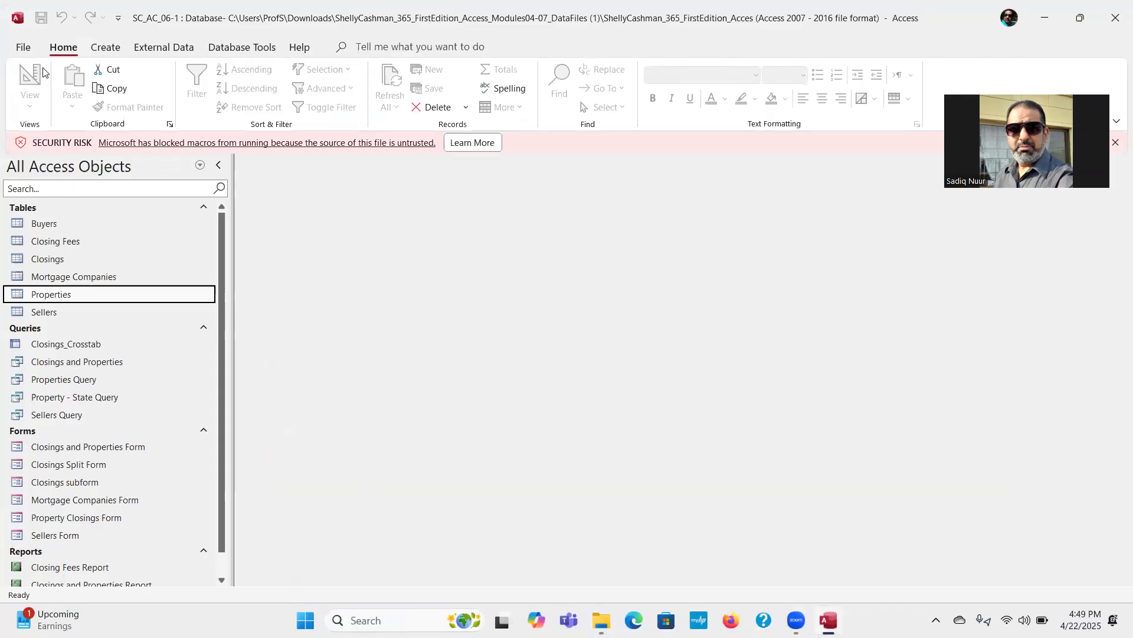
Step: Save a copy of the database as SC_AC_06-Partnerss in the Documents > Access Lecture folder and enable its content
click(22, 48)
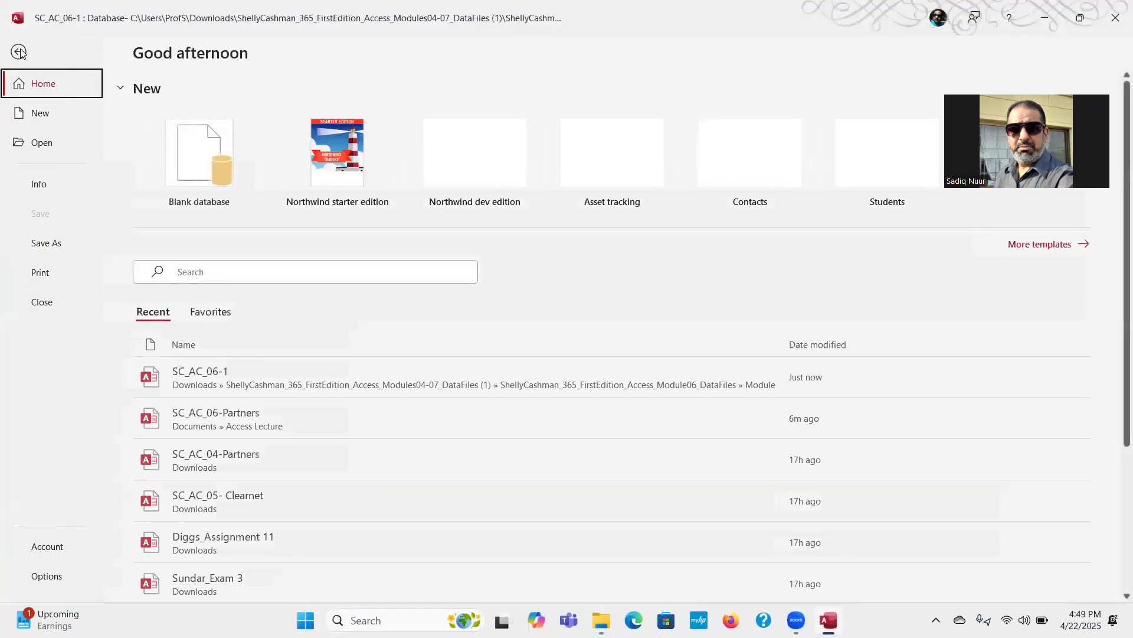
click(53, 244)
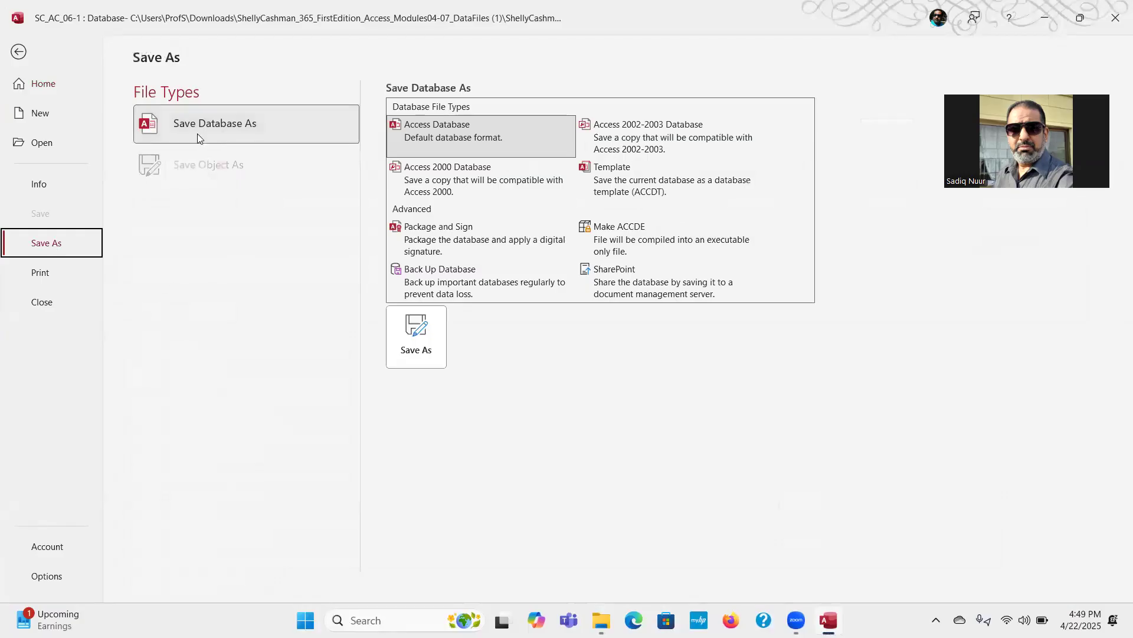
click(412, 356)
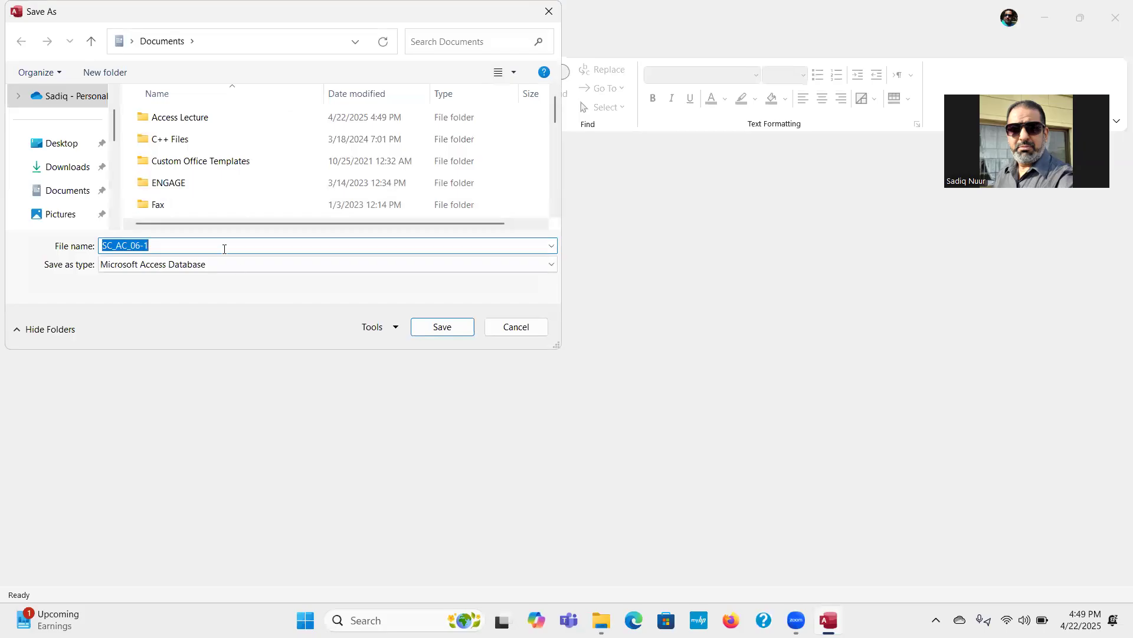
double_click(202, 119)
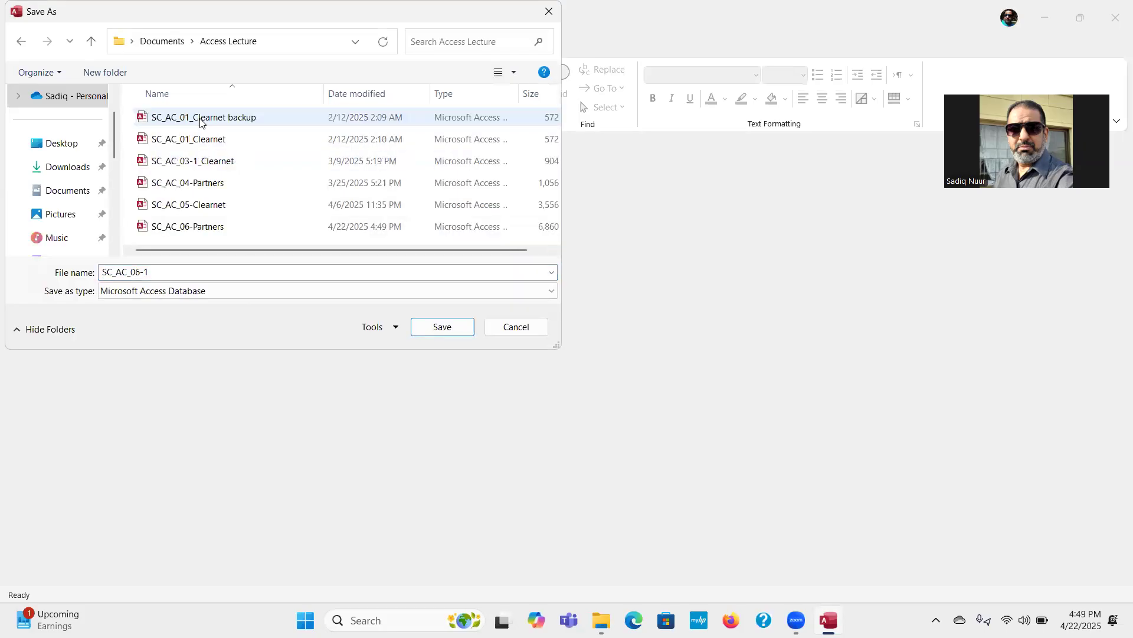
click(159, 268)
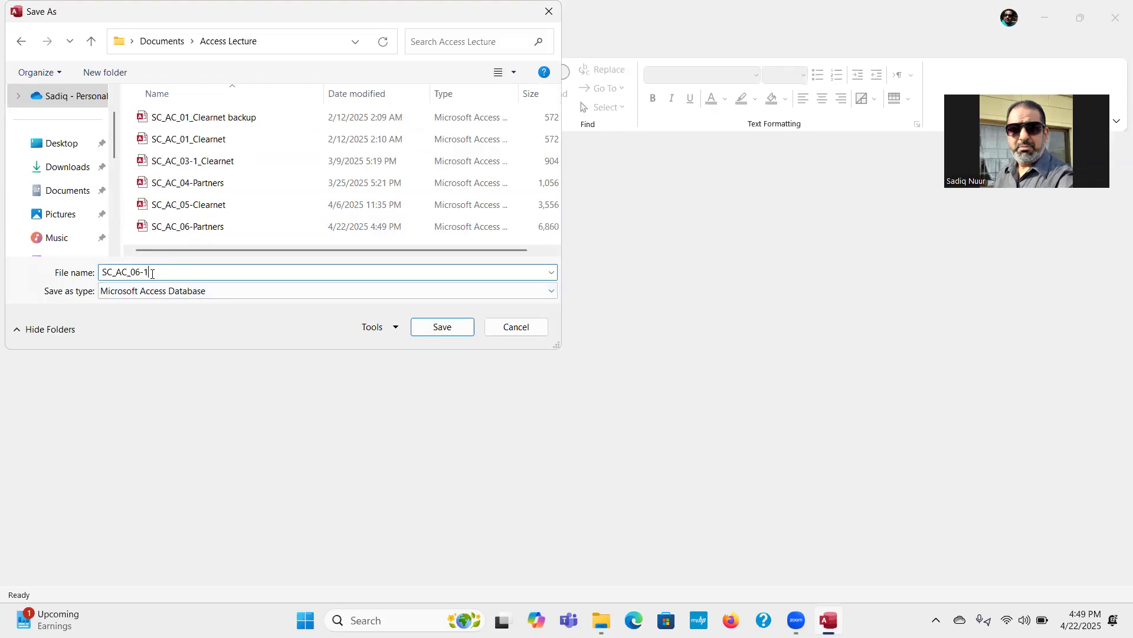
double_click(147, 273)
text(Par)
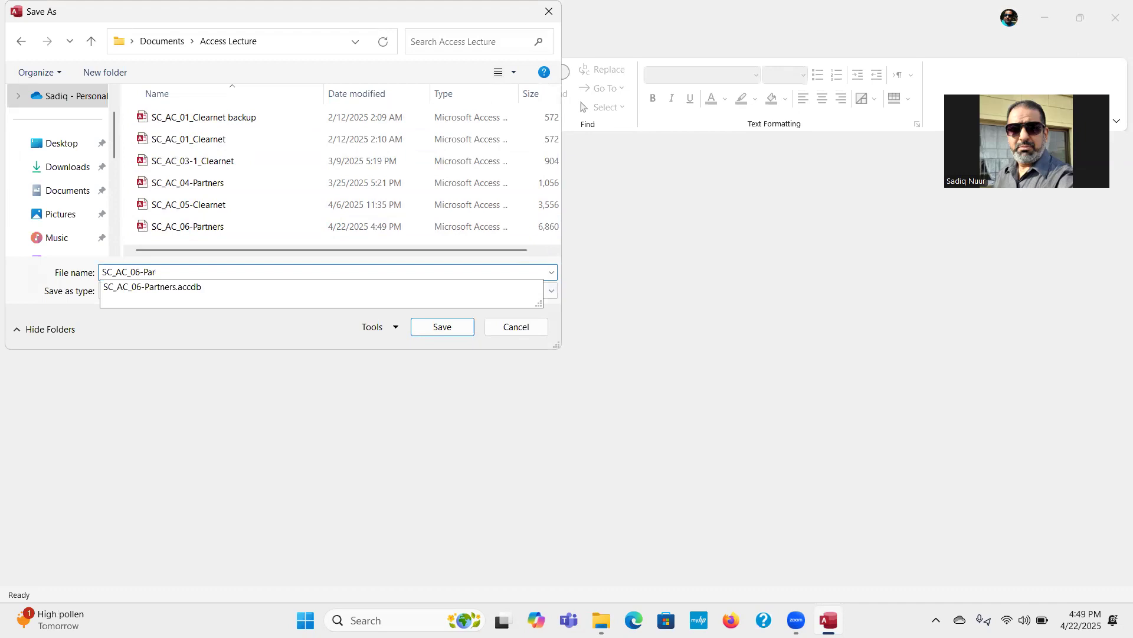
text(tner)
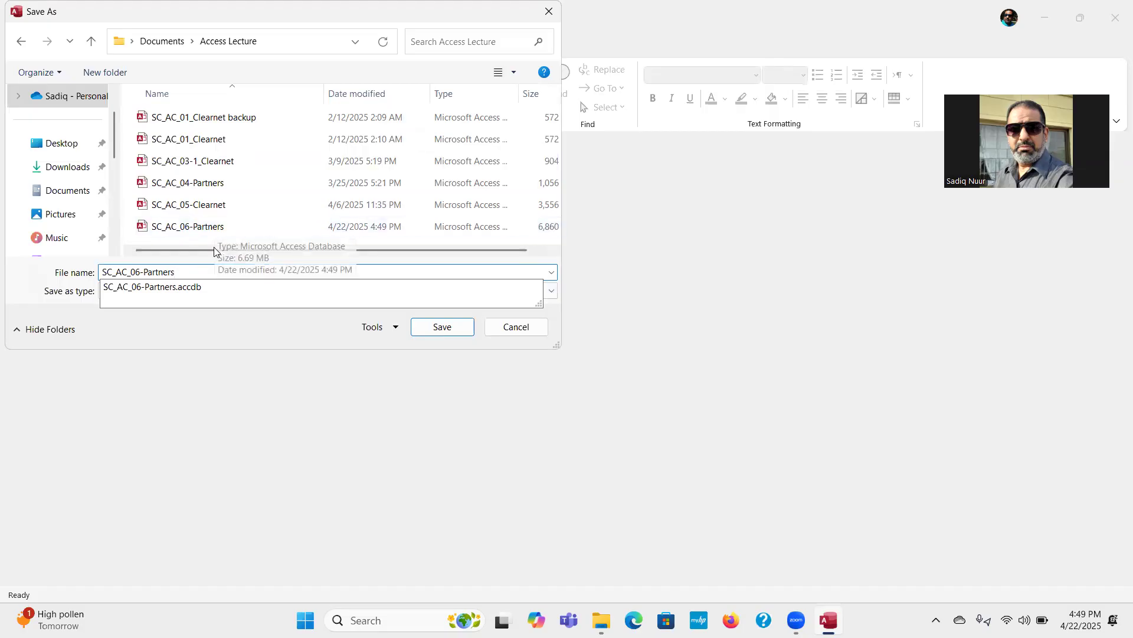
text(ss)
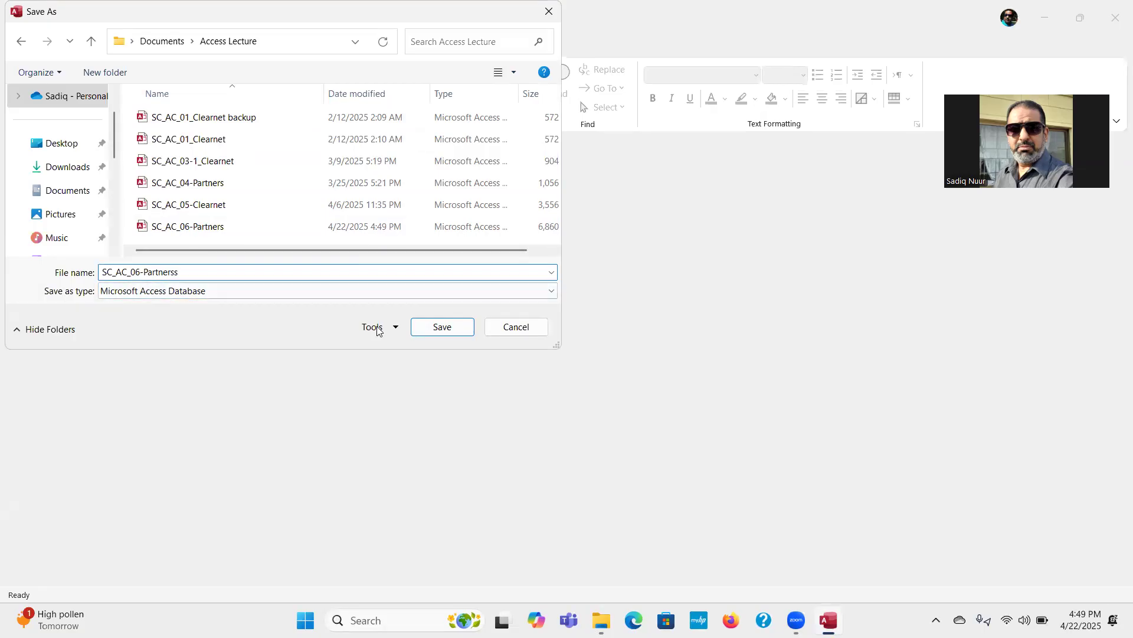
click(438, 328)
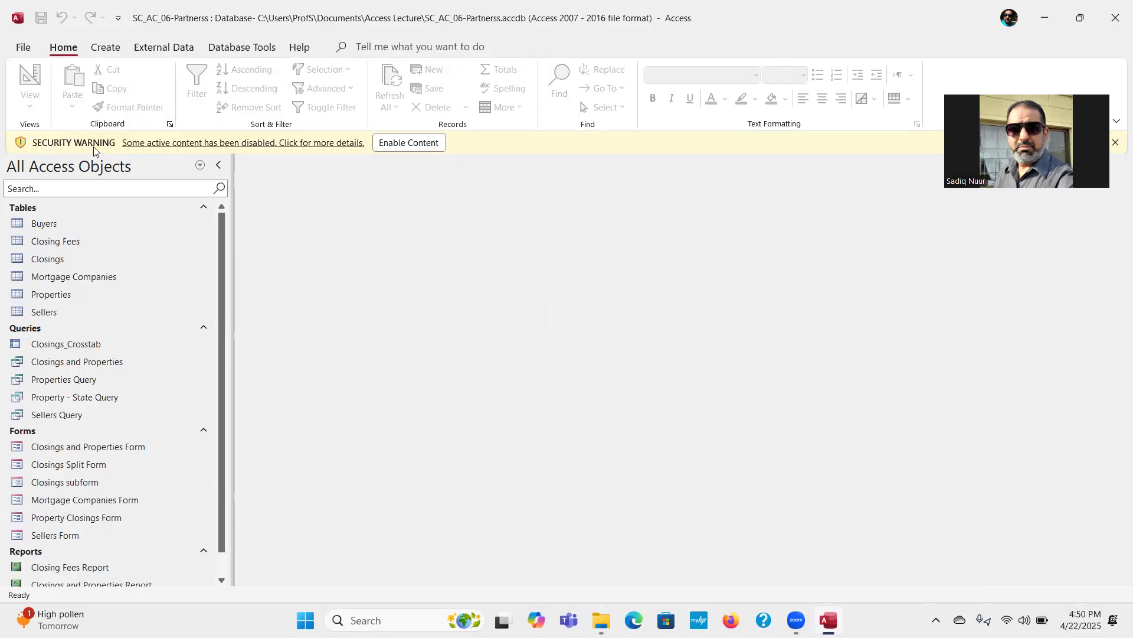
click(417, 150)
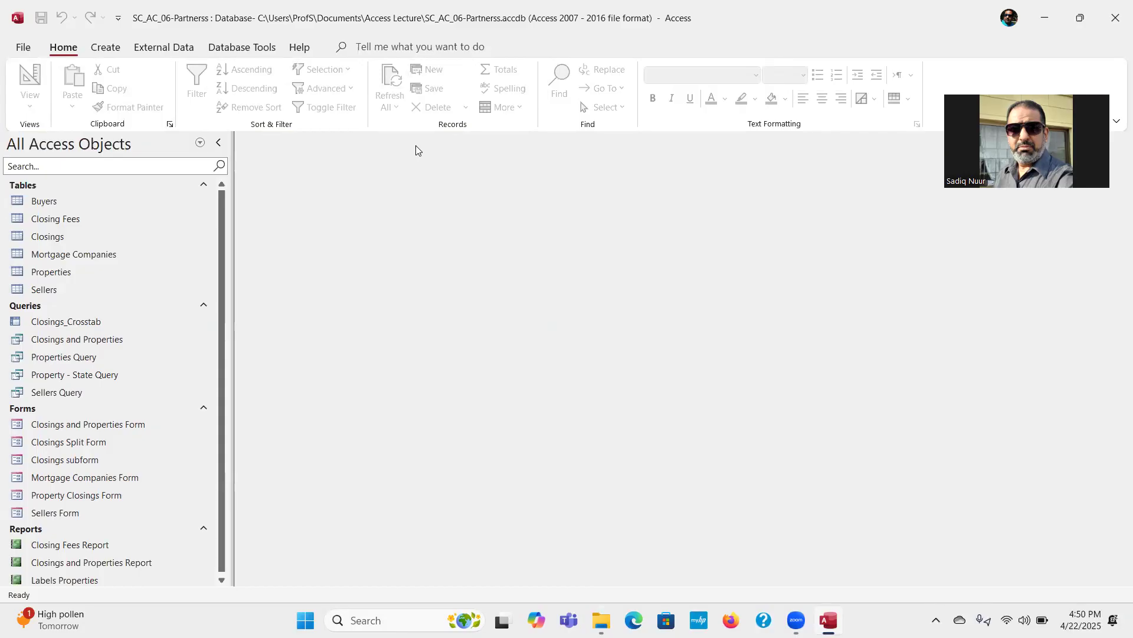
Step: Start a text file import into a new table, using Support_AC_06_Workshop-Enrollments.csv from the Desktop's Module folder as the source
click(165, 47)
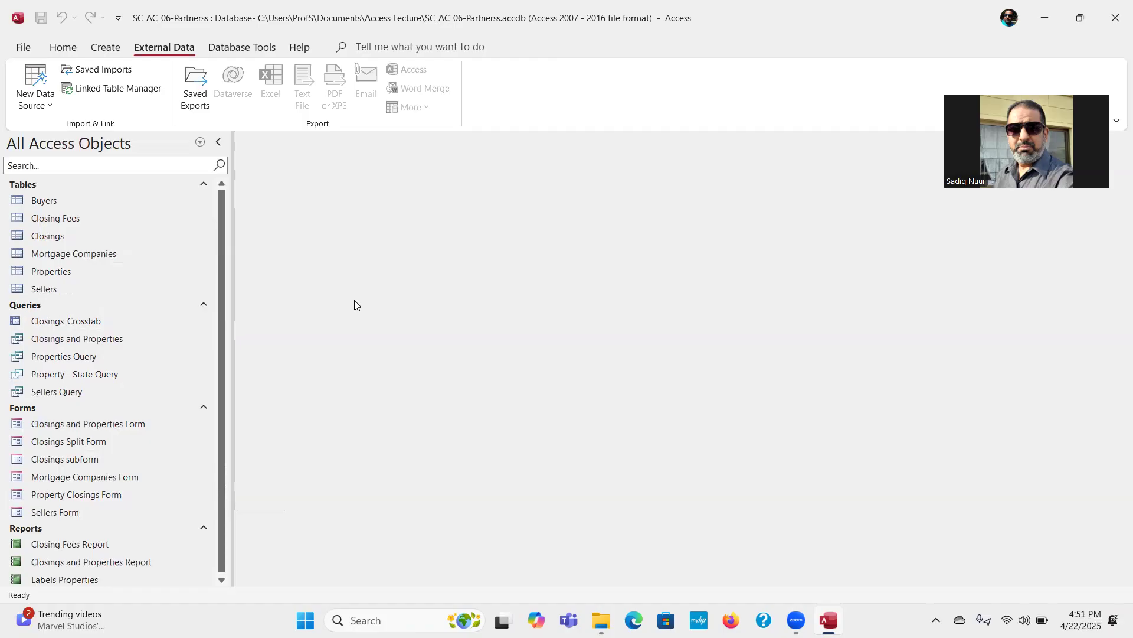
click(50, 107)
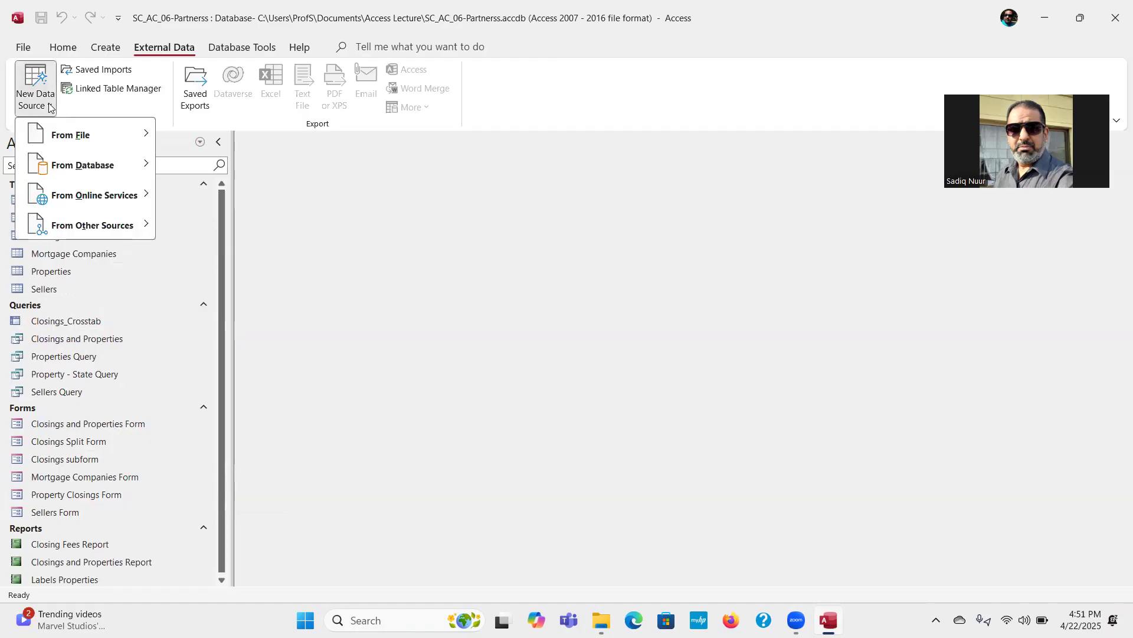
mouse_move(84, 141)
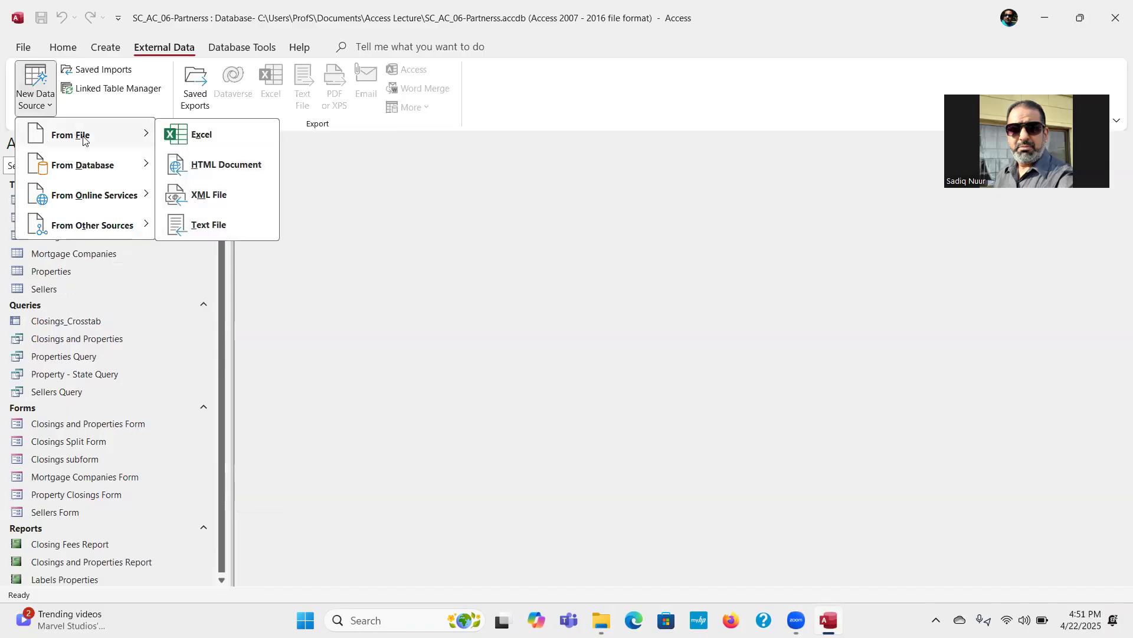
click(212, 228)
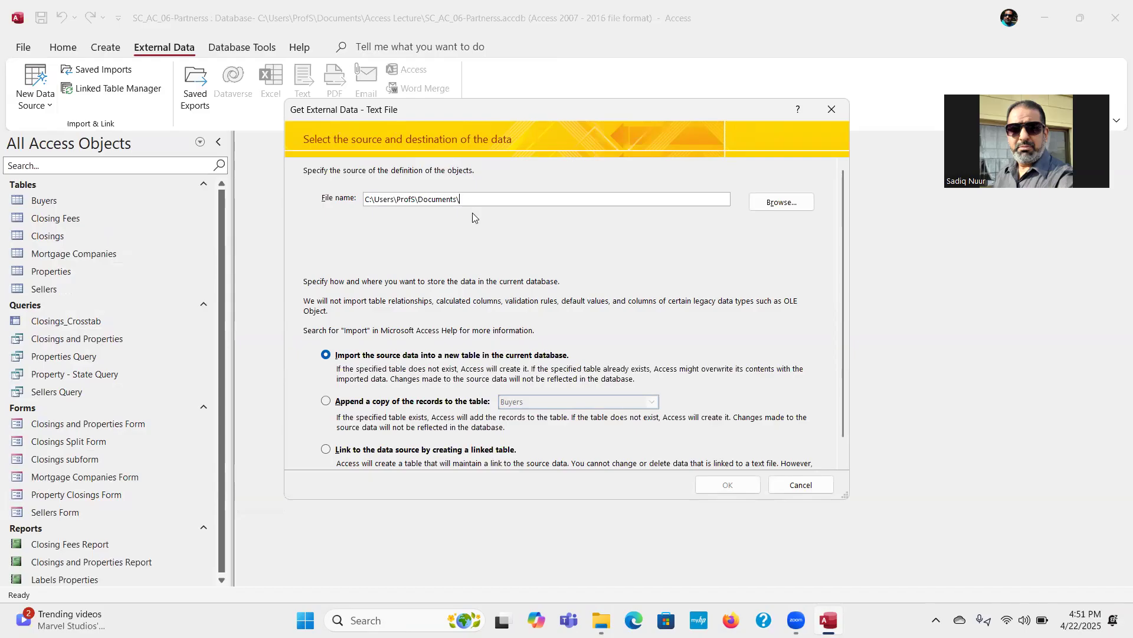
click(782, 202)
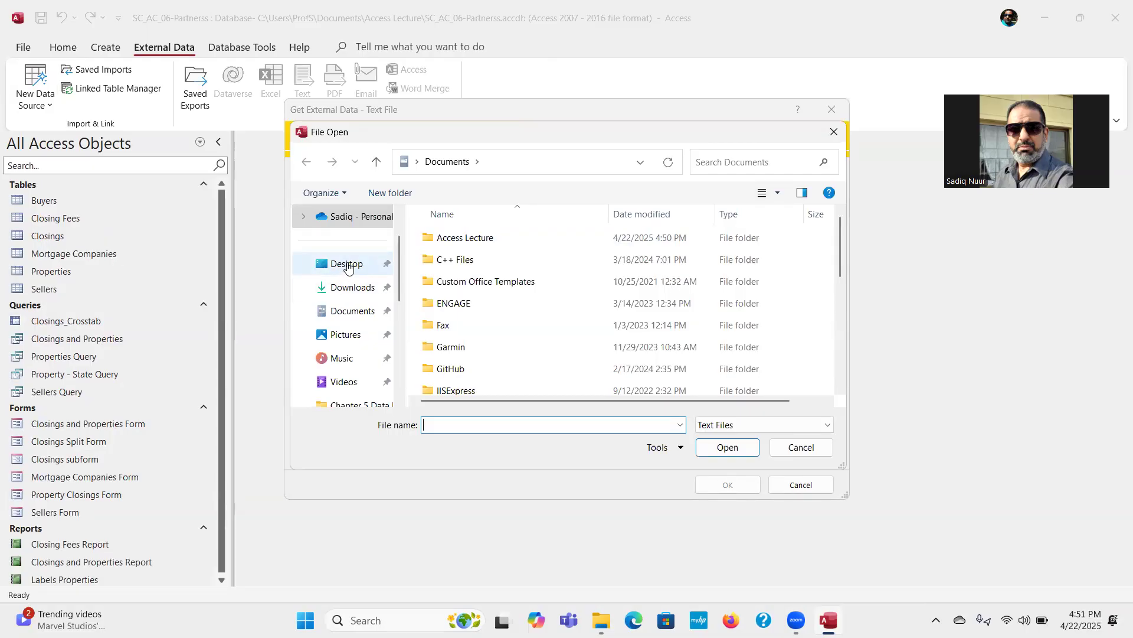
click(348, 266)
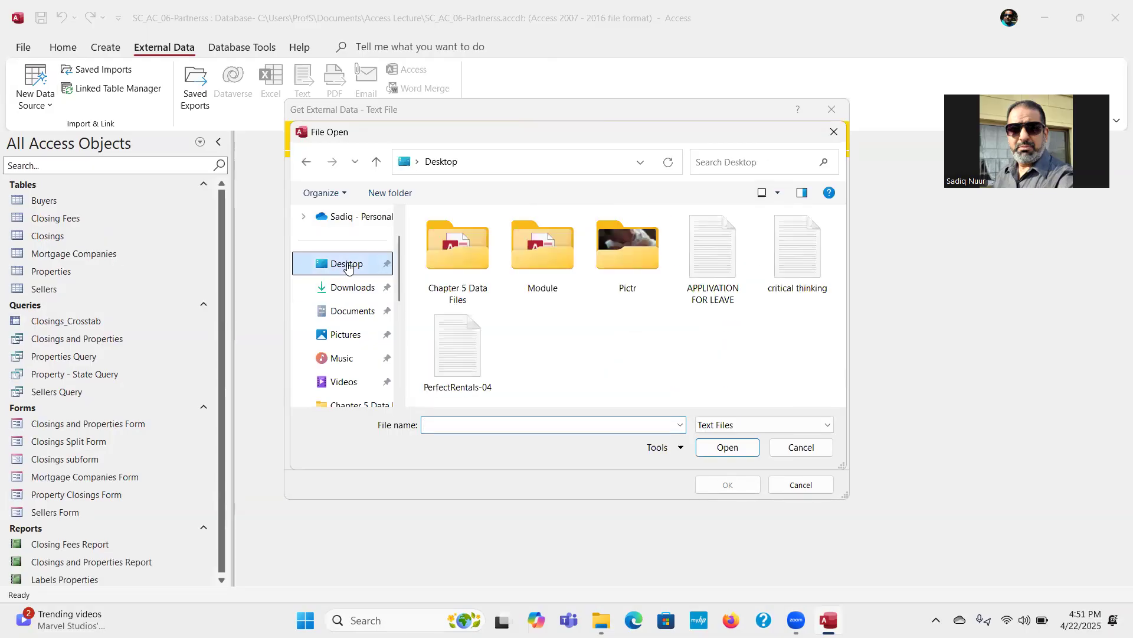
double_click(549, 248)
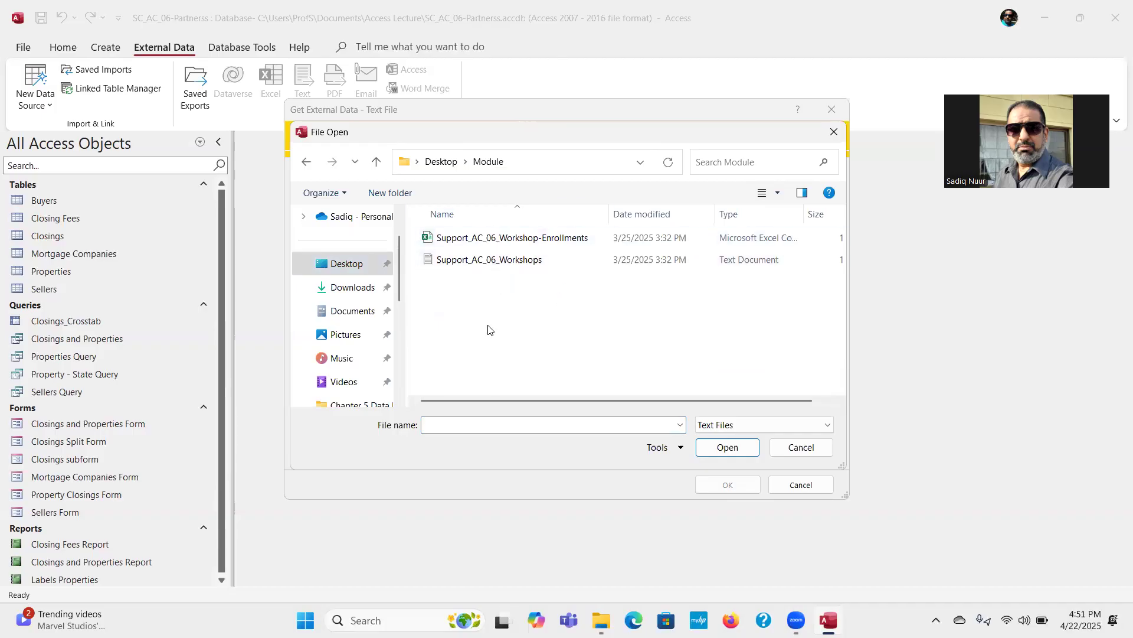
click(514, 242)
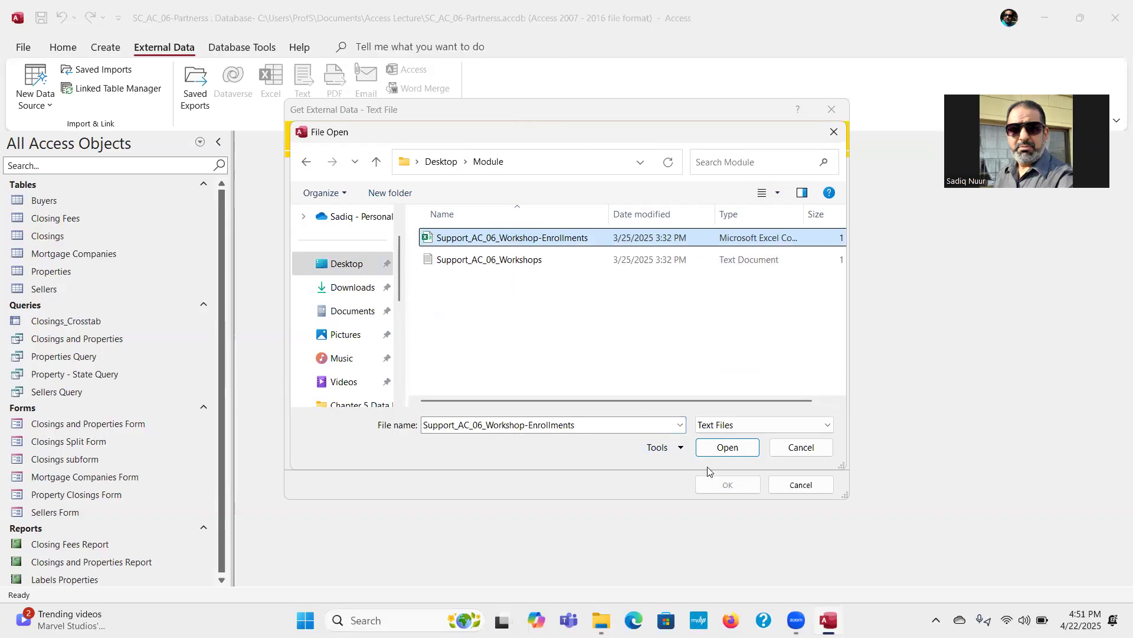
click(733, 448)
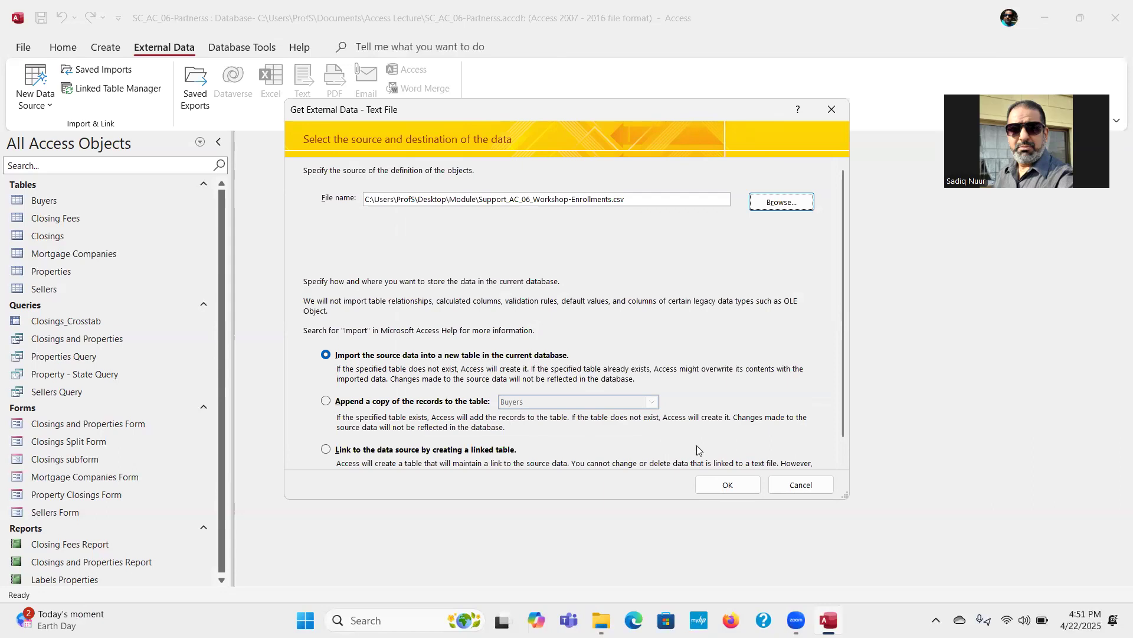
click(720, 485)
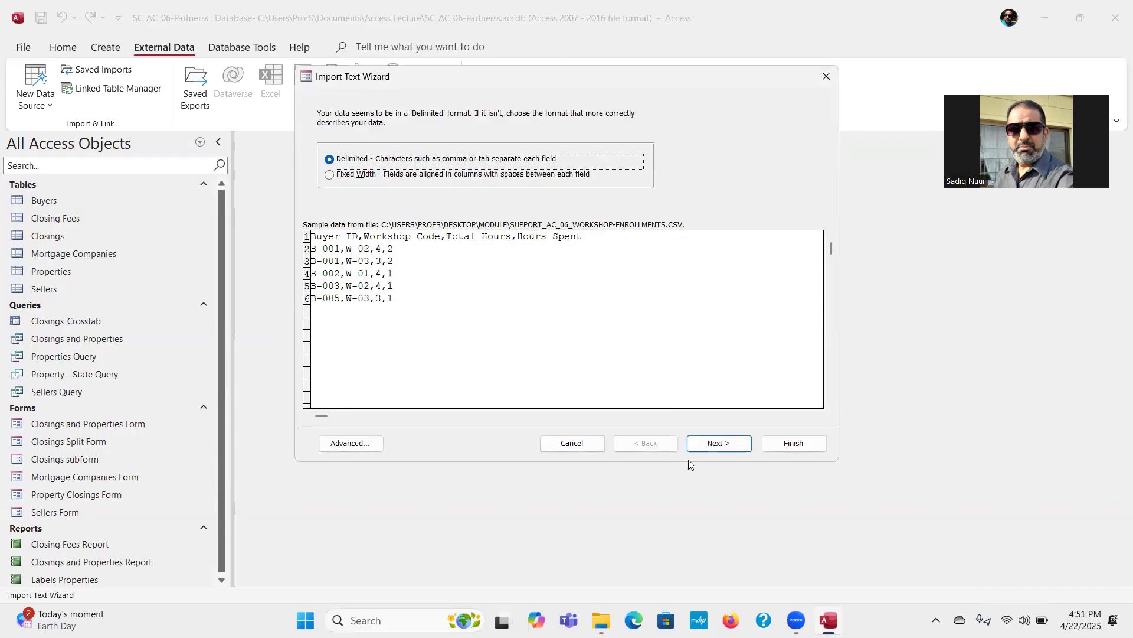
Step: Accept the delimited format with comma separators and treat the first row as field names
click(724, 445)
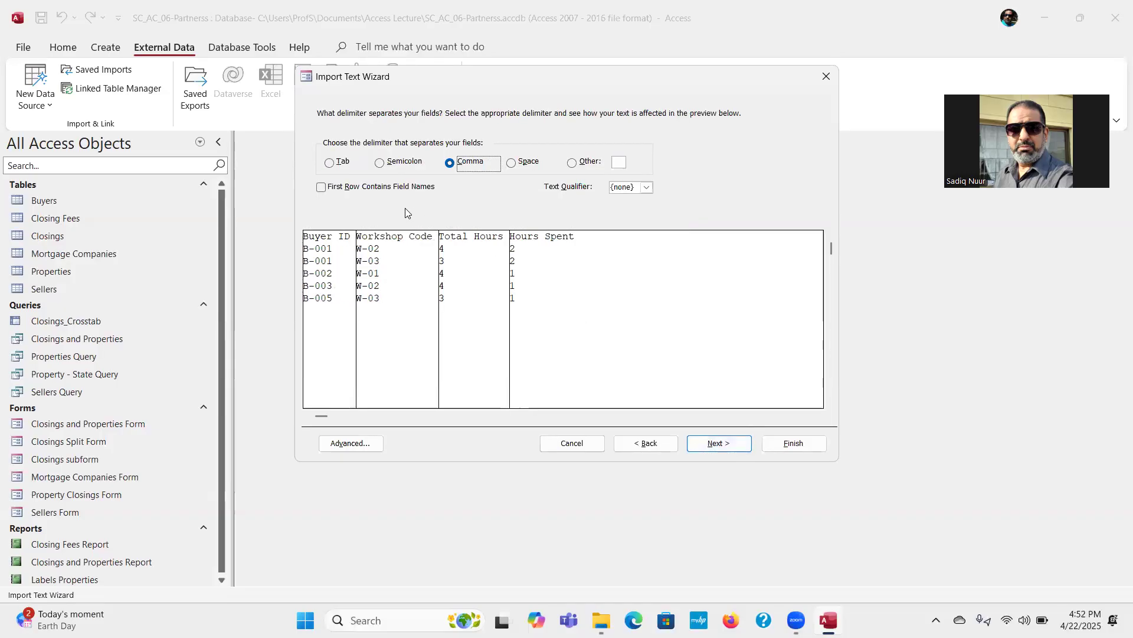
click(322, 187)
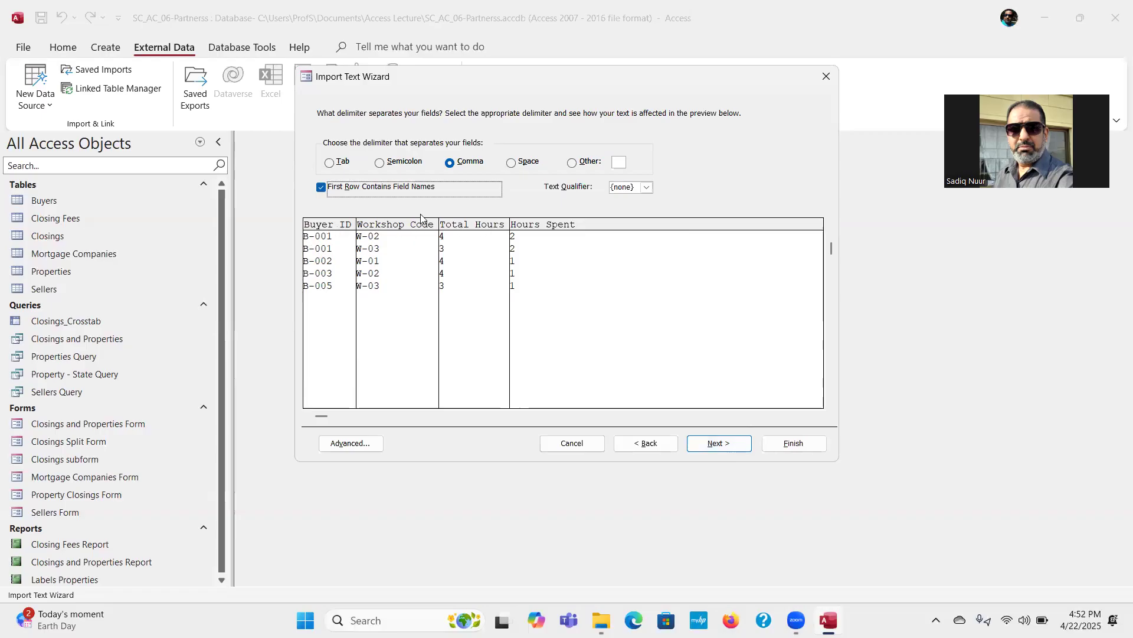
click(322, 188)
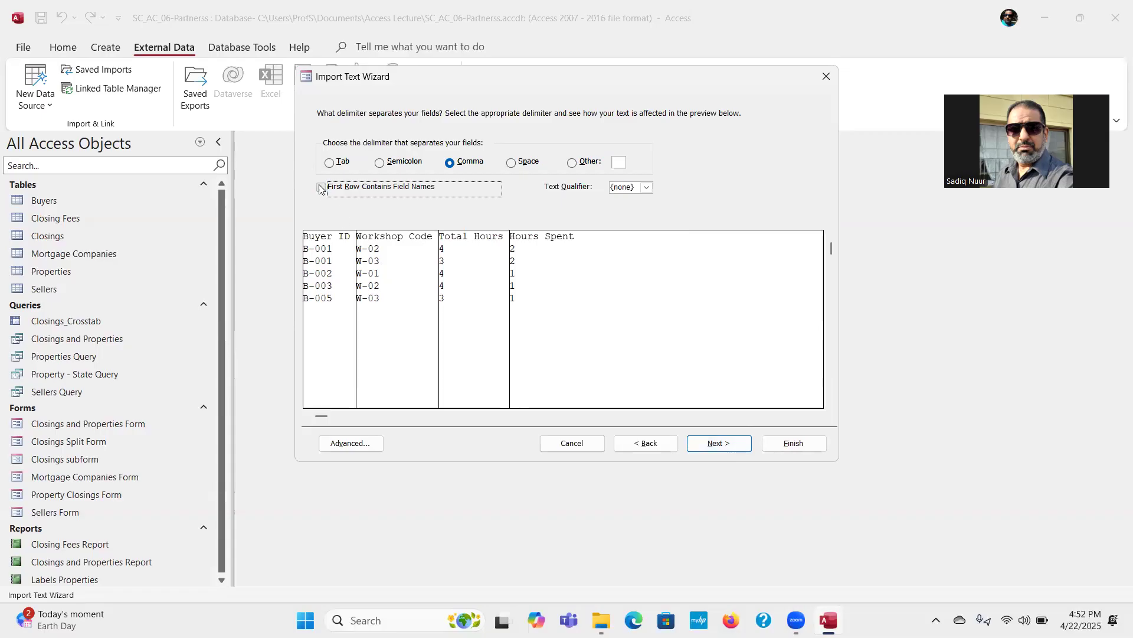
click(322, 189)
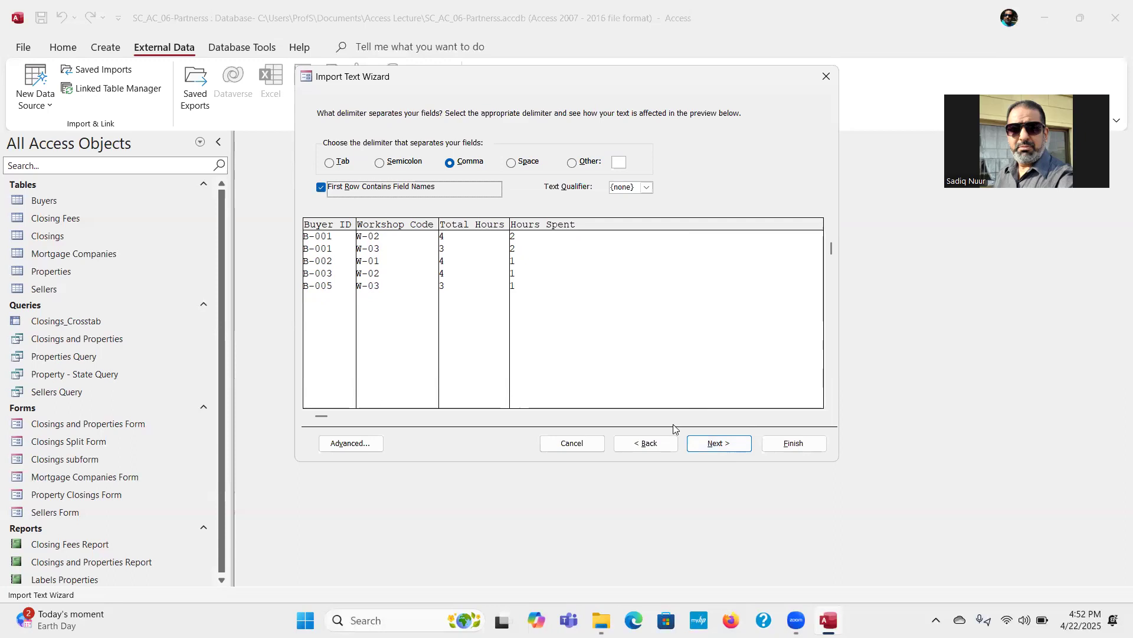
click(714, 448)
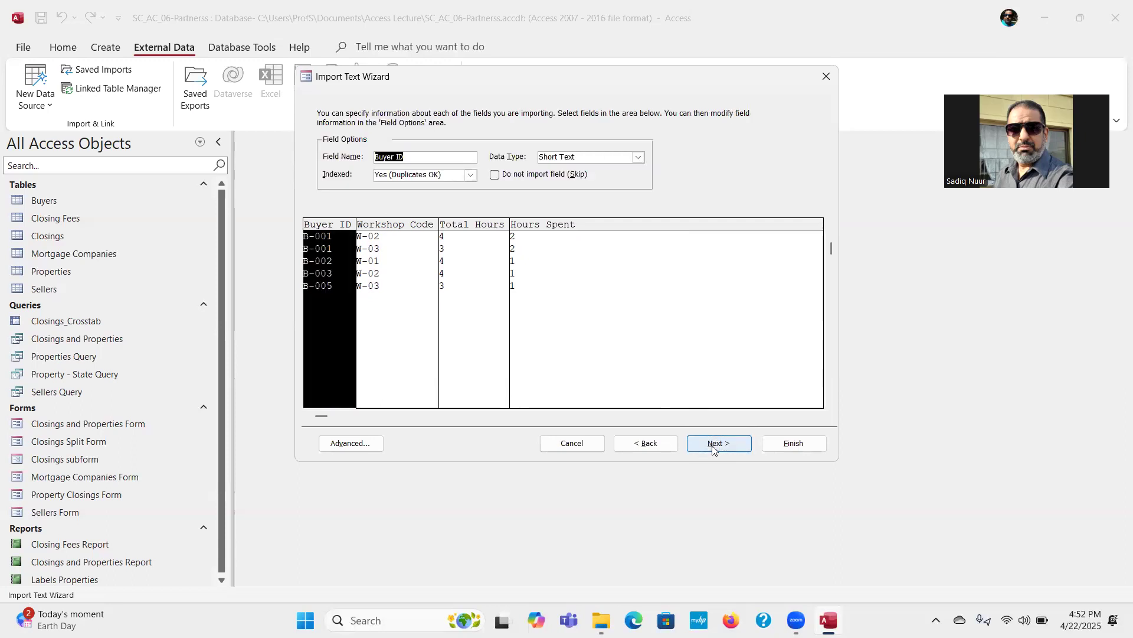
Step: Keep the default field options and choose Buyer ID as the imported table's own primary key
click(718, 448)
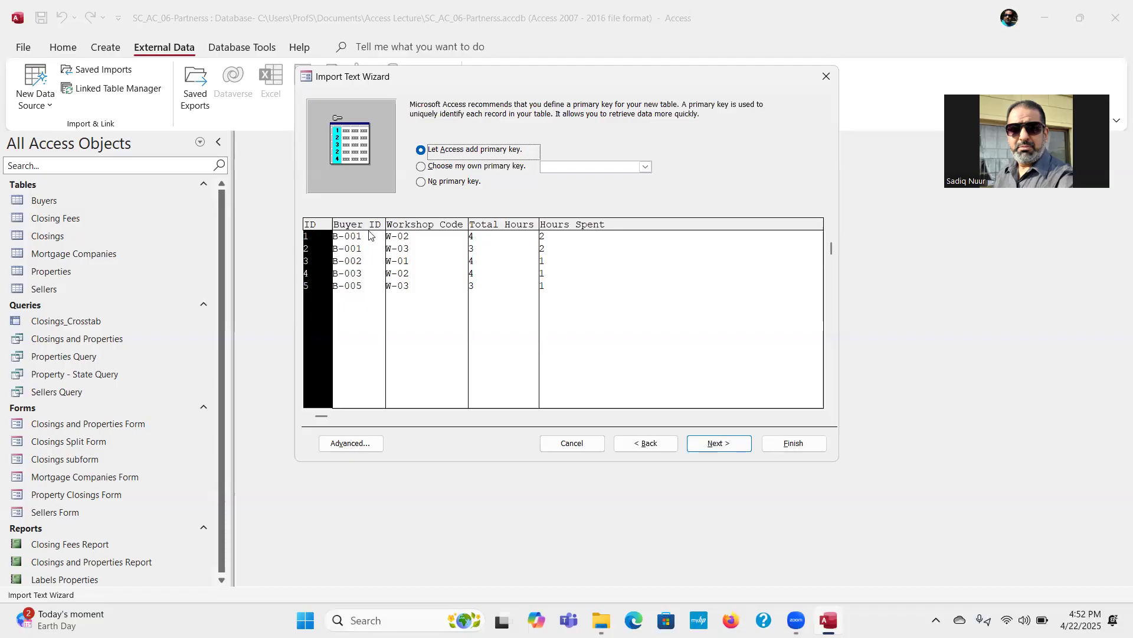
click(421, 167)
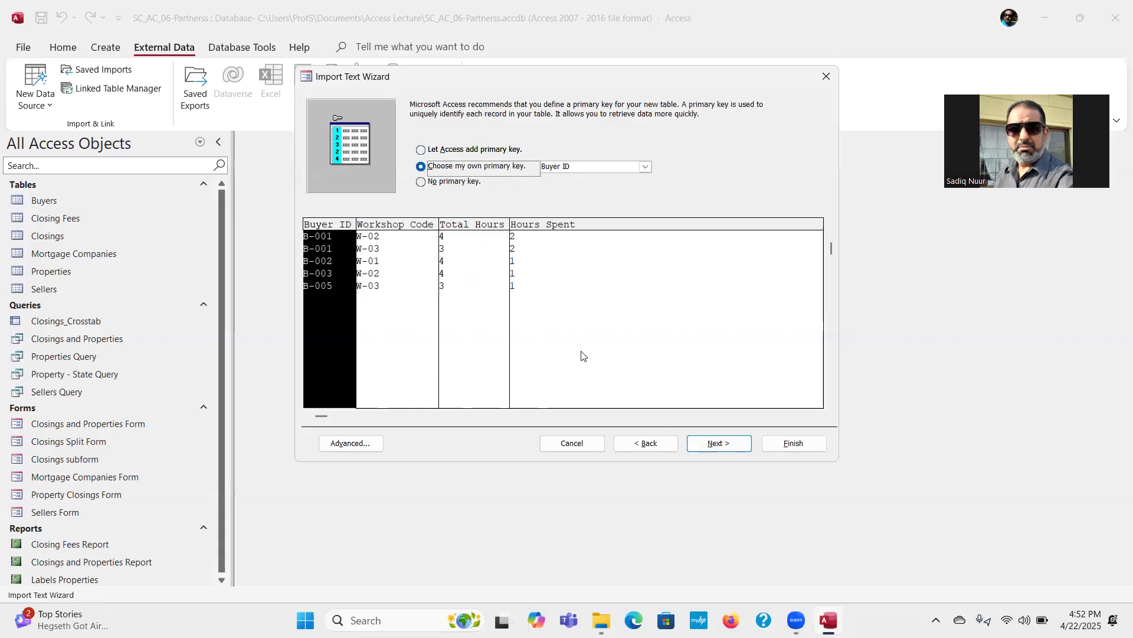
click(713, 443)
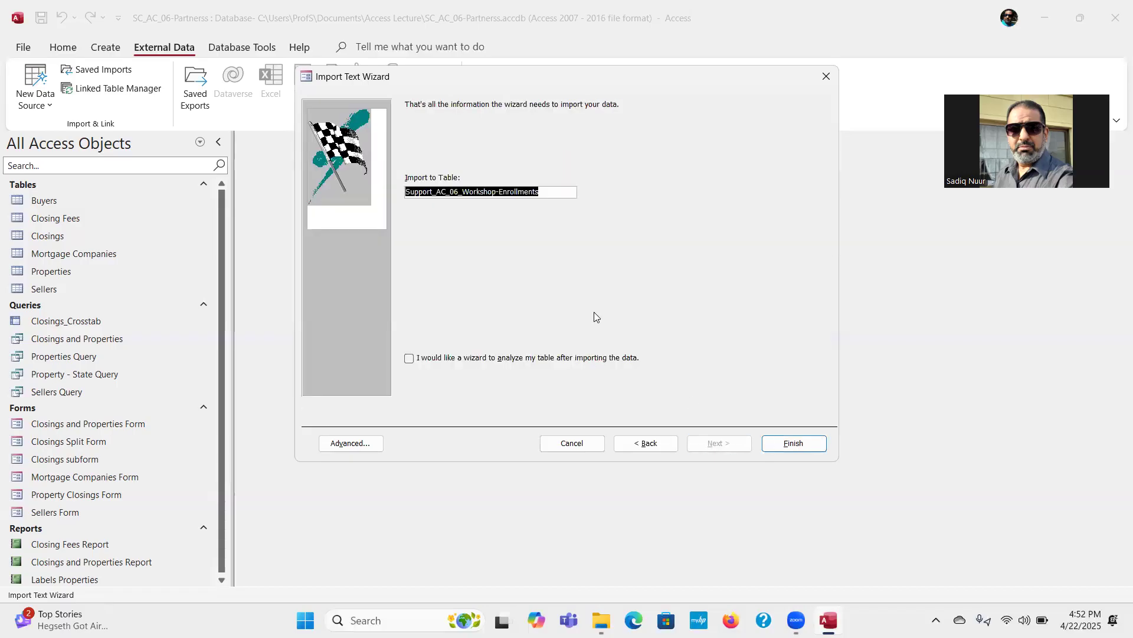
Step: Name the destination table Workshop-Enrollments and finish the import without saving the import steps
click(463, 193)
drag(463, 193, 391, 195)
key(BackSpace)
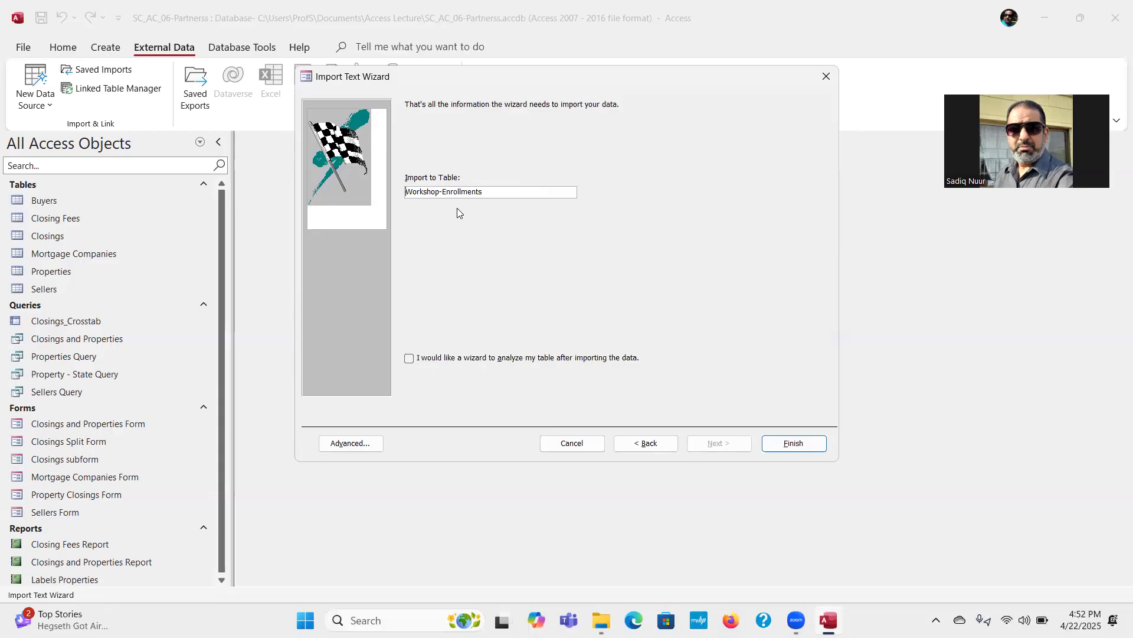
click(795, 444)
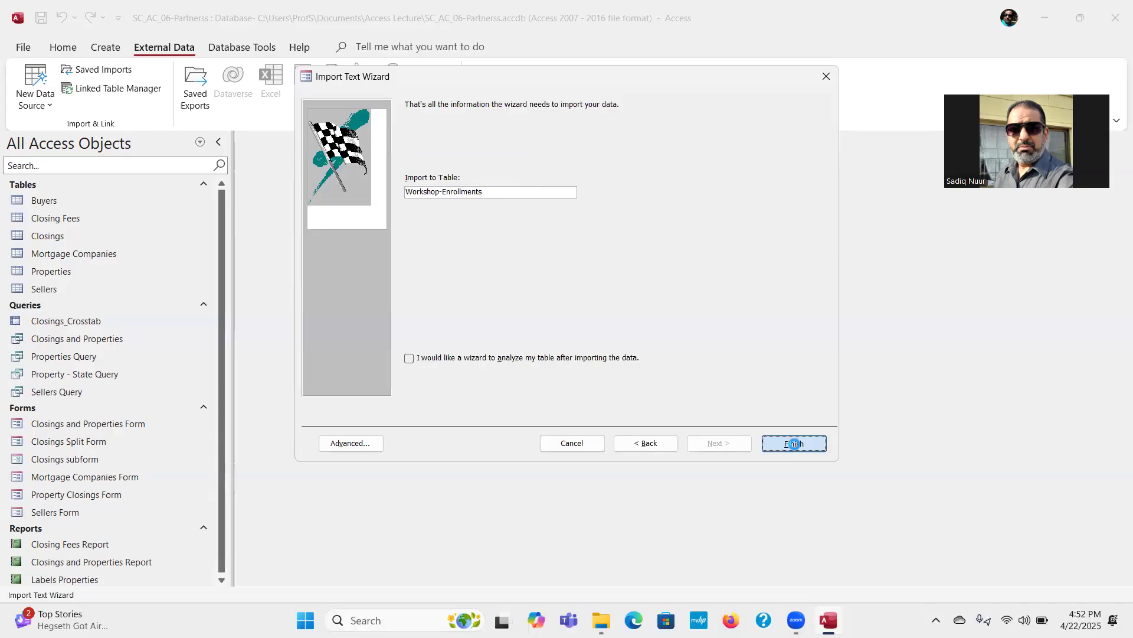
click(576, 349)
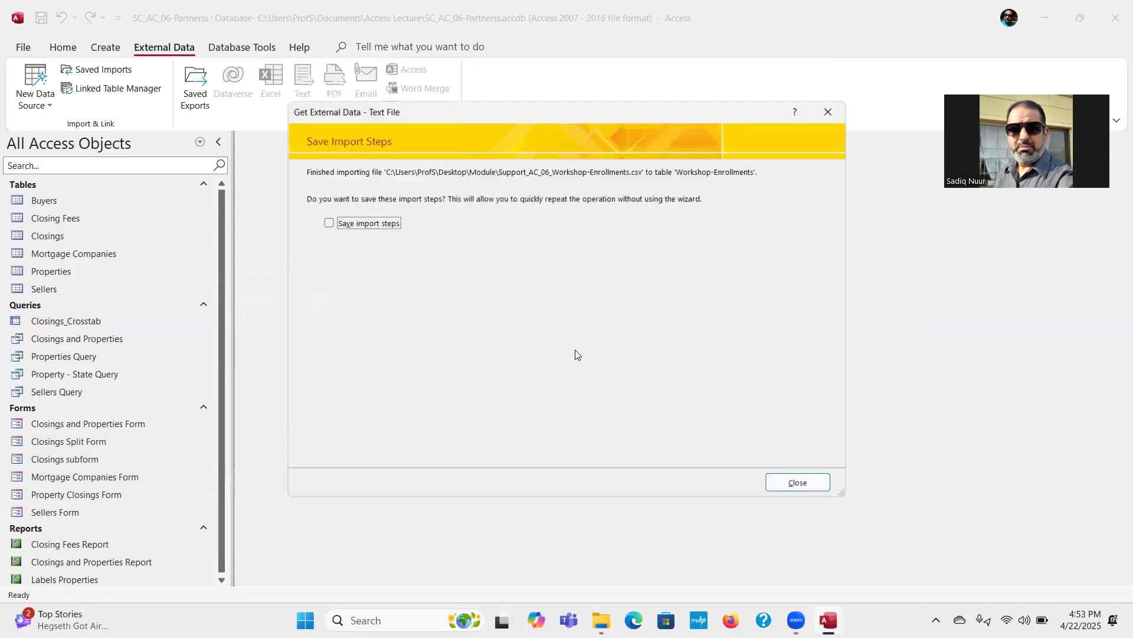
click(806, 486)
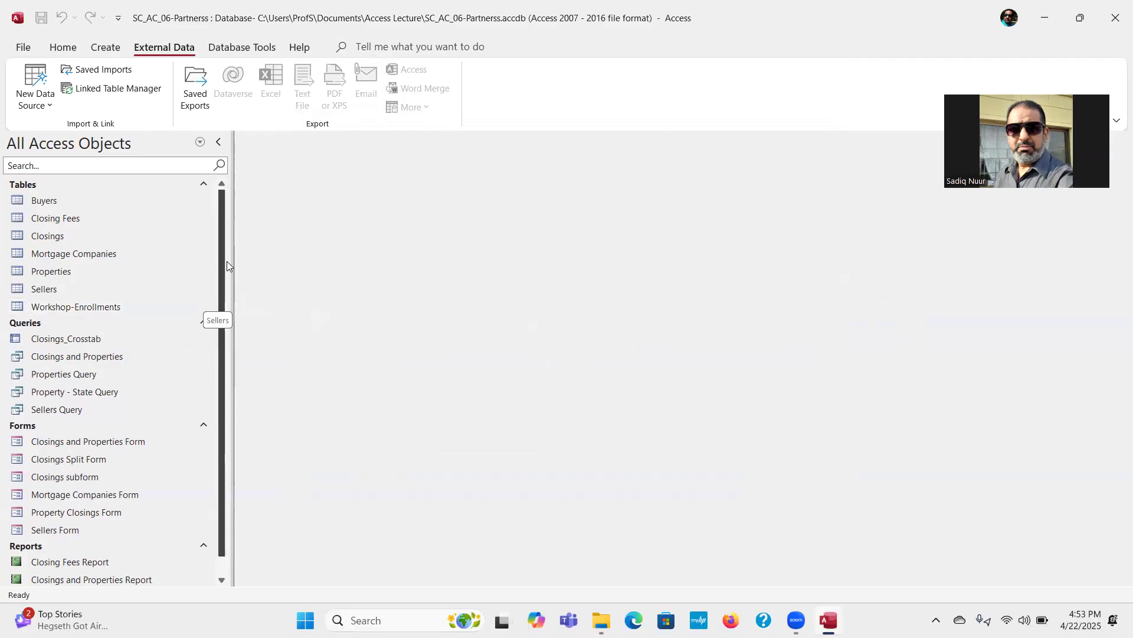
Step: Start a text file import into a new table, using Support_AC_06_Workshops.txt from the Desktop's Module folder as the source
click(50, 106)
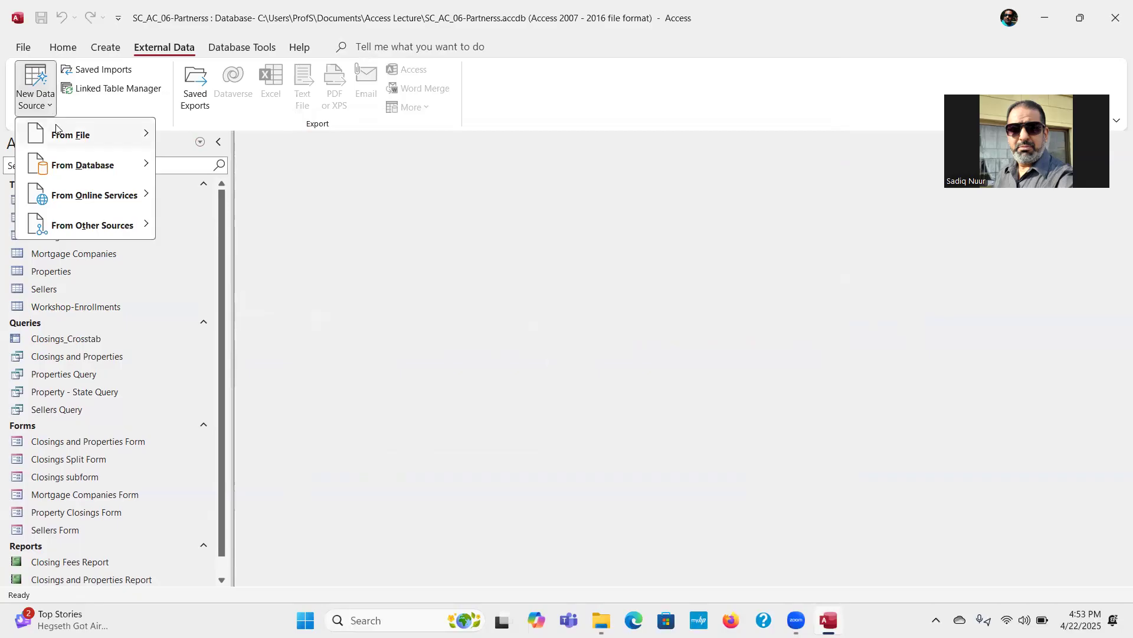
mouse_move(89, 134)
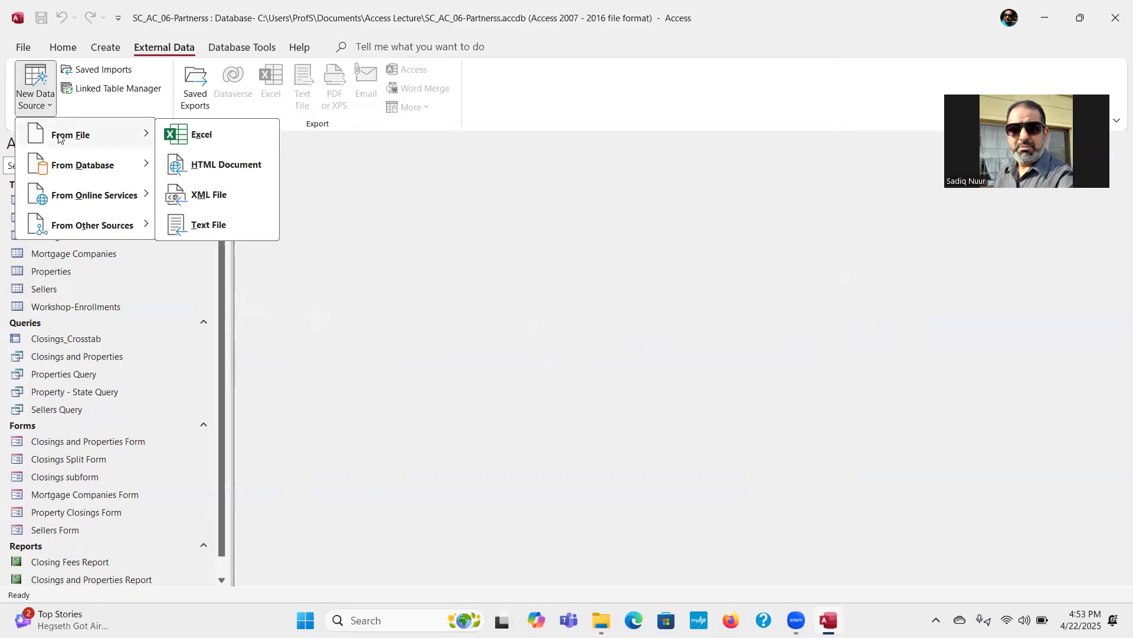
click(208, 226)
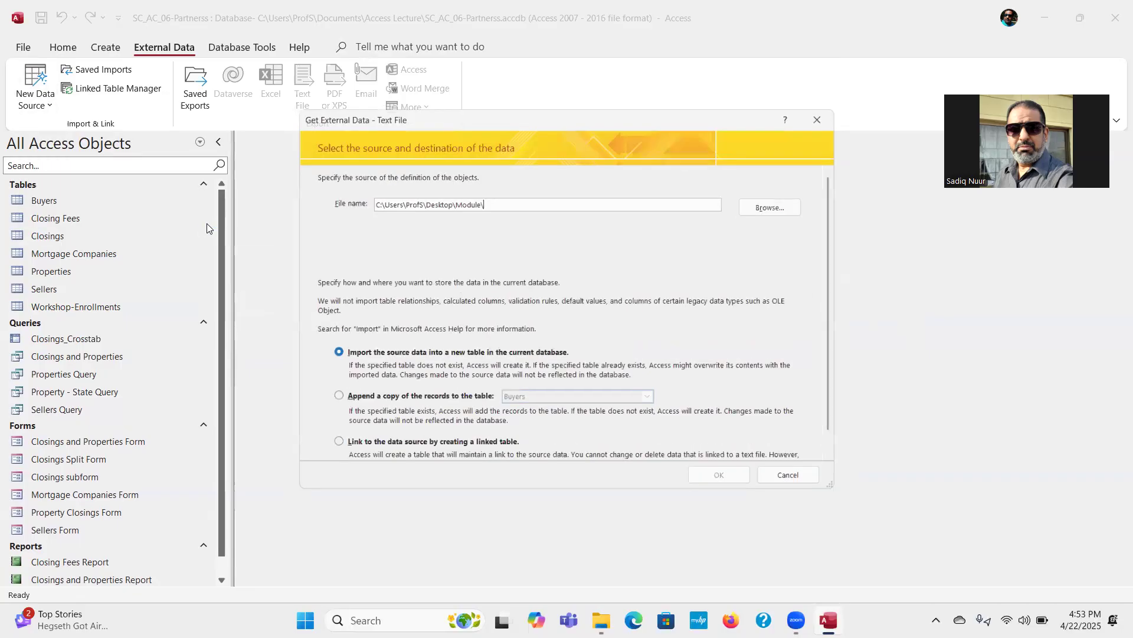
click(790, 206)
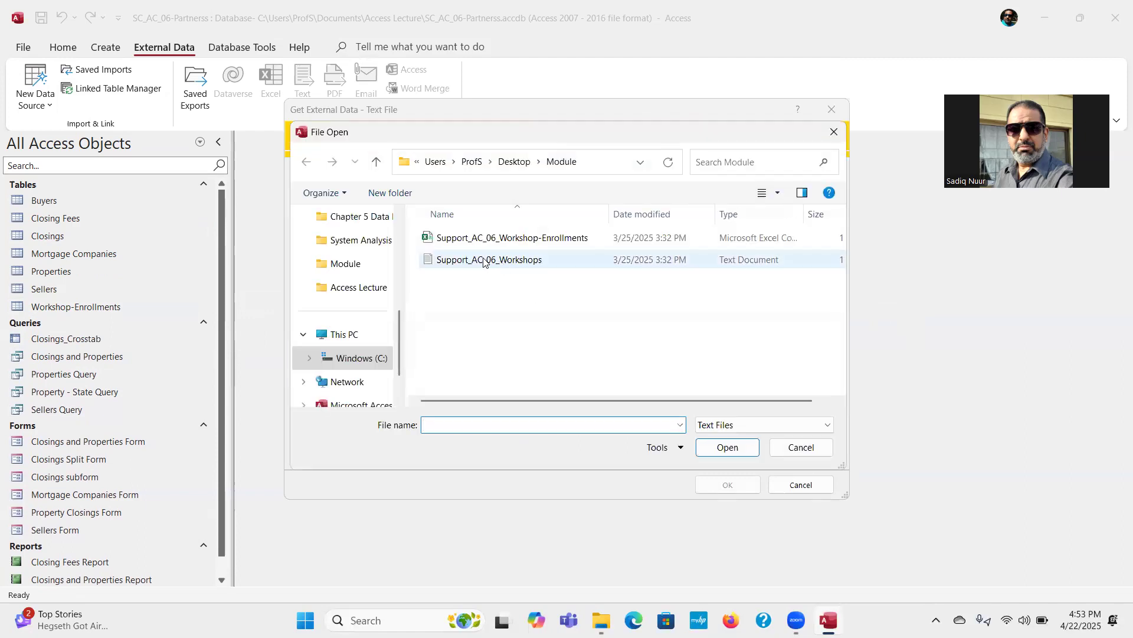
click(488, 266)
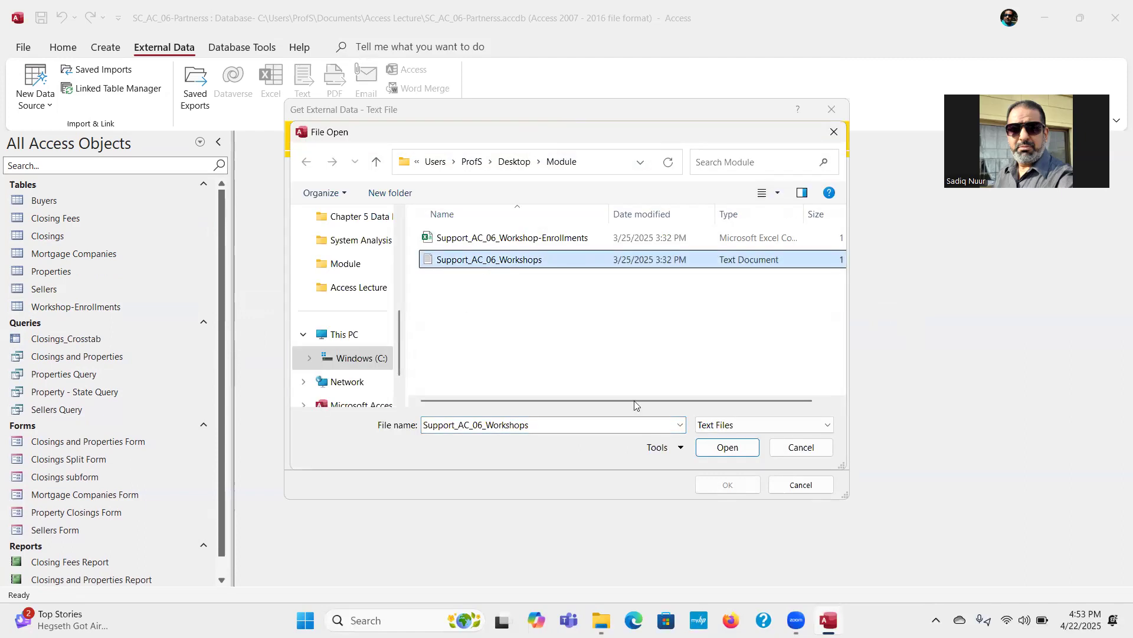
click(724, 451)
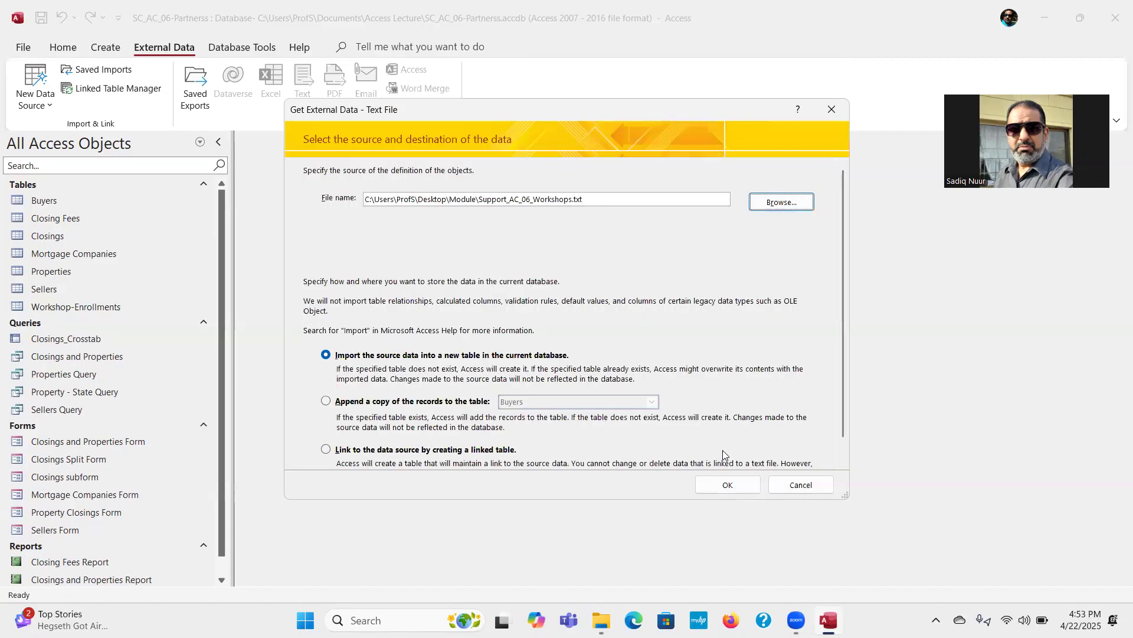
click(731, 485)
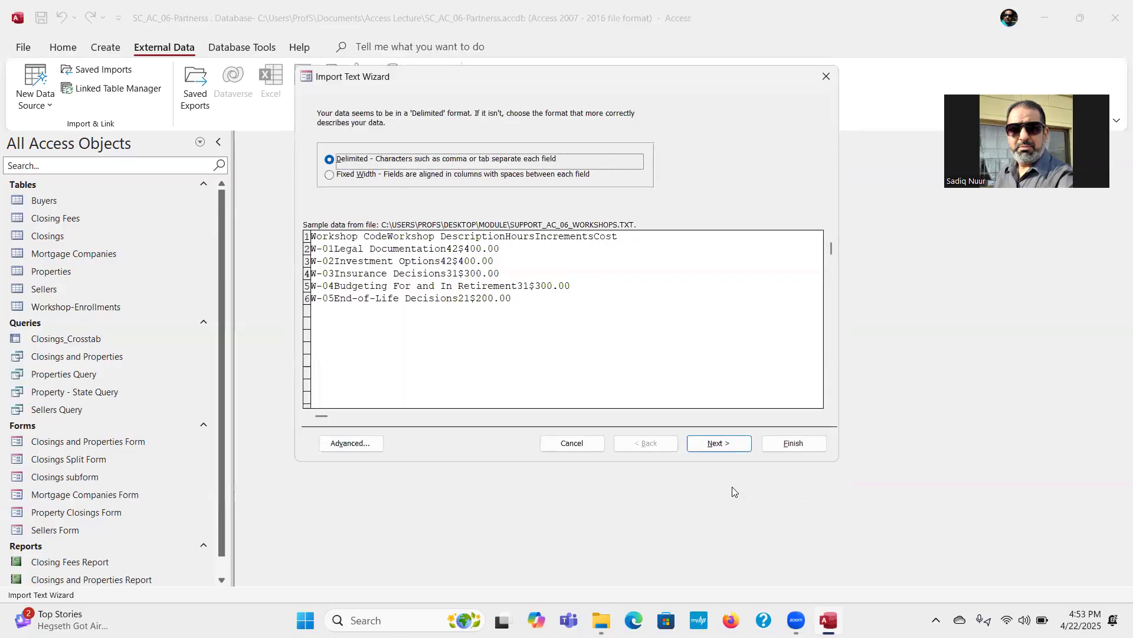
Step: Accept the delimited format with tab separators and treat the first row as field names
click(722, 444)
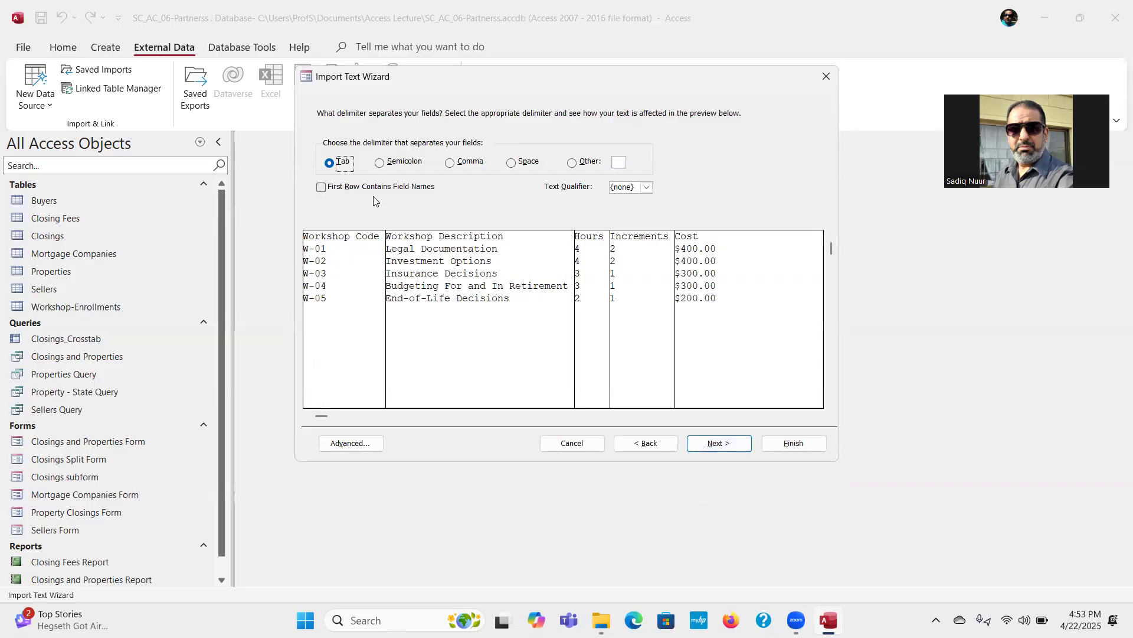
click(321, 187)
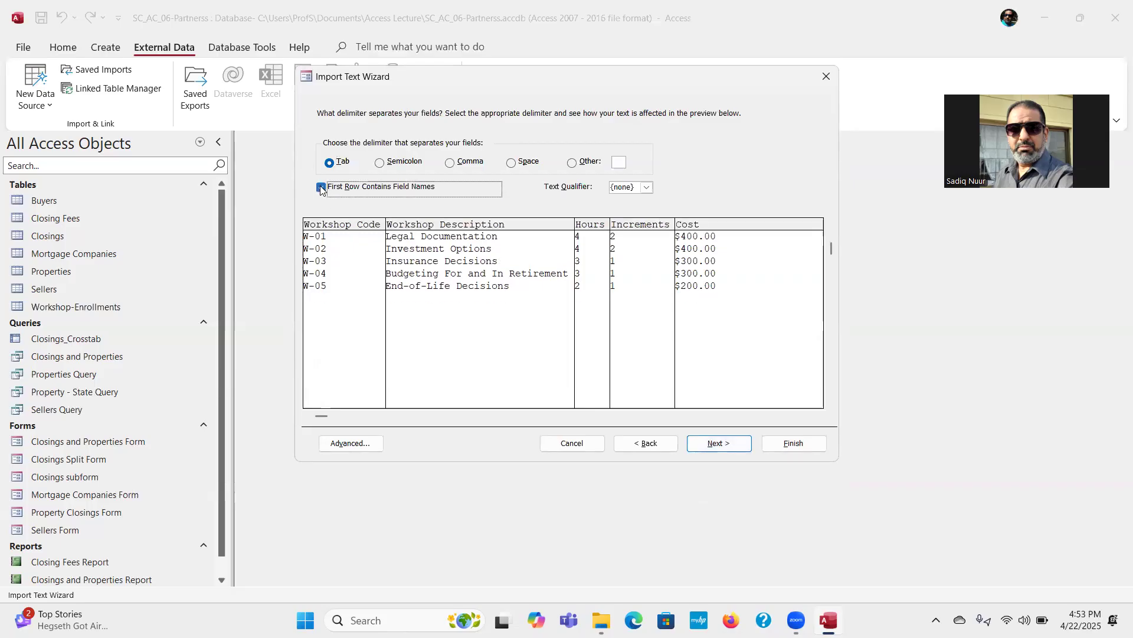
click(719, 443)
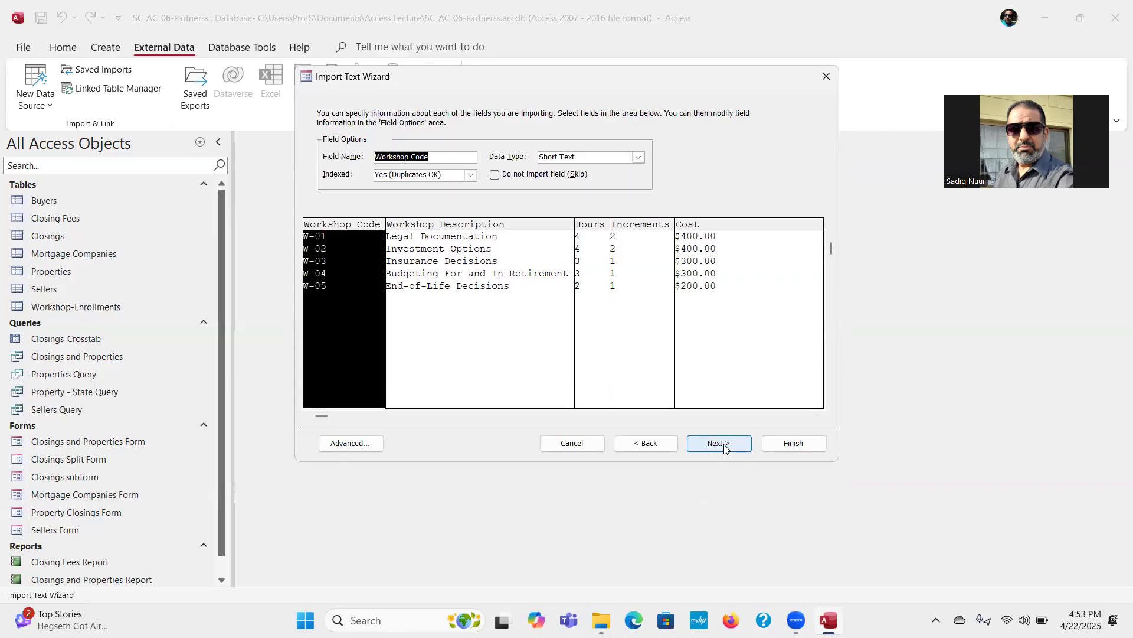
Step: Keep the default field options and choose Workshop Code as the imported table's own primary key
click(719, 443)
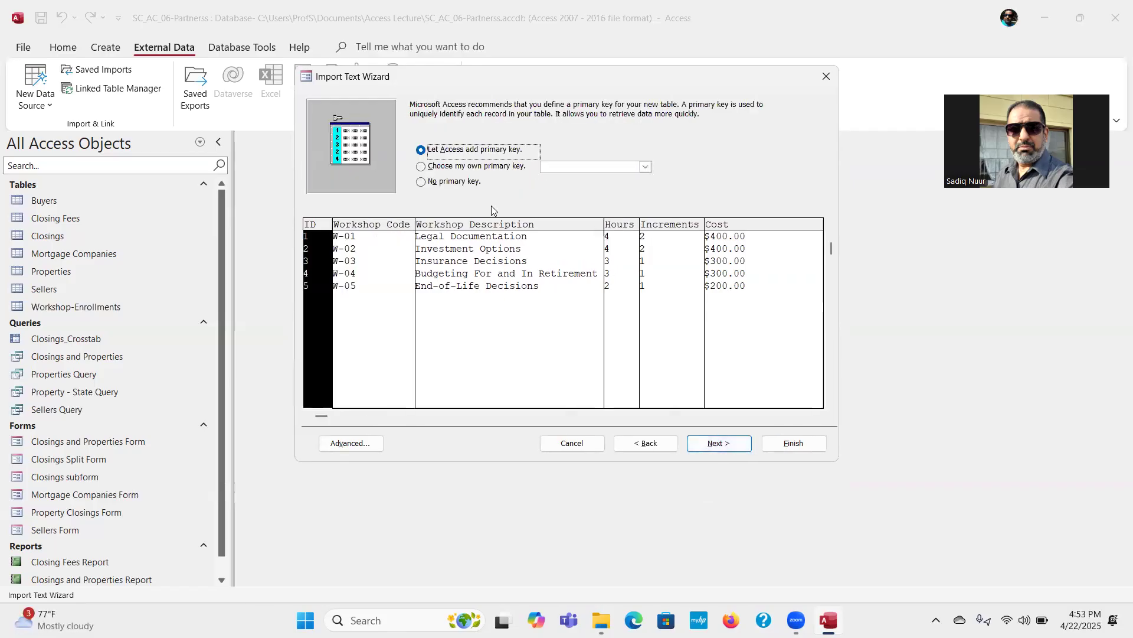
click(420, 167)
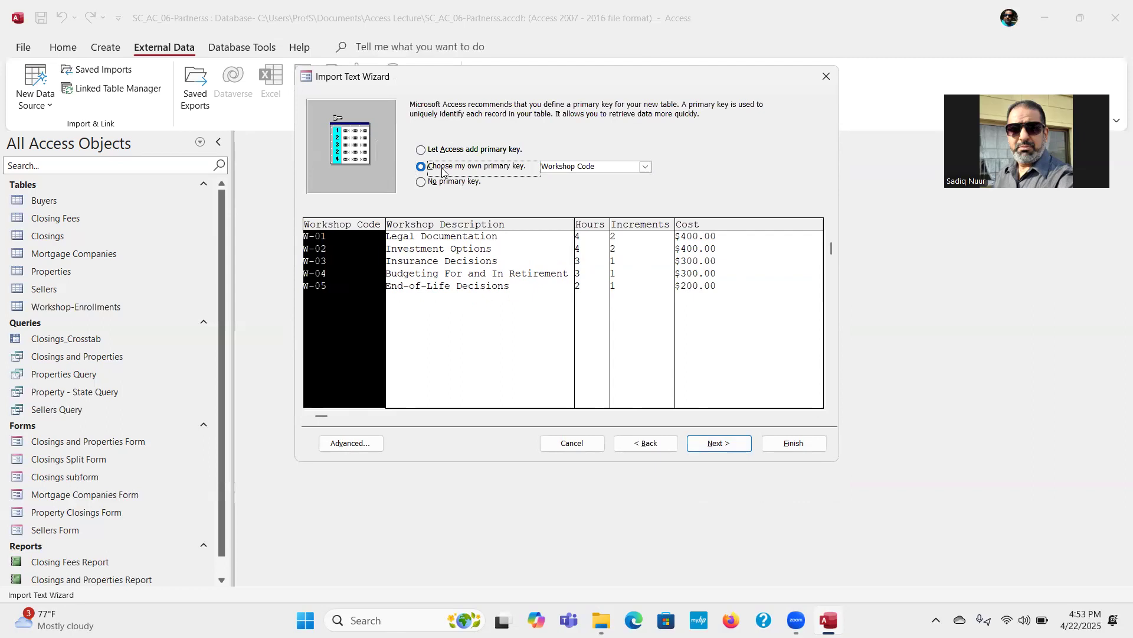
click(710, 444)
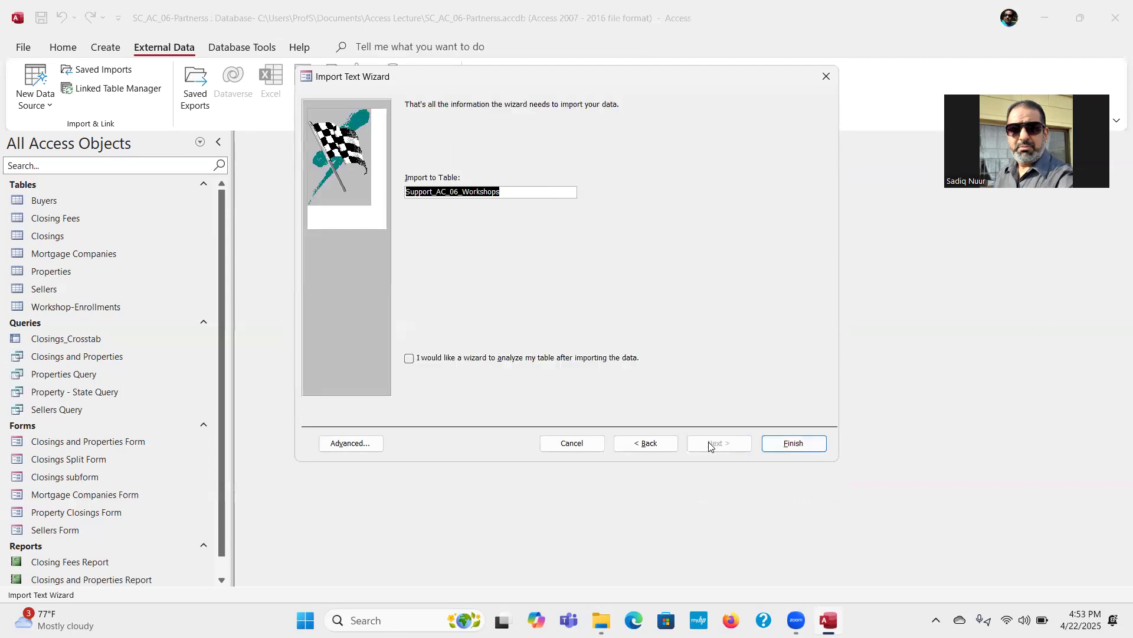
Step: Name the destination table Workshops and finish the import without saving the import steps
click(466, 192)
drag(466, 193, 437, 193)
click(466, 192)
drag(463, 192, 354, 191)
key(Delete)
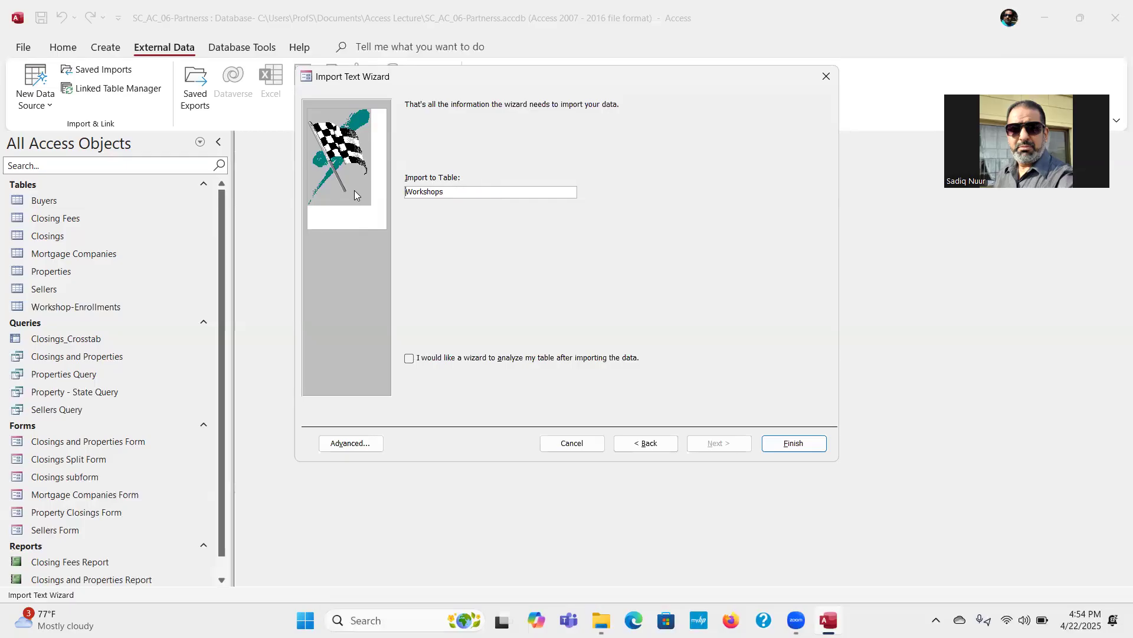
click(794, 443)
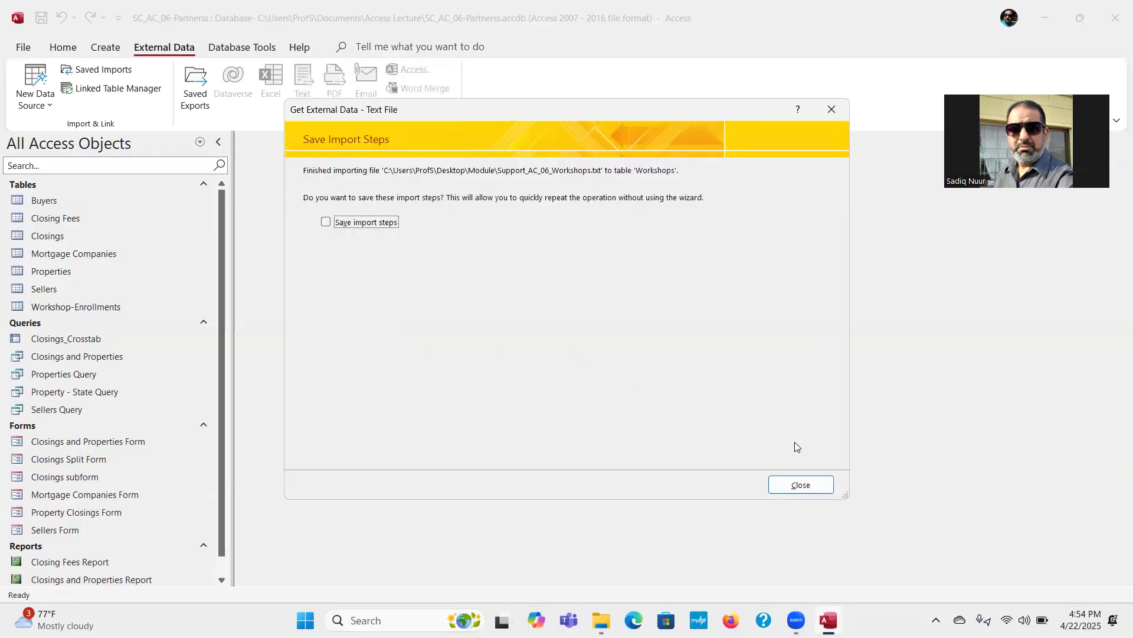
click(801, 486)
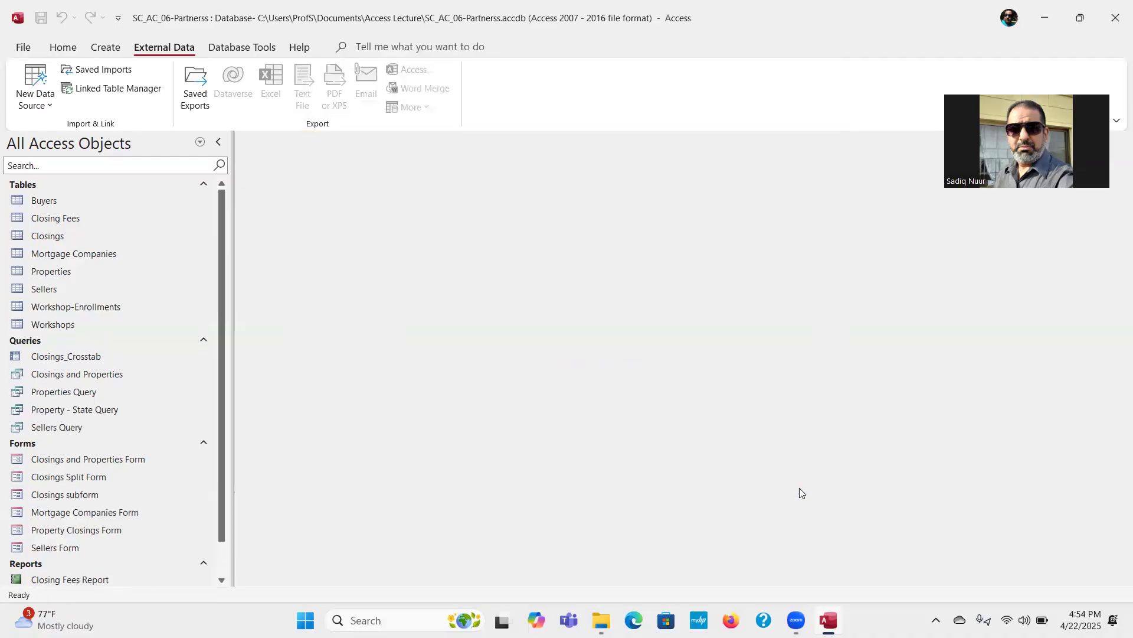
Step: Review the records of the imported Workshops and Workshop-Enrollments tables in Datasheet View, closing both tables
click(131, 325)
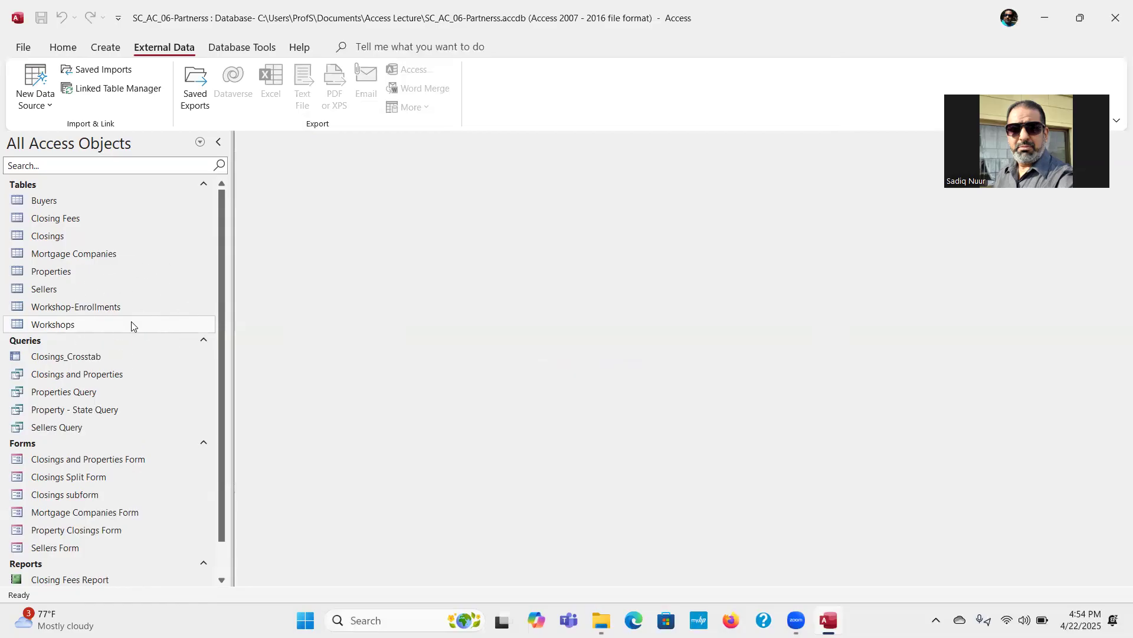
double_click(65, 325)
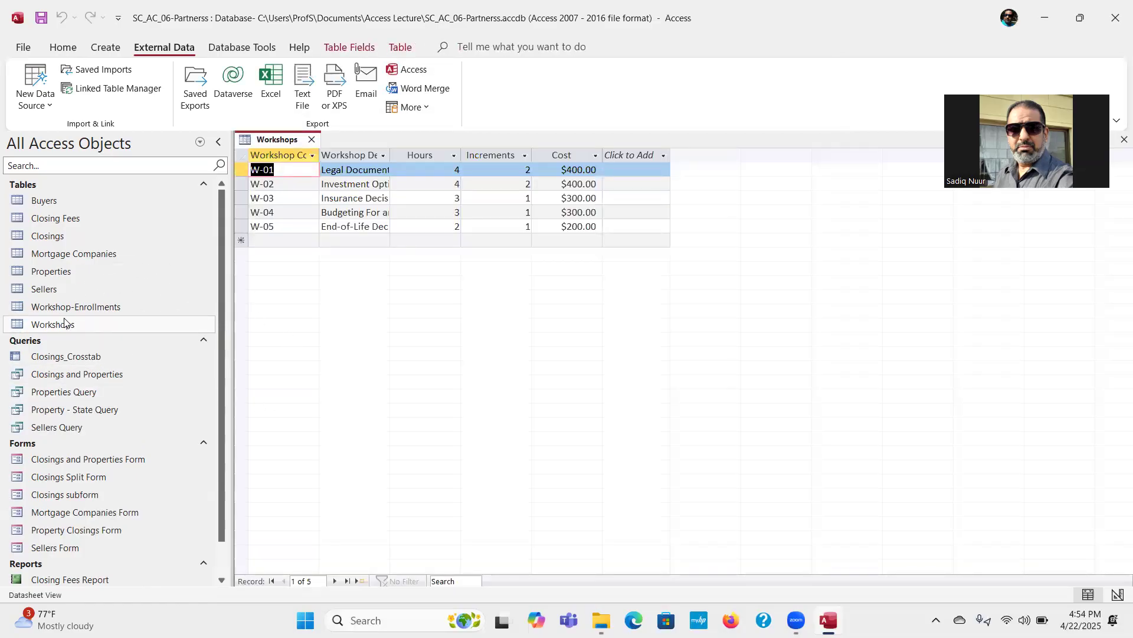
click(98, 308)
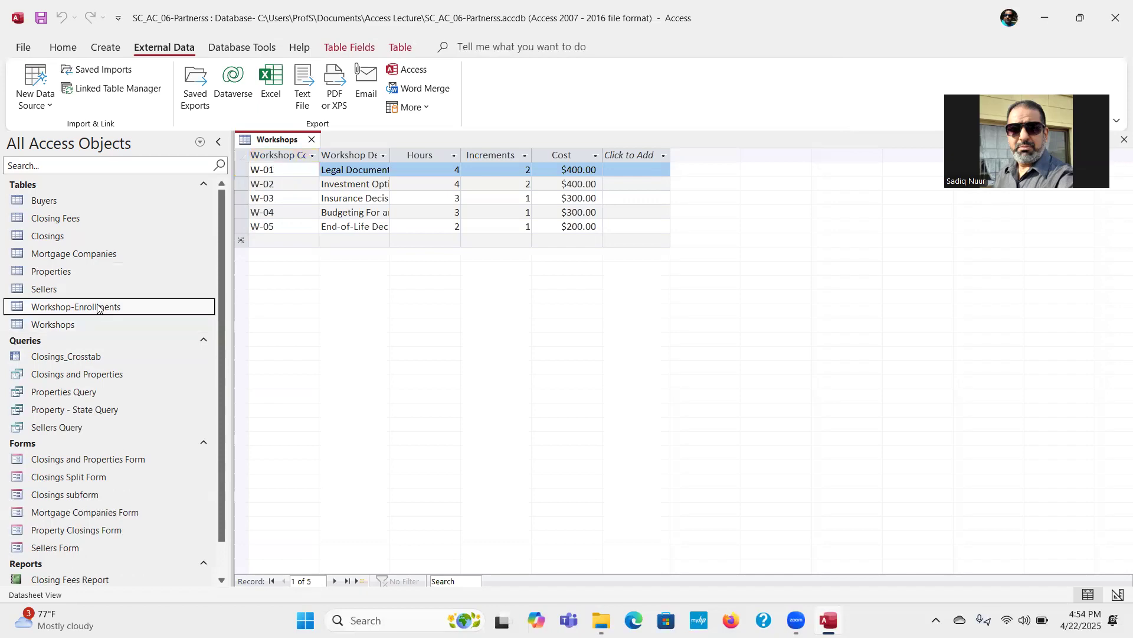
double_click(97, 307)
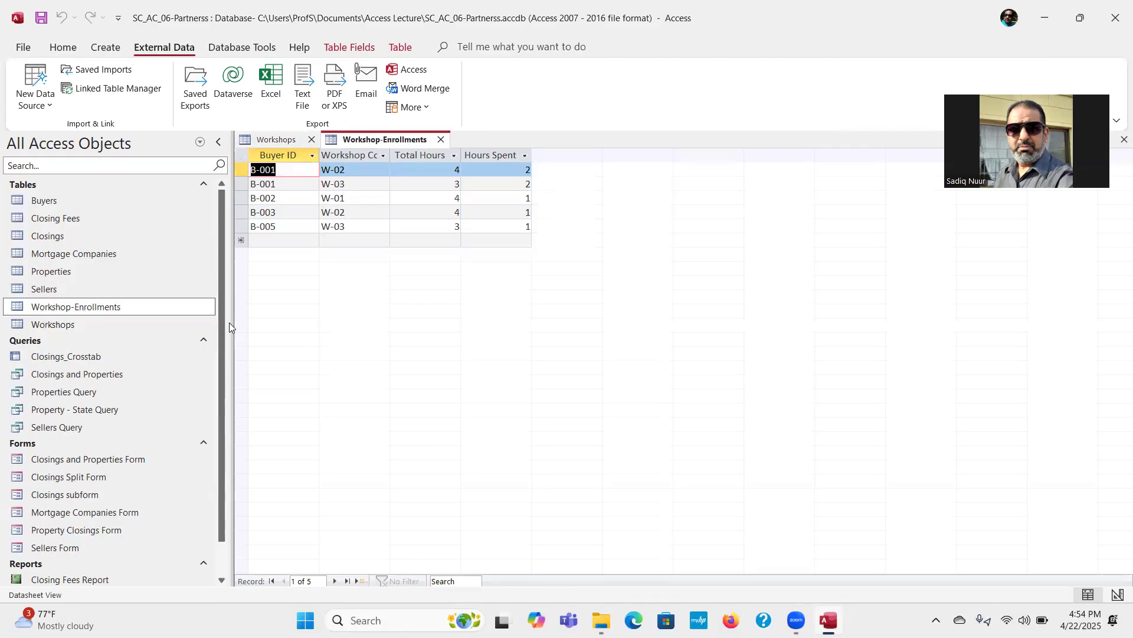
click(442, 140)
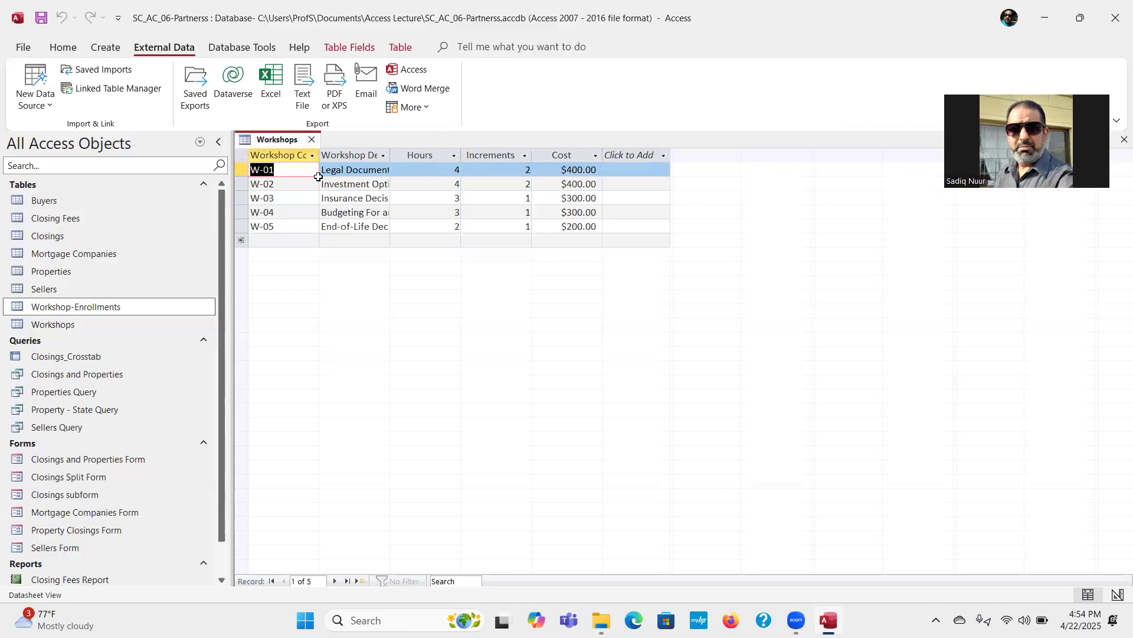
click(311, 140)
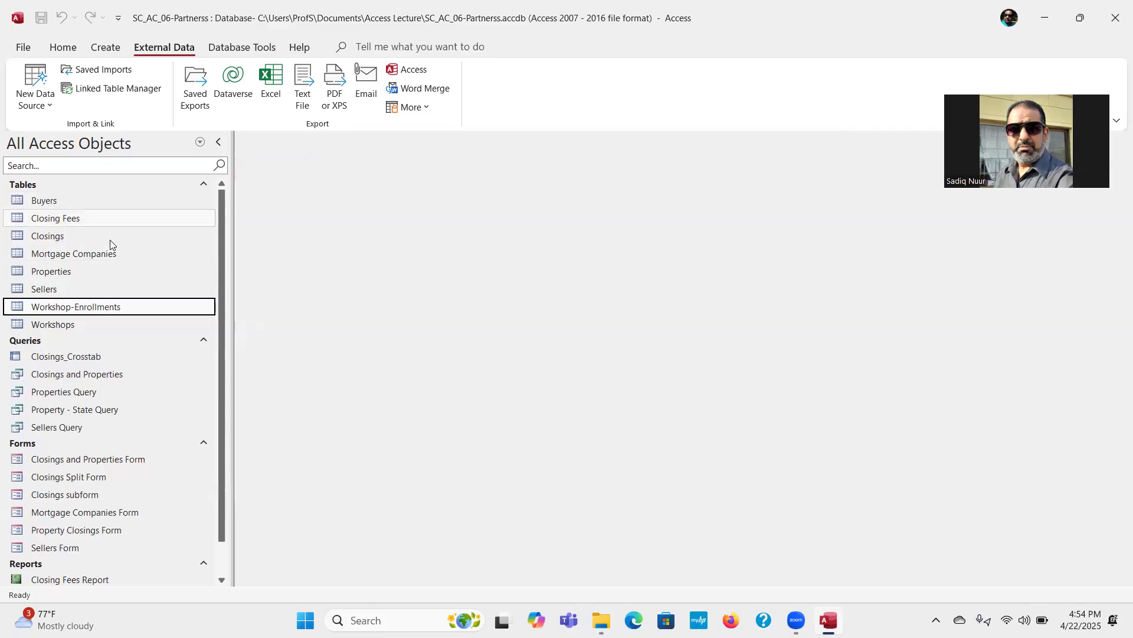
Step: Check the Workshops table's fields, data types and primary key in Design View and close the table
click(53, 329)
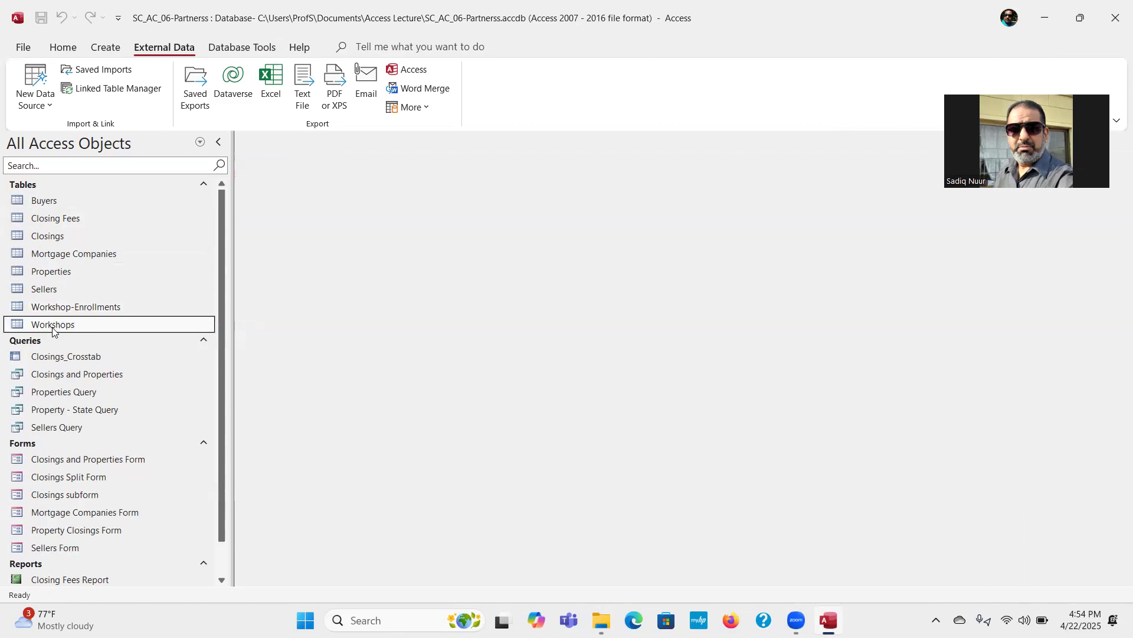
right_click(52, 332)
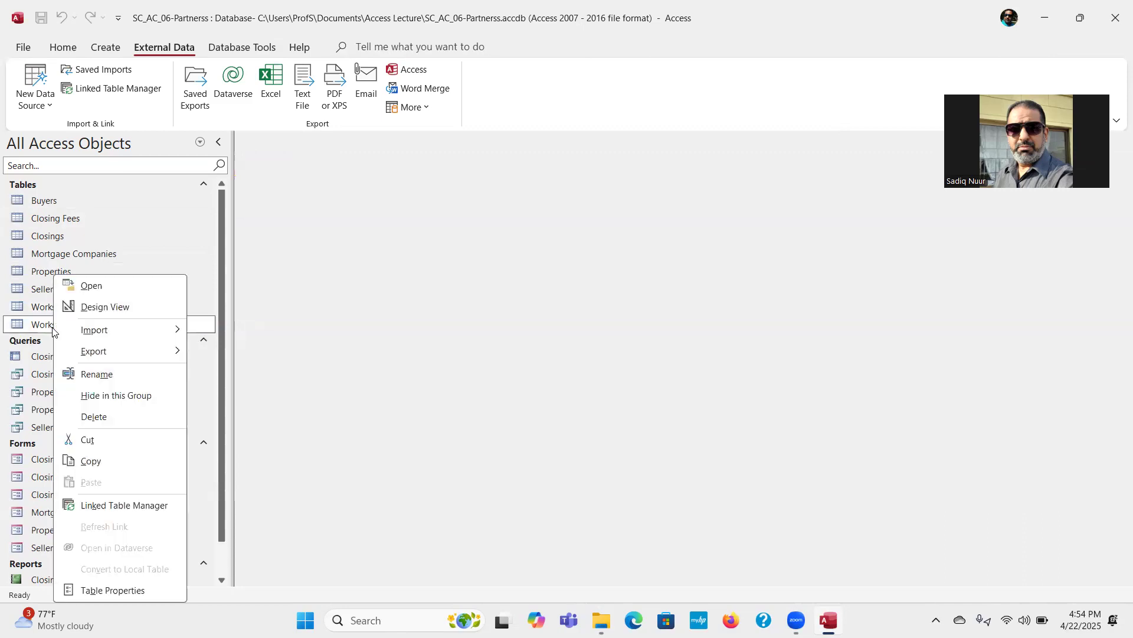
click(127, 312)
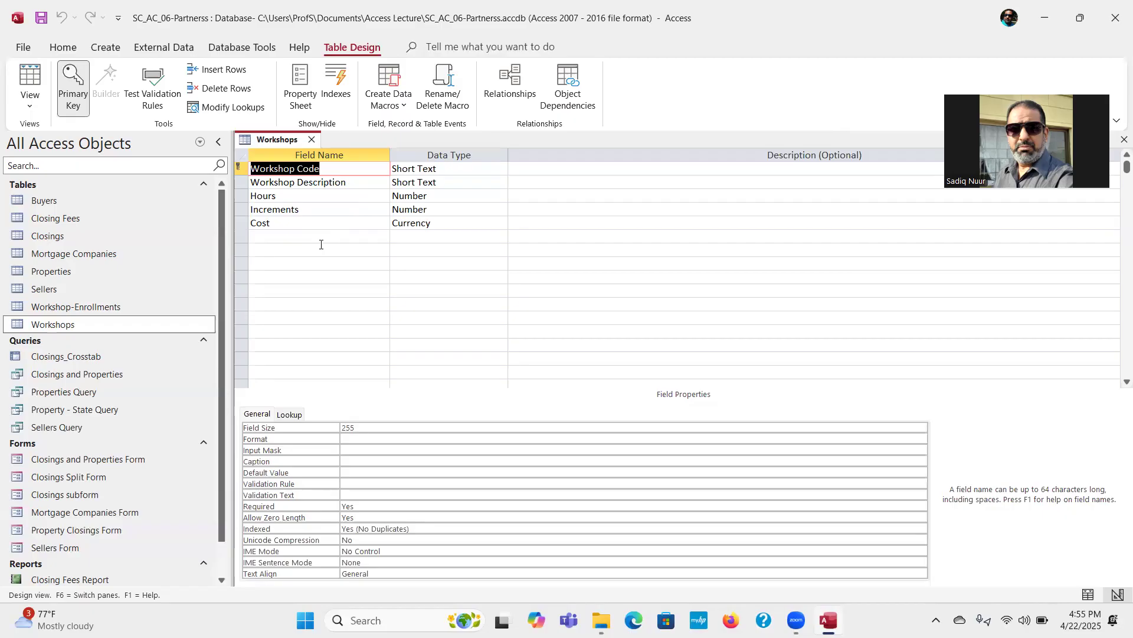
click(311, 139)
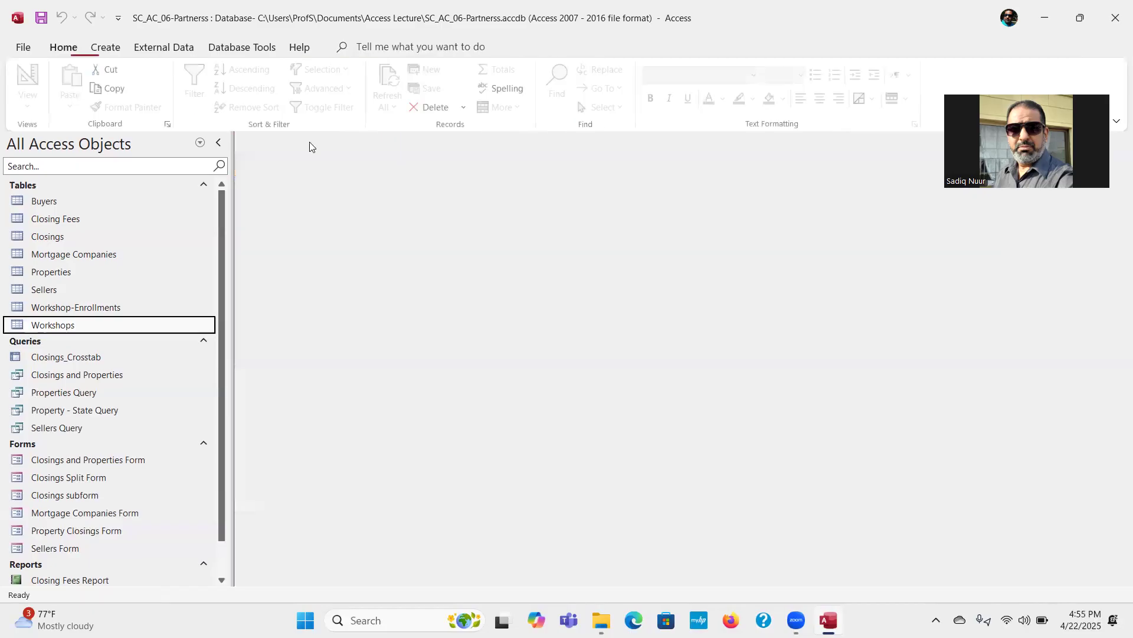
Step: Make Buyer ID and Workshop Code the combined primary key of the Workshop-Enrollments table, saving the design and closing it
click(92, 306)
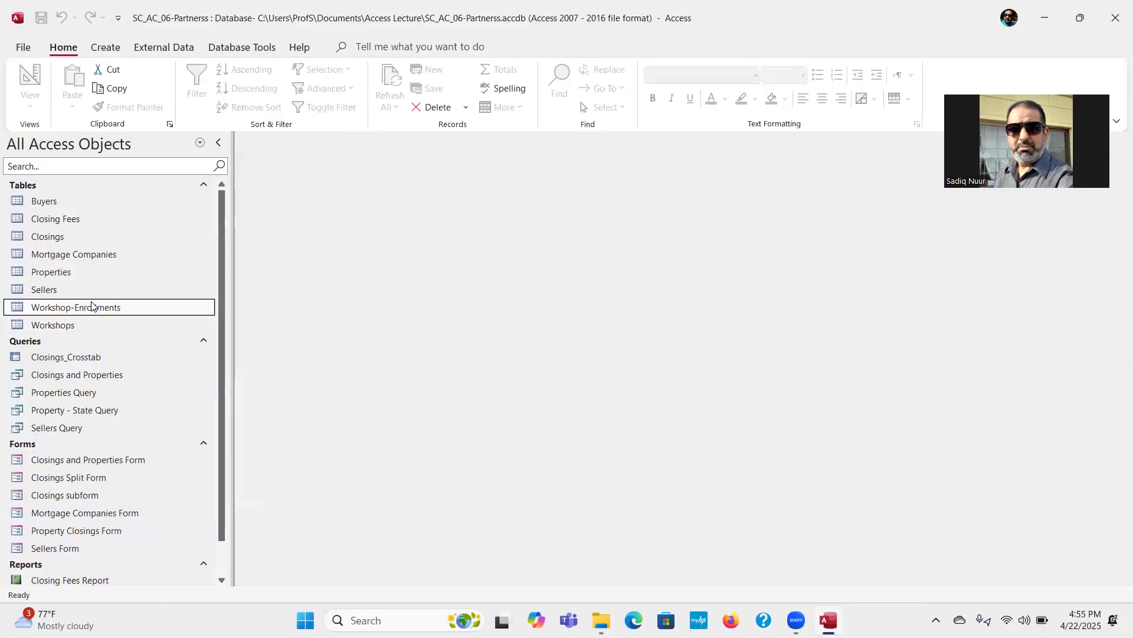
right_click(89, 313)
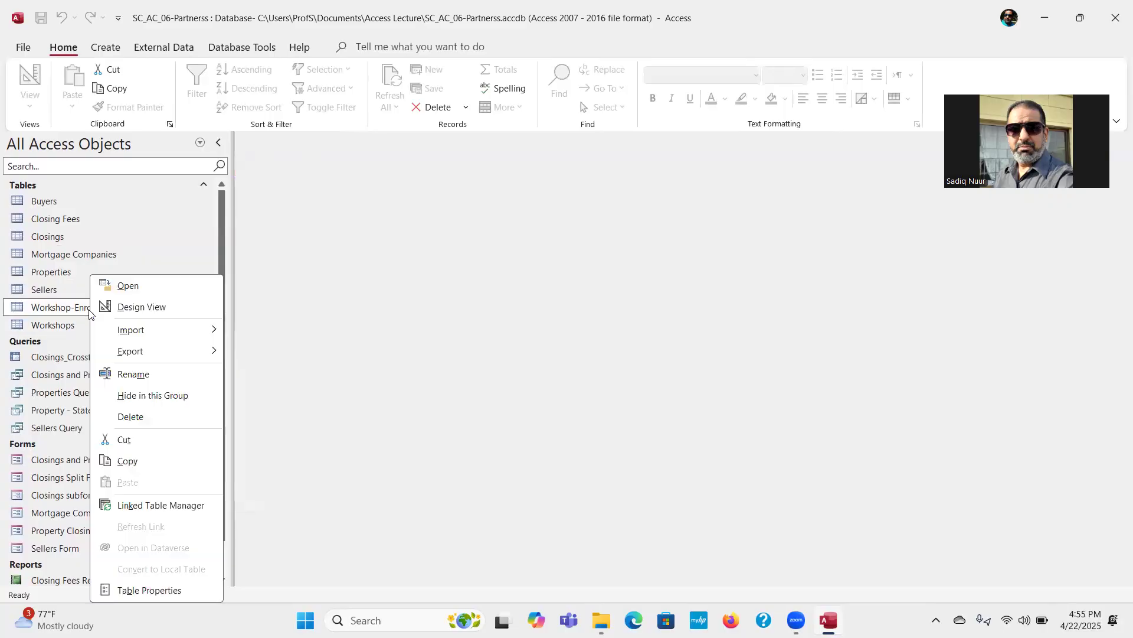
click(153, 308)
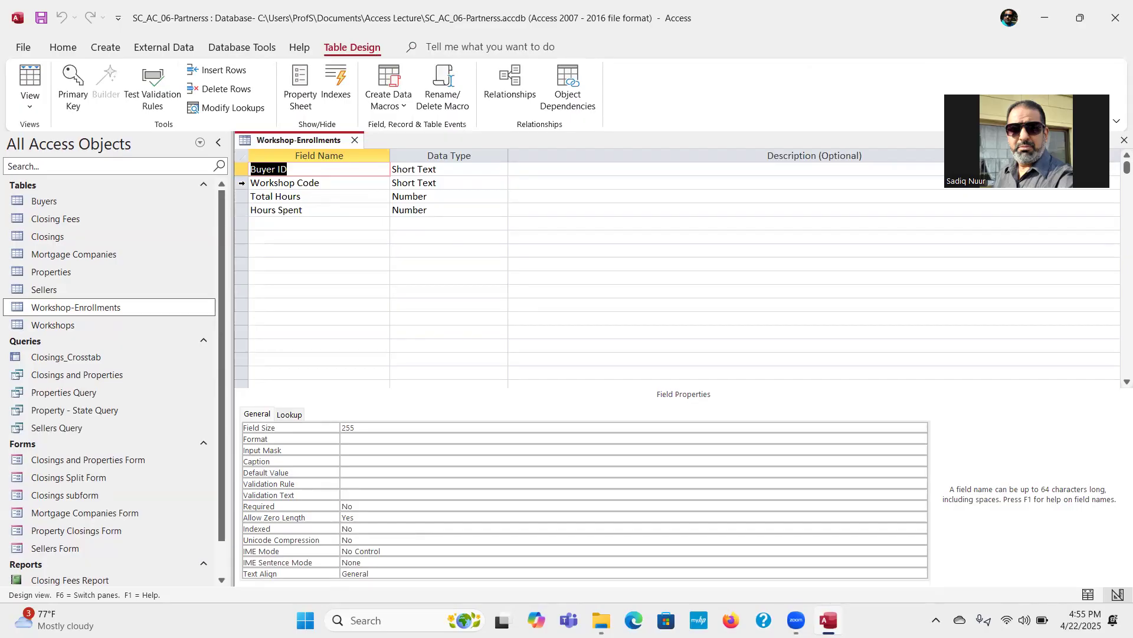
shift+click(242, 181)
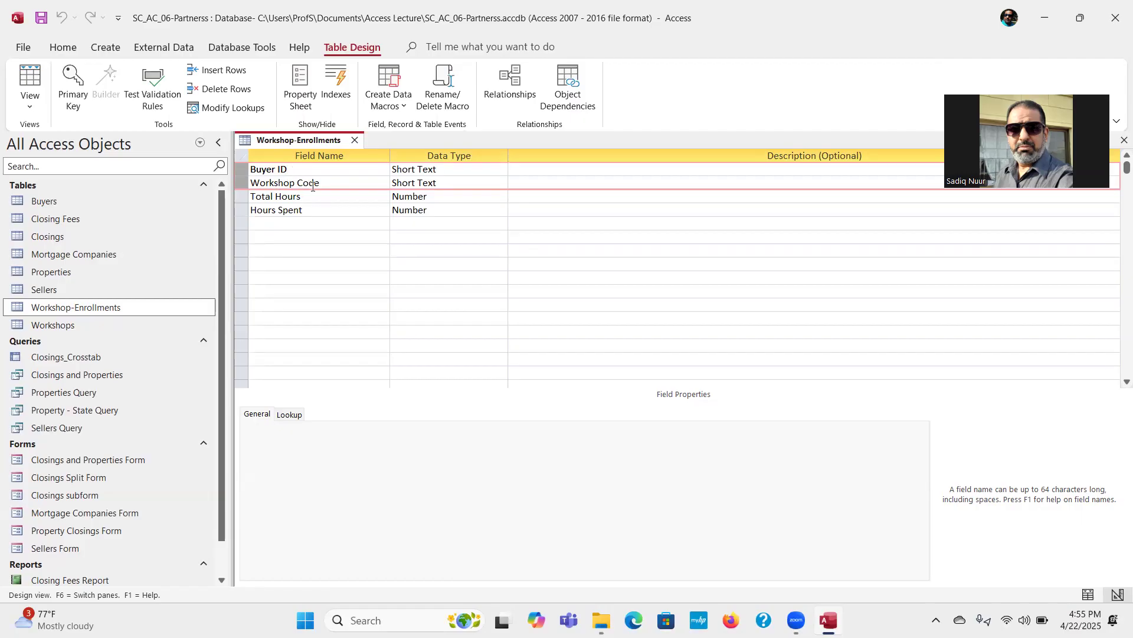
click(76, 82)
click(78, 90)
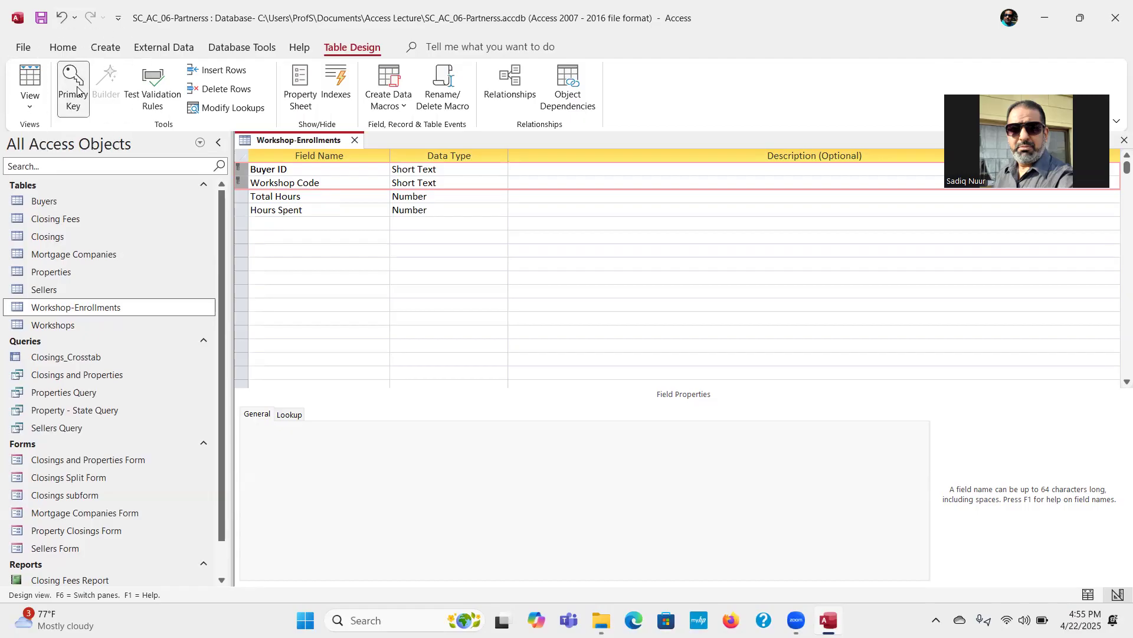
click(355, 141)
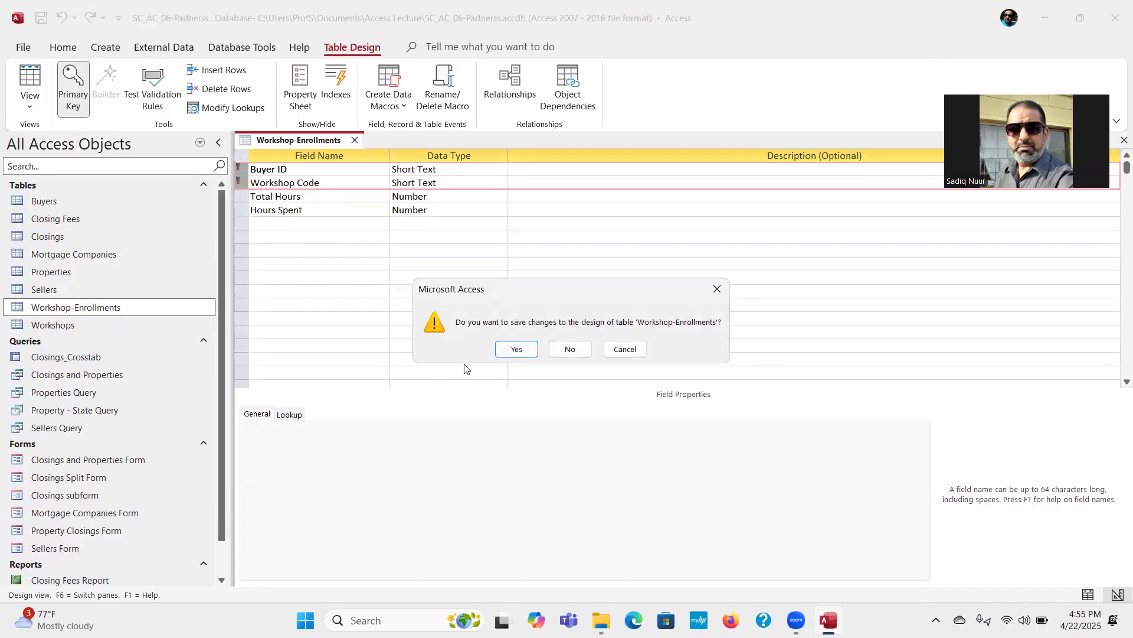
click(517, 349)
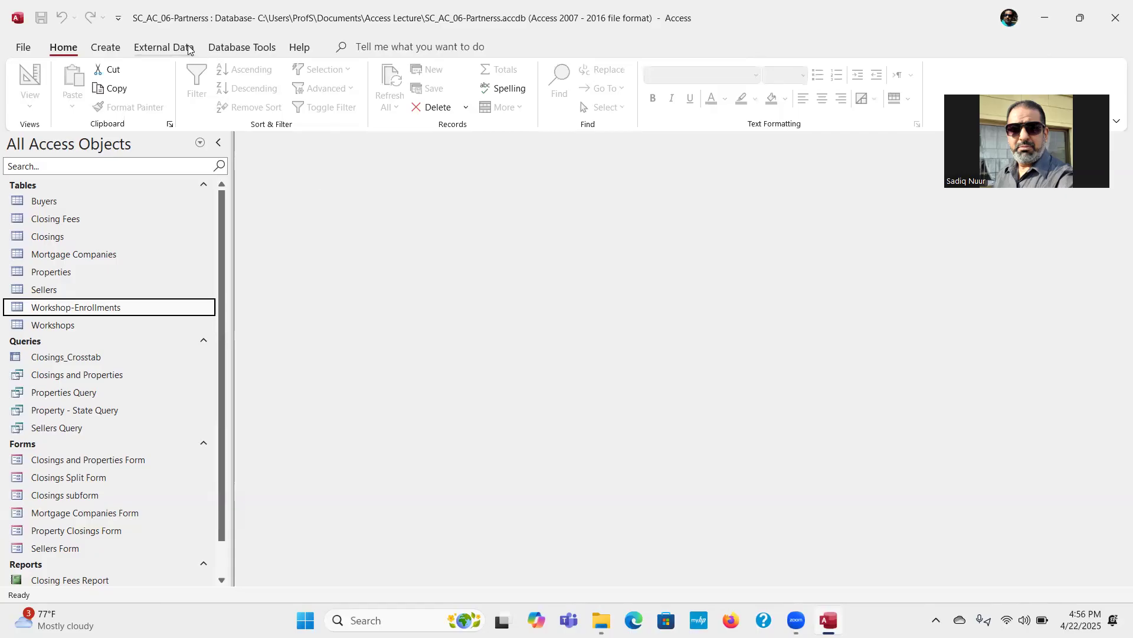
Step: Open the database relationships and add the Buyers, Workshop-Enrollments and Workshops tables to the layout
click(239, 51)
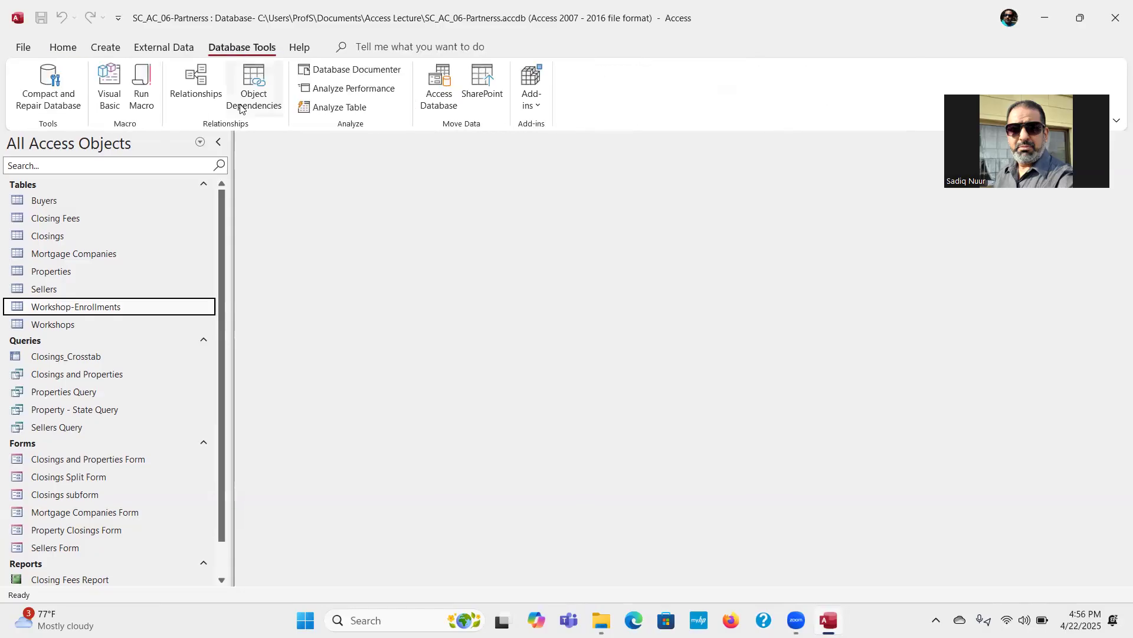
click(202, 97)
click(202, 96)
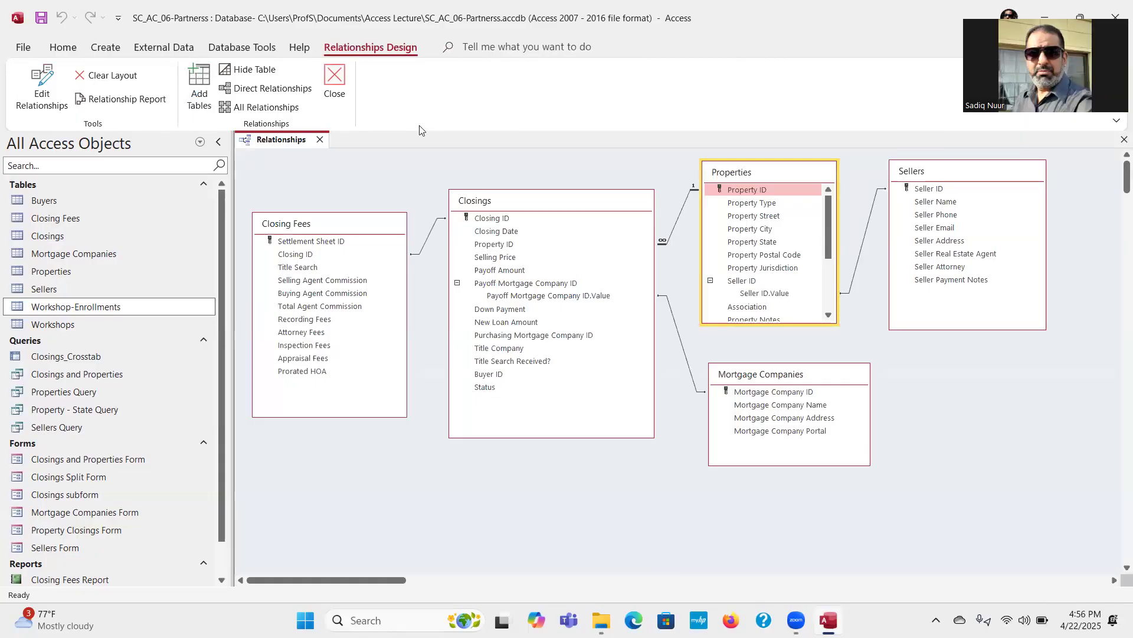
click(198, 86)
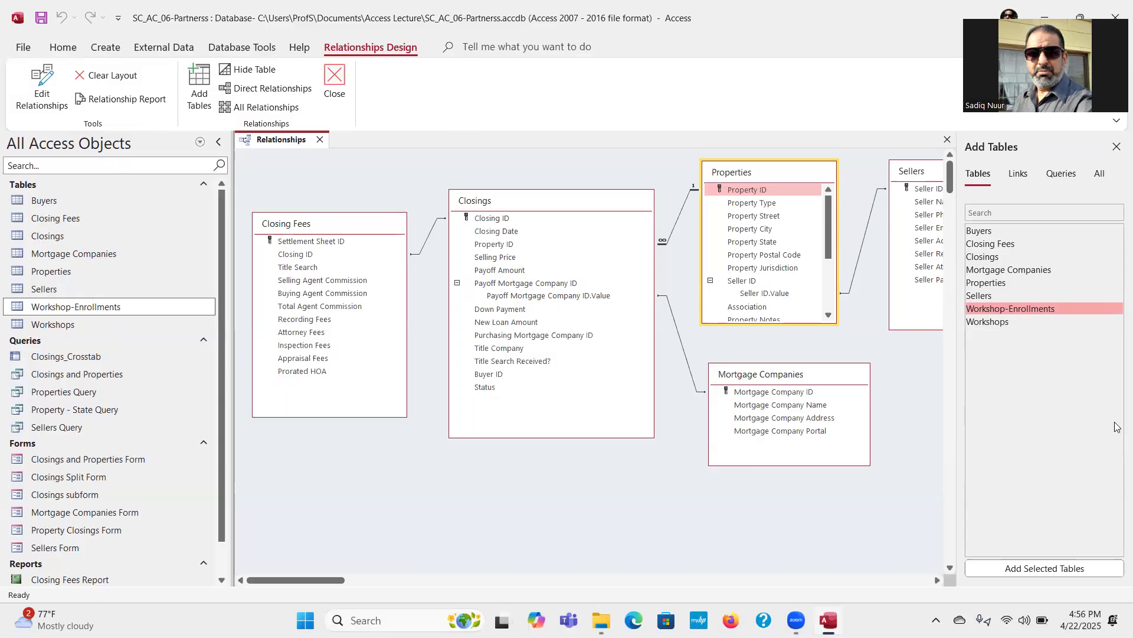
double_click(980, 231)
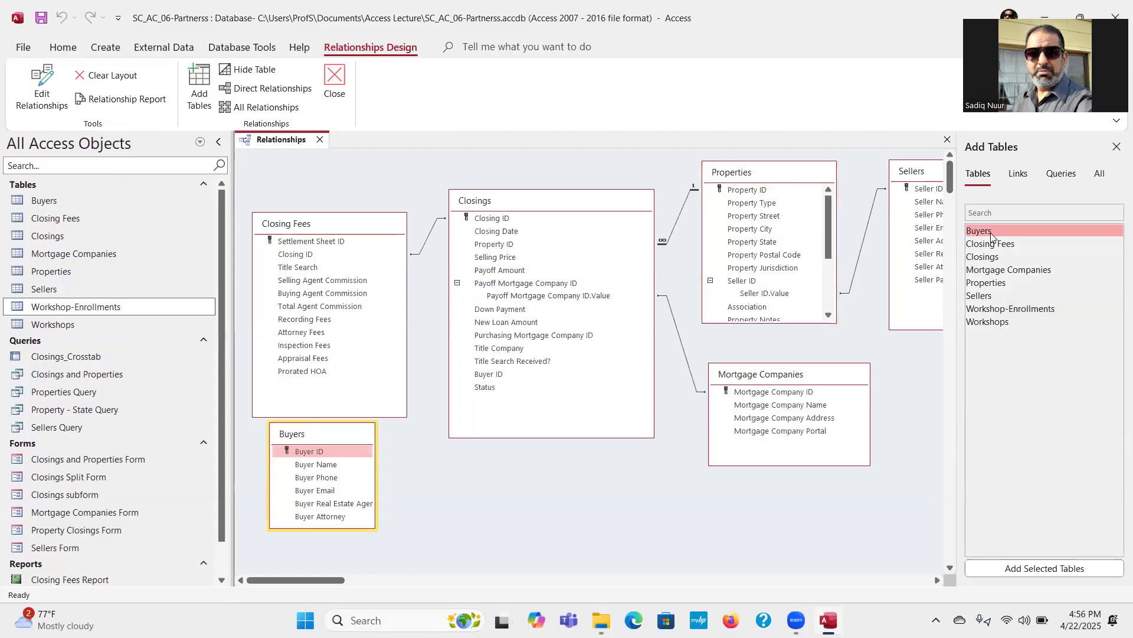
double_click(994, 309)
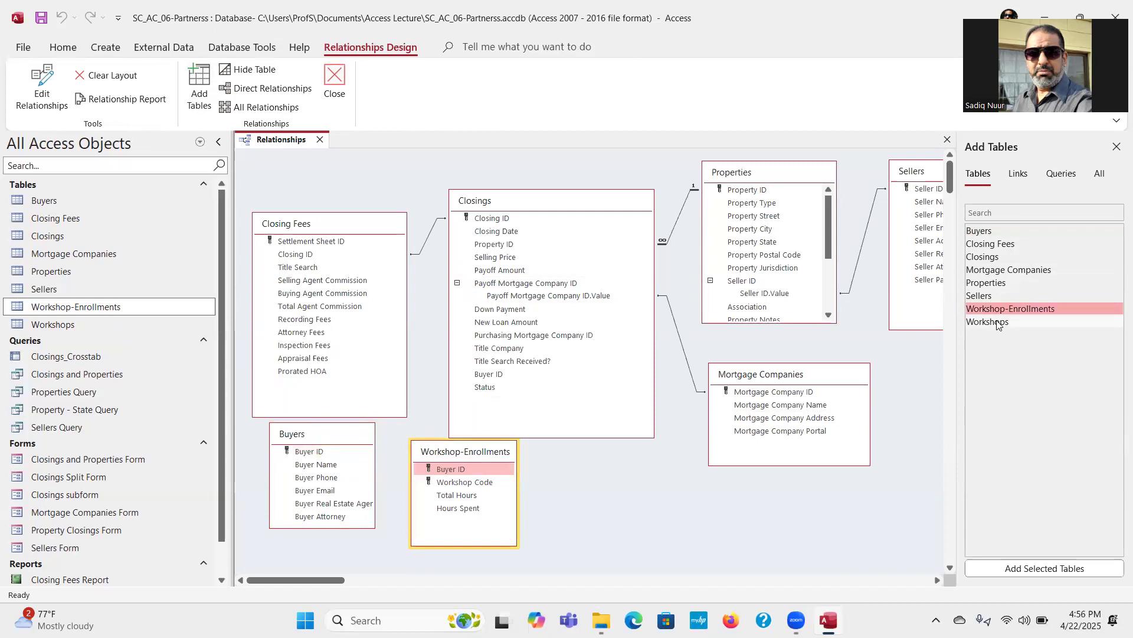
double_click(997, 322)
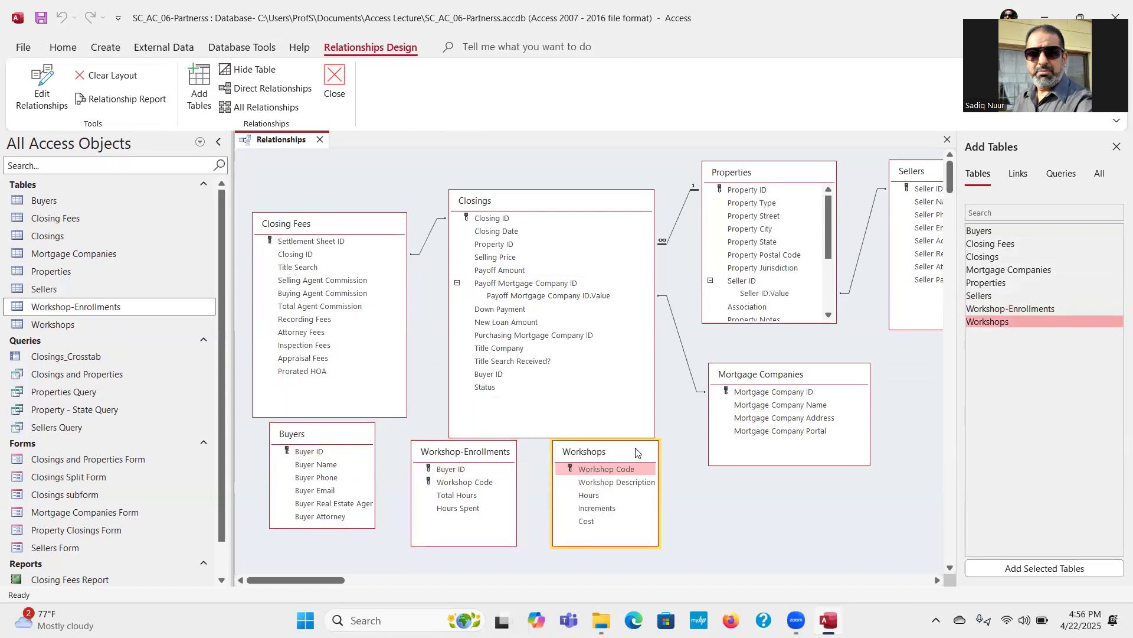
Step: Arrange the Buyers, Workshop-Enrollments and Workshops tables in a spaced row below the existing tables and close the table list
drag(638, 452, 670, 477)
drag(478, 449, 494, 476)
click(338, 440)
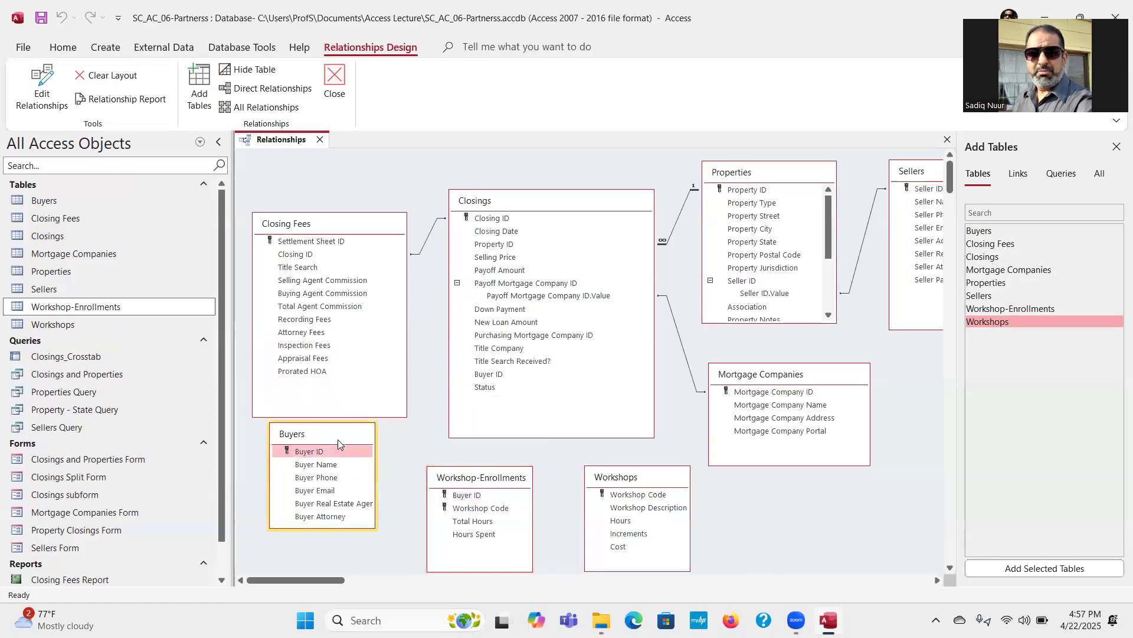
drag(338, 439, 348, 473)
click(481, 480)
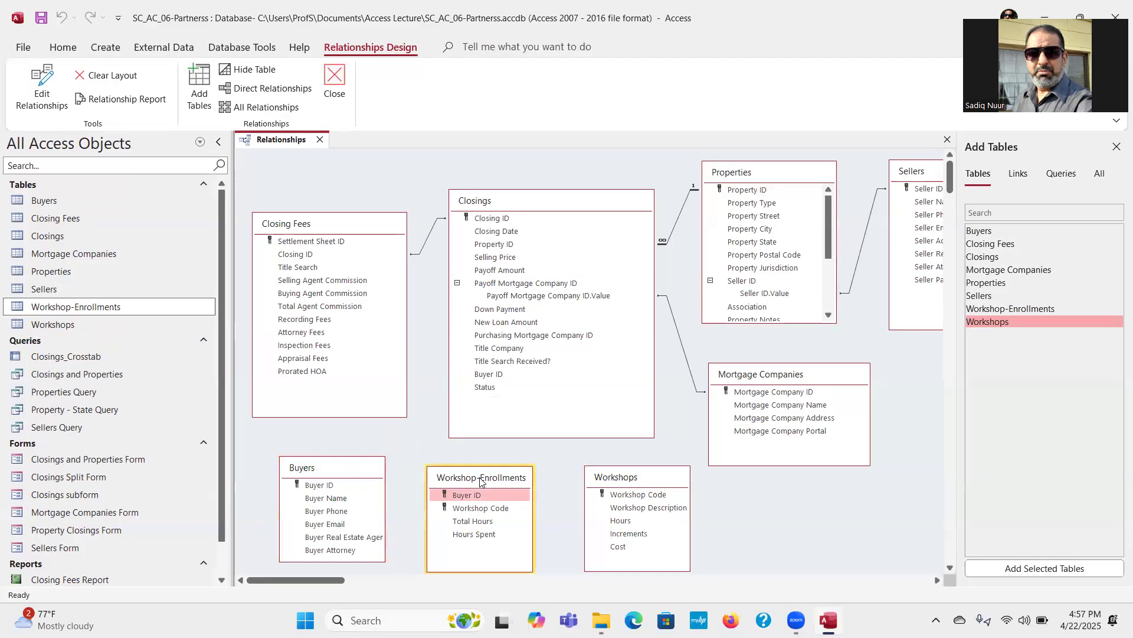
drag(480, 478, 482, 469)
drag(650, 476, 648, 466)
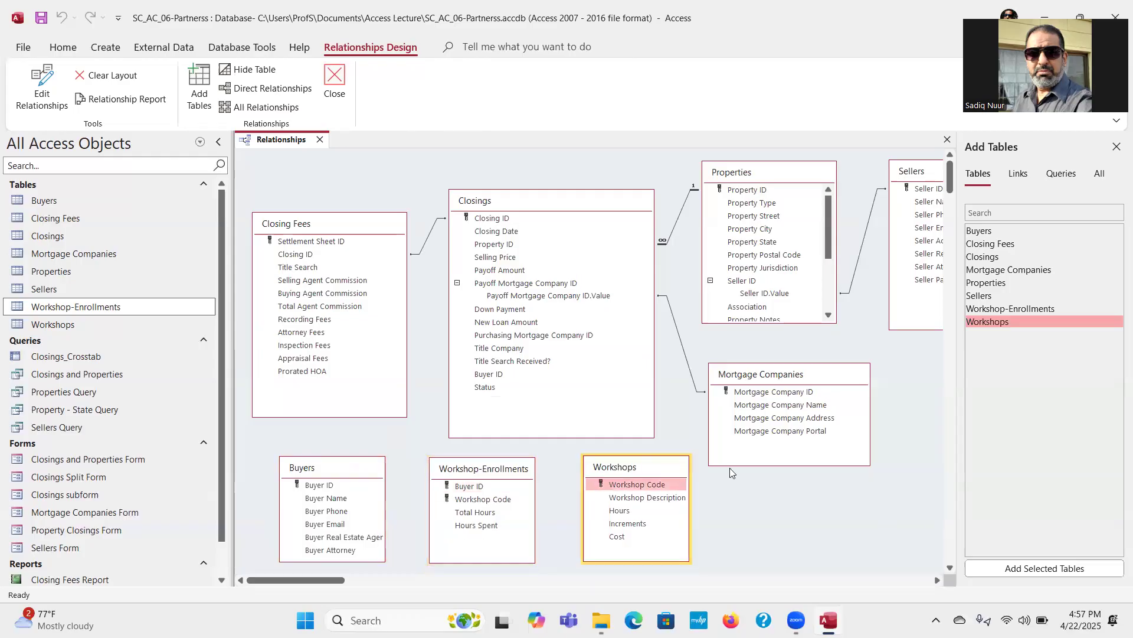
click(1115, 148)
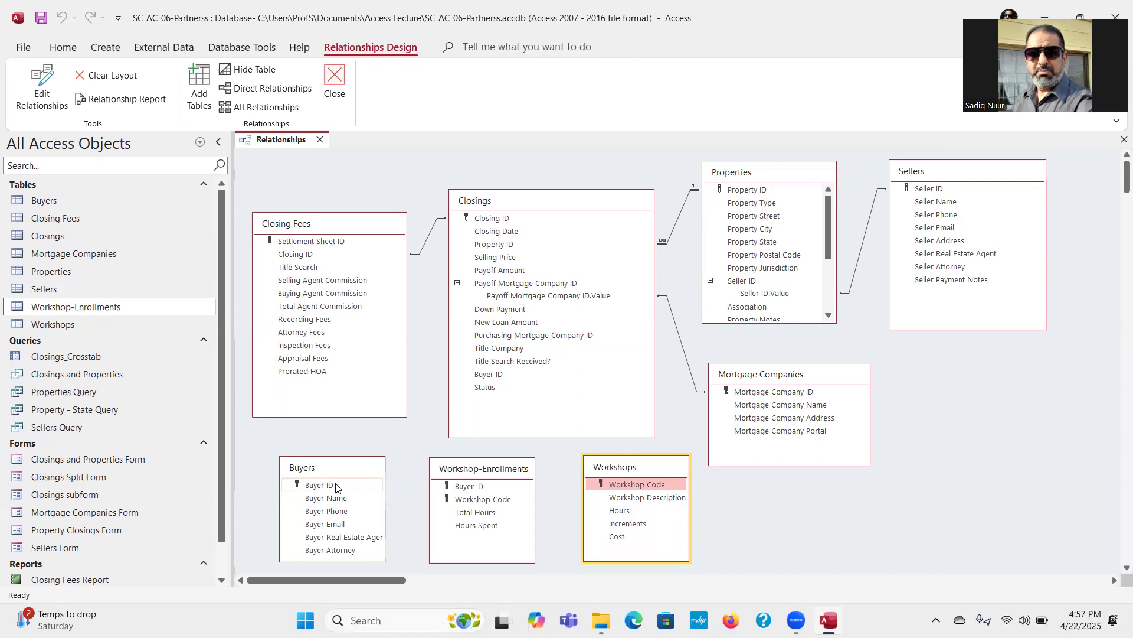
Step: Create a relationship from Buyer ID in Buyers to Buyer ID in Closings, enforcing referential integrity
drag(336, 487, 496, 376)
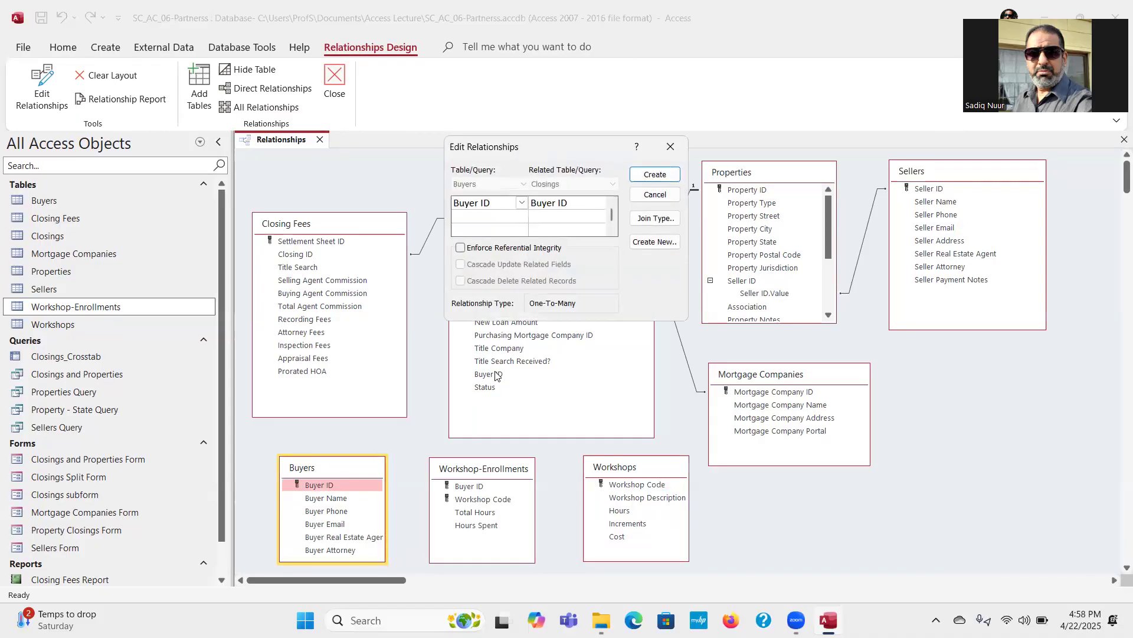
click(460, 248)
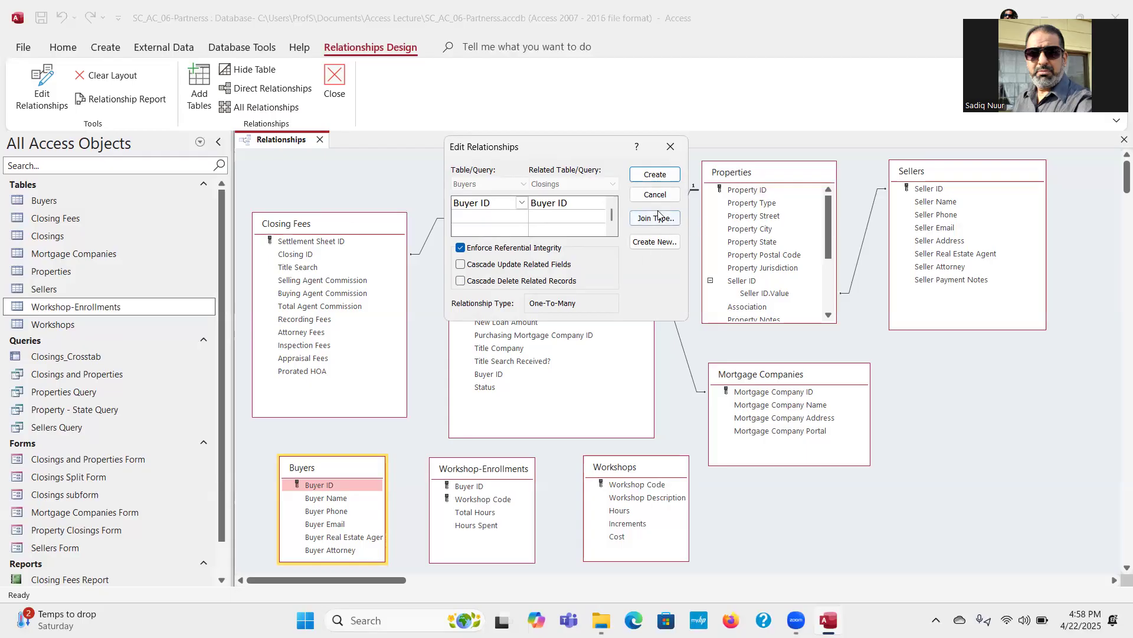
click(661, 175)
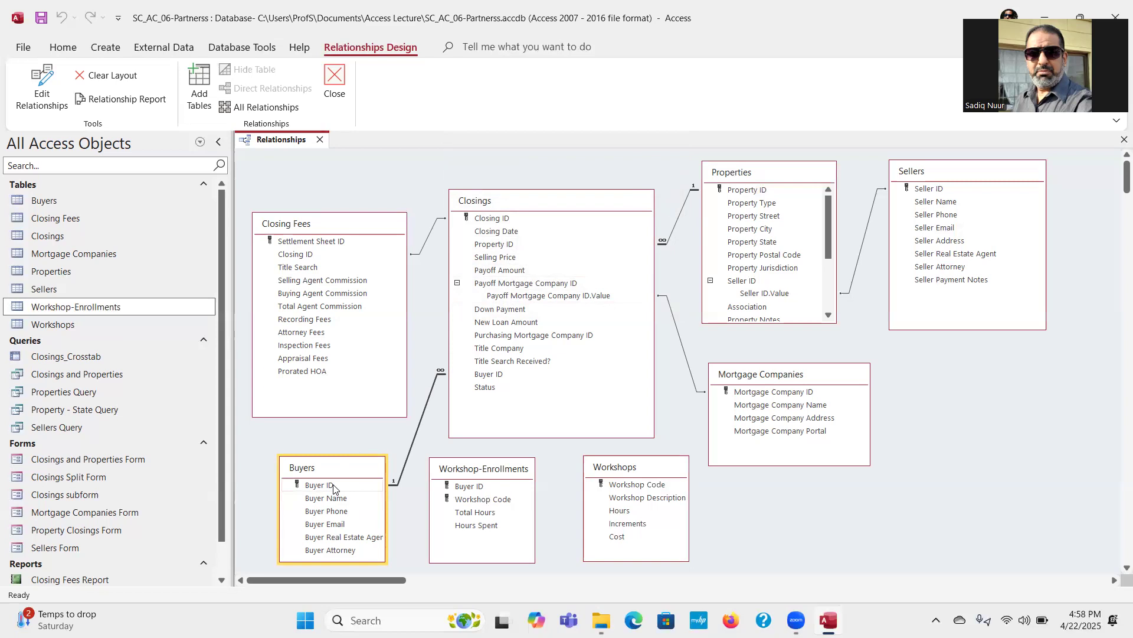
Step: Create a relationship from Buyer ID in Buyers to Buyer ID in Workshop-Enrollments, enforcing referential integrity
drag(334, 488, 478, 491)
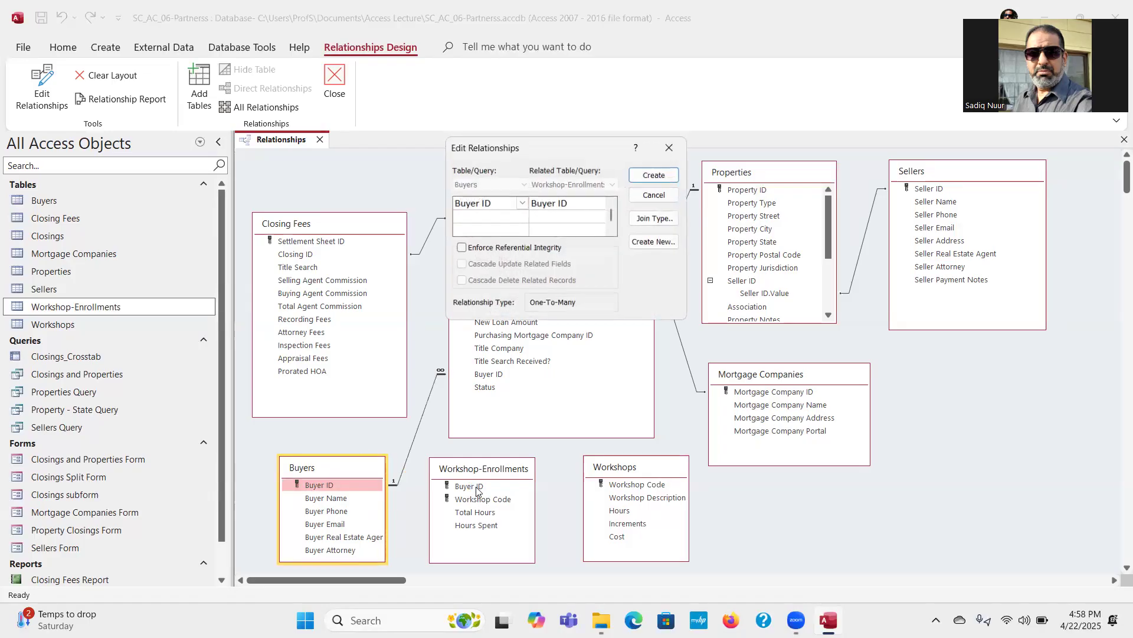
click(461, 248)
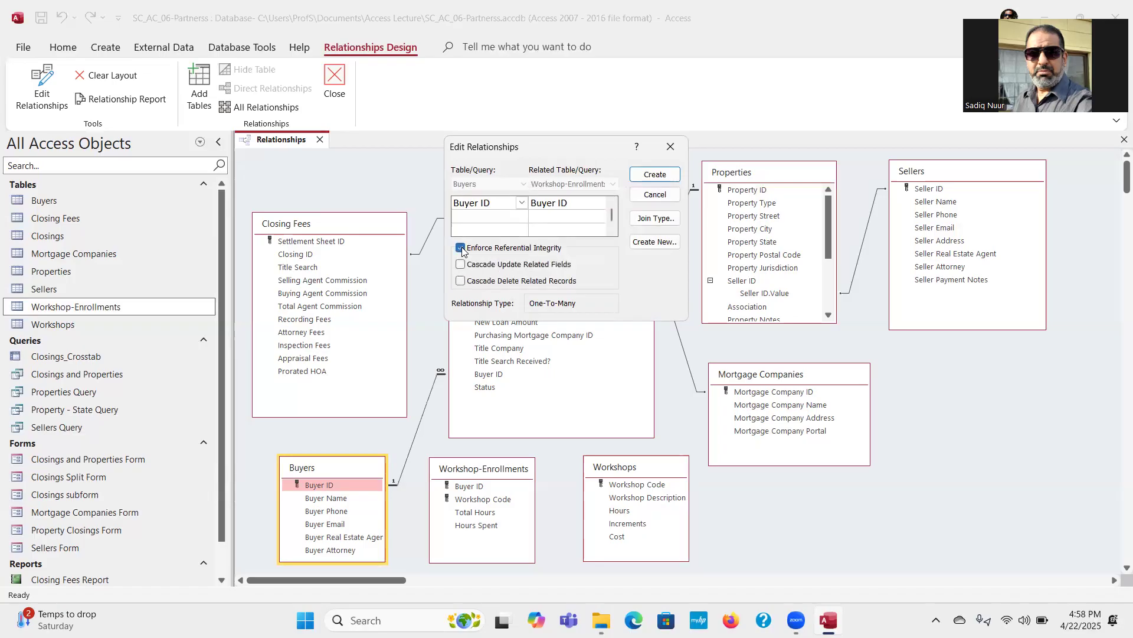
click(660, 176)
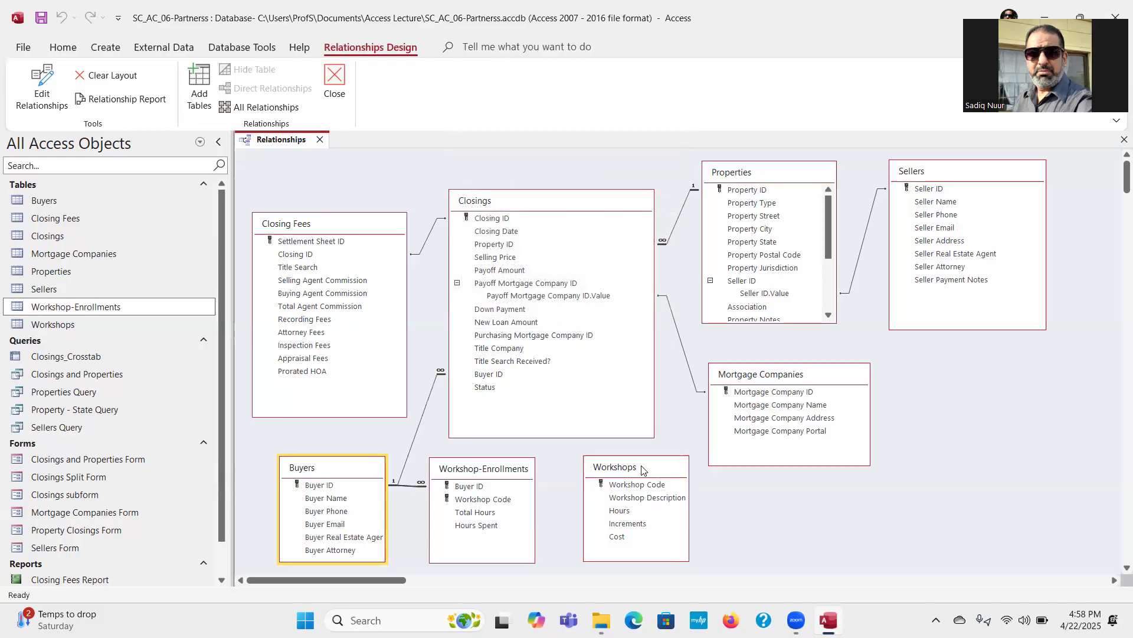
Step: Relate Workshop Code in Workshops to Workshop Code in Workshop-Enrollments with referential integrity enforced, and close the relationships, saving the layout
drag(625, 486, 499, 502)
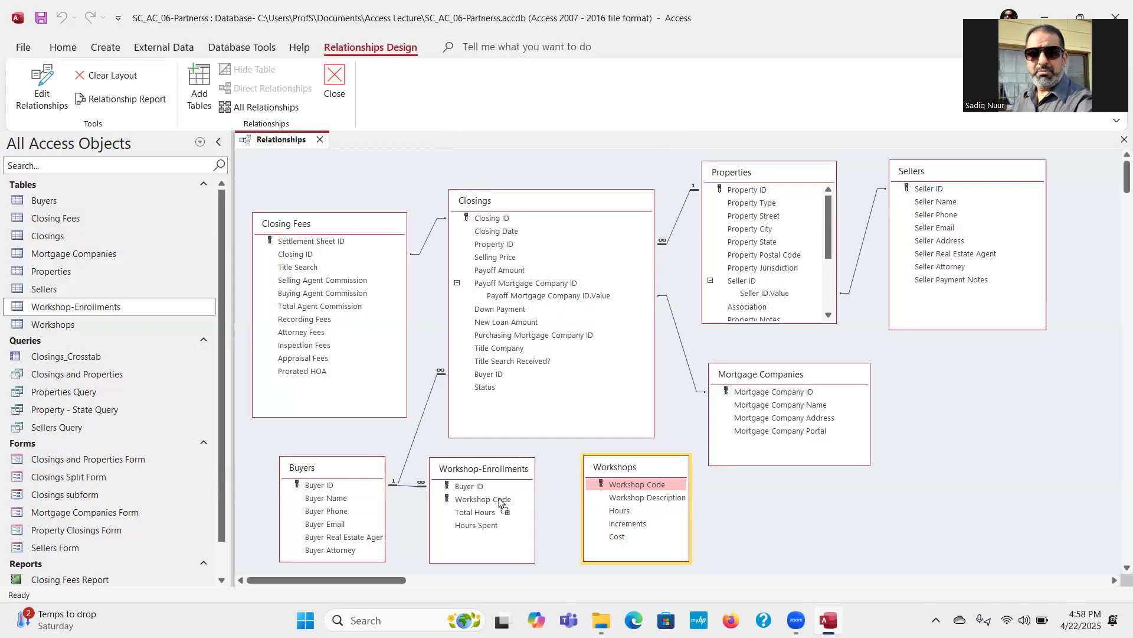
drag(499, 502, 499, 502)
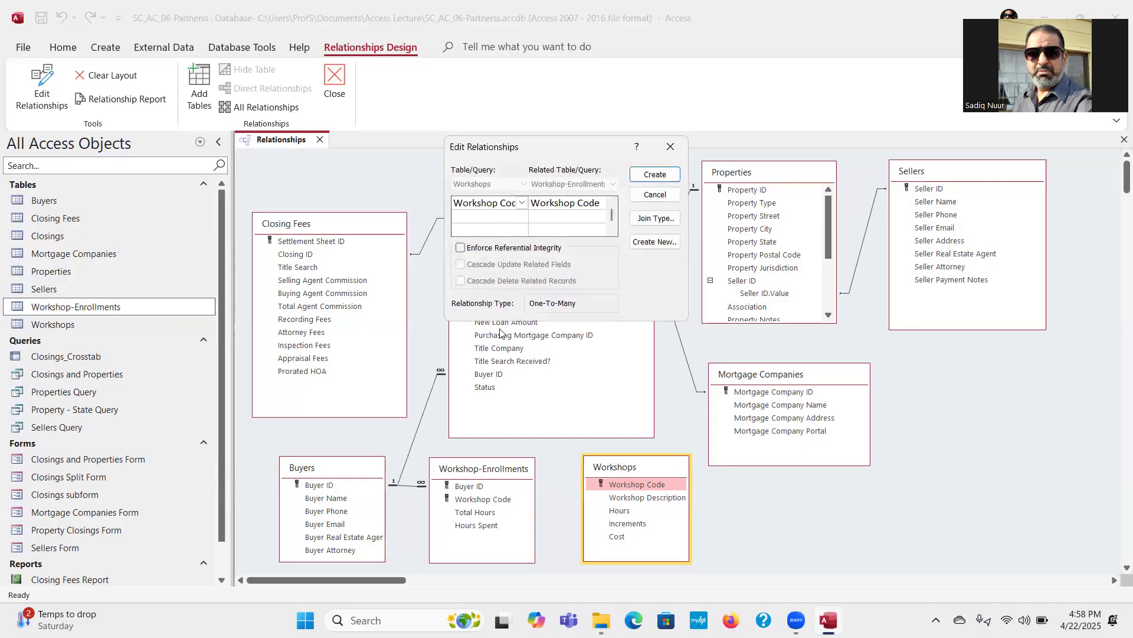
click(461, 248)
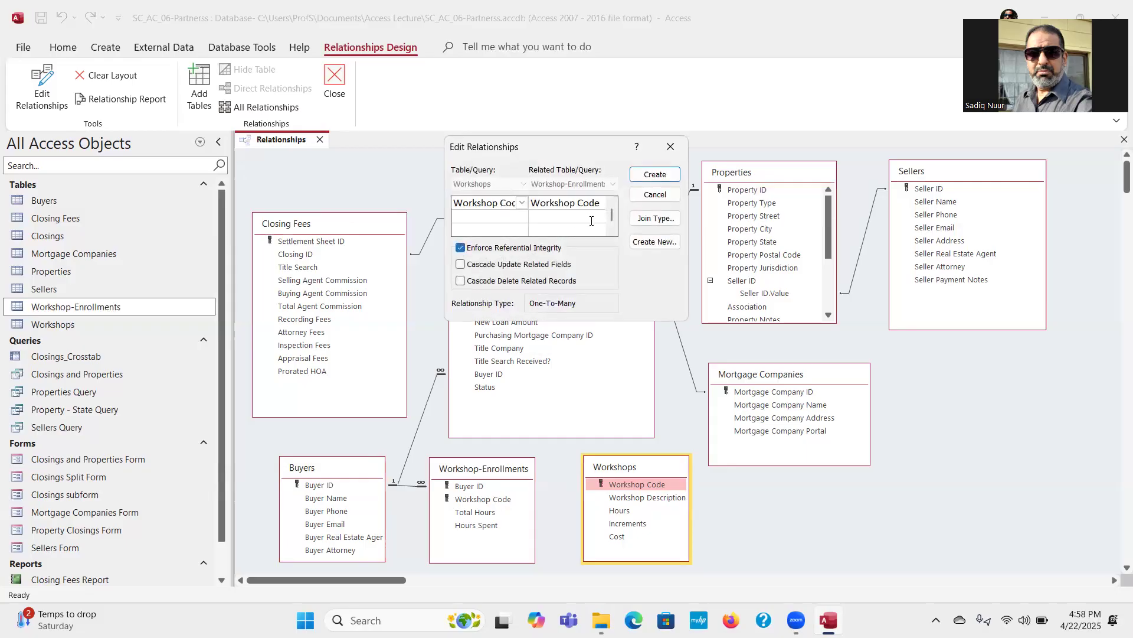
click(654, 175)
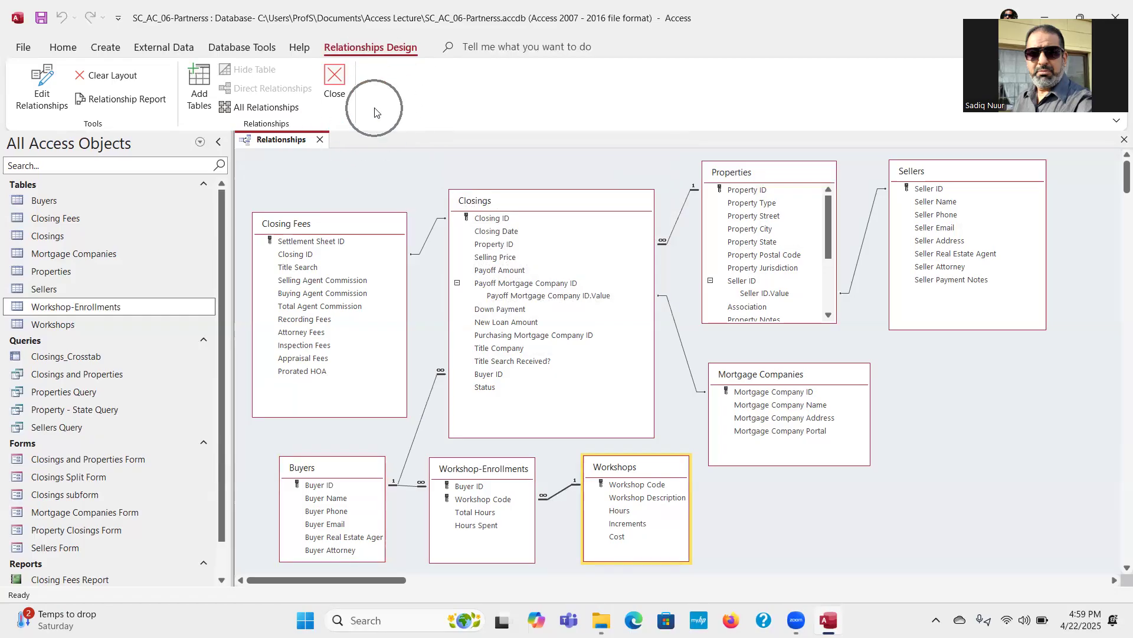
click(334, 78)
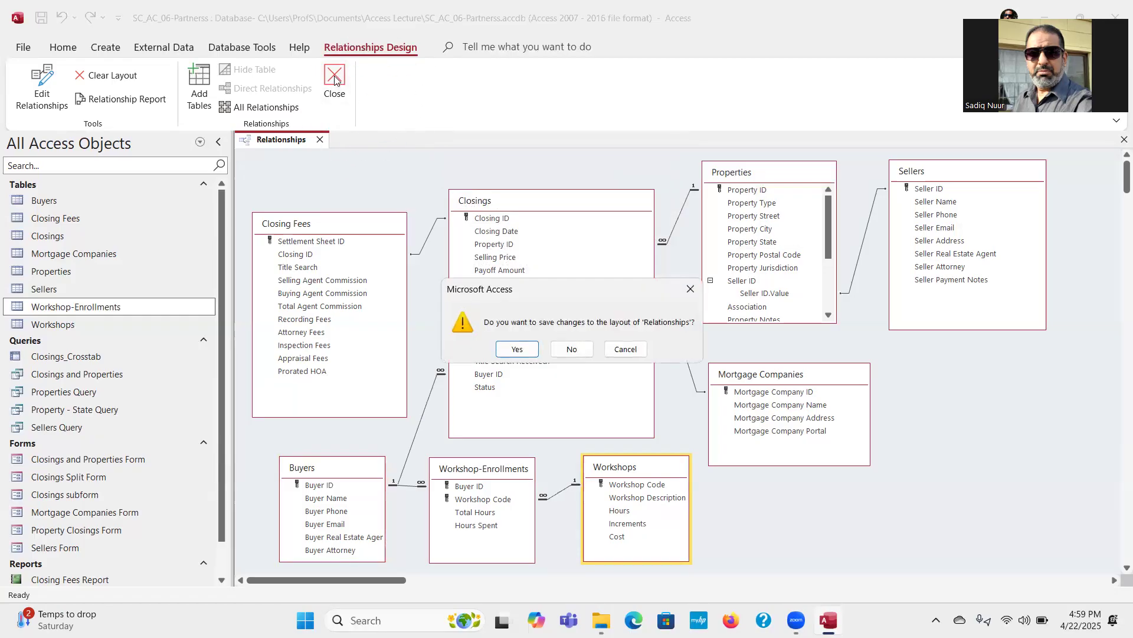
click(516, 349)
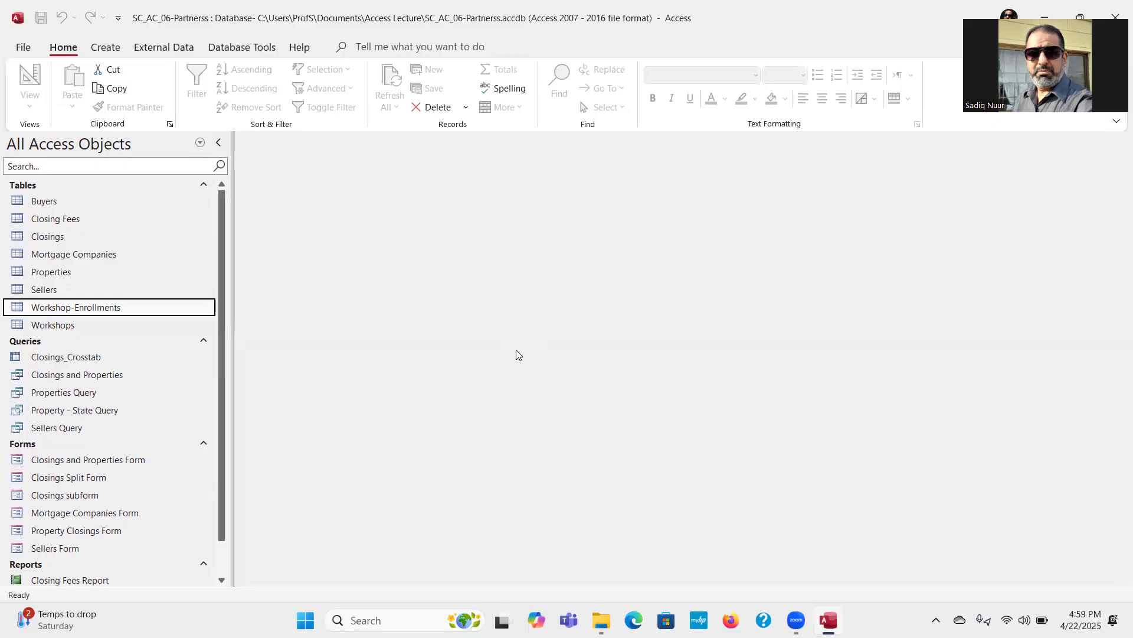
Step: Start a new query in Design View with the Buyers, Closings and Properties tables, and enlarge the design grid area
click(100, 54)
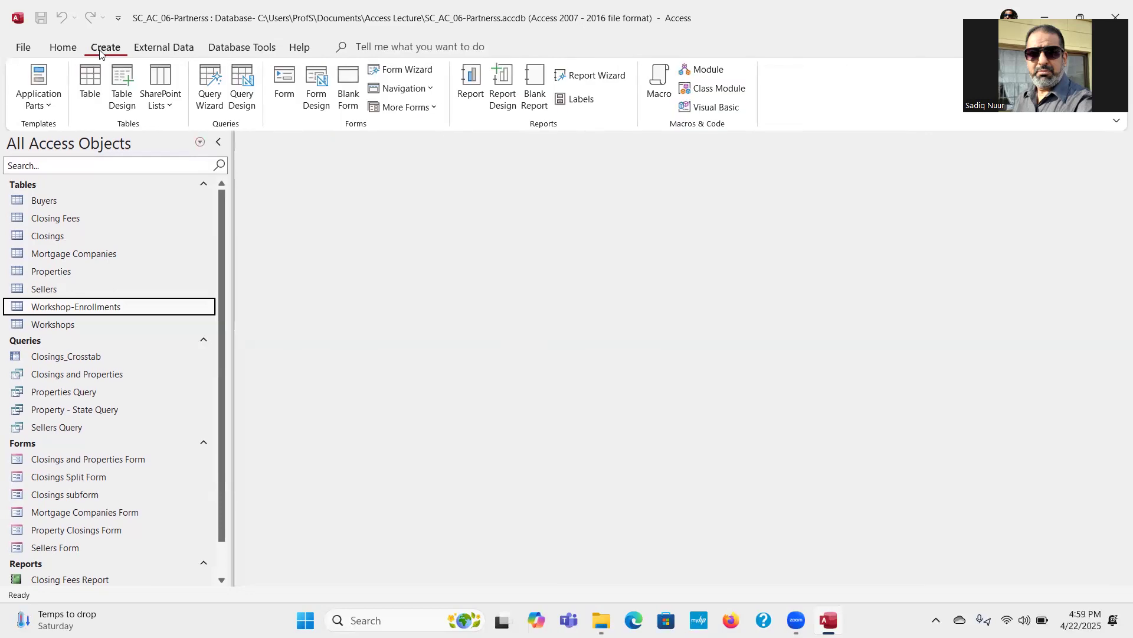
click(244, 94)
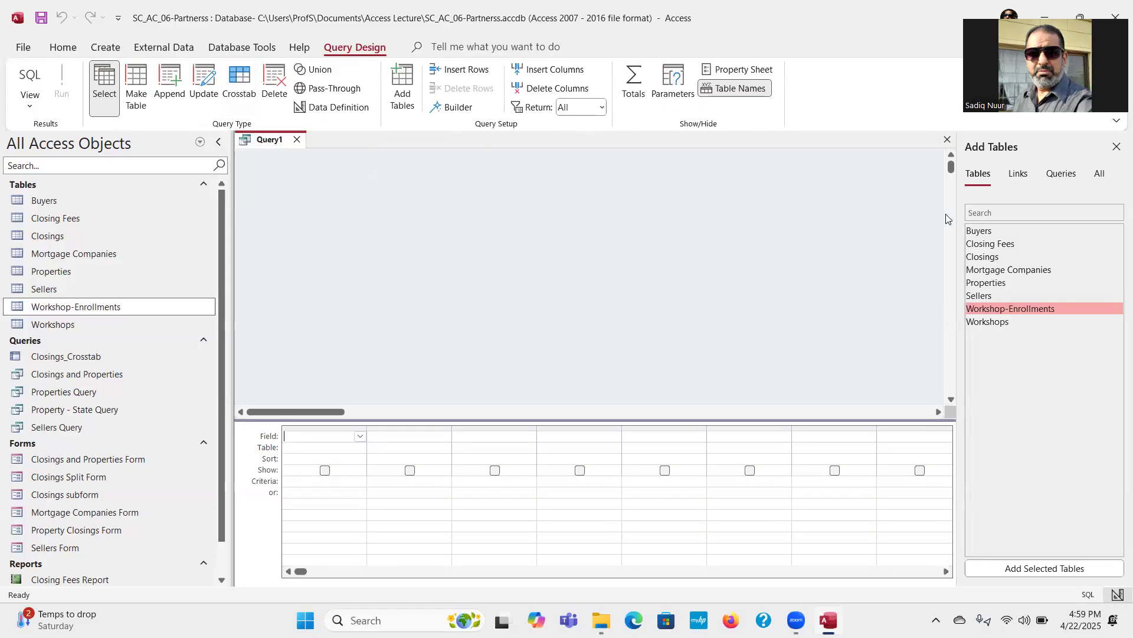
click(983, 231)
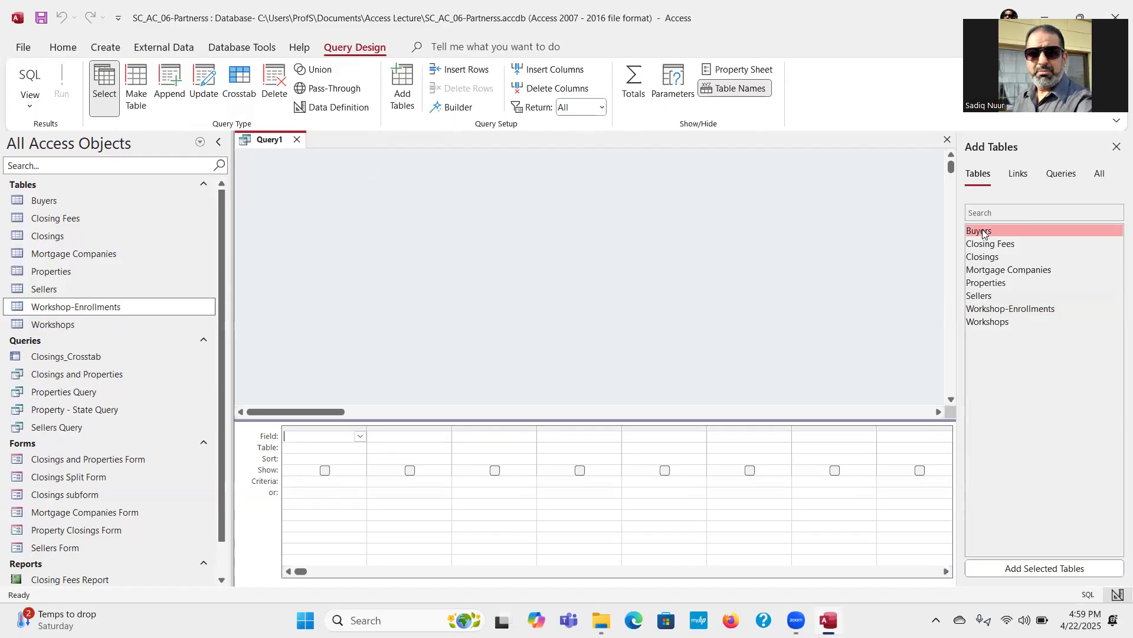
ctrl+click(1014, 257)
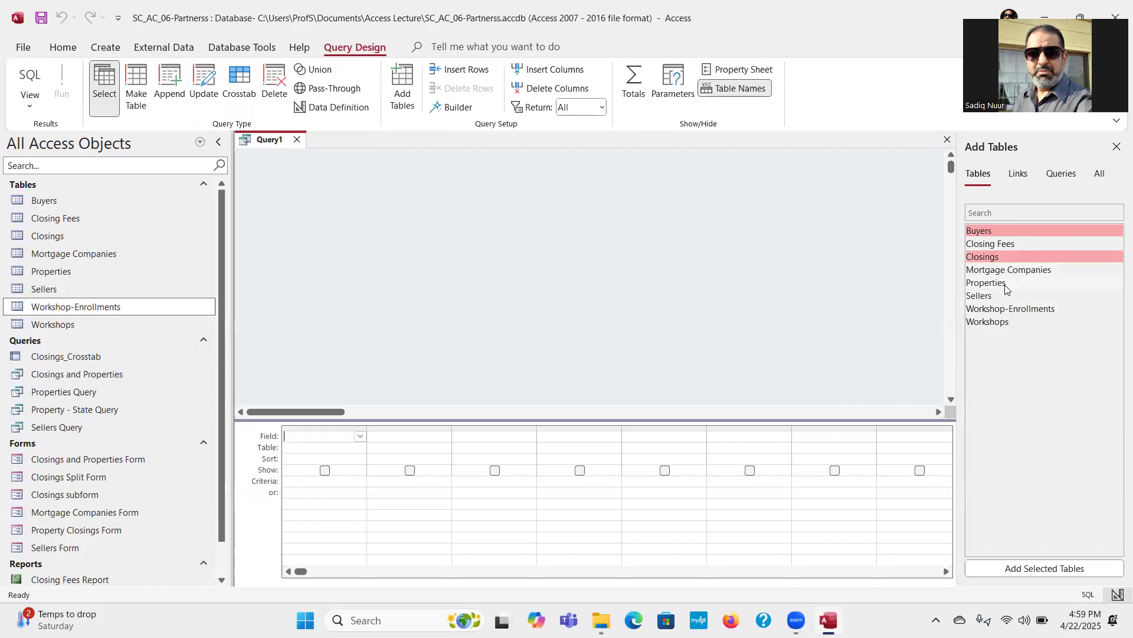
ctrl+click(1007, 285)
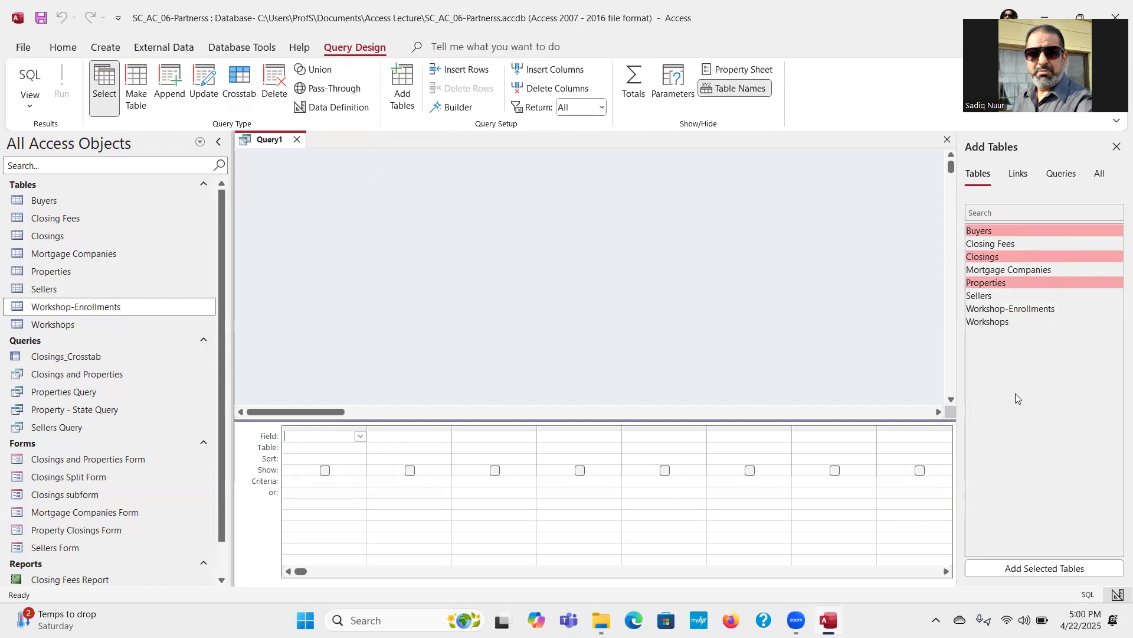
click(1028, 568)
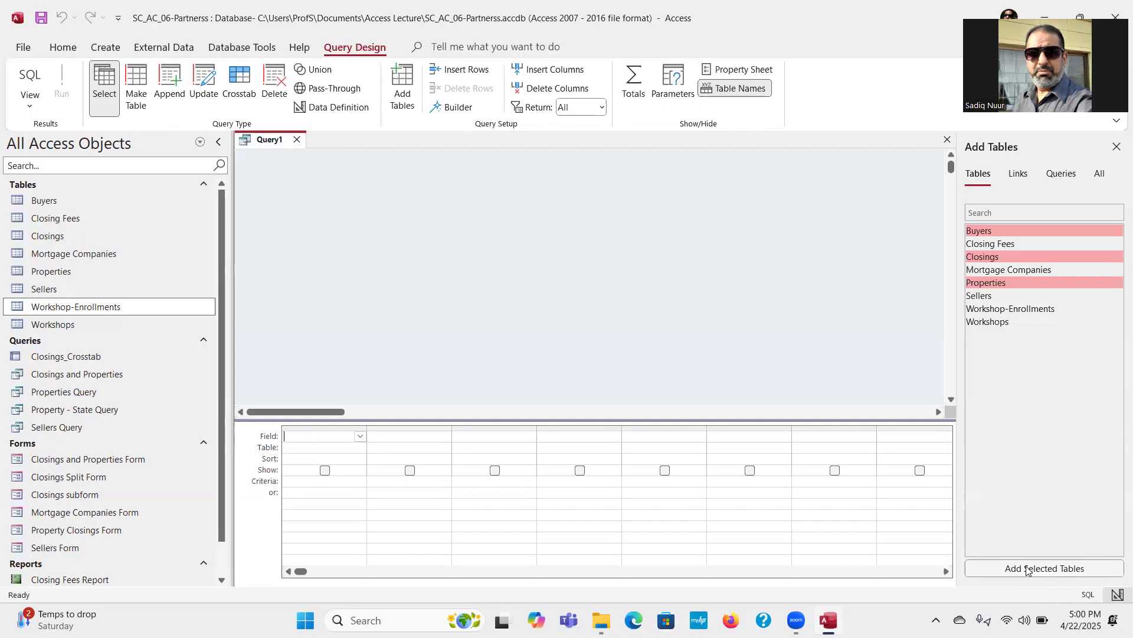
click(1028, 568)
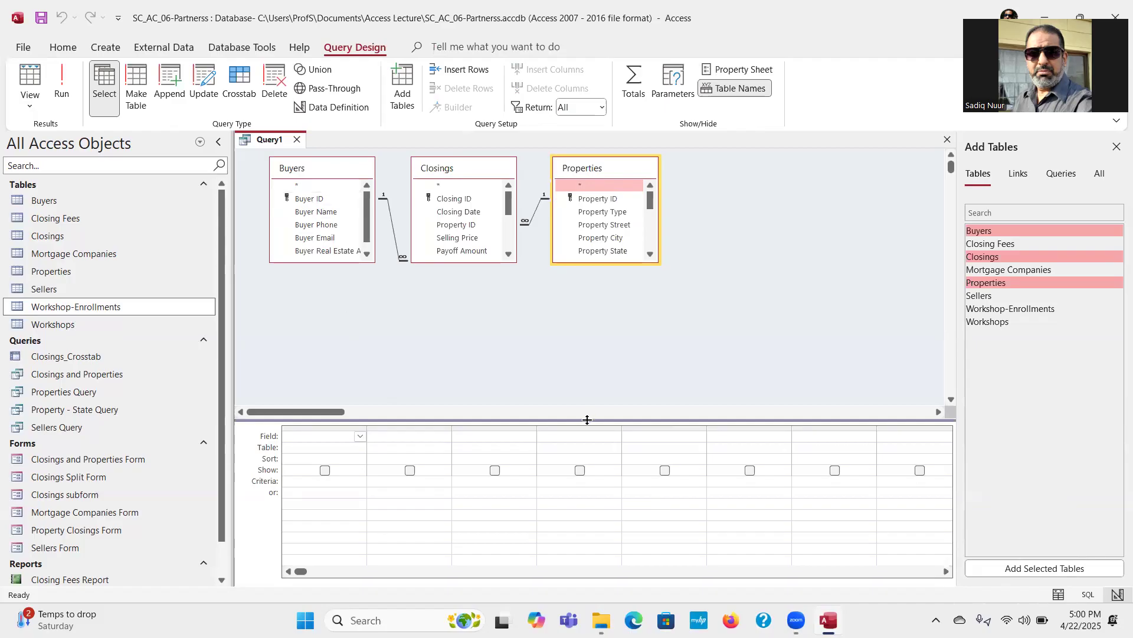
drag(588, 421, 583, 367)
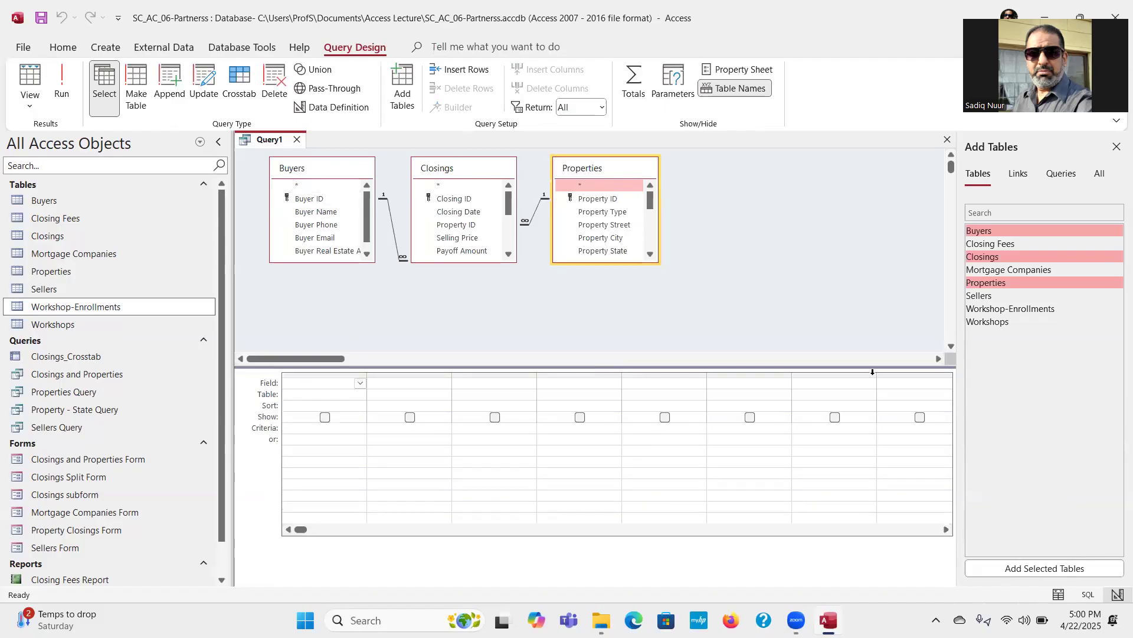
click(1117, 148)
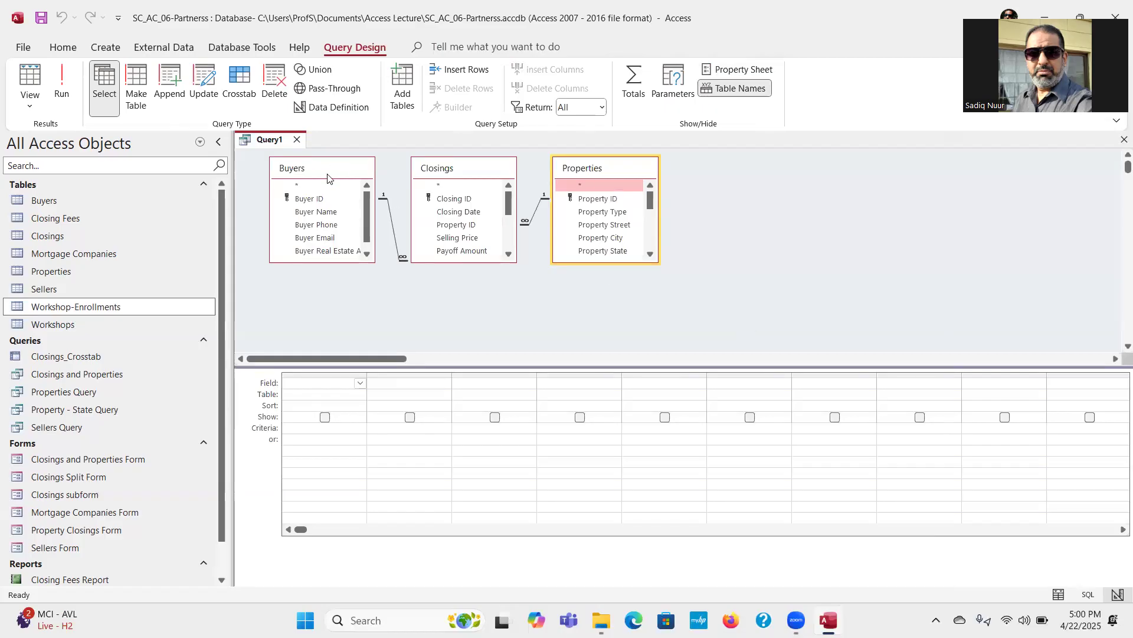
Step: Add Buyer ID, Buyer Name and Buyer Attorney from Buyers and Closing Date from Closings to the query design grid
double_click(309, 199)
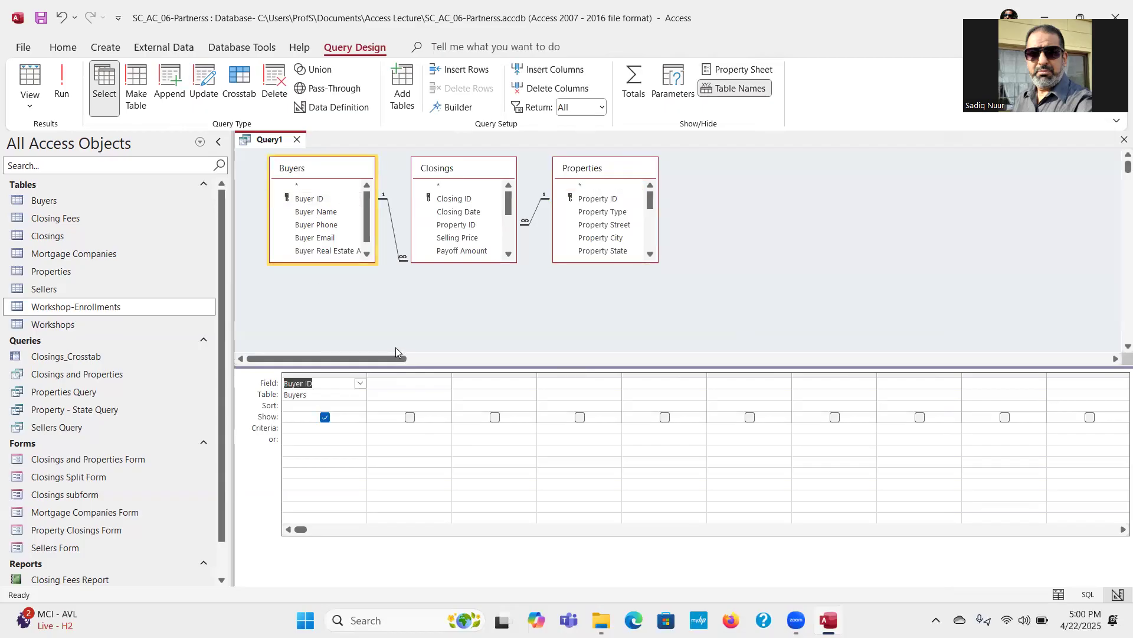
double_click(328, 214)
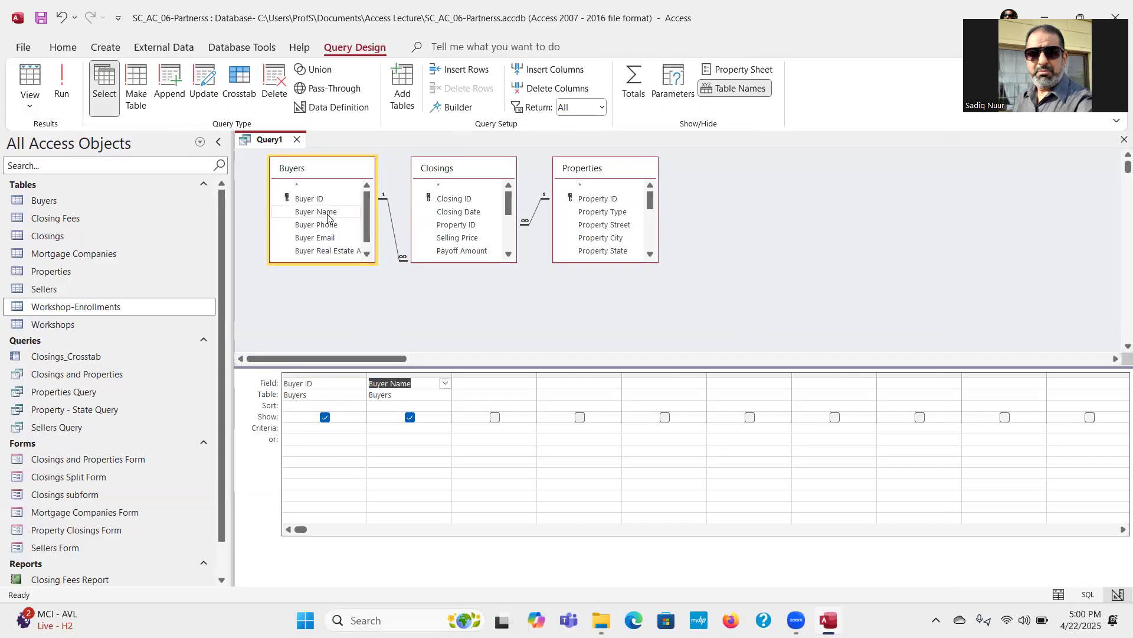
drag(366, 228, 366, 236)
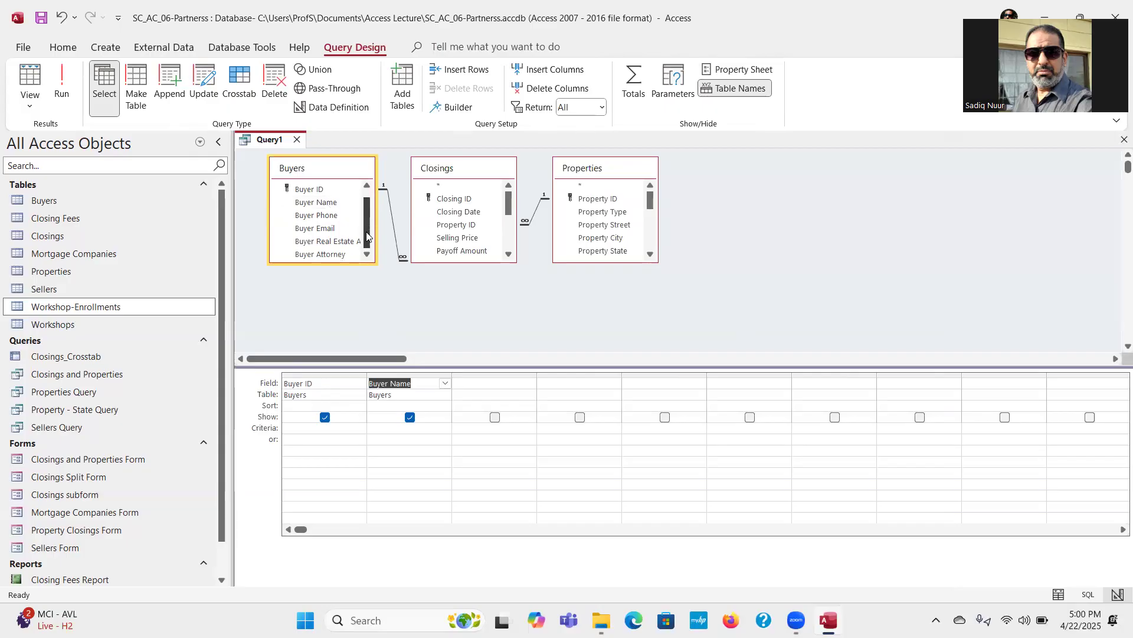
double_click(322, 255)
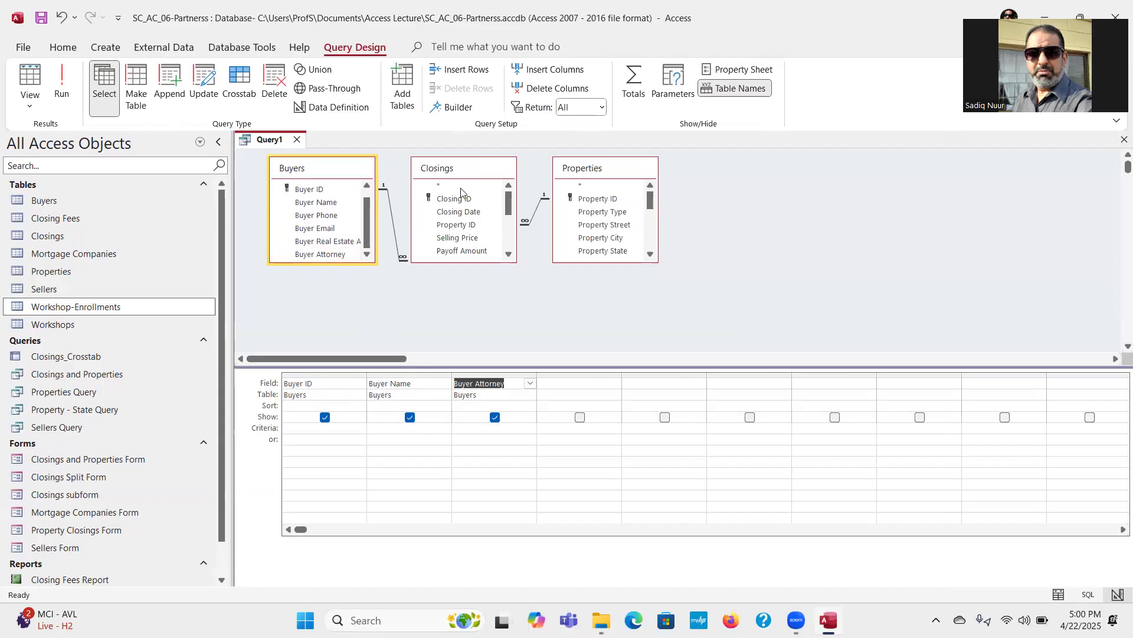
double_click(456, 213)
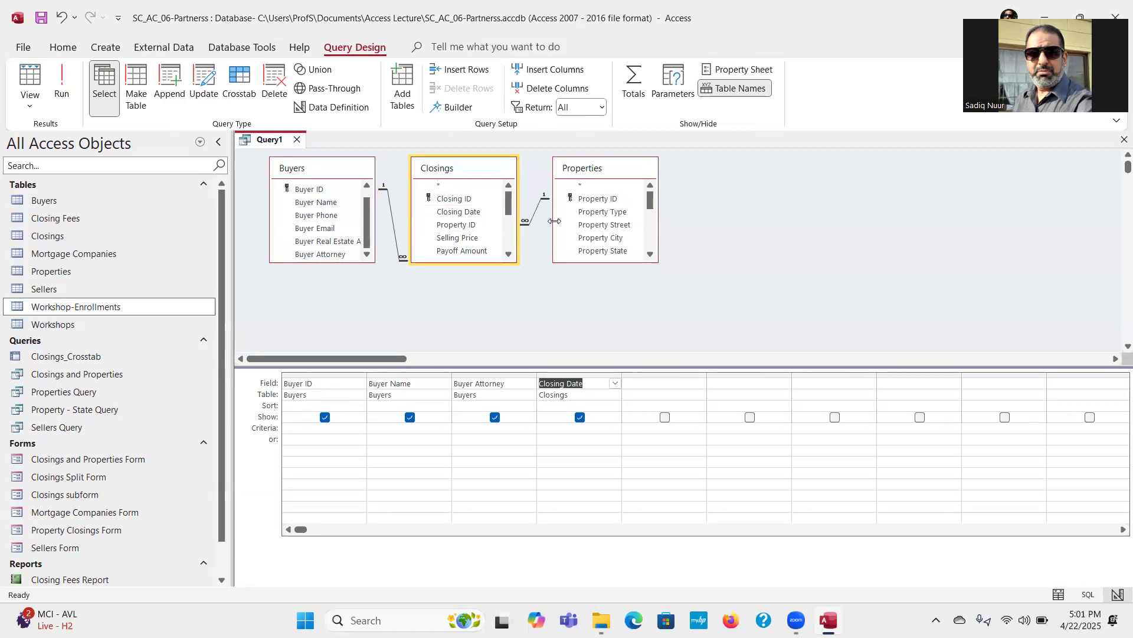
Step: Add Property Street, Property City, Property State and Property Jurisdiction from Properties to the query, enlarging the Properties field list
double_click(621, 228)
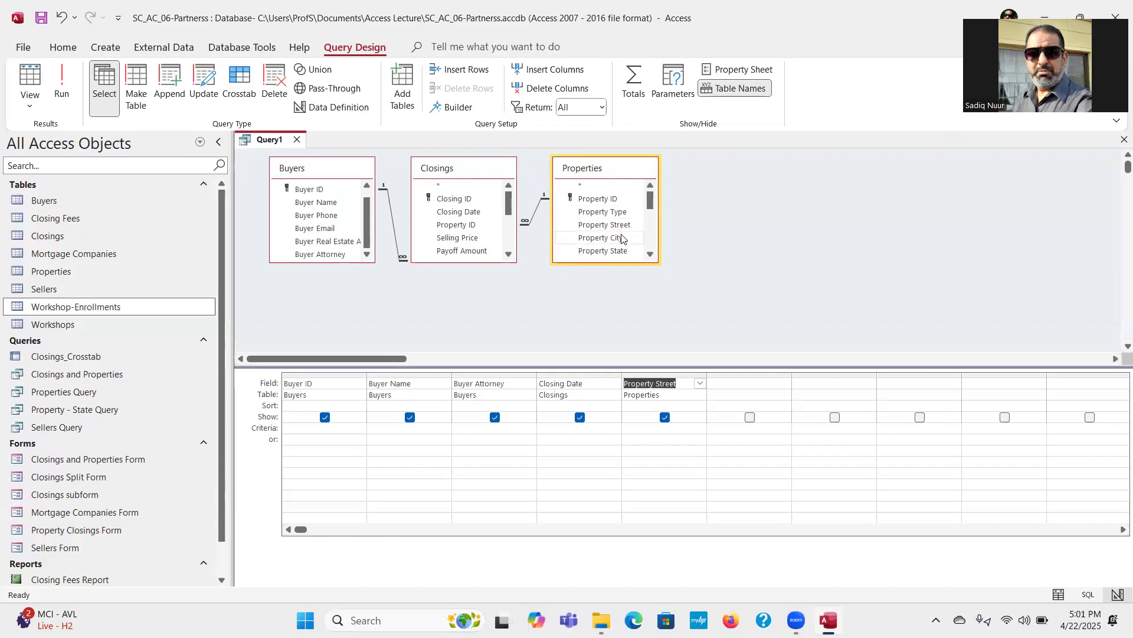
double_click(618, 239)
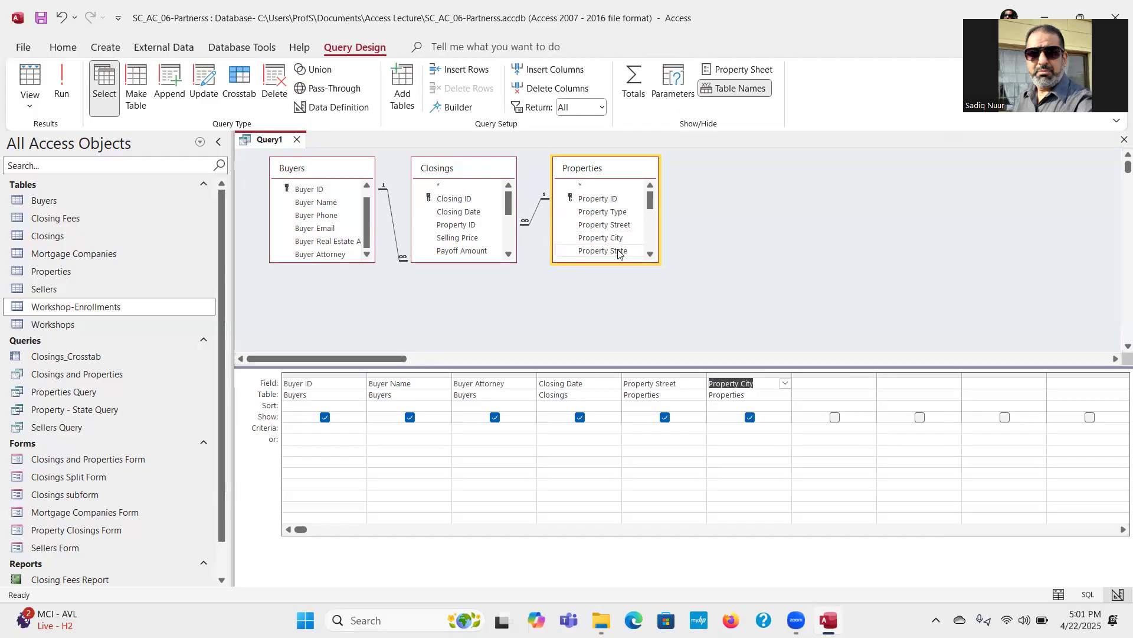
double_click(618, 252)
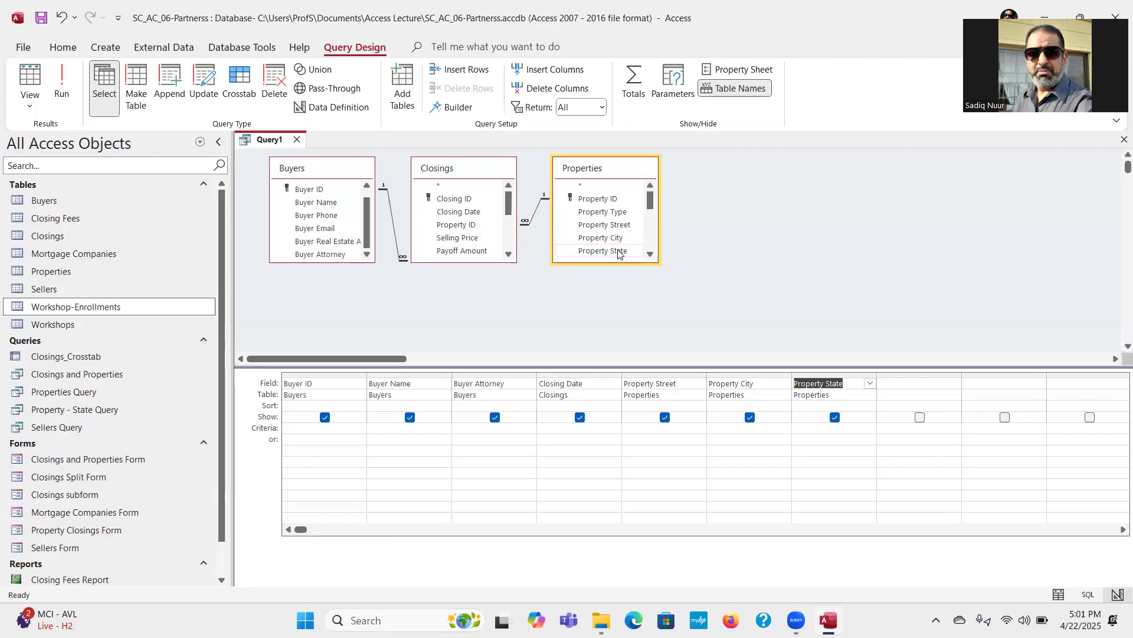
scroll(649, 218, down, 1)
scroll(649, 219, down, 2)
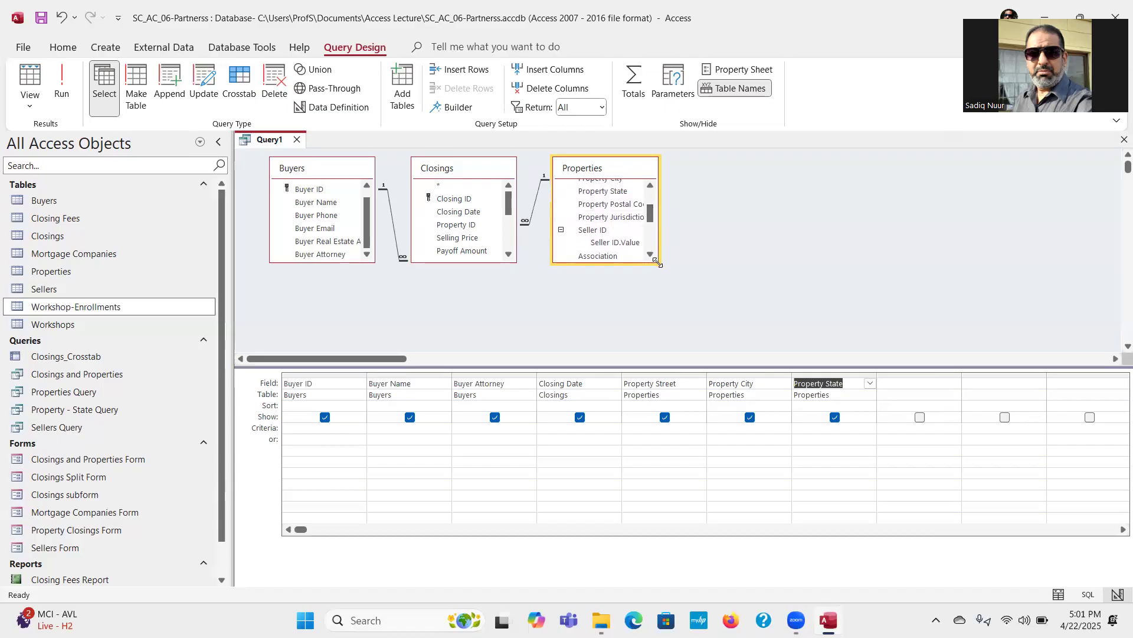
drag(659, 265, 704, 309)
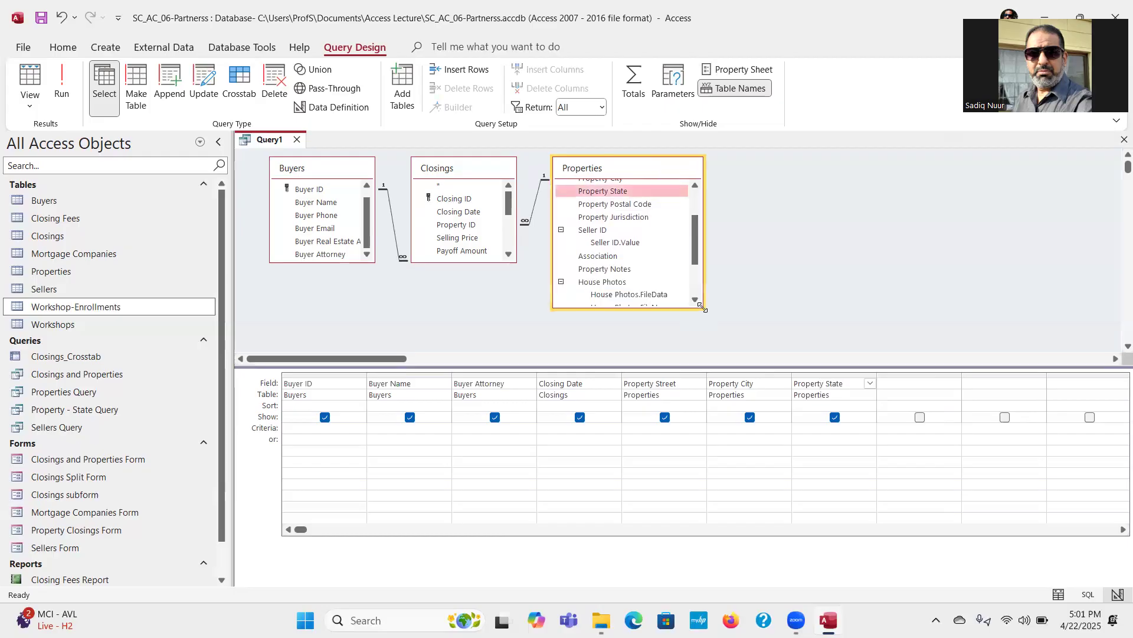
double_click(614, 218)
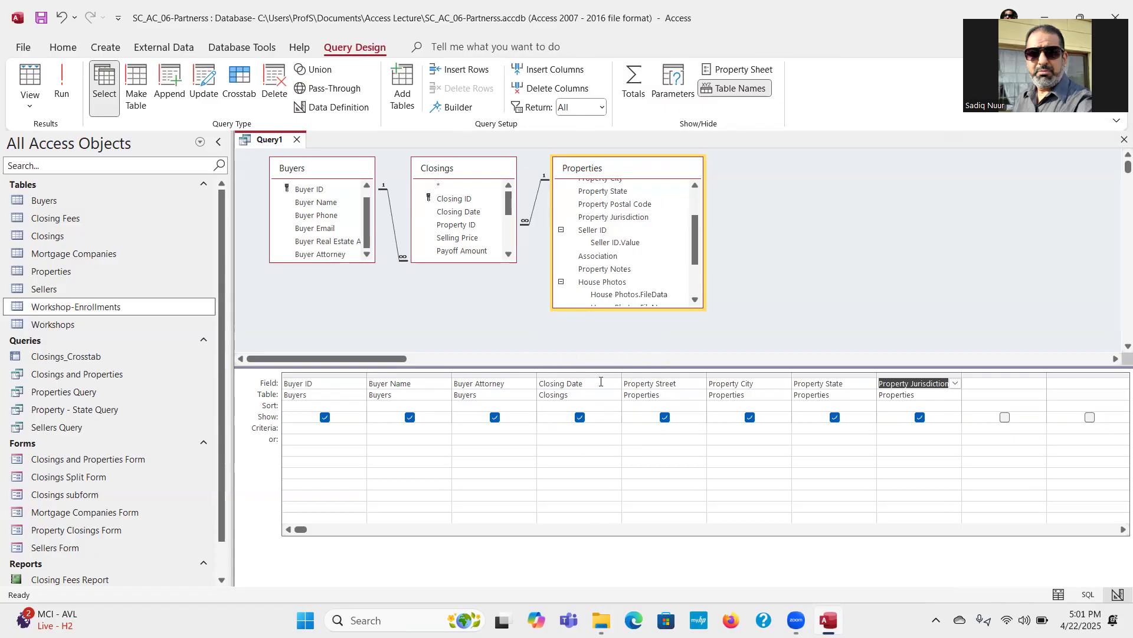
Step: Sort the query by Closing Date in ascending order and run it
click(595, 406)
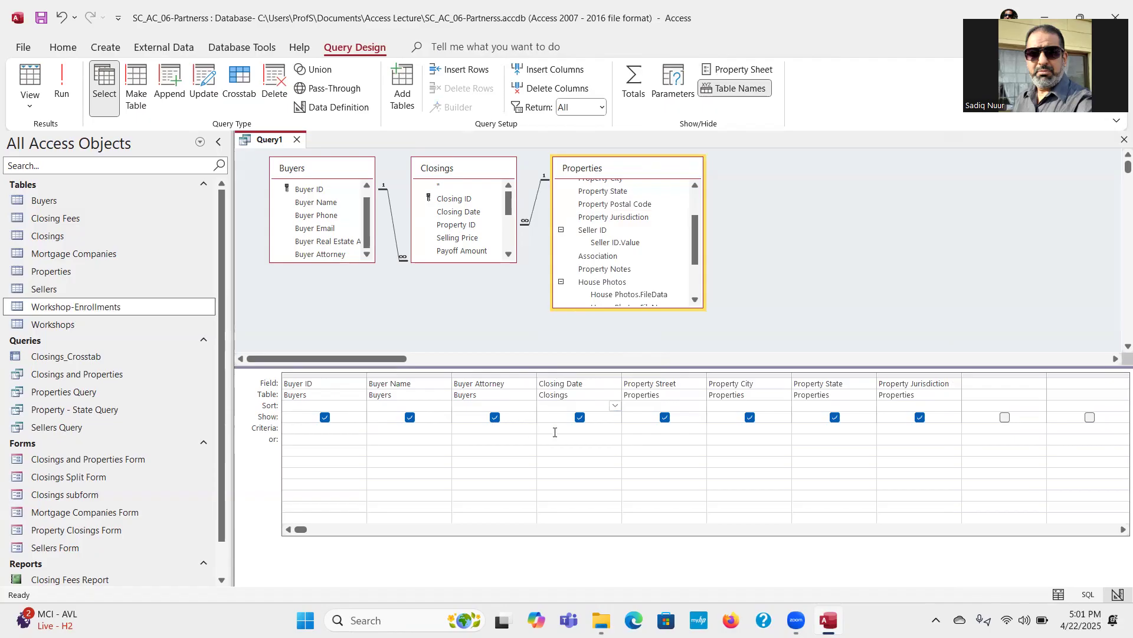
click(614, 406)
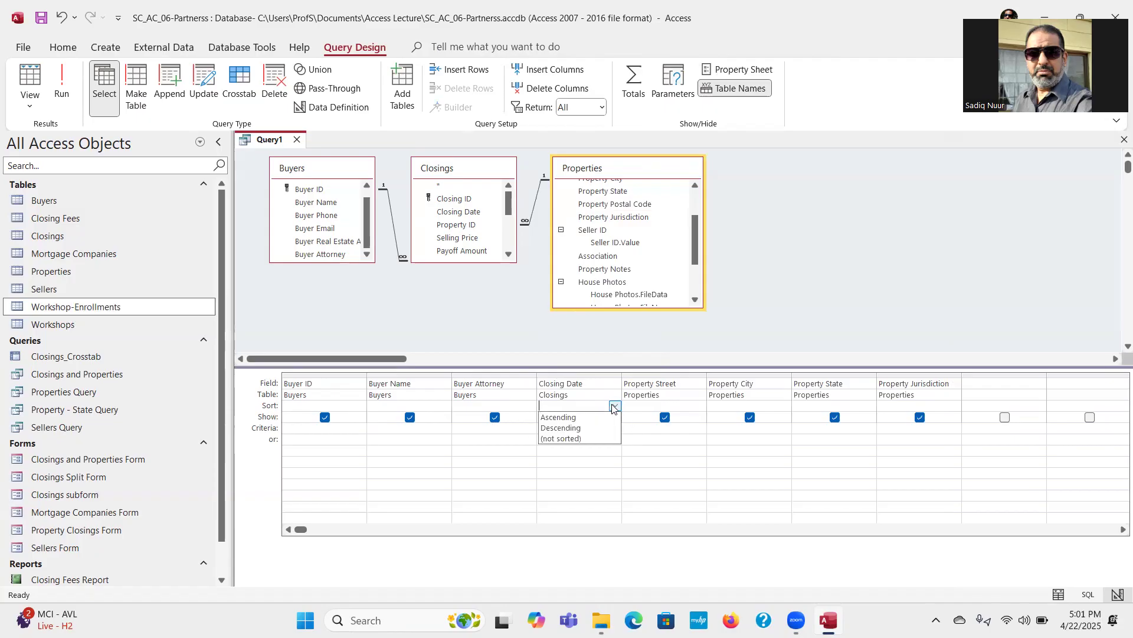
click(596, 418)
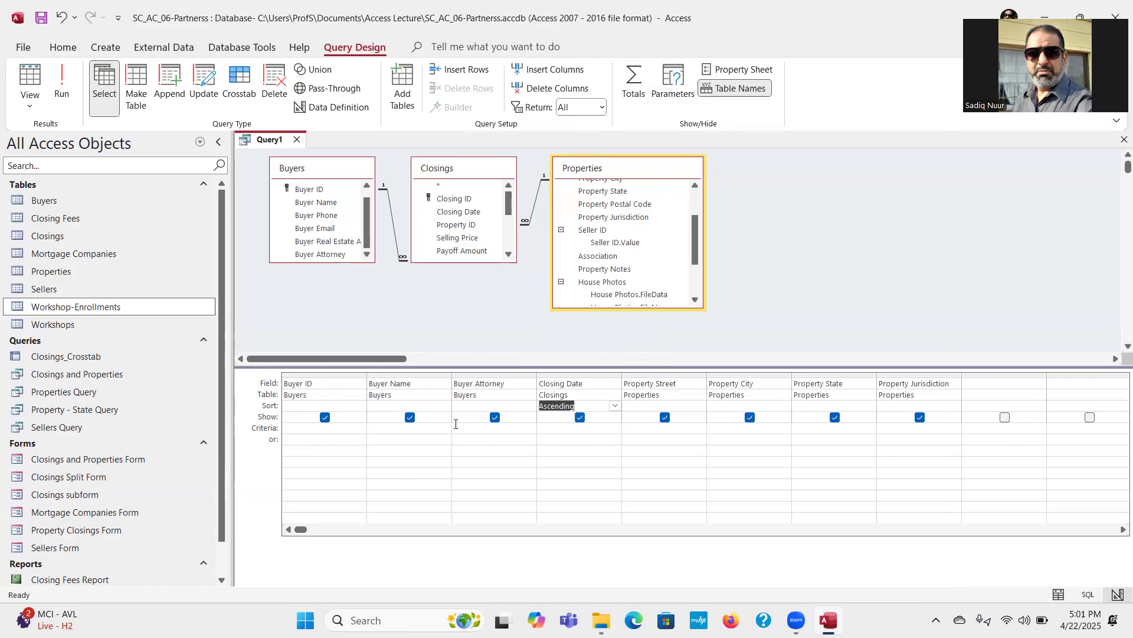
click(62, 88)
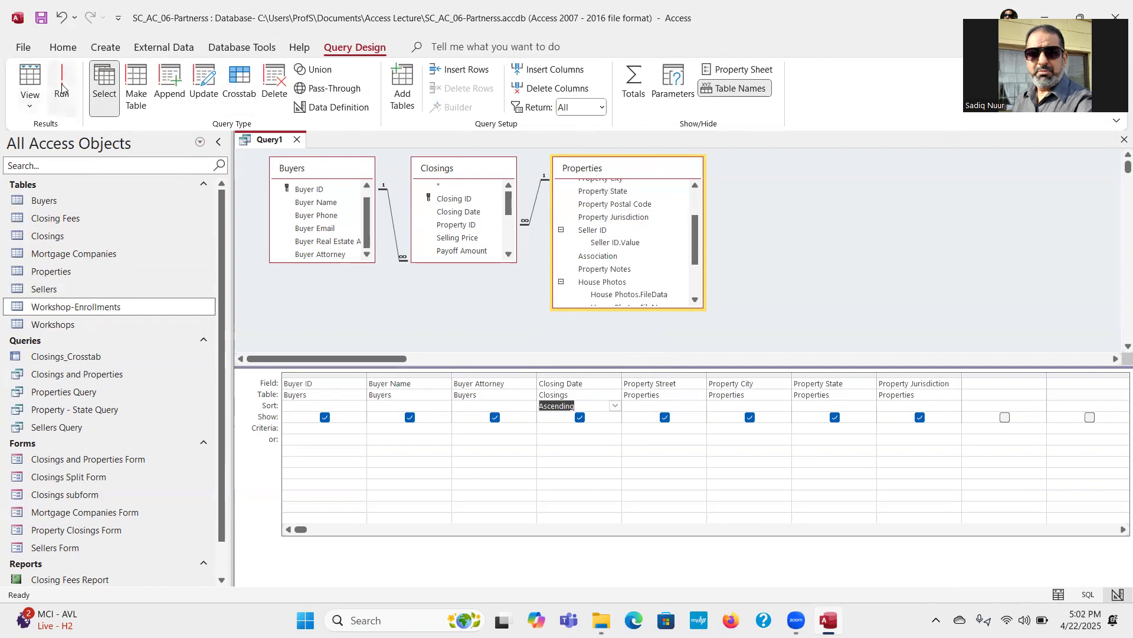
key(ctrl)
key(ctrl)
key(ctrl)
key(ctrl)
click(70, 87)
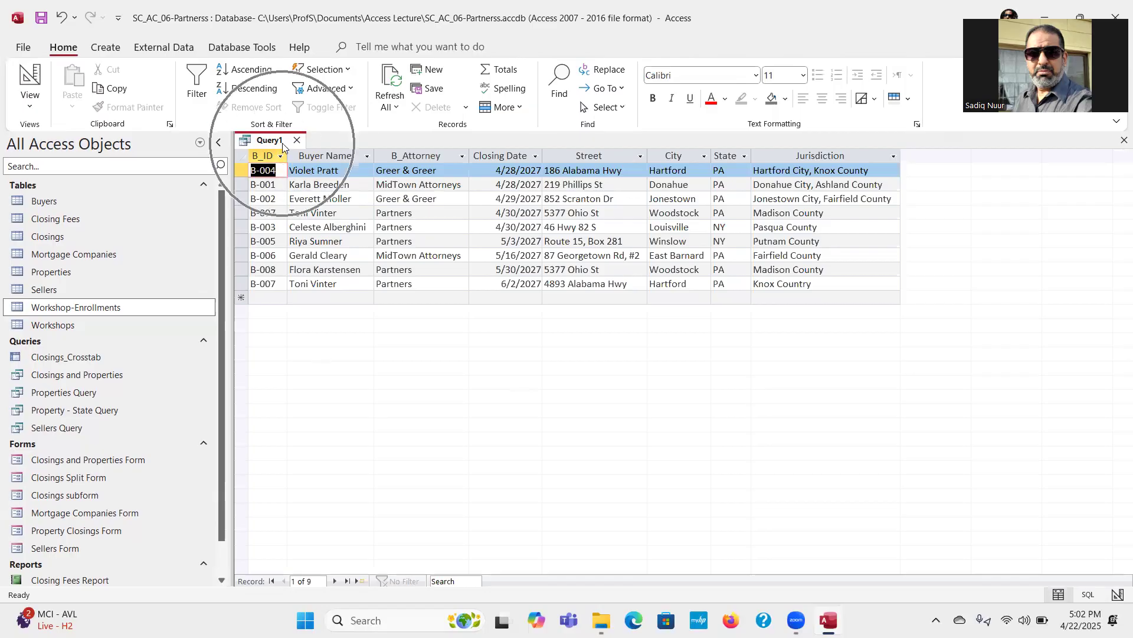
Step: Save the query as Buyers and Account Information and close it
click(40, 20)
click(40, 19)
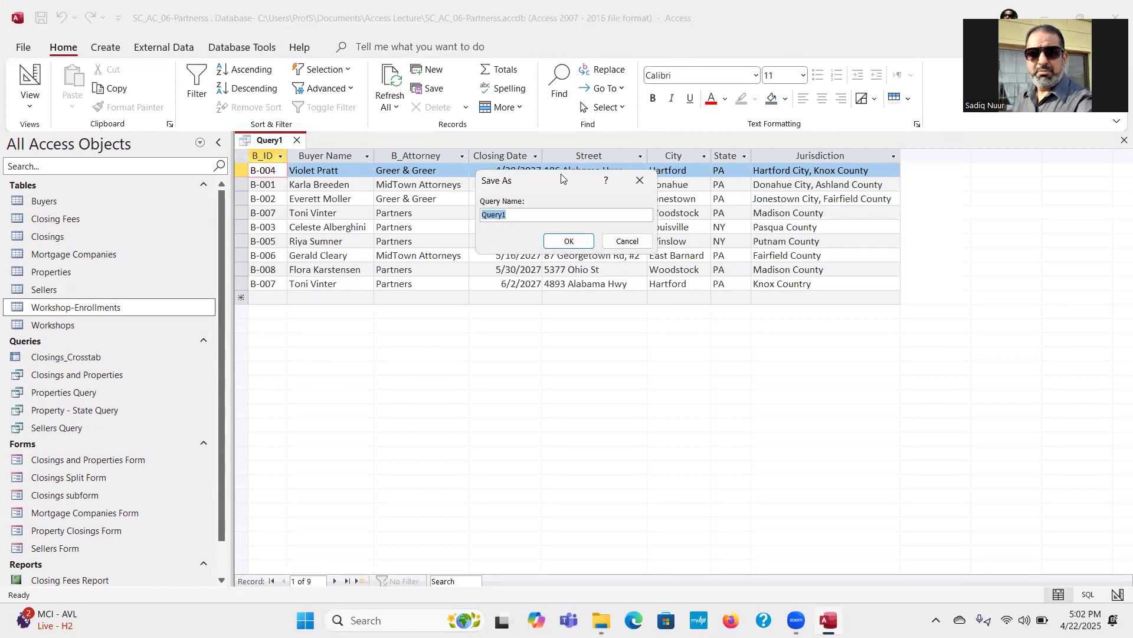
drag(562, 180, 556, 324)
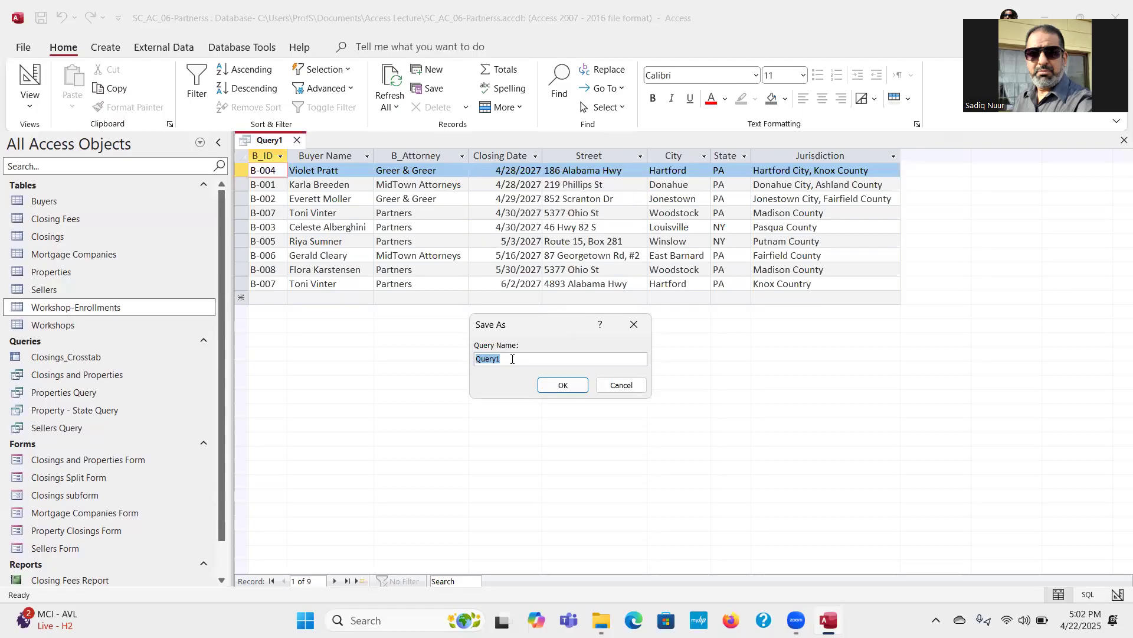
text(Buyers)
text(and Account Information)
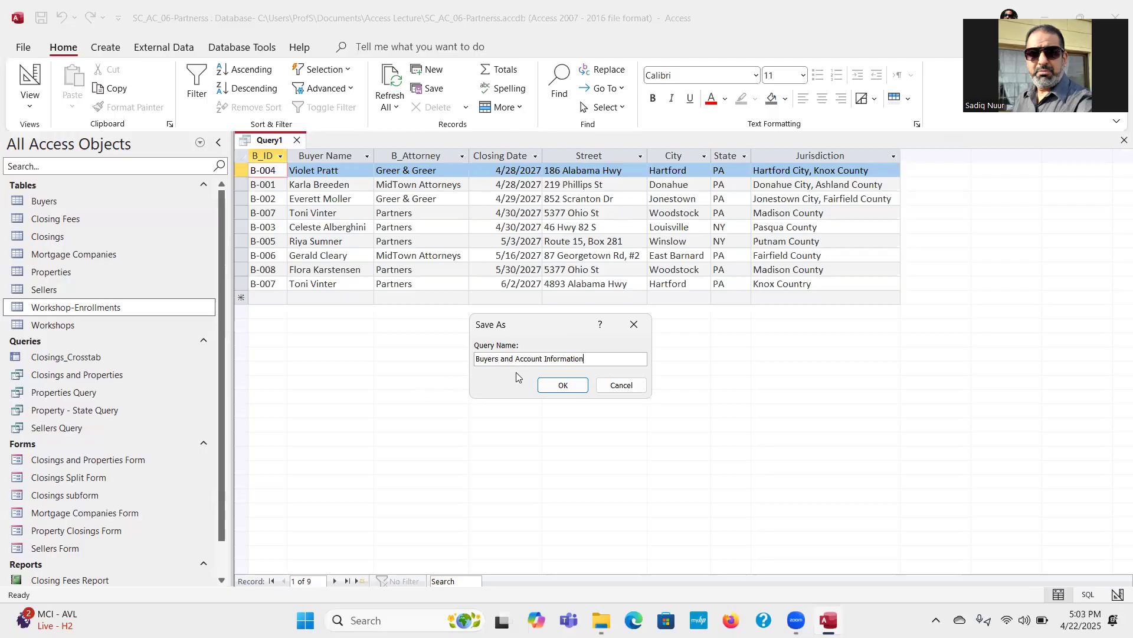
click(563, 385)
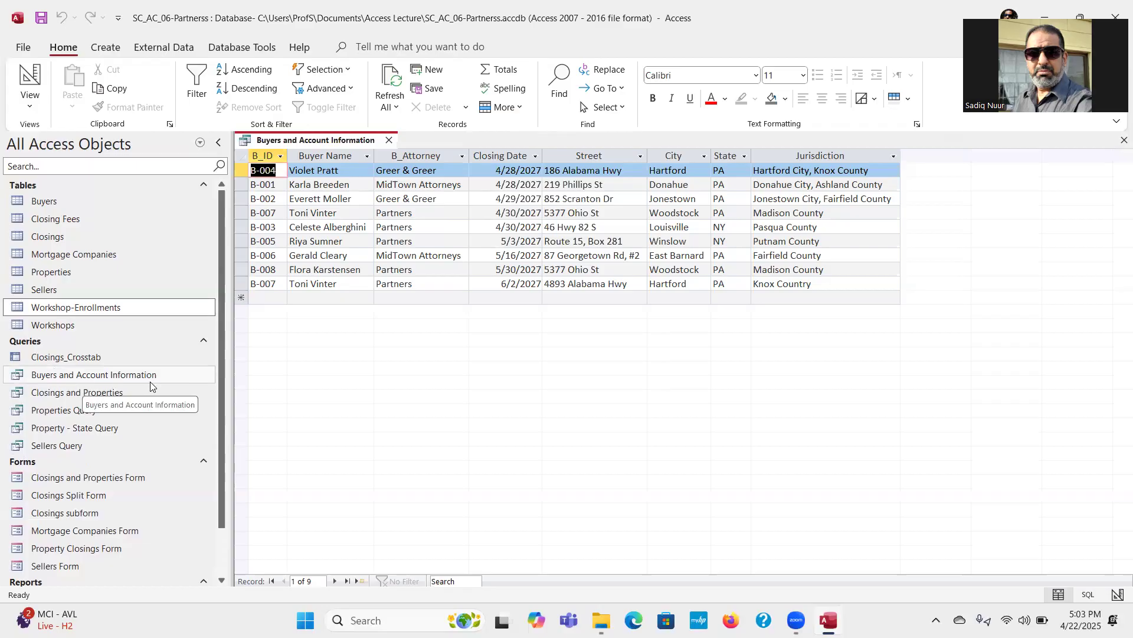
click(389, 141)
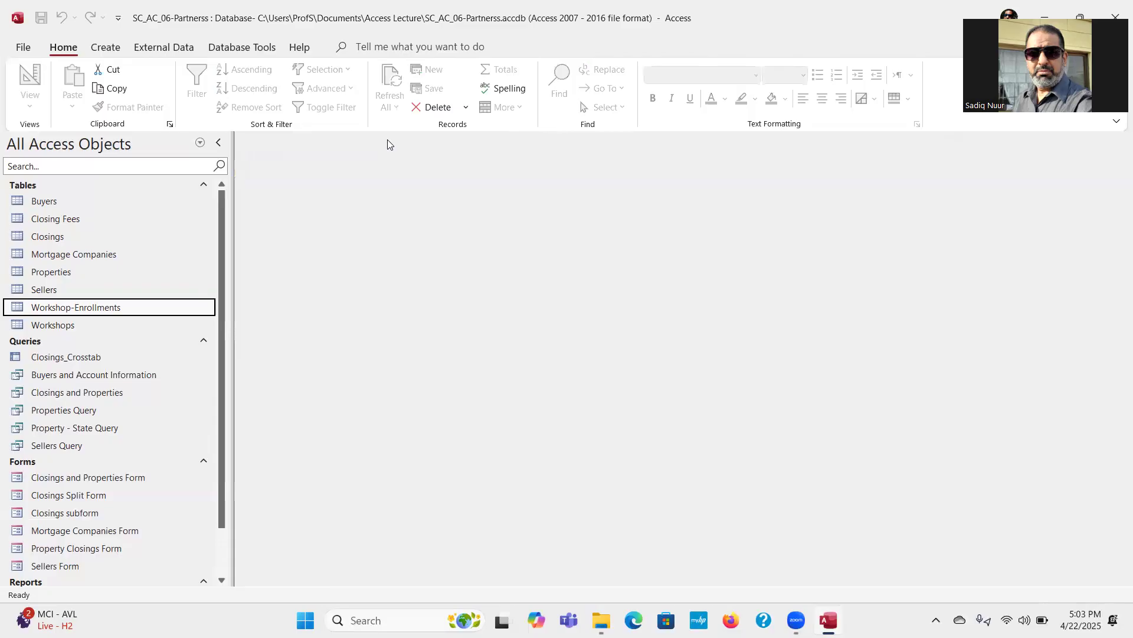
Step: Start a new query in Design View with the Buyers, Workshop-Enrollments and Workshops tables
click(117, 51)
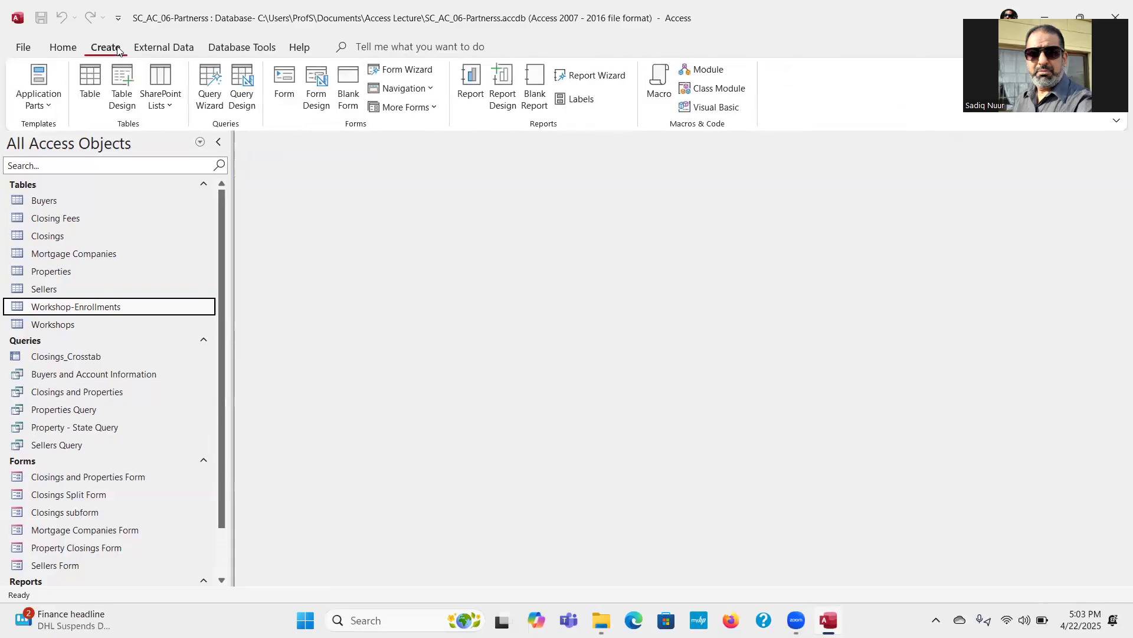
click(247, 86)
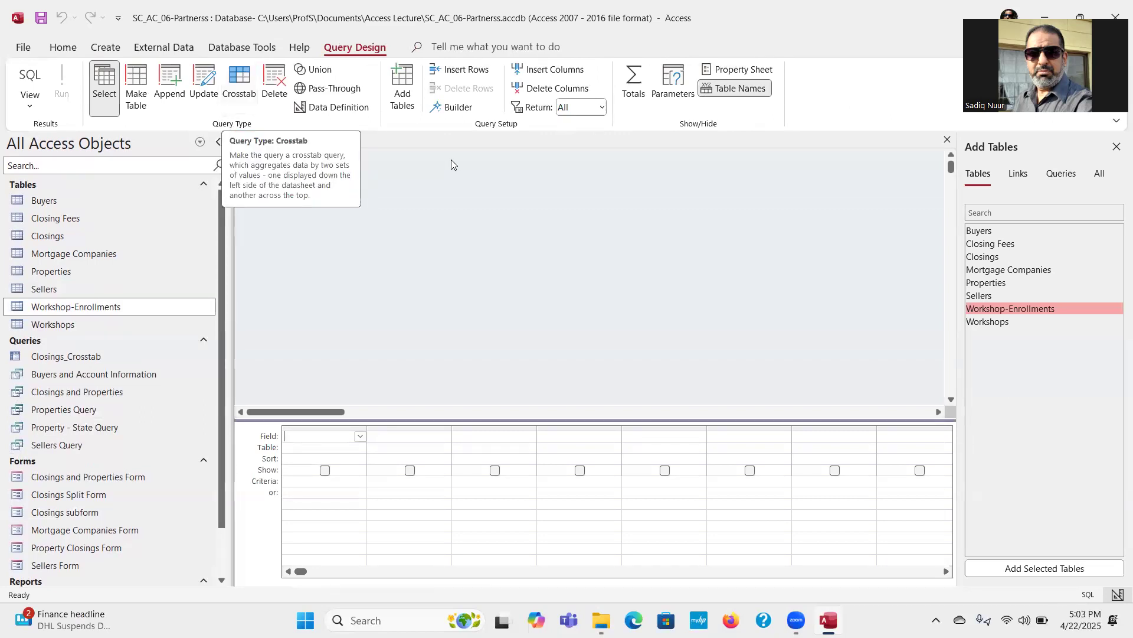
click(1002, 231)
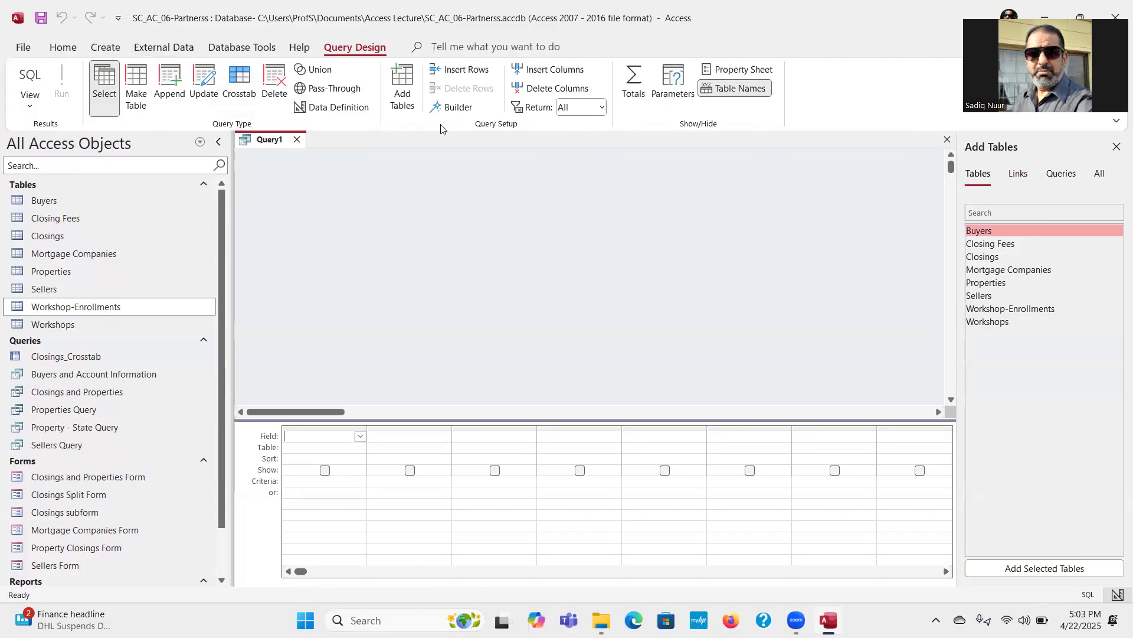
click(402, 102)
click(404, 98)
click(405, 97)
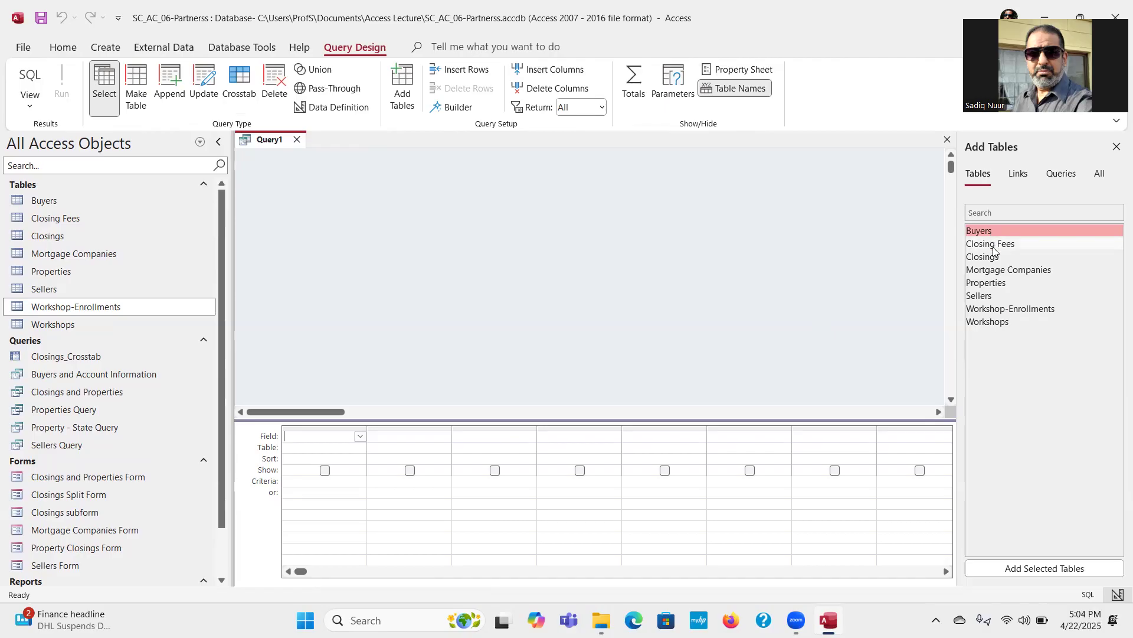
ctrl+click(996, 310)
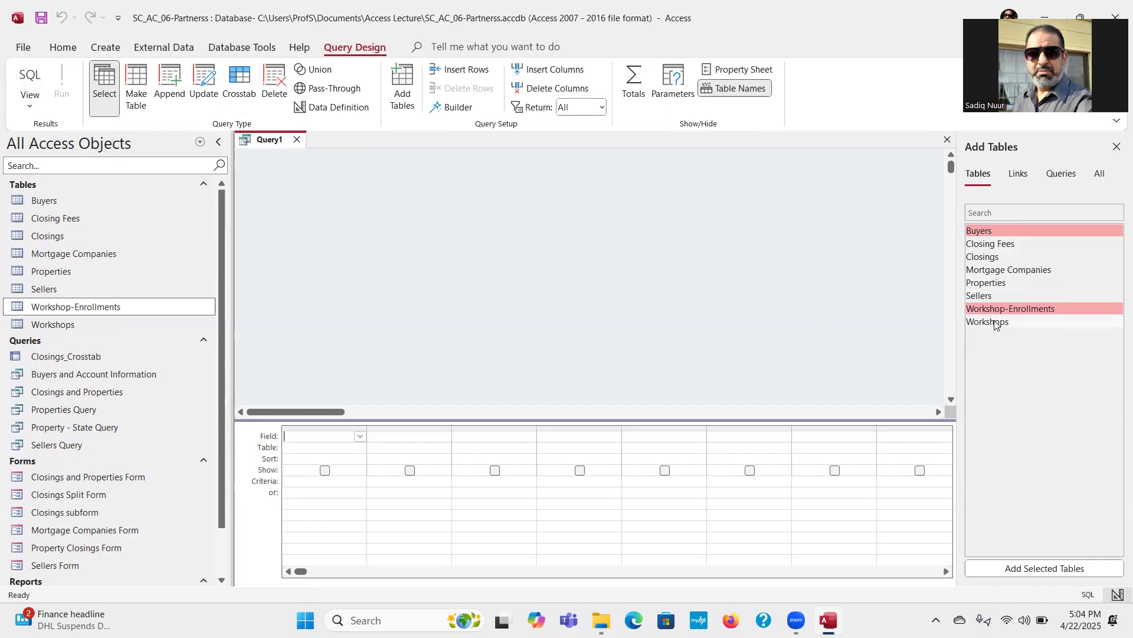
ctrl+click(995, 323)
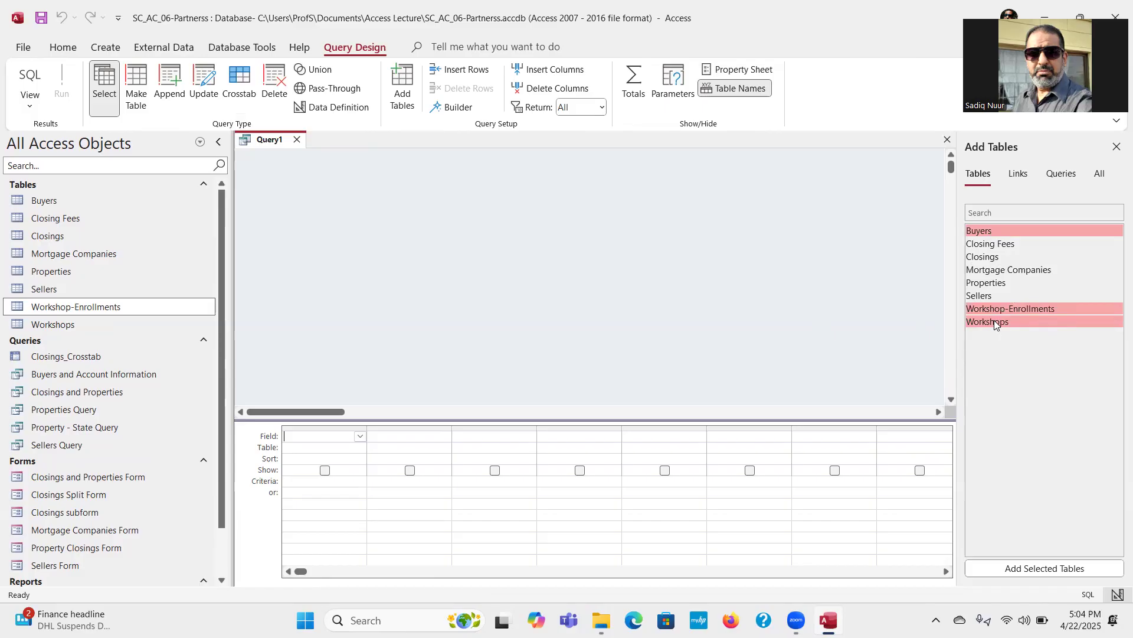
click(1043, 568)
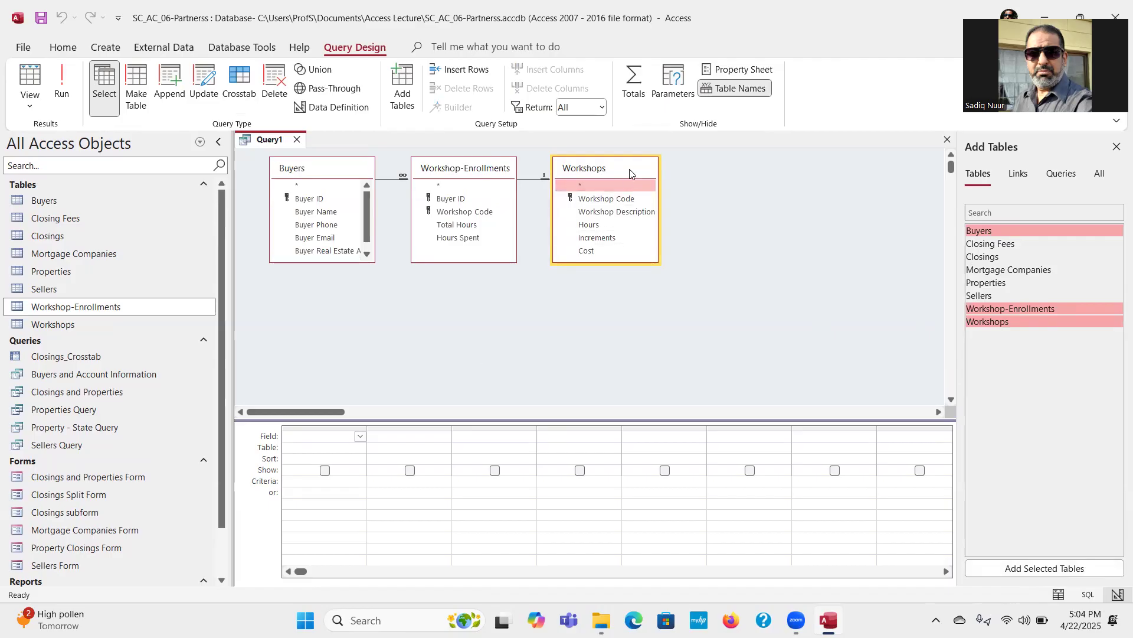
Step: Spread the three field lists apart with Workshop-Enrollments above and between Buyers and Workshops, close the table list, and enlarge the design grid area
drag(633, 170, 723, 228)
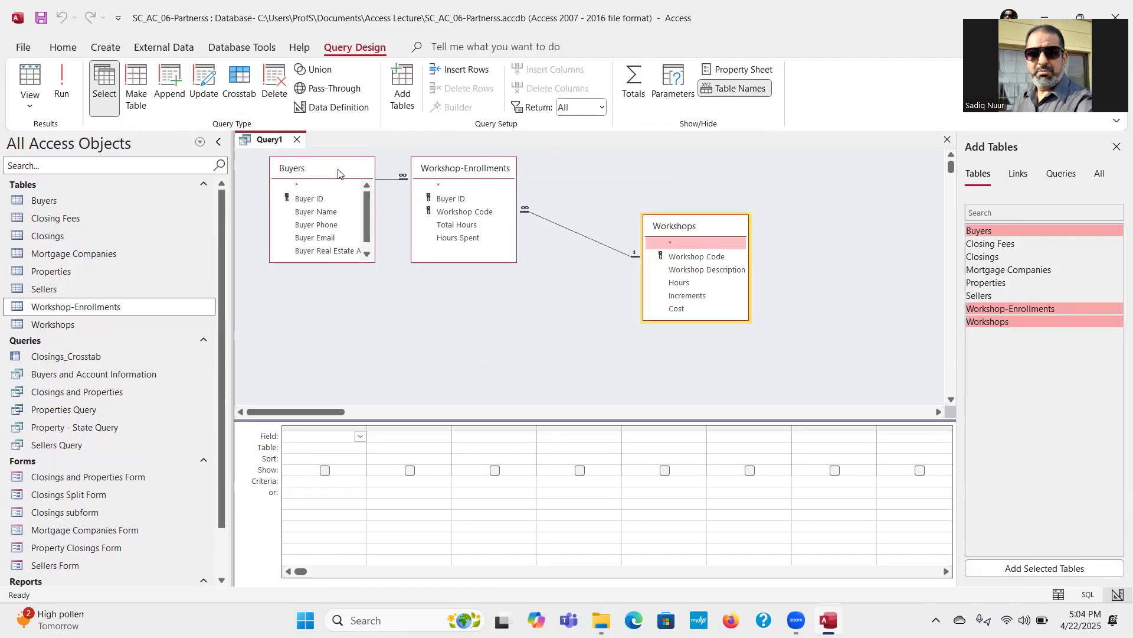
click(338, 169)
drag(338, 169, 327, 257)
drag(457, 171, 501, 172)
drag(330, 260, 331, 250)
click(722, 228)
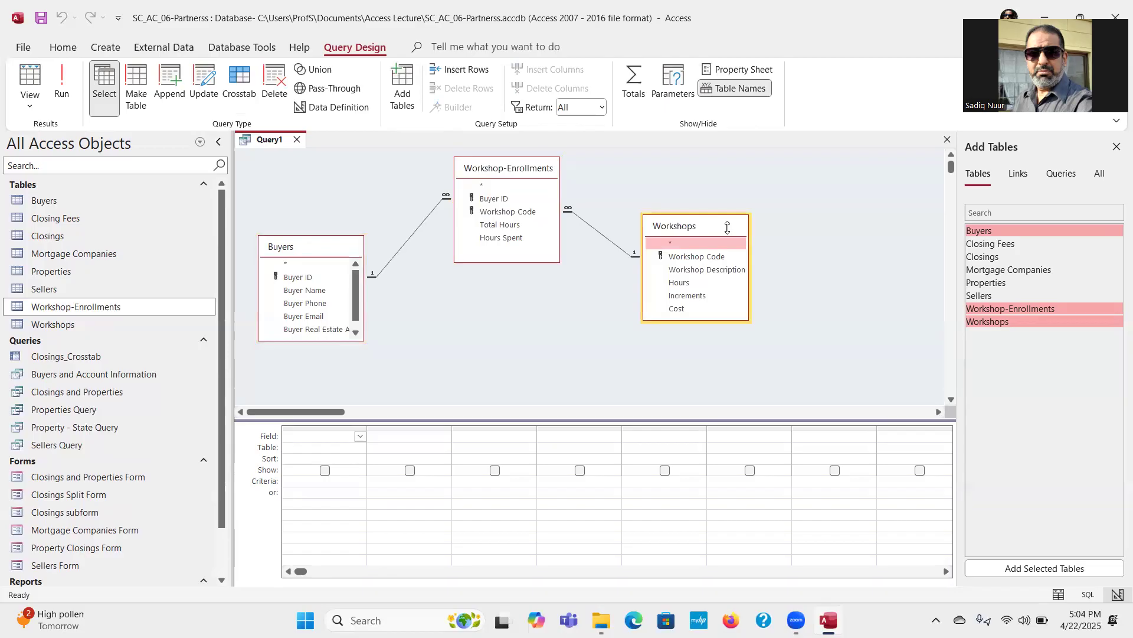
drag(762, 241, 763, 241)
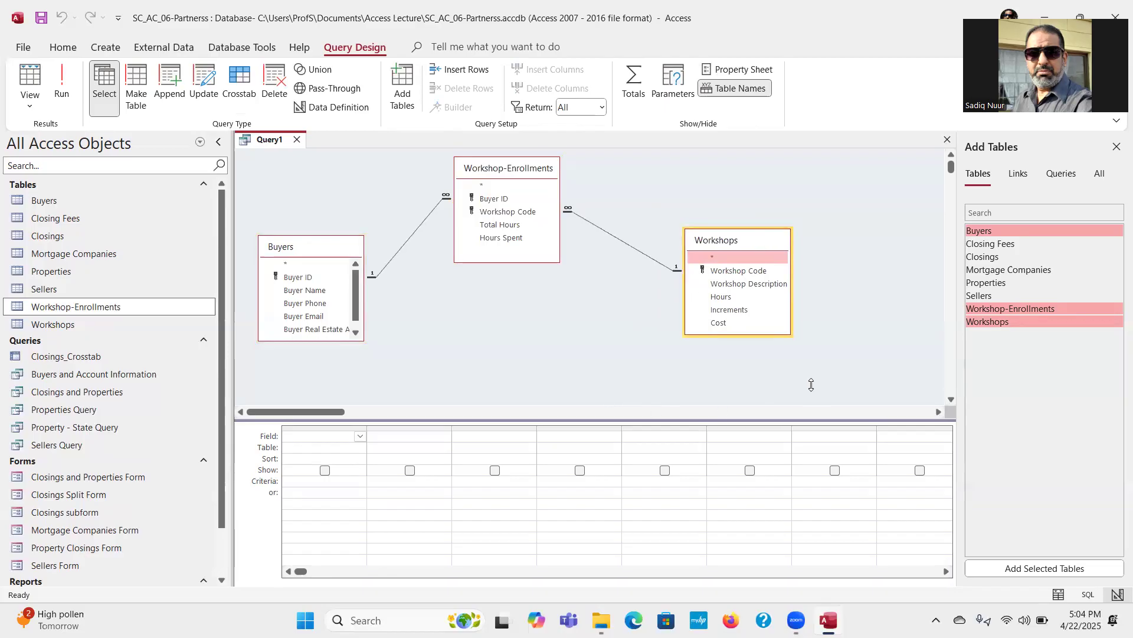
click(1116, 148)
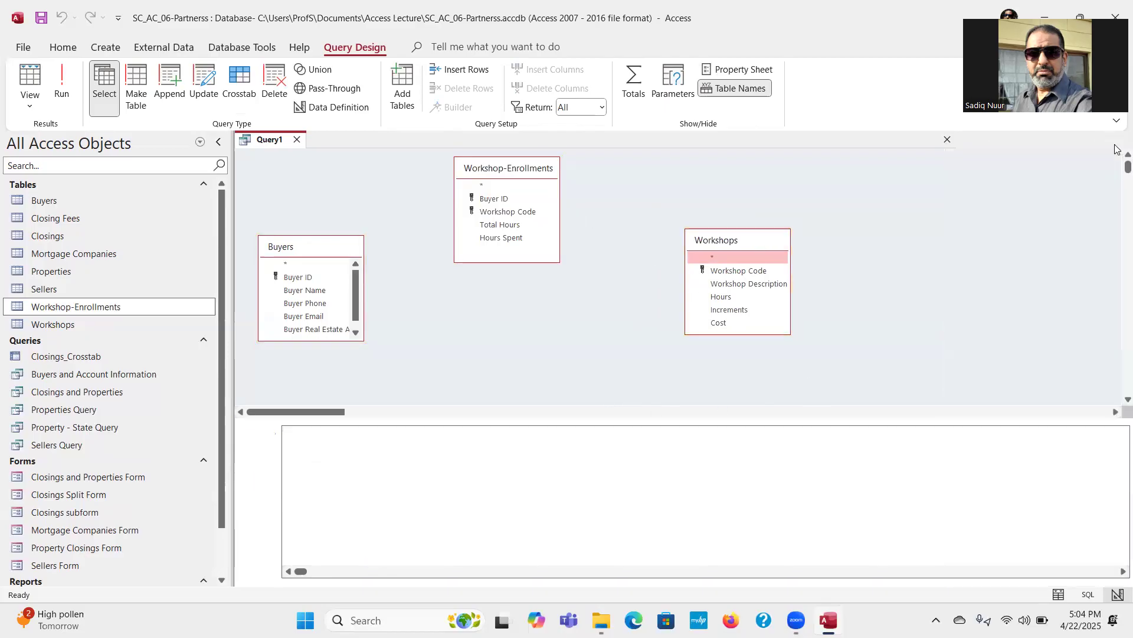
drag(664, 419, 664, 395)
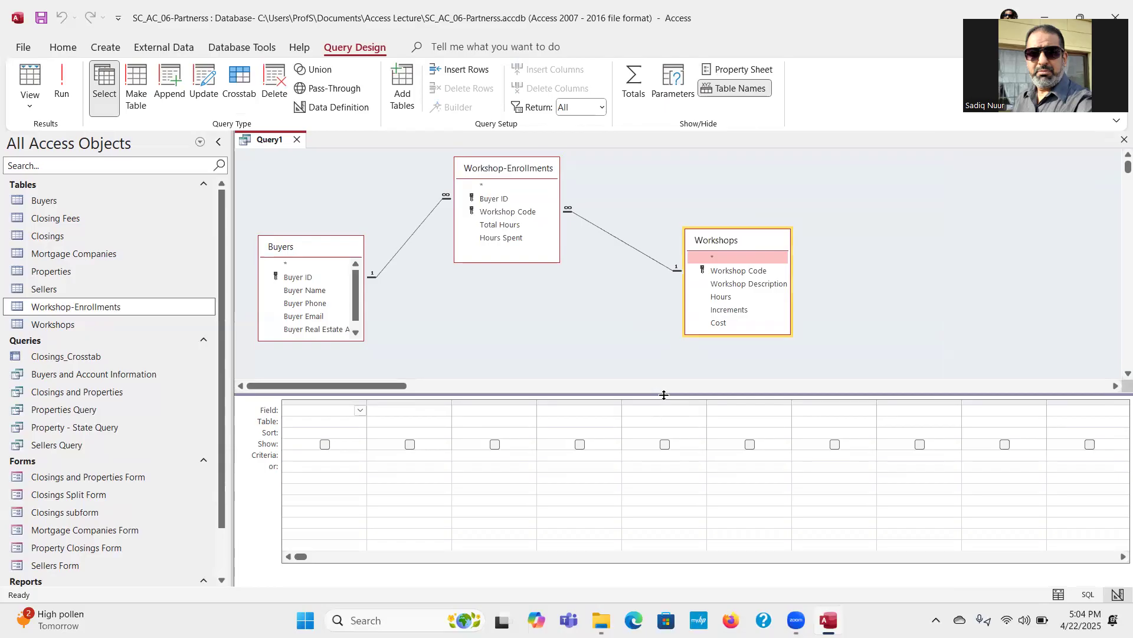
Step: Add Buyer ID and Buyer Name from Buyers, Workshop Code from Workshop-Enrollments, and Workshop Description and Cost from Workshops to the query
double_click(307, 277)
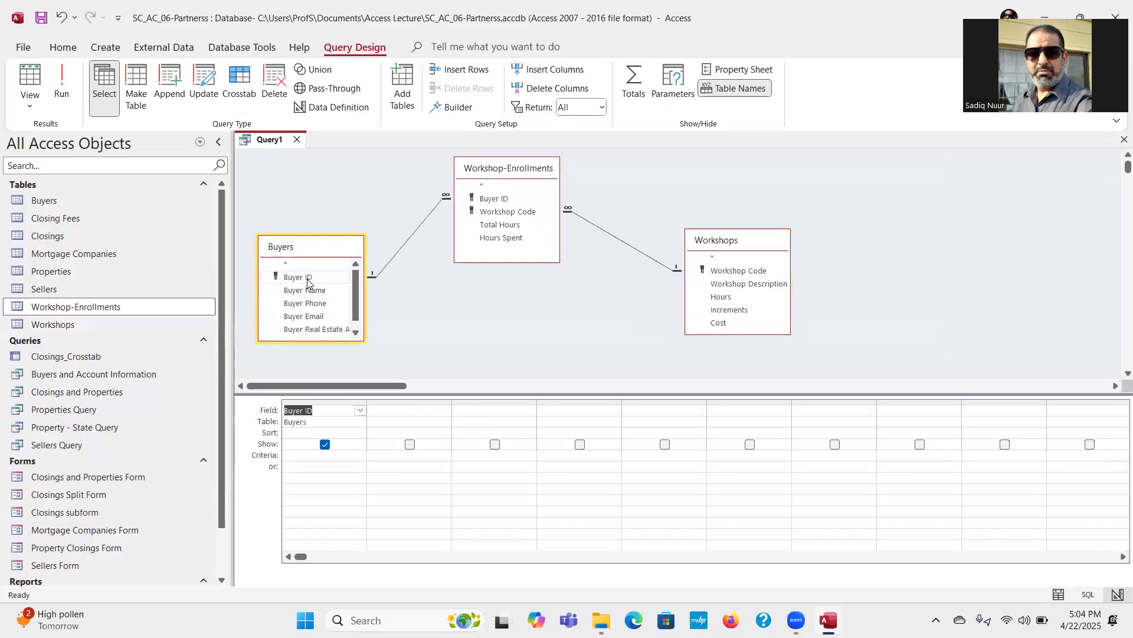
double_click(306, 290)
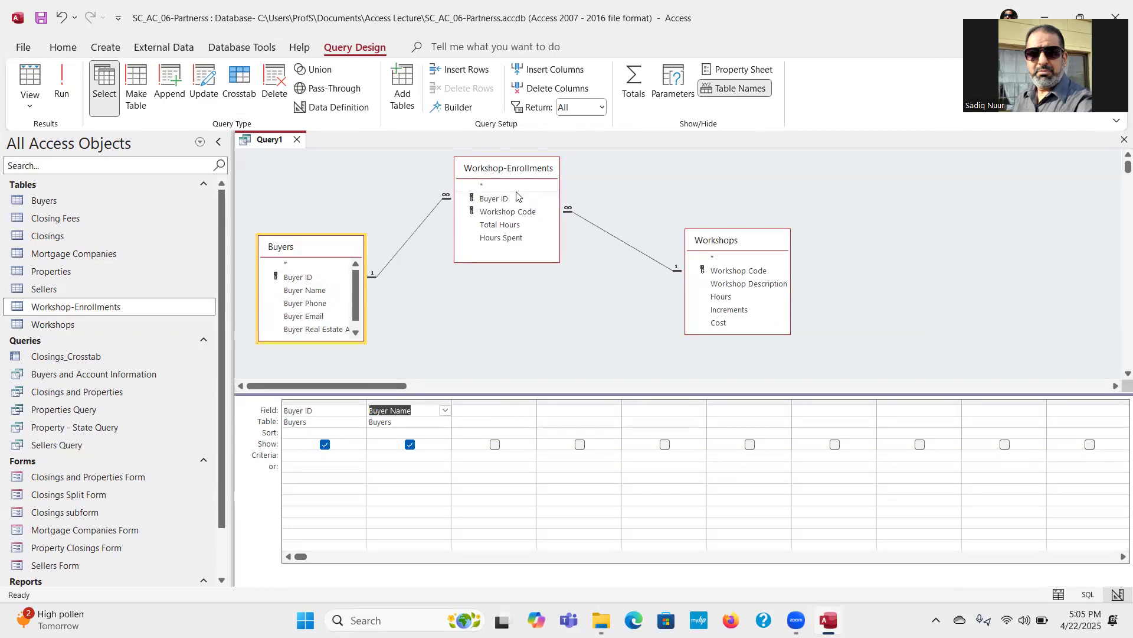
double_click(512, 212)
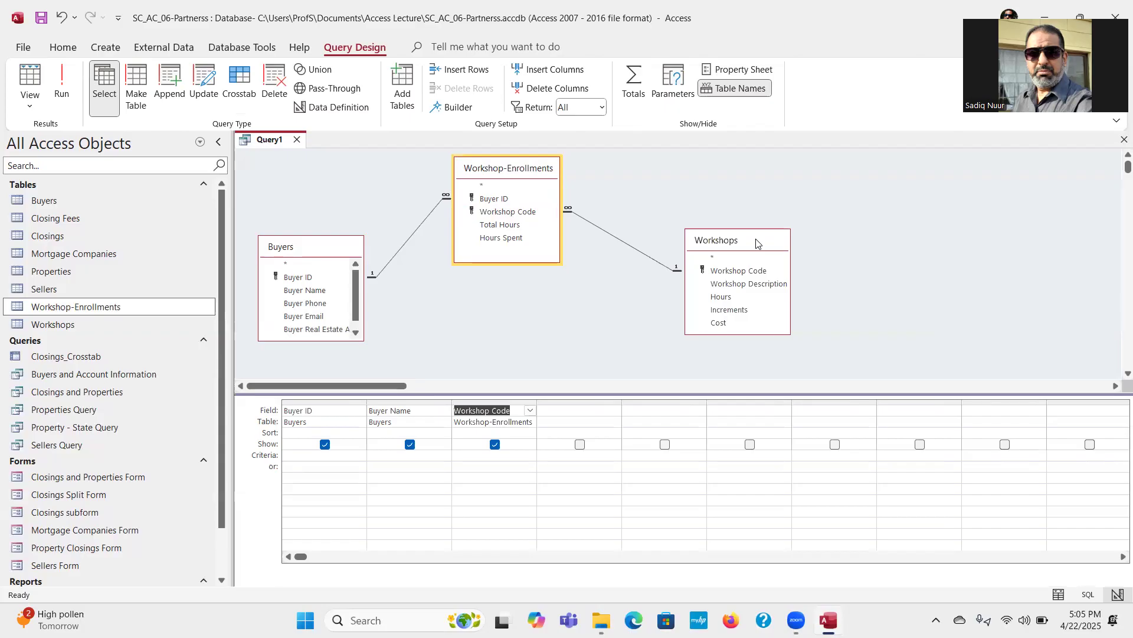
click(743, 285)
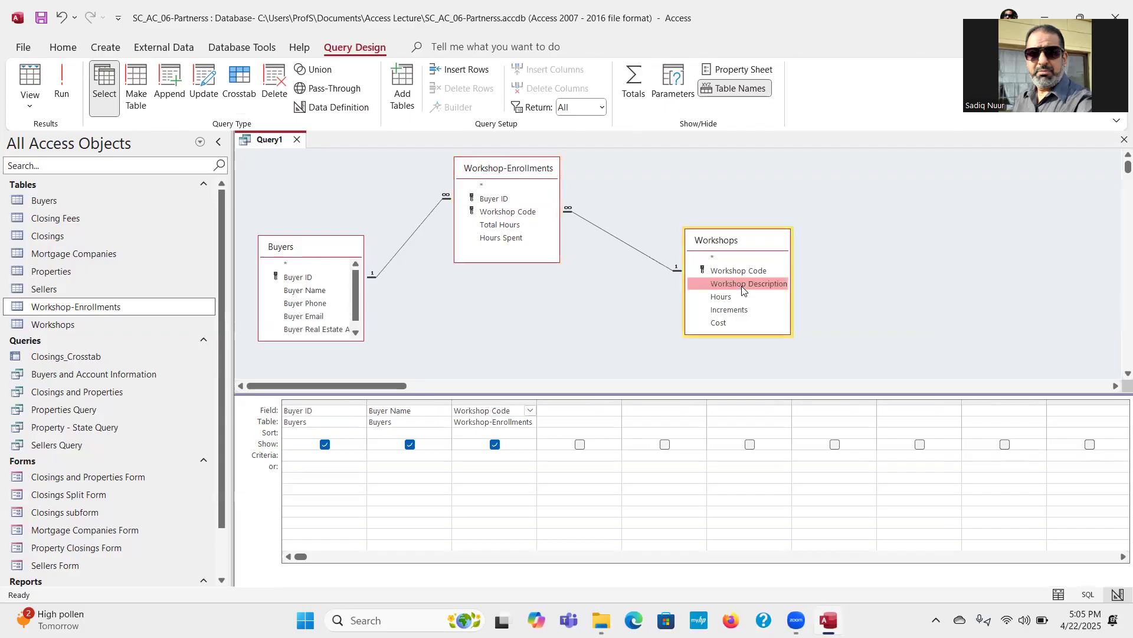
double_click(744, 285)
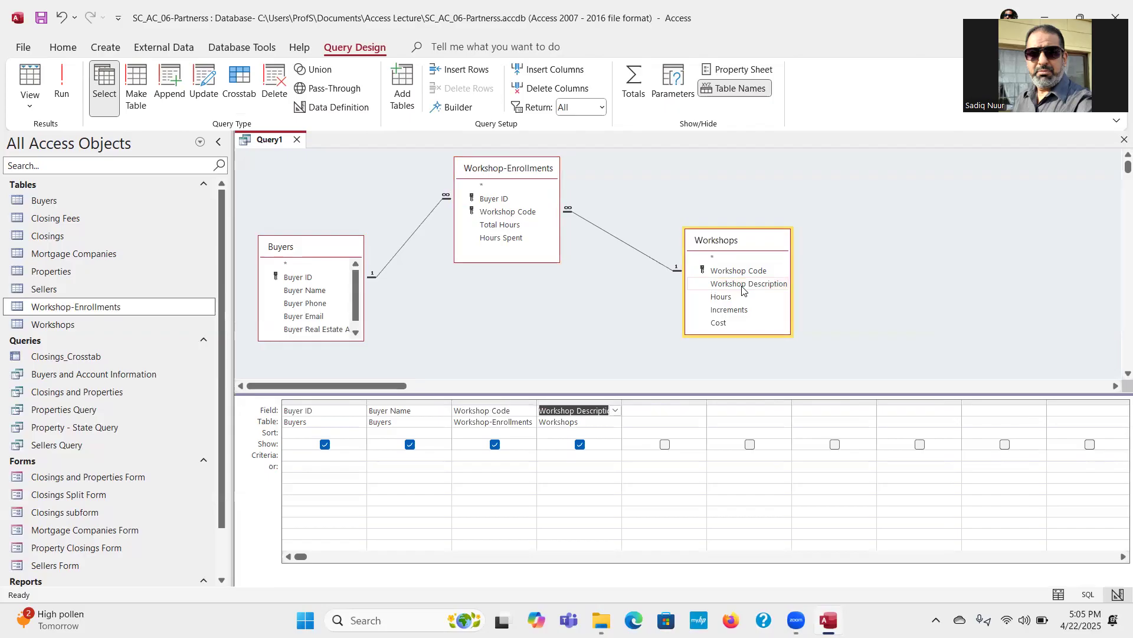
double_click(729, 327)
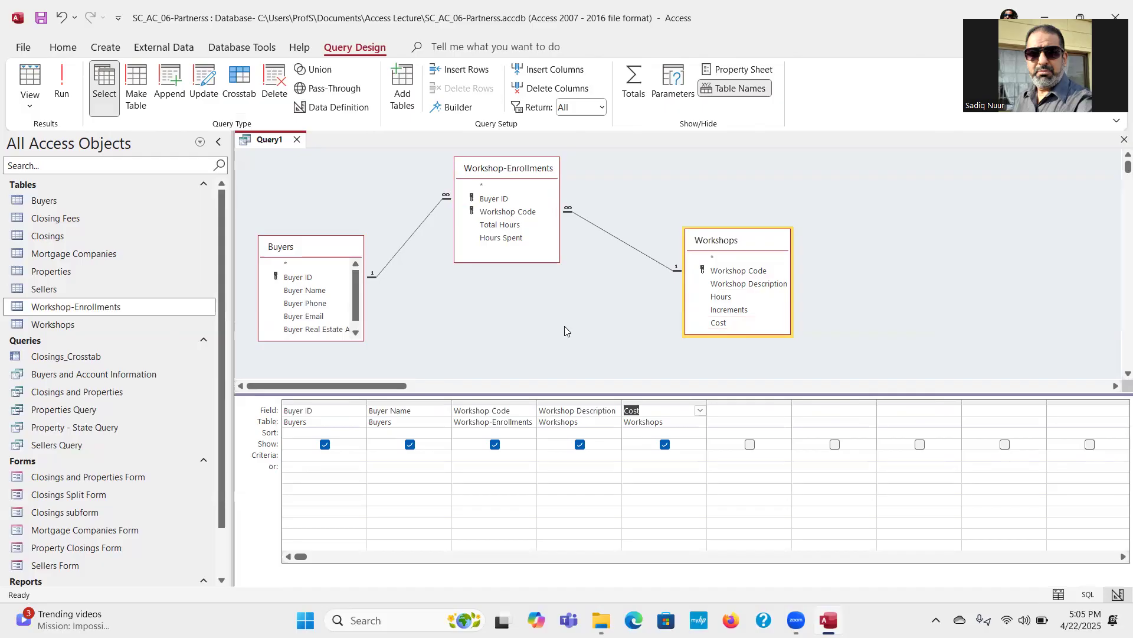
Step: Add the Total Hours and Hours Spent fields from Workshop-Enrollments to the query
double_click(504, 226)
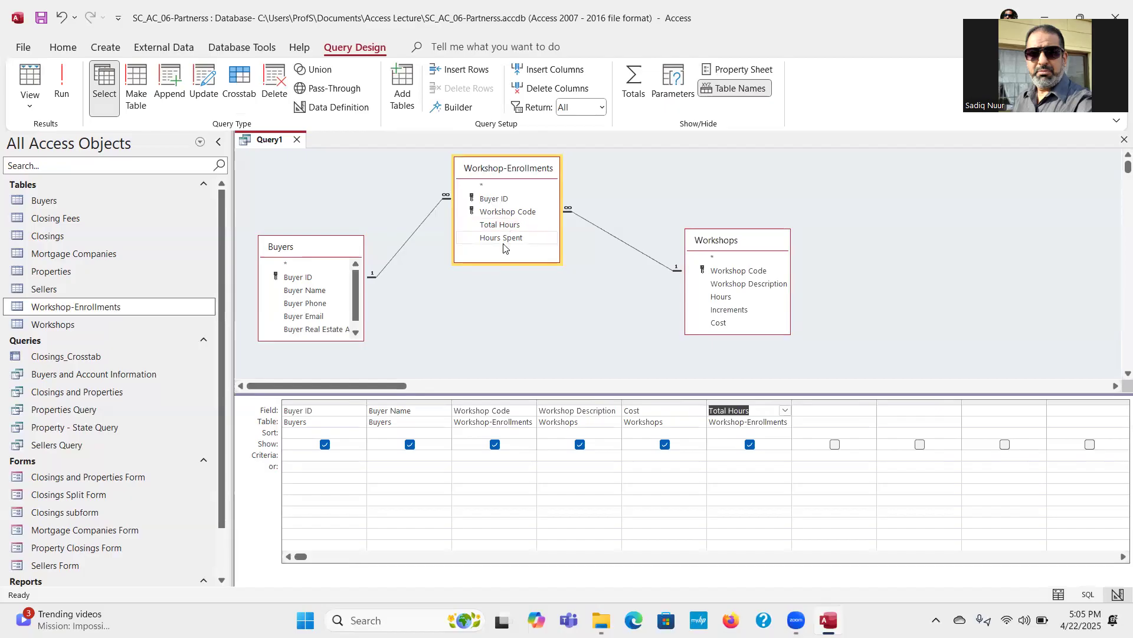
click(509, 238)
double_click(509, 237)
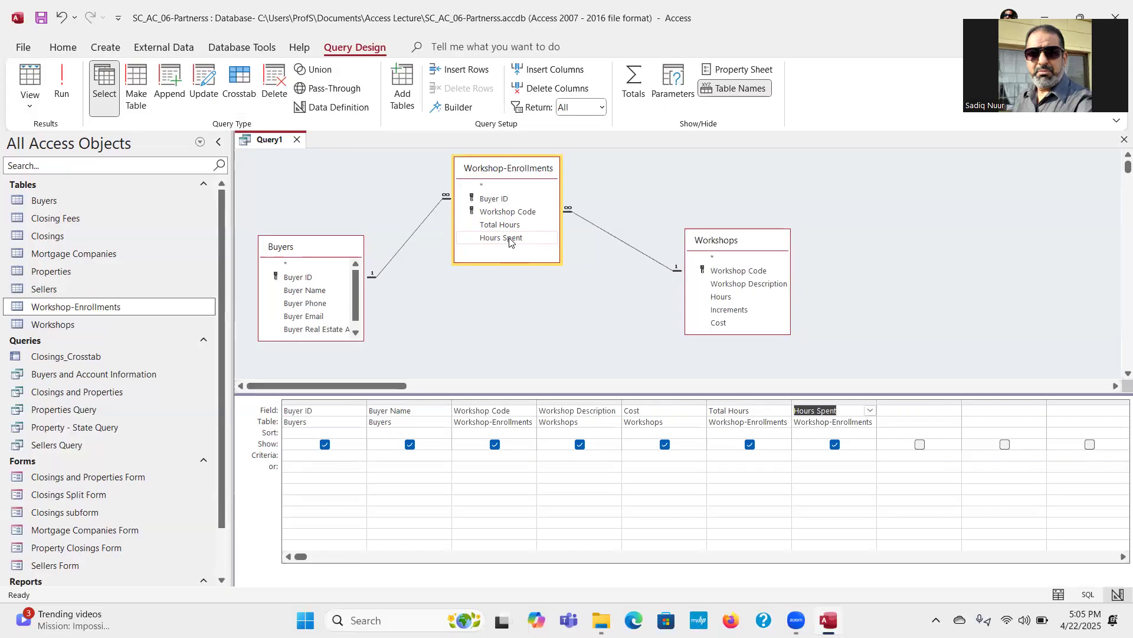
Step: Open the Expression Builder for the empty column after Hours Spent and list the fields of the Workshop-Enrollments table
click(910, 409)
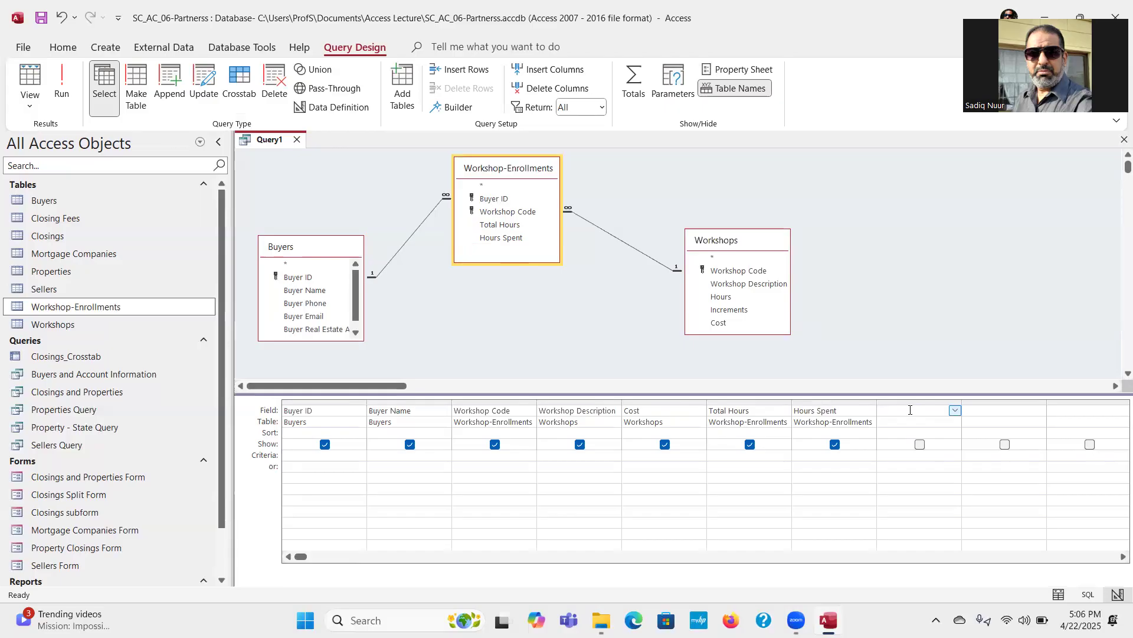
right_click(909, 411)
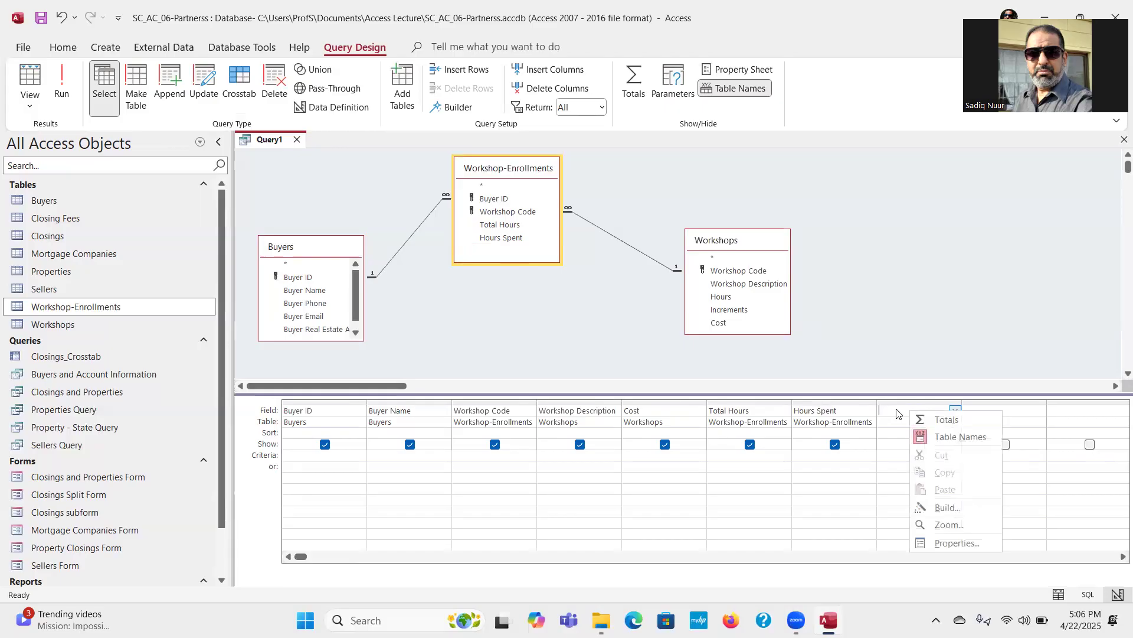
click(966, 513)
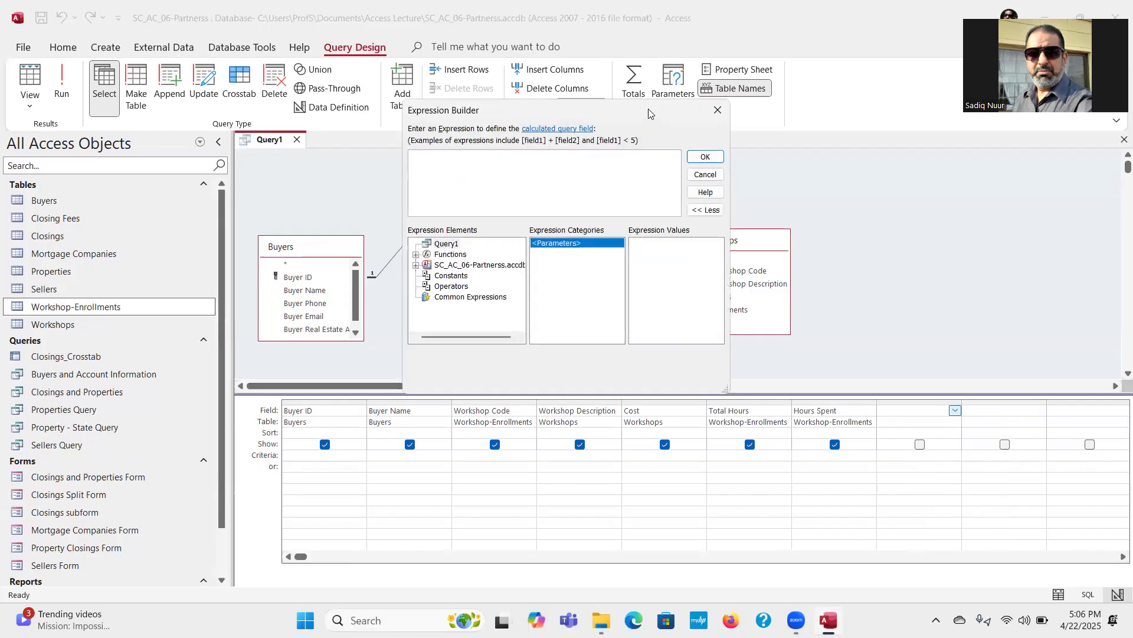
drag(649, 109, 765, 203)
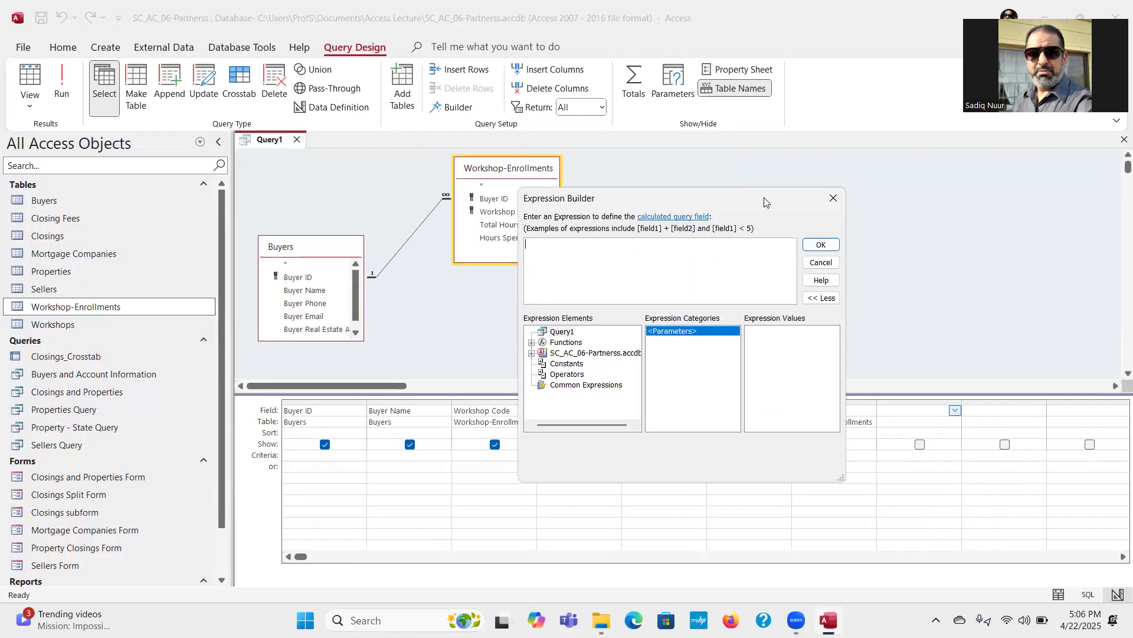
click(531, 354)
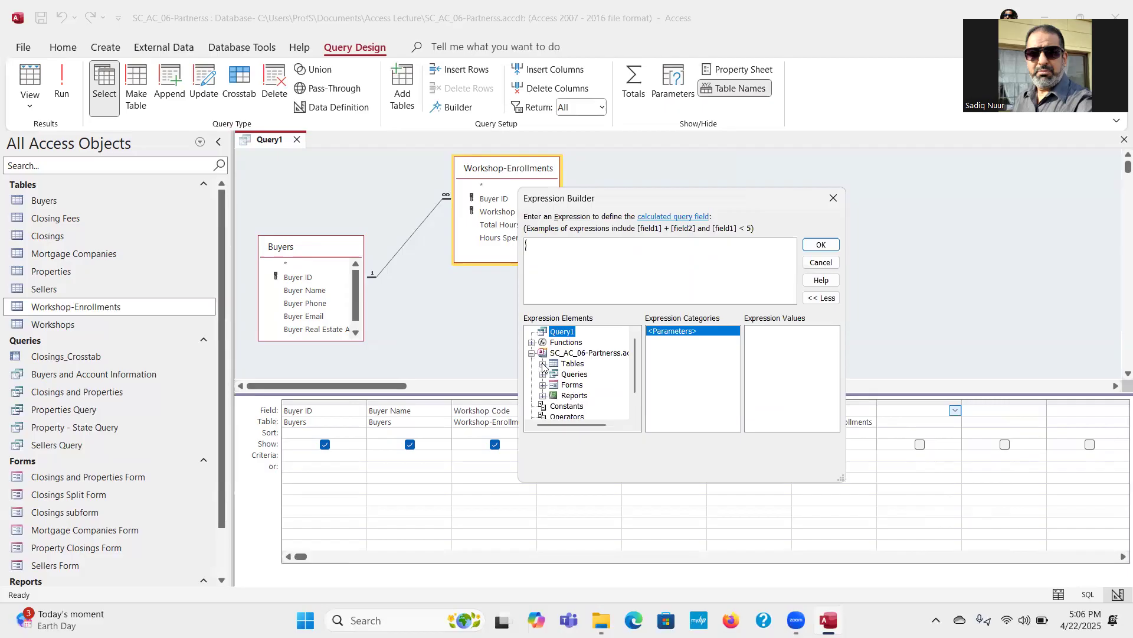
click(542, 364)
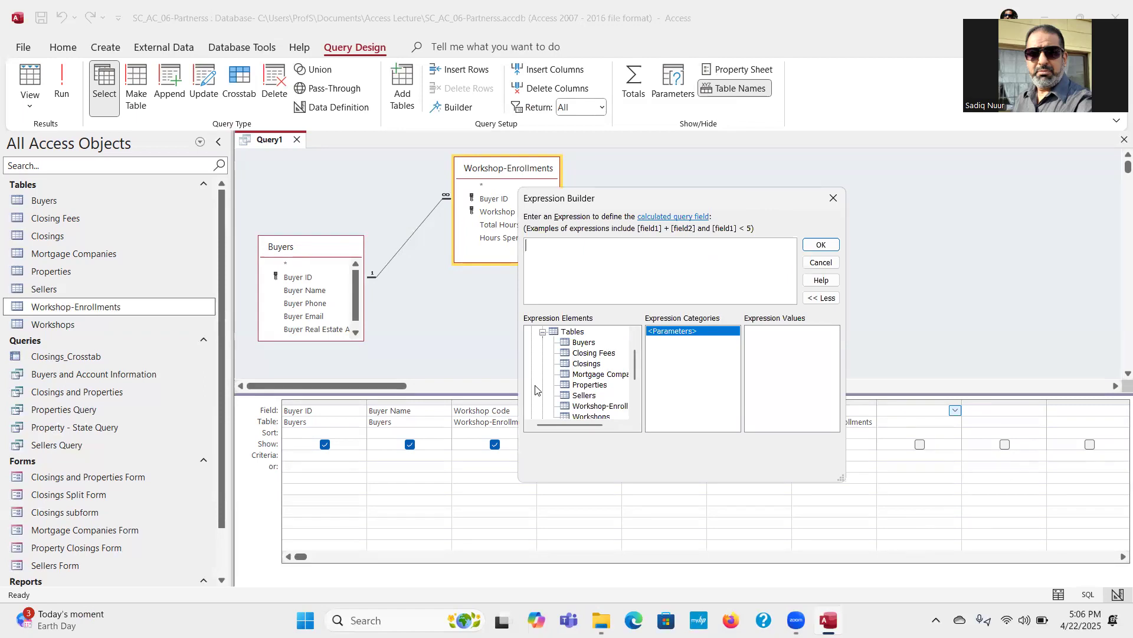
click(580, 407)
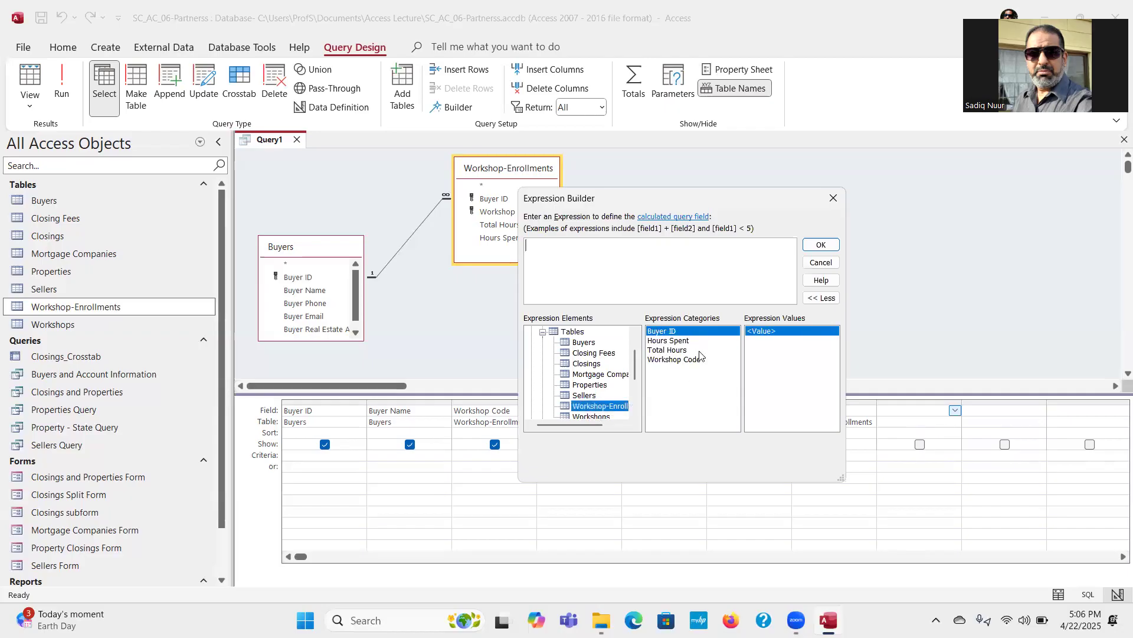
key(ctrl)
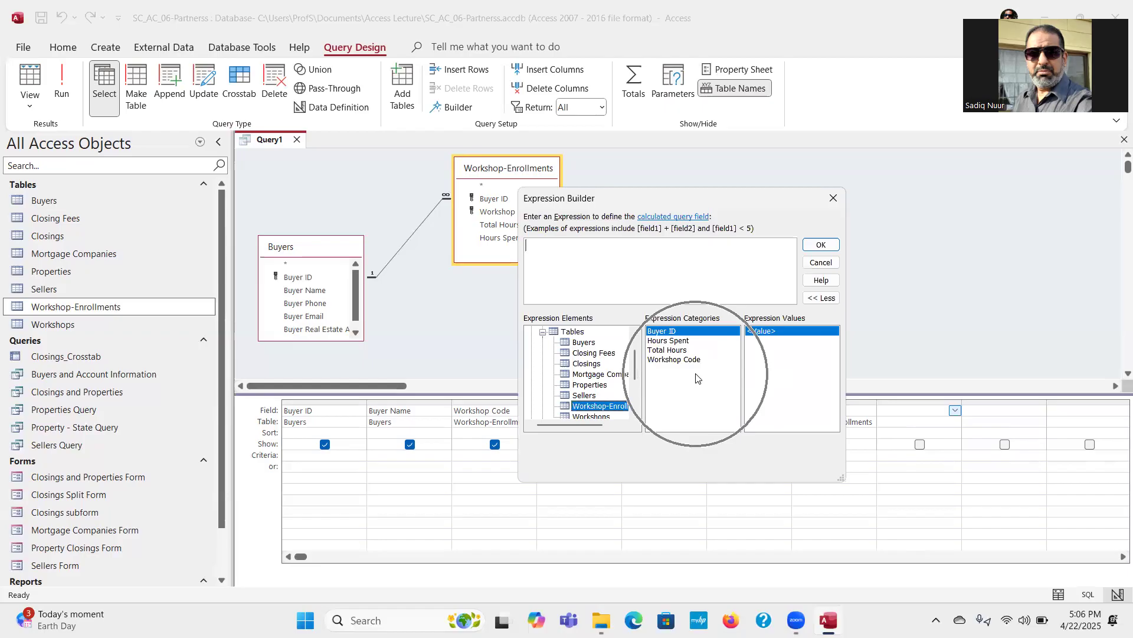
key(ctrl)
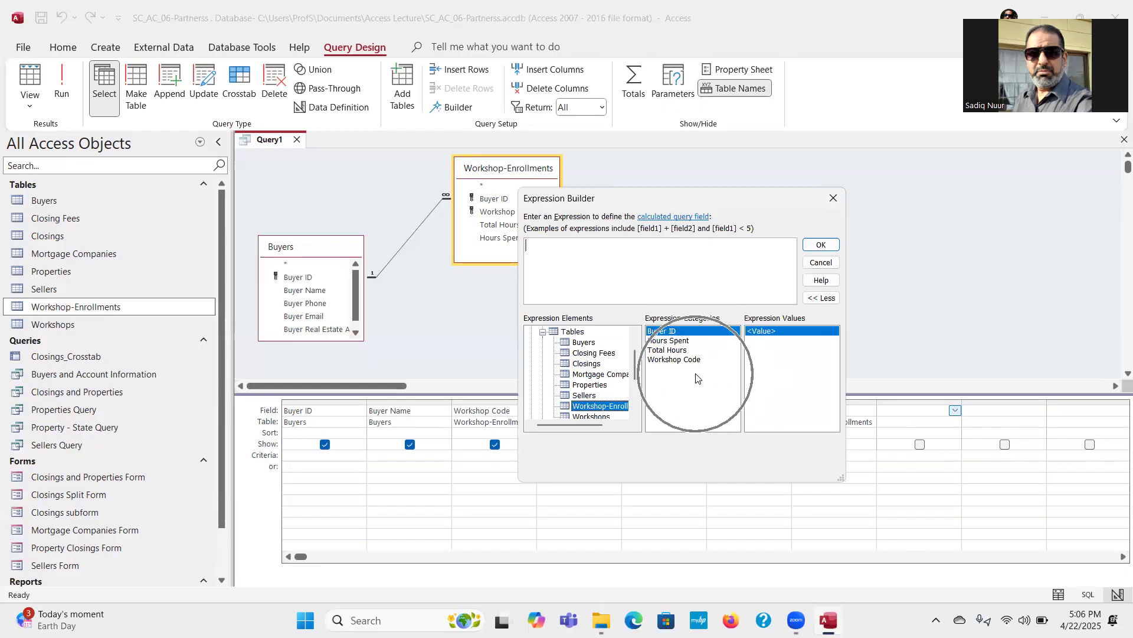
click(587, 407)
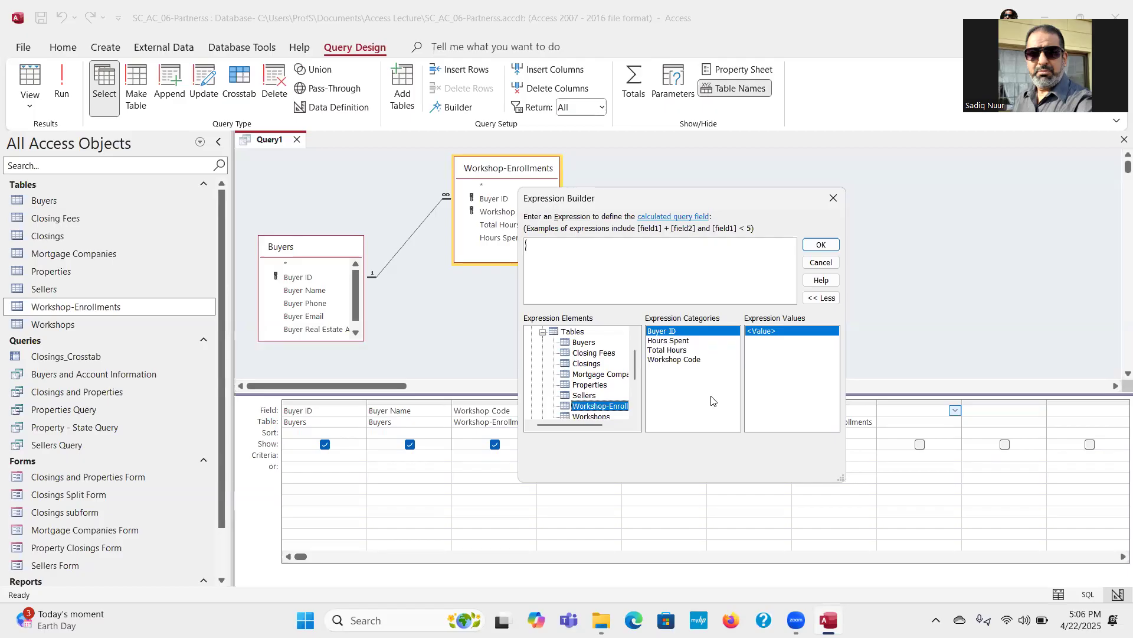
Step: Build the calculated field [Workshop-Enrollments]![Total Hours] - [Workshop-Enrollments]![Hours Spent] and accept the expression
click(673, 351)
double_click(673, 351)
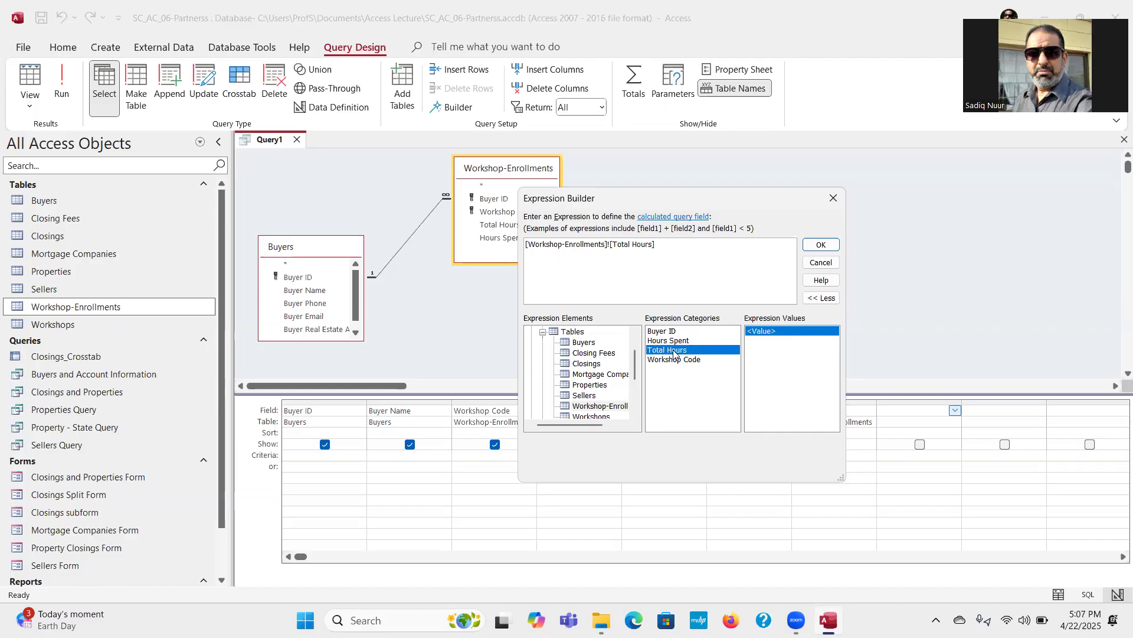
text(-)
double_click(685, 343)
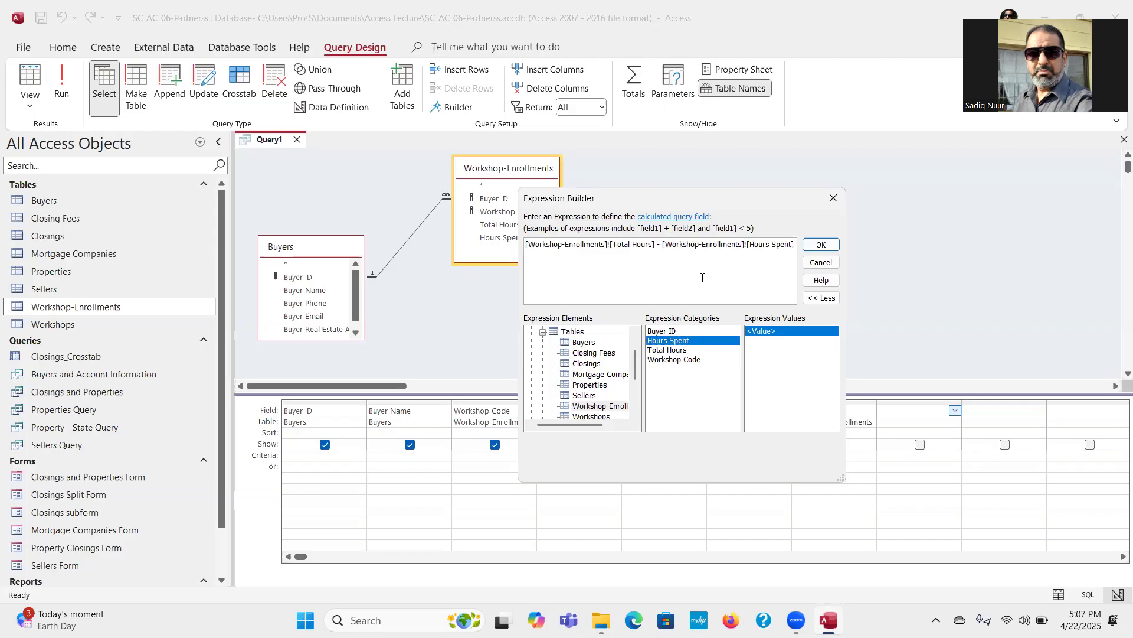
click(819, 246)
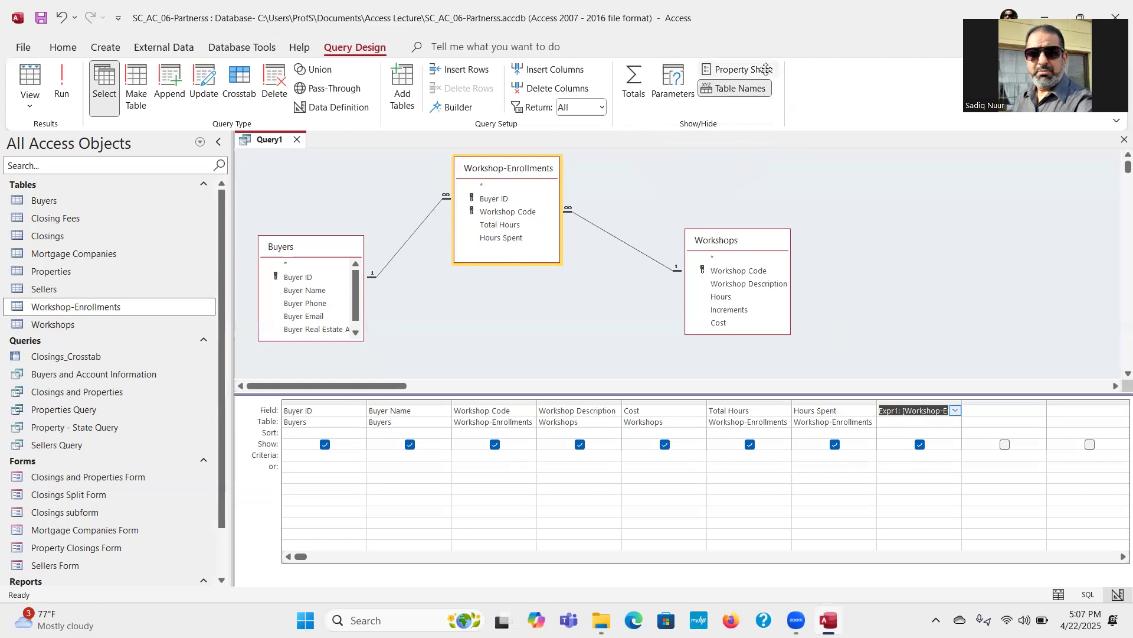
Step: Set the calculated field's caption to Hours Remaining in its field properties and close them
click(744, 74)
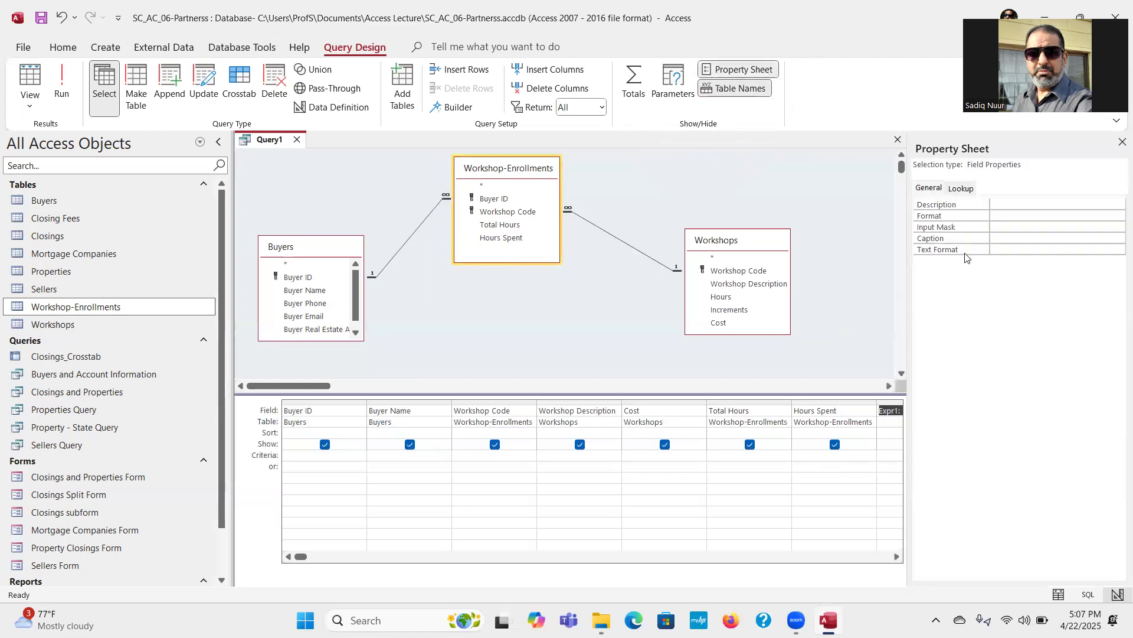
click(997, 236)
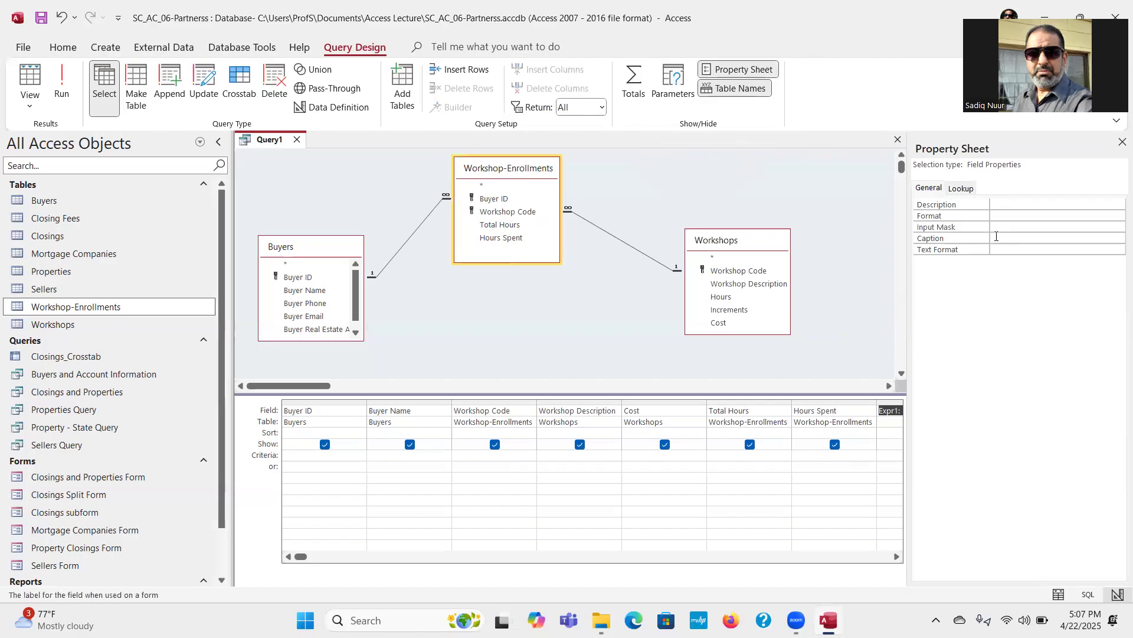
text(Hours Remaining)
click(1121, 143)
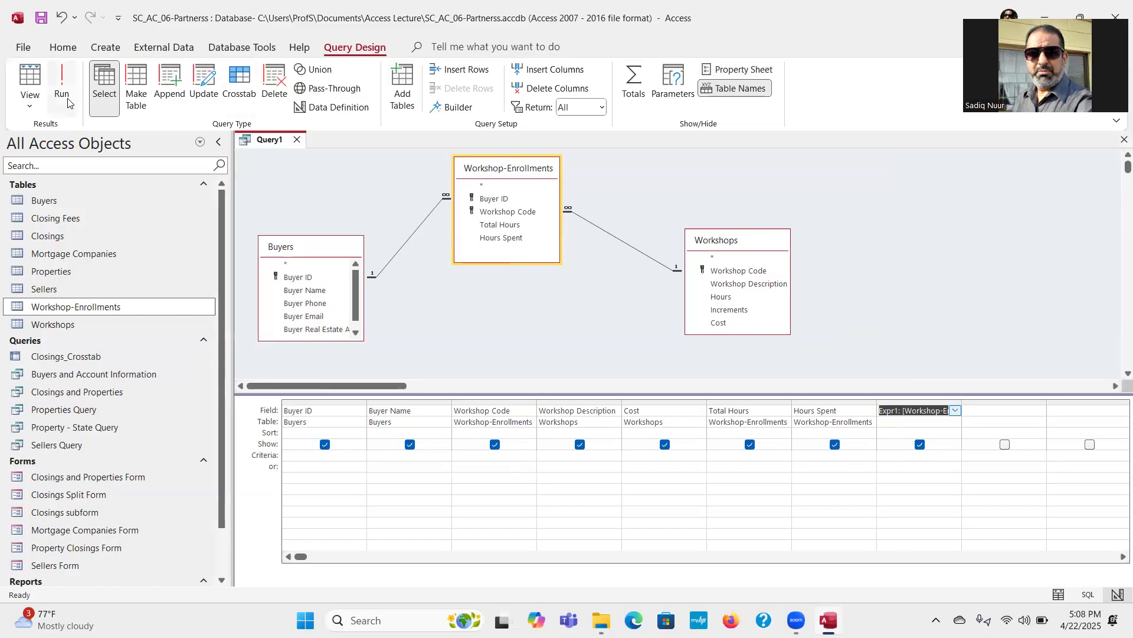
Step: Run the query and fit the width of every datasheet column except Cost to its contents
click(64, 83)
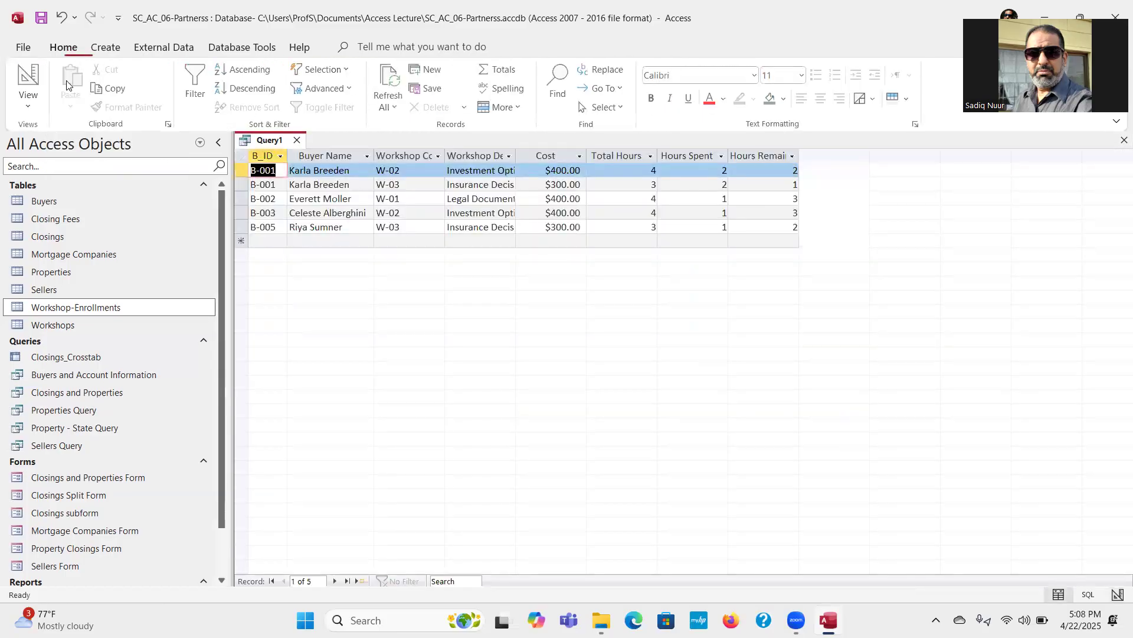
double_click(445, 156)
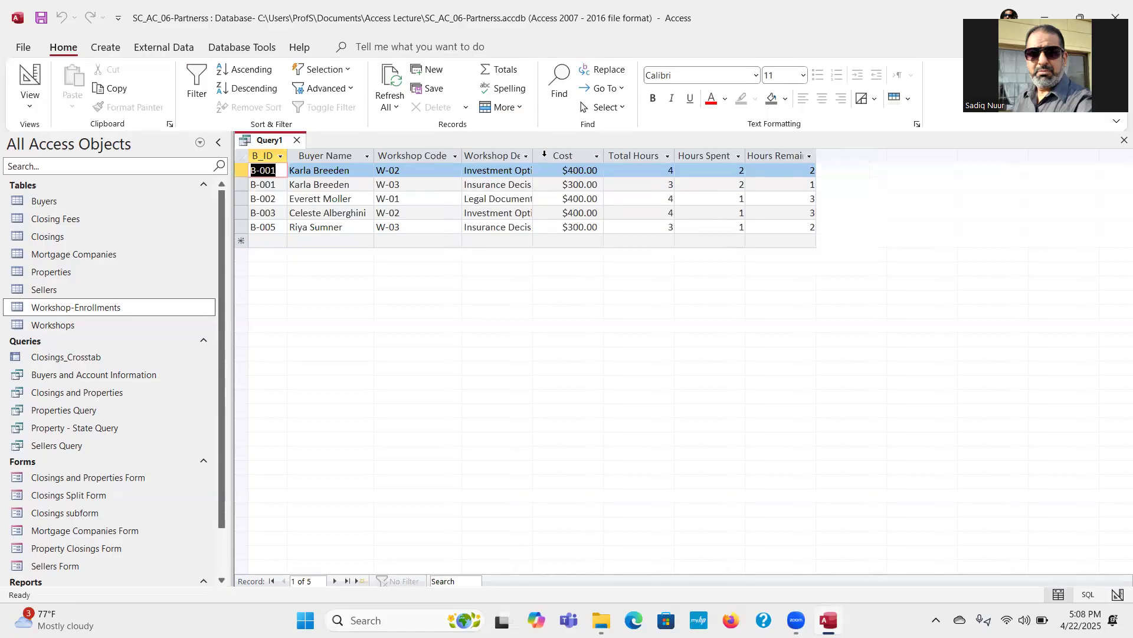
double_click(532, 155)
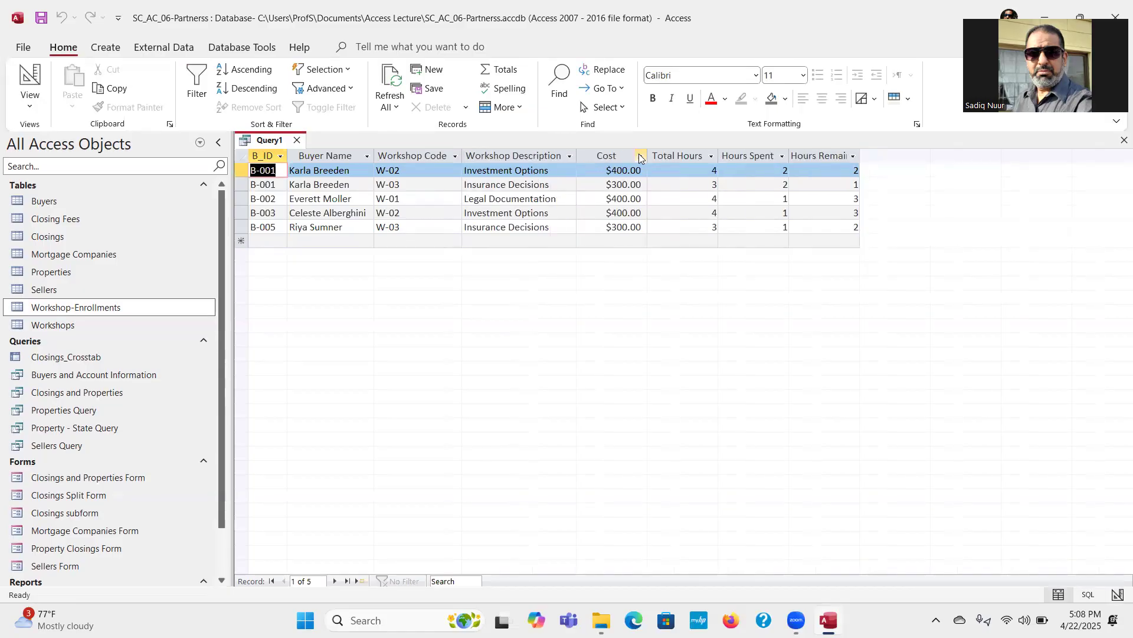
double_click(718, 157)
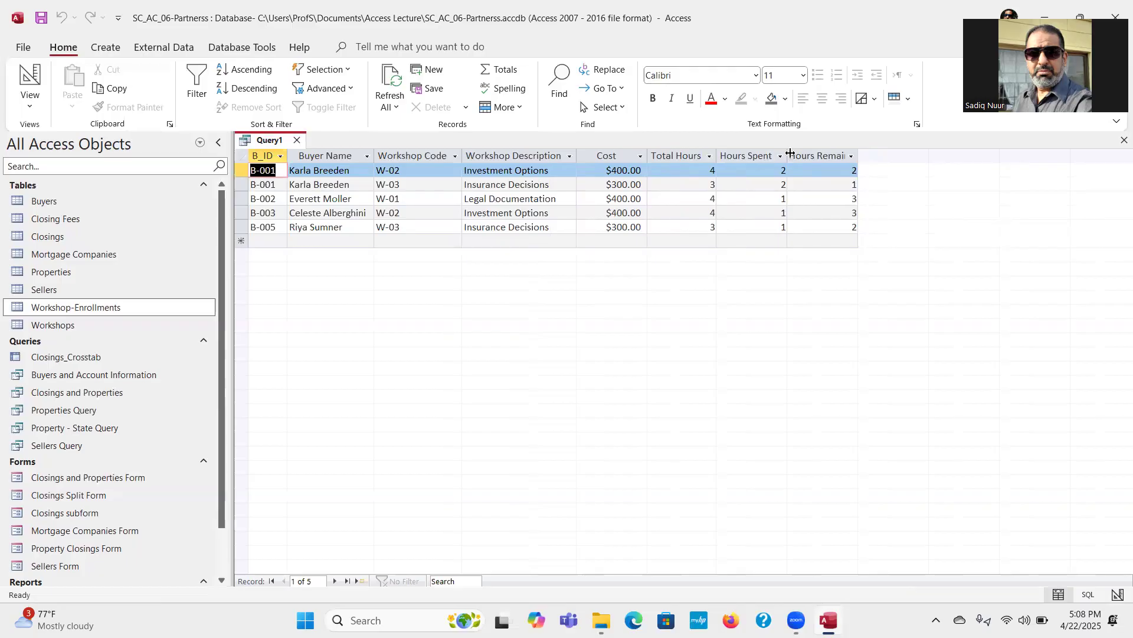
double_click(788, 154)
double_click(857, 155)
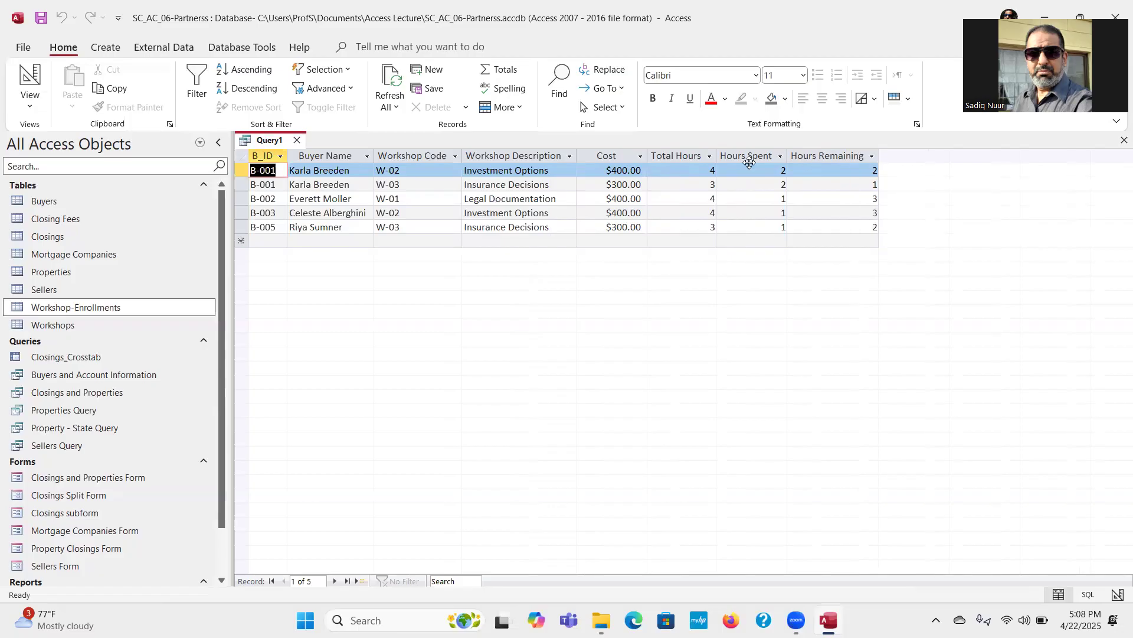
double_click(287, 156)
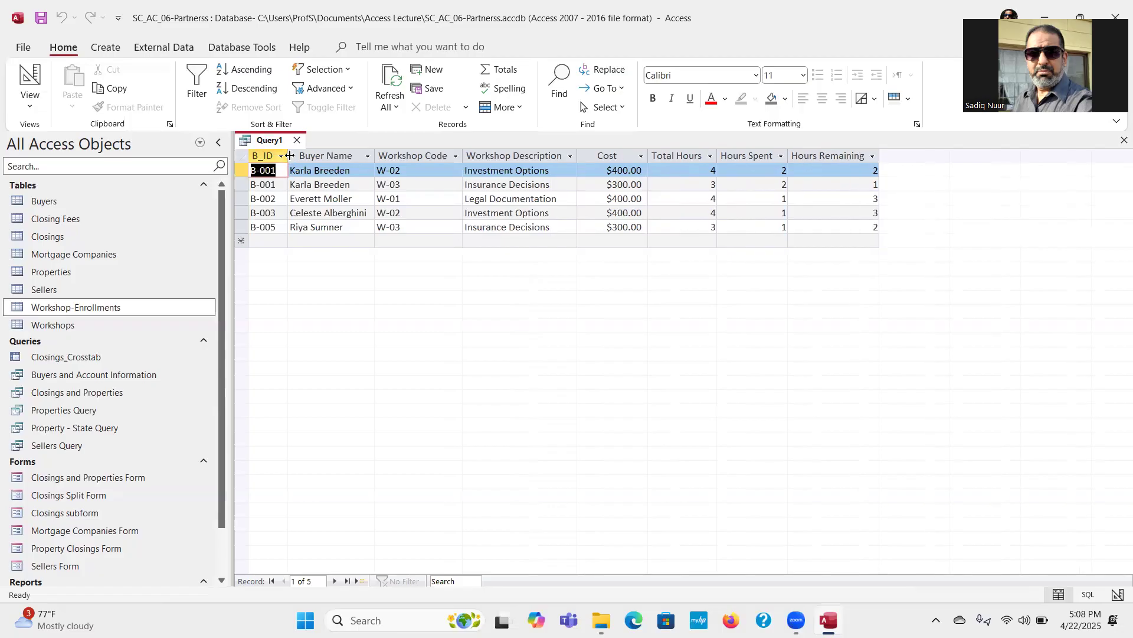
double_click(374, 156)
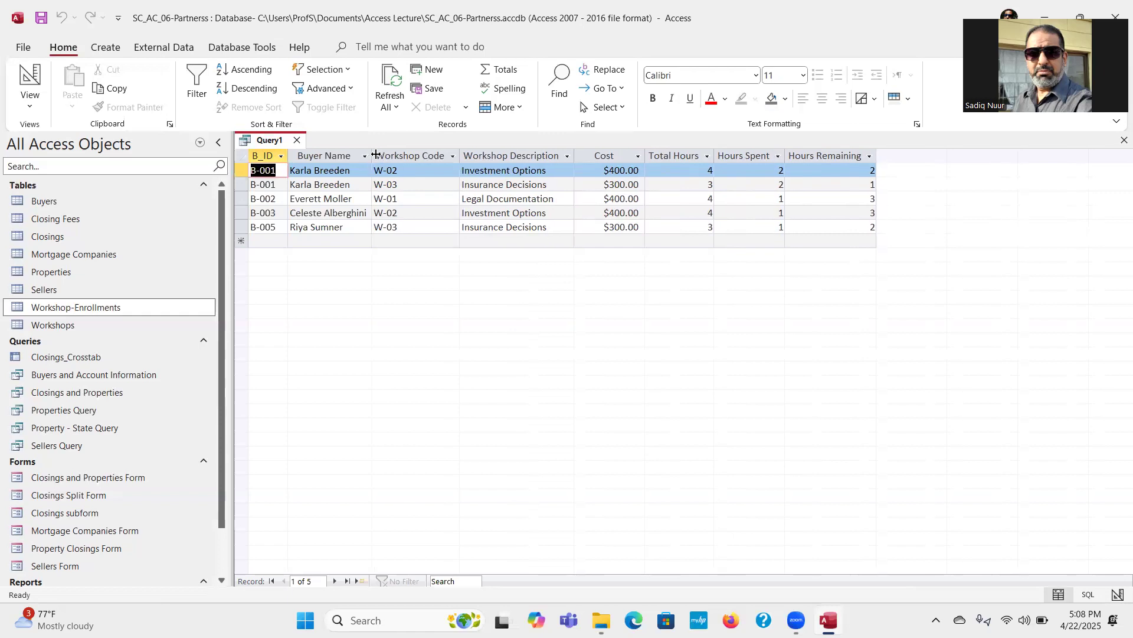
double_click(461, 156)
Step: Save the query as Workshop Enrollments and Workshops
click(38, 19)
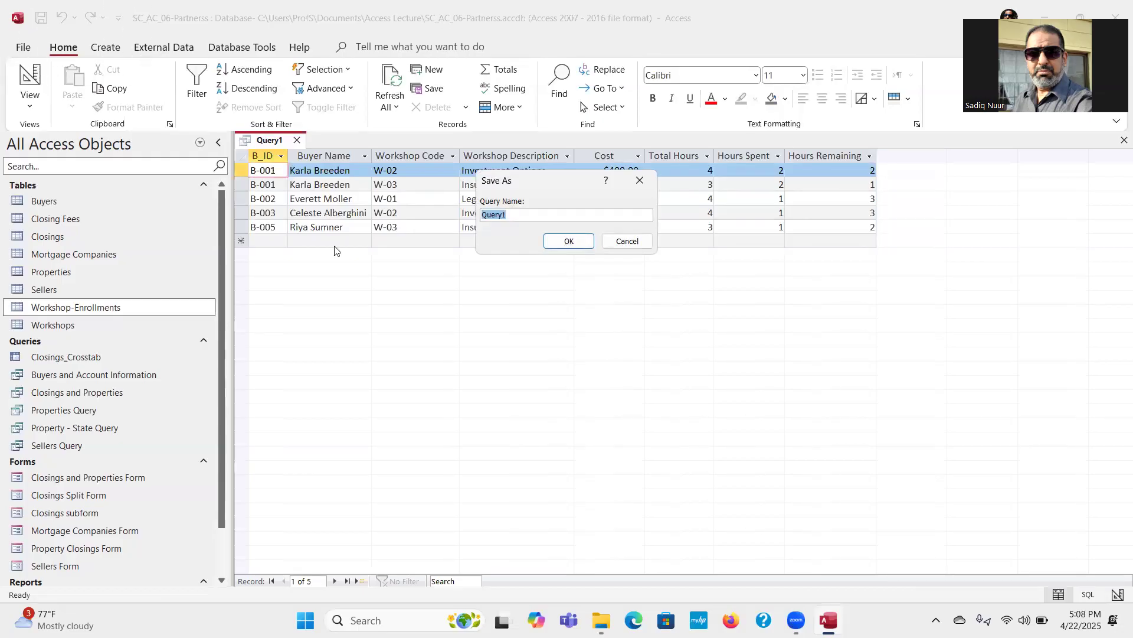
drag(547, 187, 525, 270)
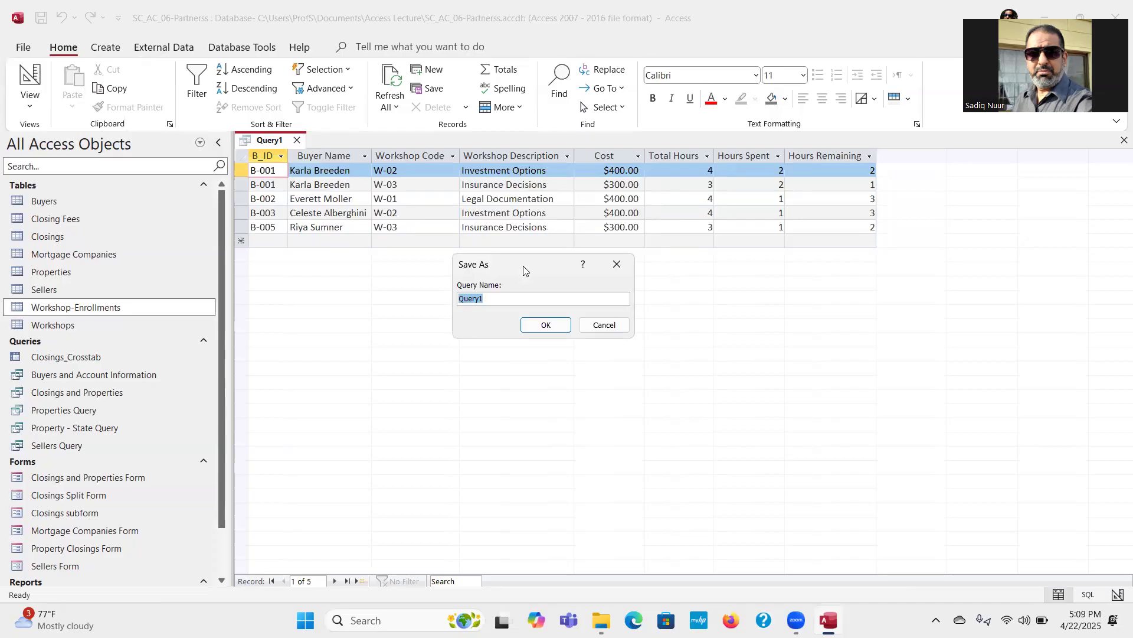
text(Workshop Enrollments and Workshops)
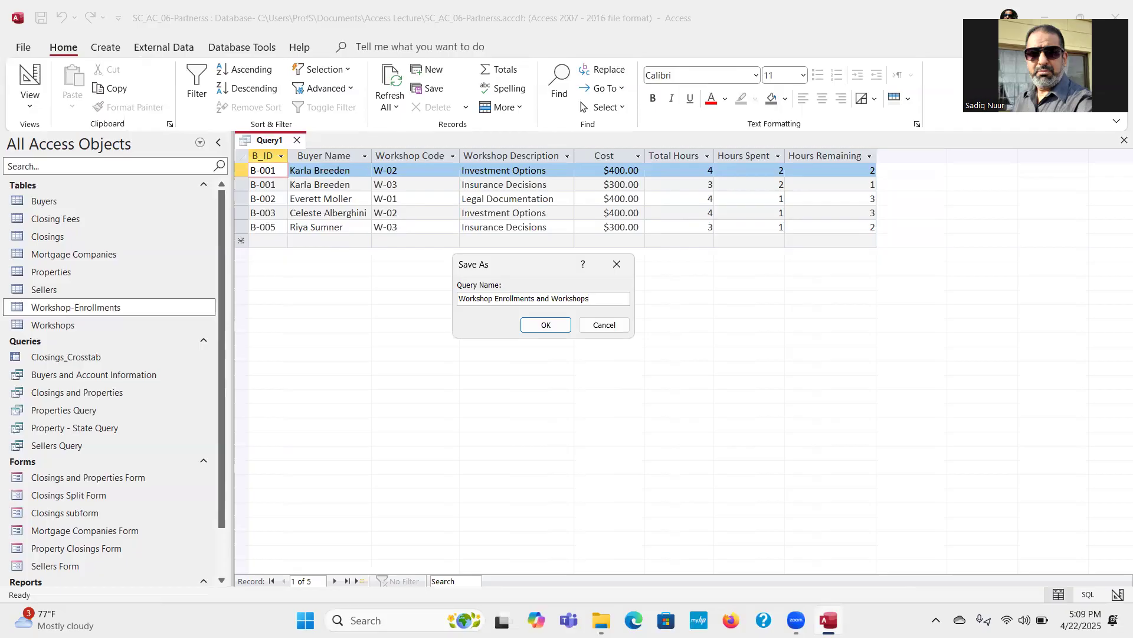
click(554, 327)
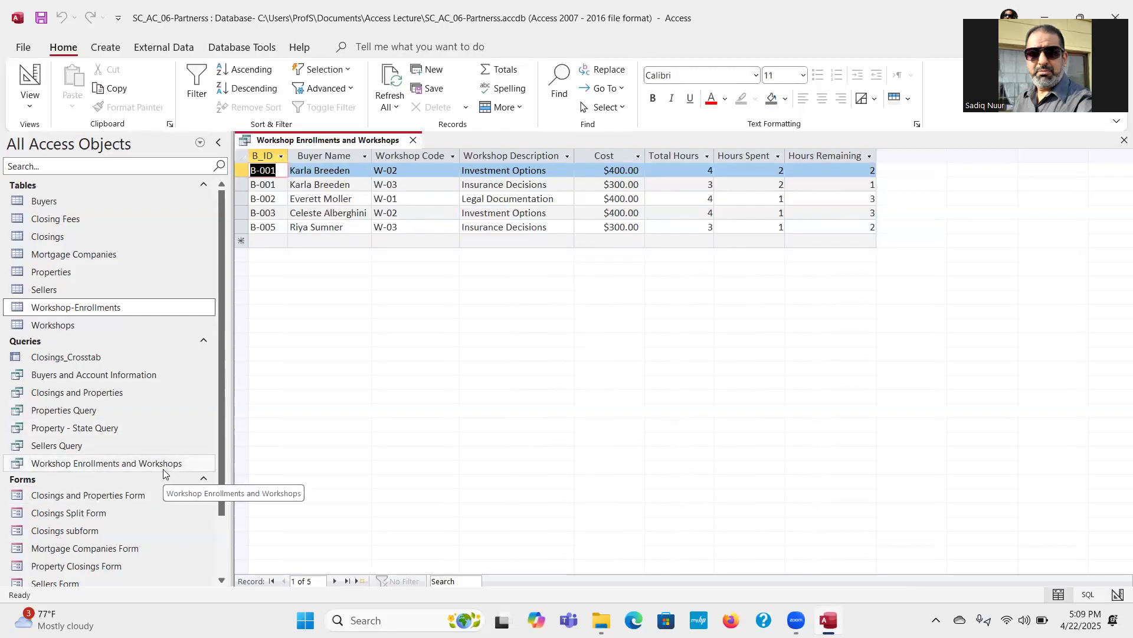
Step: Close the workshop query and create a blank report in Design view, dismissing the printer connection wait
click(413, 141)
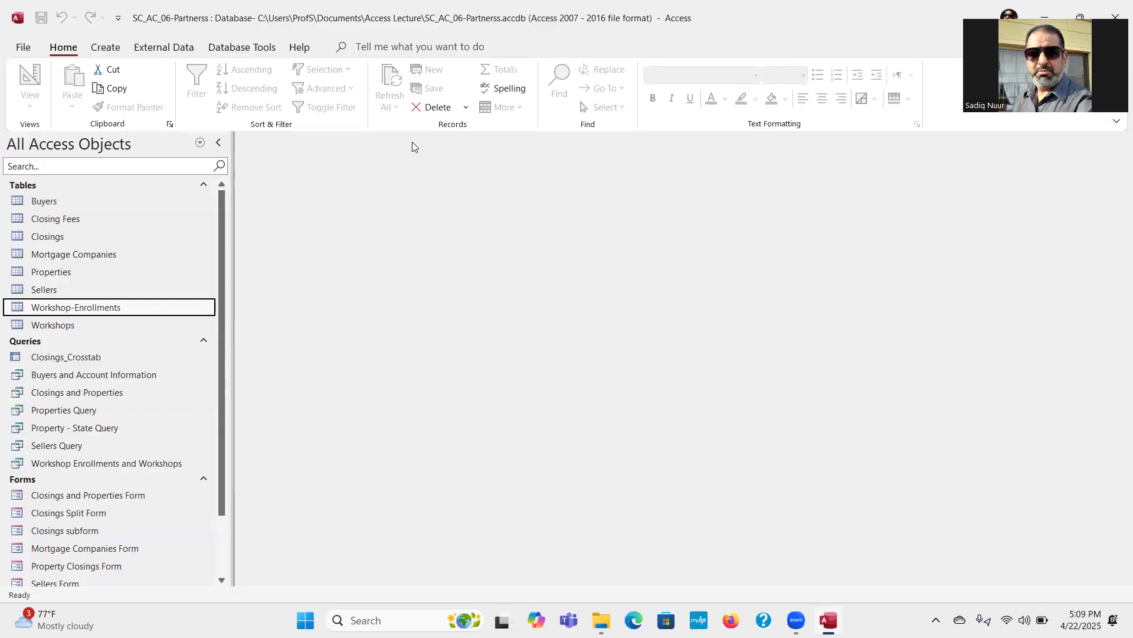
click(107, 49)
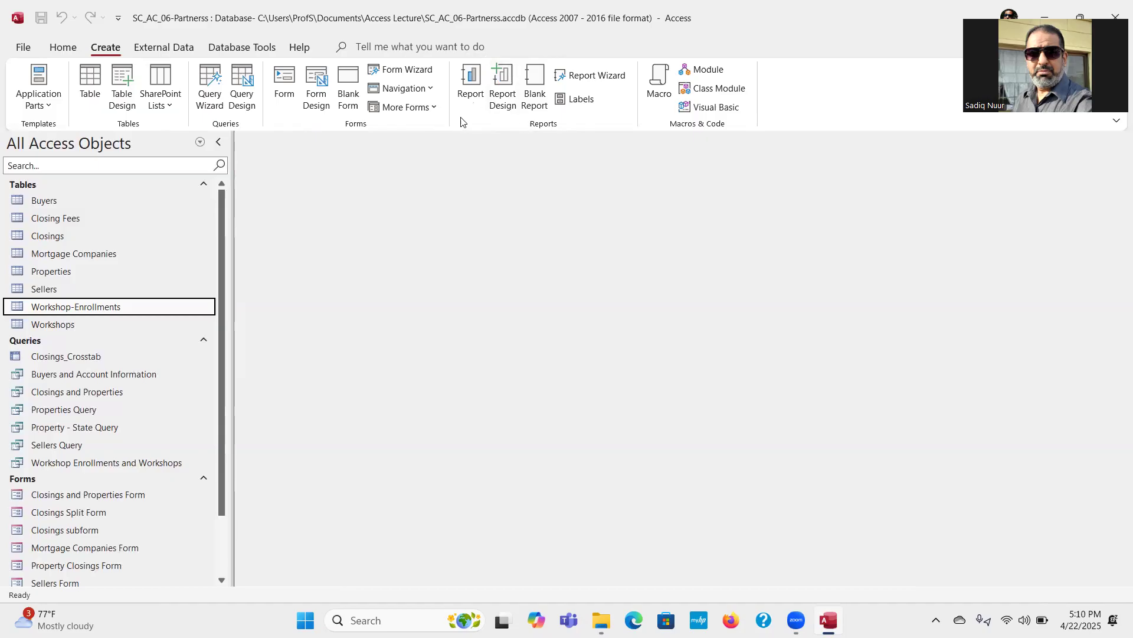
click(503, 85)
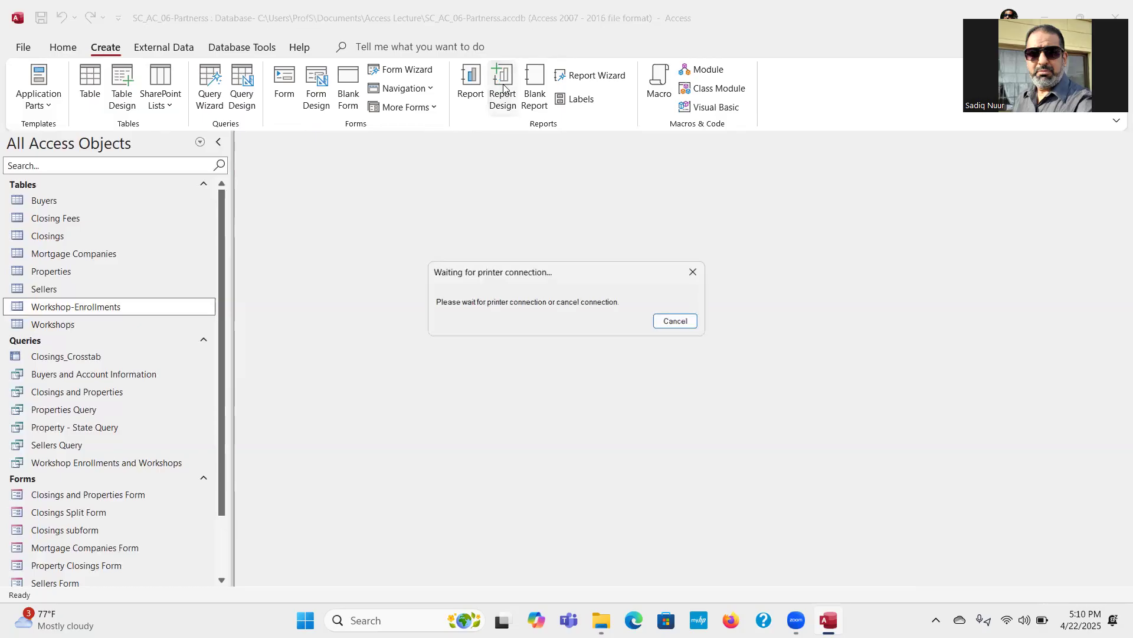
click(680, 322)
click(570, 349)
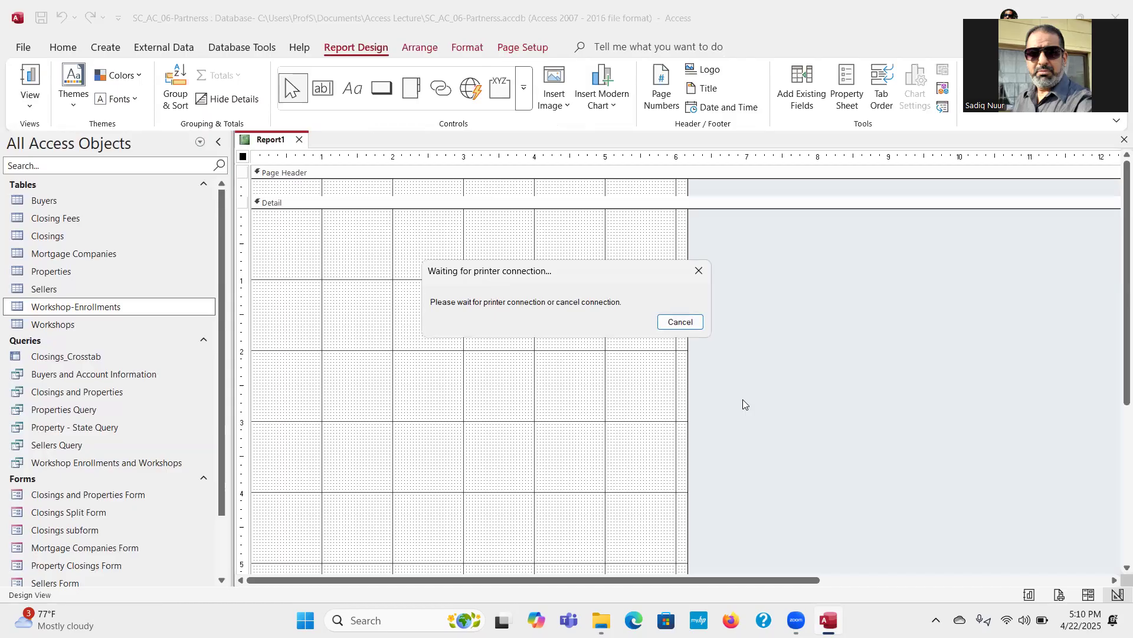
click(699, 270)
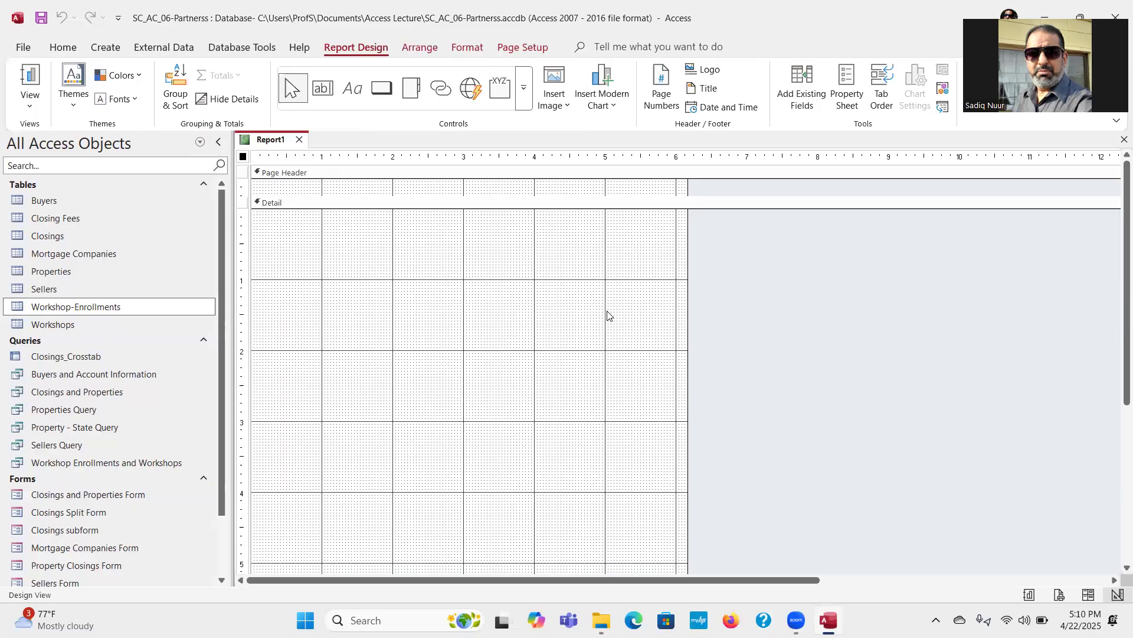
Step: Set the whole report's record source to the Buyers and Account Information query in its properties
click(242, 158)
click(847, 90)
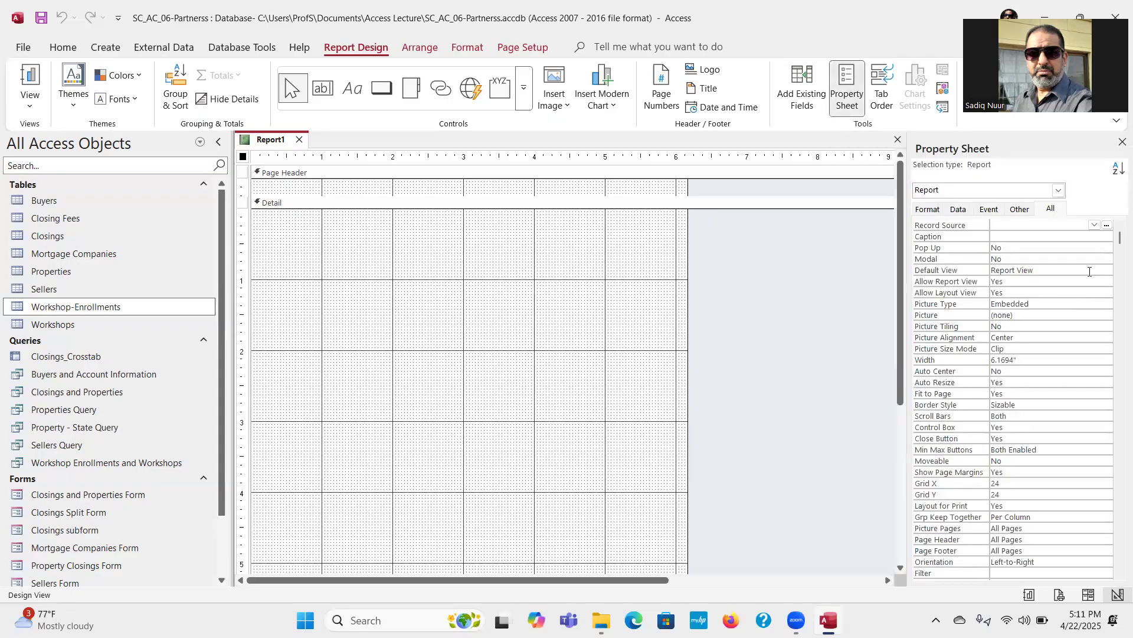
click(1053, 213)
click(1115, 228)
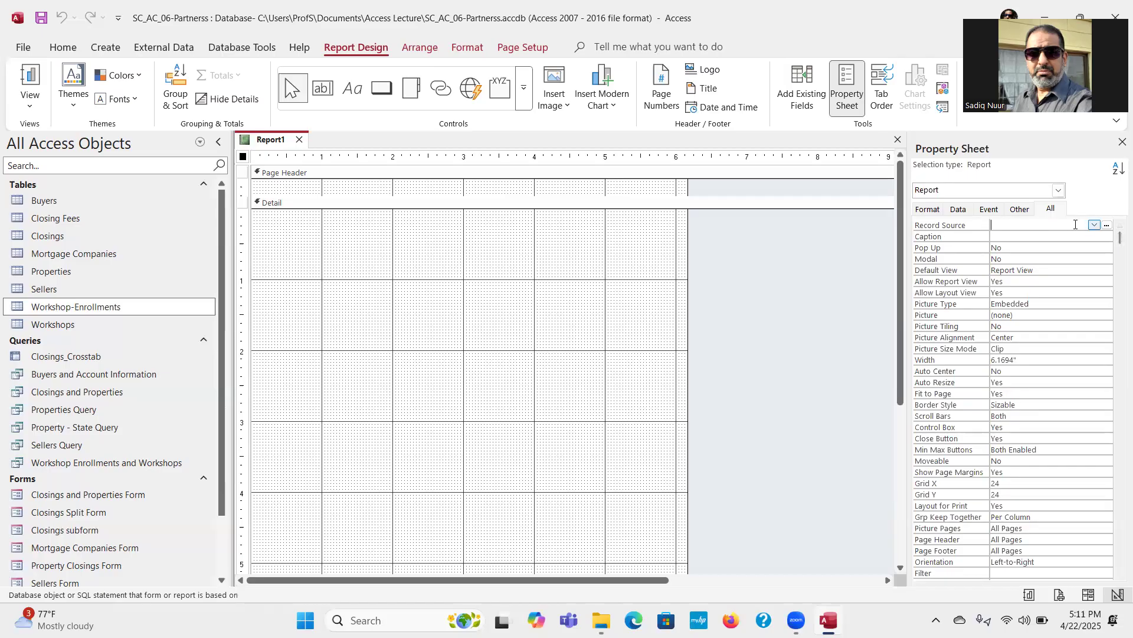
click(1094, 226)
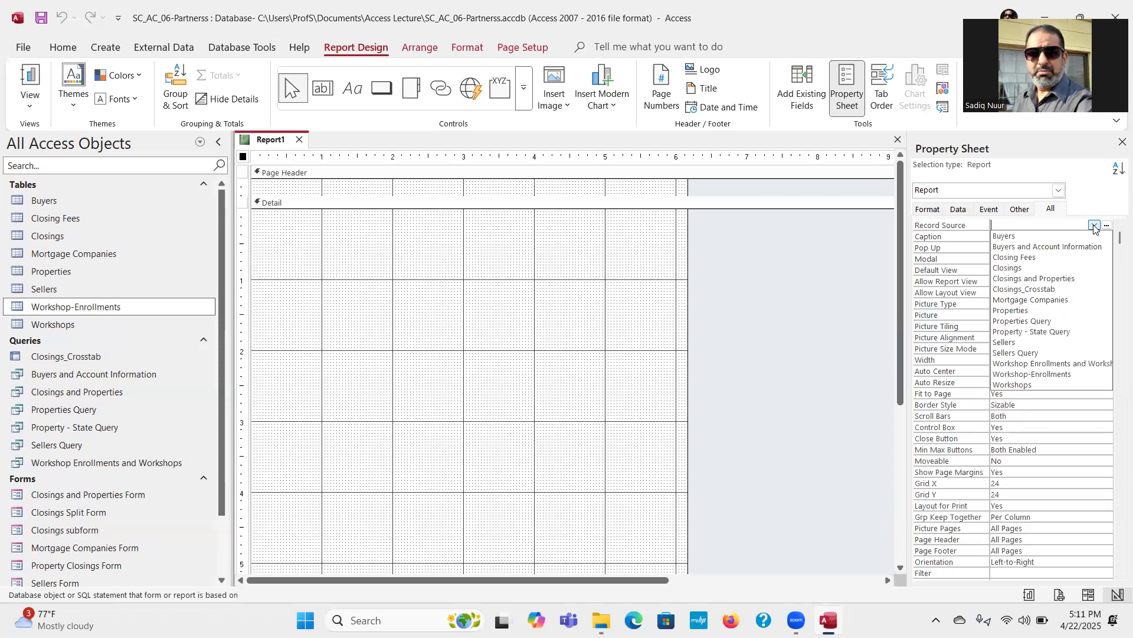
click(1069, 247)
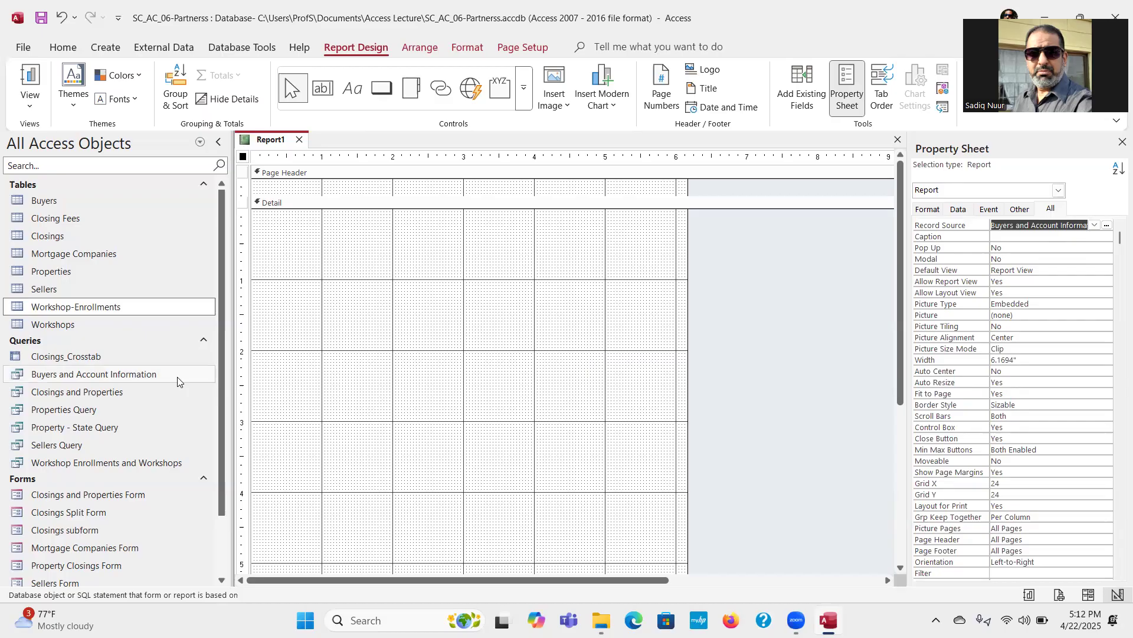
key(ctrl)
key(ctrl)
key(ctrl)
key(ctrl)
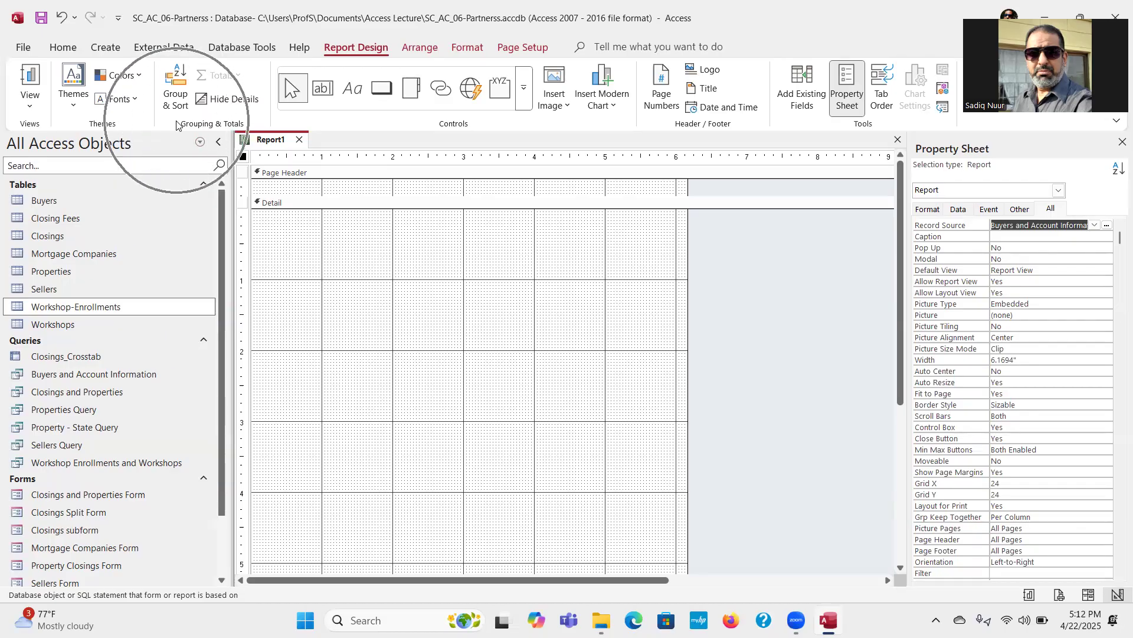
Step: Group the report on Buyer ID and sort it by Closing Date from oldest to newest
click(180, 81)
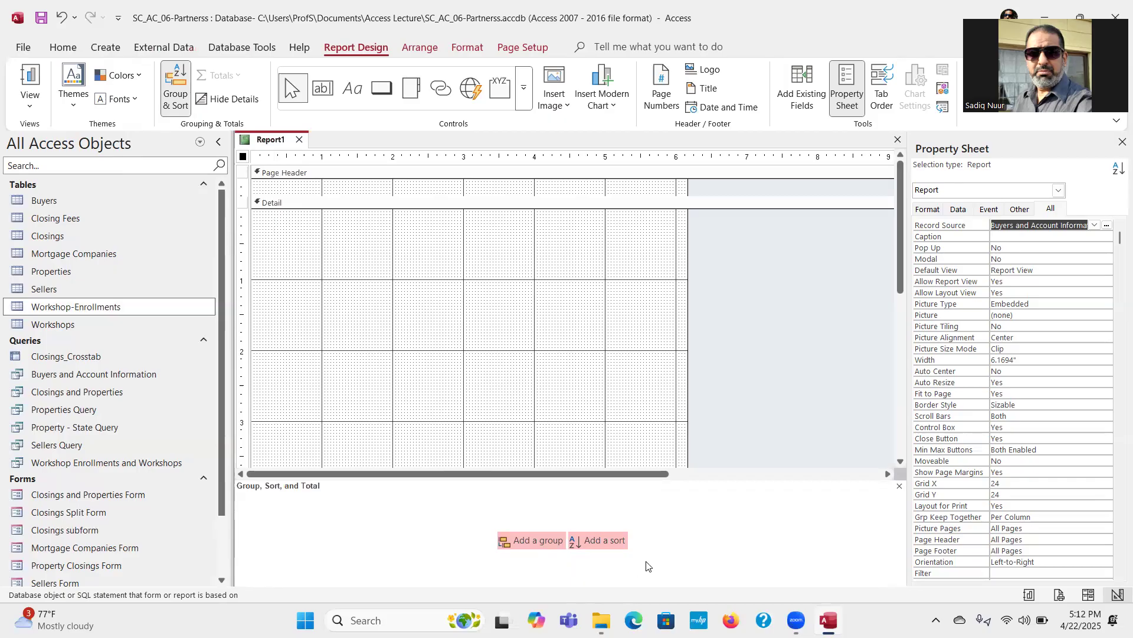
click(533, 542)
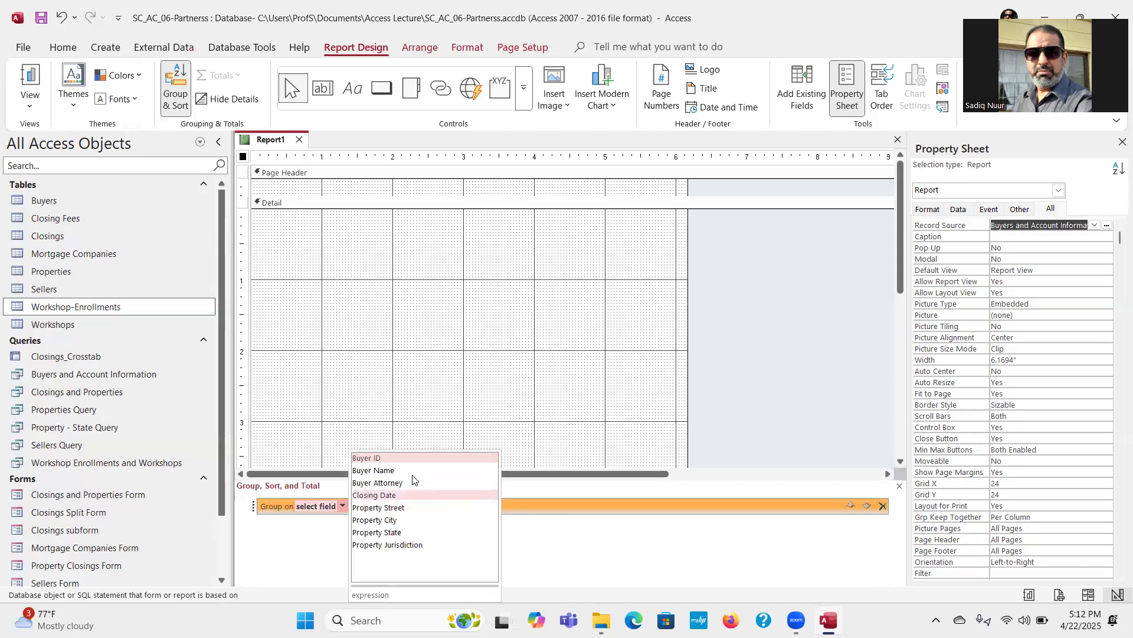
click(402, 459)
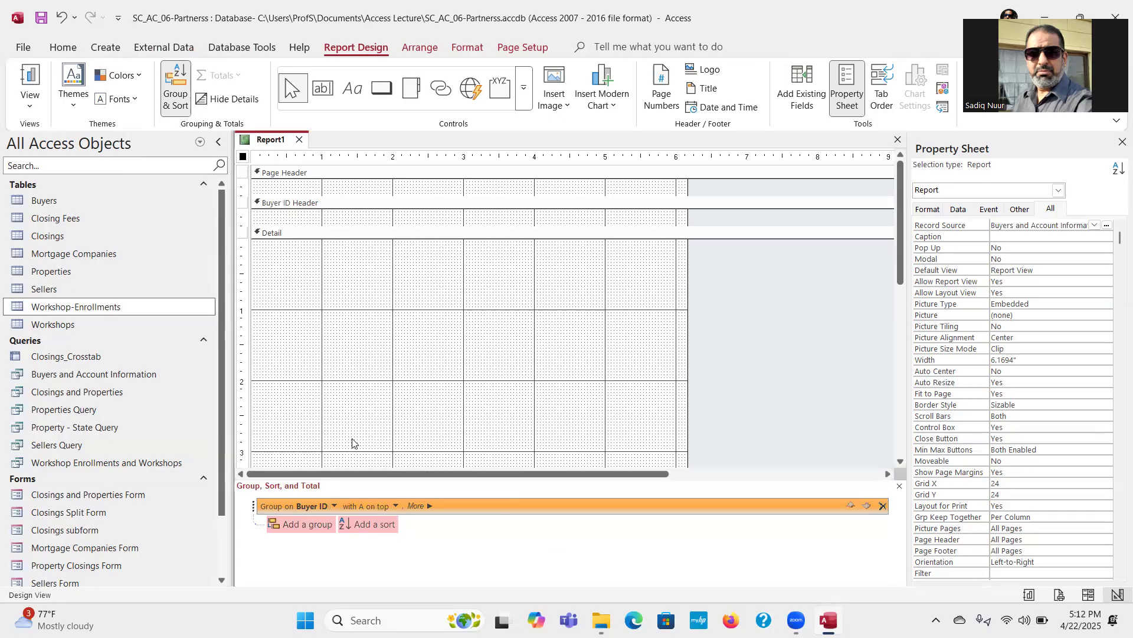
click(375, 525)
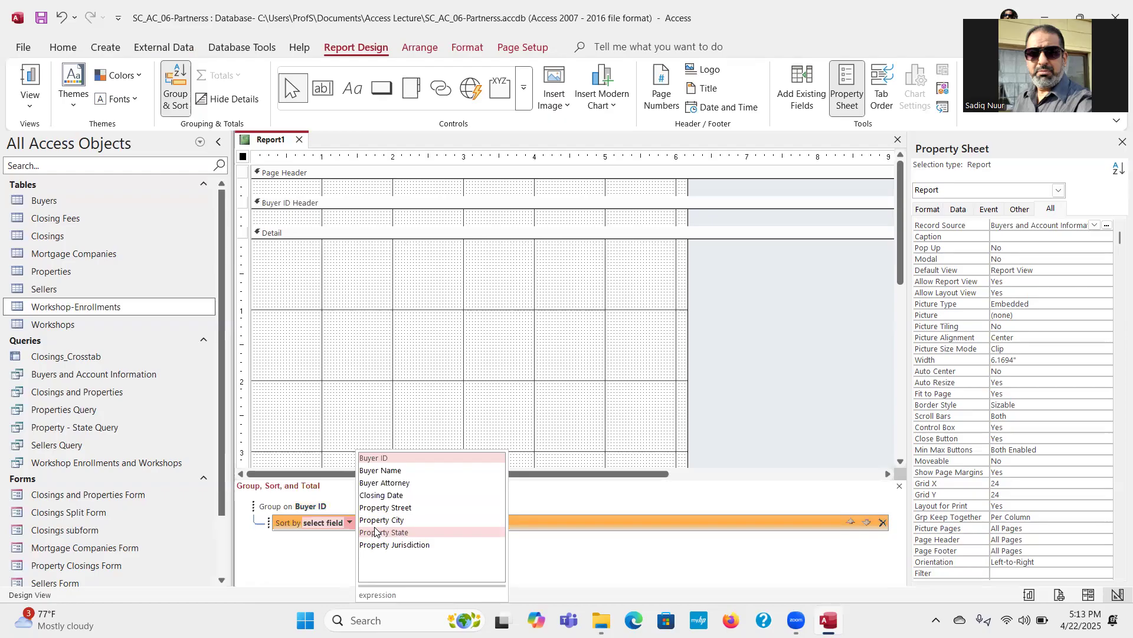
click(385, 495)
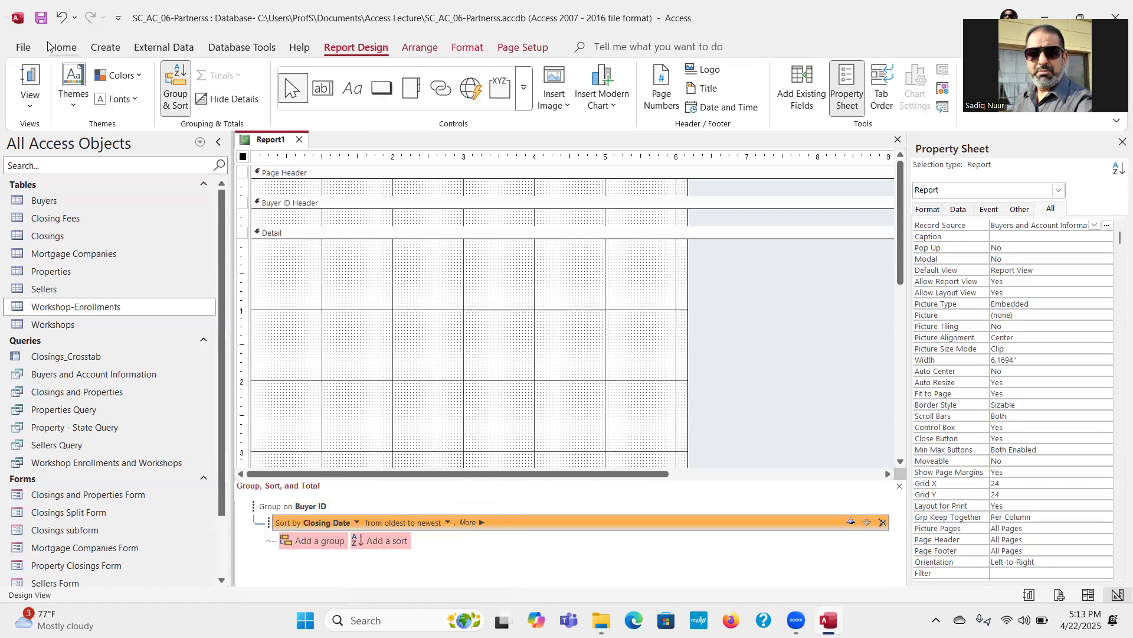
Step: Save the report as Buyers and Account Information Summary List
click(41, 17)
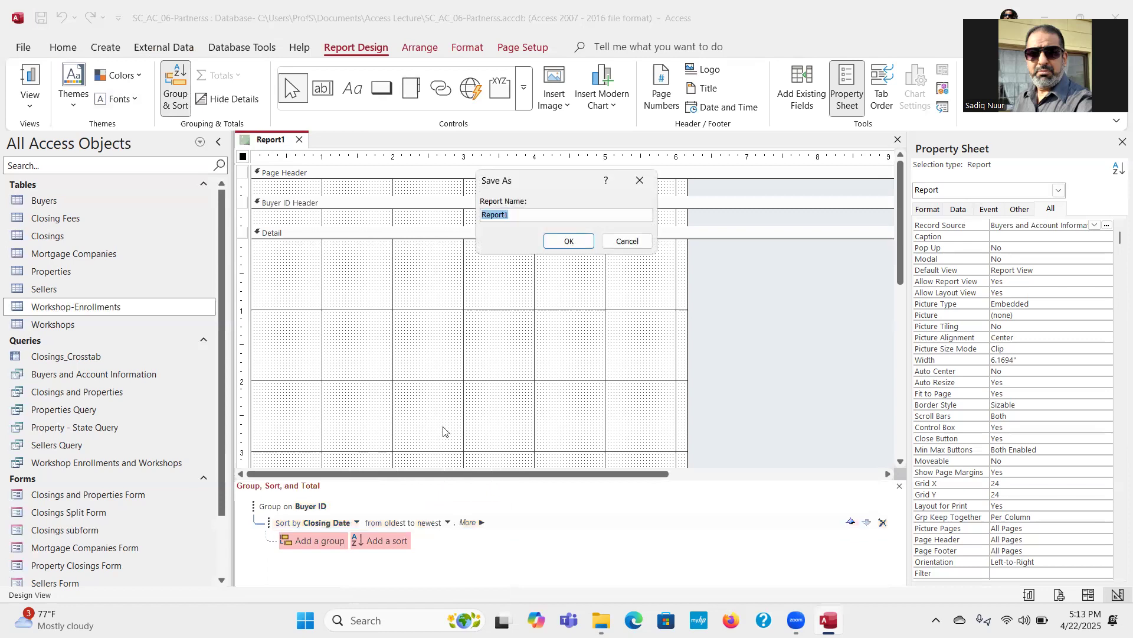
text(Buyers and Account)
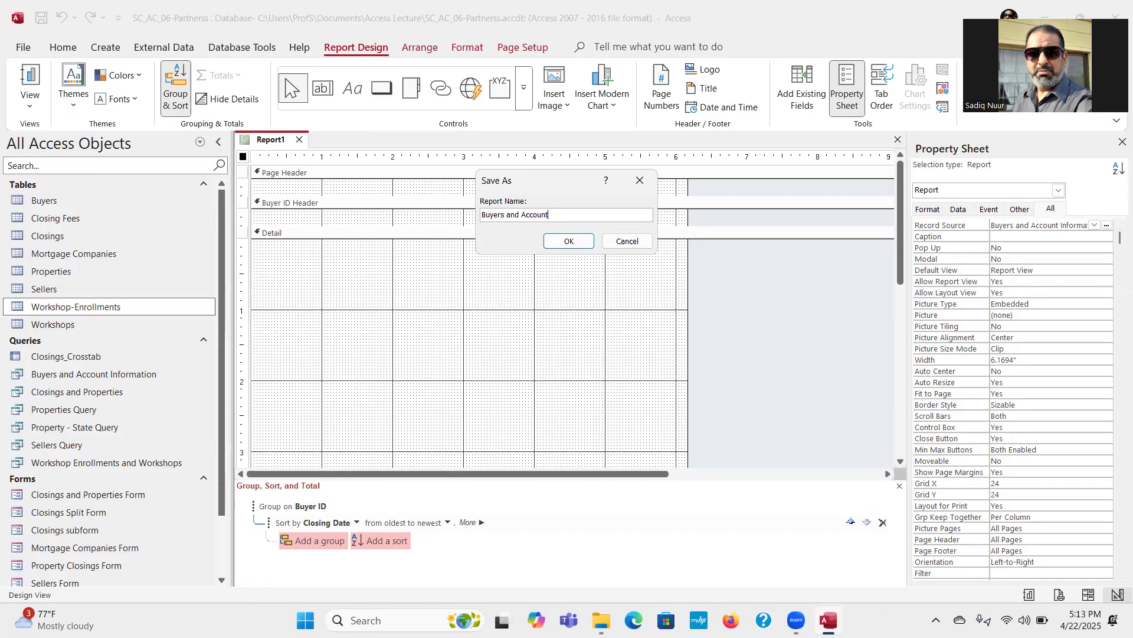
text( Informaat)
key(BackSpace)
key(BackSpace)
text(tion Summary)
text(List)
click(570, 241)
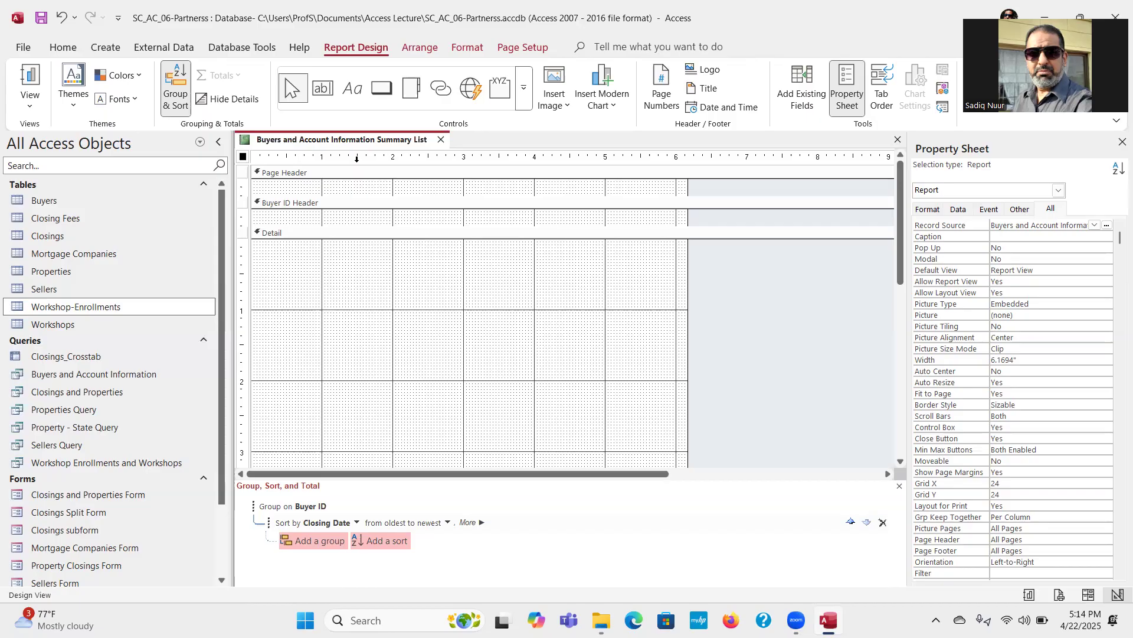
Step: Replace the property sheet with the field list and place Buyer ID and Buyer Name side by side in the Buyer ID Header
click(1117, 144)
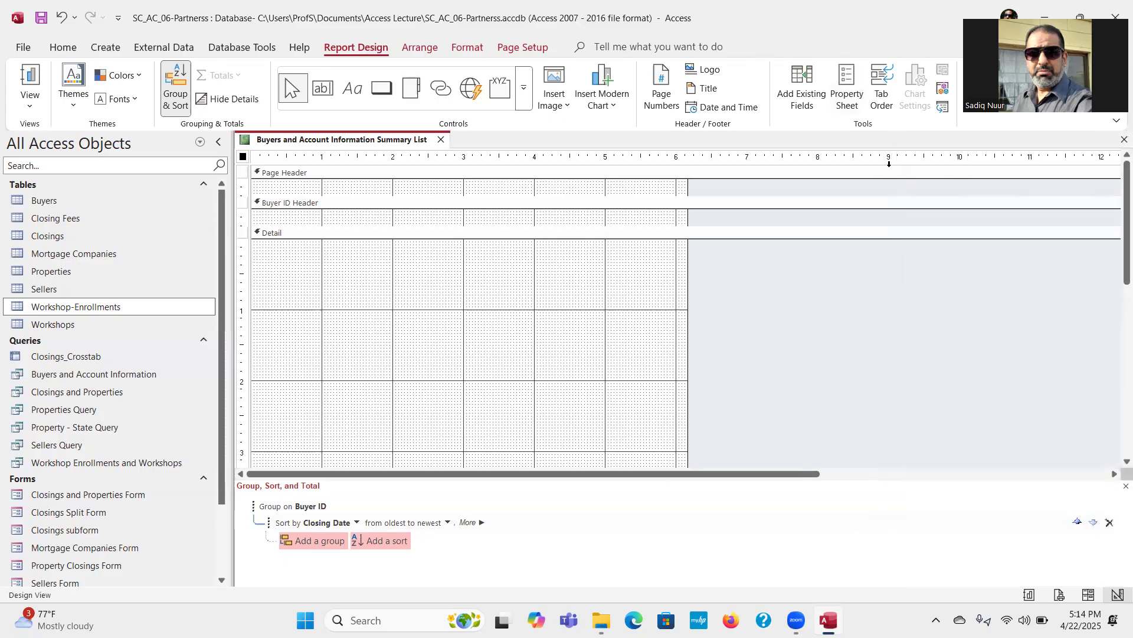
click(808, 99)
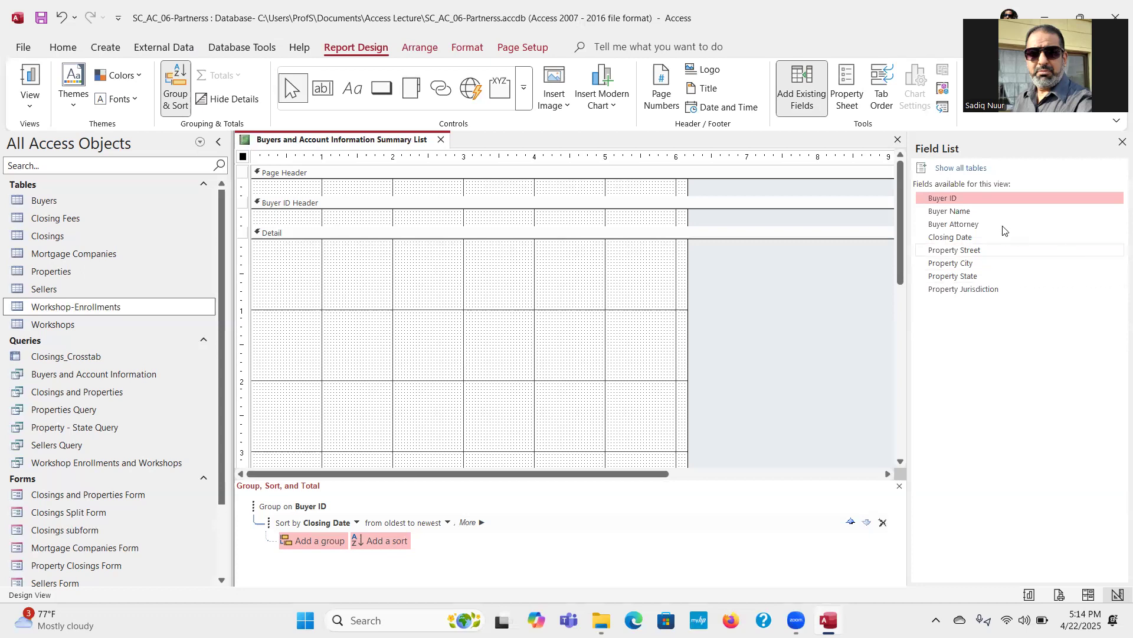
drag(954, 201, 362, 215)
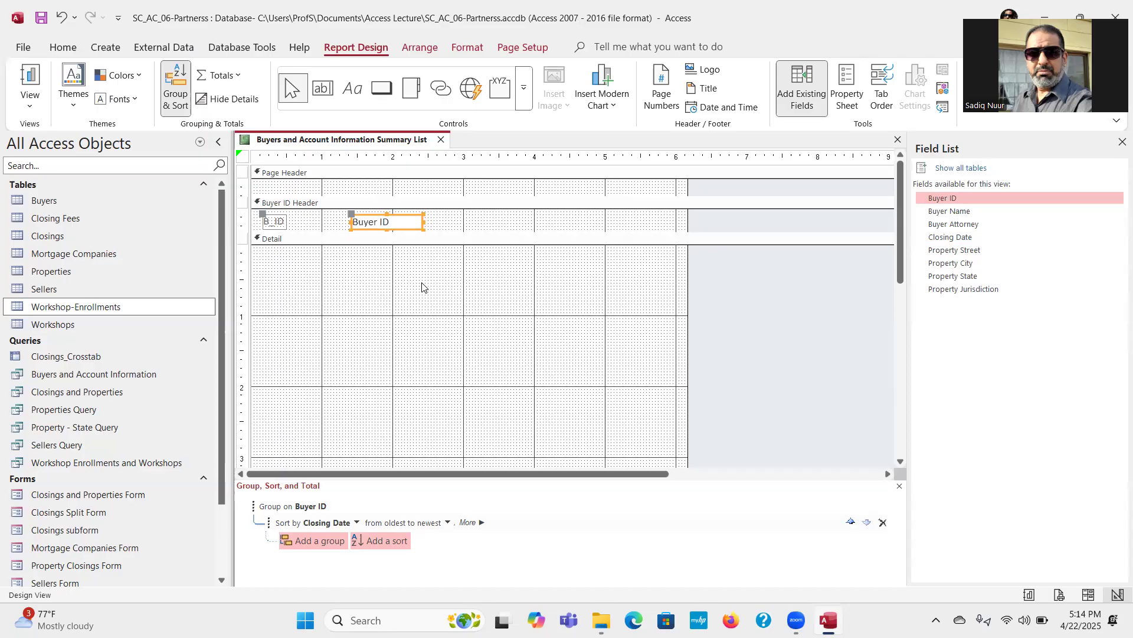
drag(939, 213, 570, 216)
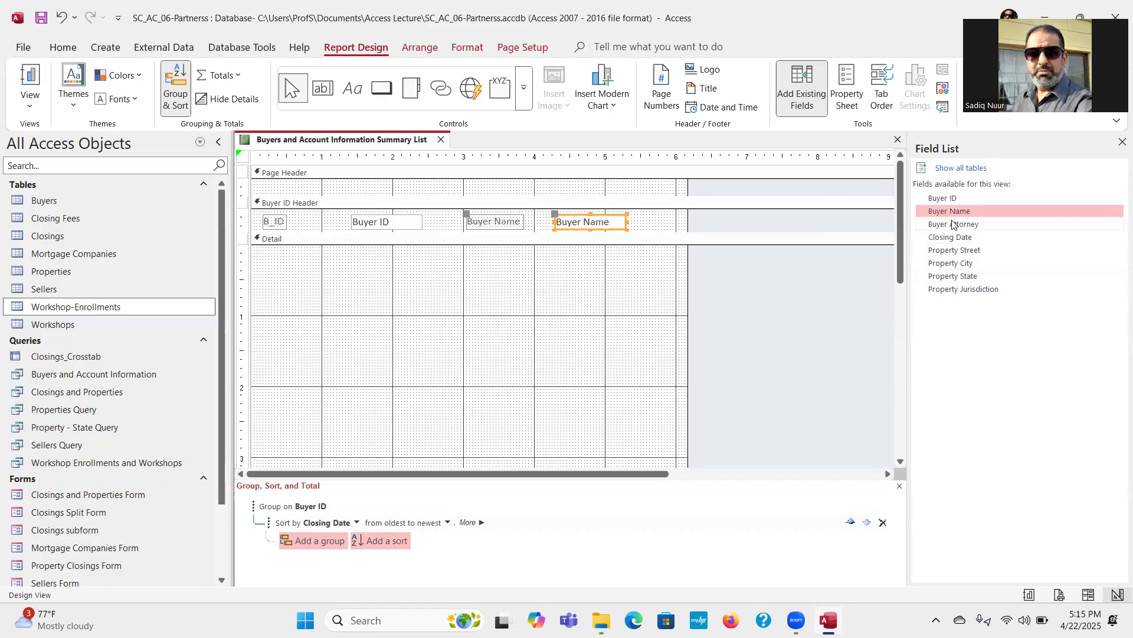
Step: Place the Property Street field in the Detail section's first row, with the Buyer Attorney field beside it
drag(955, 223, 346, 258)
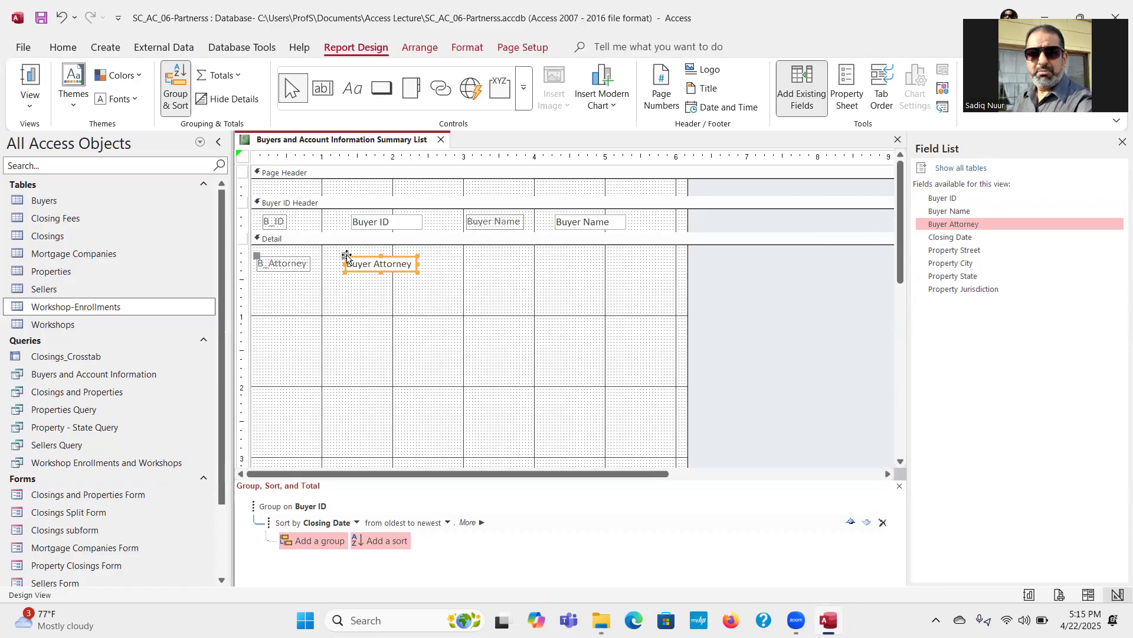
drag(378, 262, 379, 328)
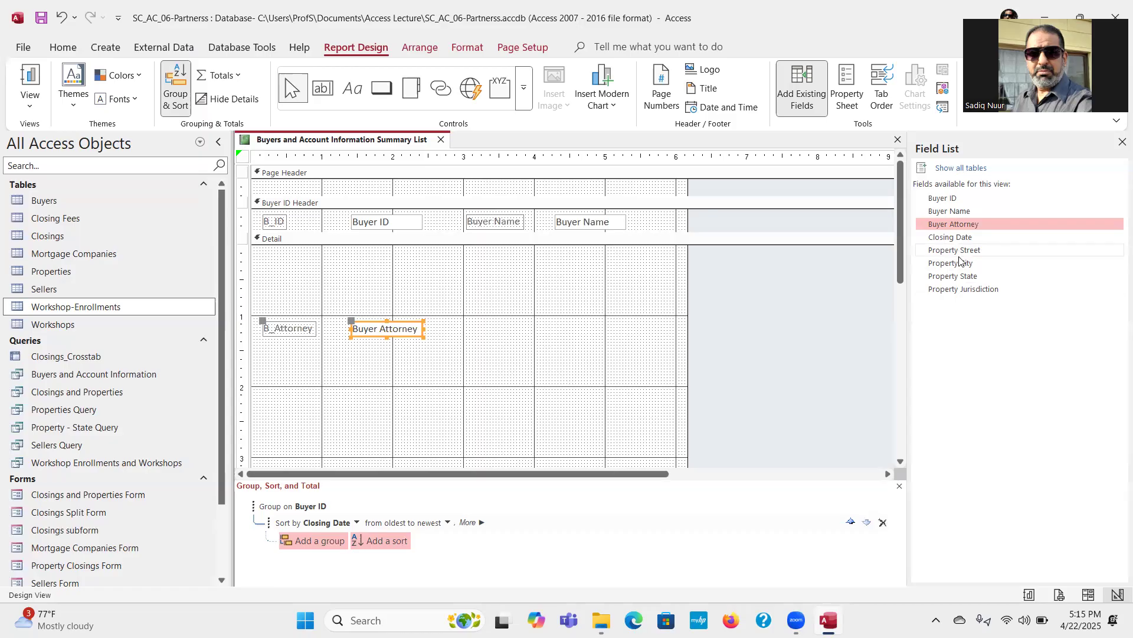
drag(966, 252, 361, 250)
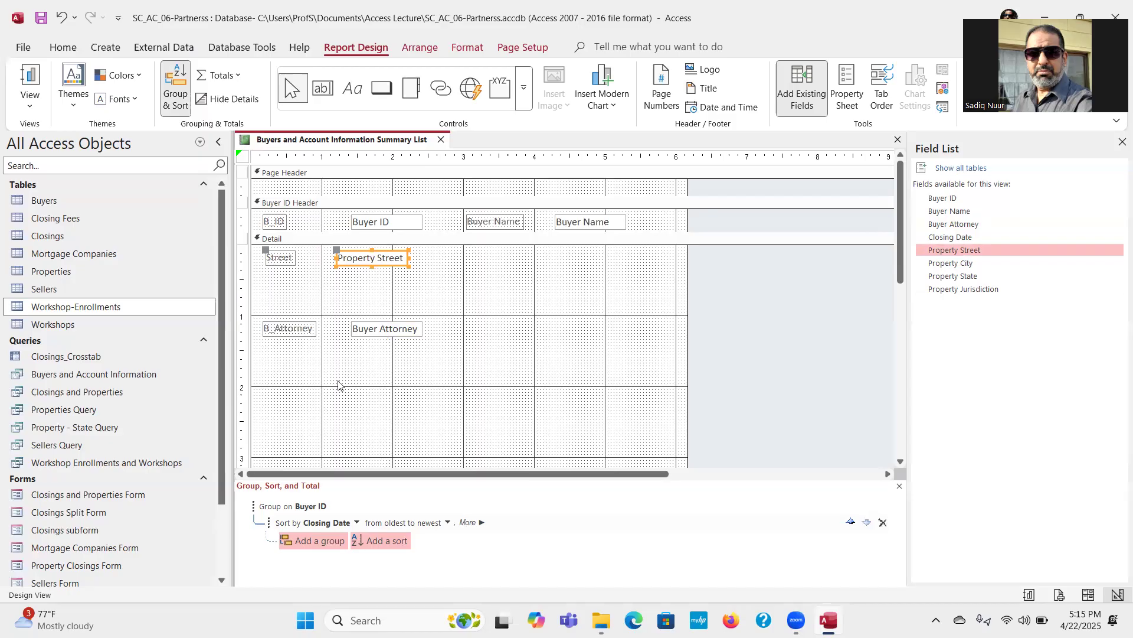
click(382, 324)
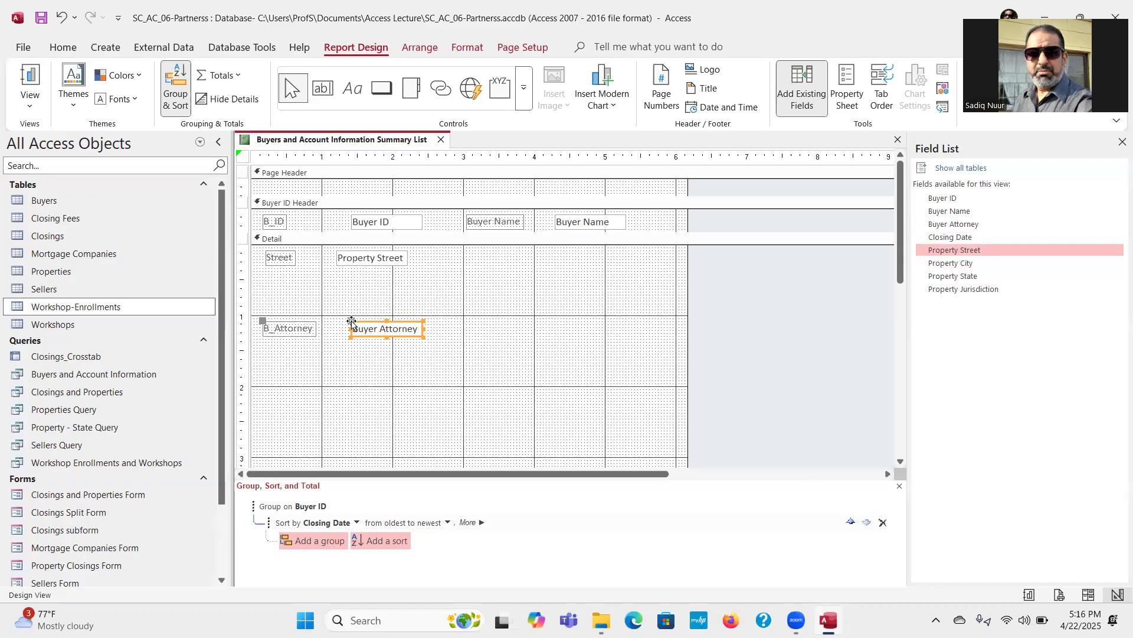
mouse_move(352, 322)
mouse_down()
mouse_move(351, 297)
mouse_move(351, 321)
mouse_up()
drag(373, 321, 539, 251)
click(464, 319)
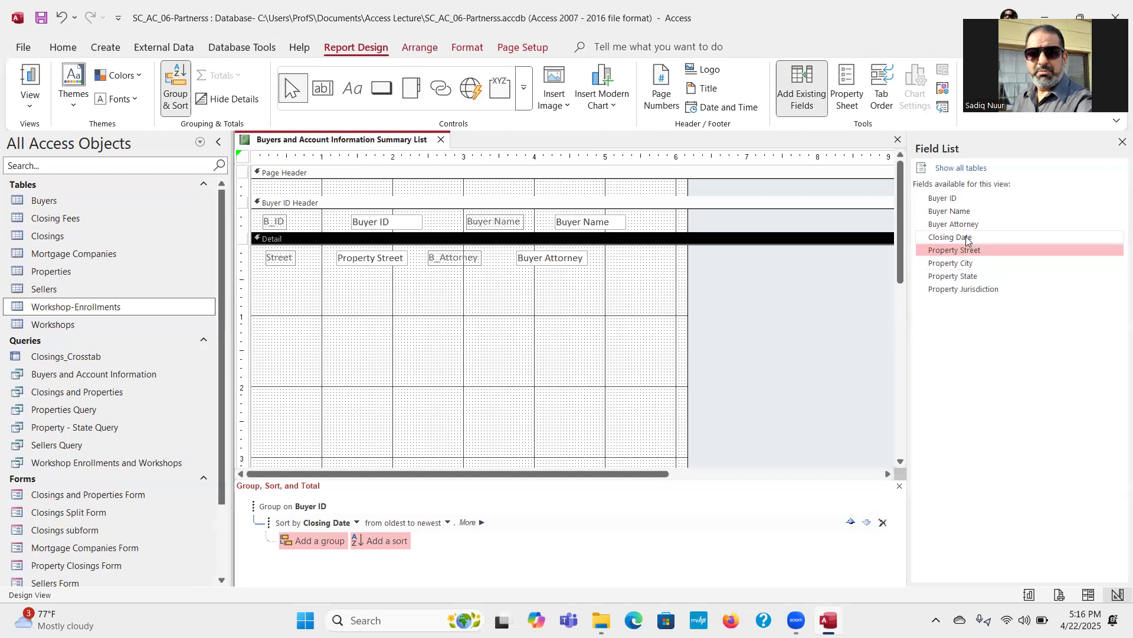
Step: Add Closing Date after Buyer Attorney in the Detail section's first row, aligned with it, and widen the report to about 7.2 inches
drag(954, 237, 662, 257)
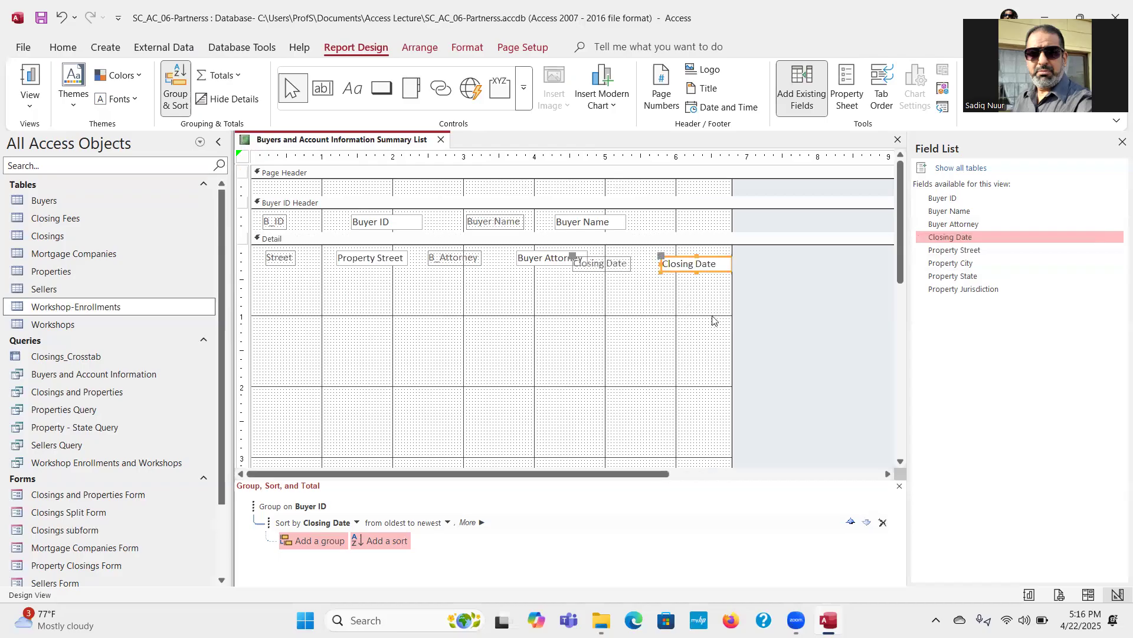
drag(732, 321, 758, 322)
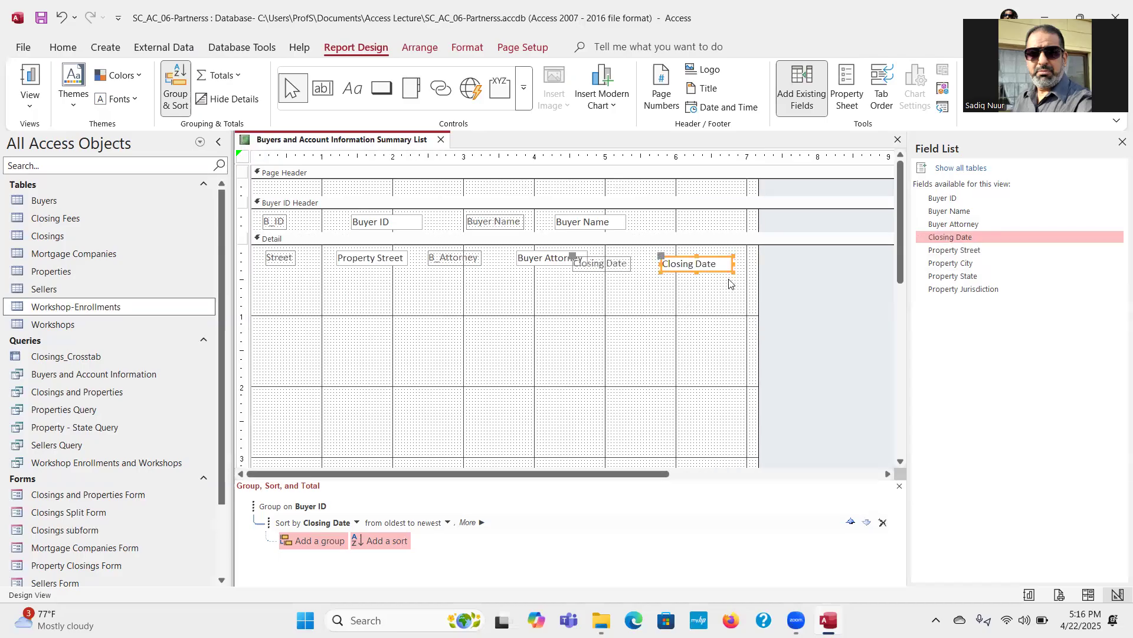
click(684, 255)
mouse_move(684, 255)
mouse_down()
mouse_move(712, 249)
mouse_move(702, 251)
mouse_up()
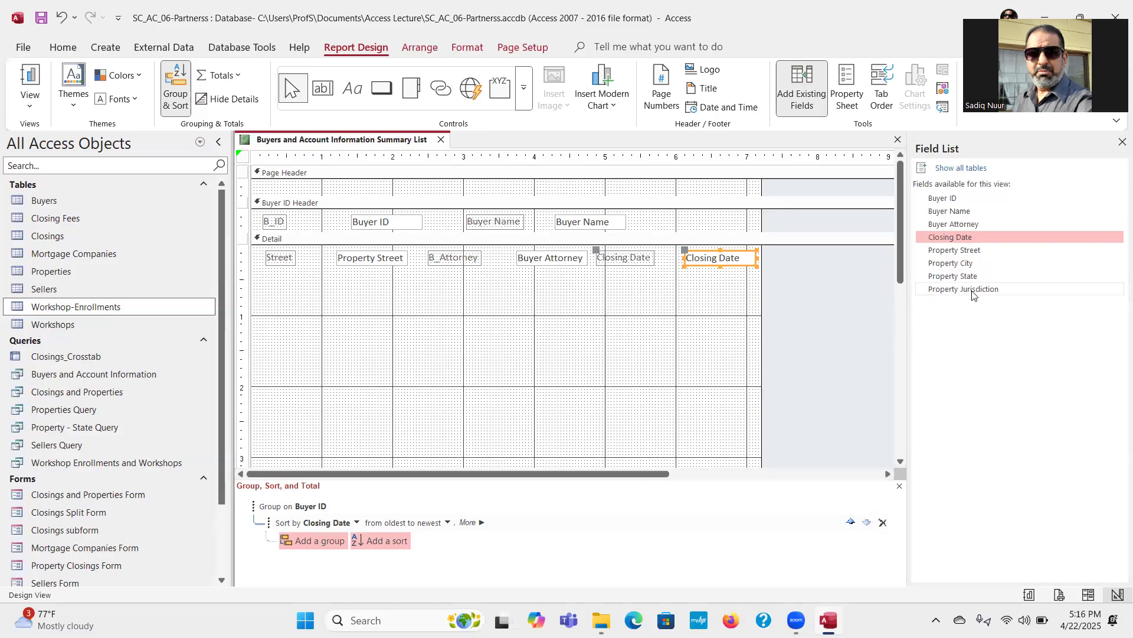
Step: Add Property Jurisdiction below Property Street in the Detail section and align its label and text box with the row above
drag(970, 294, 338, 277)
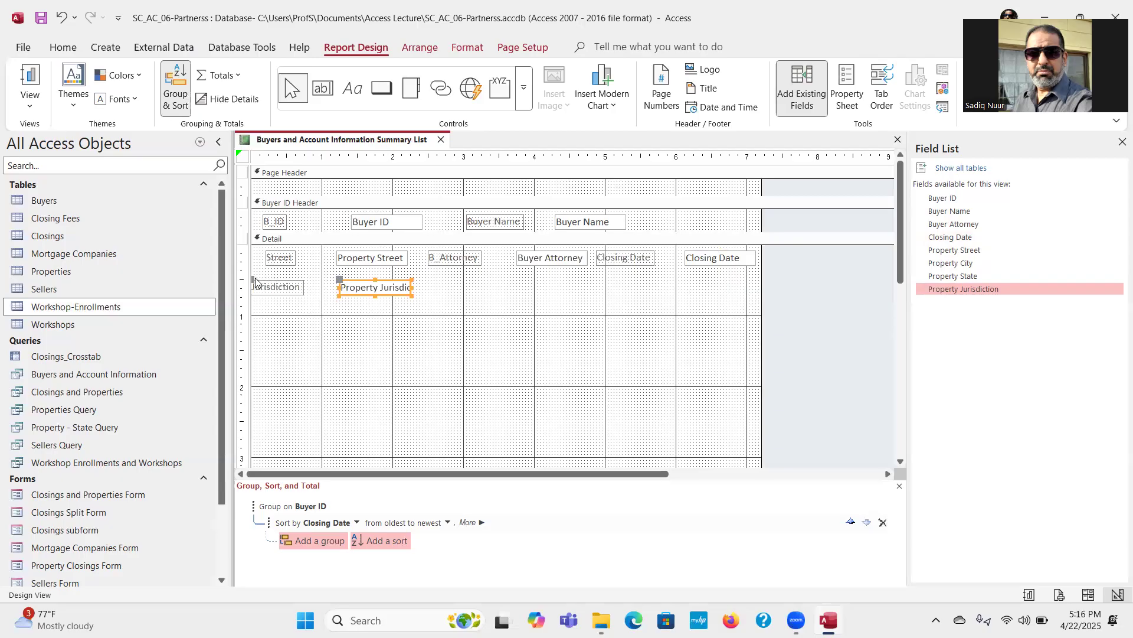
drag(255, 282, 265, 281)
click(273, 318)
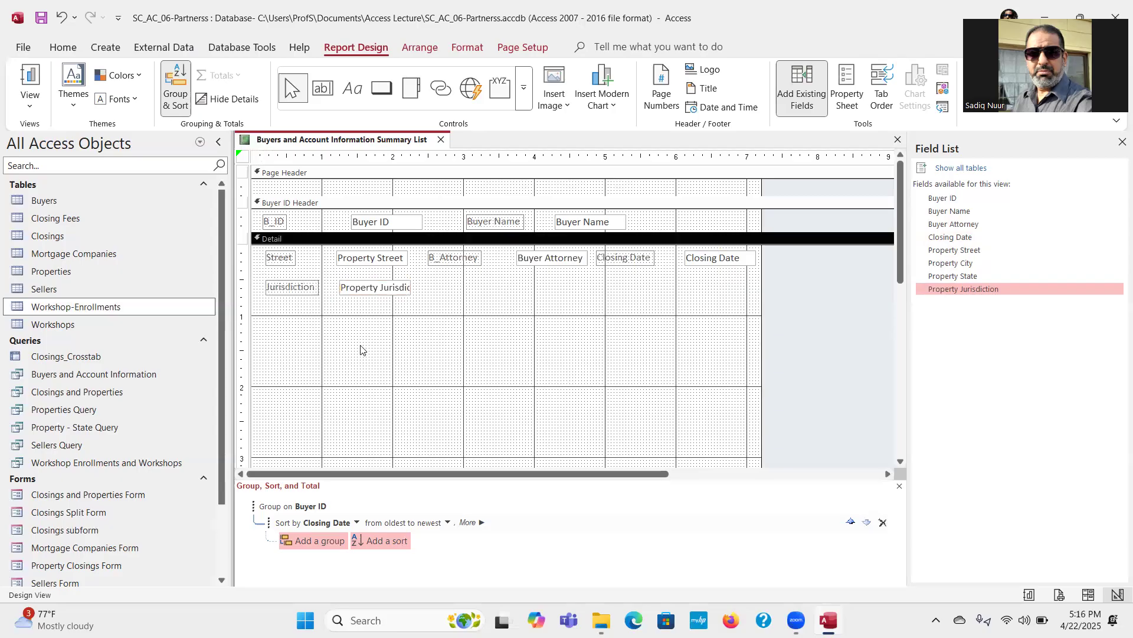
click(362, 293)
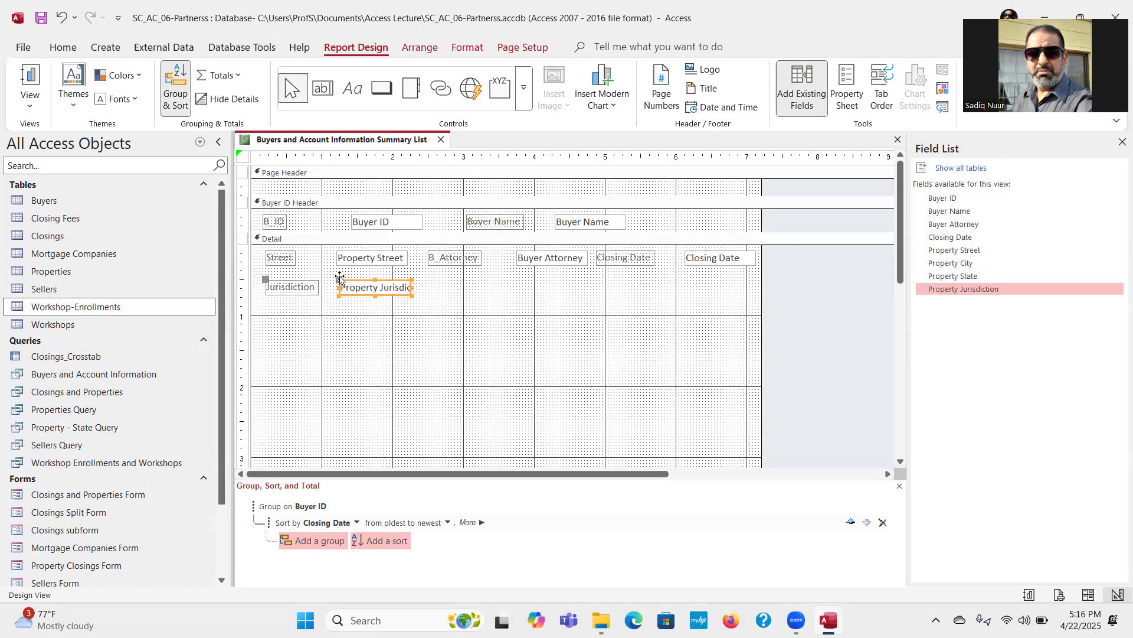
drag(339, 279, 336, 278)
click(367, 336)
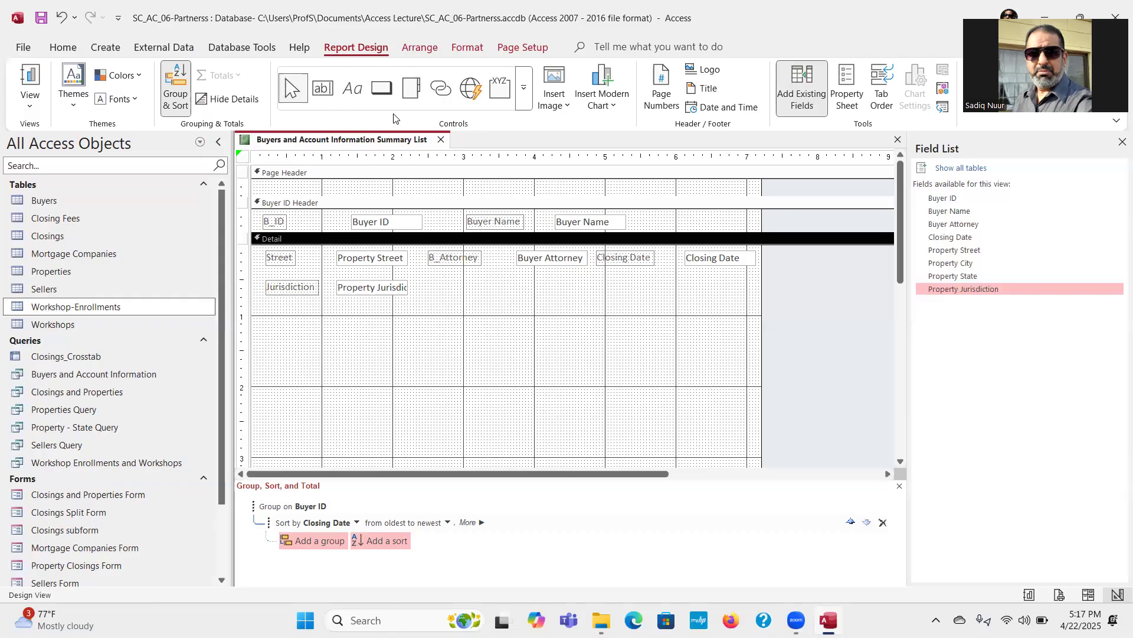
Step: Add an unbound text box about 2 inches wide after Property Jurisdiction in the Detail section, aligning its label under B_Attorney
click(321, 90)
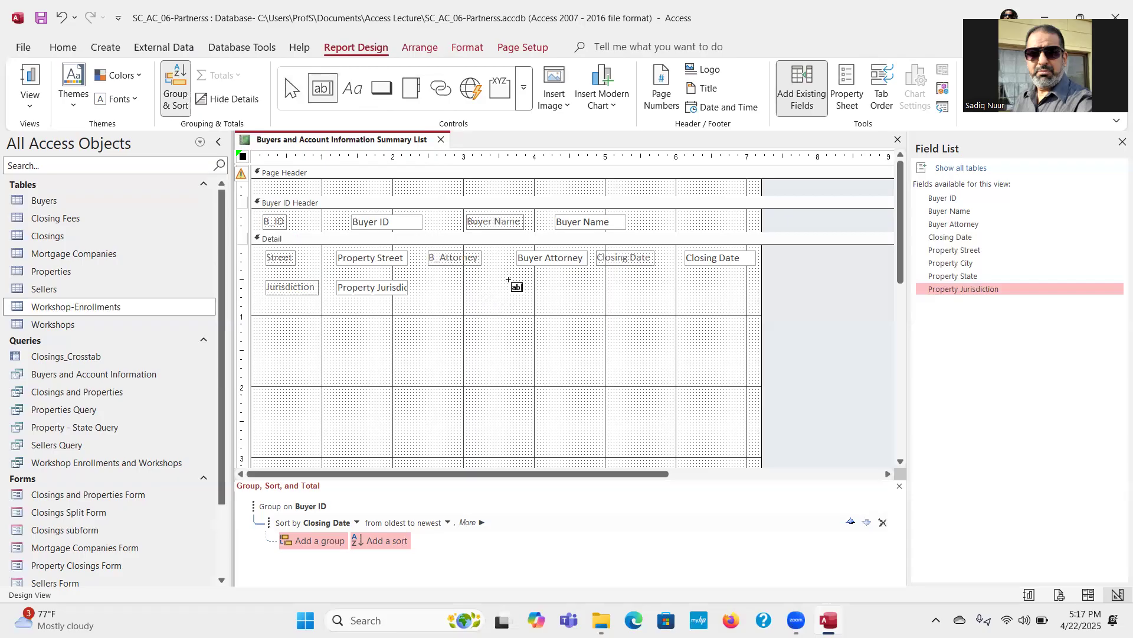
drag(508, 280, 651, 300)
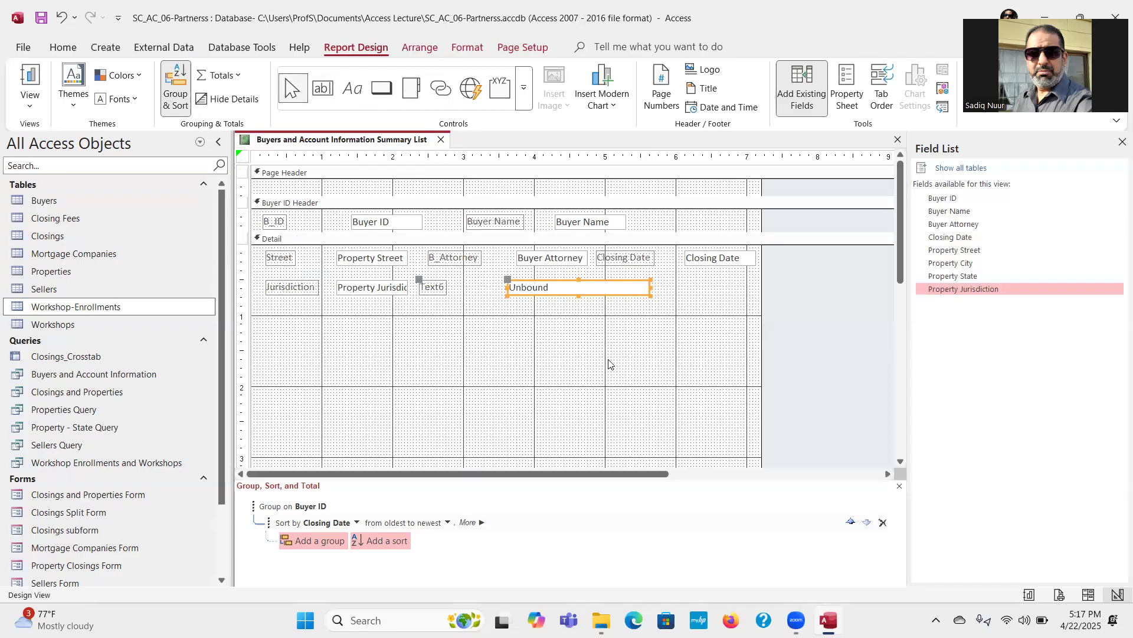
click(429, 281)
drag(429, 278, 426, 279)
Step: Enter the expression =[Property City] & ' ' & [Property State] in the unbound text box
click(555, 288)
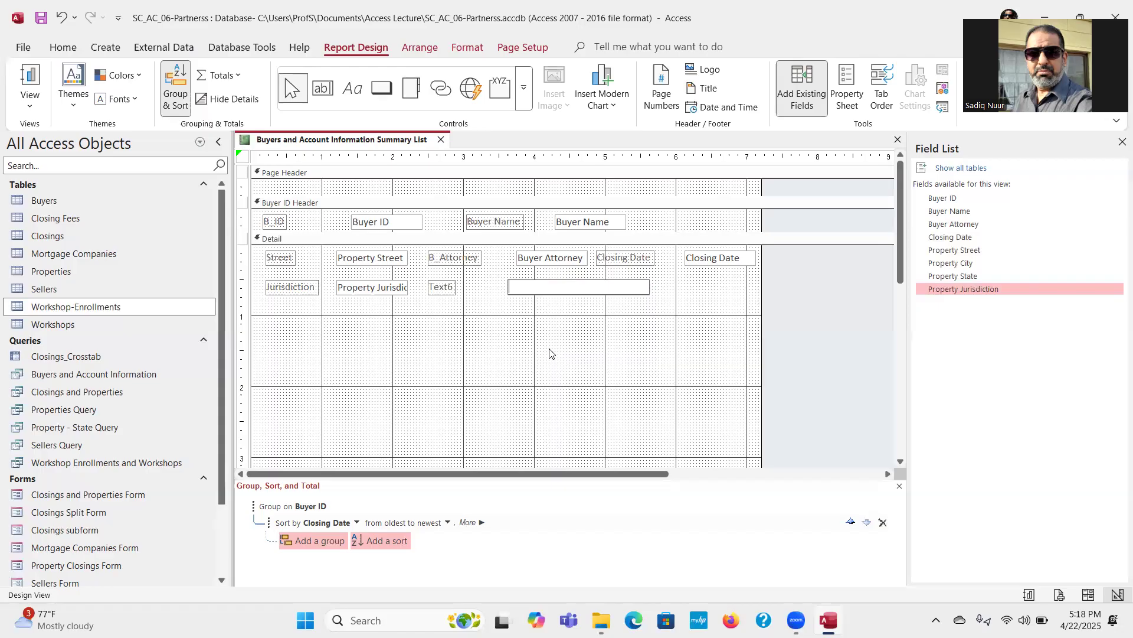
text(=[Property City])
text(&)
text(& [Propert)
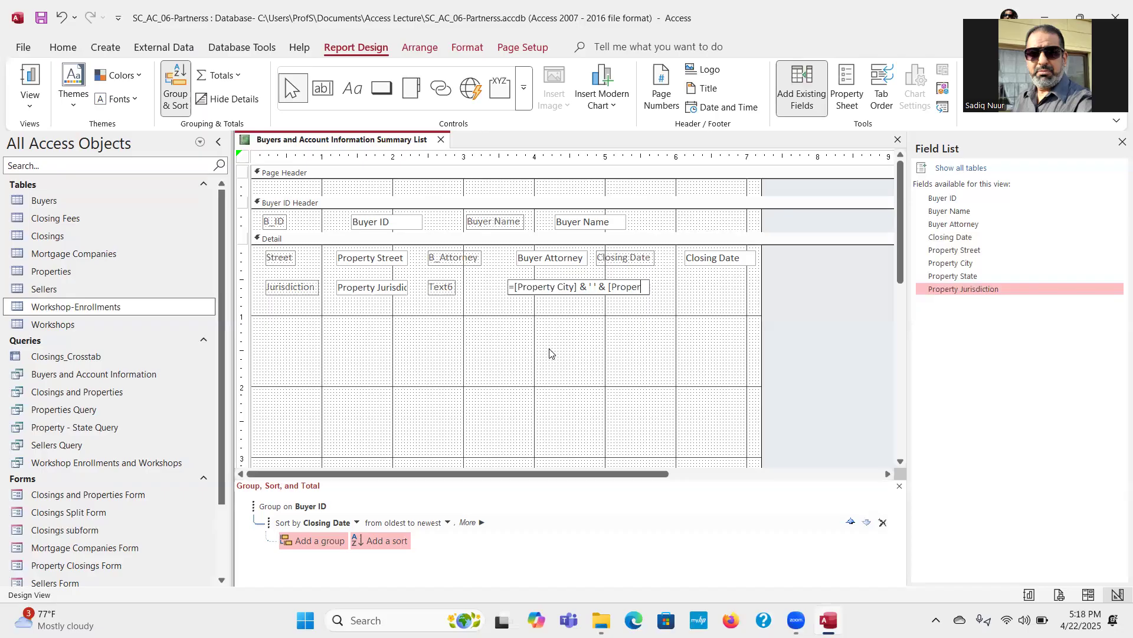
key(BackSpace)
text(ty )
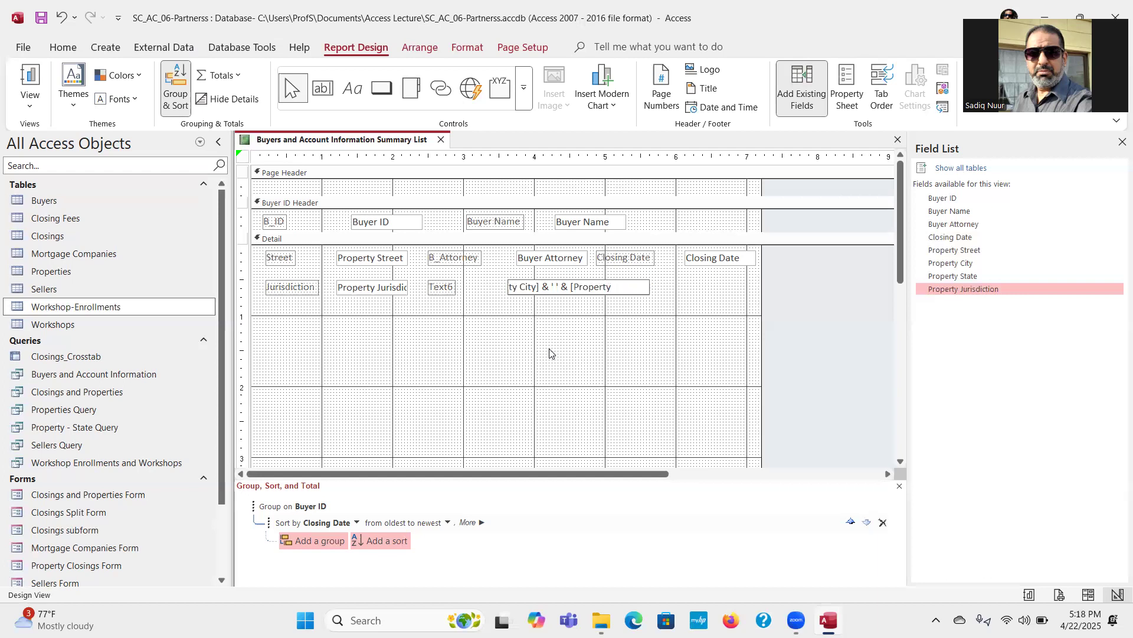
text(State])
click(591, 360)
Step: Widen the city and state expression text box to about 2.9 inches and save the report
click(643, 286)
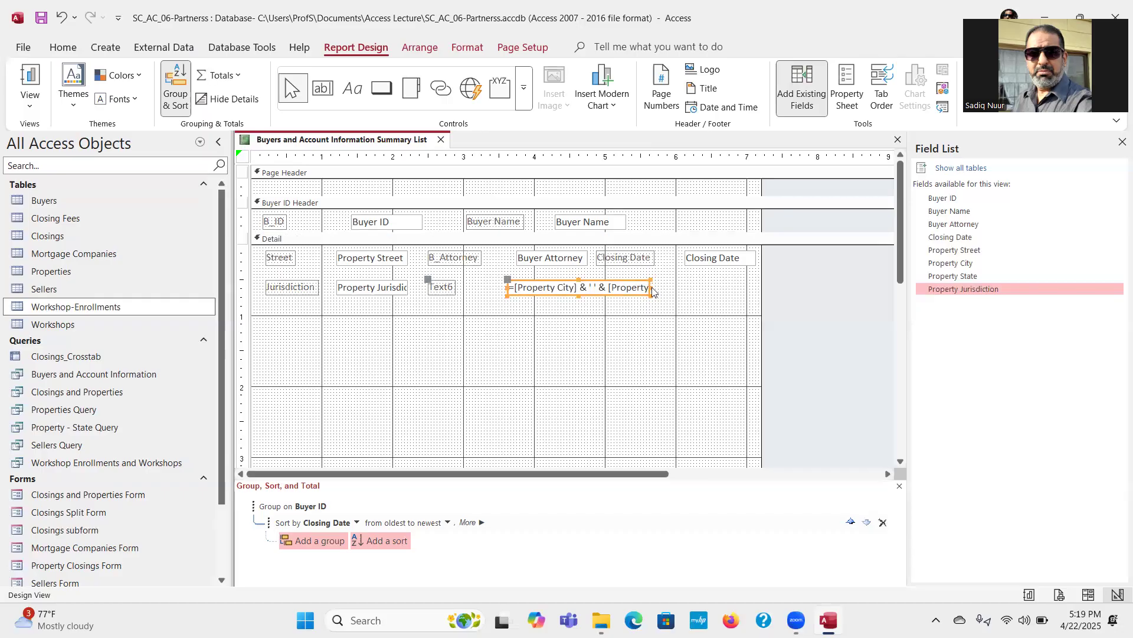
drag(651, 286, 716, 286)
click(664, 348)
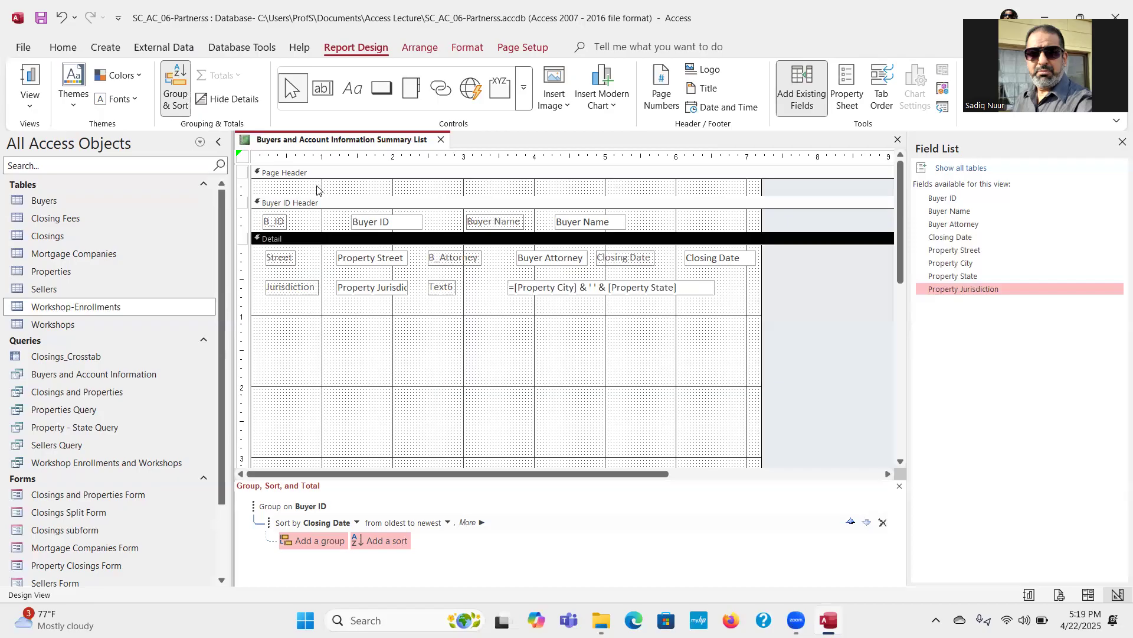
click(42, 25)
Step: Change the B_ID label in the Buyer ID Header to Buyer ID Number
double_click(273, 222)
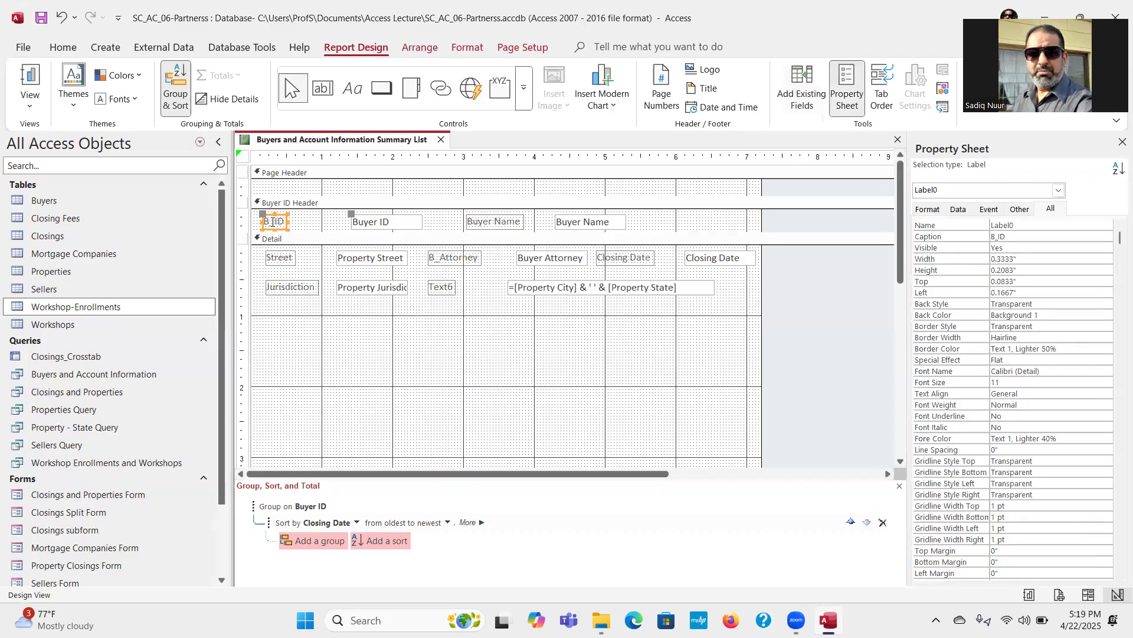
double_click(275, 222)
text(Buyer ID Number)
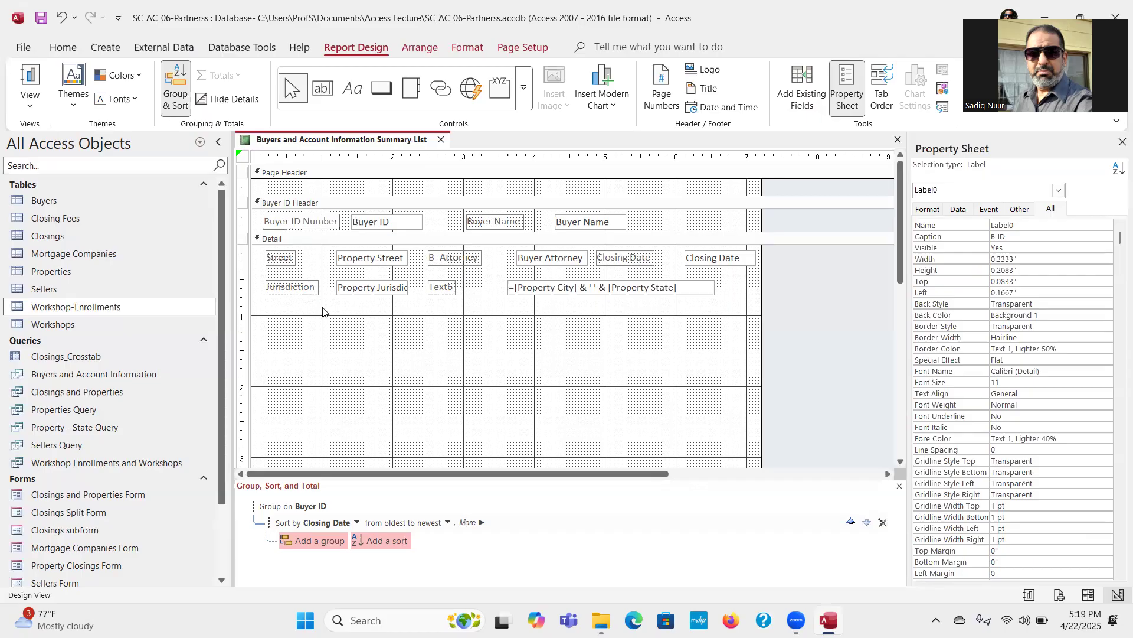
click(458, 362)
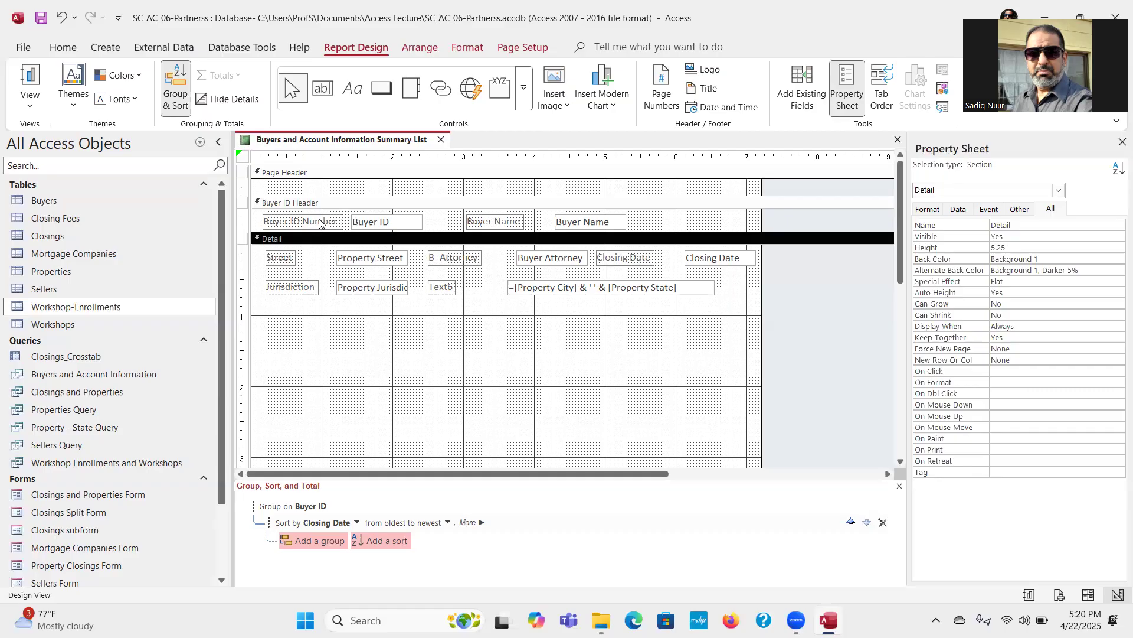
Step: Change the caption of the city and state text box's label to Property Location
click(443, 289)
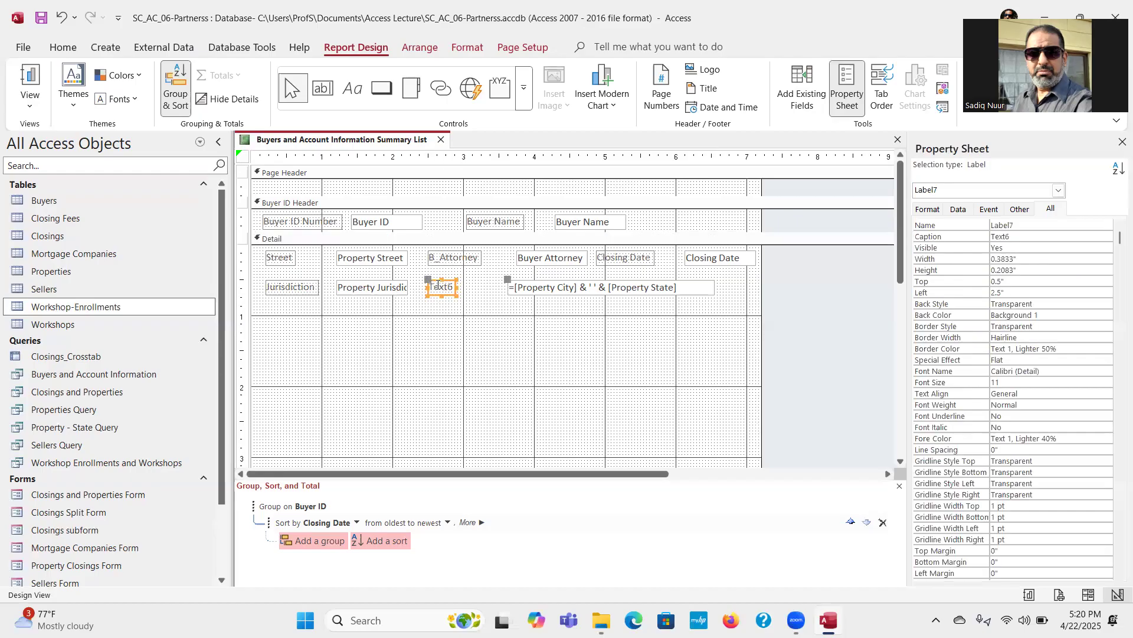
double_click(432, 287)
text(Property)
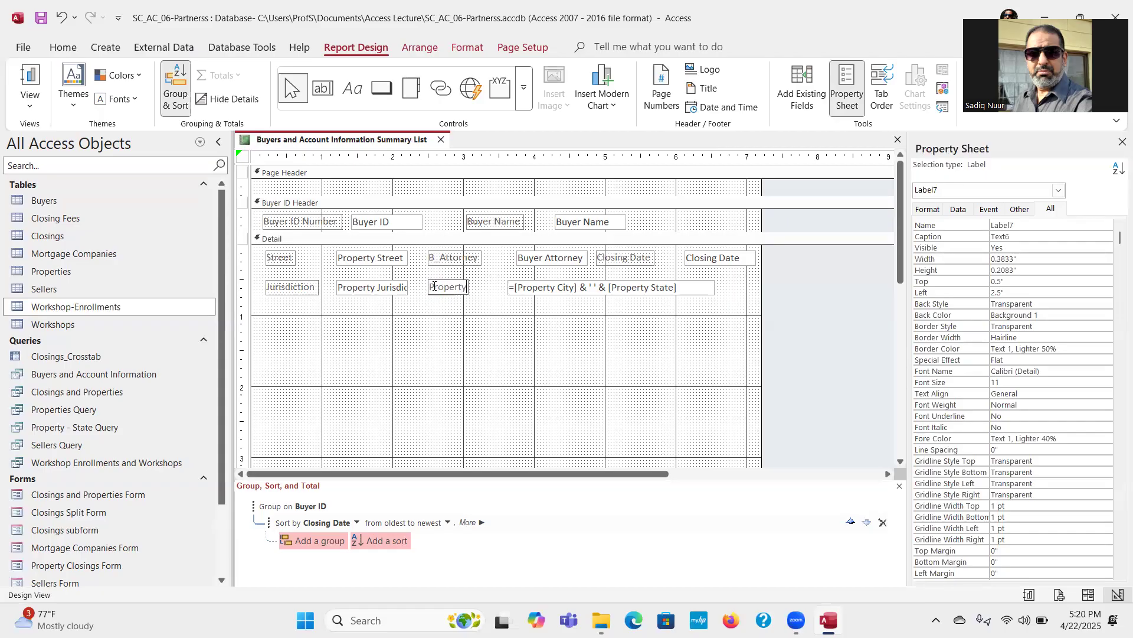
text( Location)
click(494, 364)
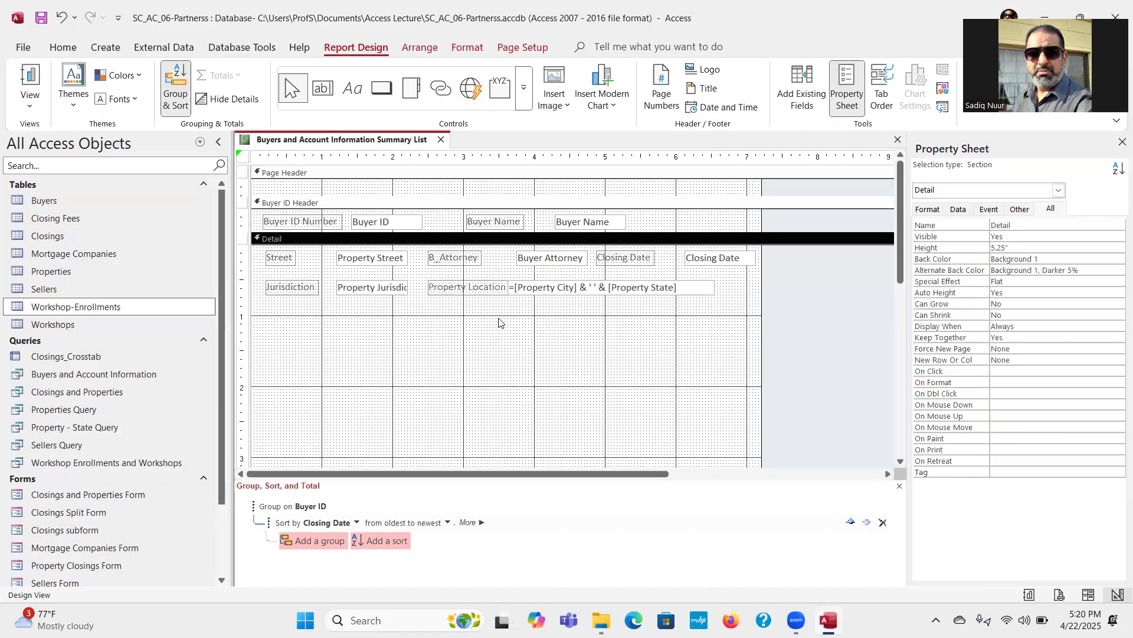
Step: Shift the city and state text box right to about 3.75 inches, leaving a gap after the Property Location label
click(541, 293)
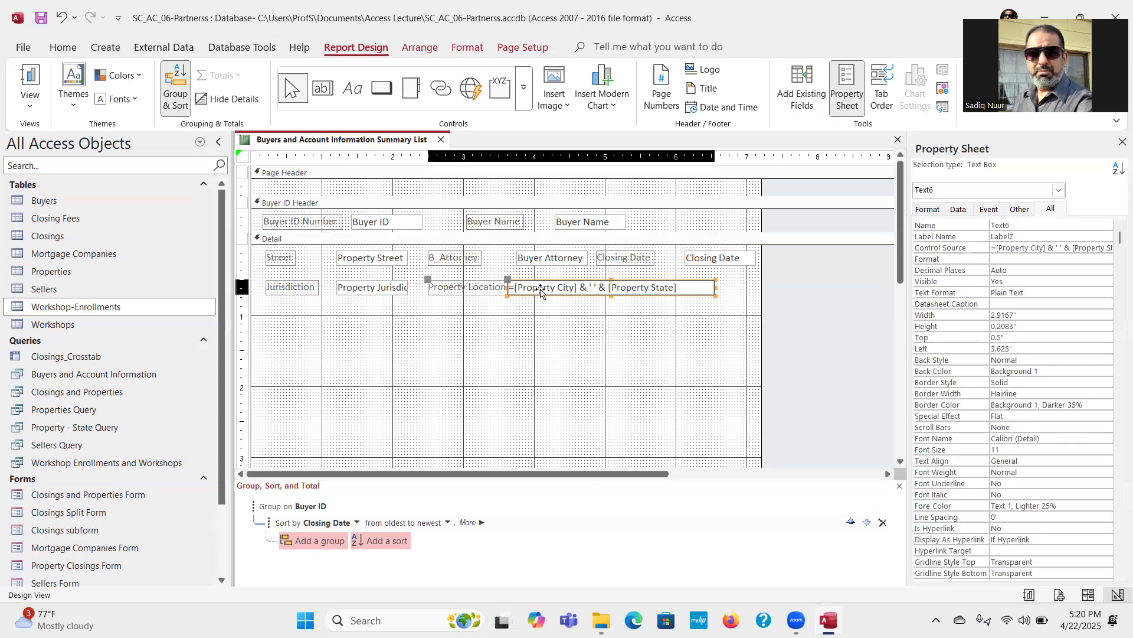
drag(507, 279, 517, 284)
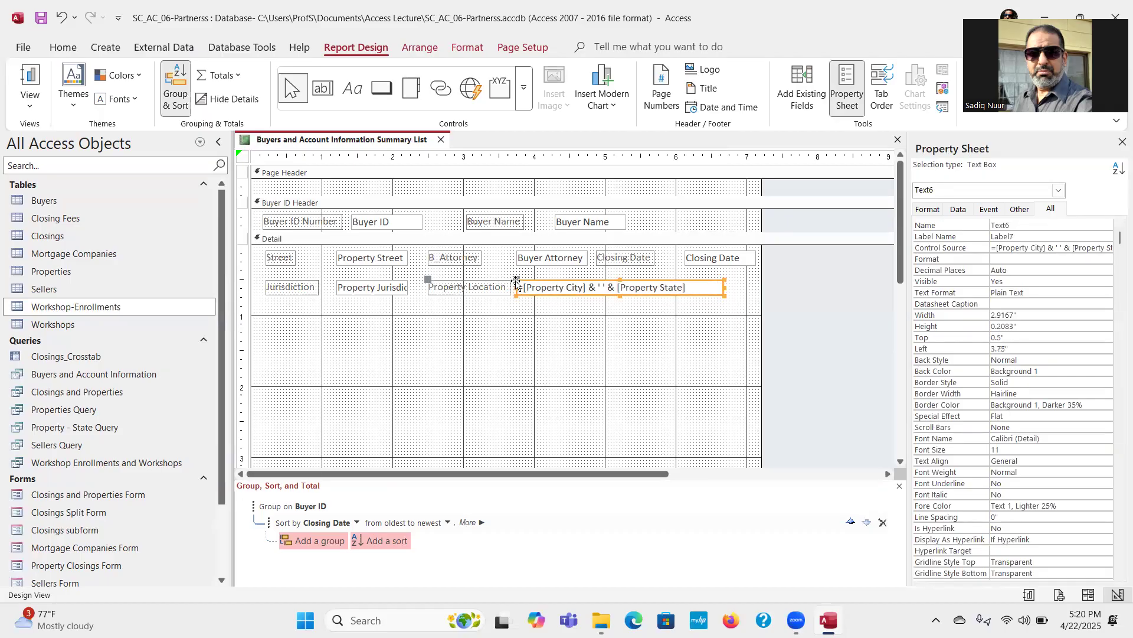
click(524, 334)
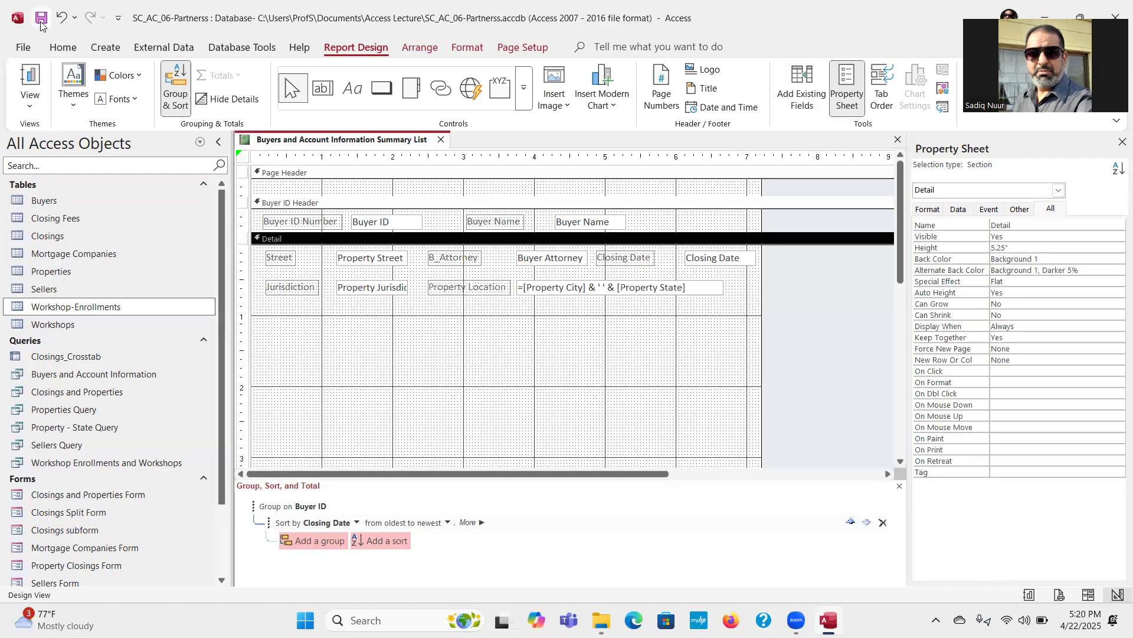
key(ctrl)
key(ctrl)
key(ctrl)
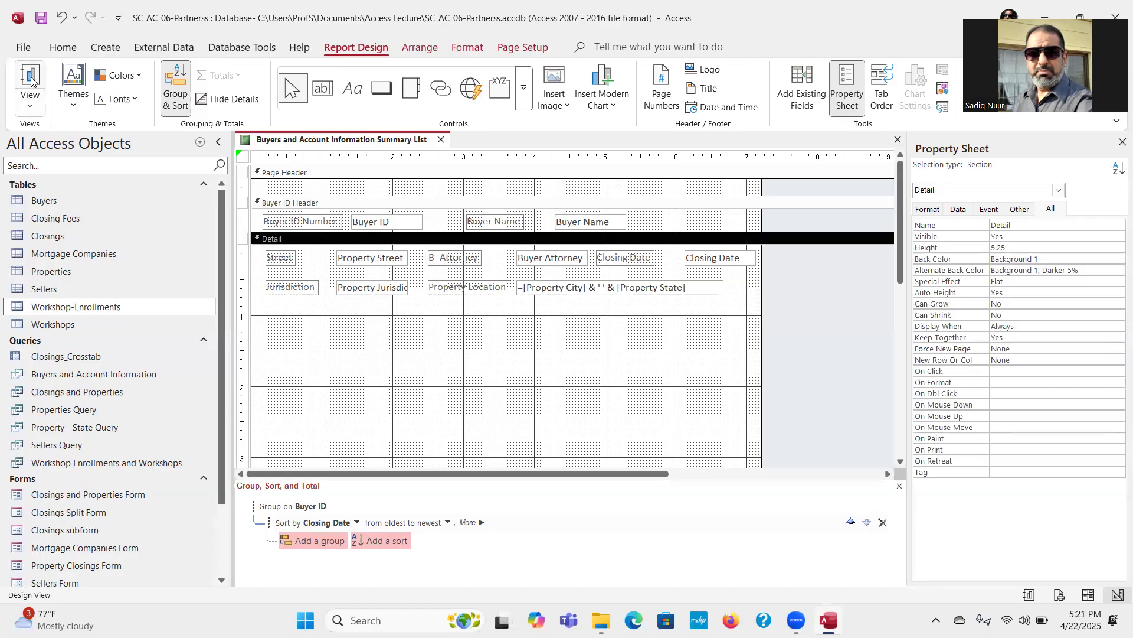
Step: Check the report's layout in Report View, then return to Design View
click(33, 107)
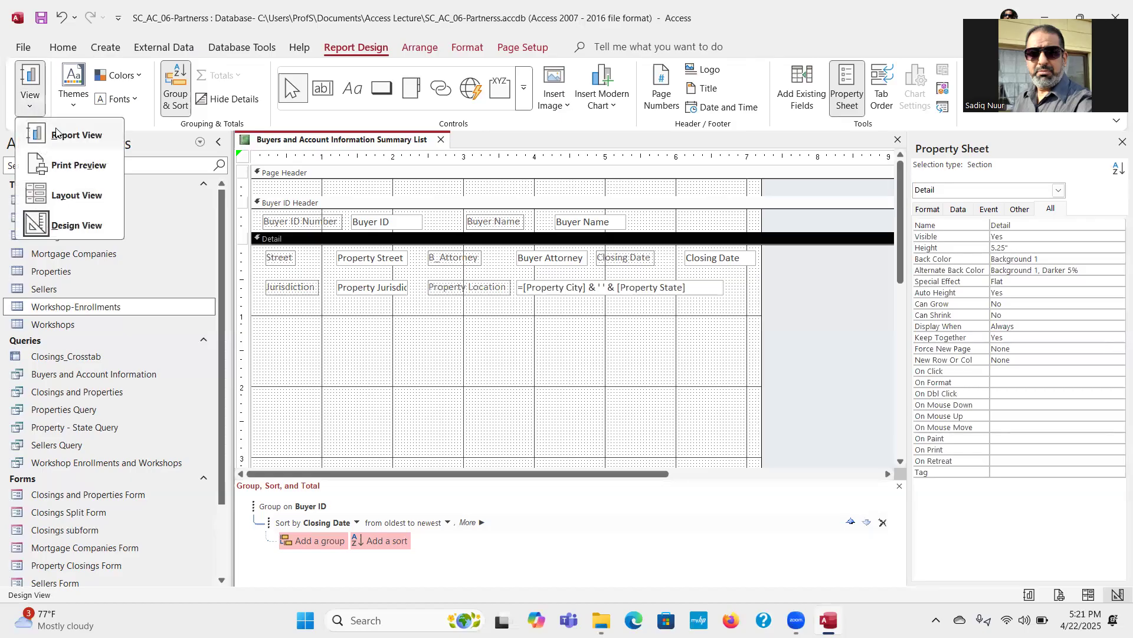
click(75, 136)
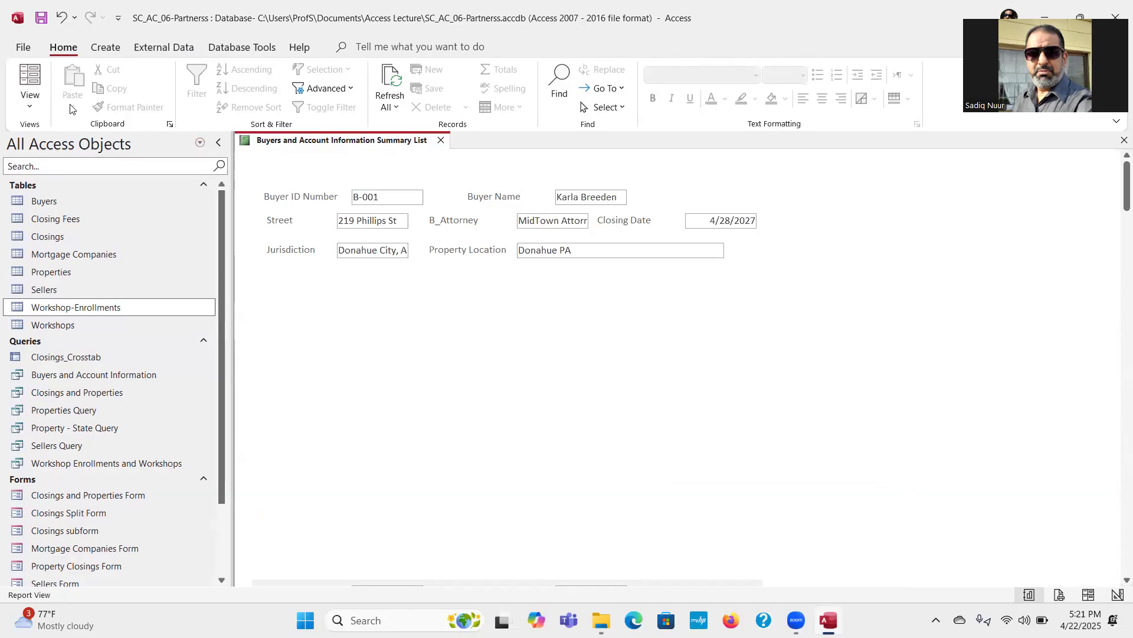
click(30, 107)
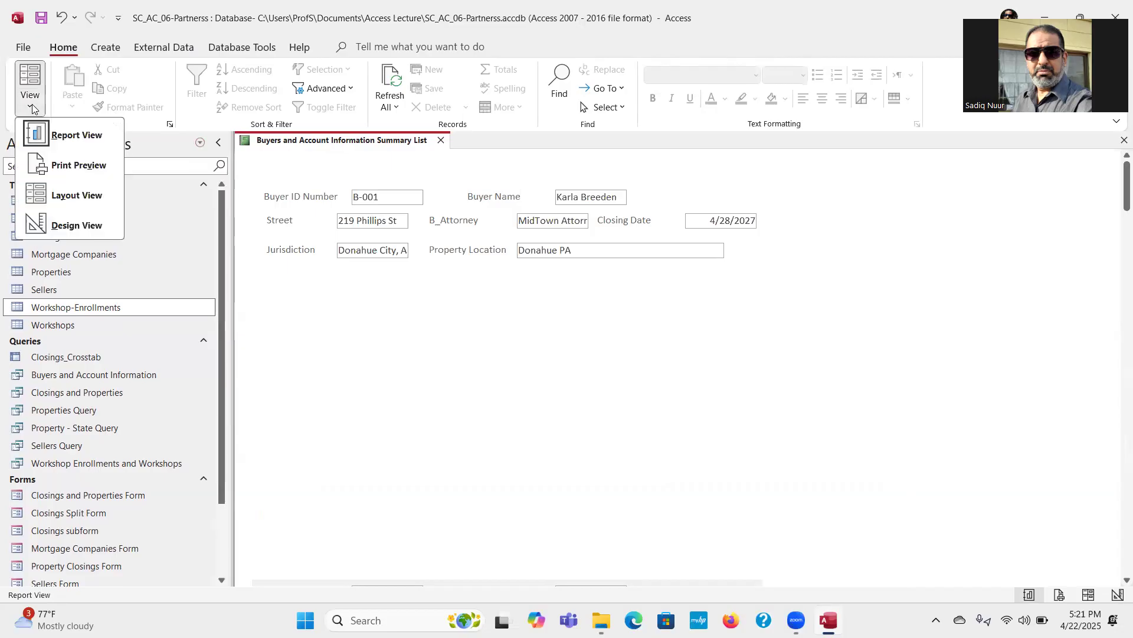
click(78, 227)
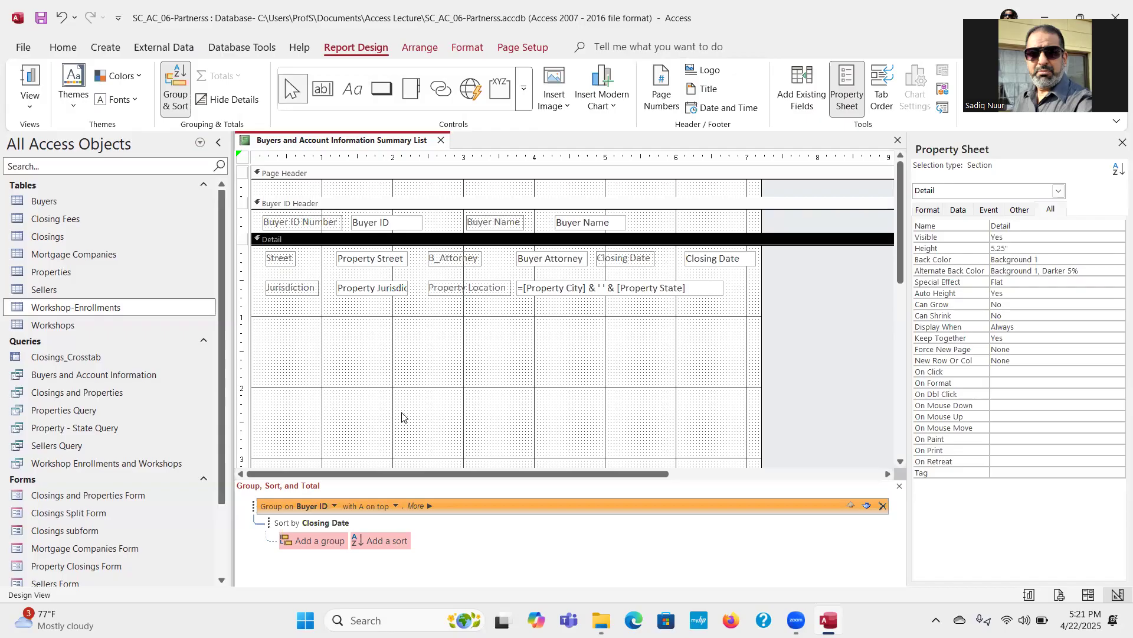
Step: Select the Closing Date text box in the Detail section
click(712, 258)
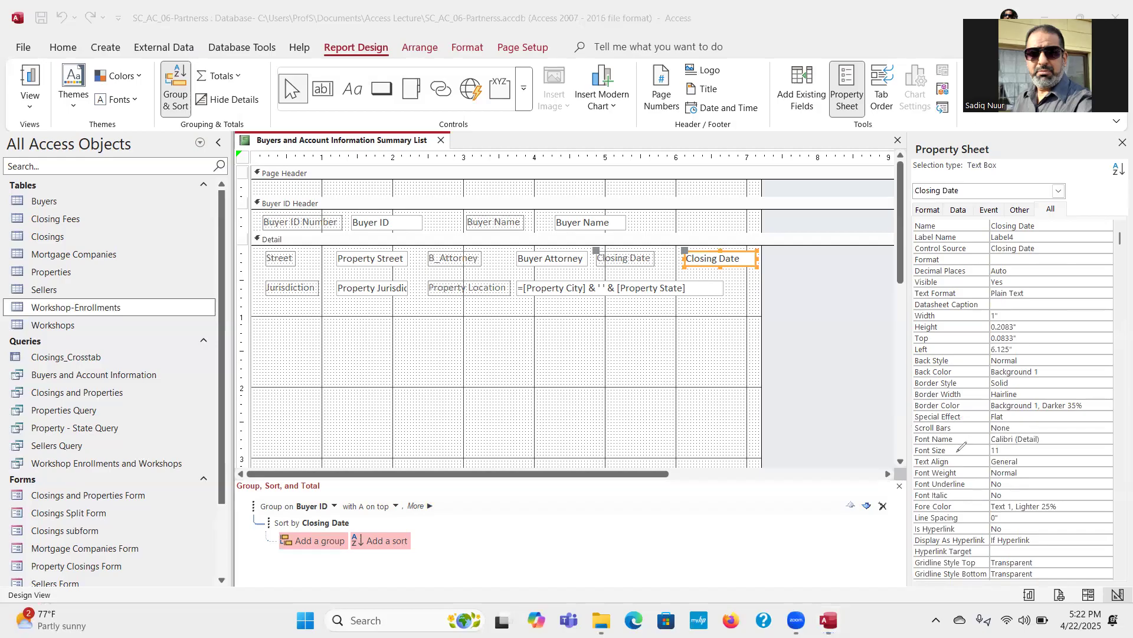
mouse_move(957, 453)
mouse_down()
mouse_move(917, 452)
mouse_move(915, 466)
mouse_move(1034, 468)
mouse_move(1024, 447)
mouse_move(949, 448)
mouse_up()
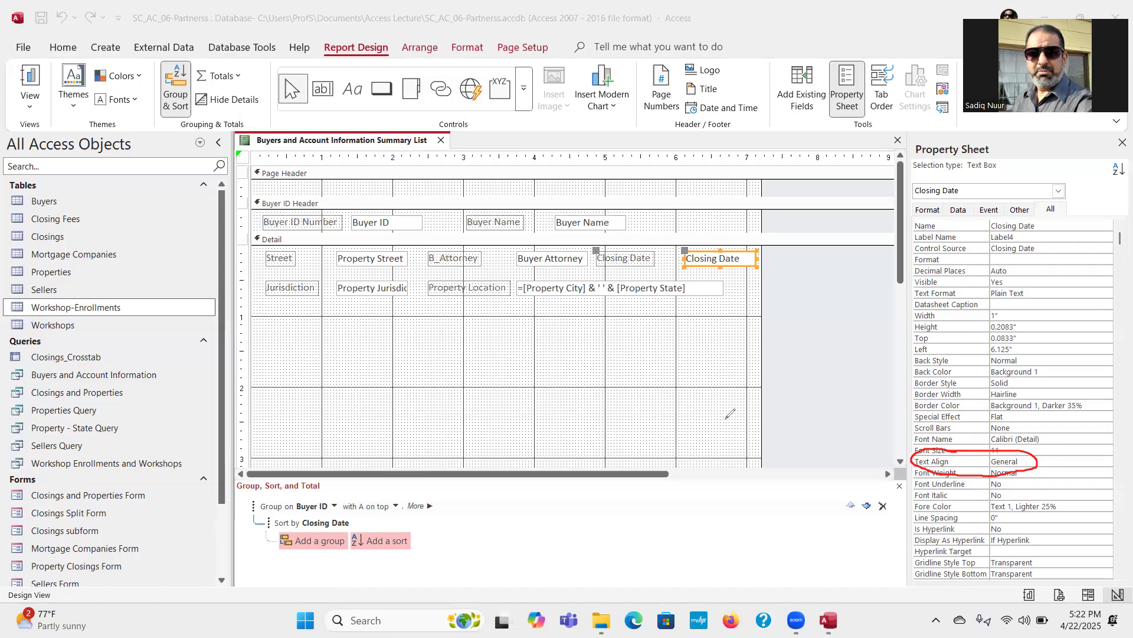
mouse_move(1079, 192)
mouse_down()
mouse_move(1044, 189)
mouse_move(1044, 215)
mouse_move(1084, 202)
mouse_move(1071, 189)
mouse_up()
mouse_move(994, 138)
mouse_down()
mouse_move(919, 136)
mouse_move(921, 164)
mouse_up()
drag(1000, 157, 996, 136)
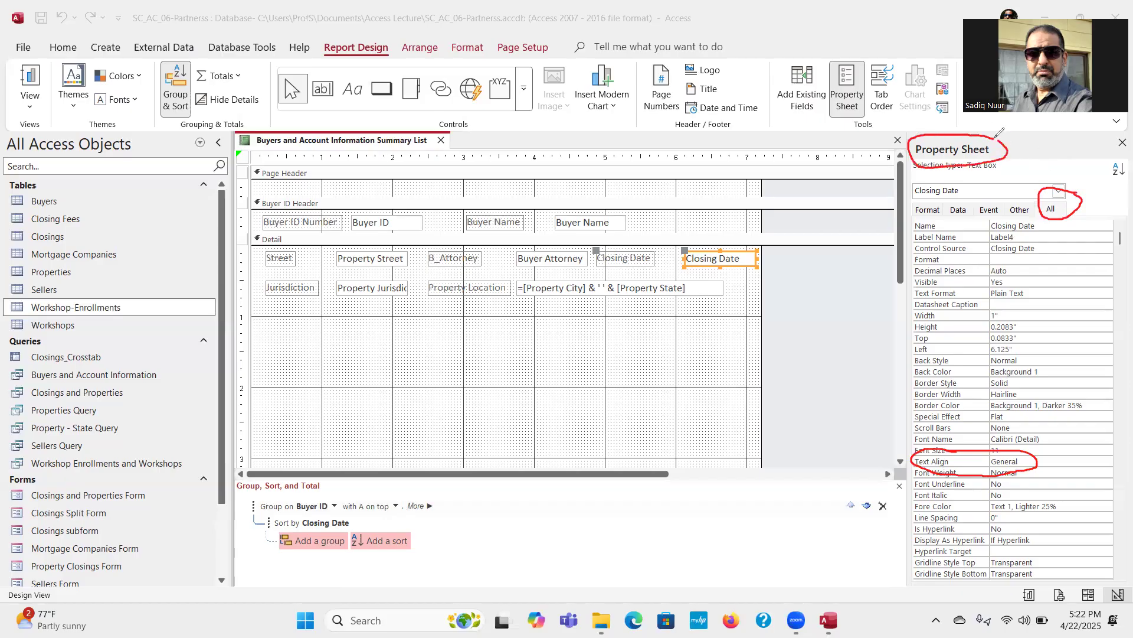
click(846, 191)
mouse_move(845, 191)
mouse_down()
mouse_move(845, 125)
mouse_move(835, 133)
mouse_move(854, 135)
mouse_up()
click(81, 493)
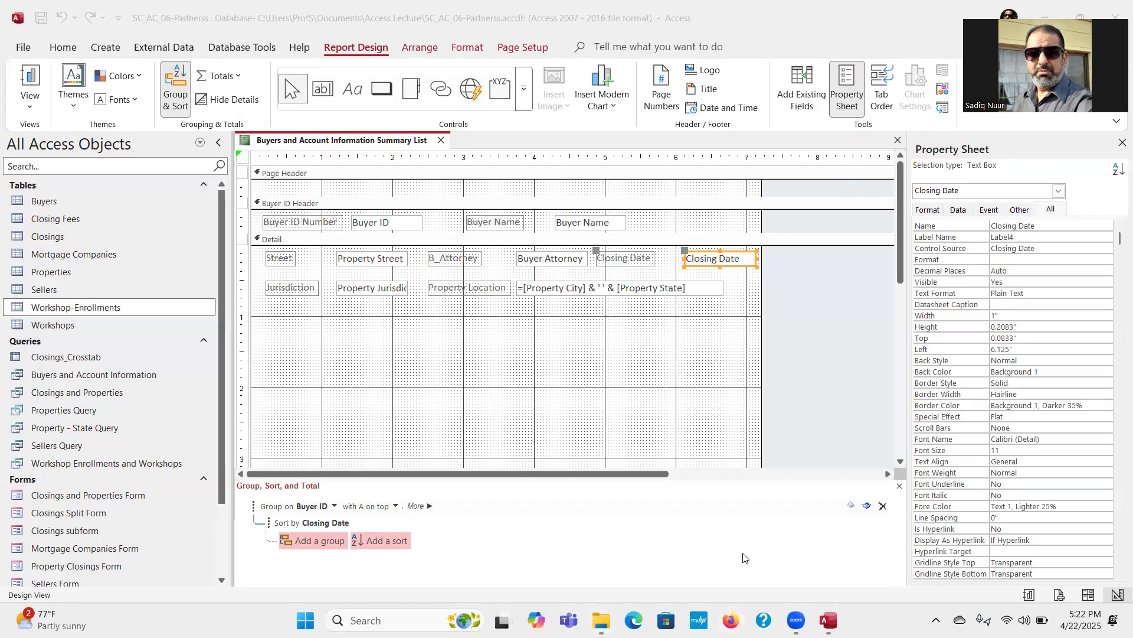
Step: Set the Closing Date text box's Text Align property to Center and close the property sheet
click(1034, 460)
click(1040, 464)
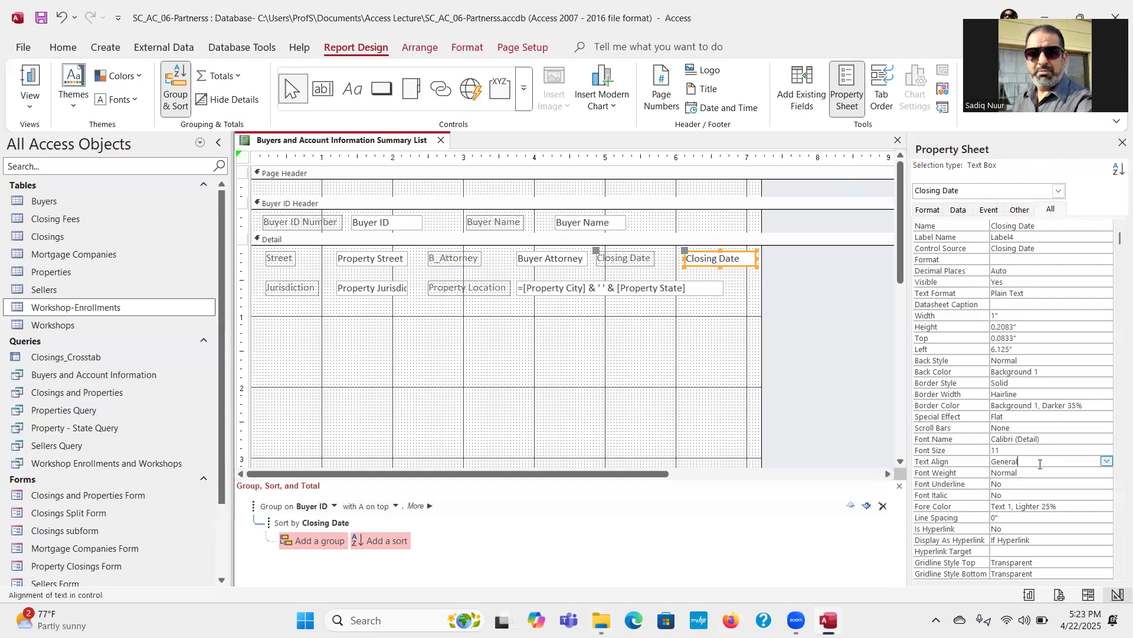
click(1107, 461)
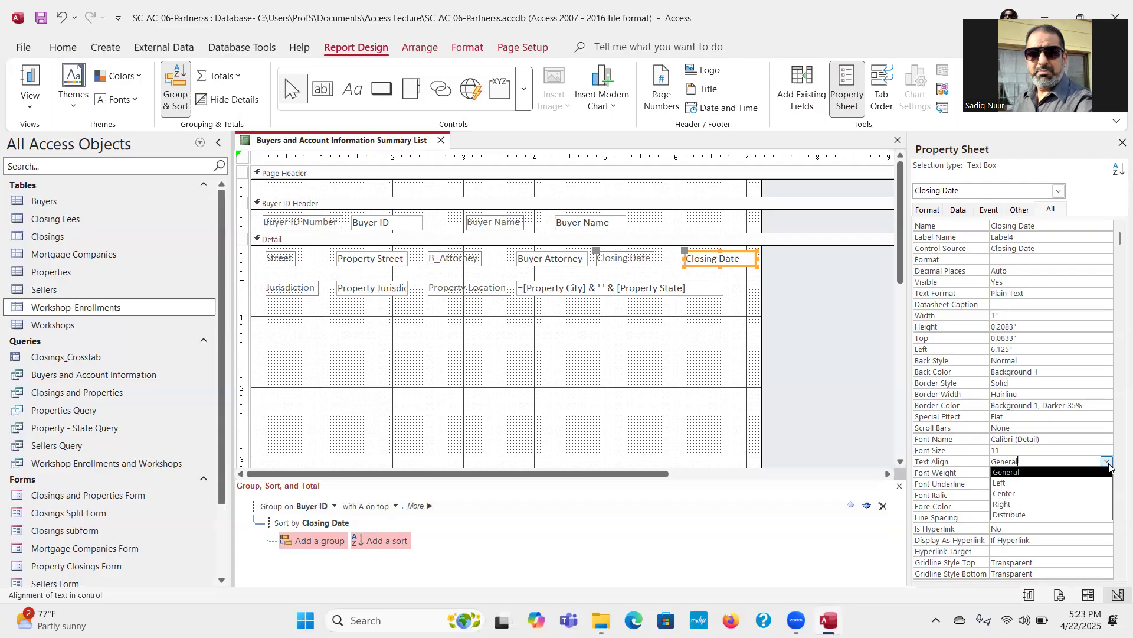
click(1083, 493)
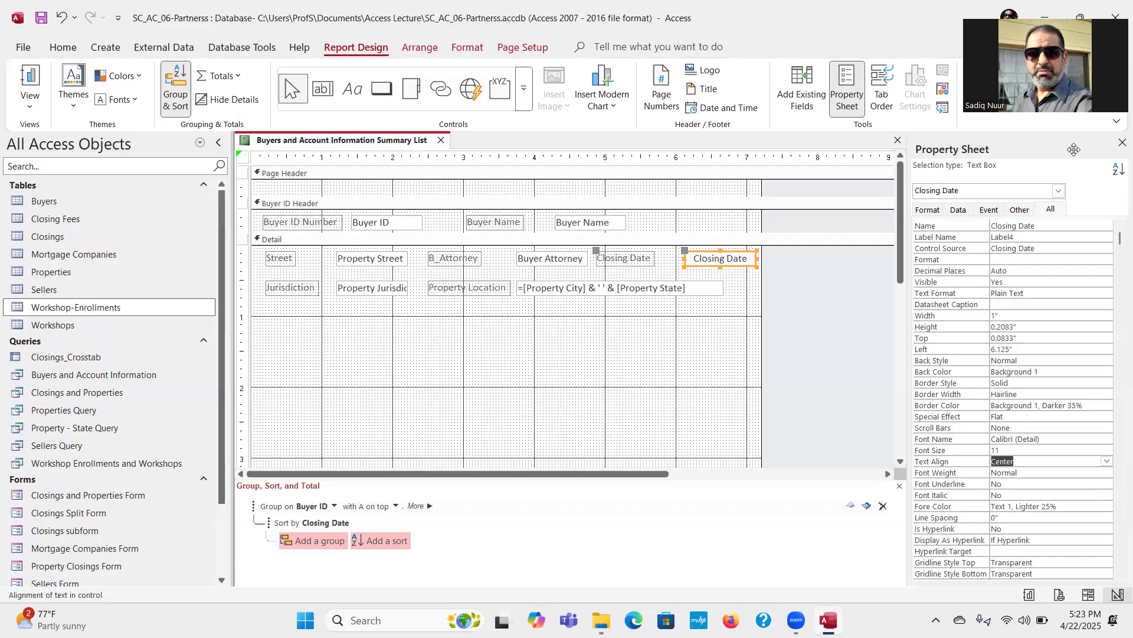
click(1121, 143)
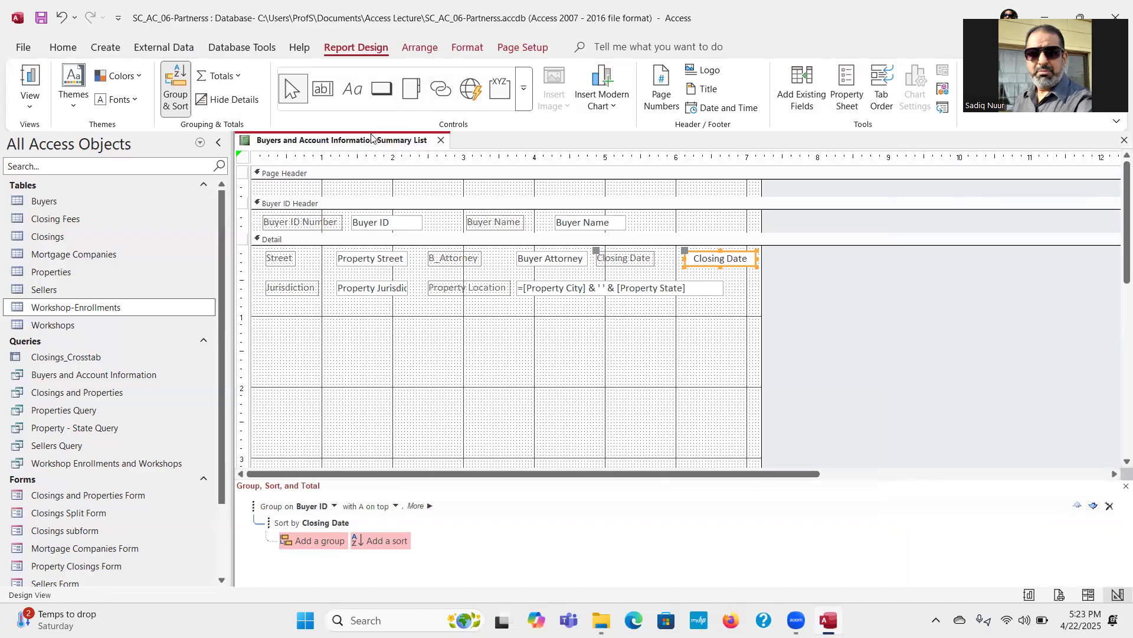
Step: Check the report in Print Preview and close it, saving its design changes
click(30, 105)
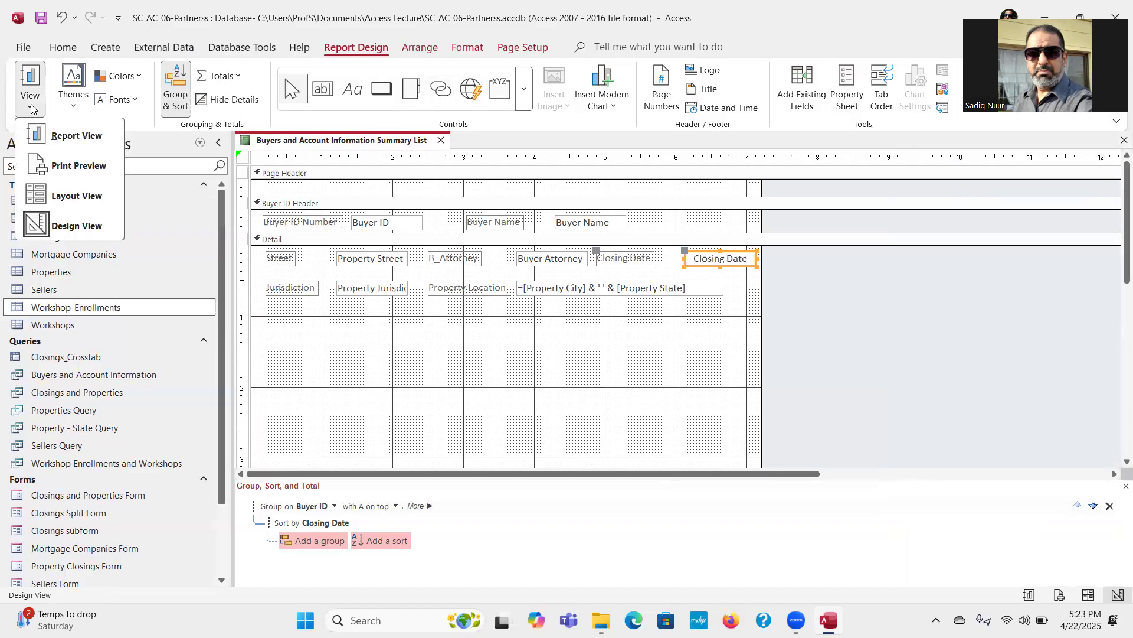
click(75, 168)
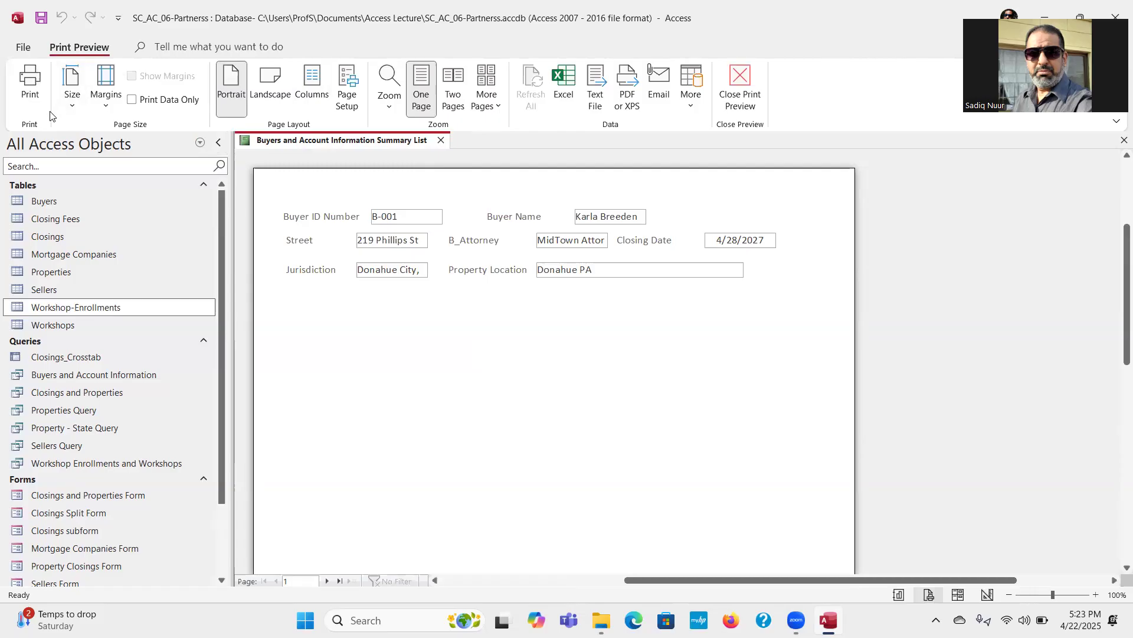
click(441, 142)
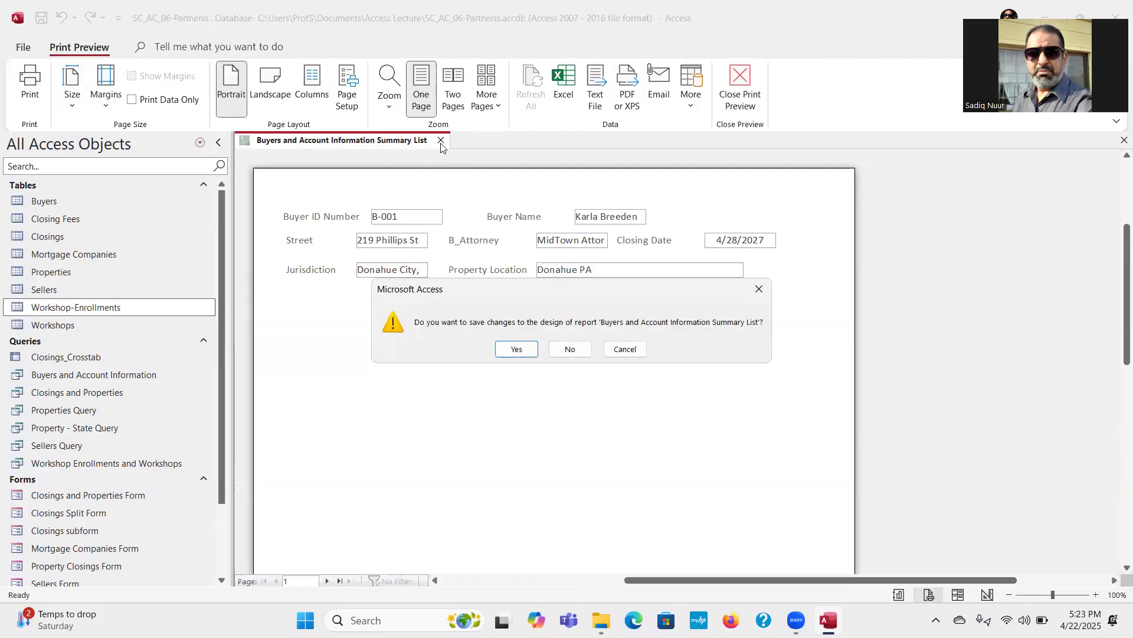
click(528, 355)
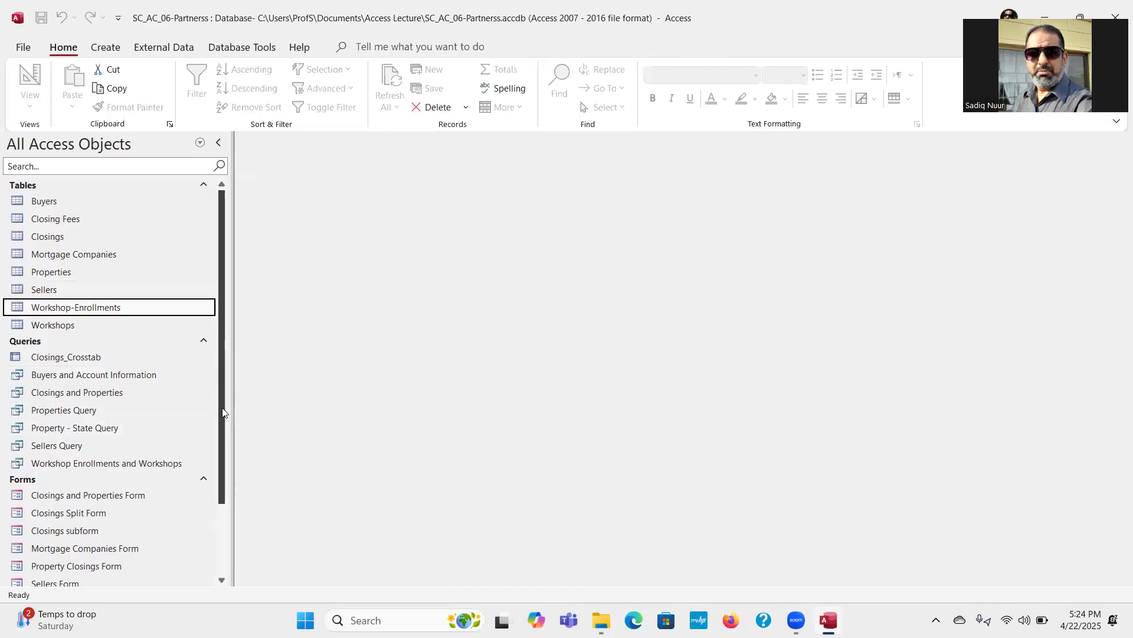
Step: Open the Buyers and Account Information Summary List report in Design View
drag(219, 410, 217, 530)
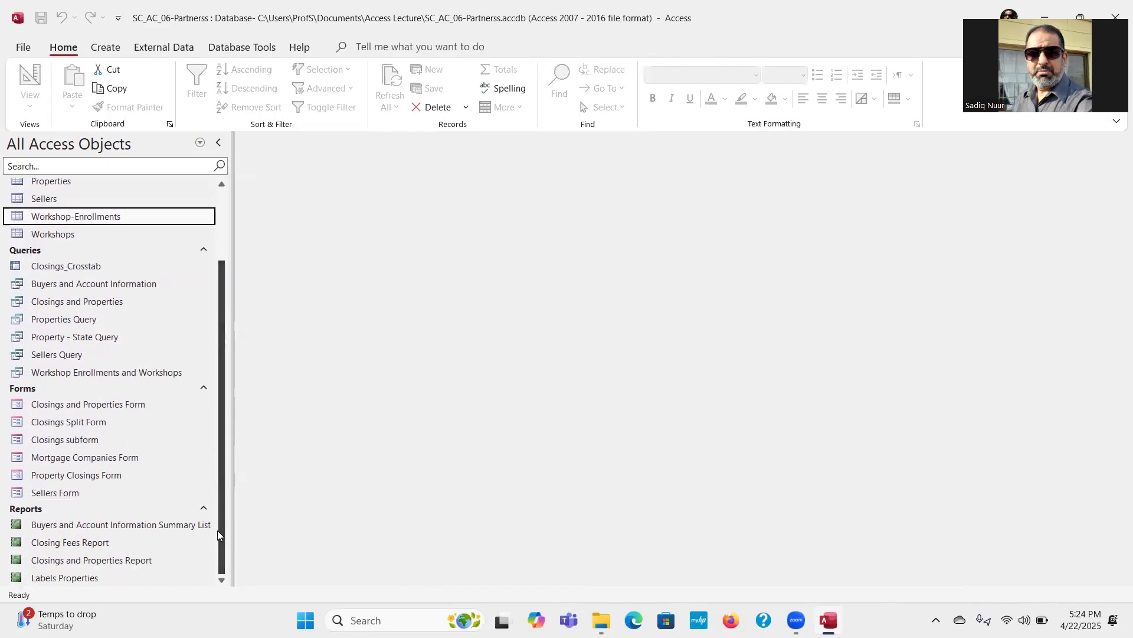
right_click(130, 525)
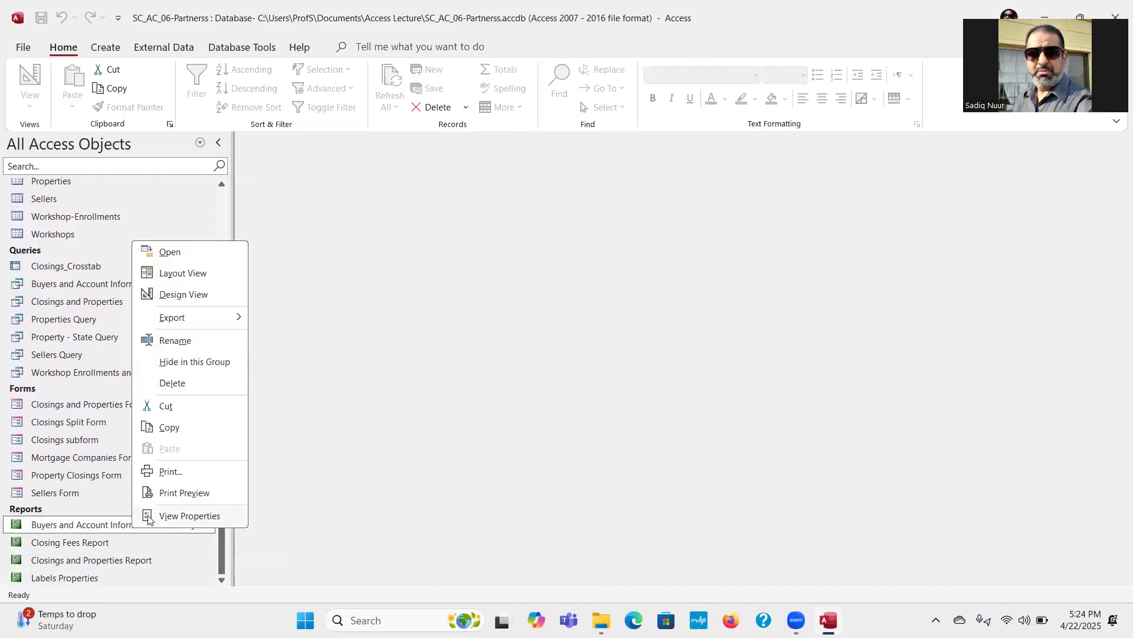
click(196, 295)
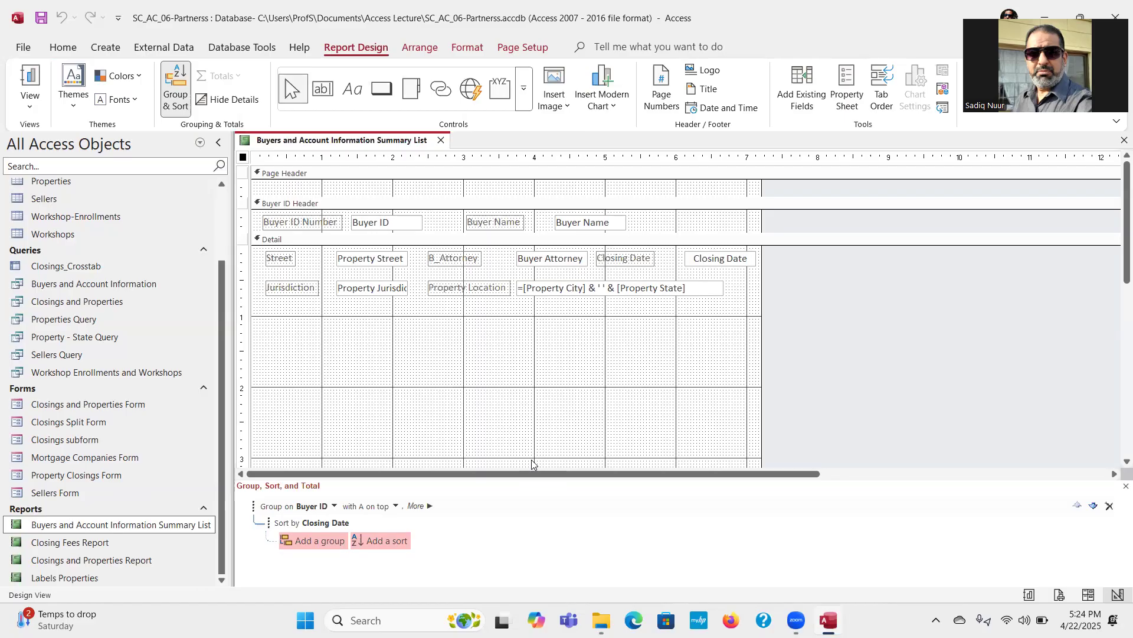
Step: Group the Property Street, Property Jurisdiction, Buyer Attorney, property city/state expression and Closing Date text boxes in the Detail section
click(382, 259)
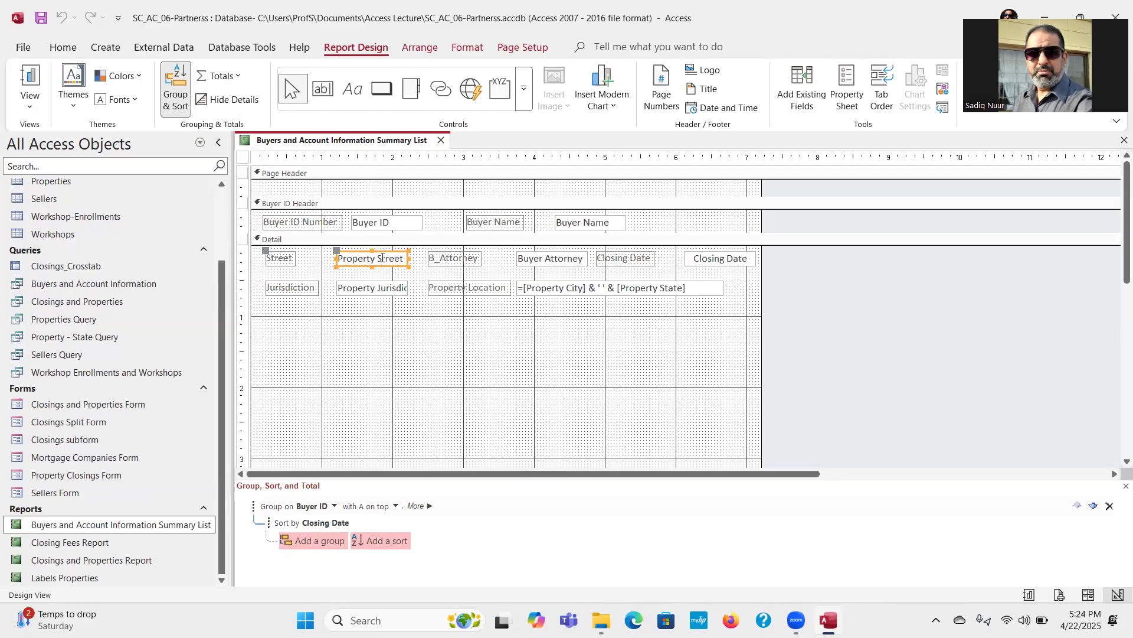
shift+click(380, 288)
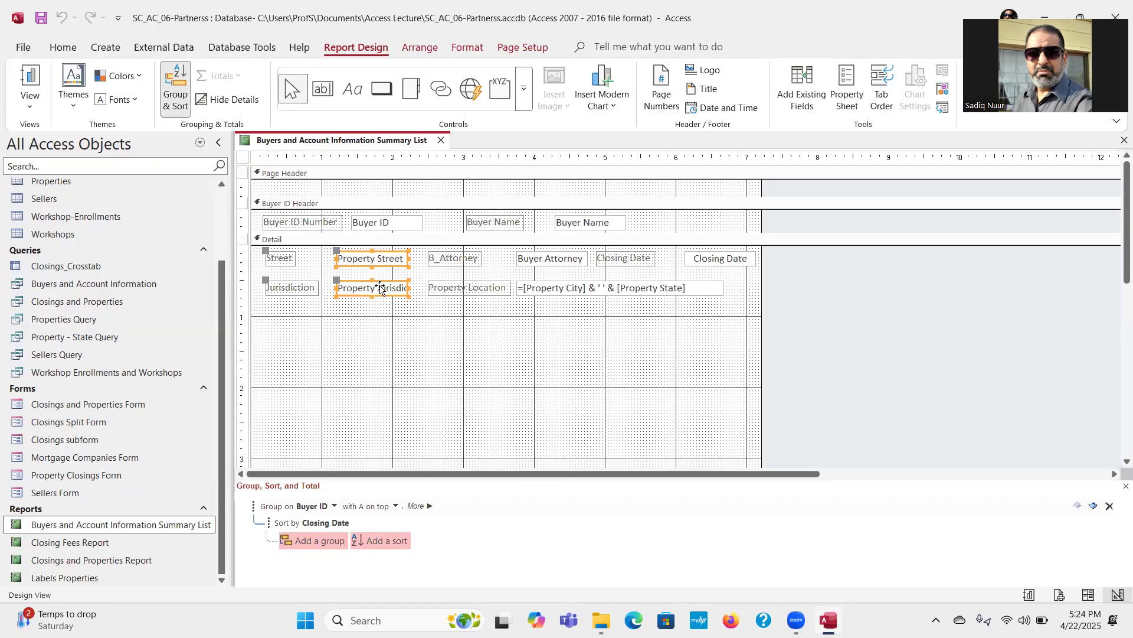
shift+click(569, 260)
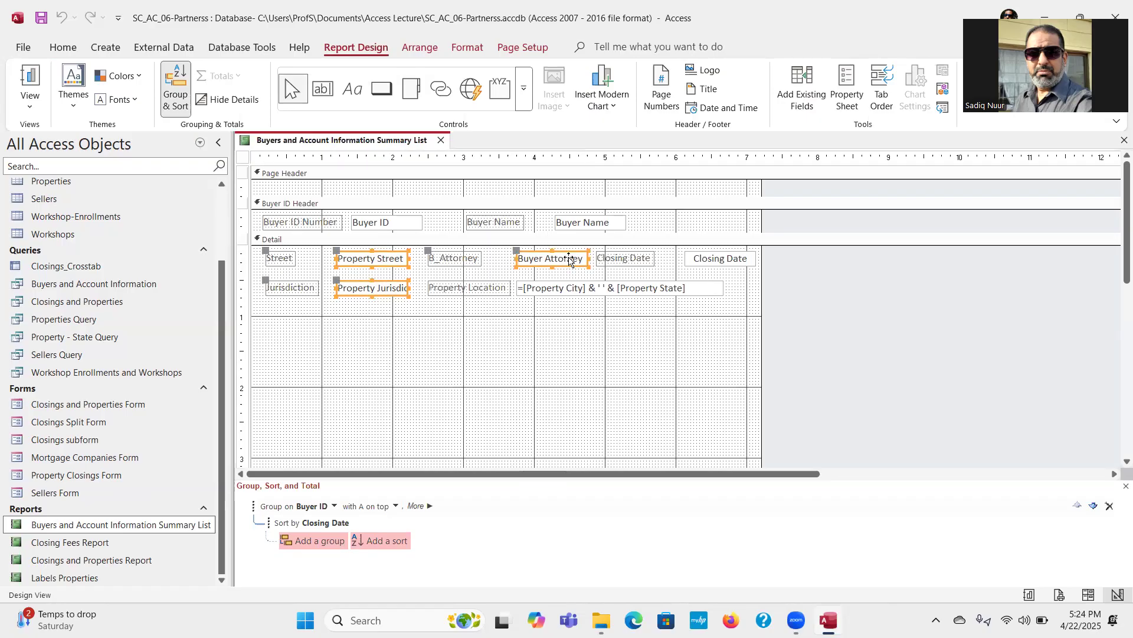
shift+click(571, 289)
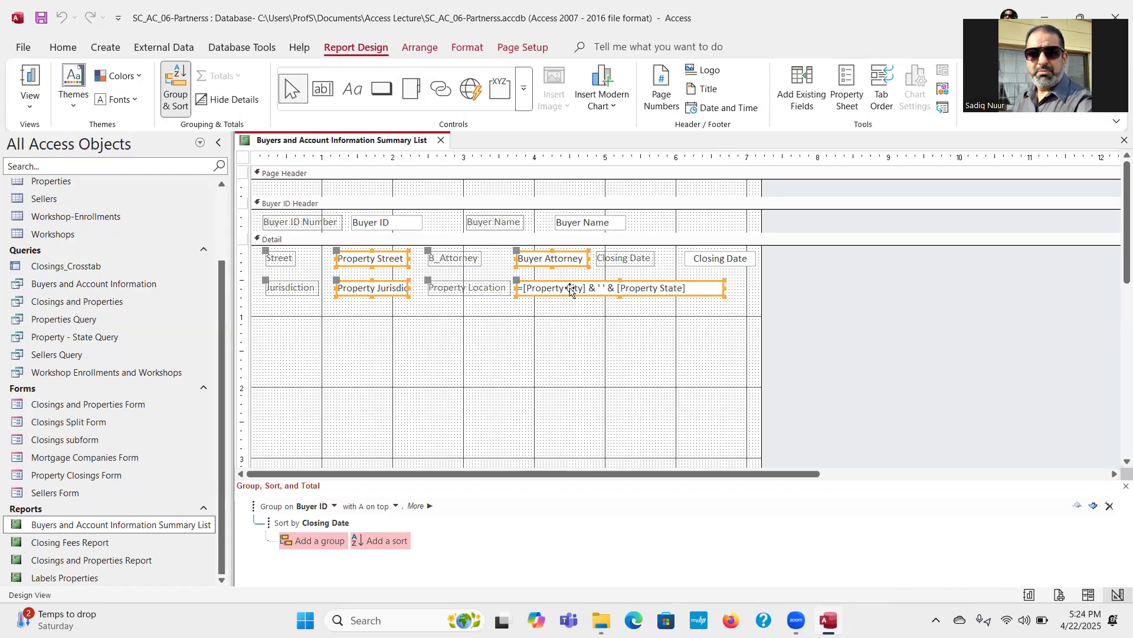
shift+click(708, 258)
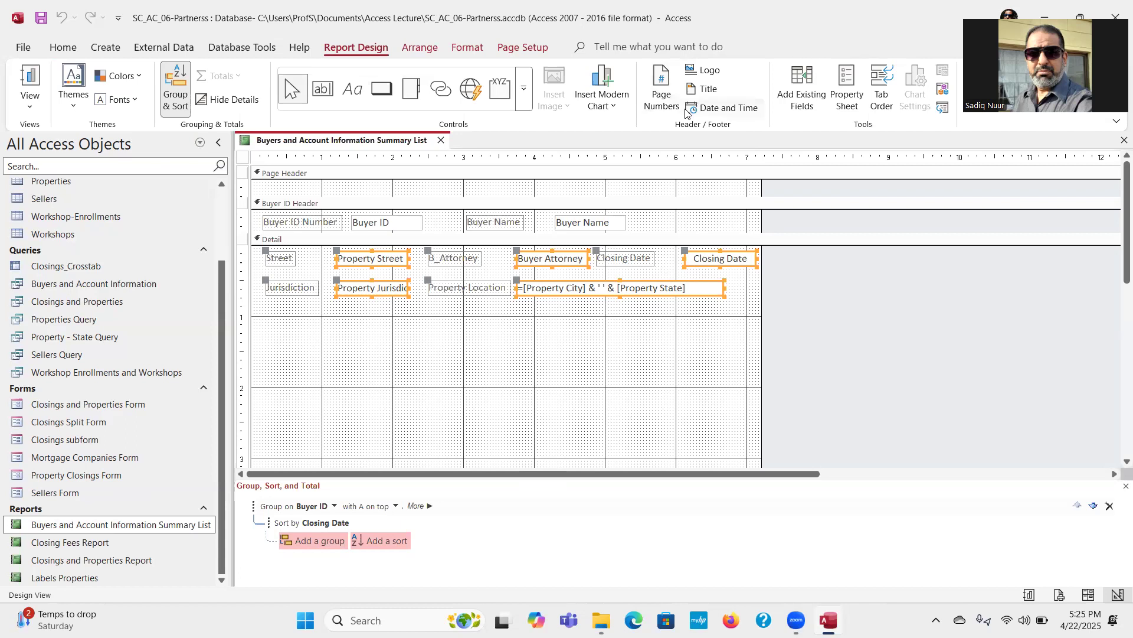
click(424, 51)
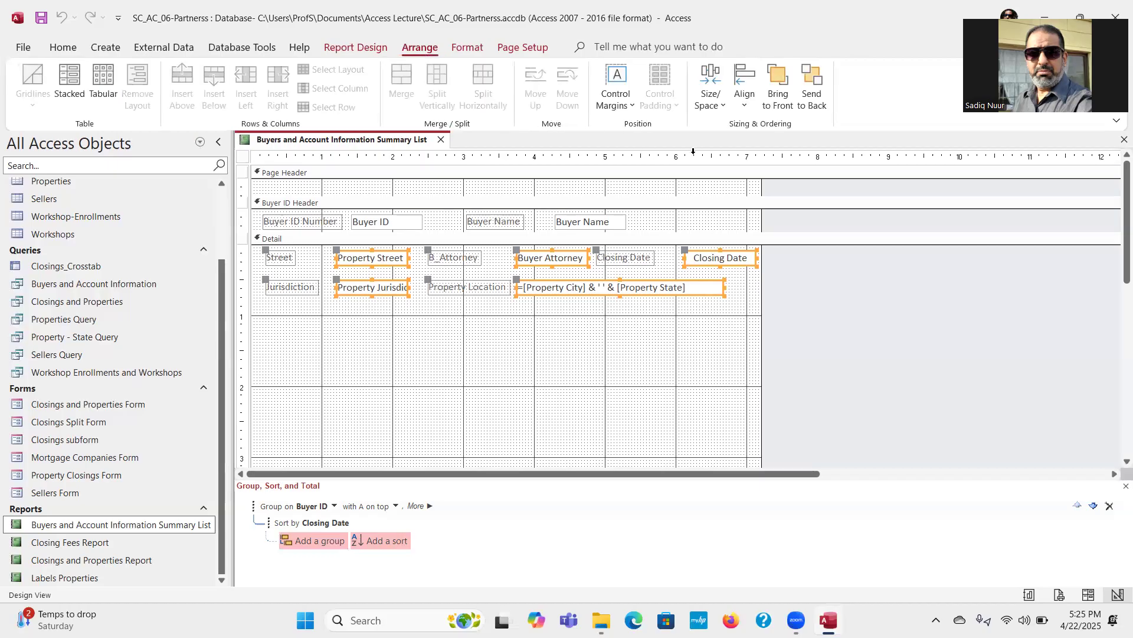
click(726, 108)
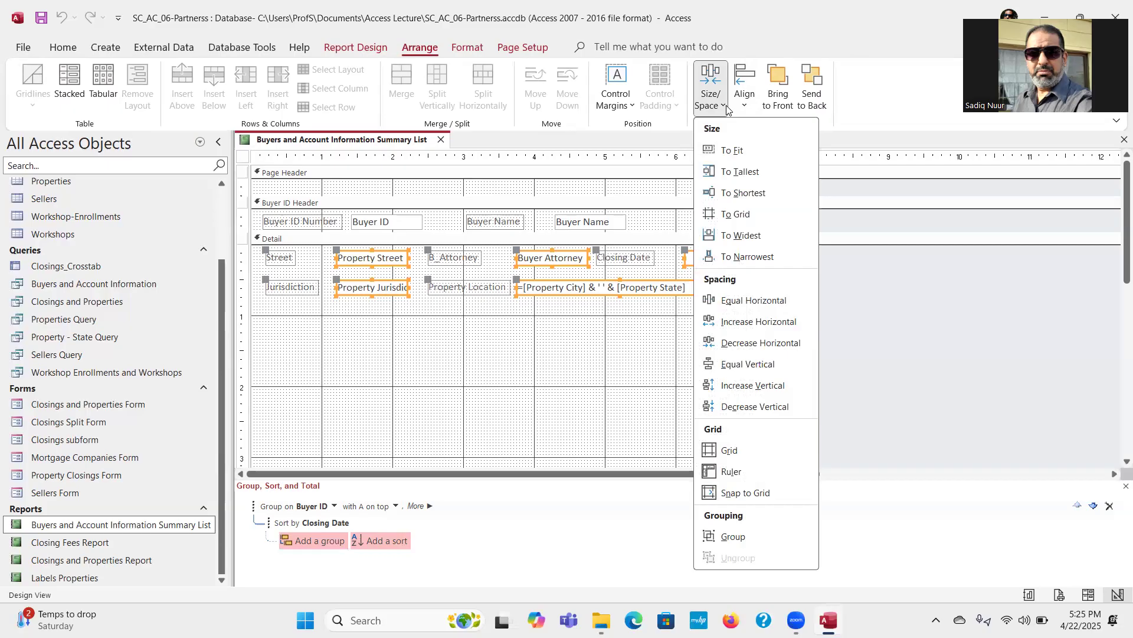
click(738, 538)
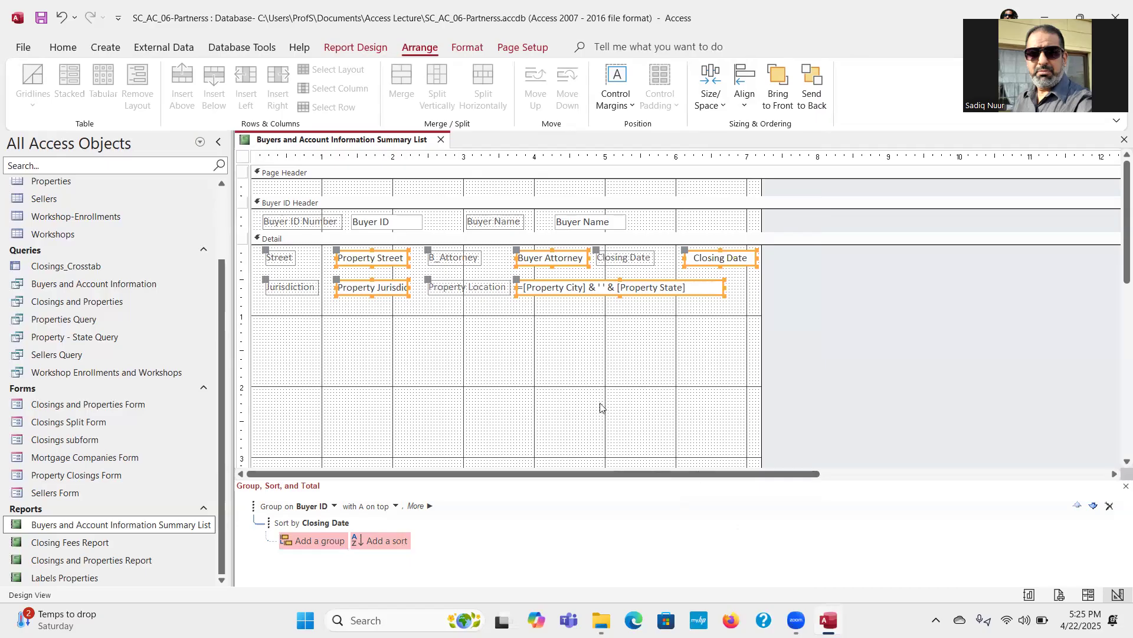
click(594, 358)
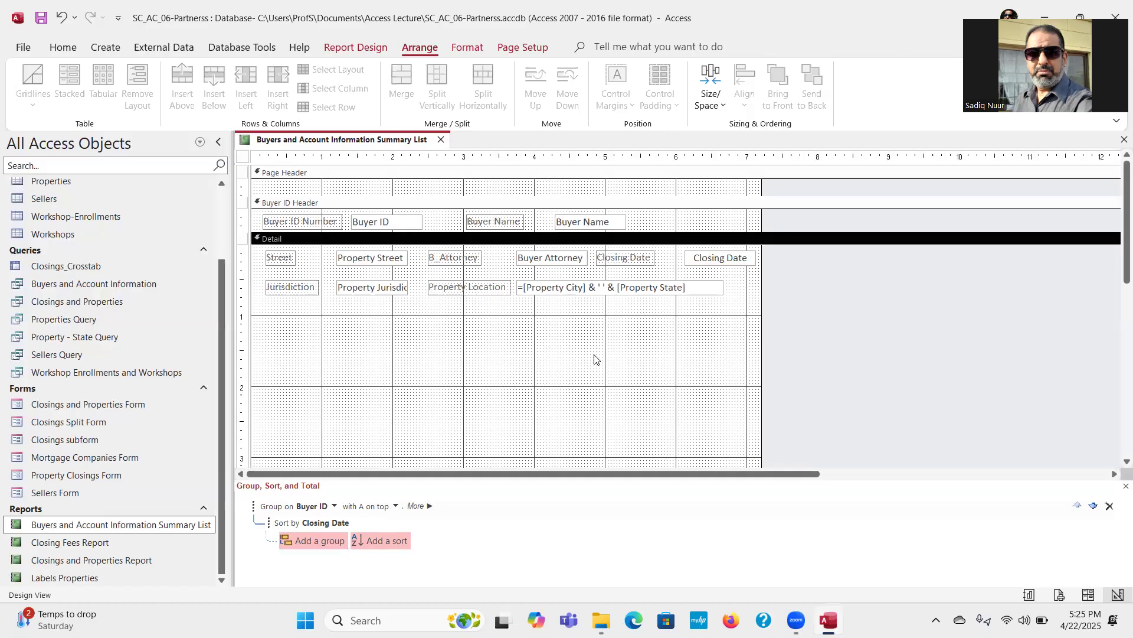
Step: Make the grouped Detail text boxes bold and widen them slightly on both sides to fit the Property Jurisdiction text
click(448, 261)
click(395, 262)
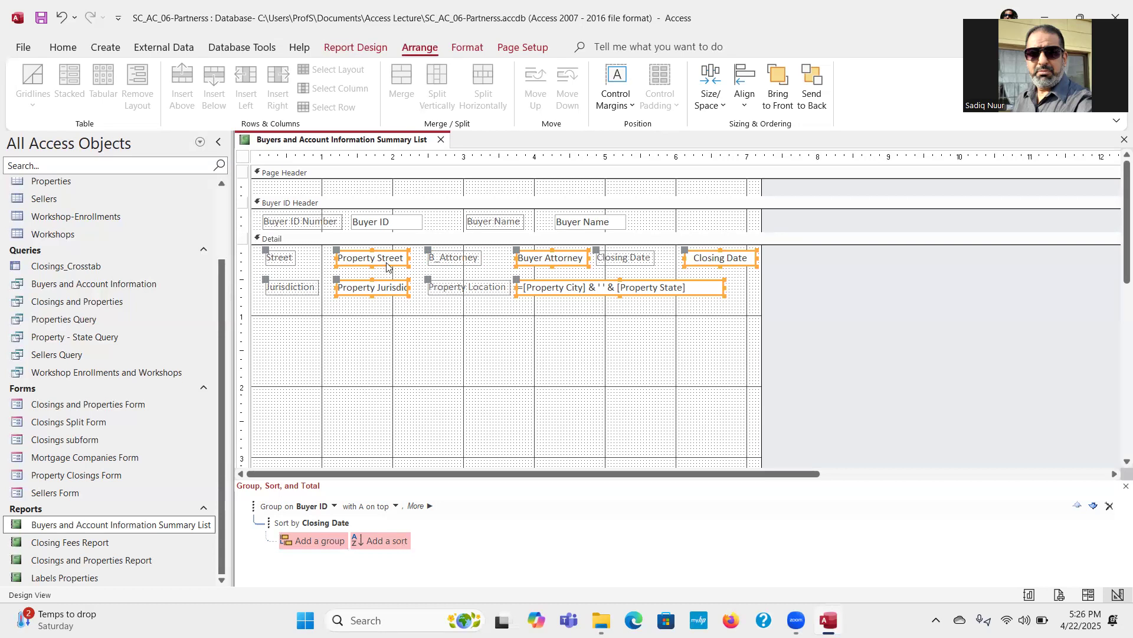
click(466, 48)
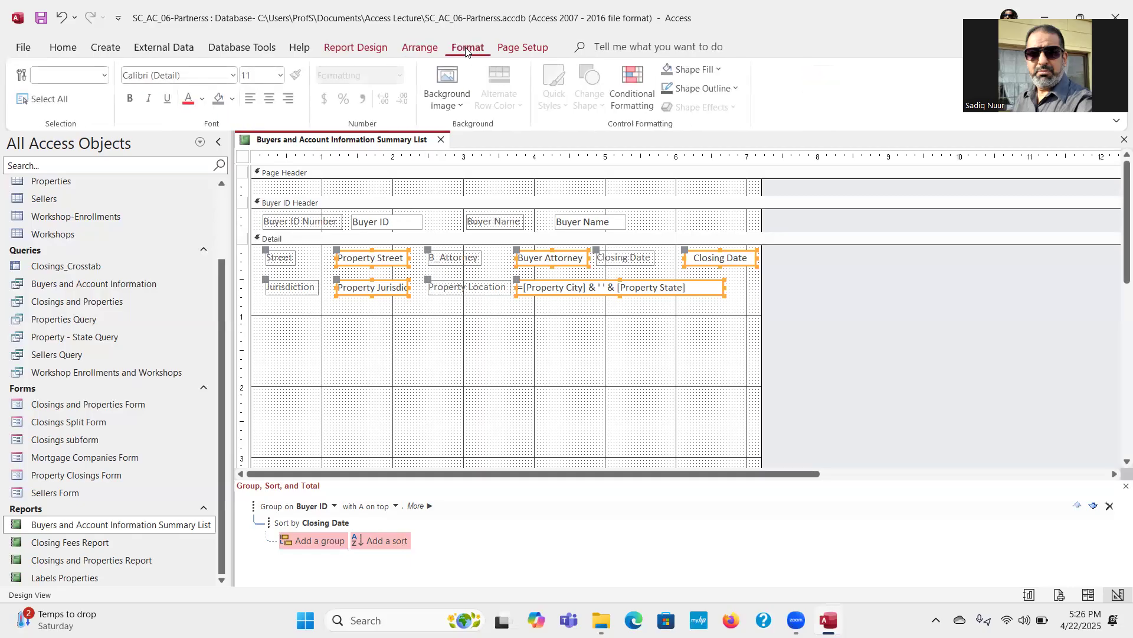
click(132, 99)
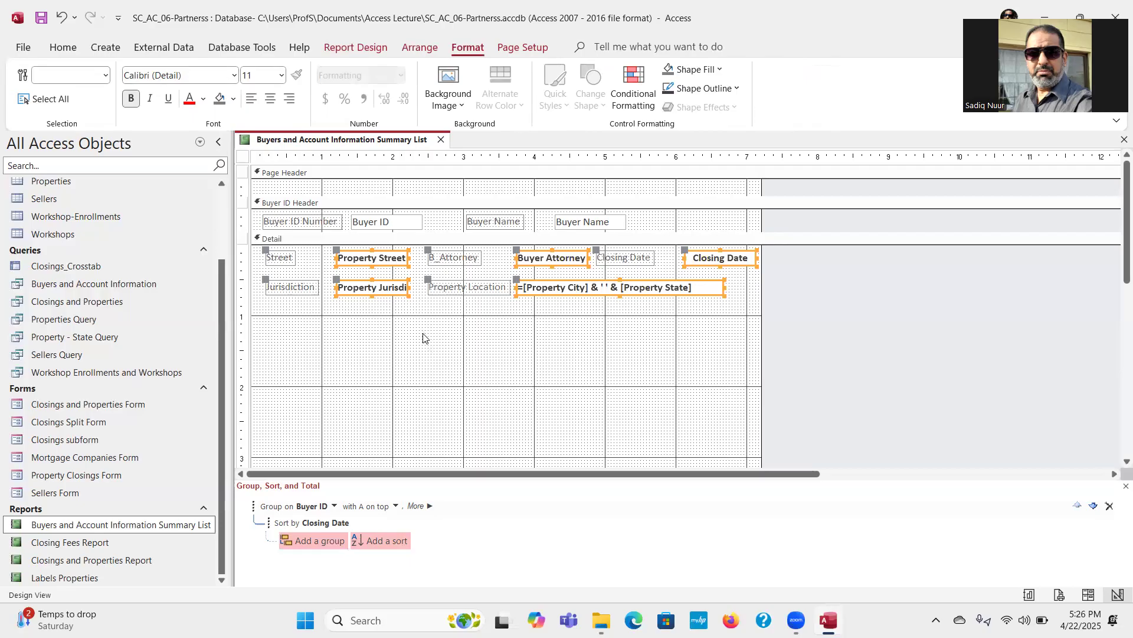
drag(410, 287, 421, 287)
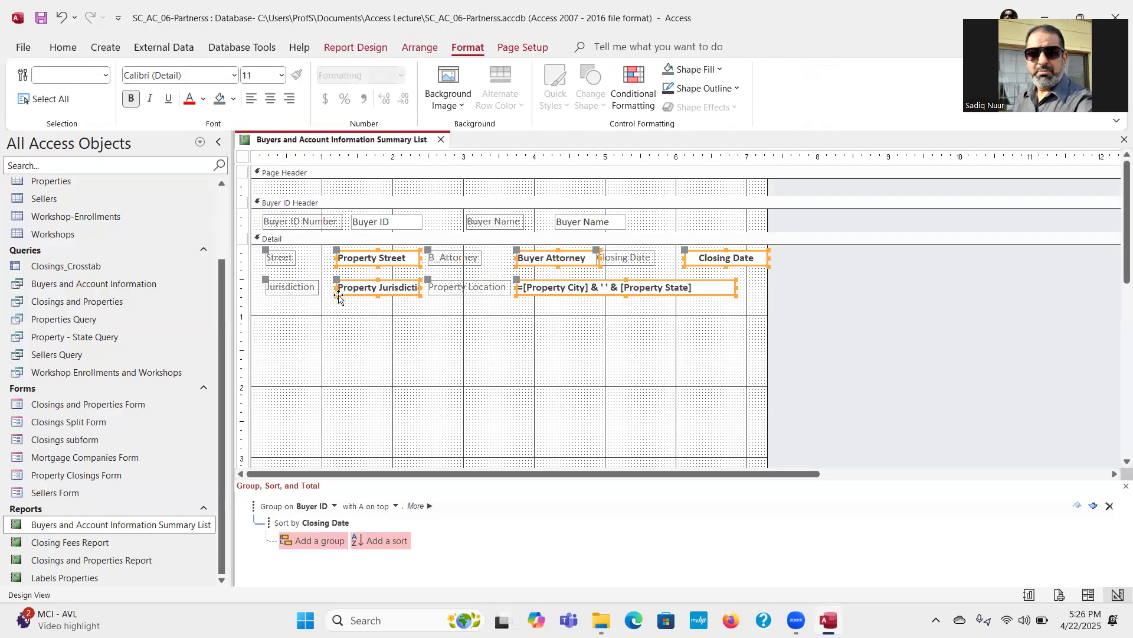
drag(334, 286, 325, 286)
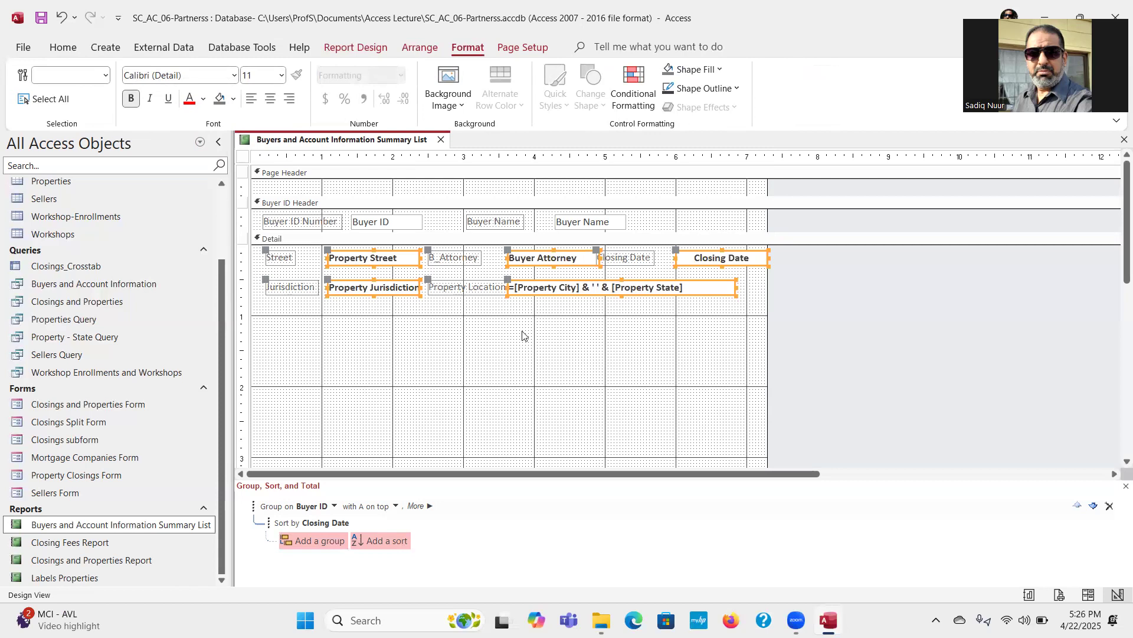
Step: Move the Closing Date label closer to its text box, clear of the Buyer Attorney text box
click(643, 266)
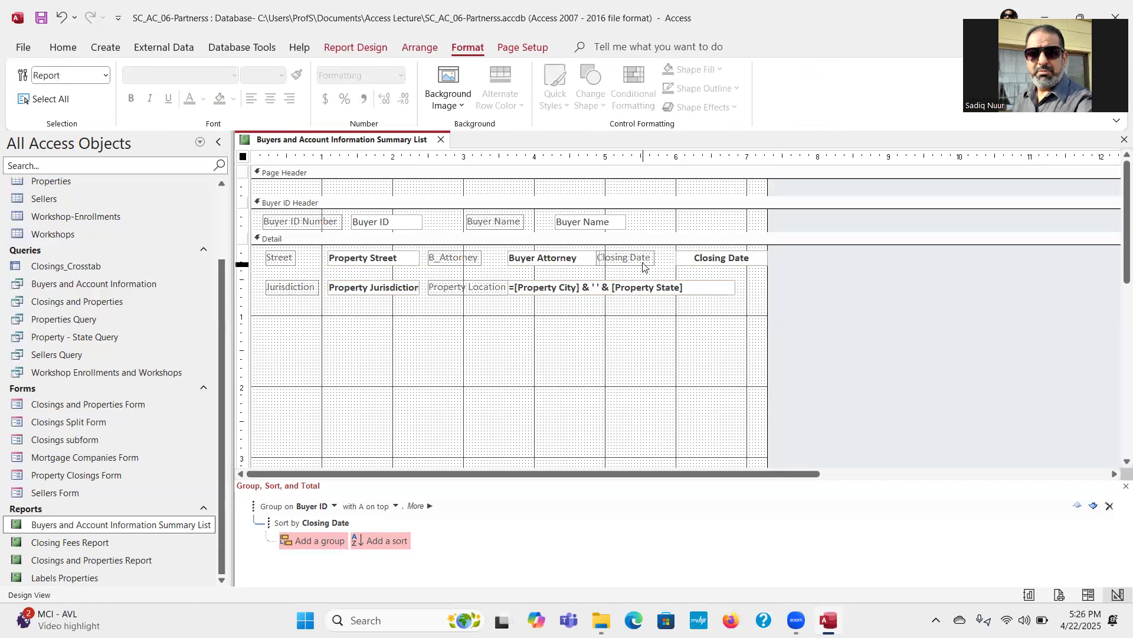
click(630, 256)
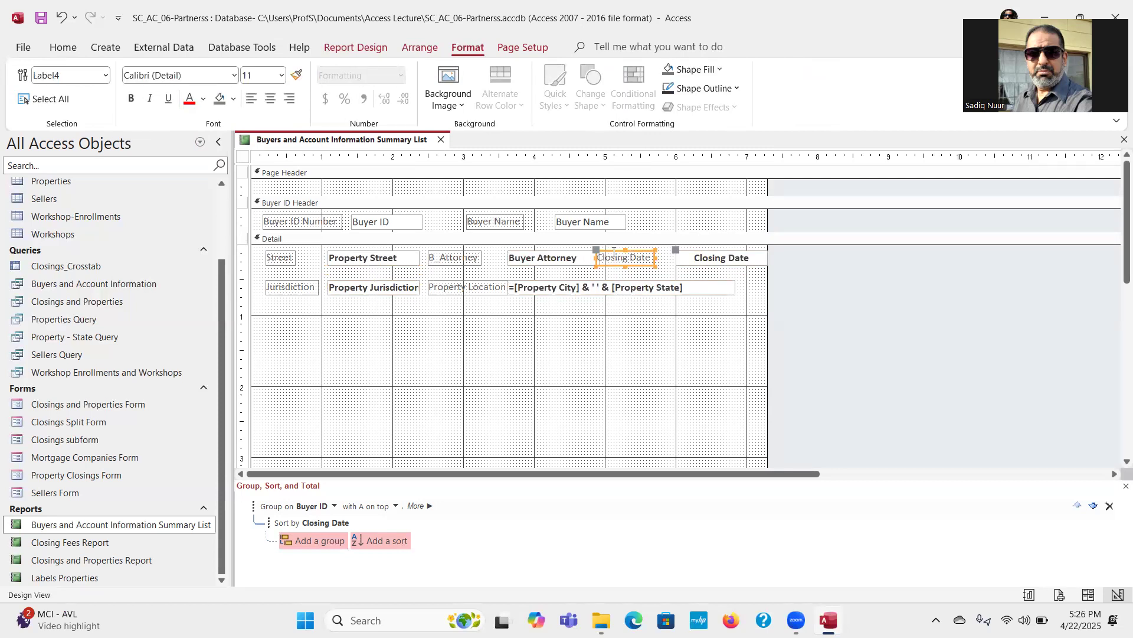
mouse_move(616, 249)
mouse_down()
mouse_move(600, 250)
mouse_move(614, 250)
mouse_up()
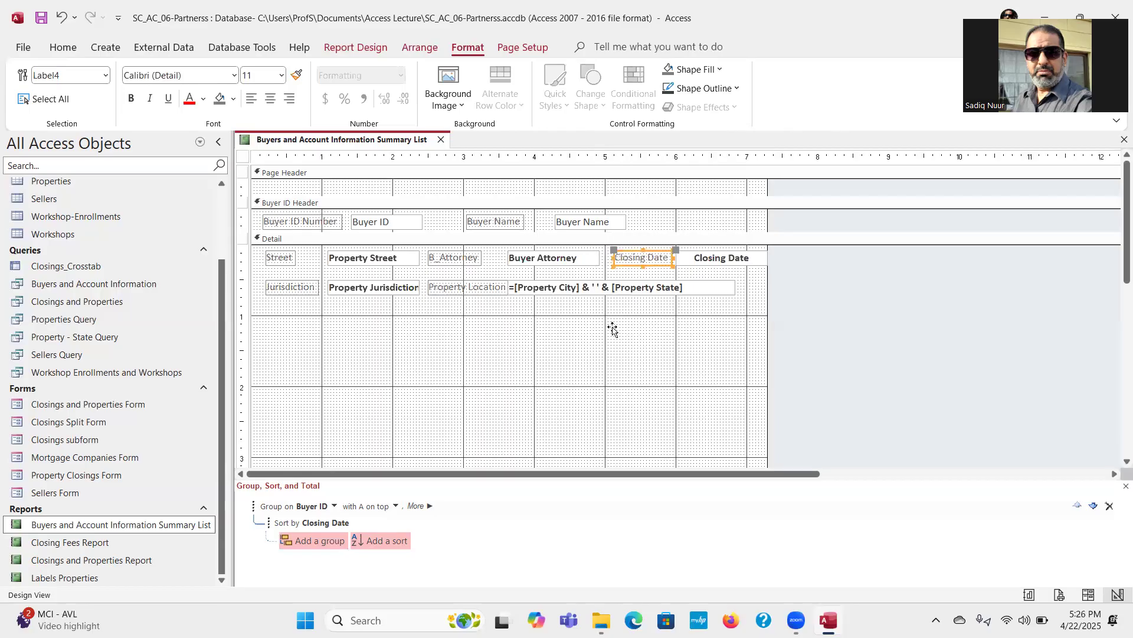
click(611, 354)
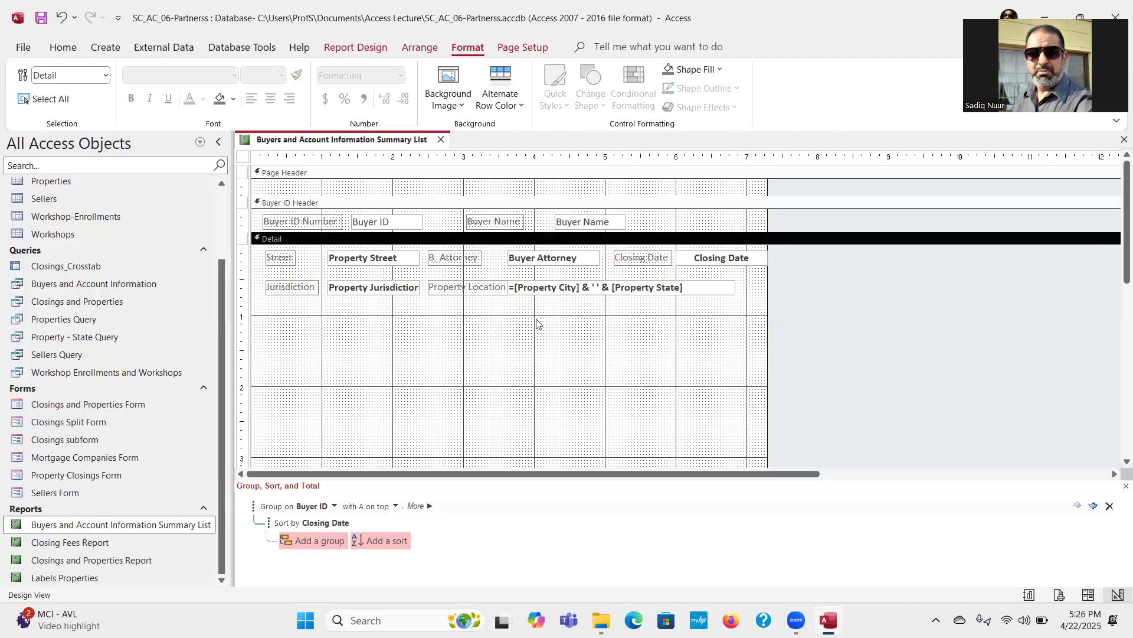
Step: Shift the Property Location and B_Attorney labels slightly left, keeping their left edges aligned and clearing the location text box
click(517, 288)
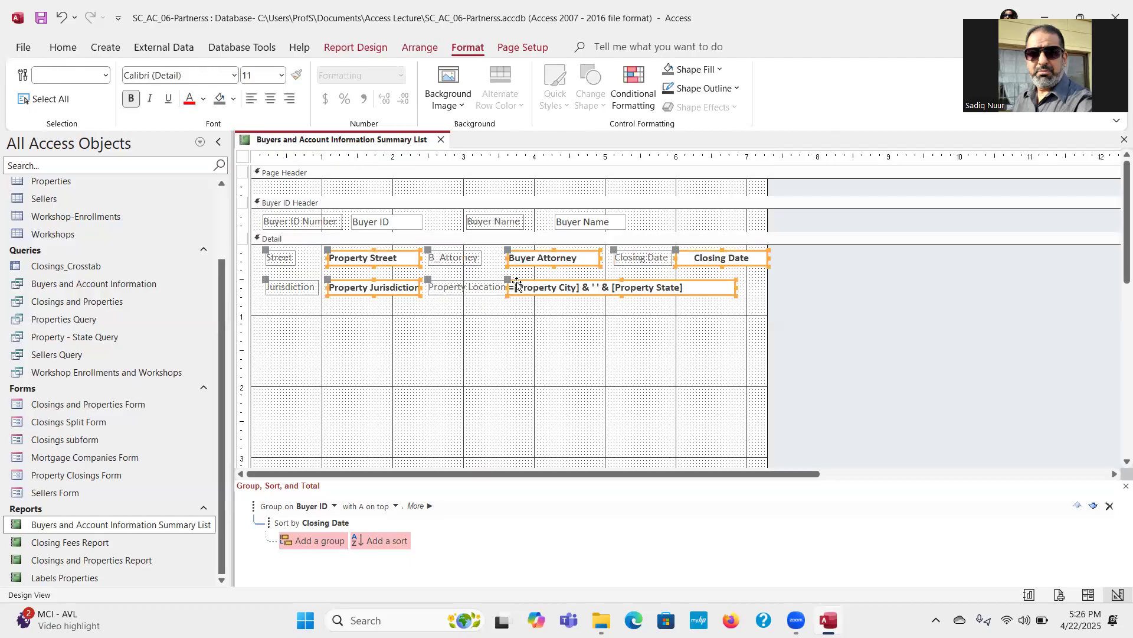
click(479, 288)
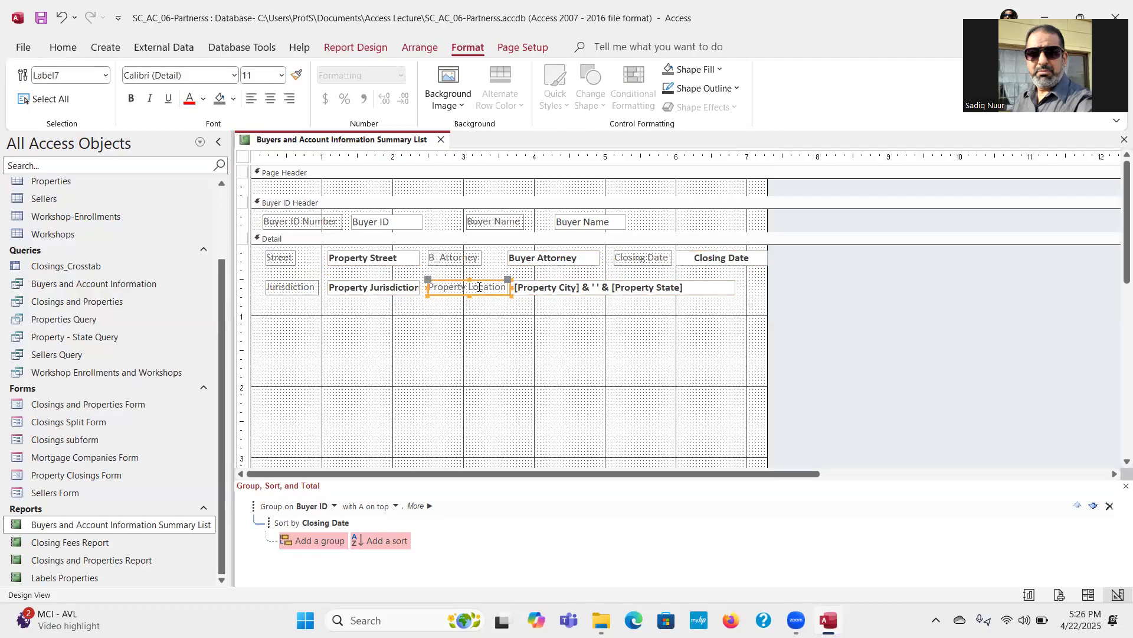
click(426, 277)
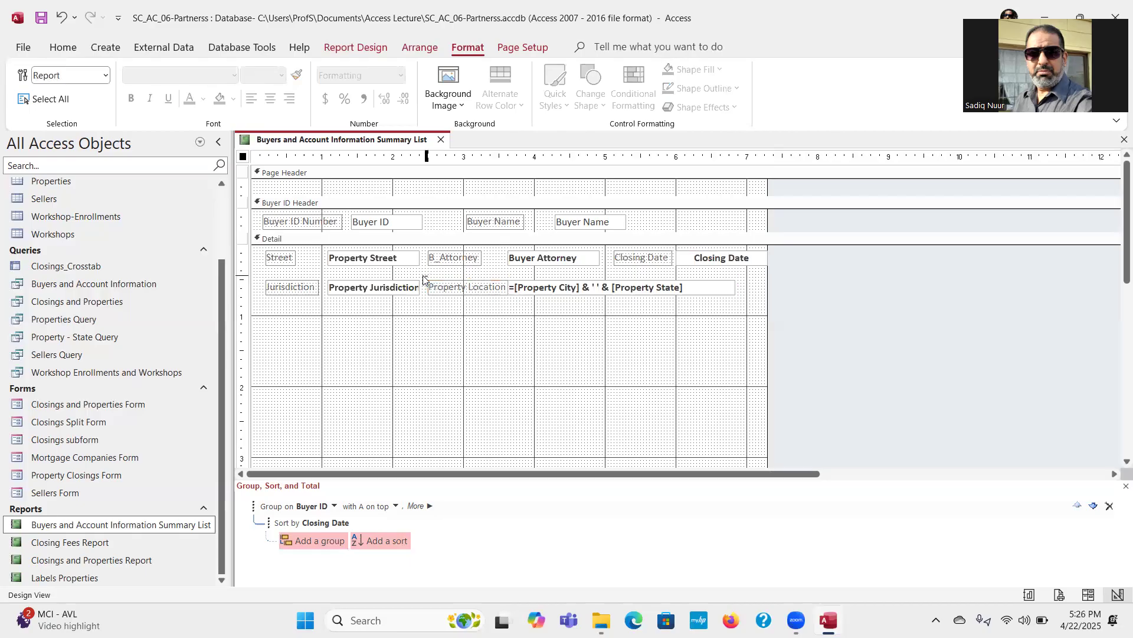
click(443, 289)
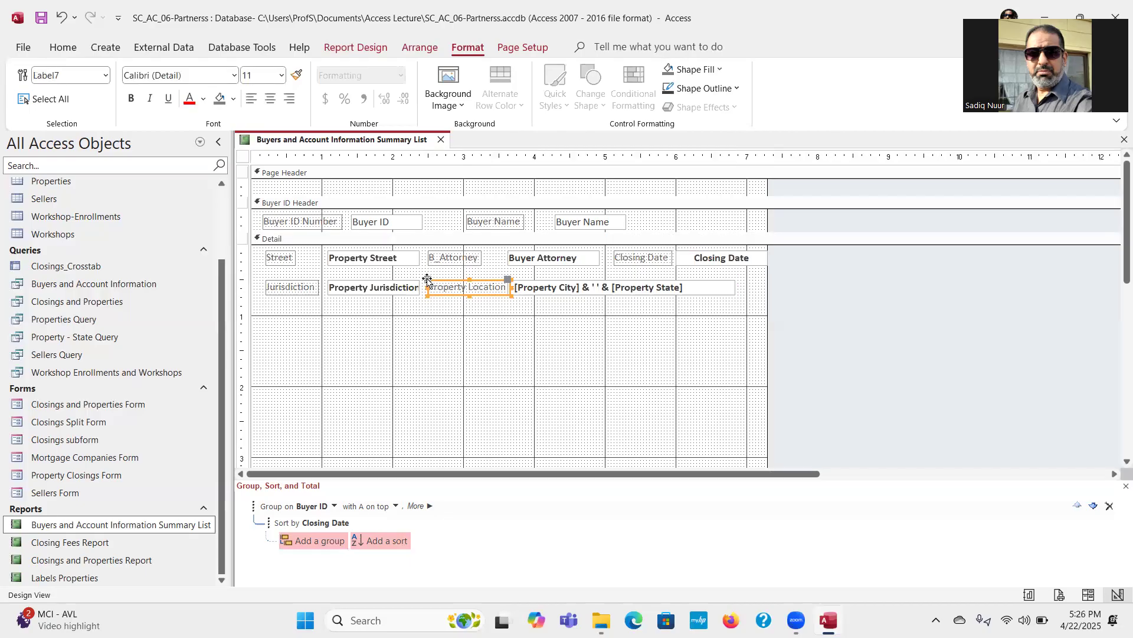
drag(427, 279, 424, 280)
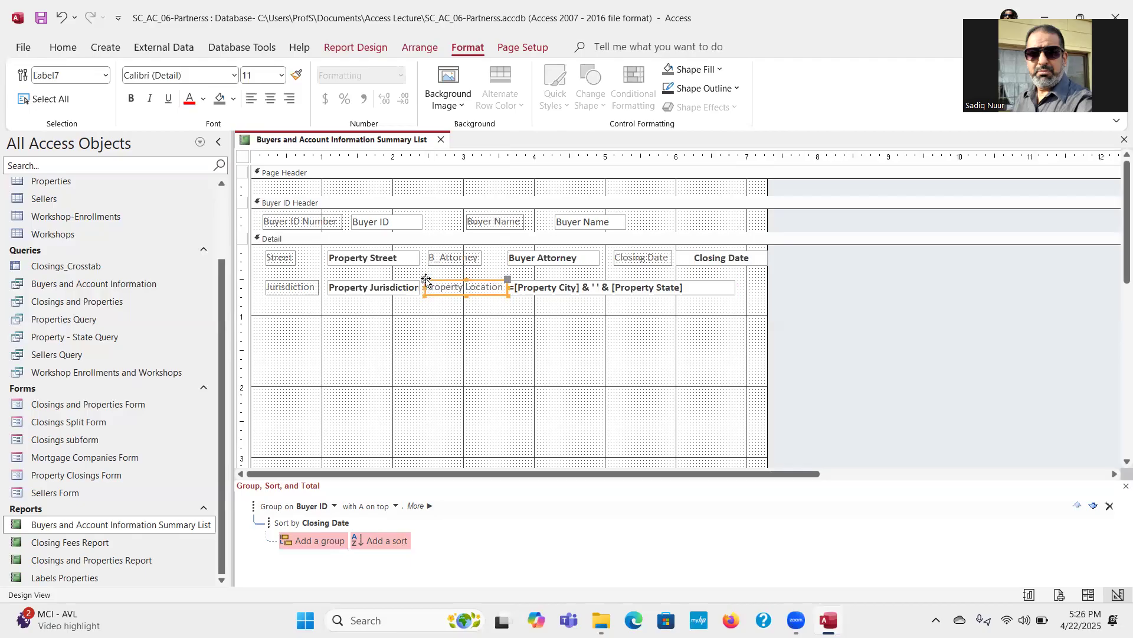
click(432, 255)
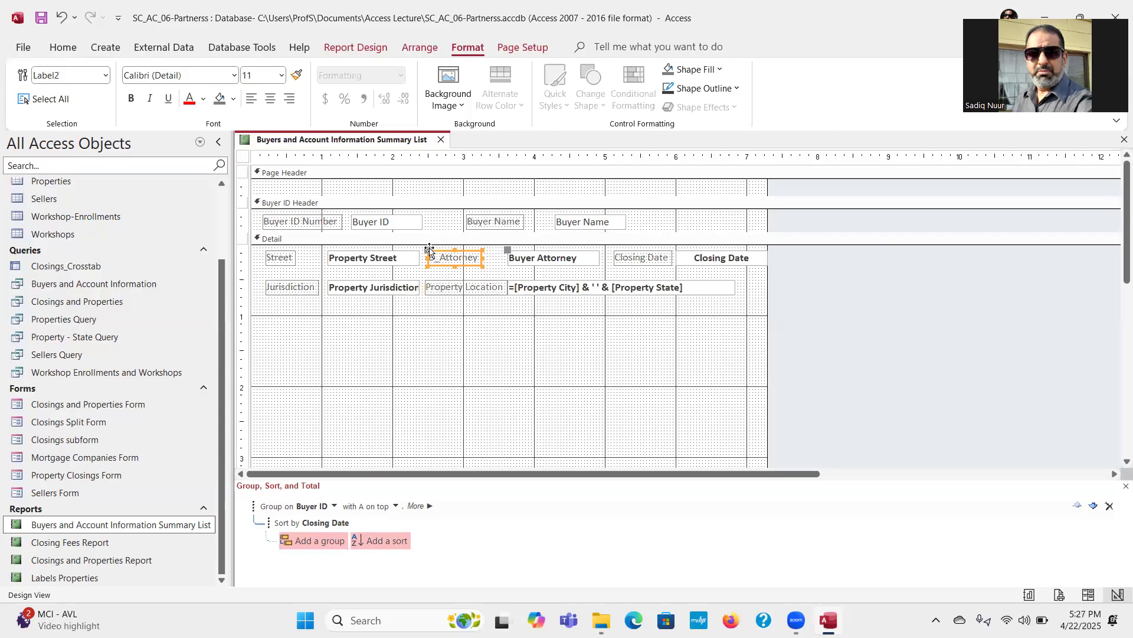
drag(426, 250, 423, 251)
click(474, 363)
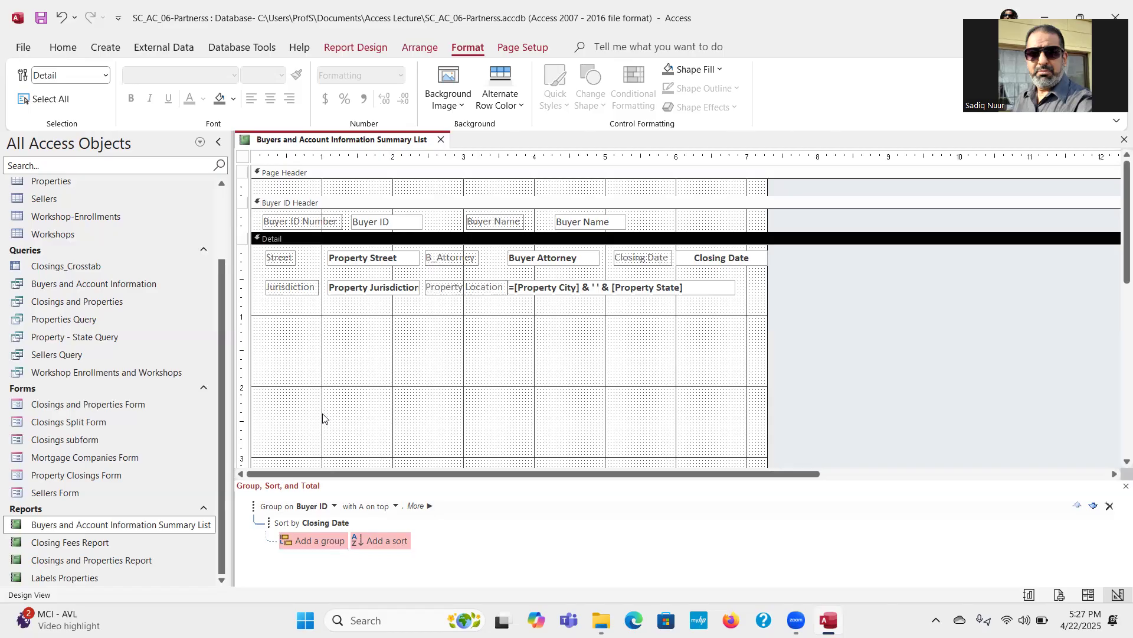
Step: Set the Border Width property of the grouped Detail text boxes to 1 pt
click(376, 256)
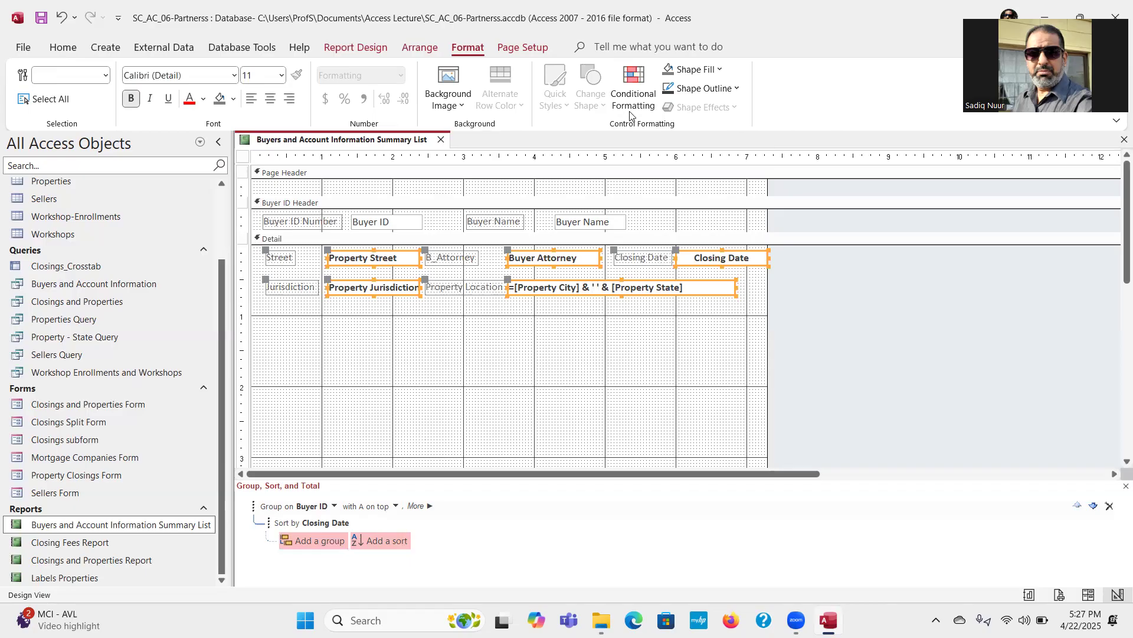
click(356, 48)
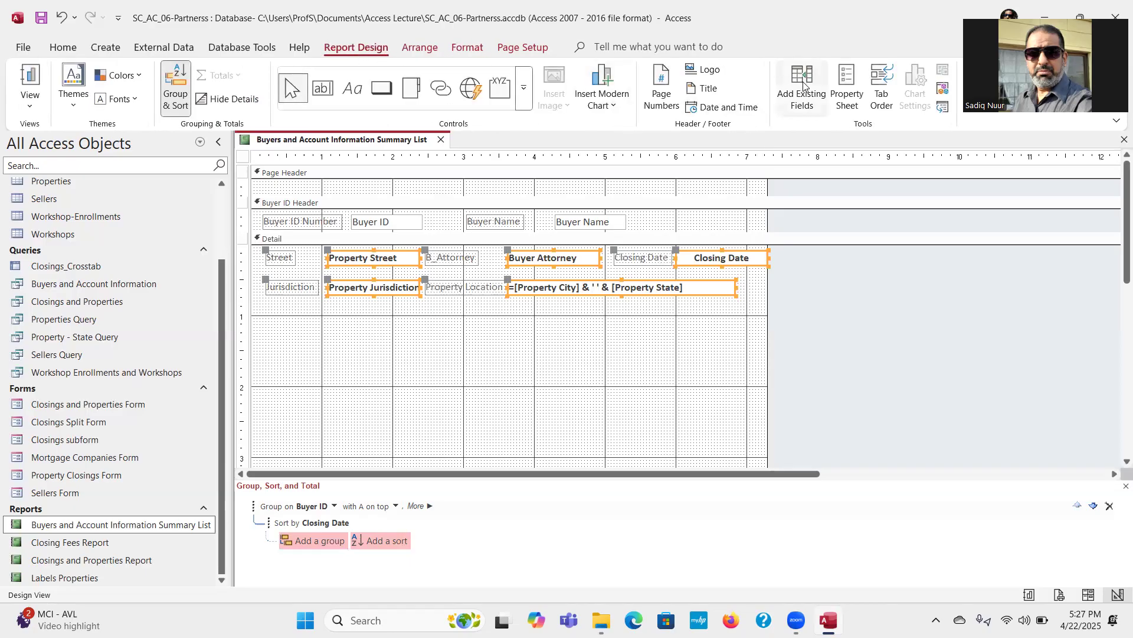
click(845, 92)
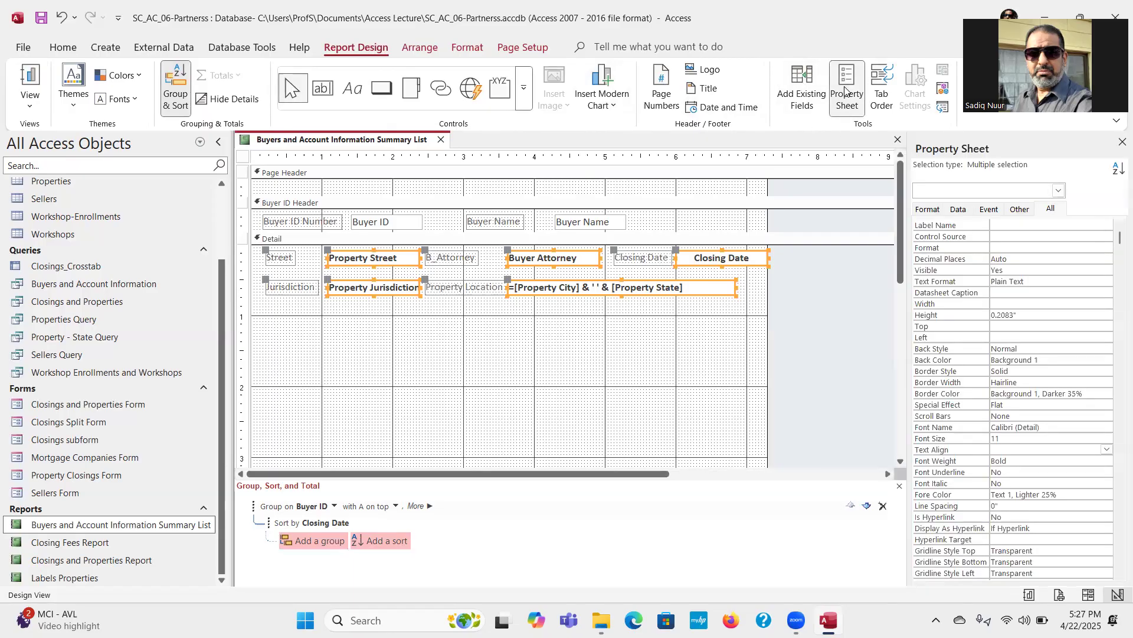
click(1050, 211)
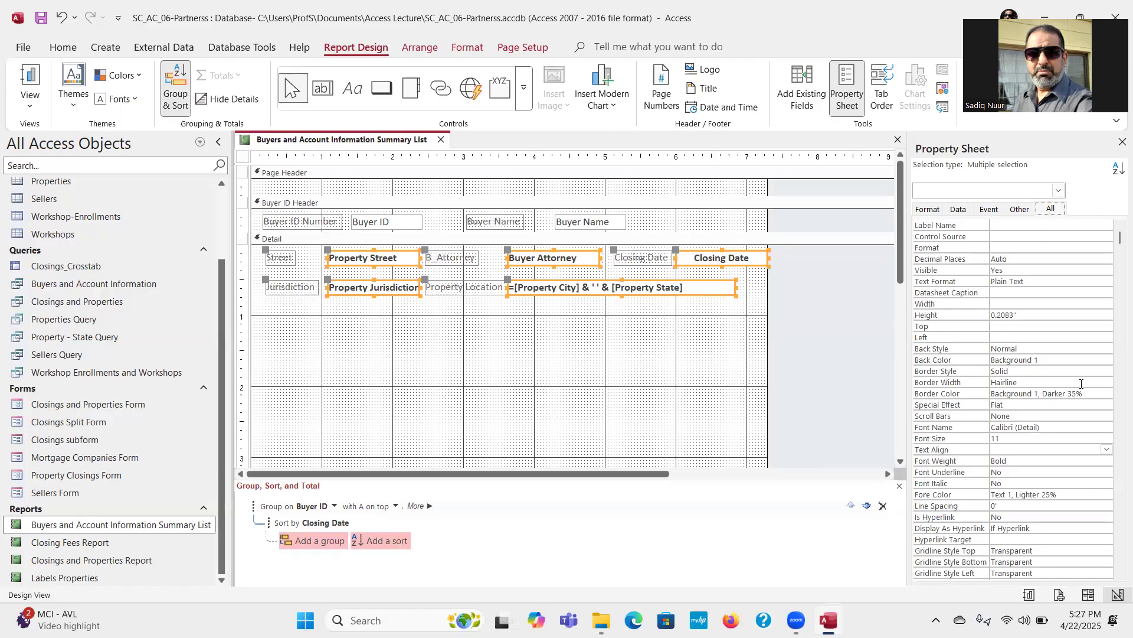
click(1021, 372)
click(1037, 382)
click(1107, 382)
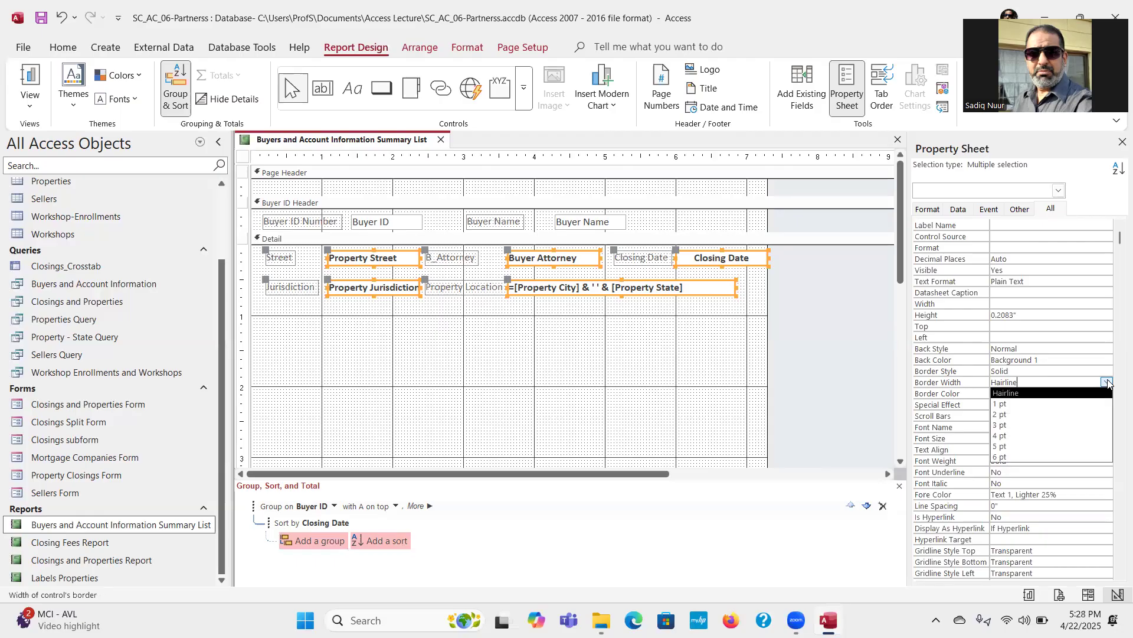
click(1078, 405)
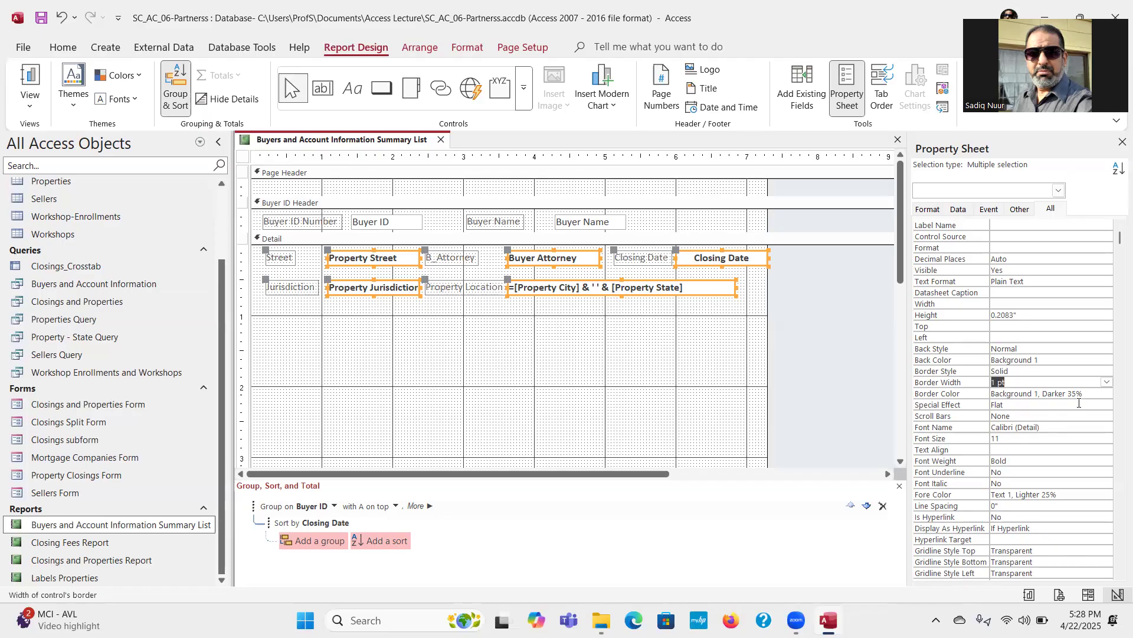
Step: Set the font size of the grouped Detail text boxes to 10 and close the Property Sheet
click(1010, 443)
click(1106, 438)
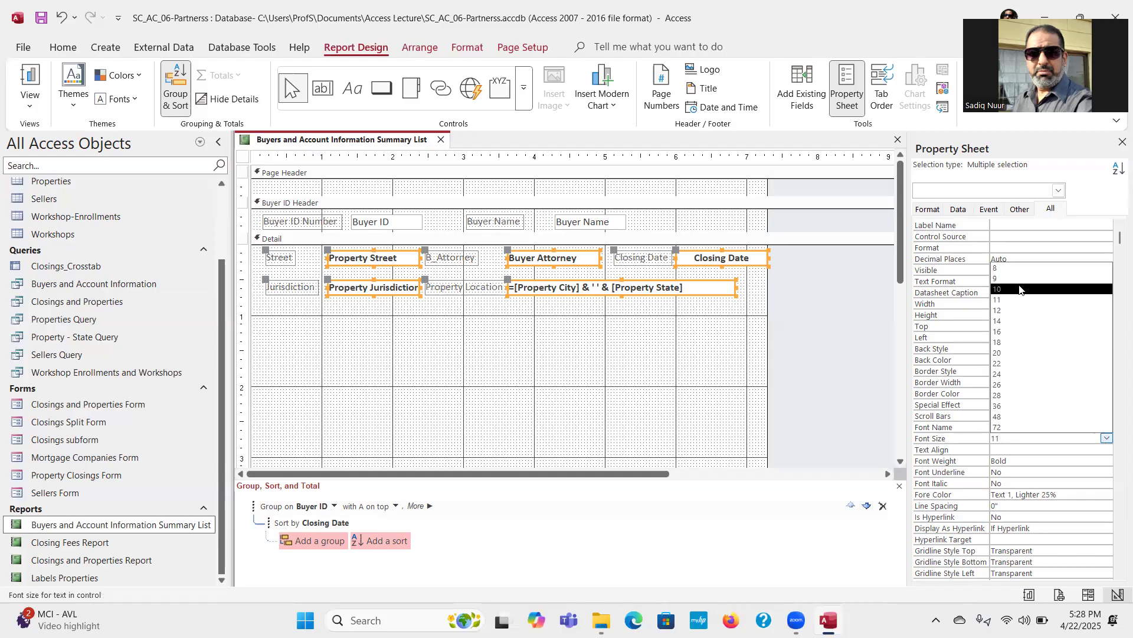
click(1019, 289)
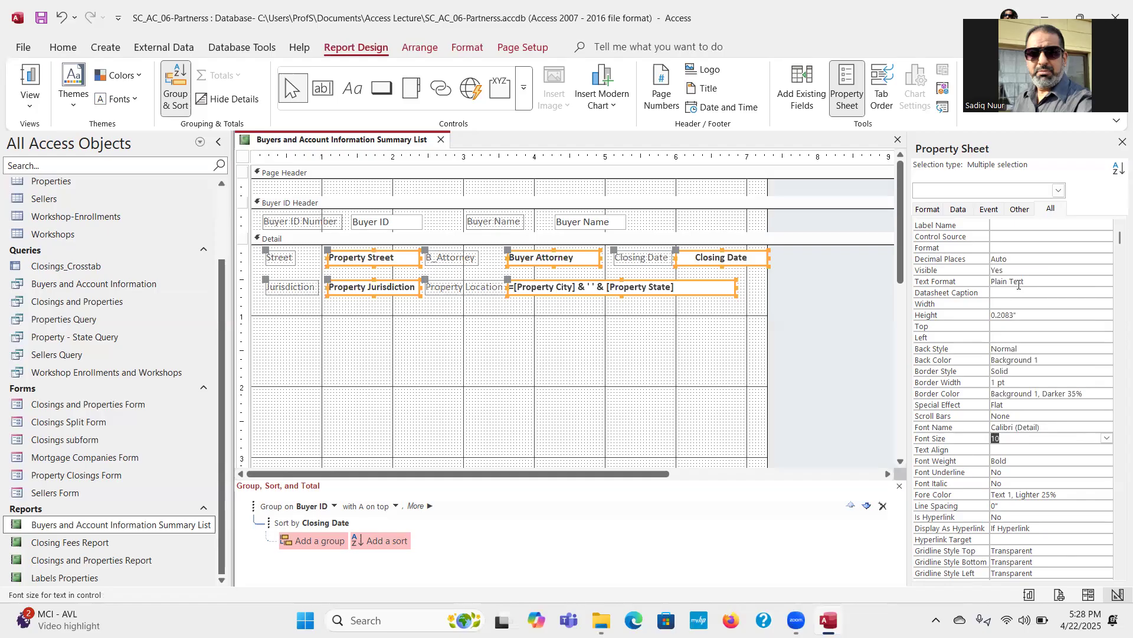
click(1121, 142)
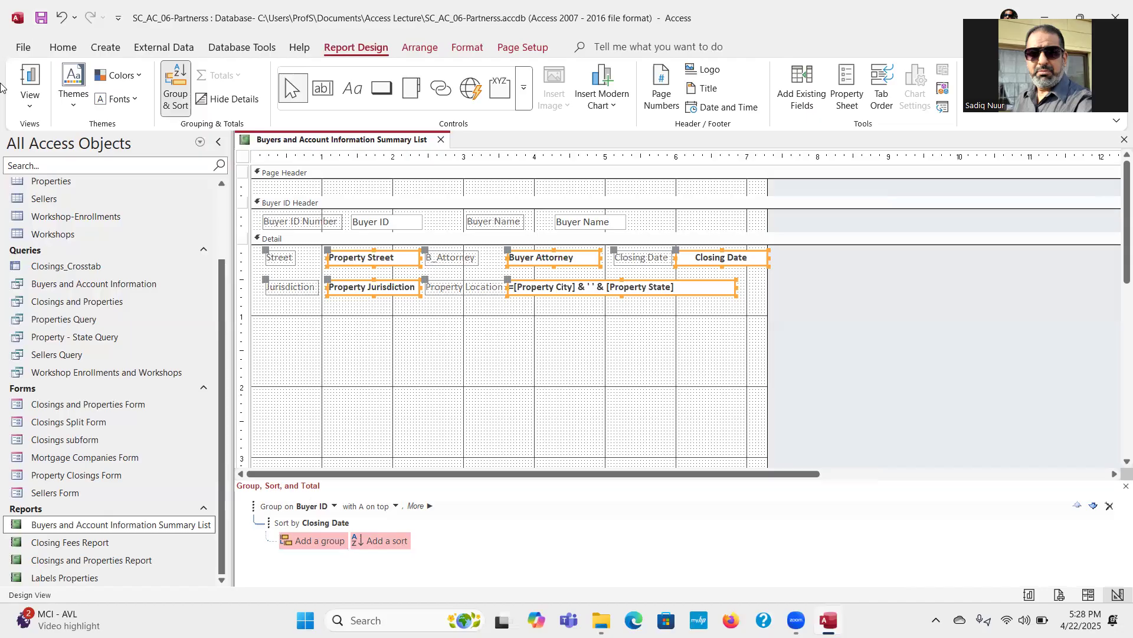
Step: Italicize the Street, Jurisdiction, B_Attorney, Property Location and Closing Date labels in the Detail section, leaving them without bold
click(277, 260)
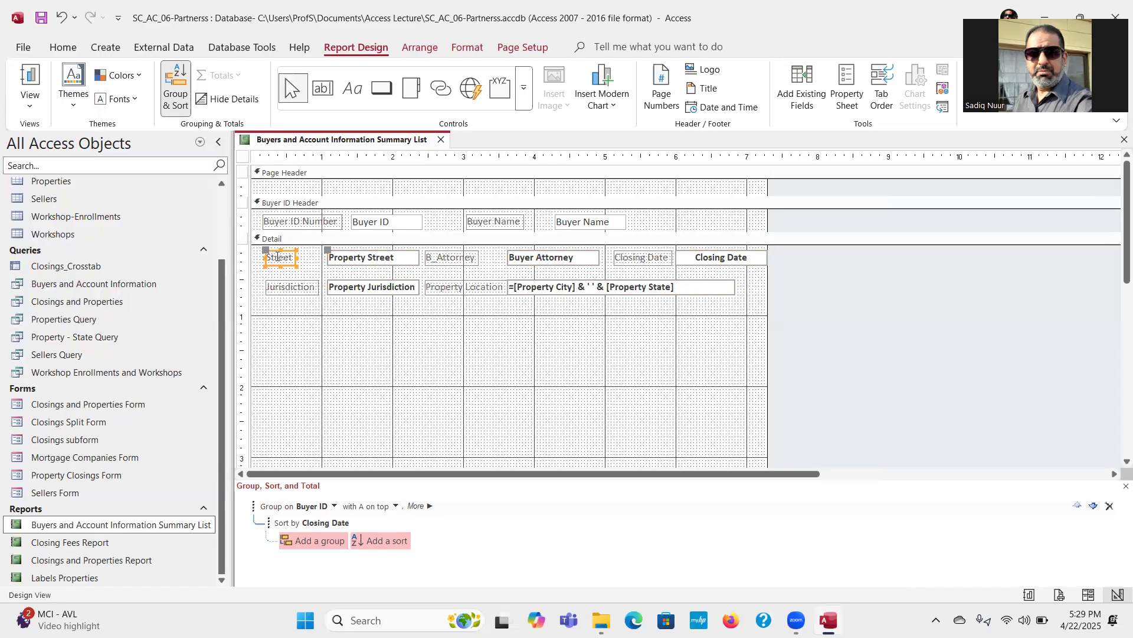
shift+click(281, 289)
shift+click(450, 261)
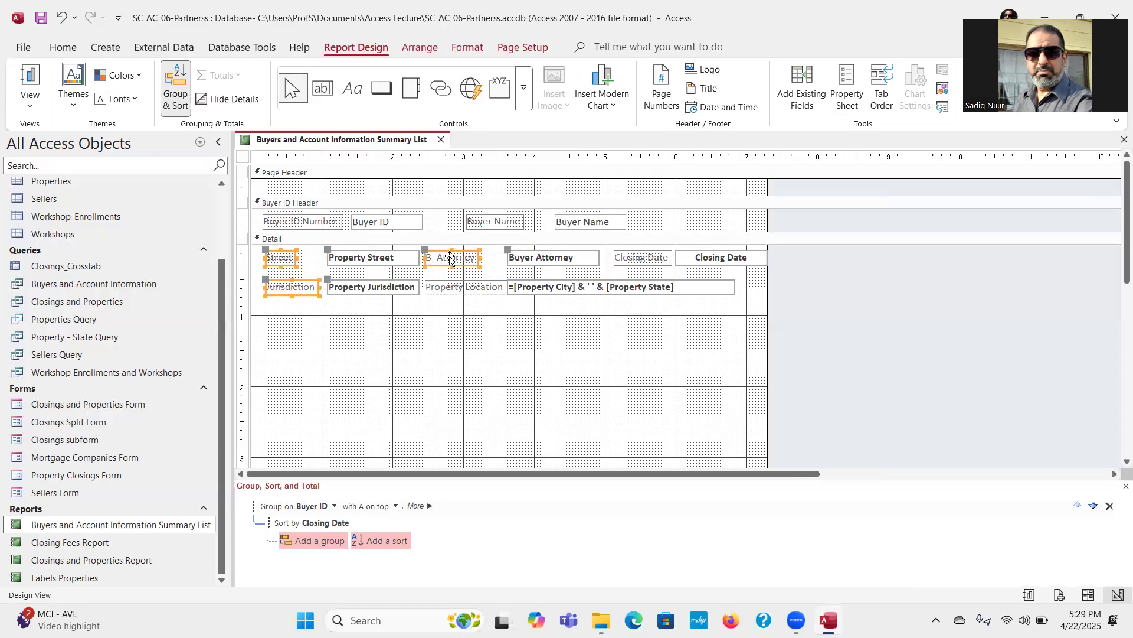
shift+click(450, 293)
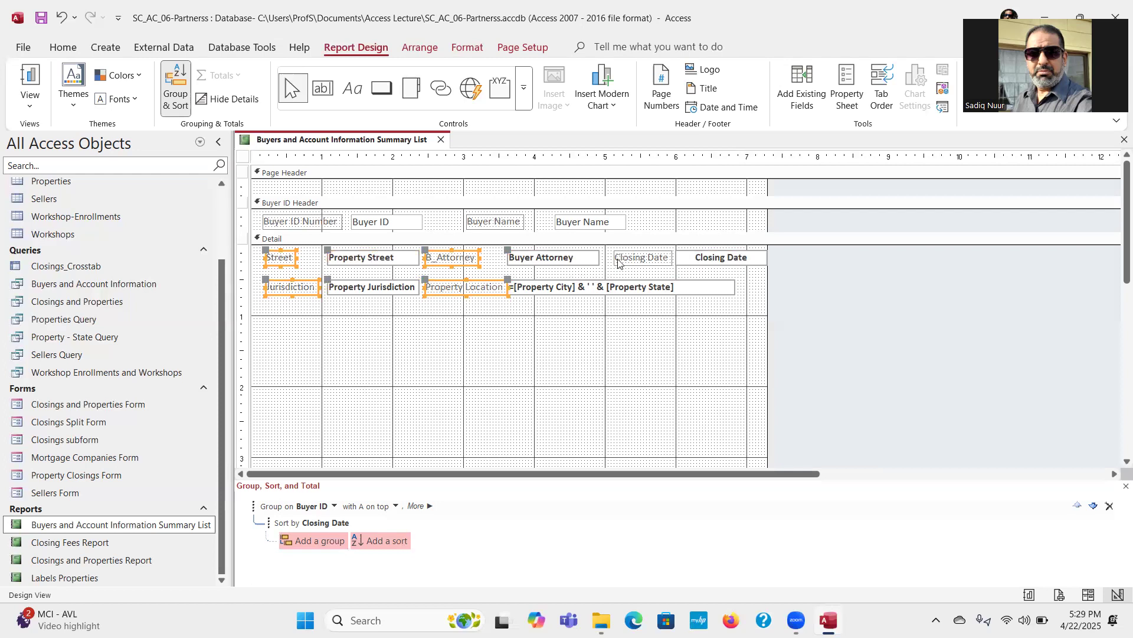
shift+click(636, 258)
click(462, 50)
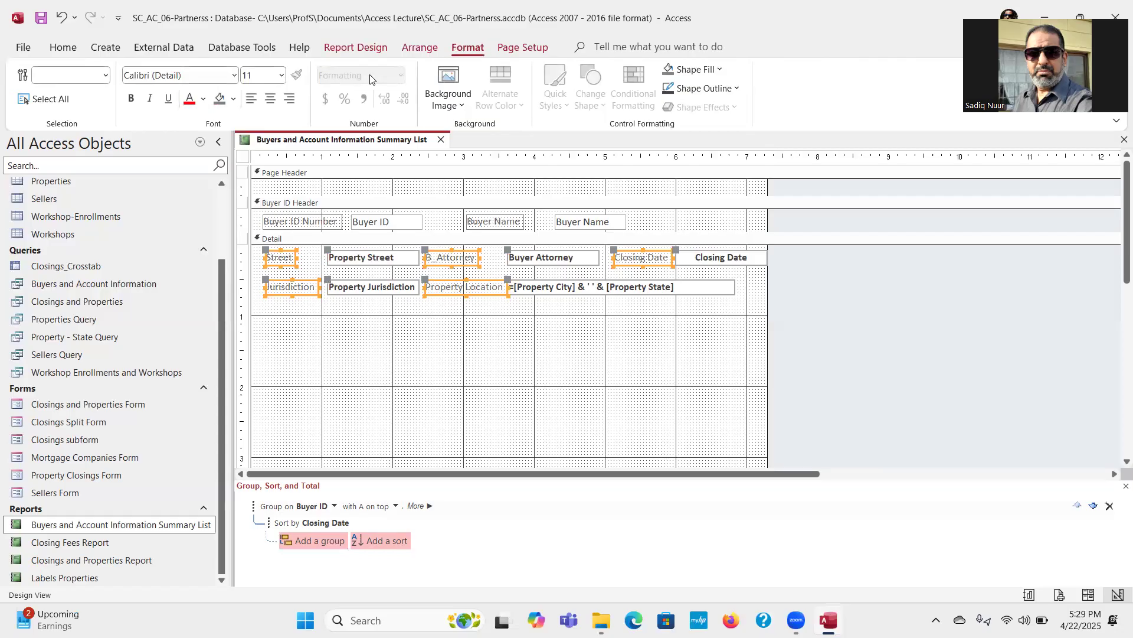
click(149, 101)
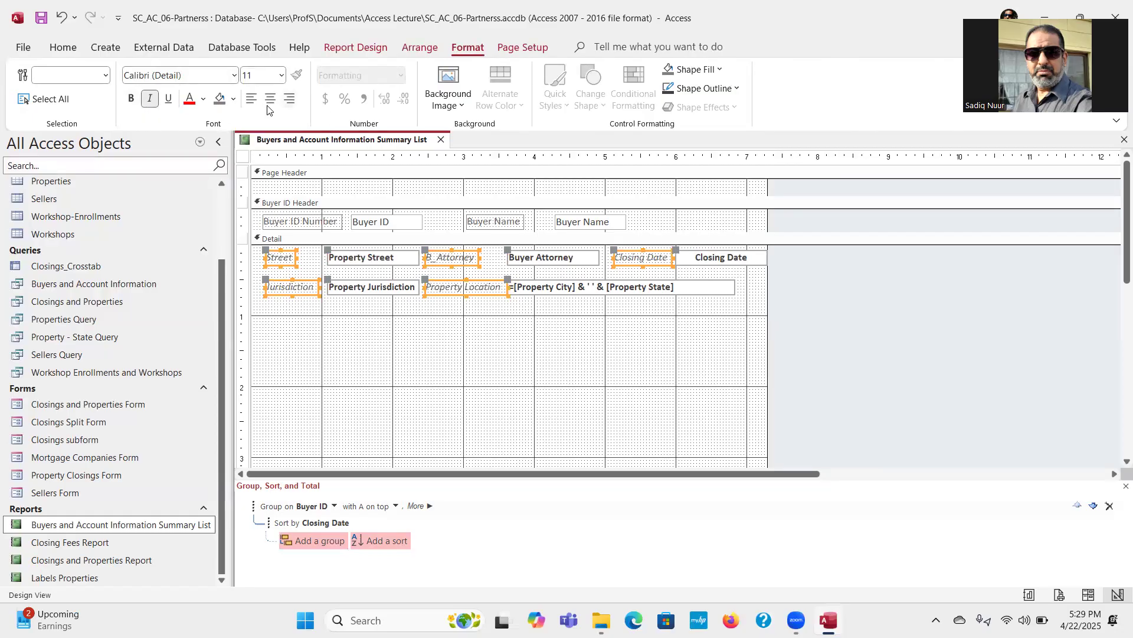
click(131, 101)
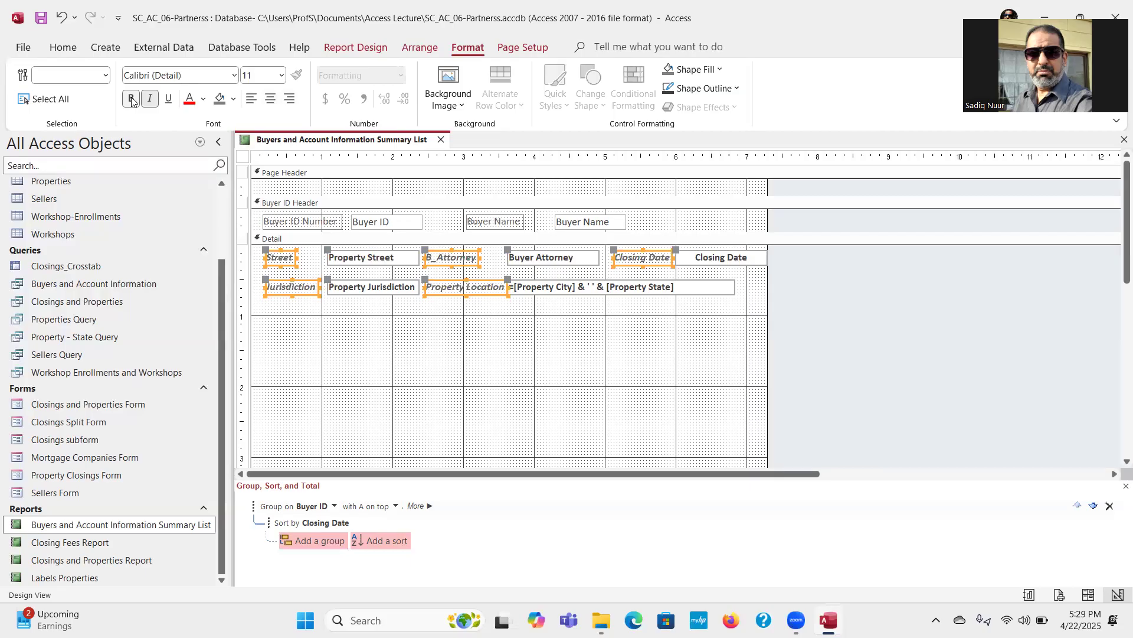
click(128, 103)
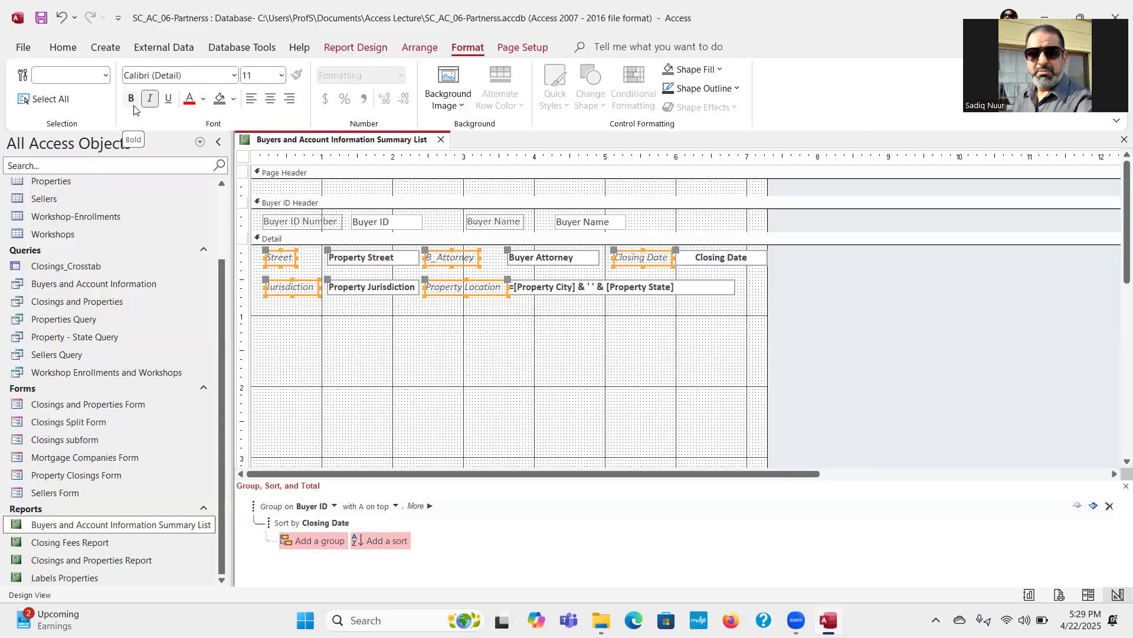
Step: Make all the labels and text boxes in the Buyer ID Header section bold
click(243, 238)
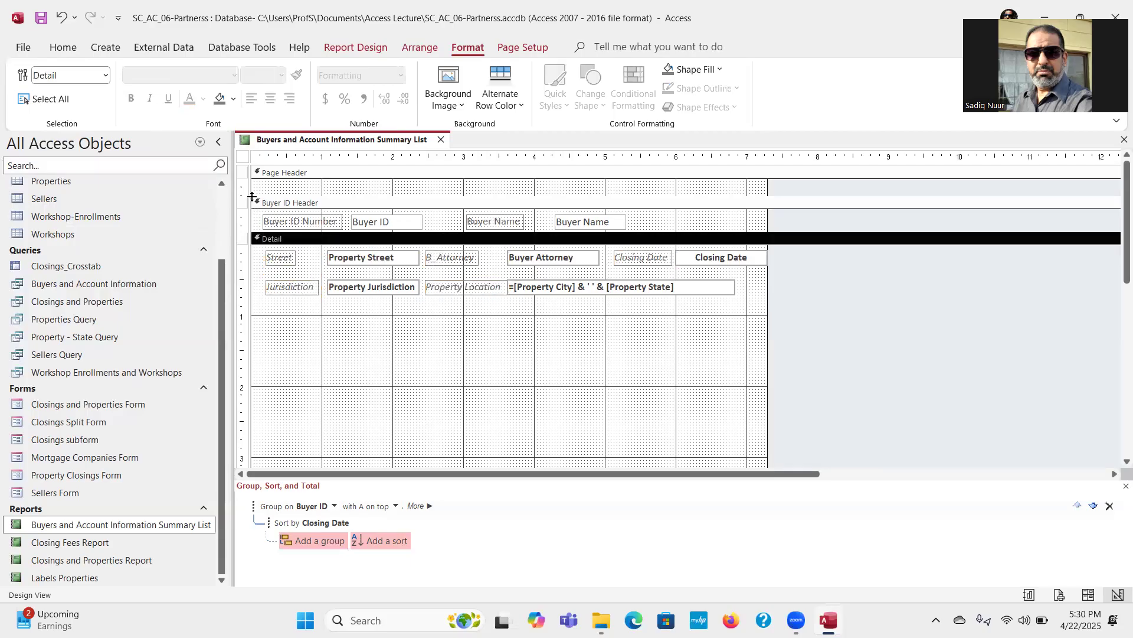
click(243, 206)
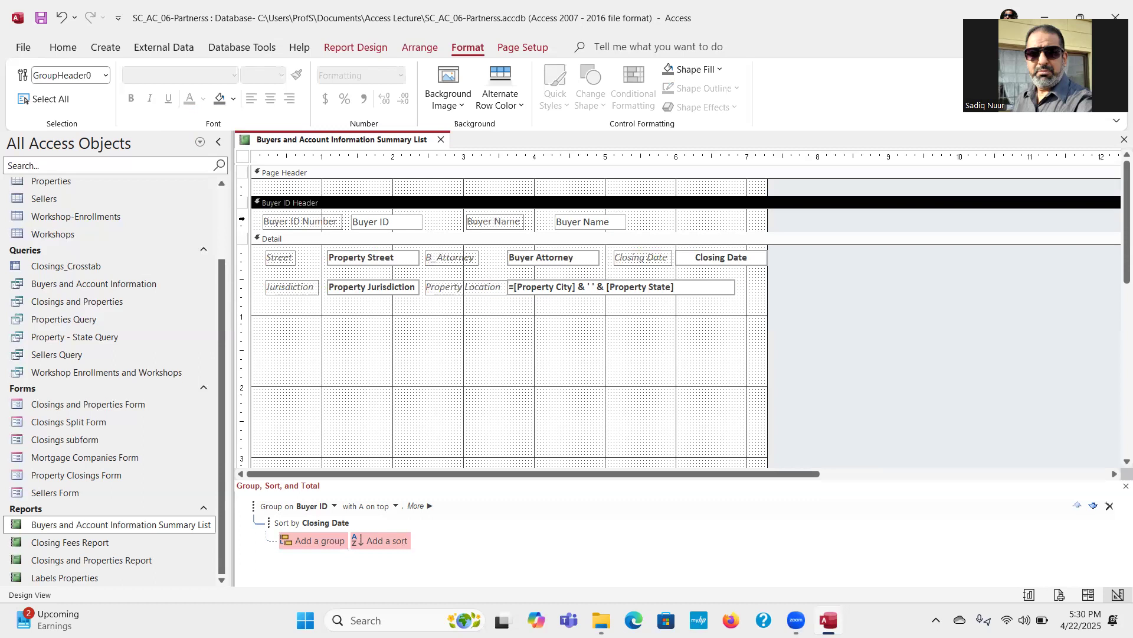
click(242, 218)
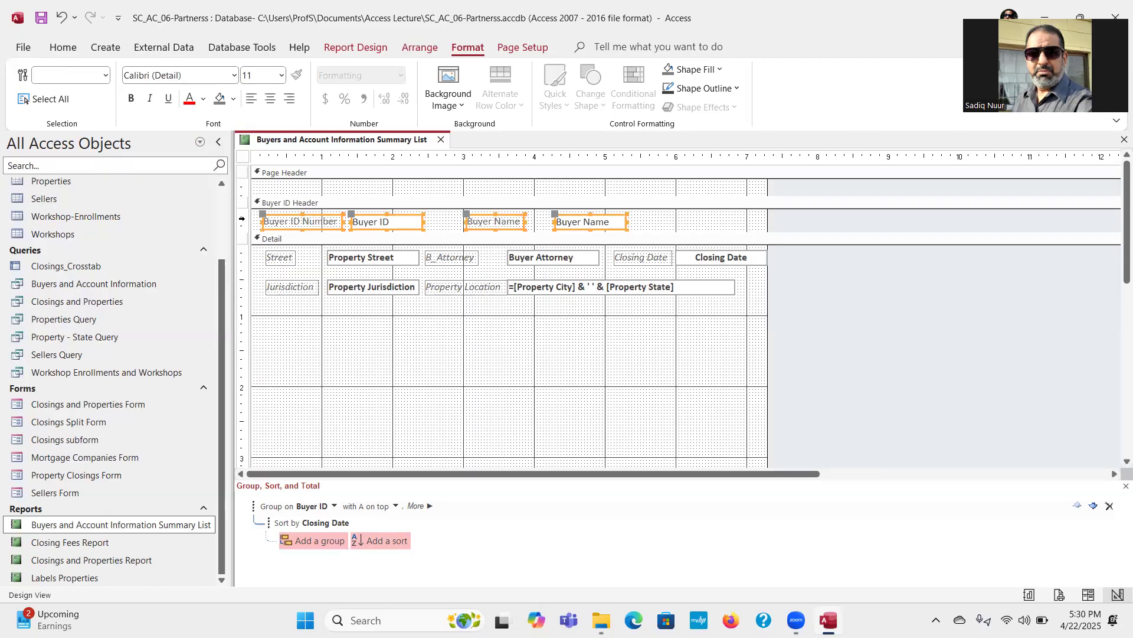
key(ctrl)
key(ctrl)
key(ctrl)
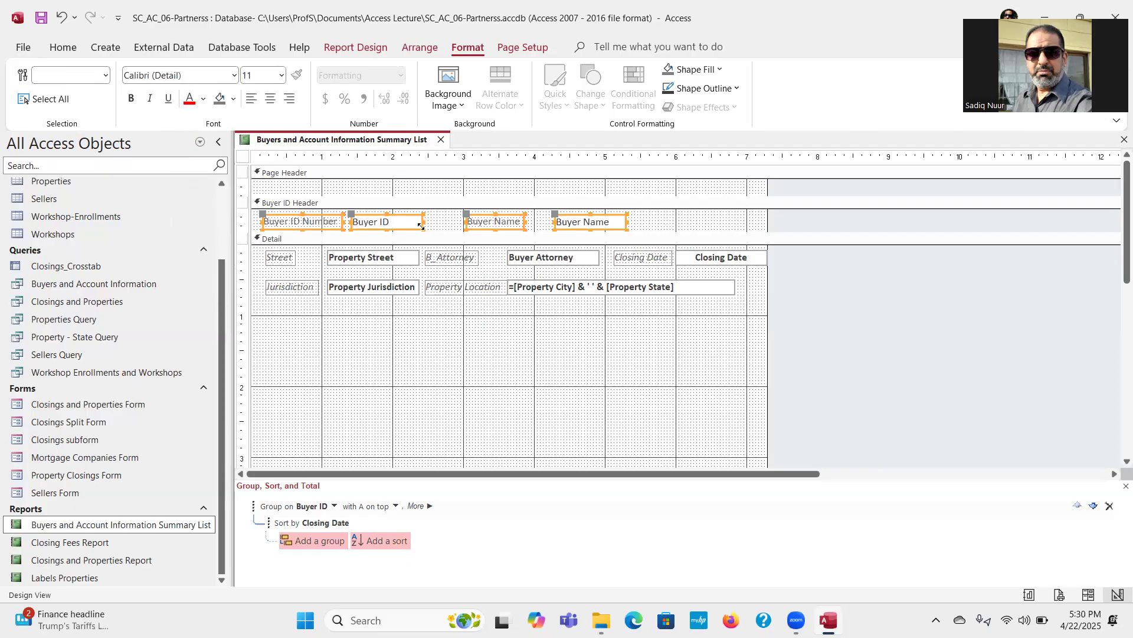
click(131, 99)
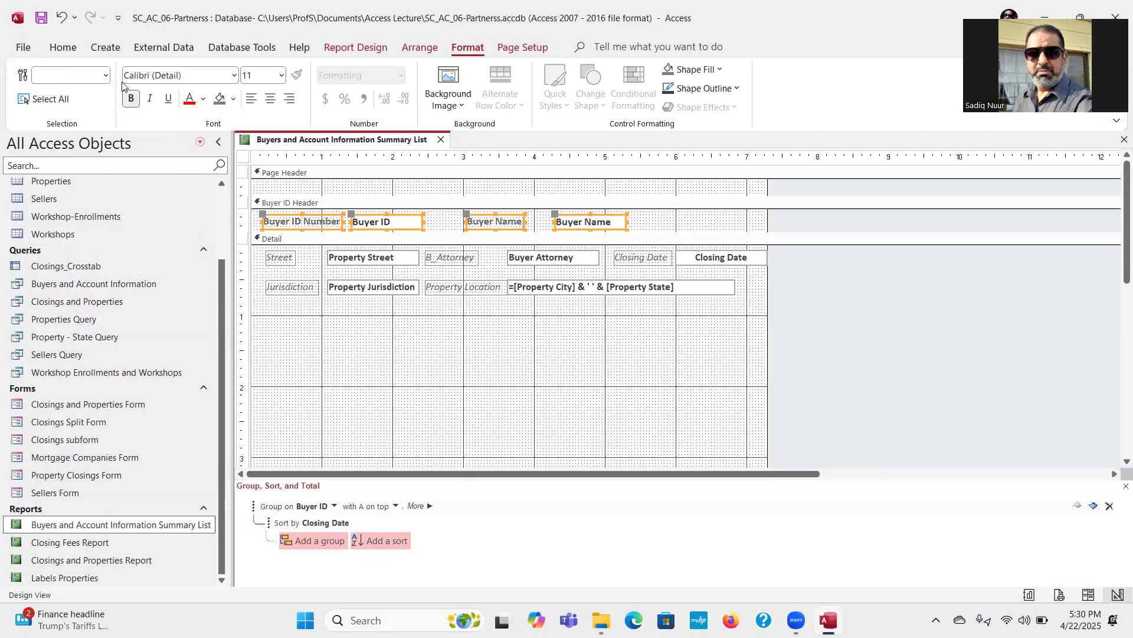
Step: Check the formatted report in Report View, especially whether the Jurisdiction text fits, and return to Design View
click(351, 48)
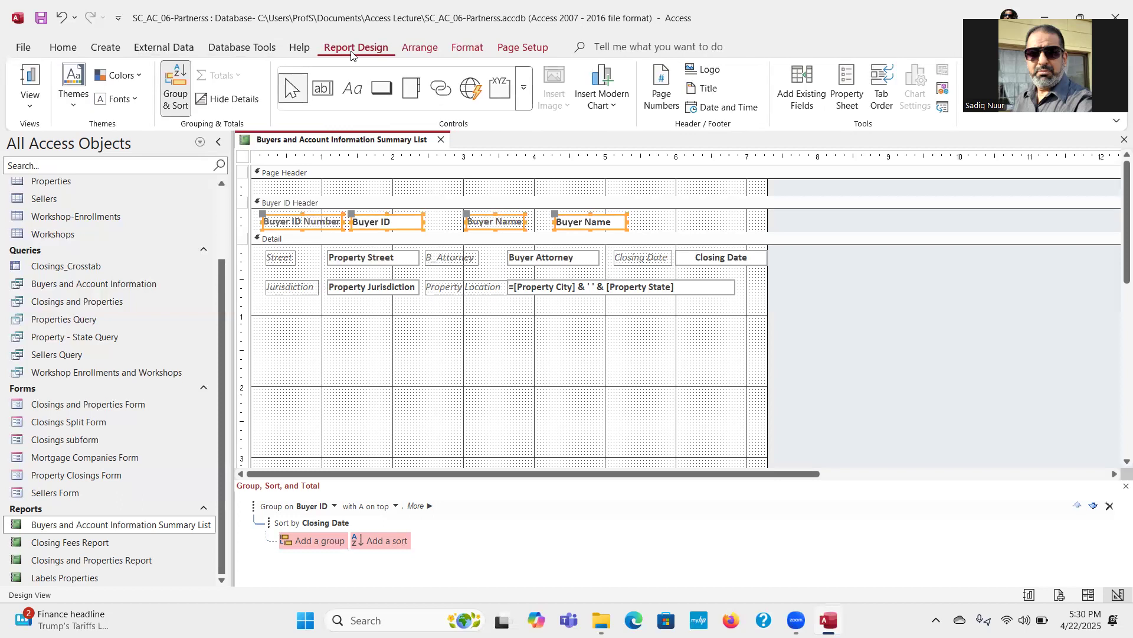
click(30, 109)
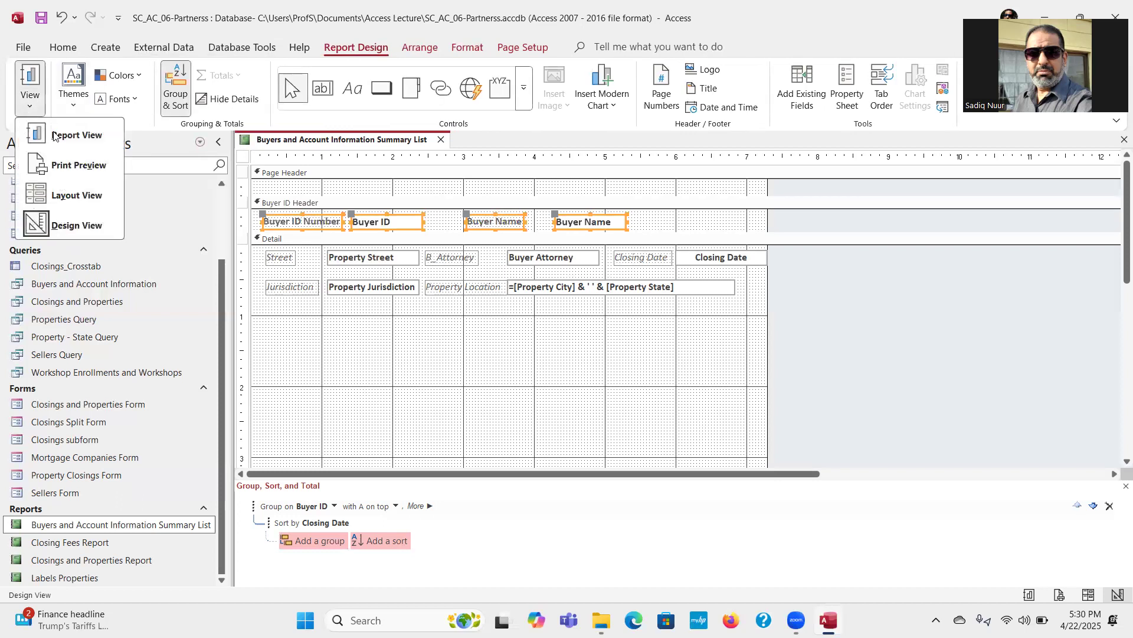
click(93, 139)
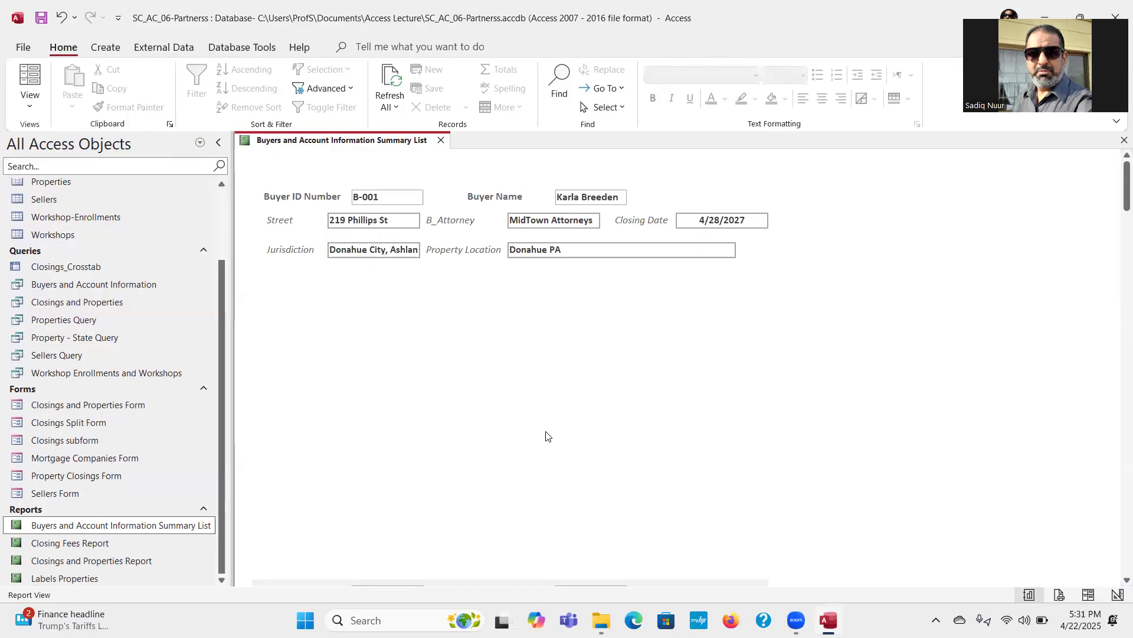
click(34, 113)
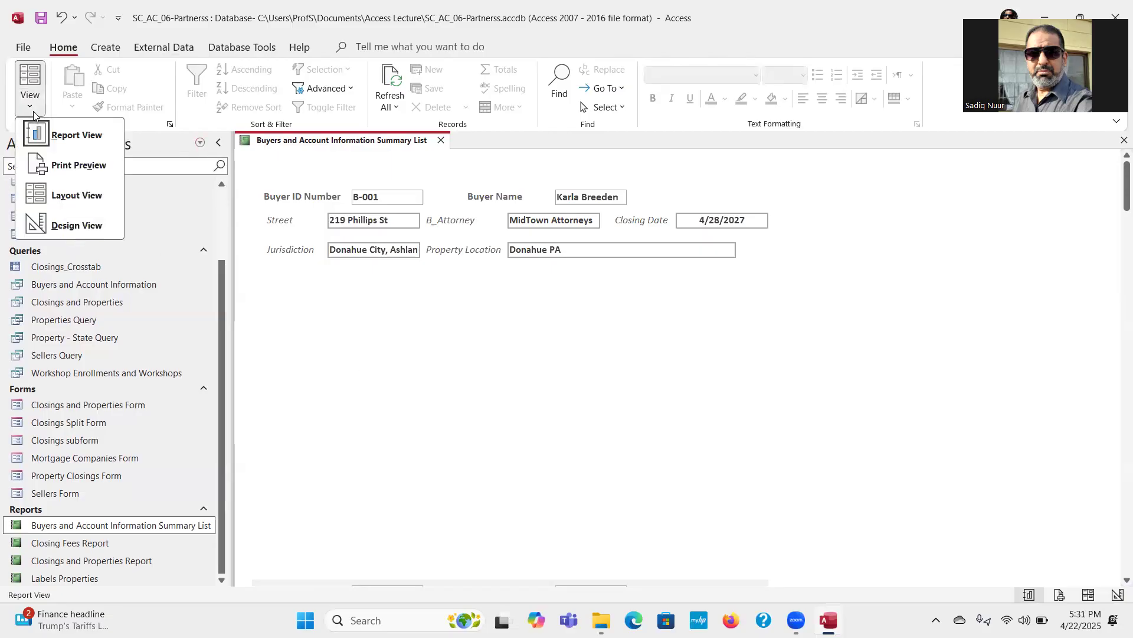
click(74, 226)
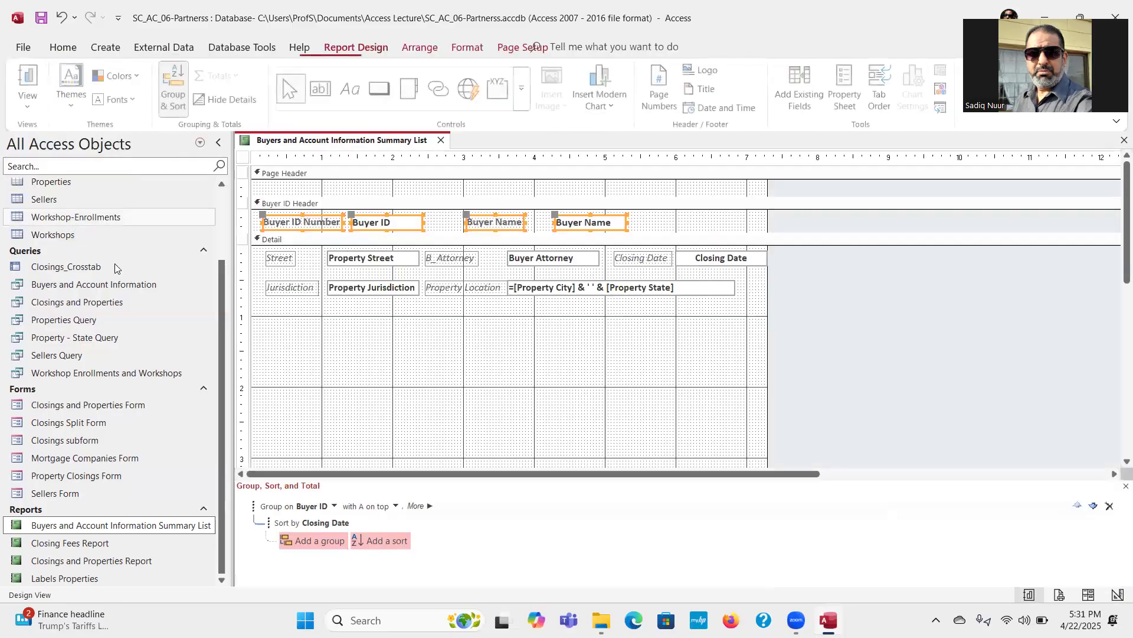
Step: Move the Jurisdiction and Street labels left to the edge of the Detail section, keeping their left edges aligned
click(288, 289)
mouse_move(266, 279)
mouse_down()
mouse_move(255, 280)
mouse_move(253, 254)
mouse_up()
click(282, 258)
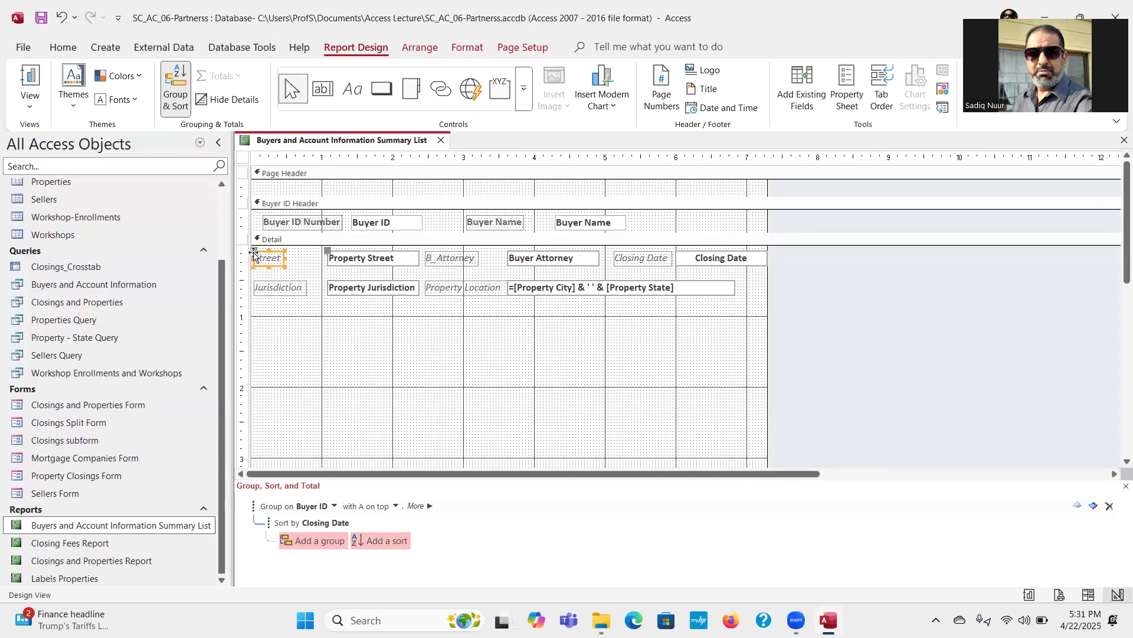
Step: Widen the grouped Detail text boxes slightly by extending their left edges toward the moved labels
click(338, 291)
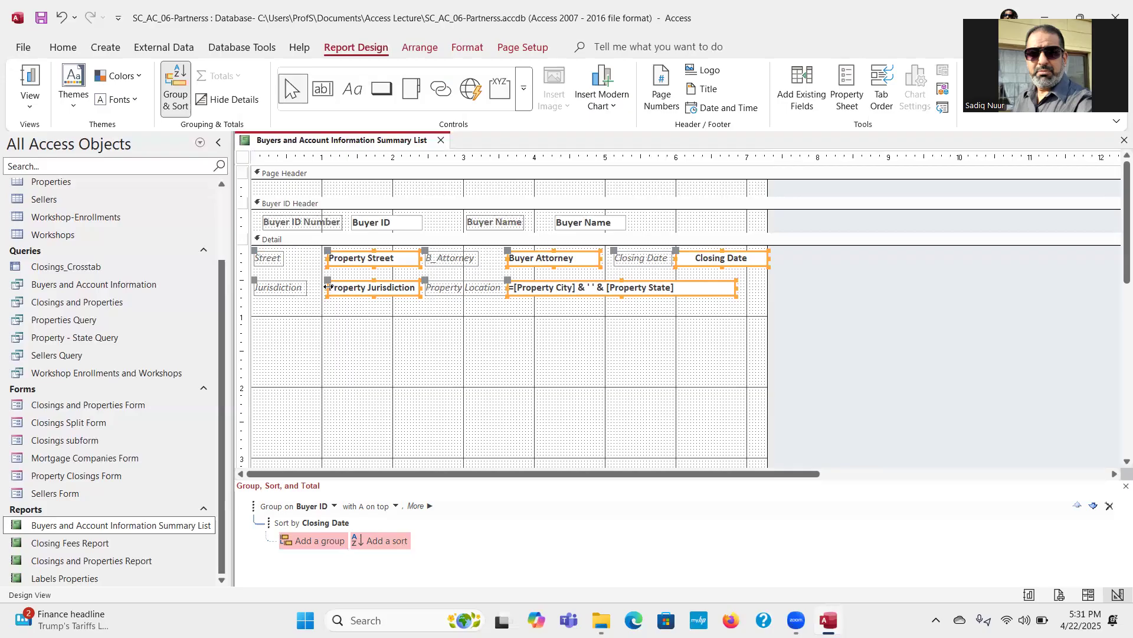
drag(326, 287, 314, 284)
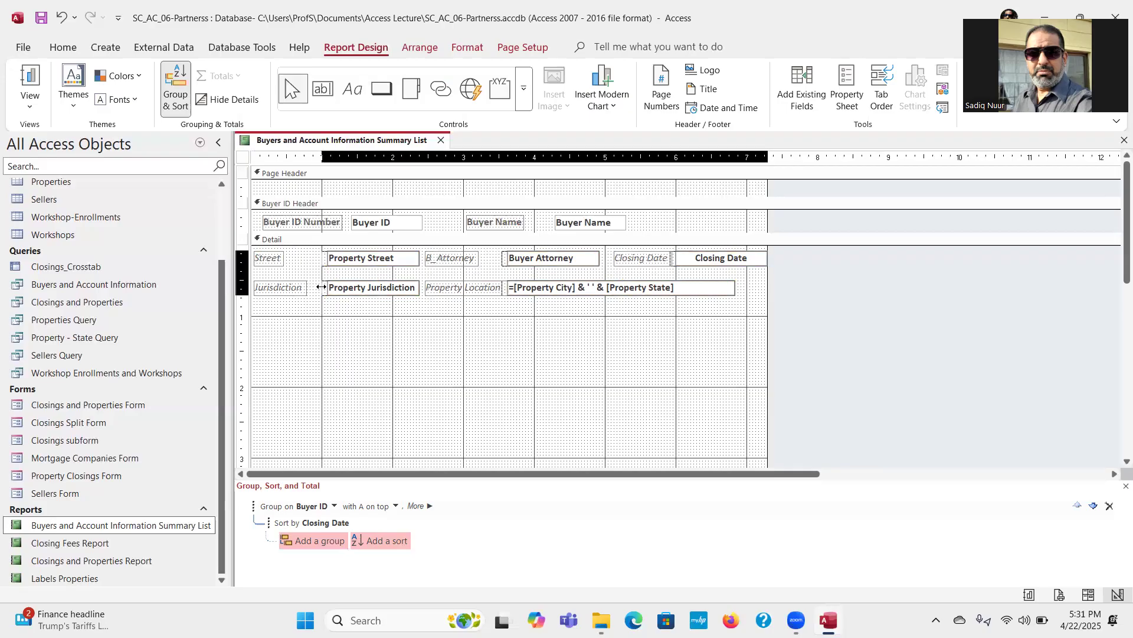
click(429, 377)
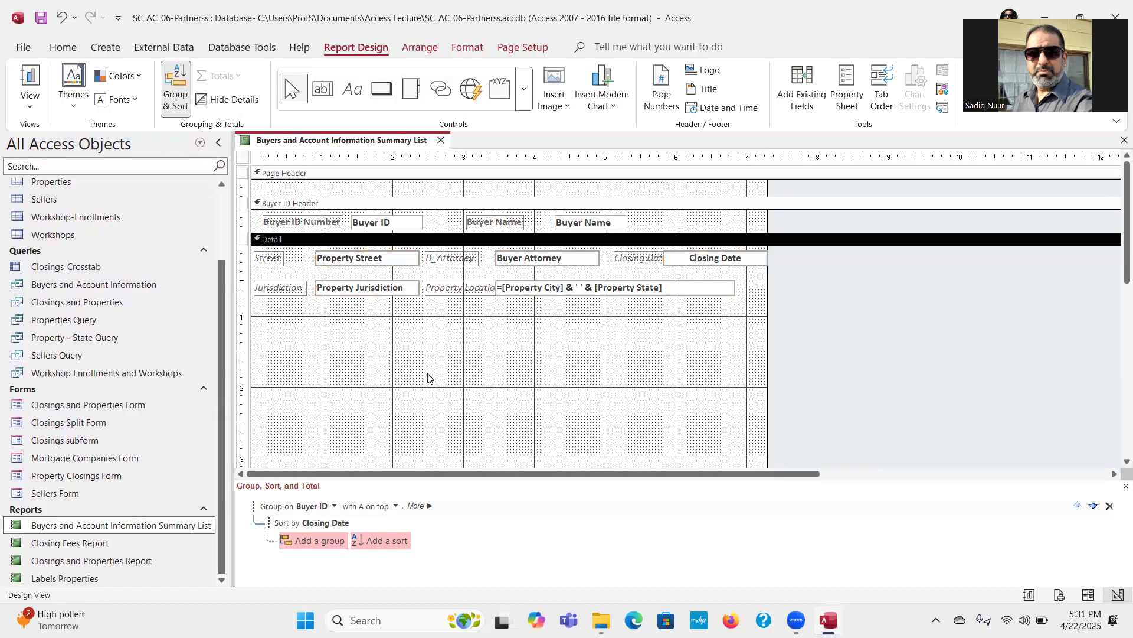
click(548, 293)
drag(495, 280, 504, 280)
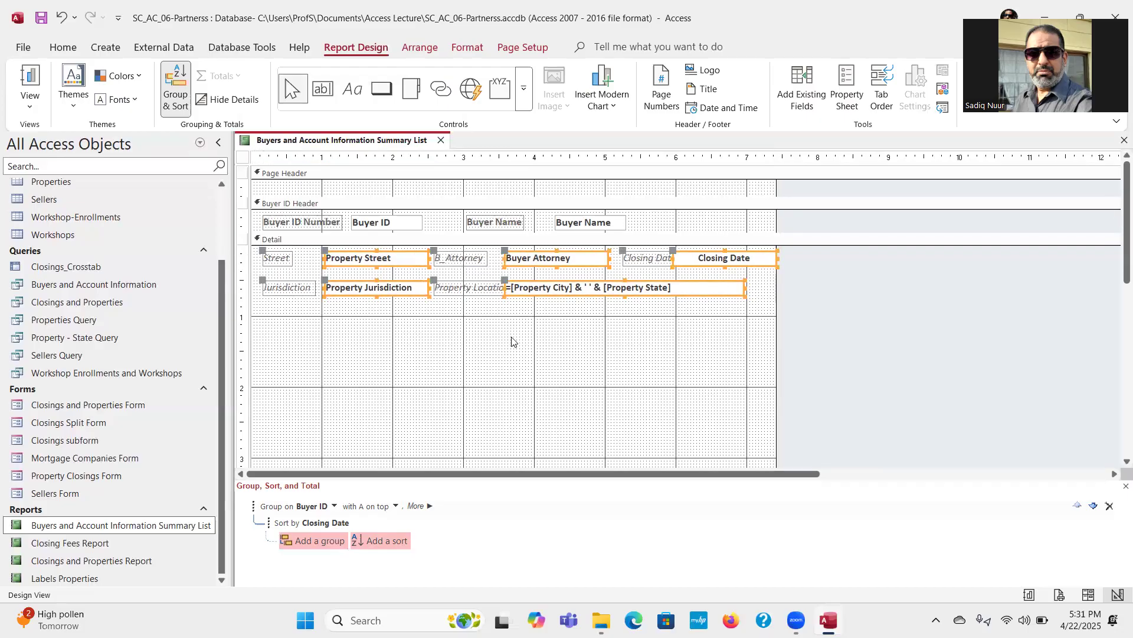
key(ctrl+z)
click(527, 369)
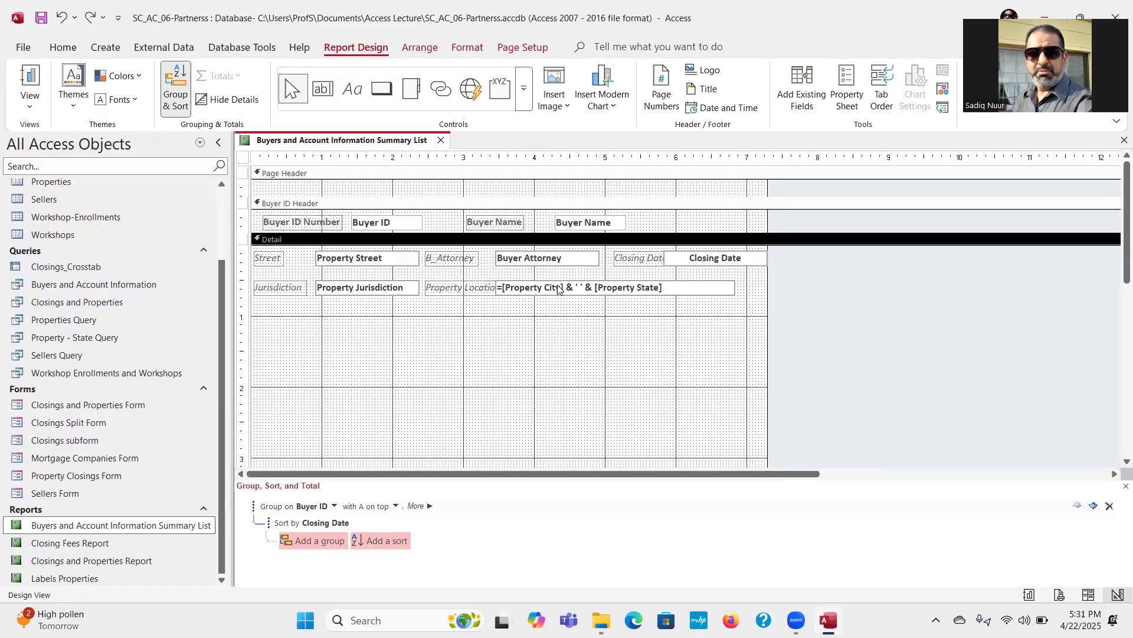
Step: Ungroup the Detail text boxes and move the property city and state text box right, clear of the Property Location label
key(ctrl+a)
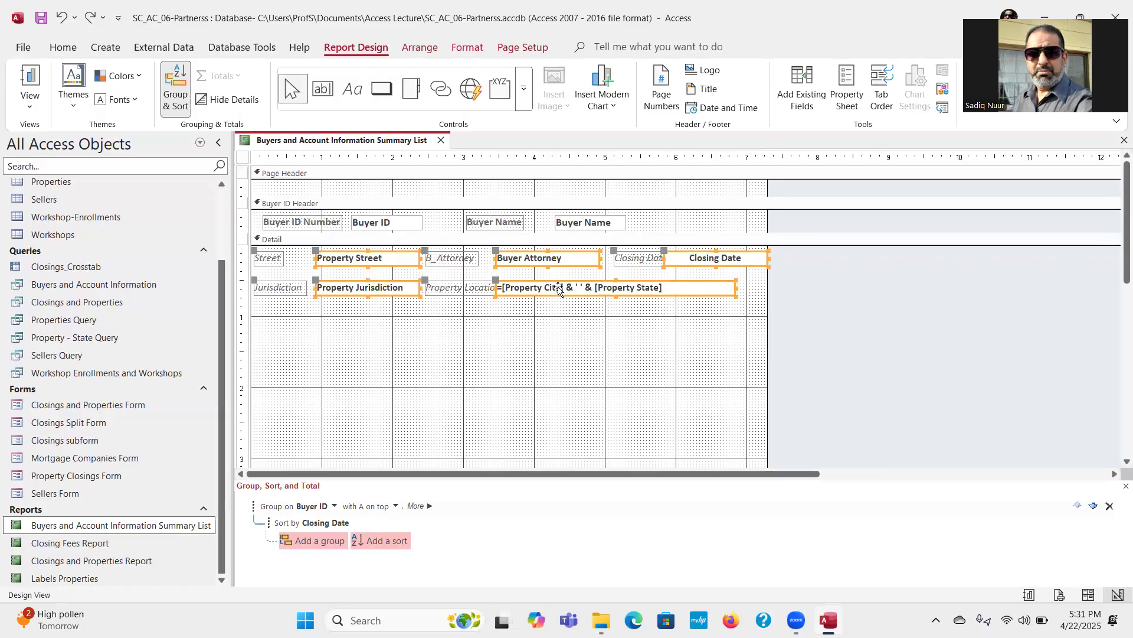
click(418, 48)
click(711, 101)
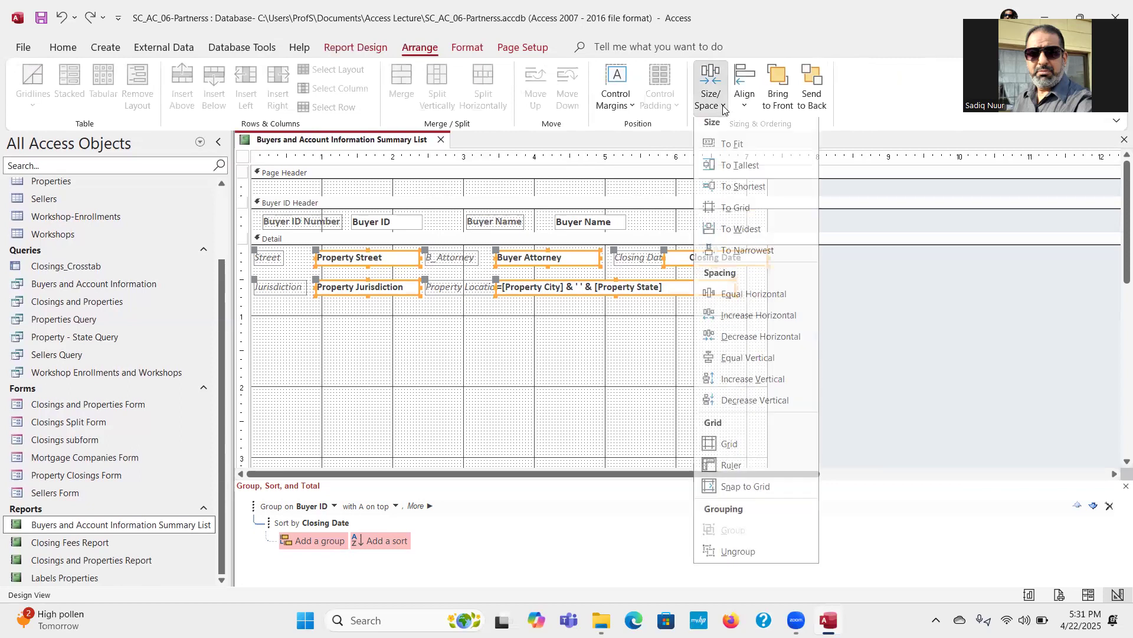
click(737, 557)
click(593, 405)
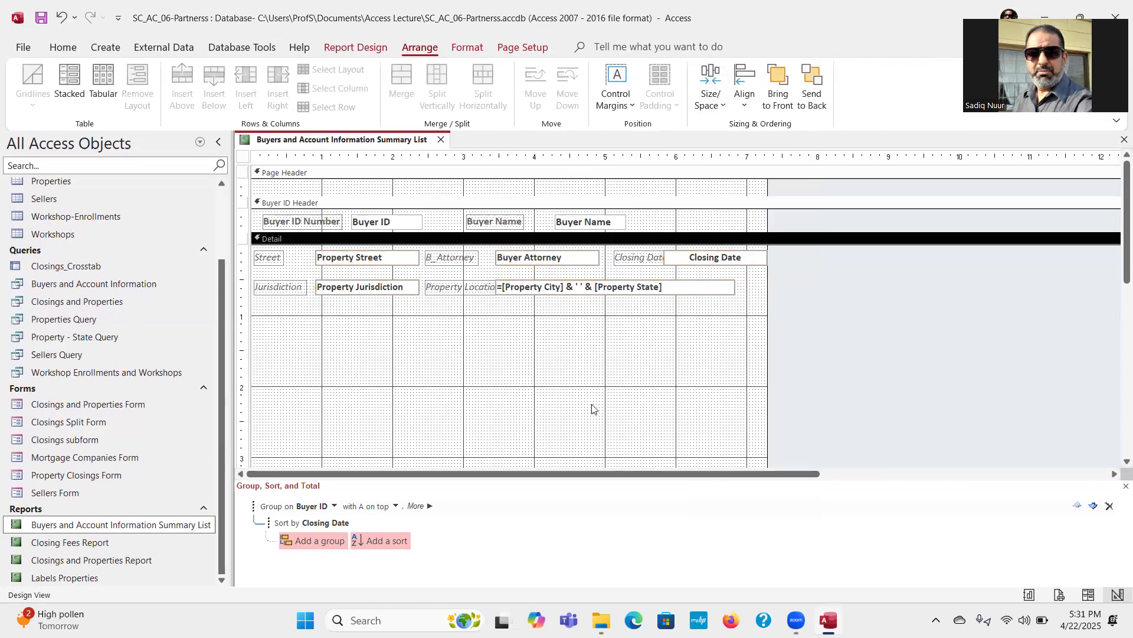
click(543, 290)
drag(499, 281, 518, 277)
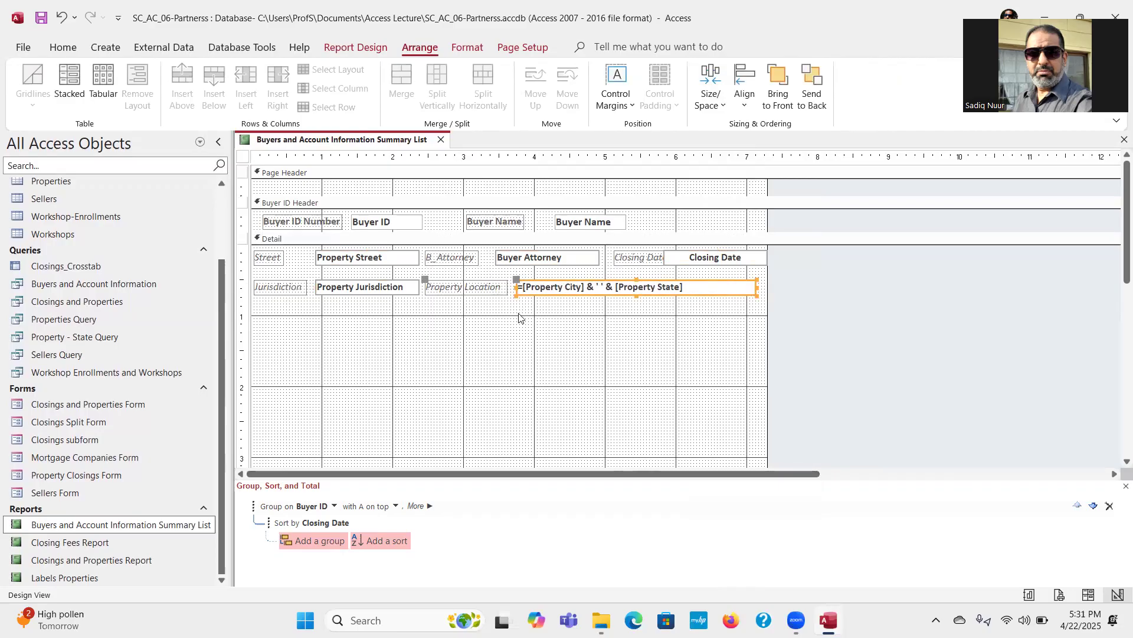
Step: Extend the left edges of the Property Jurisdiction and Property Street text boxes slightly further left, keeping them aligned
click(363, 293)
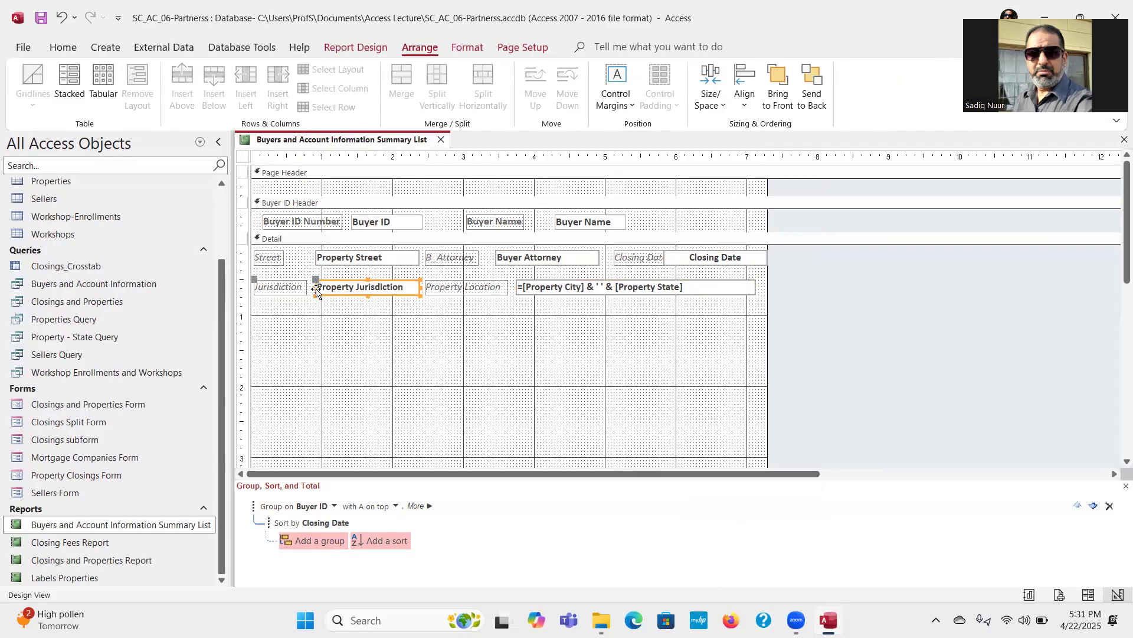
drag(315, 287, 313, 287)
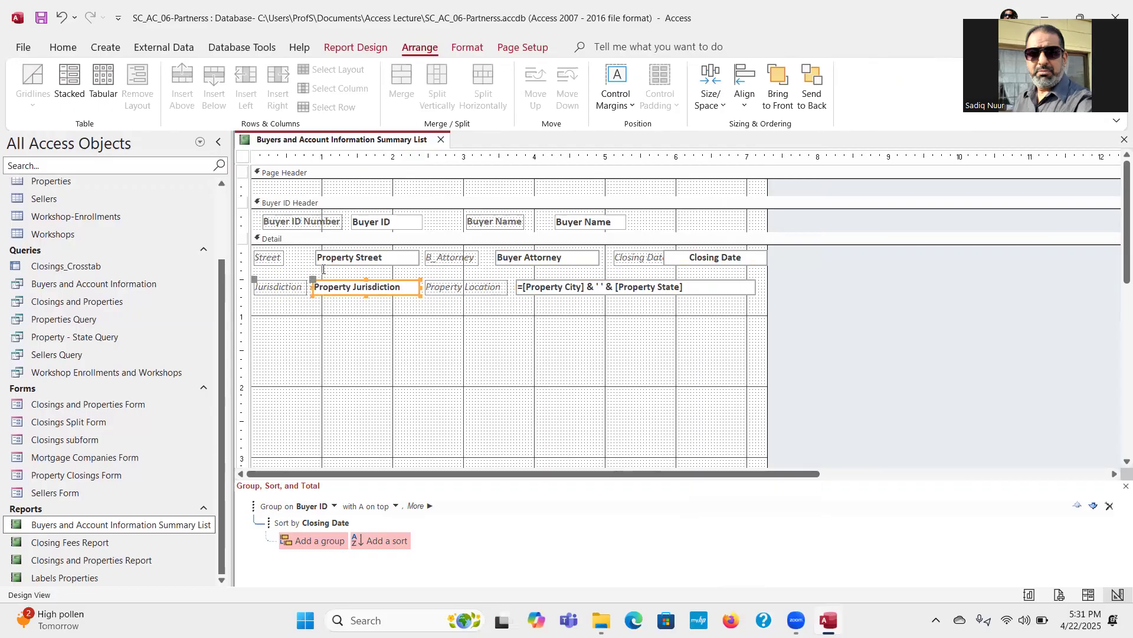
click(335, 262)
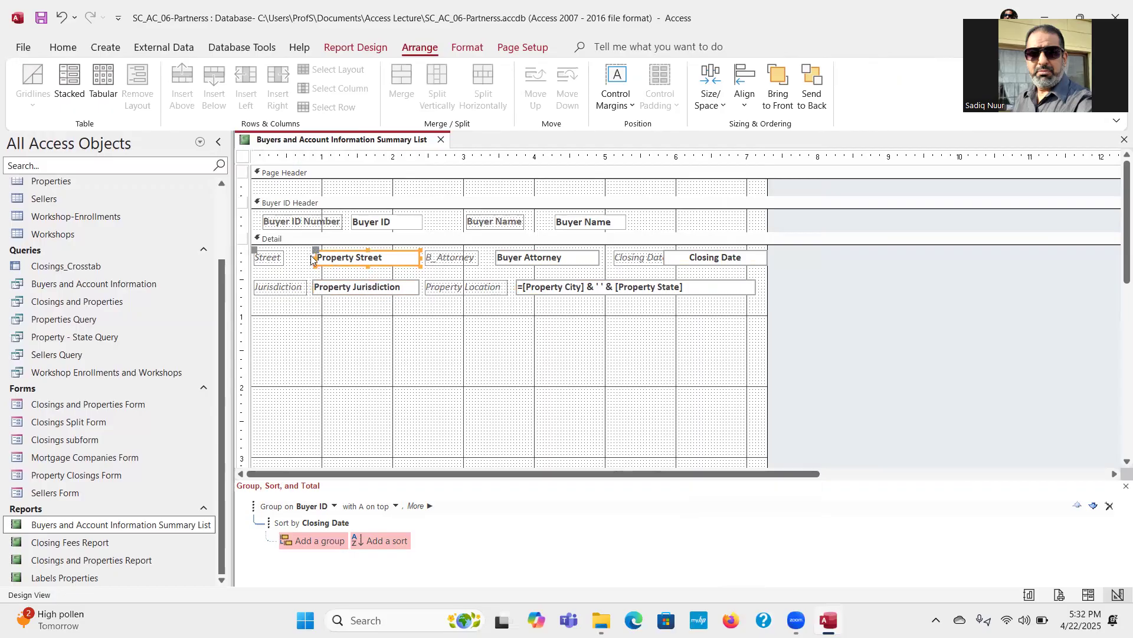
drag(315, 257, 312, 258)
click(375, 364)
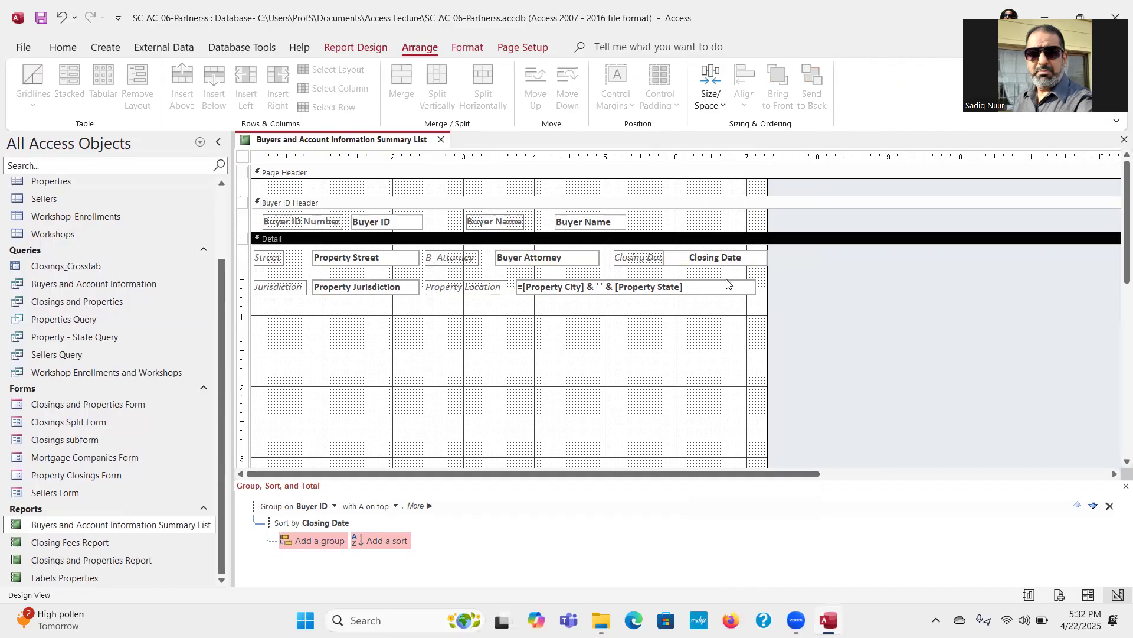
Step: Move the Closing Date text box right, clear of its label, and widen the report slightly past it
click(728, 258)
drag(669, 250, 683, 253)
drag(786, 329, 797, 330)
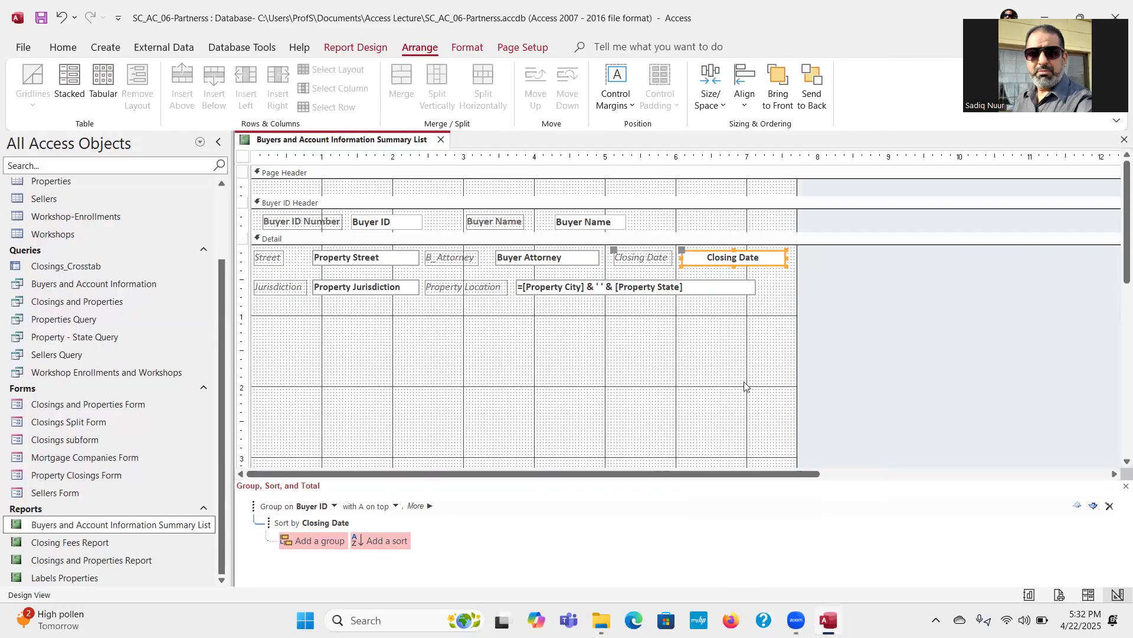
Step: Group the Property Street, Property Jurisdiction, Buyer Attorney, property city and state, and Closing Date text boxes in the Detail section
click(366, 251)
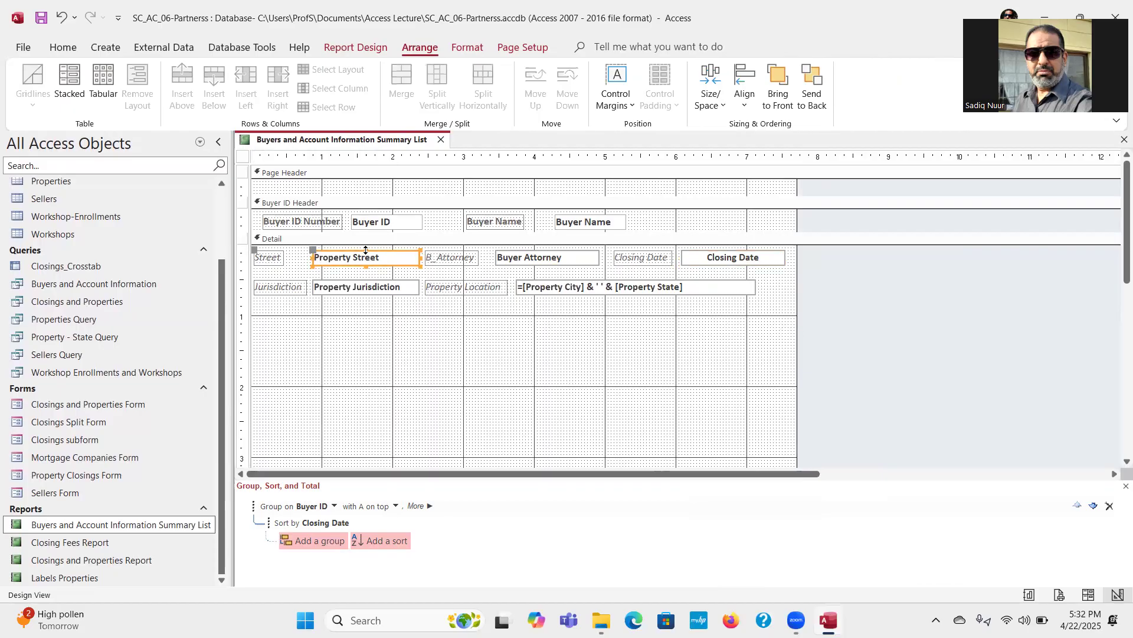
shift+click(362, 288)
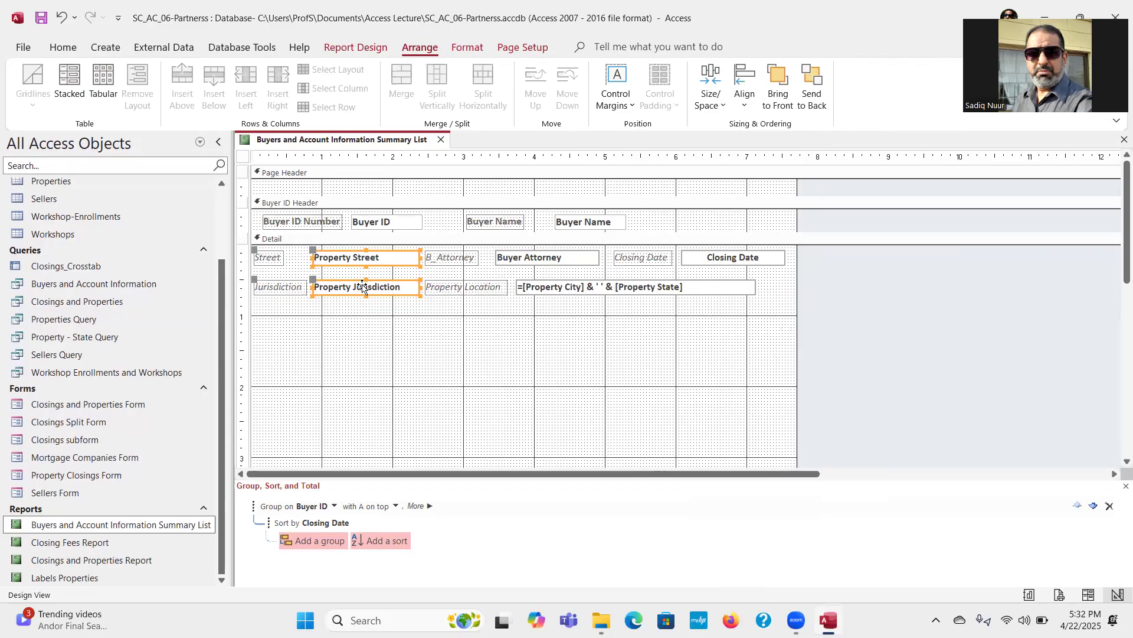
shift+click(532, 260)
shift+click(564, 290)
shift+click(727, 258)
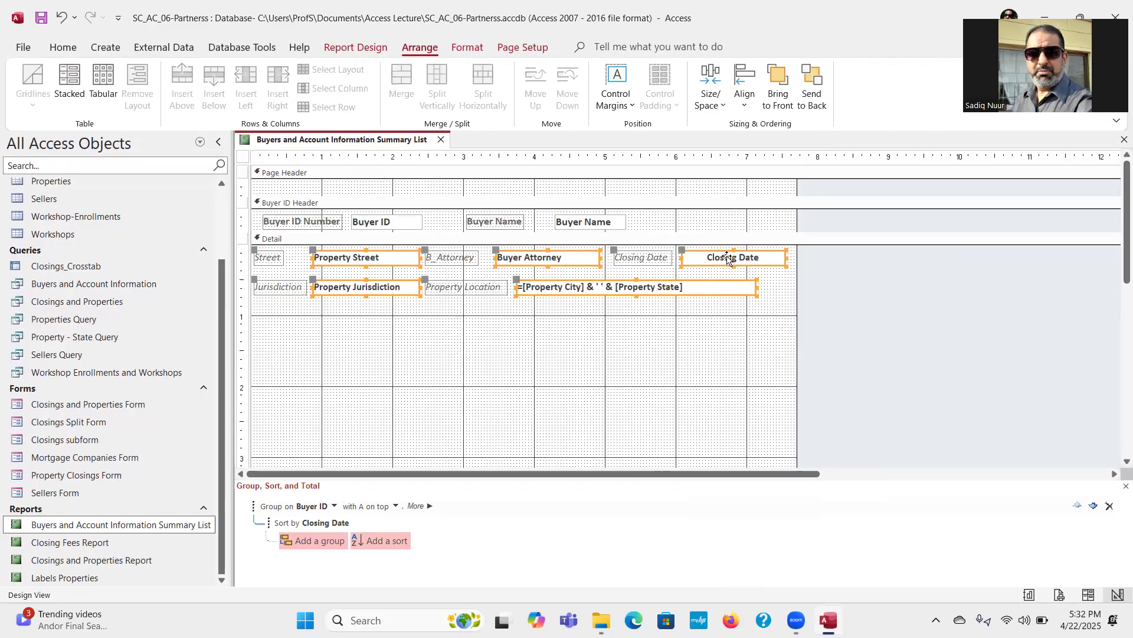
click(724, 106)
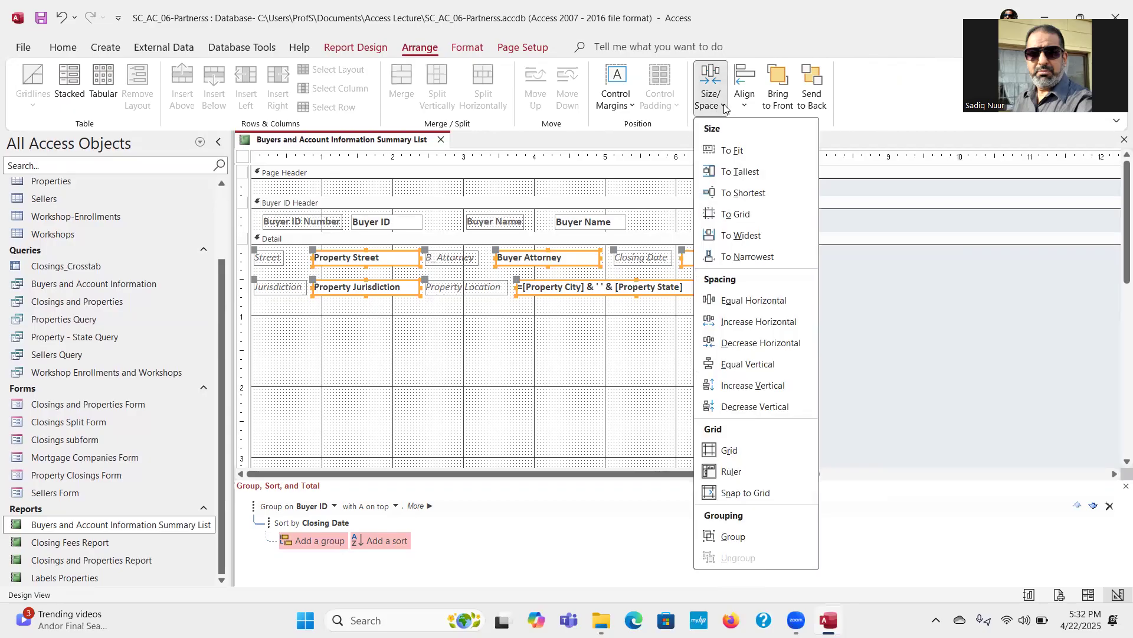
click(732, 534)
click(602, 400)
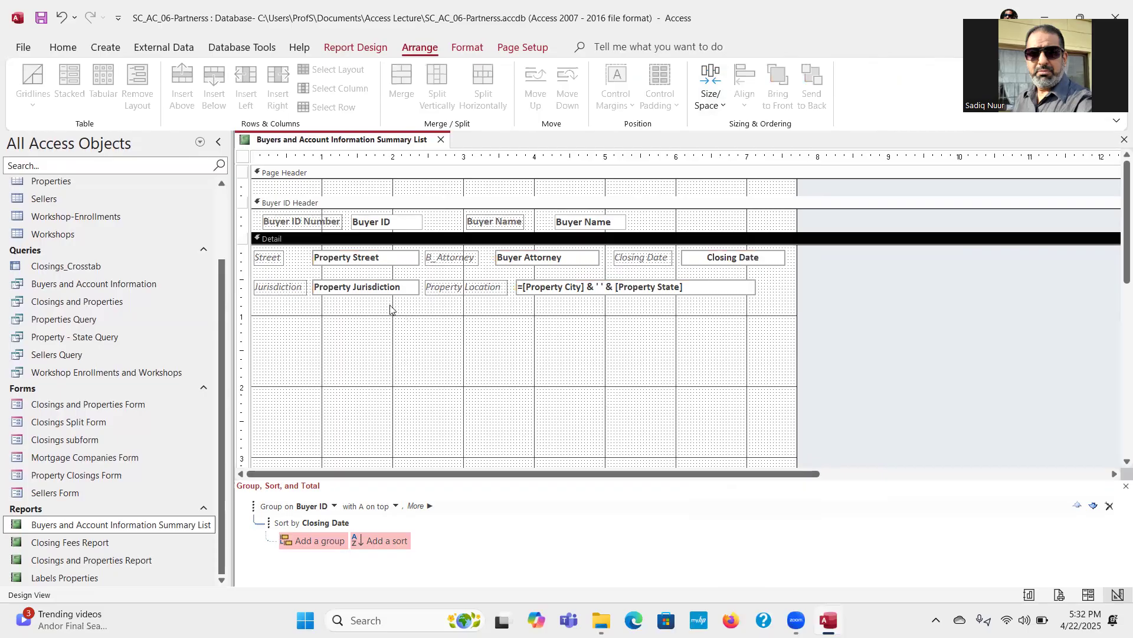
key(ctrl+a)
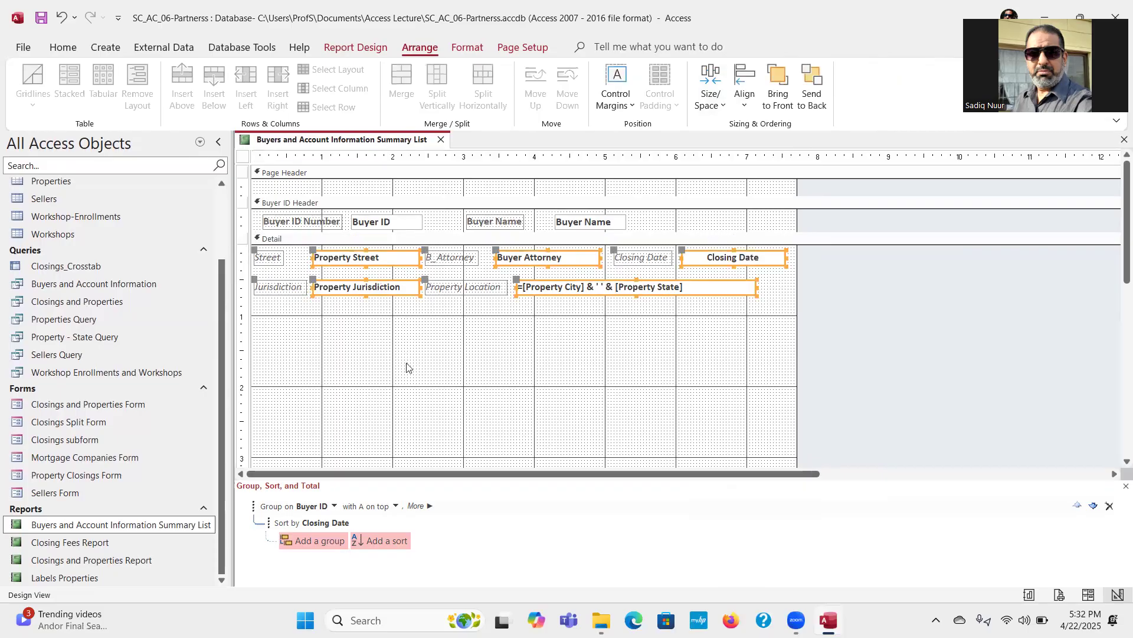
click(411, 383)
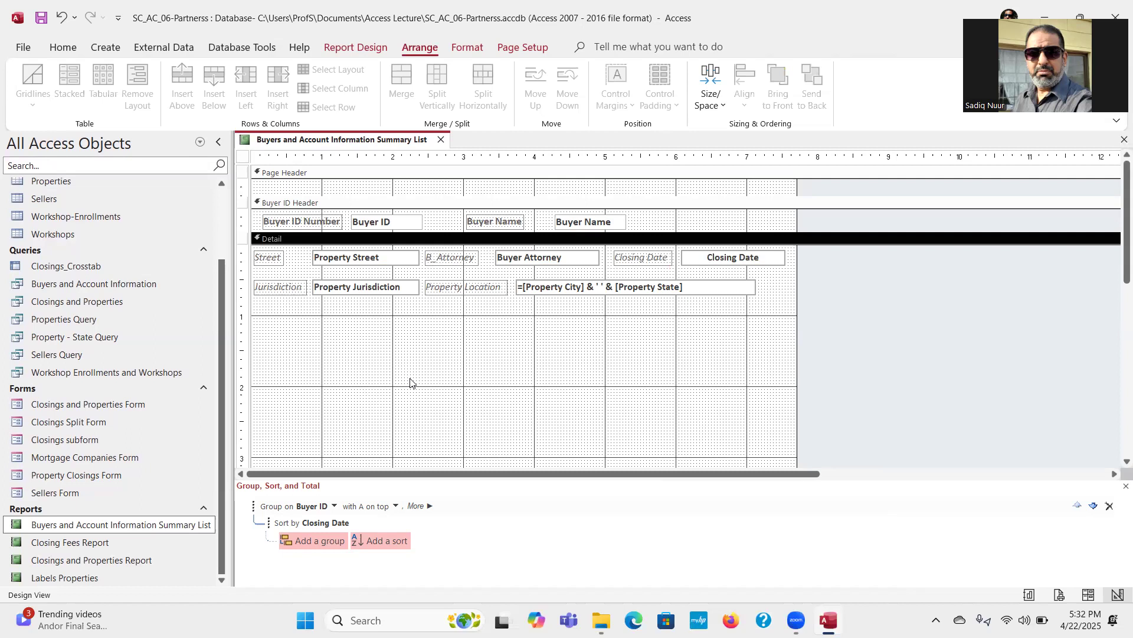
Step: Draw a subreport about 6 inches wide and 1.5 inches high below the Detail fields, using existing tables and queries as its data
click(339, 48)
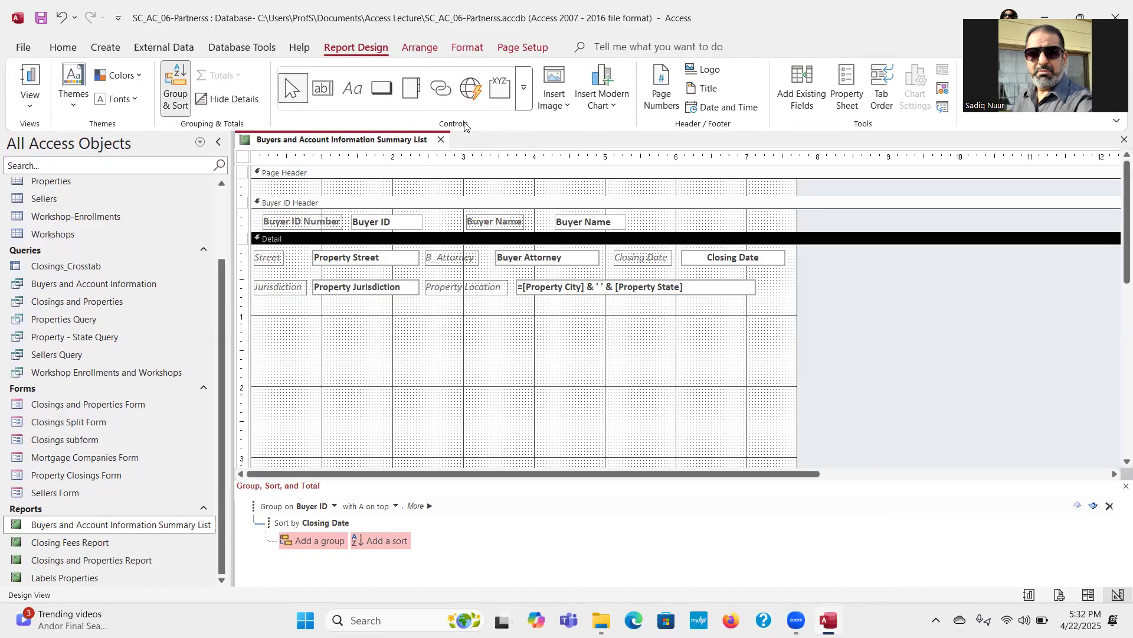
click(523, 95)
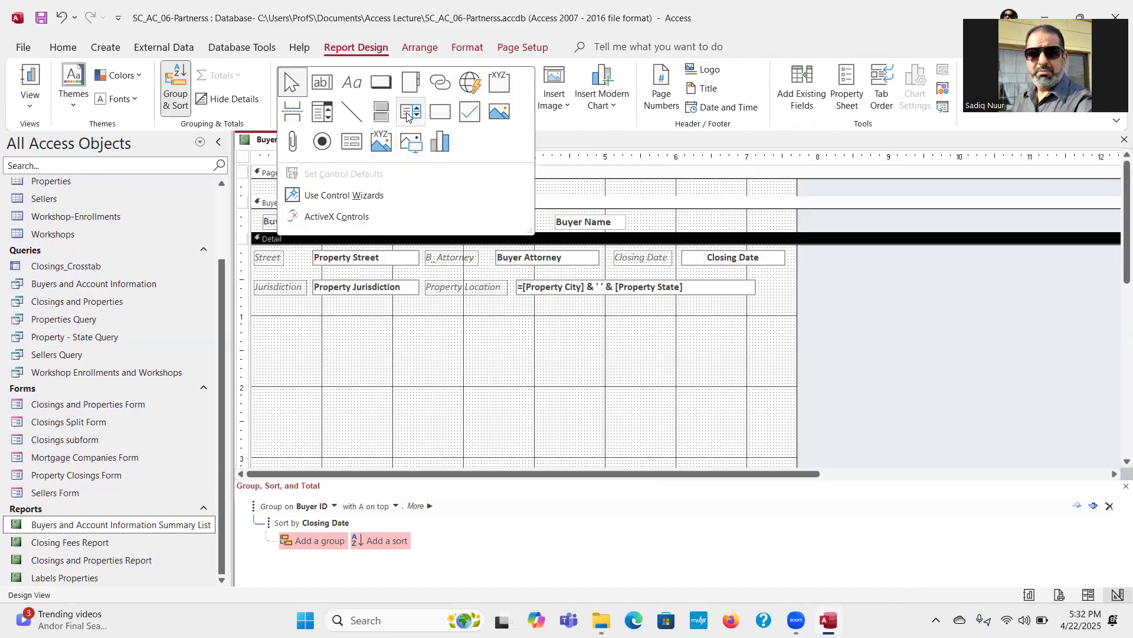
click(355, 145)
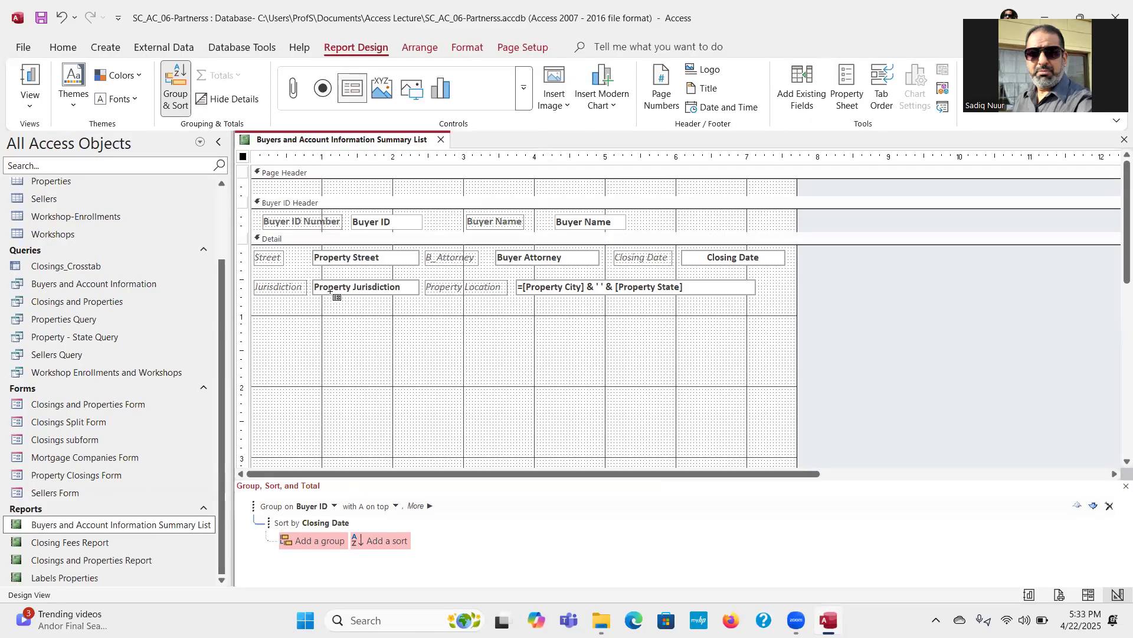
mouse_move(275, 322)
mouse_down()
mouse_move(303, 424)
mouse_move(472, 445)
mouse_move(700, 434)
mouse_up()
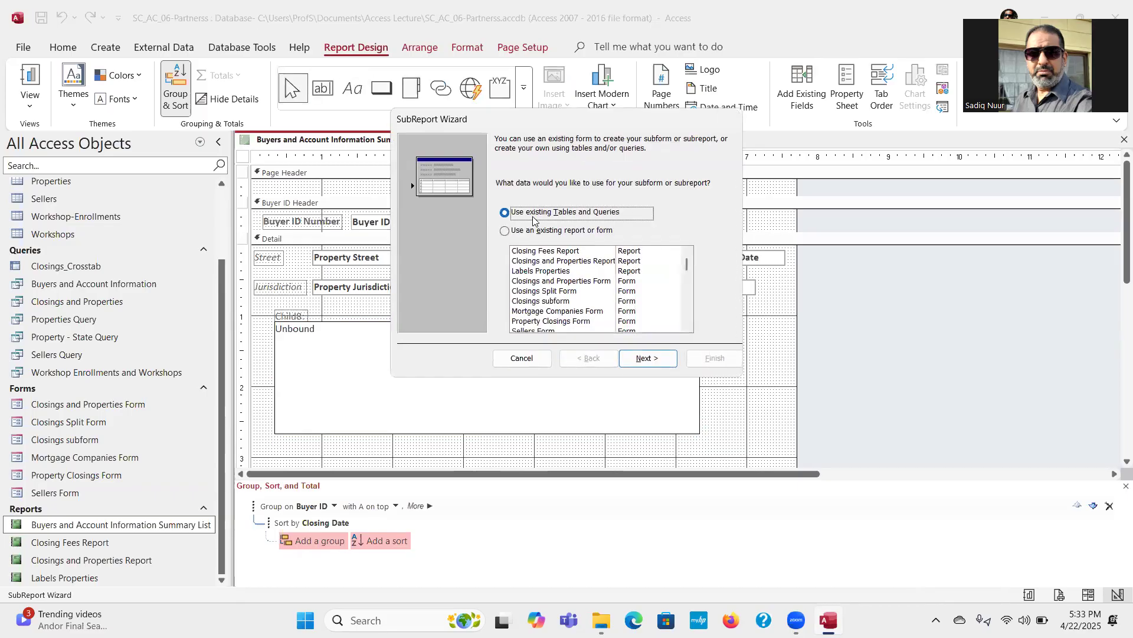
click(642, 360)
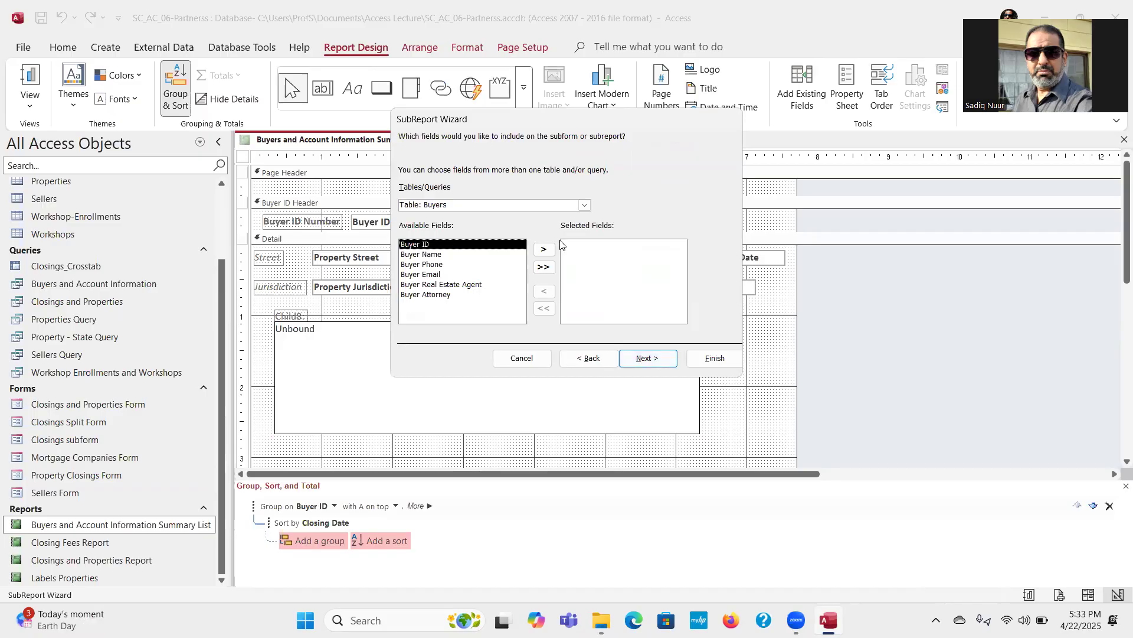
Step: Include all fields of the Workshop Enrollments and Workshops query in the subreport and link it to the main report using Buyer ID
click(583, 206)
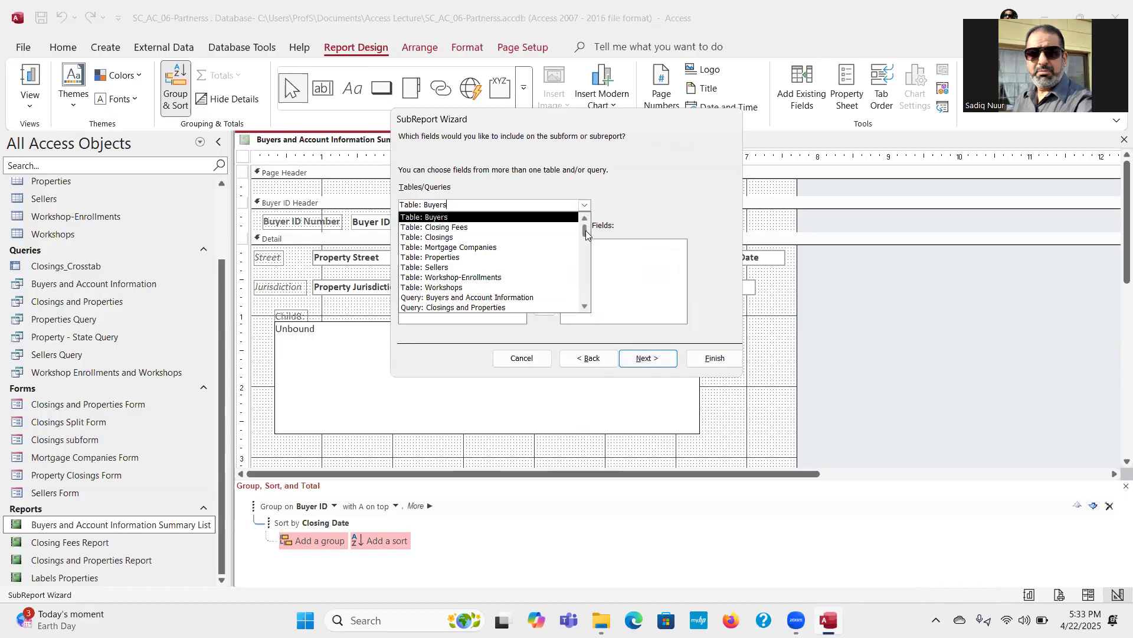
drag(585, 230, 587, 309)
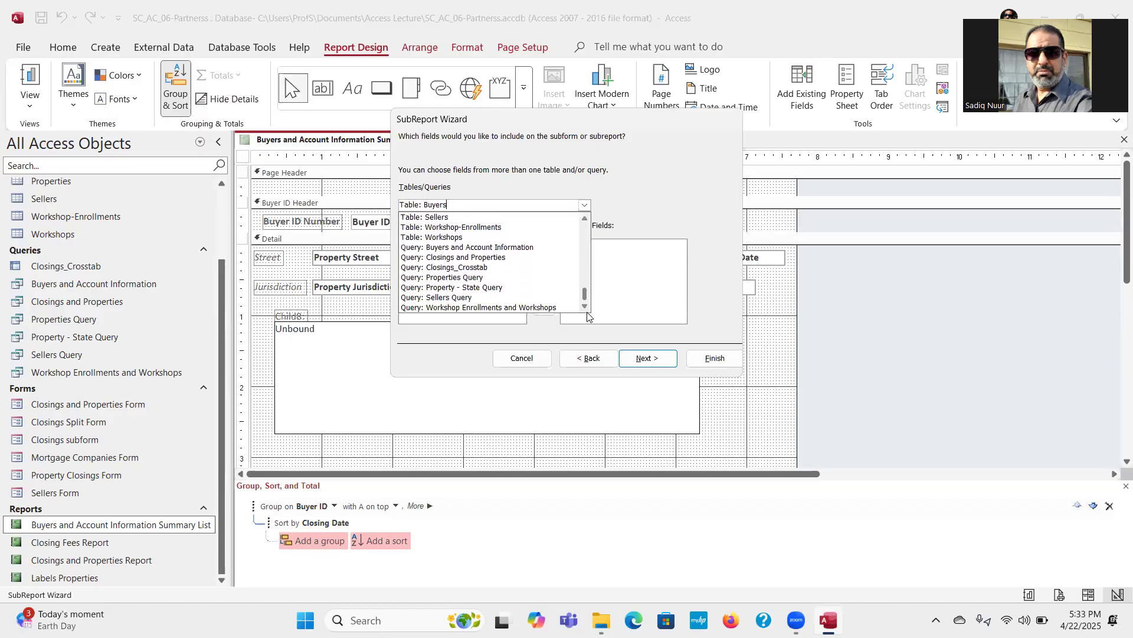
click(520, 307)
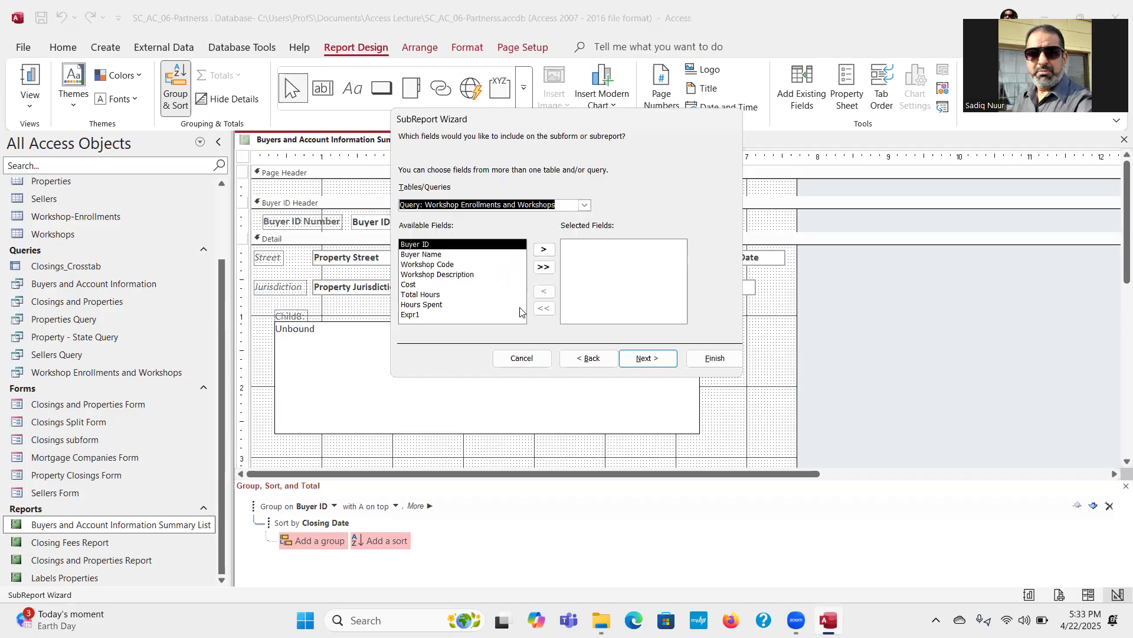
click(543, 268)
click(641, 361)
click(641, 359)
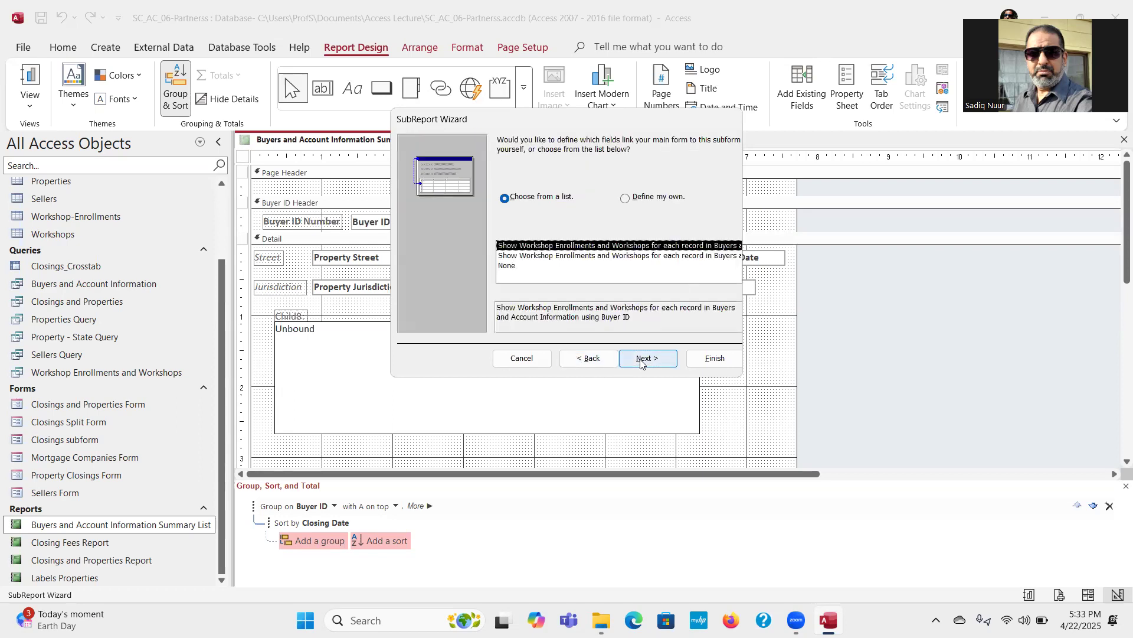
click(641, 359)
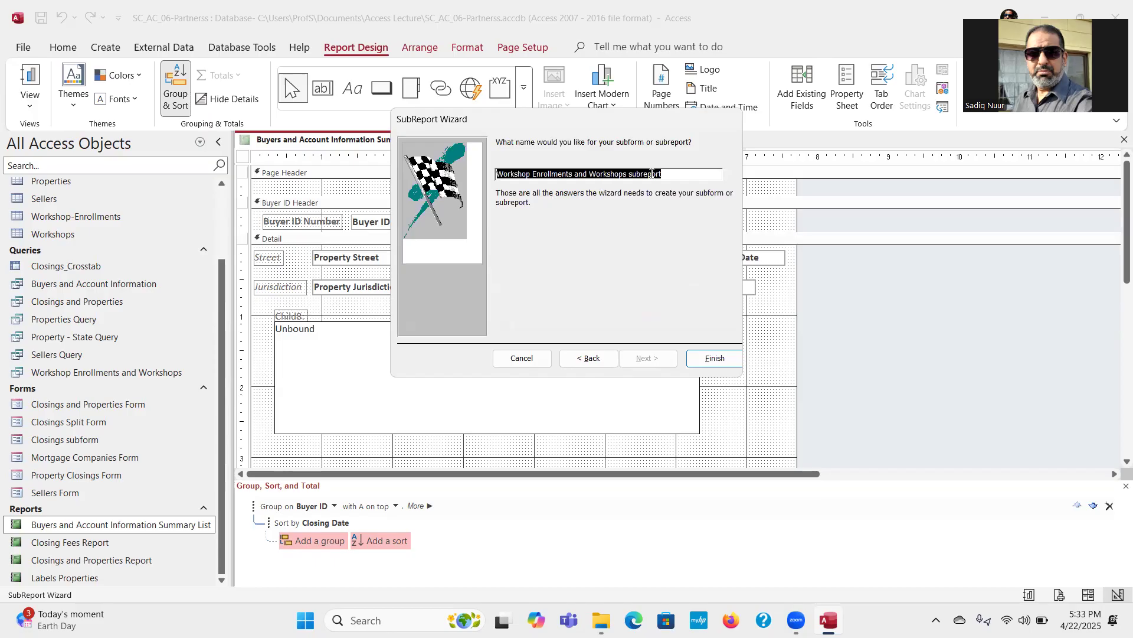
Step: Name the subreport Workshop Enrollments by Buyer ID and finish creating it
drag(671, 177, 574, 175)
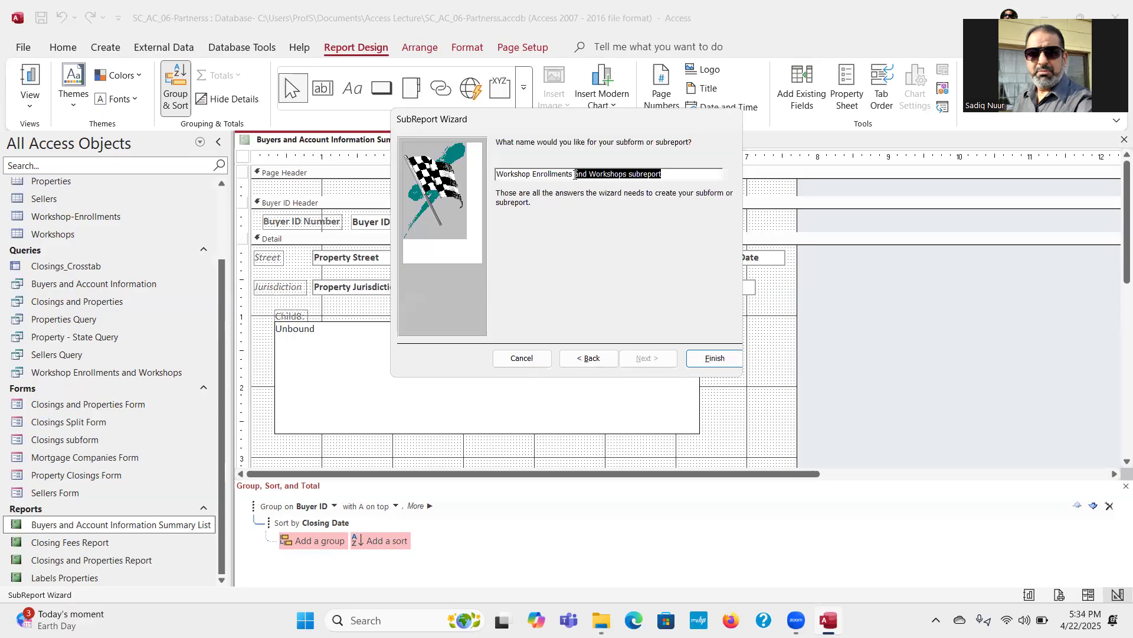
key(BackSpace)
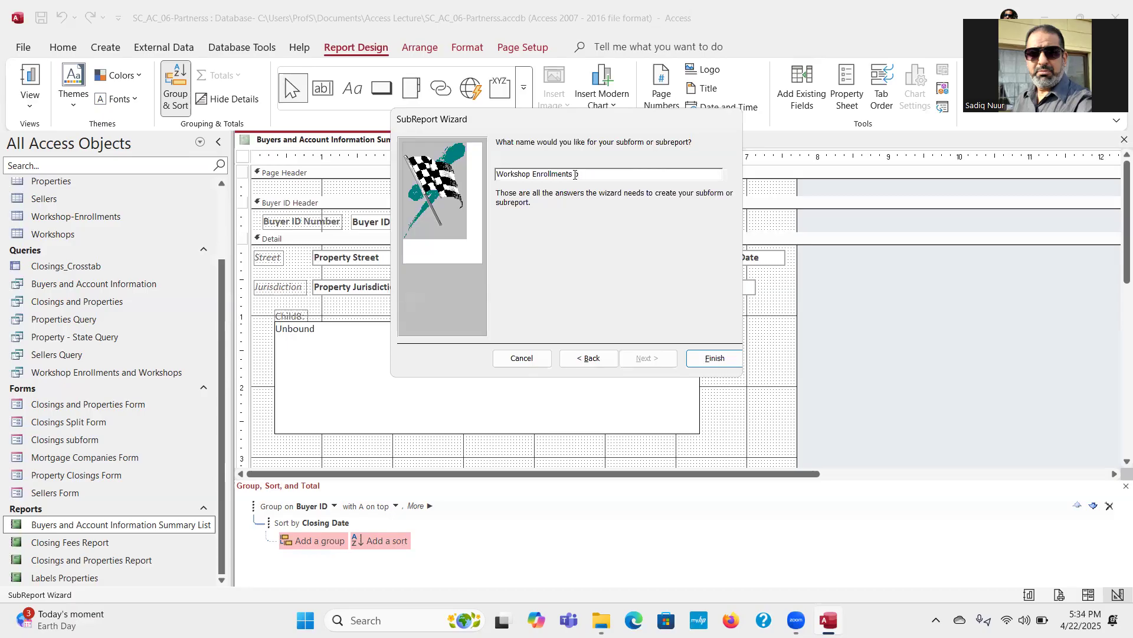
text(by Buyer ID)
click(708, 360)
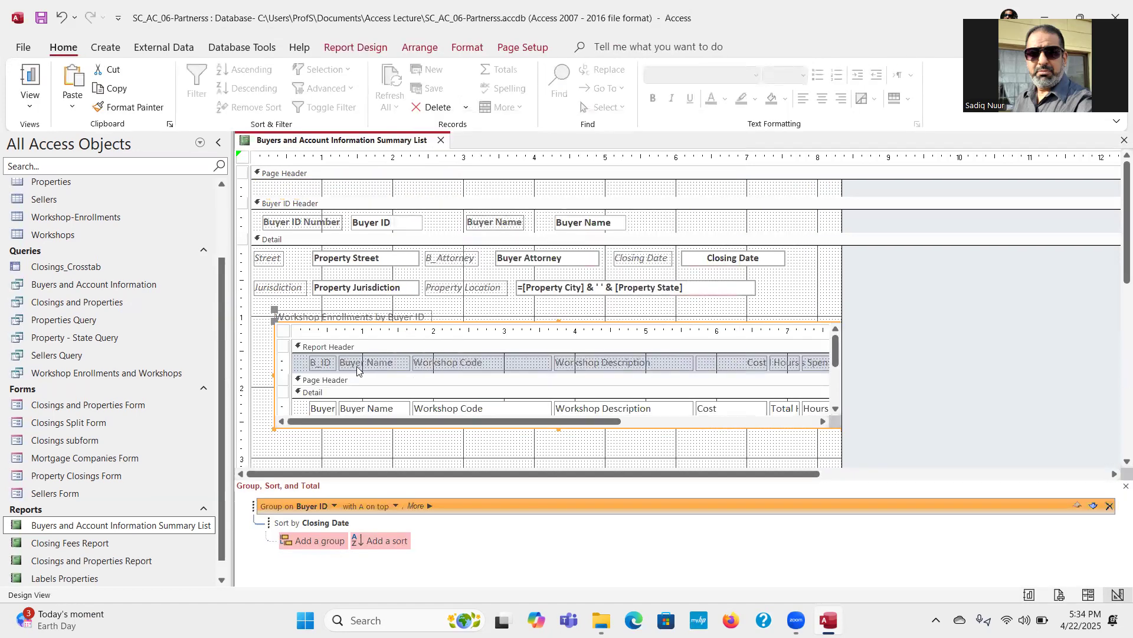
Step: Move the subreport and its label near the report's left edge with a gap between them, and display the report in Report view
click(266, 316)
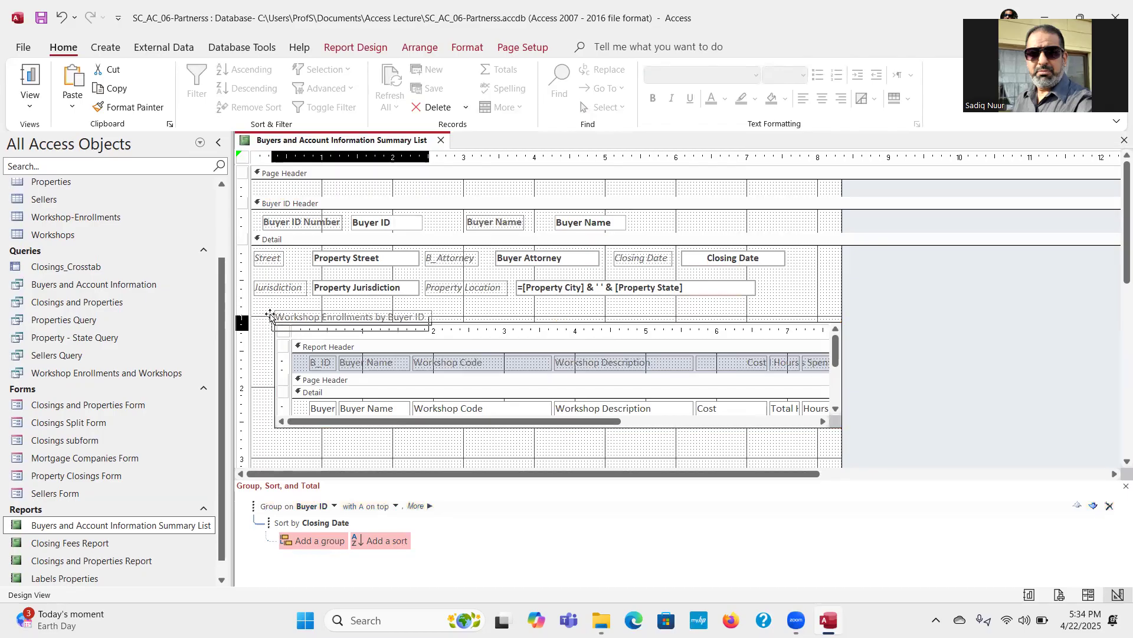
mouse_move(267, 315)
mouse_down()
mouse_move(255, 307)
mouse_move(269, 328)
mouse_move(258, 336)
mouse_move(258, 311)
mouse_up()
click(274, 322)
click(418, 353)
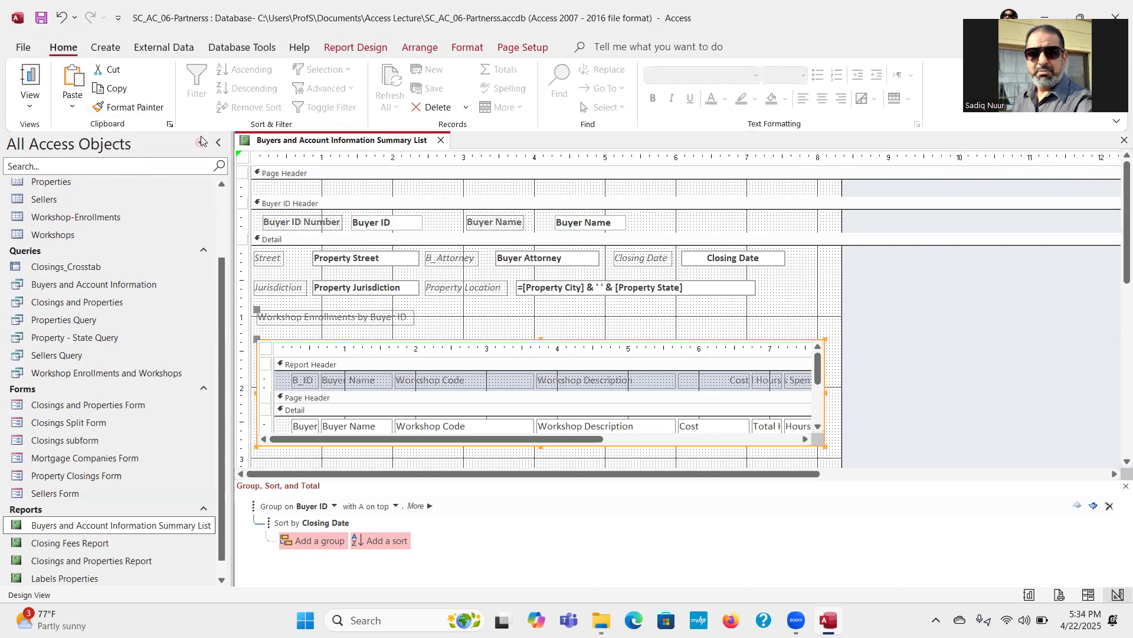
click(31, 77)
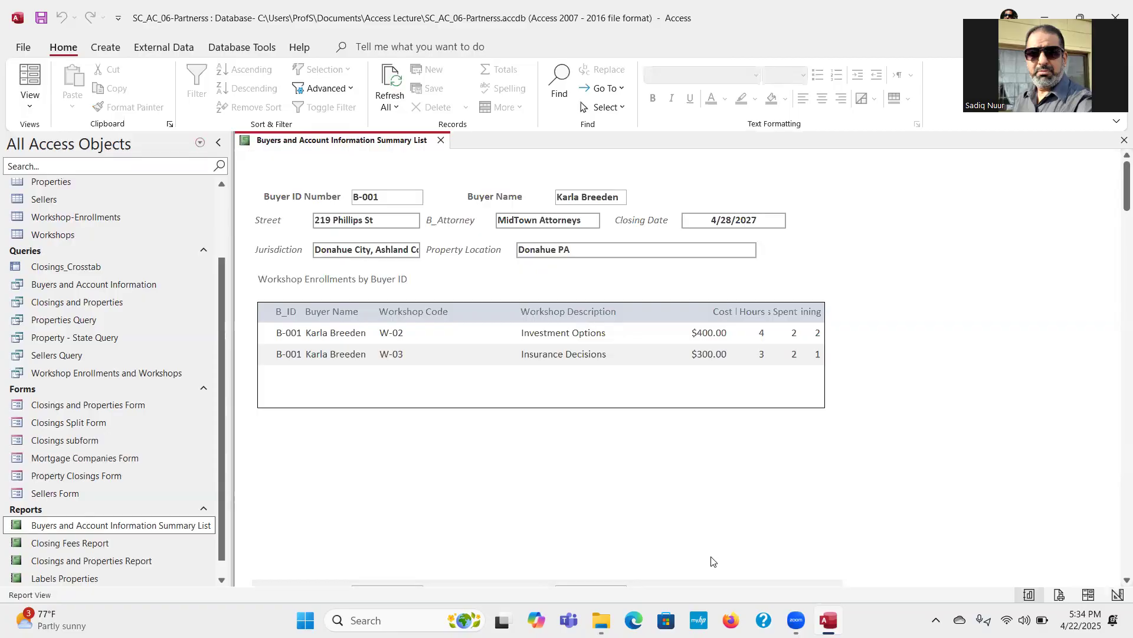
Step: Close the summary list report and open the Workshop Enrollments by Buyer ID report in Design view
click(440, 141)
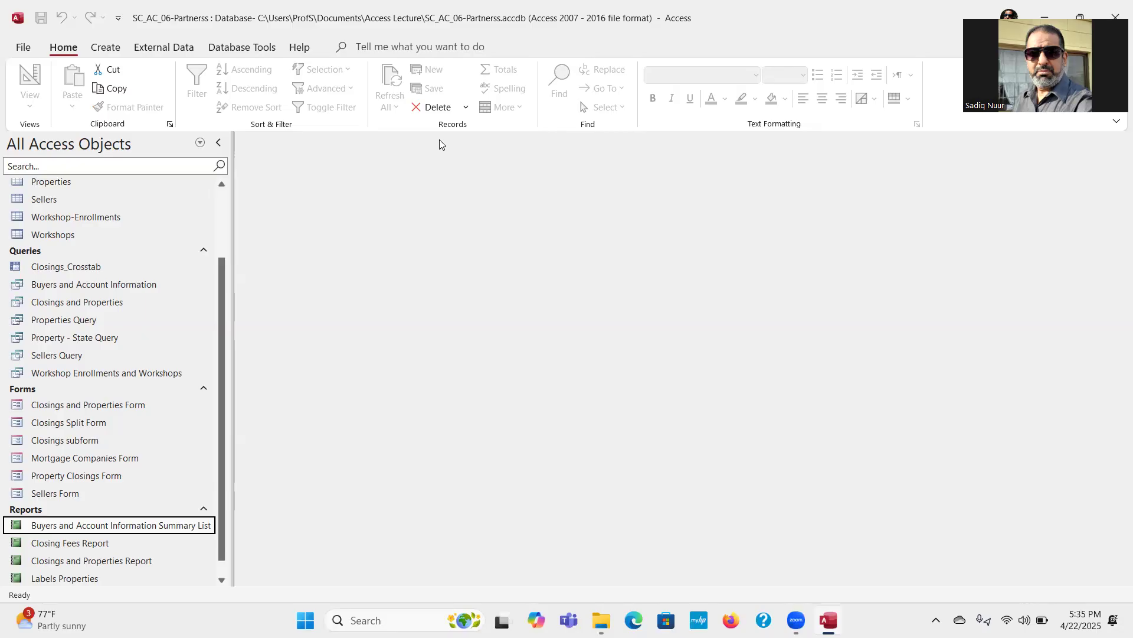
drag(220, 331, 221, 345)
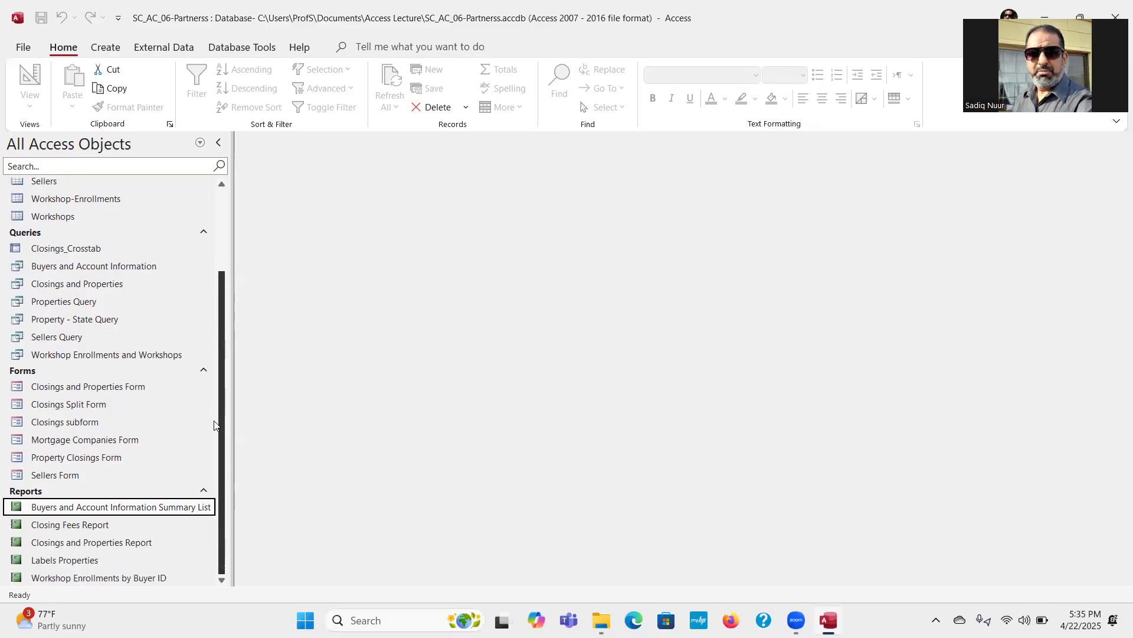
click(120, 578)
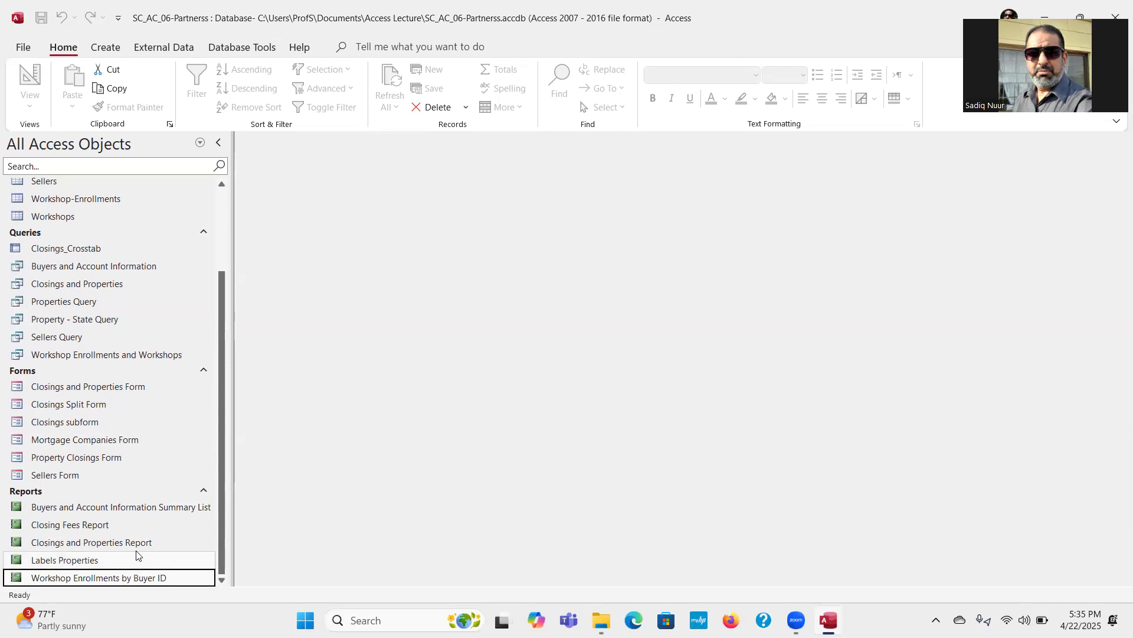
right_click(105, 580)
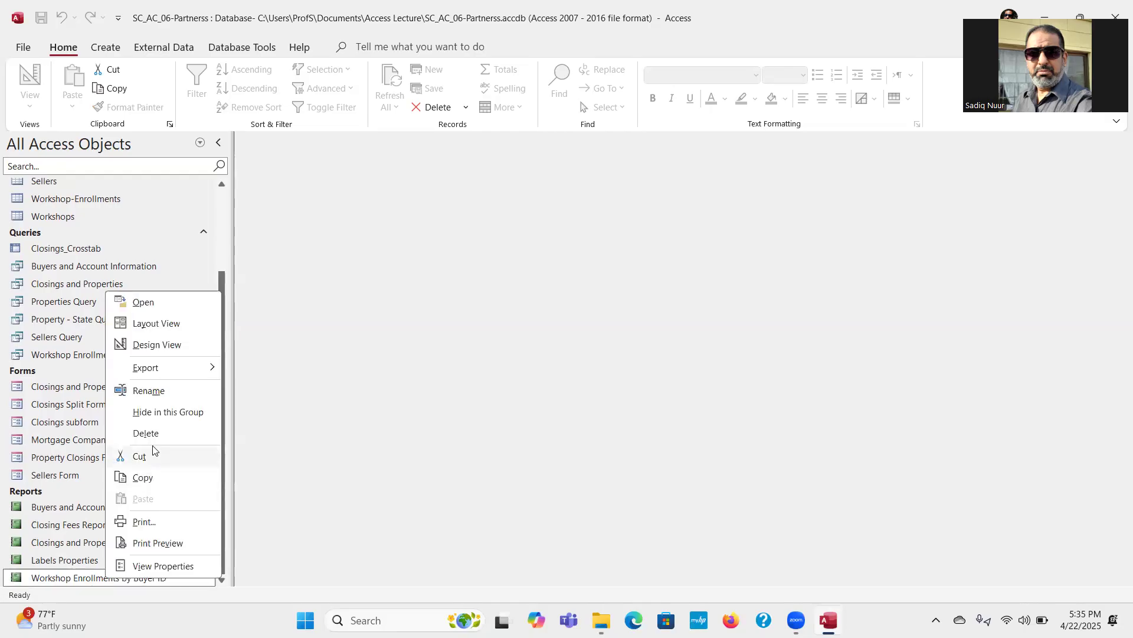
click(156, 345)
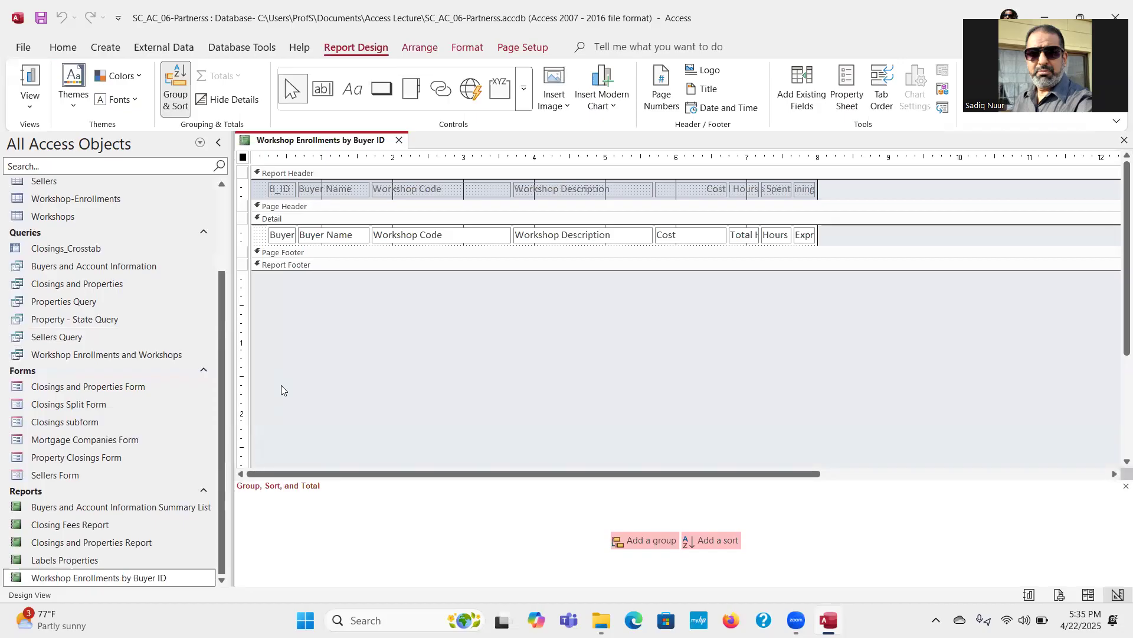
Step: Delete the B_ID and Buyer Name labels from the Report Header and their matching text boxes from the Detail section
click(281, 188)
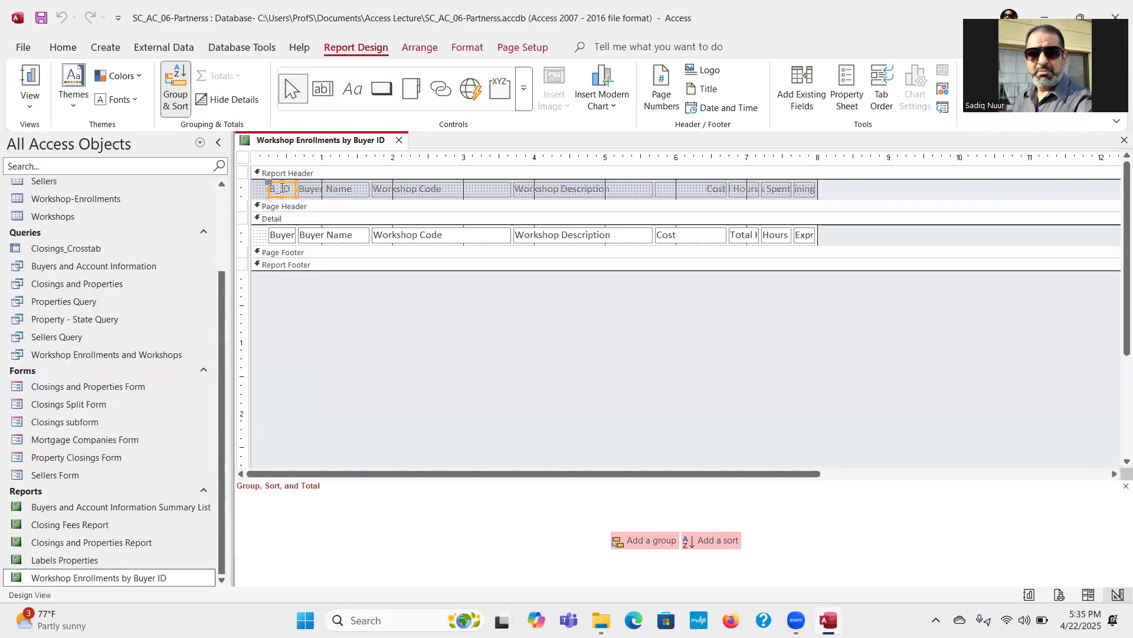
key(Delete)
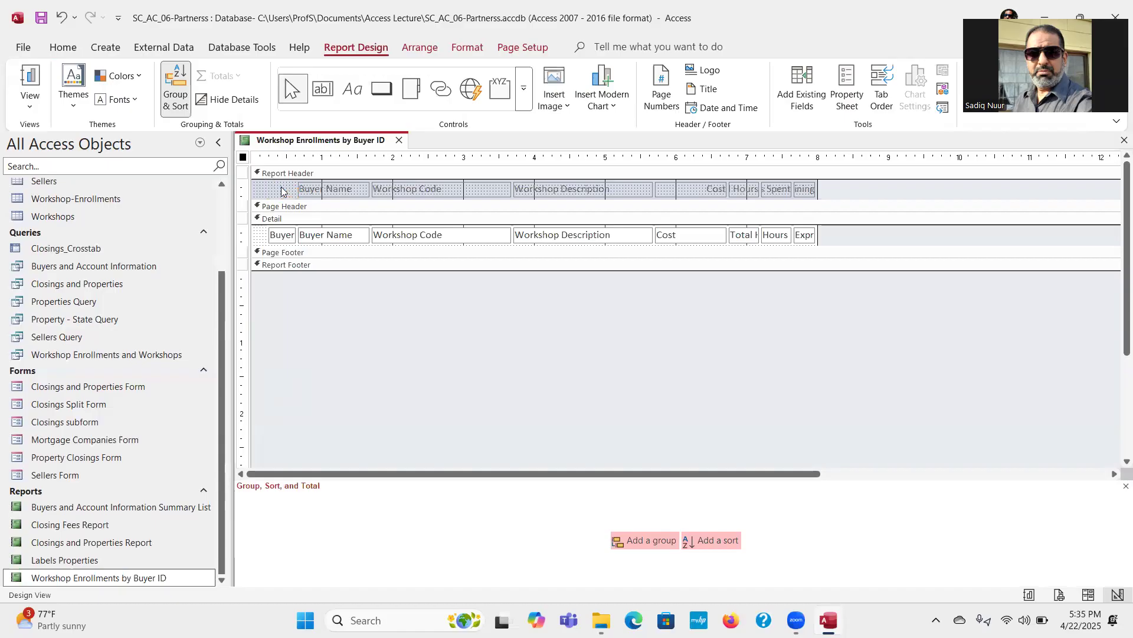
click(281, 236)
key(Delete)
click(337, 185)
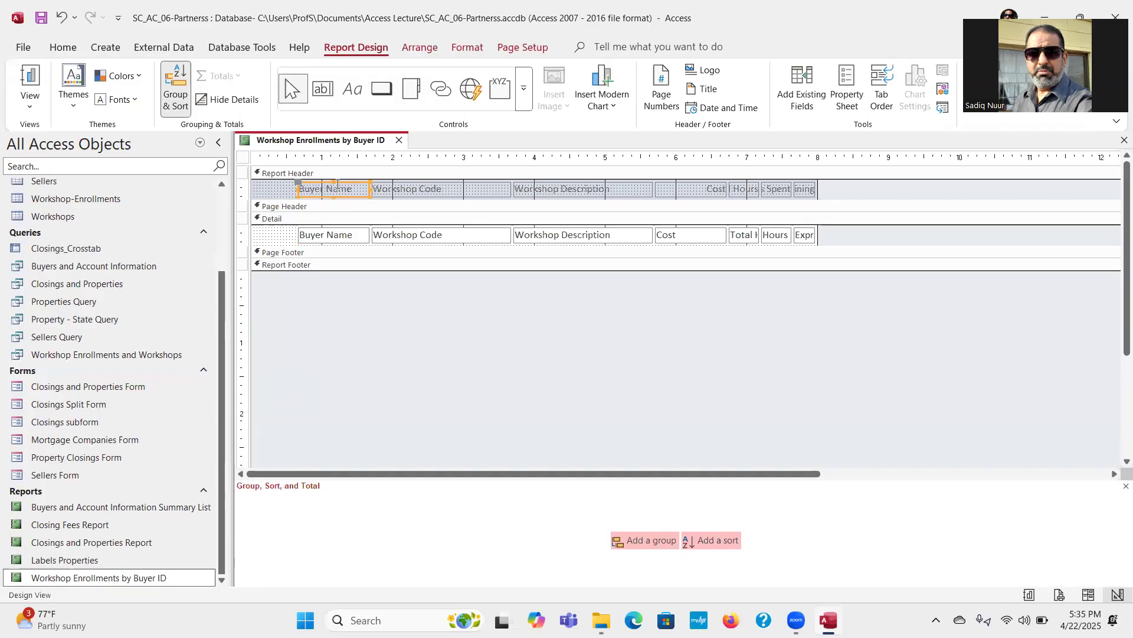
key(Delete)
click(332, 237)
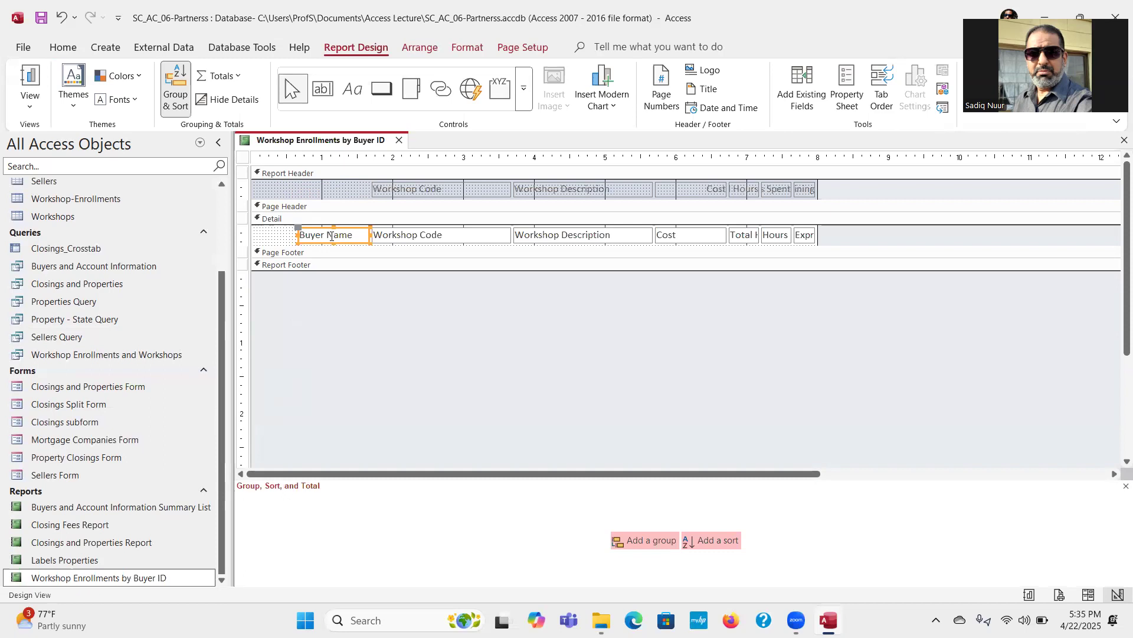
key(Delete)
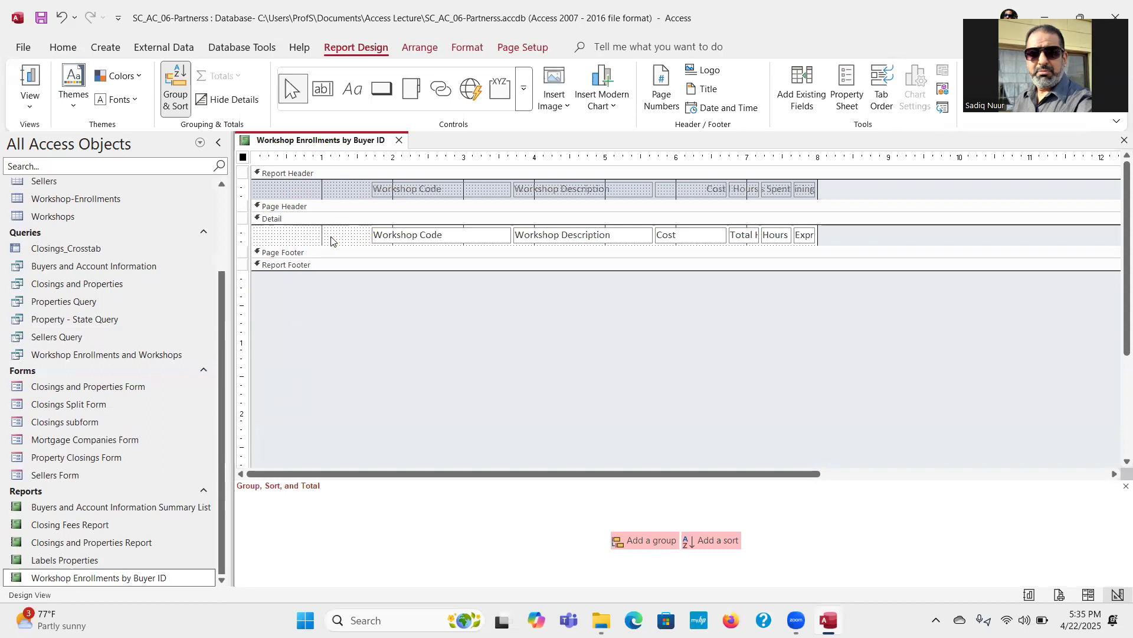
Step: Move the Workshop Code label to the report's left edge on two lines, and place the Workshop Description label beside it near the 1-inch mark
click(403, 190)
drag(380, 183, 263, 180)
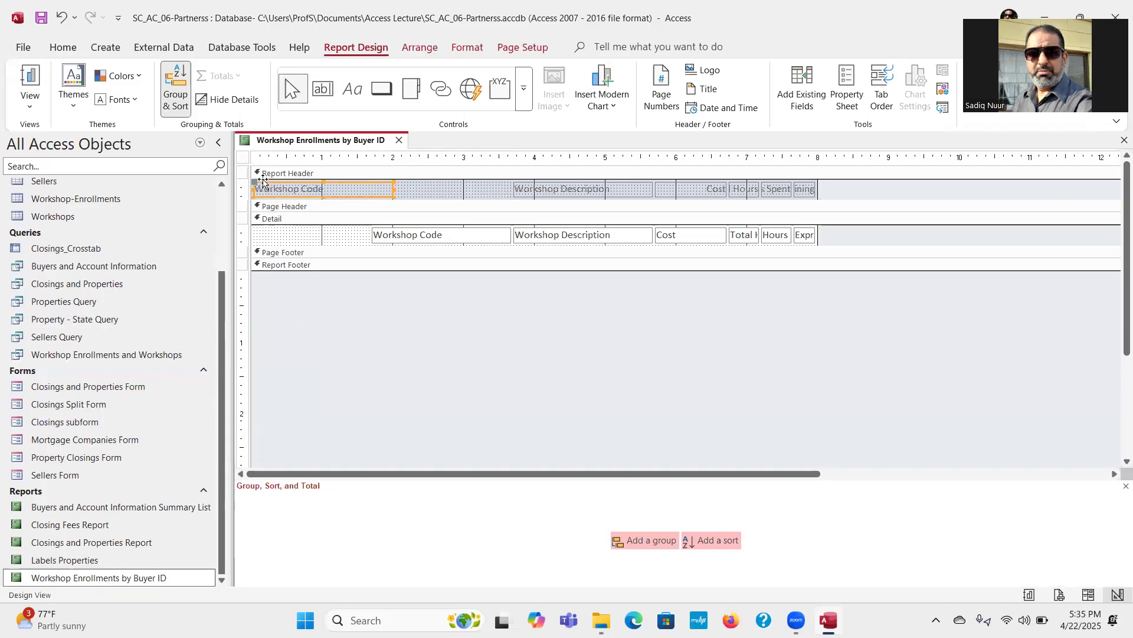
click(298, 189)
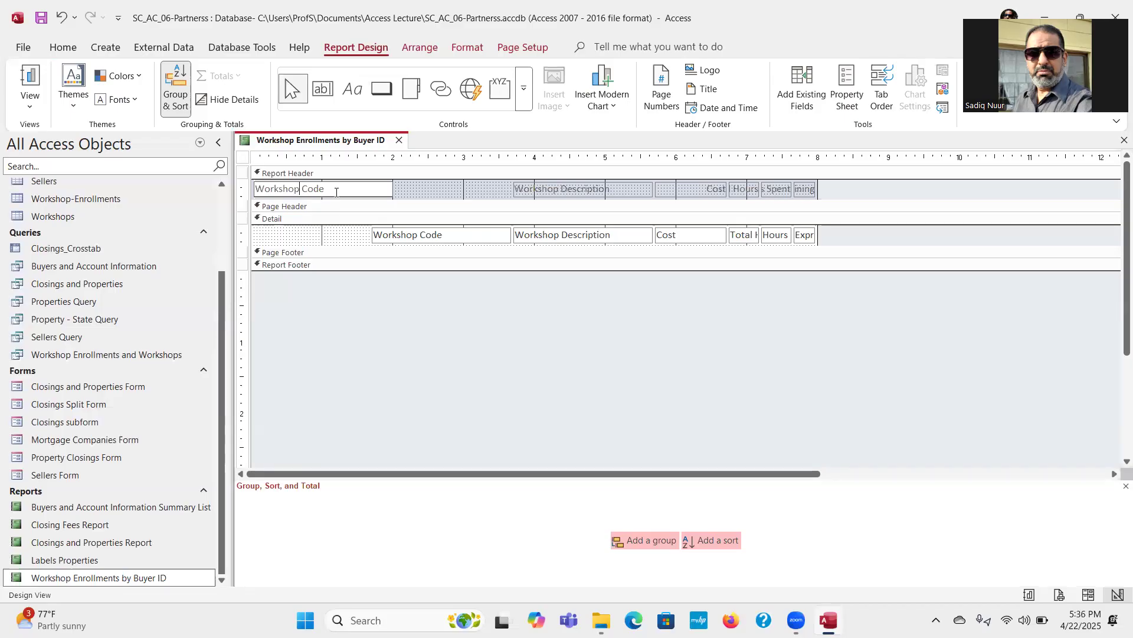
key(ctrl+Return)
key(Delete)
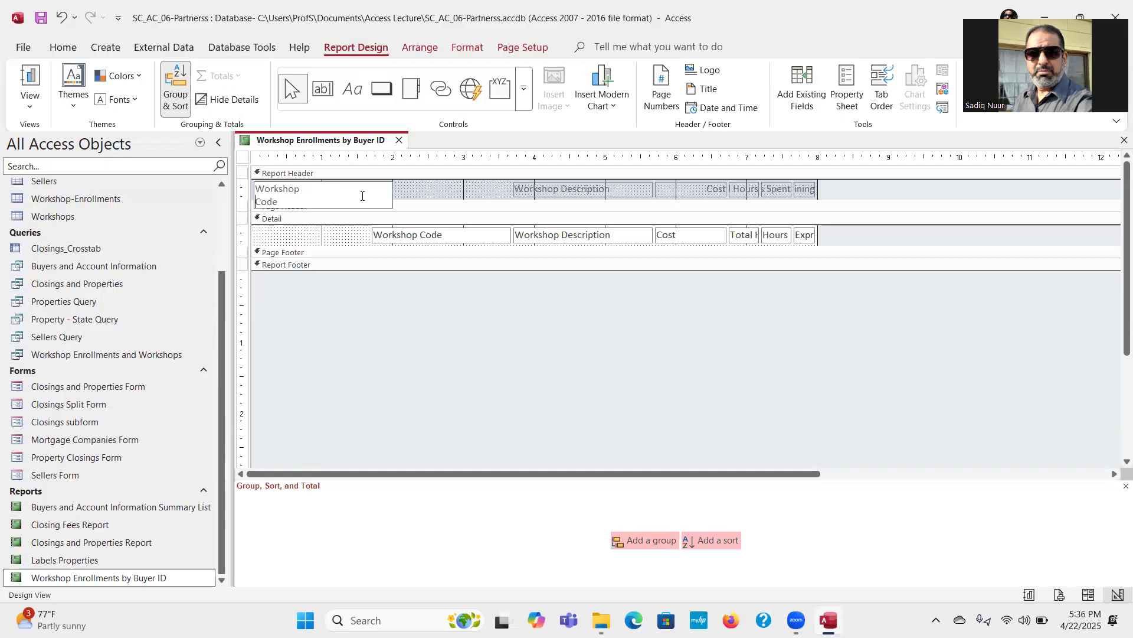
key(Return)
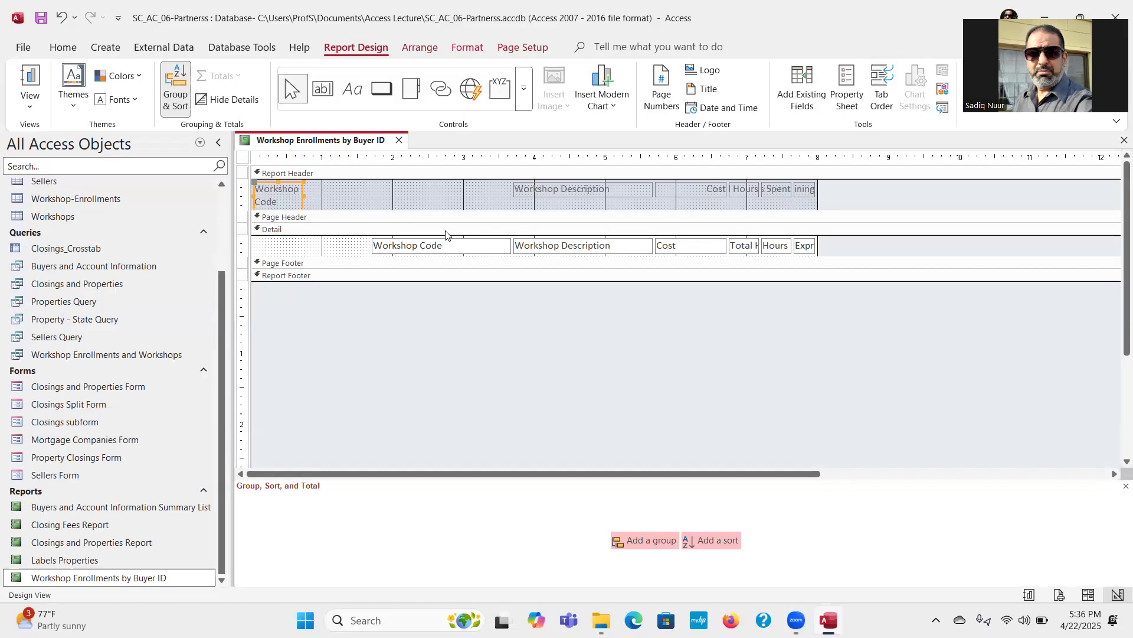
click(536, 192)
drag(536, 184, 344, 184)
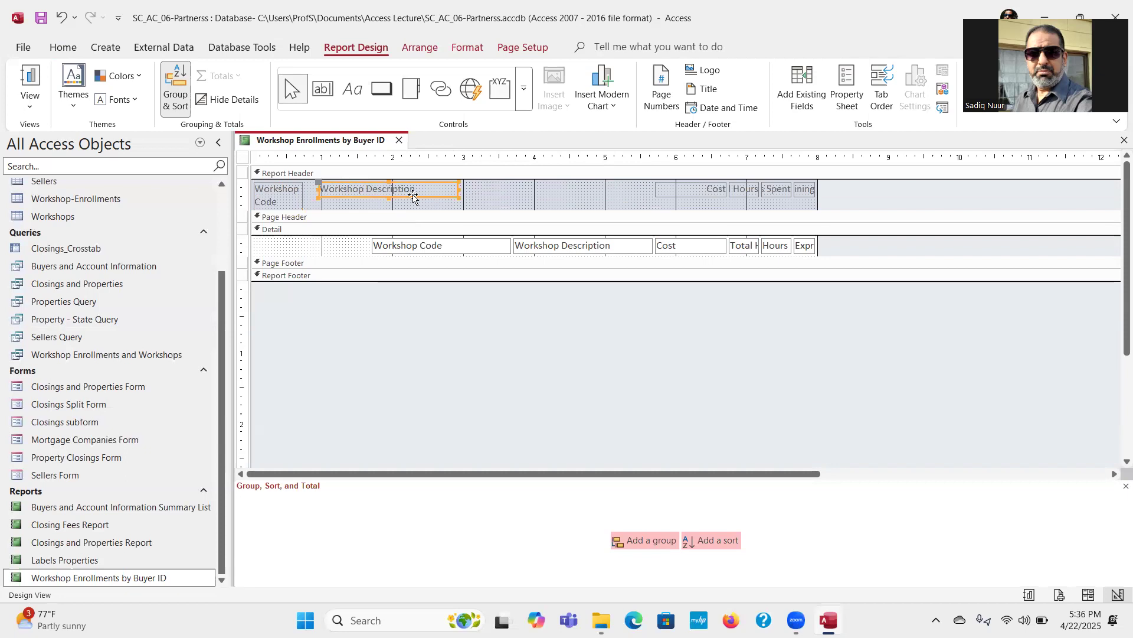
Step: Delete the Cost label from the Report Header and the Cost text box from the Detail section
click(685, 190)
key(Delete)
click(687, 245)
key(Delete)
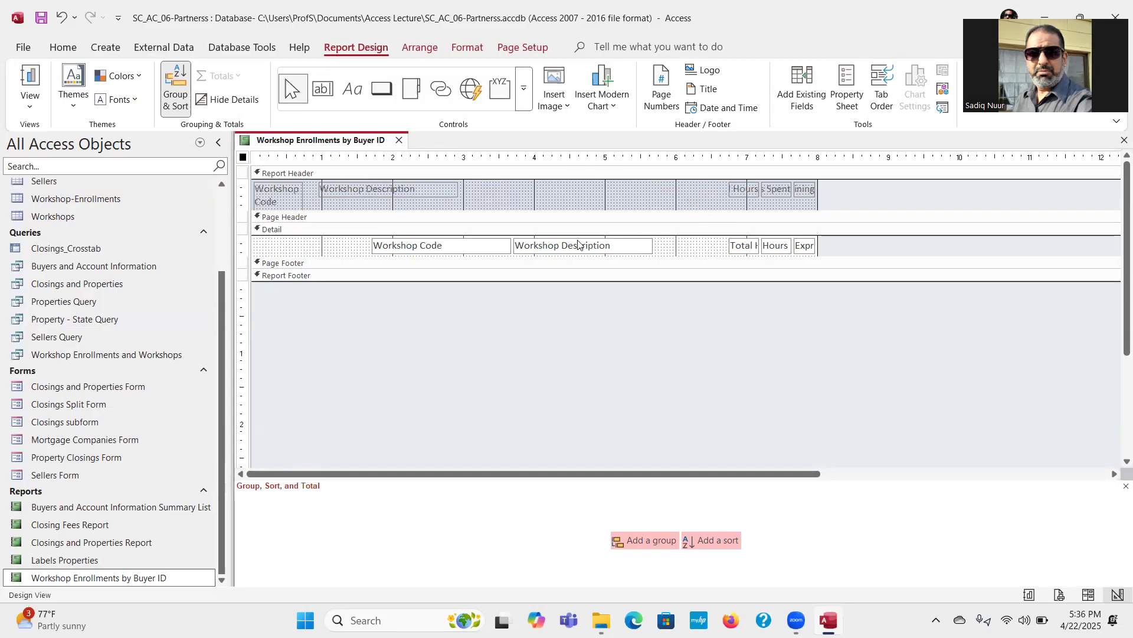
Step: Move the Workshop Code and Workshop Description text boxes under their header labels, narrowing the Workshop Code box to its label's width
drag(443, 252, 324, 252)
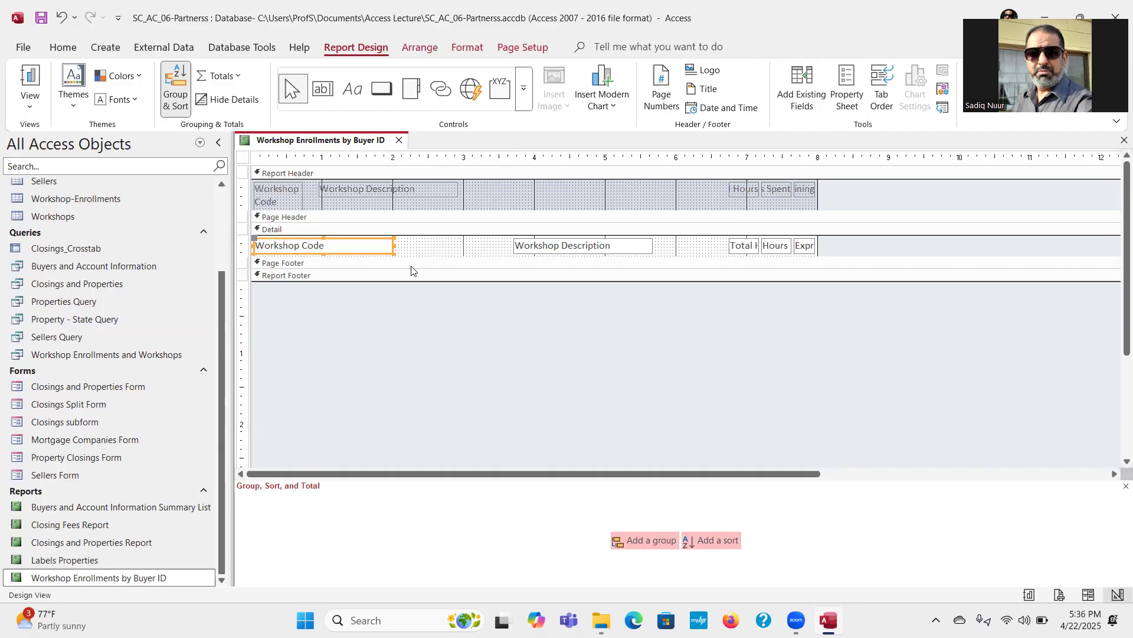
drag(393, 246, 304, 247)
click(544, 247)
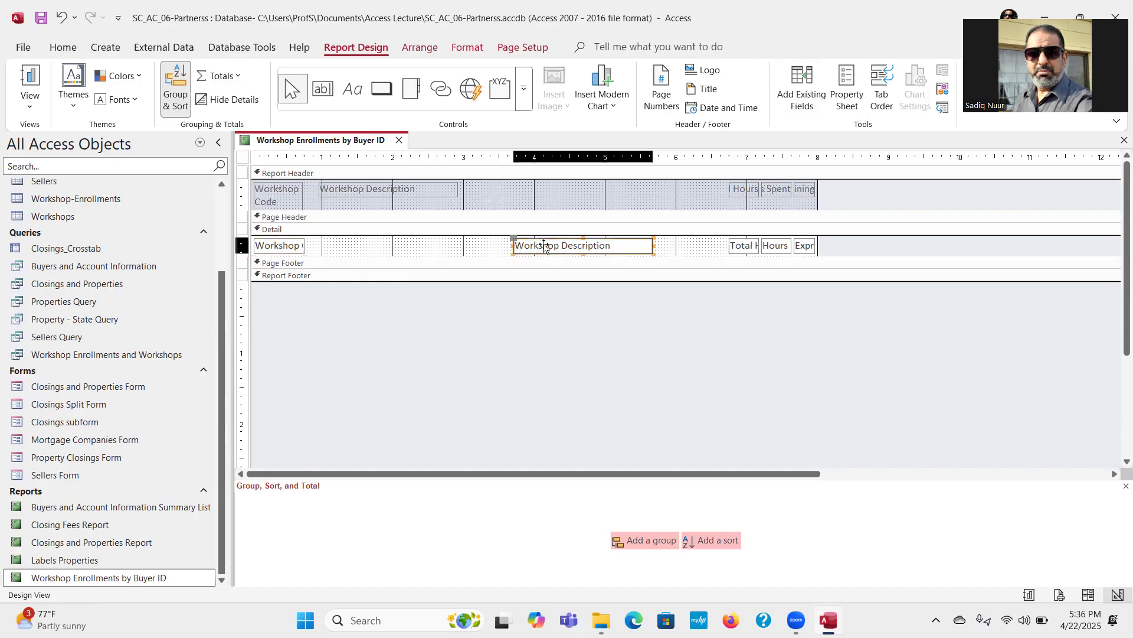
drag(543, 245, 346, 237)
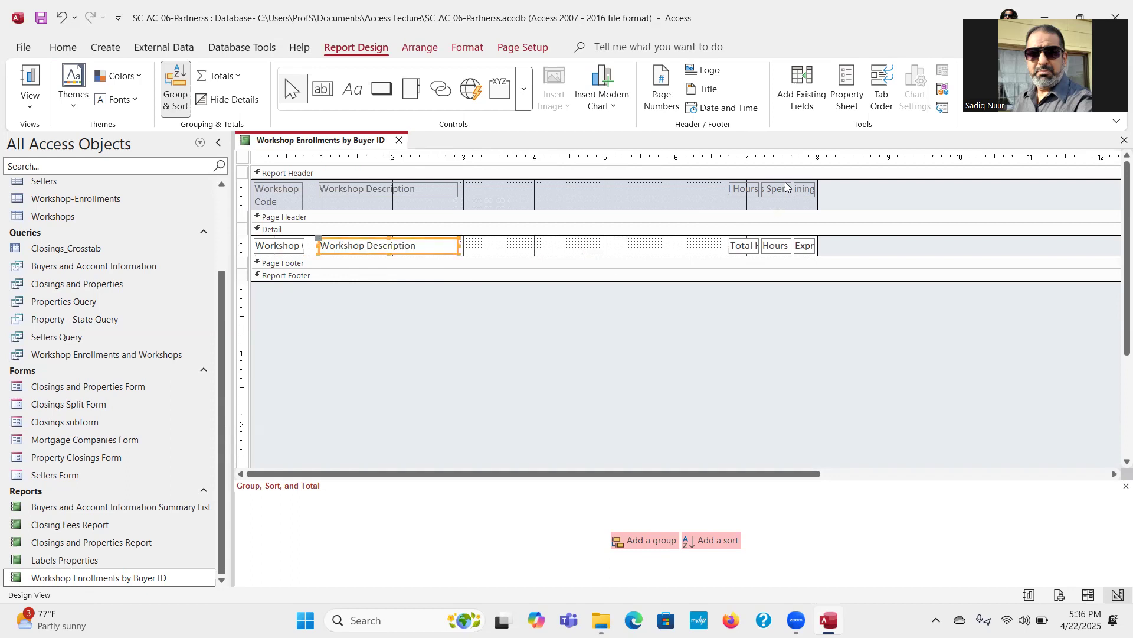
Step: Move the Total Hours label beside the Workshop Description label, just past the 3-inch mark, and split its text onto two lines
click(734, 195)
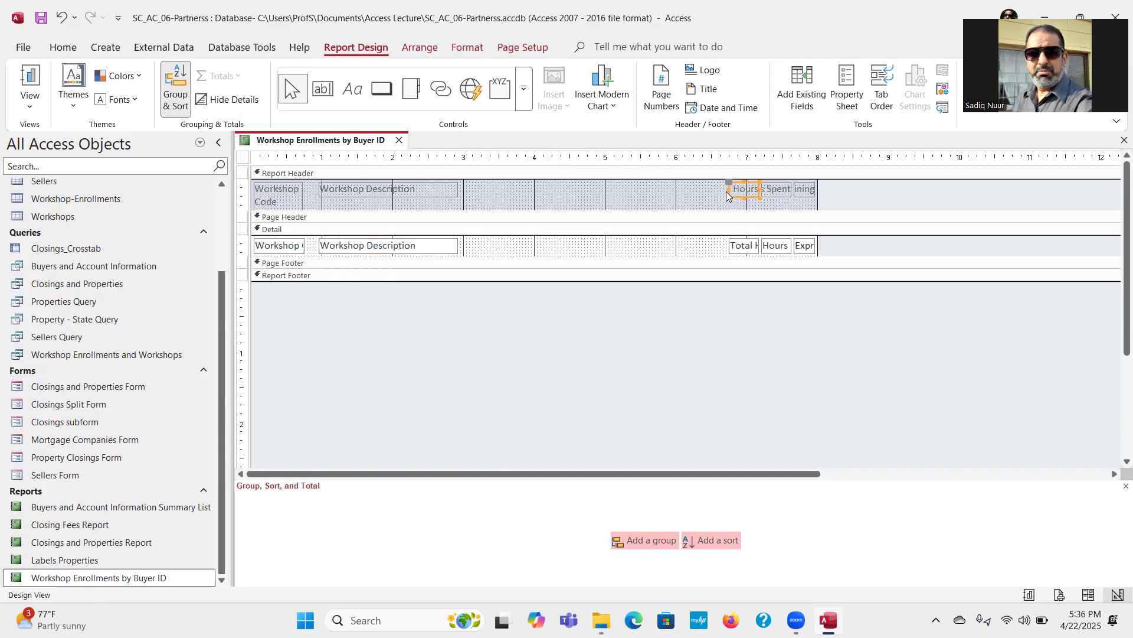
mouse_move(735, 187)
mouse_down()
mouse_move(483, 184)
mouse_move(527, 187)
mouse_up()
click(499, 190)
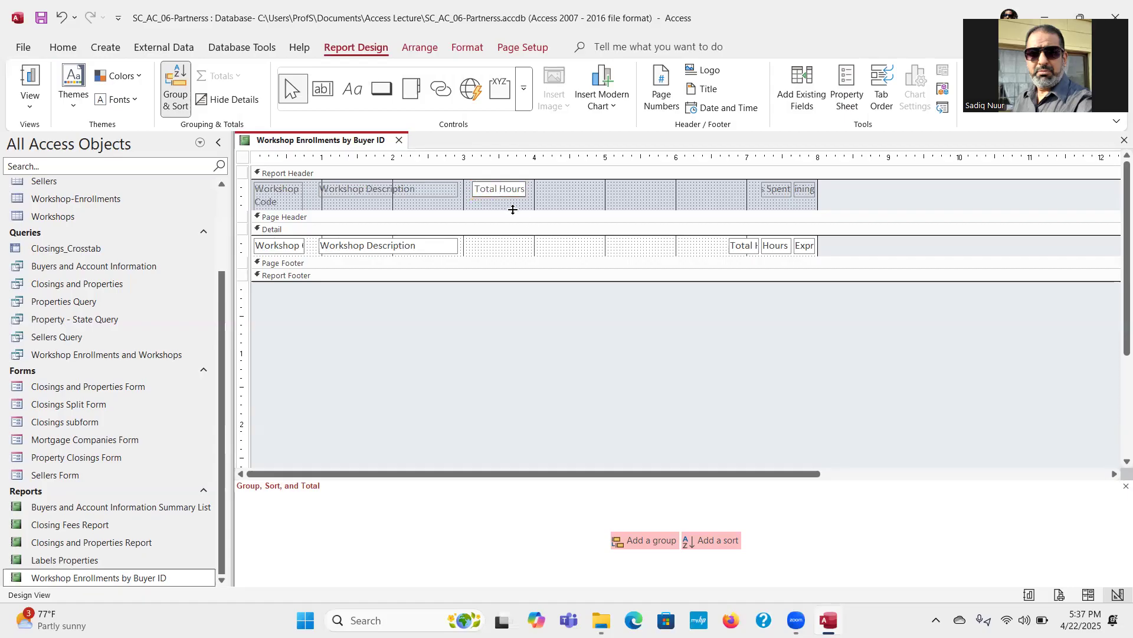
key(ctrl+Return)
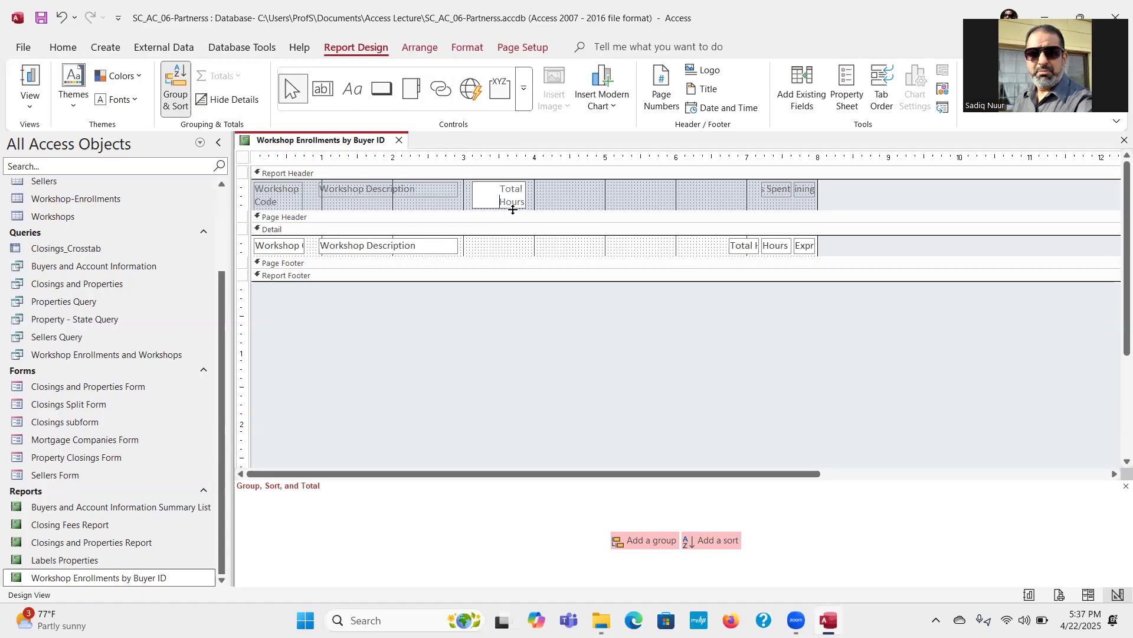
click(562, 198)
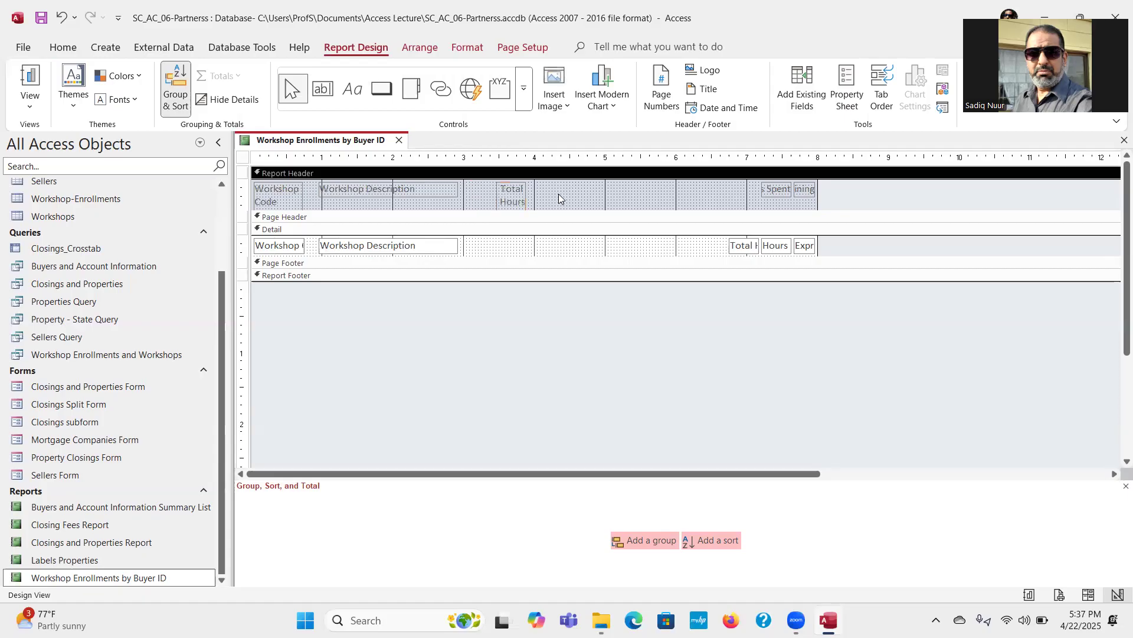
click(503, 192)
drag(503, 181, 483, 182)
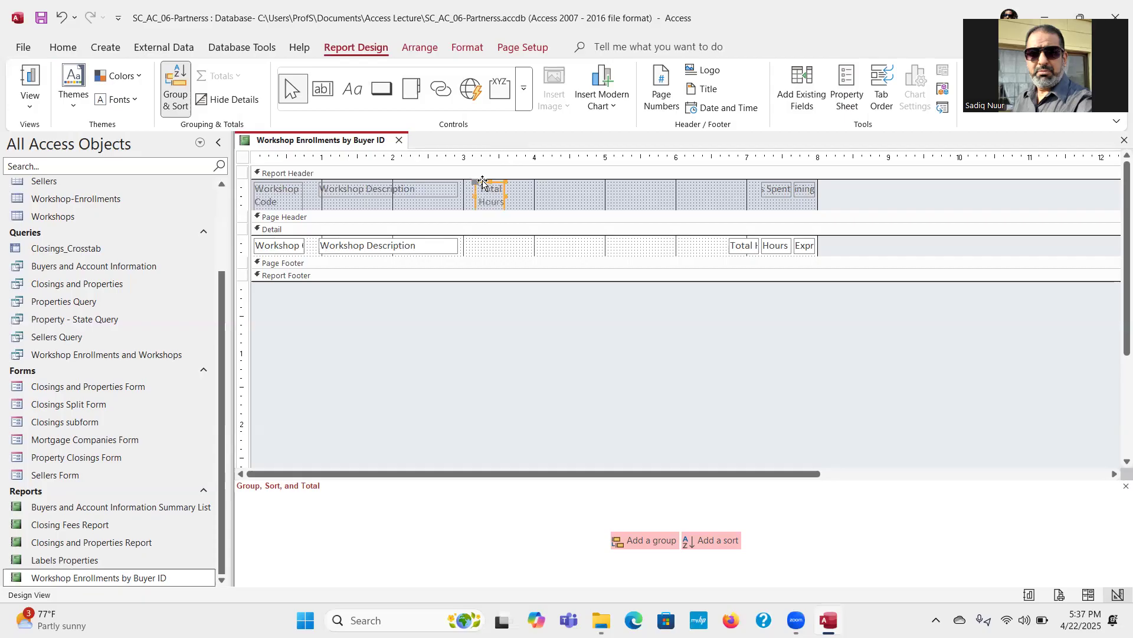
click(533, 200)
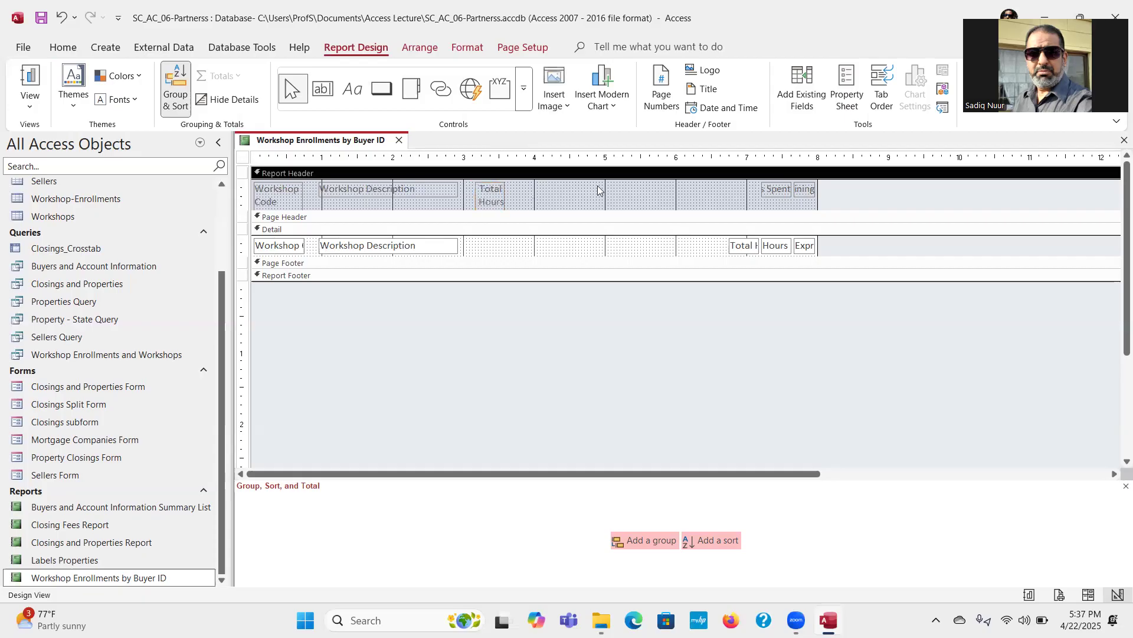
Step: Split the Hours Spent label onto two lines and place it beside the Total Hours label, just past the 4-inch mark
click(767, 191)
drag(764, 189, 738, 190)
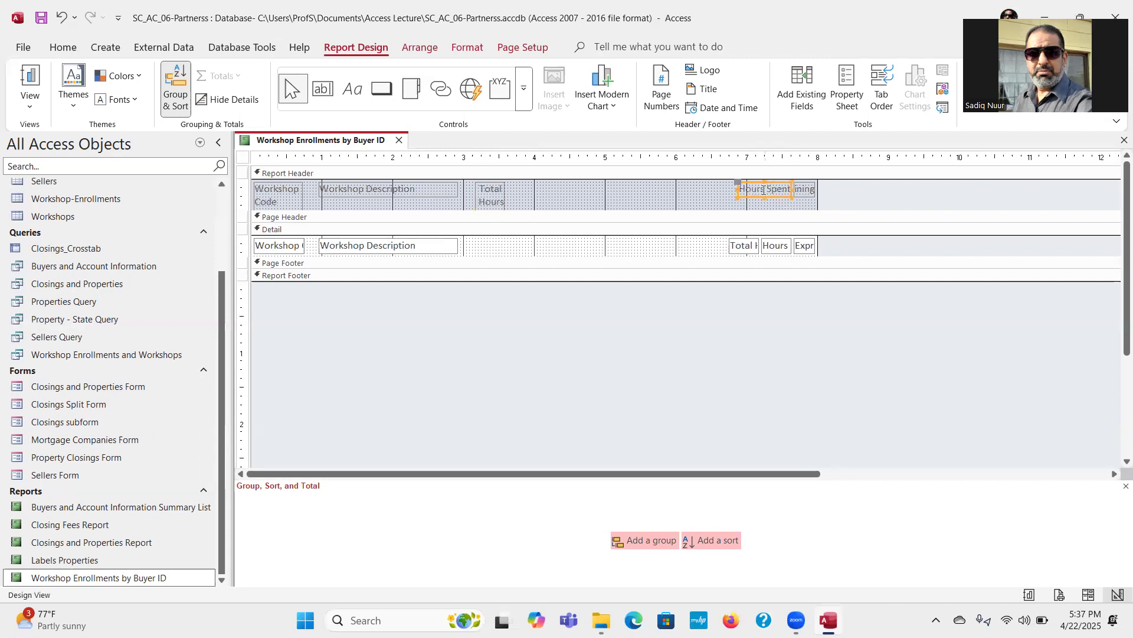
click(765, 189)
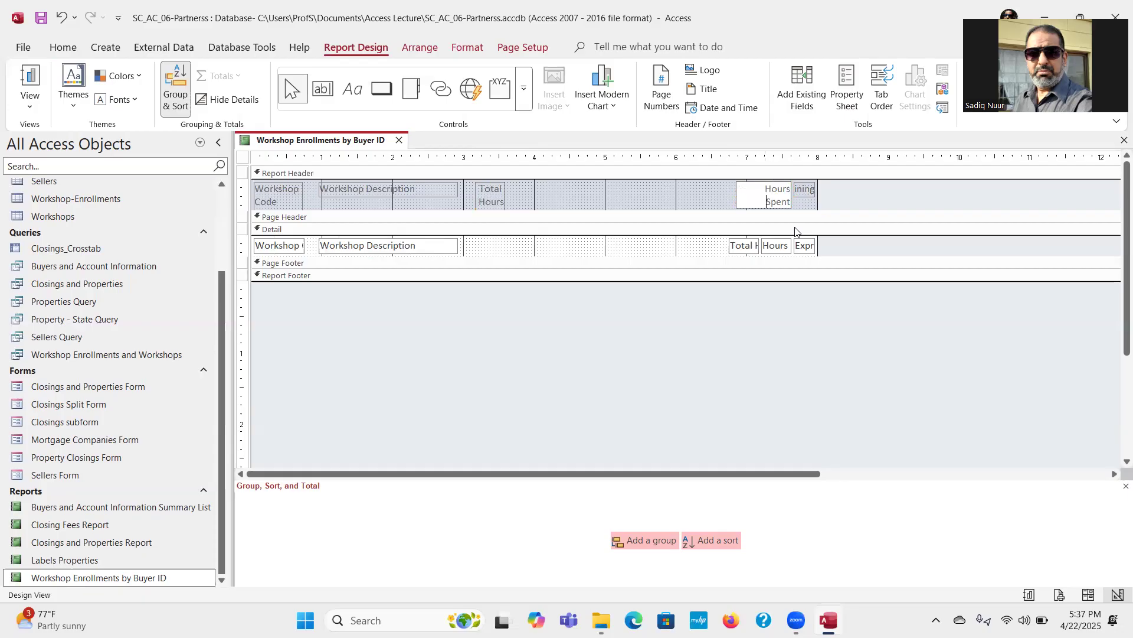
click(744, 201)
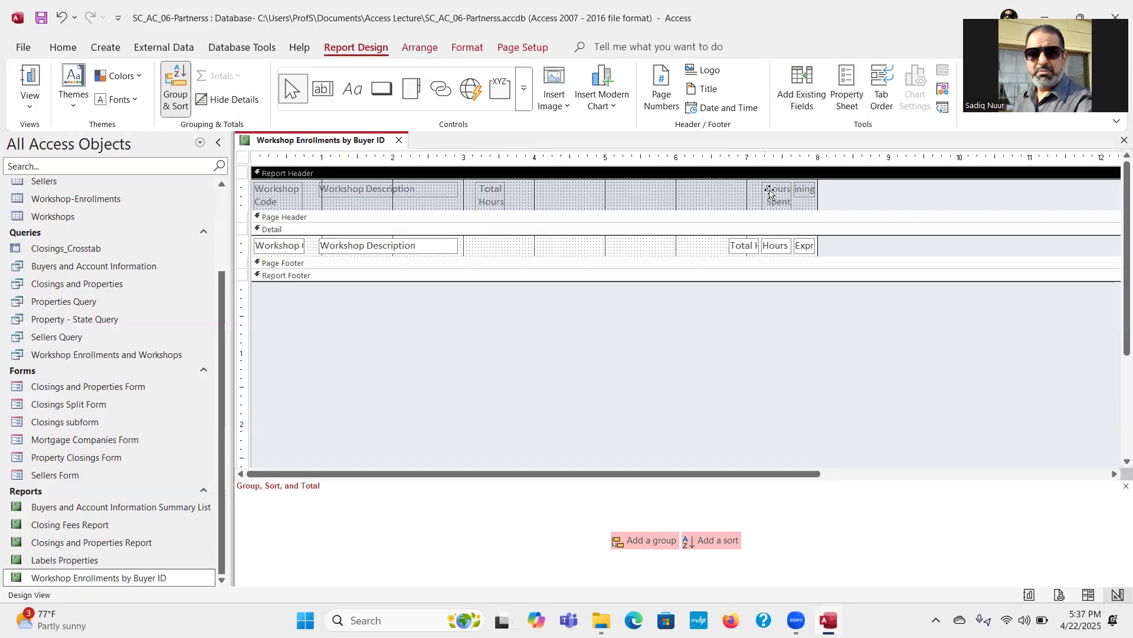
click(769, 191)
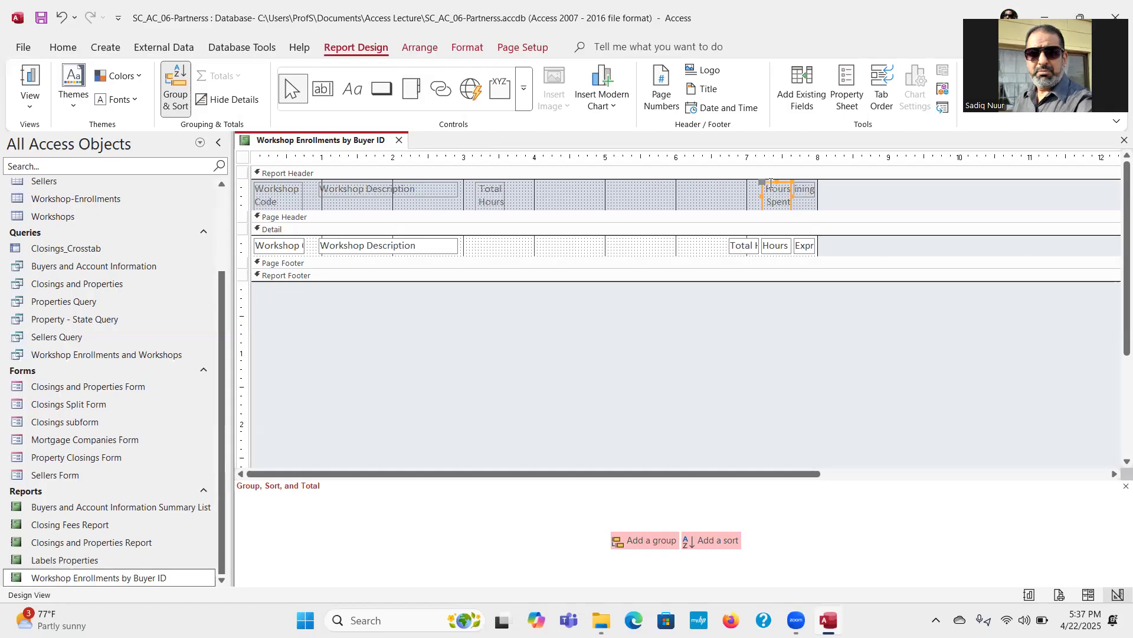
drag(770, 183, 546, 180)
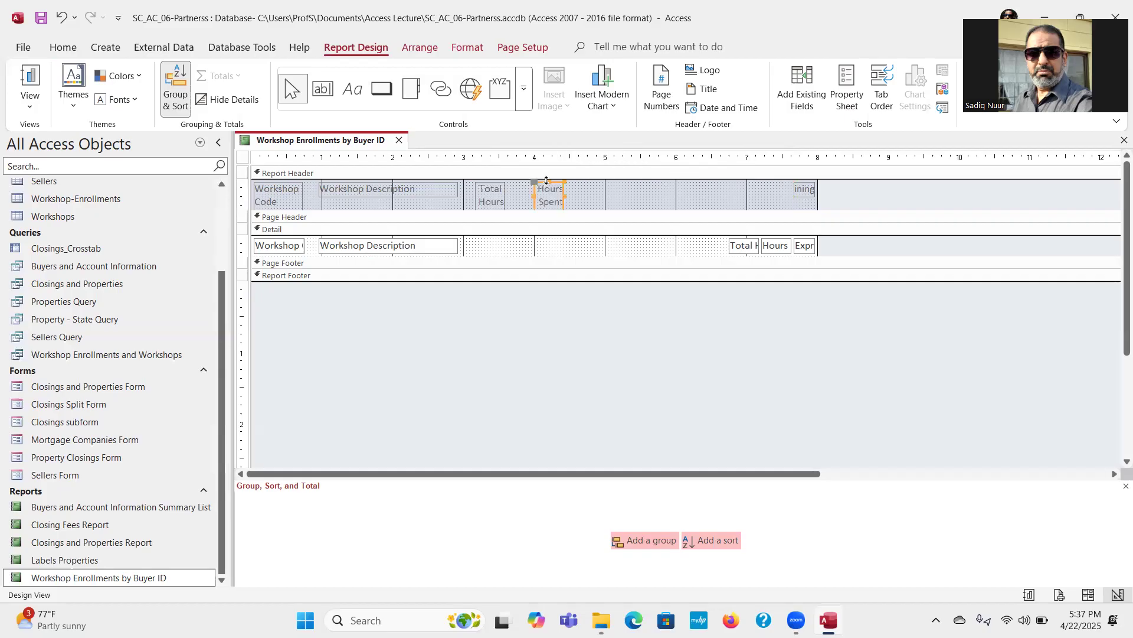
click(601, 199)
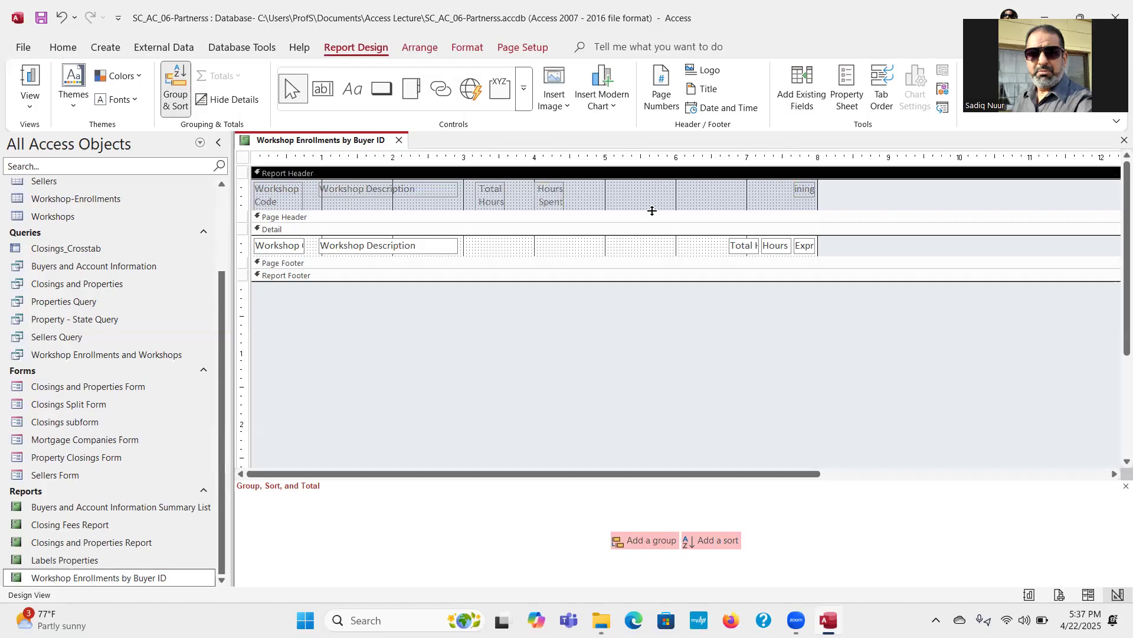
click(555, 200)
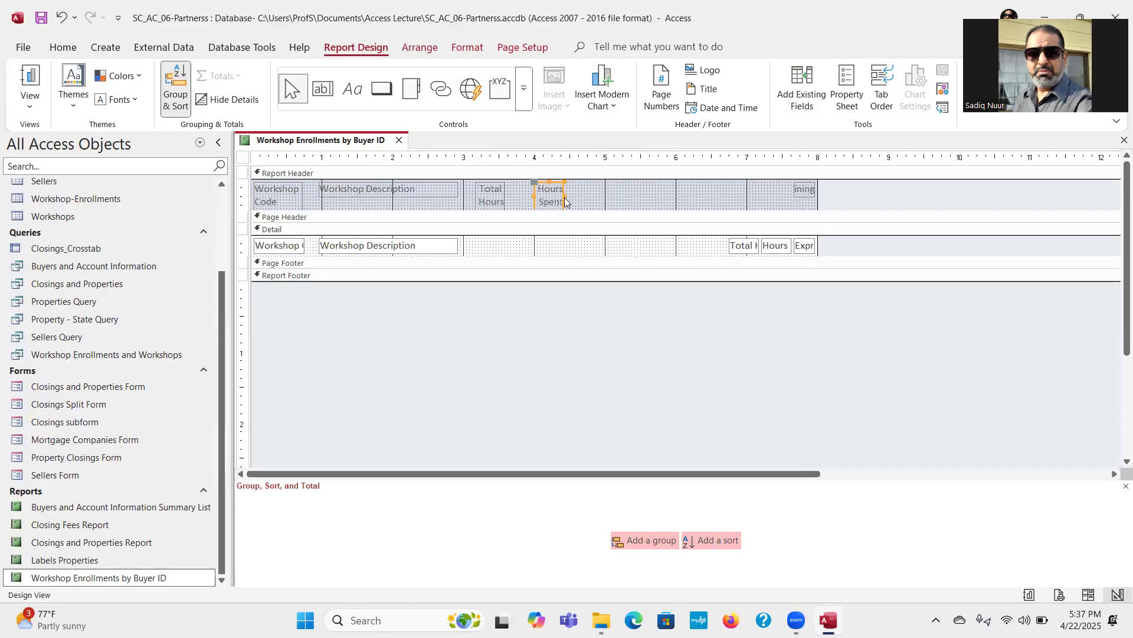
click(565, 201)
click(561, 200)
drag(564, 196, 568, 195)
Step: Split the Hours Remaining label onto two lines and place it beside the Hours Spent label, near the 5-inch mark
click(807, 195)
drag(794, 188, 737, 187)
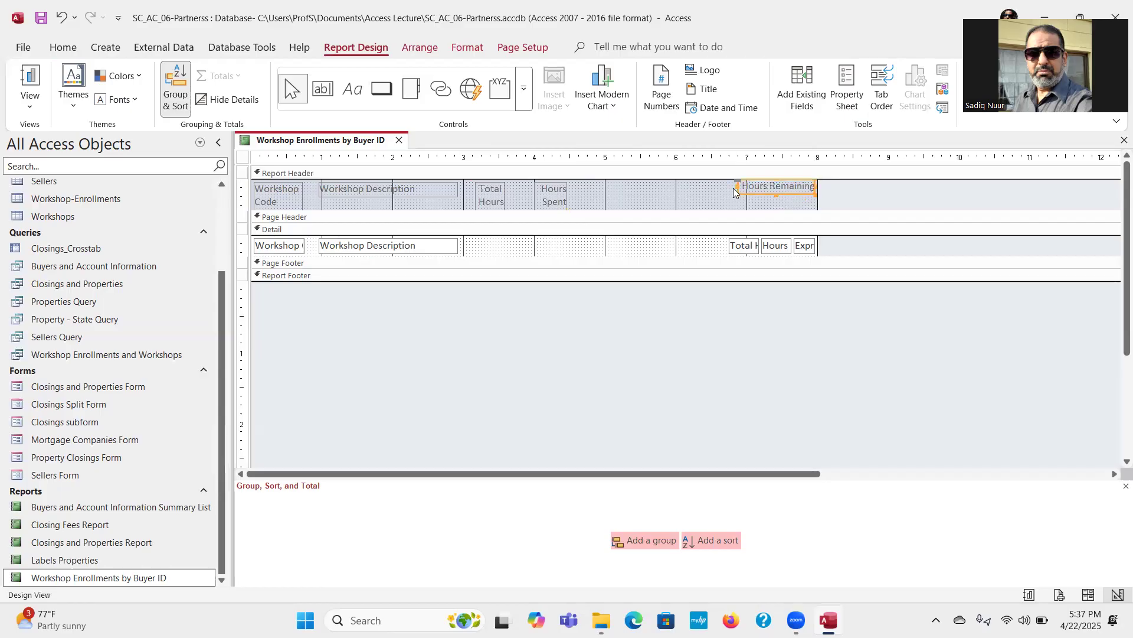
click(768, 185)
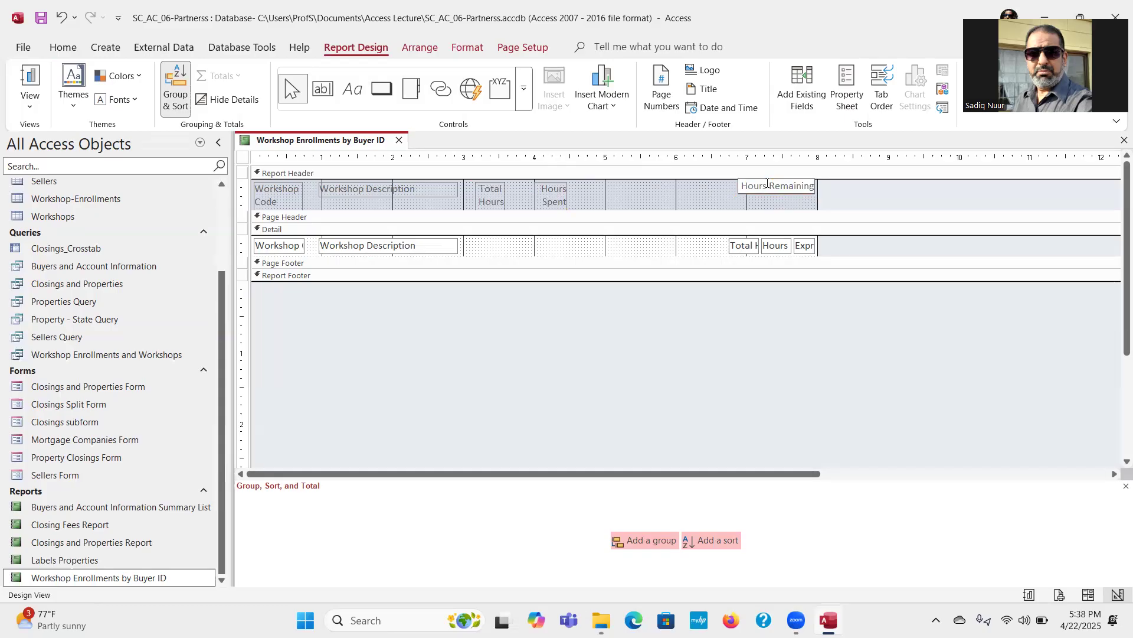
key(ctrl+Return)
click(719, 204)
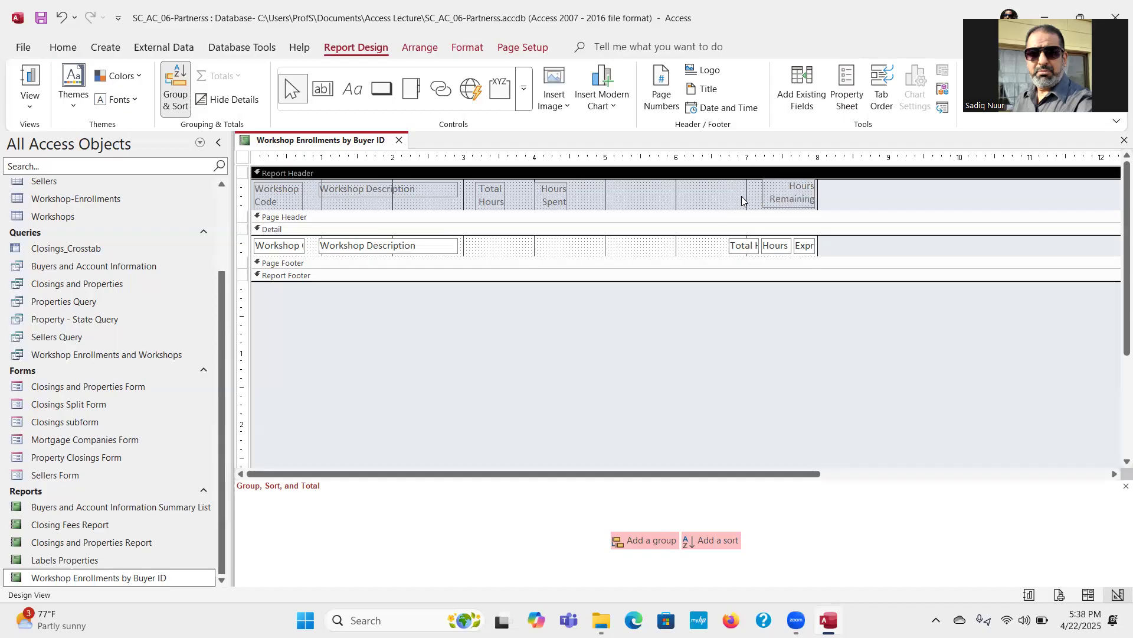
click(771, 186)
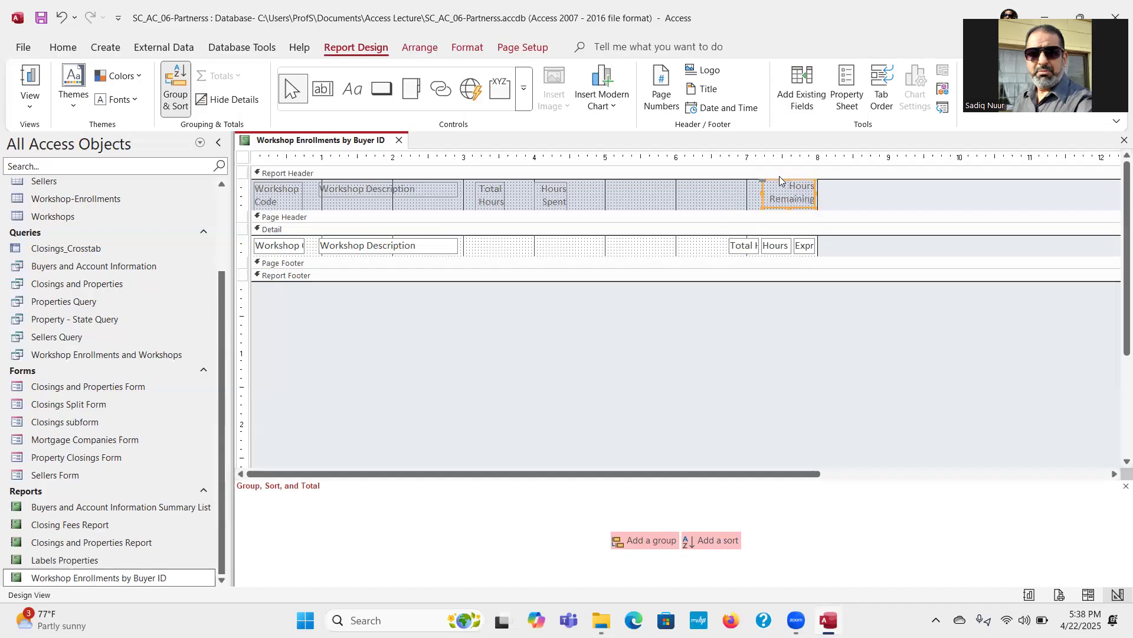
drag(780, 181, 616, 183)
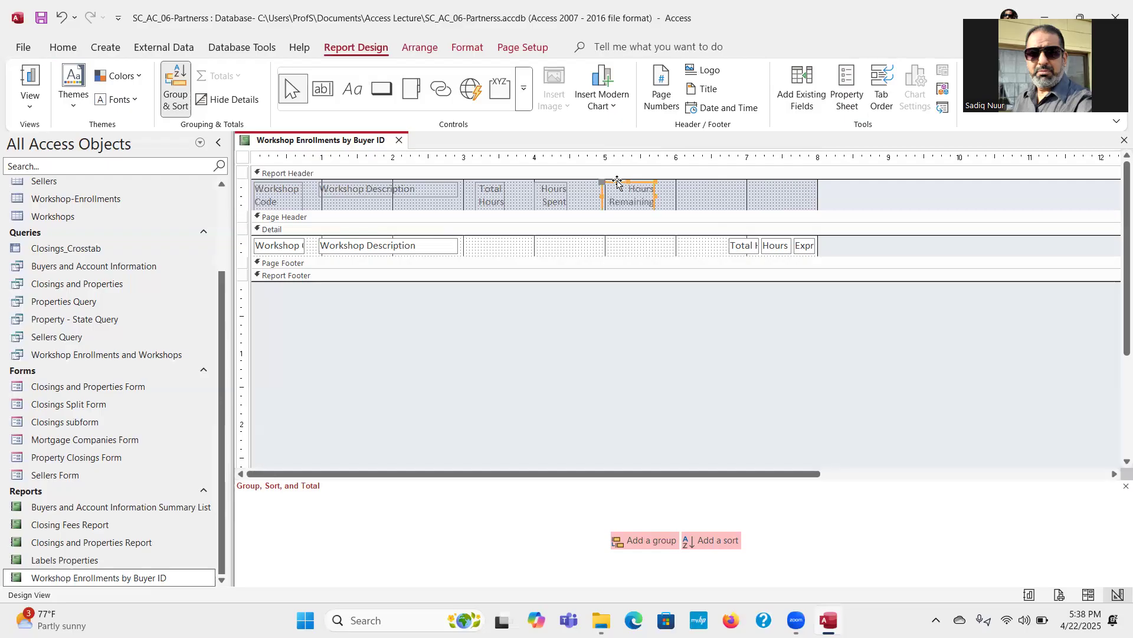
Step: Move the Total Hours, Hours Spent and Expr1 text boxes in the Detail section under their header labels and widen them
drag(732, 246, 471, 247)
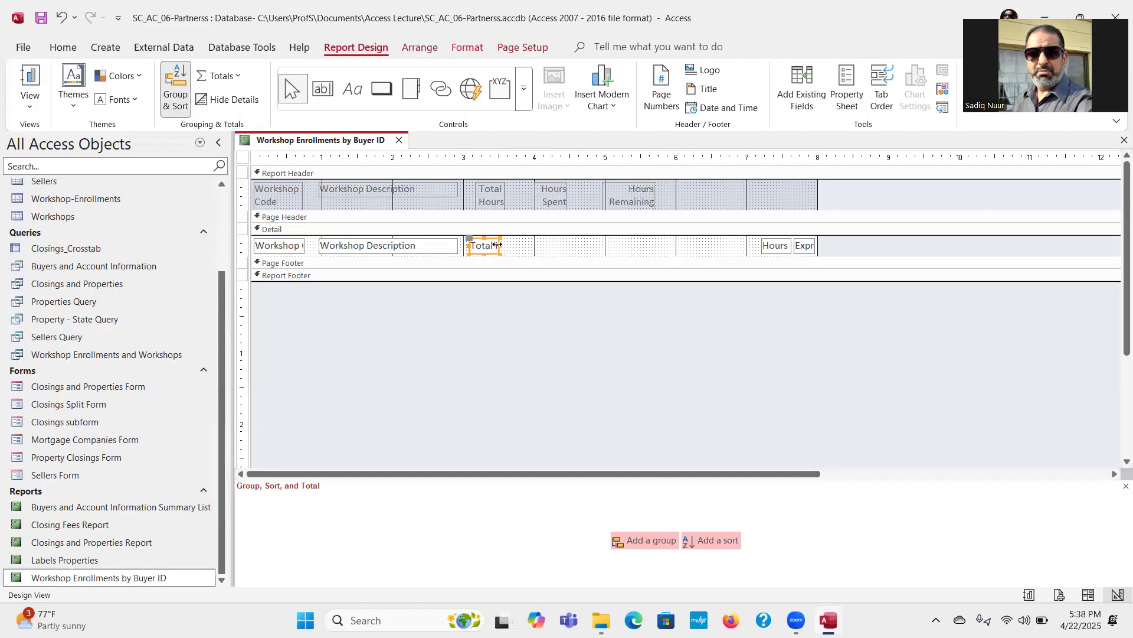
drag(500, 245, 524, 246)
drag(775, 247, 550, 248)
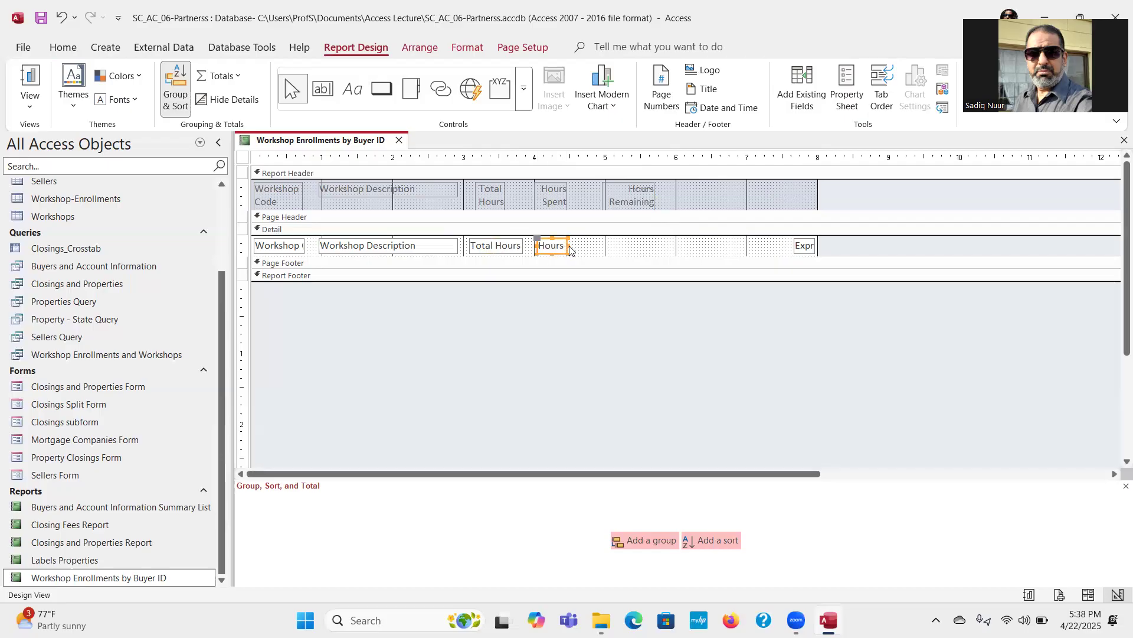
drag(565, 244, 586, 246)
mouse_move(802, 246)
mouse_down()
mouse_move(611, 246)
mouse_move(661, 246)
mouse_up()
click(685, 251)
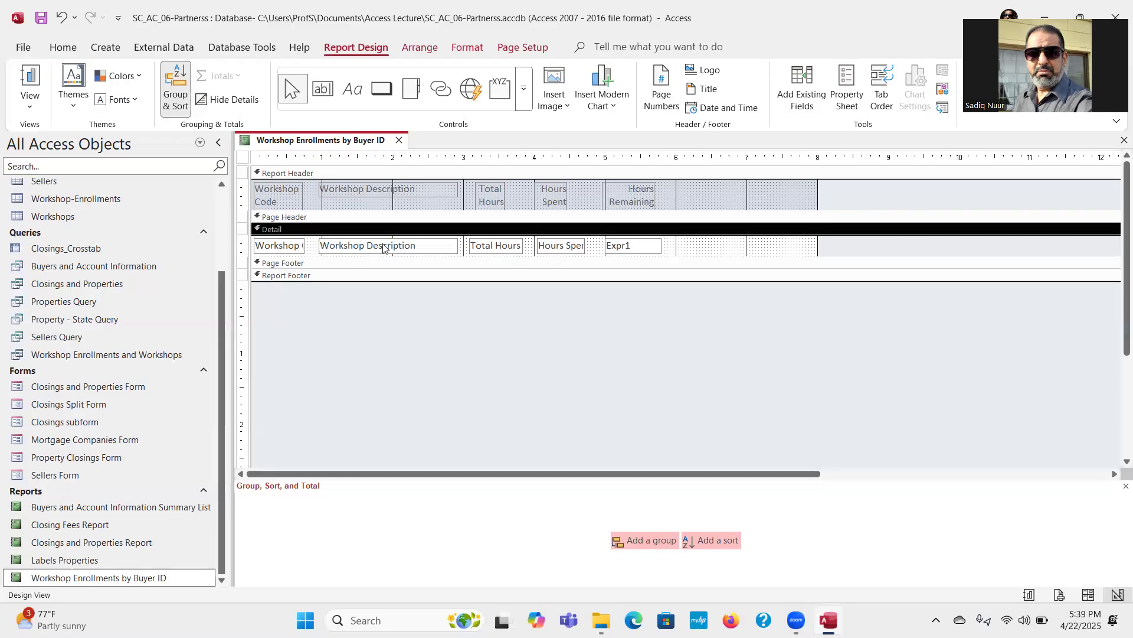
Step: Check the report in Report view, switch to Layout view, and shift the Total Hours and Hours Spent values left toward their headings
click(30, 79)
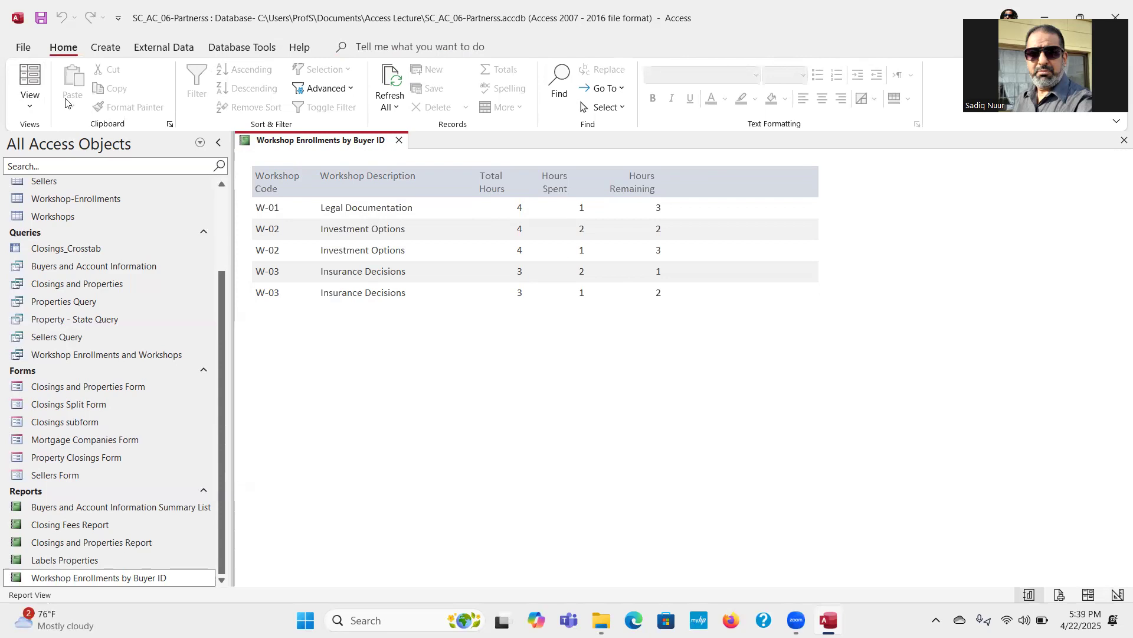
click(30, 108)
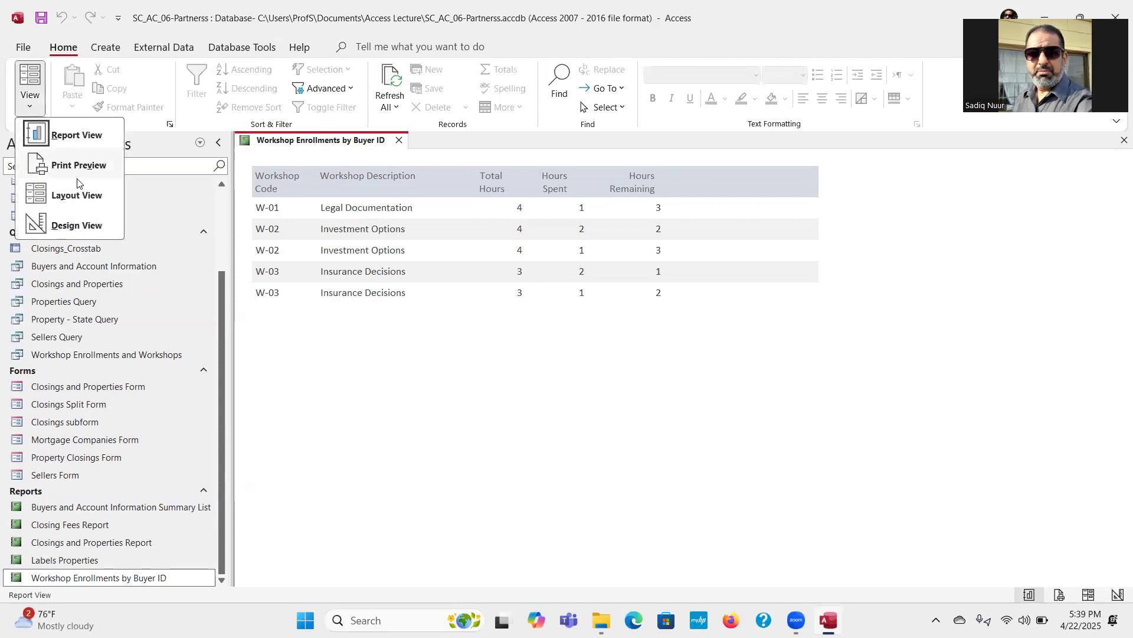
click(77, 198)
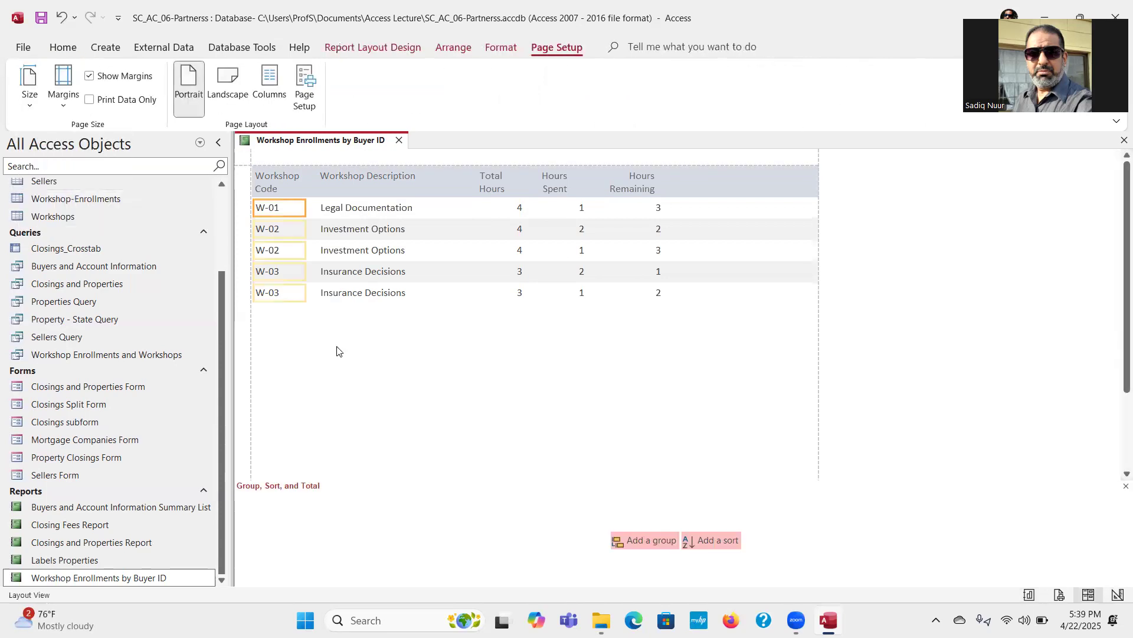
click(514, 214)
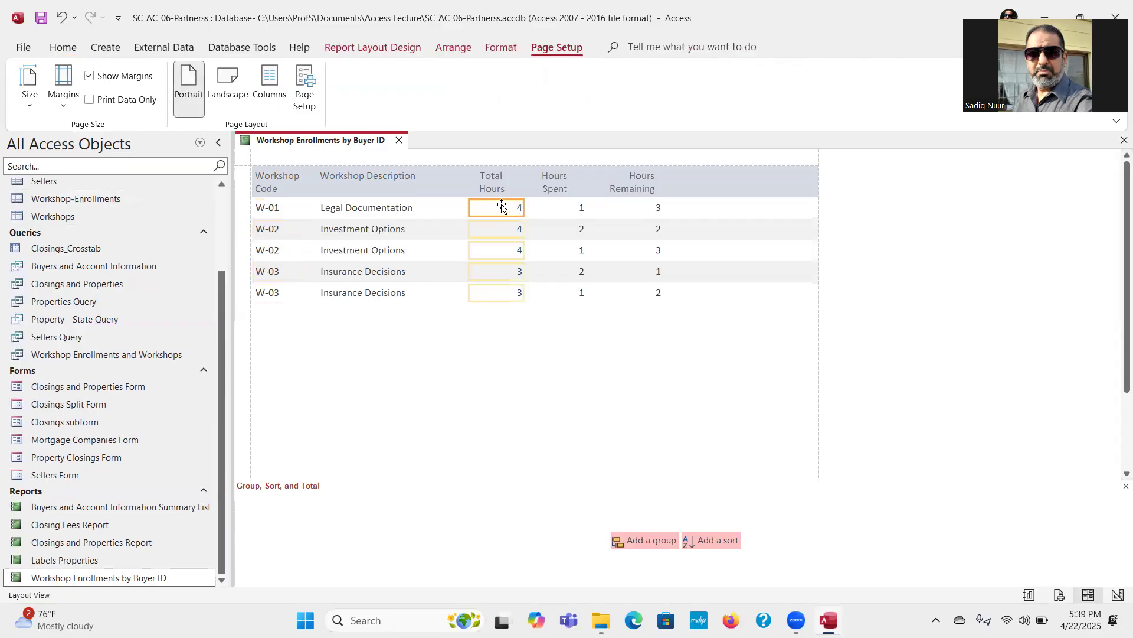
drag(485, 207, 472, 207)
click(579, 211)
drag(561, 209, 536, 206)
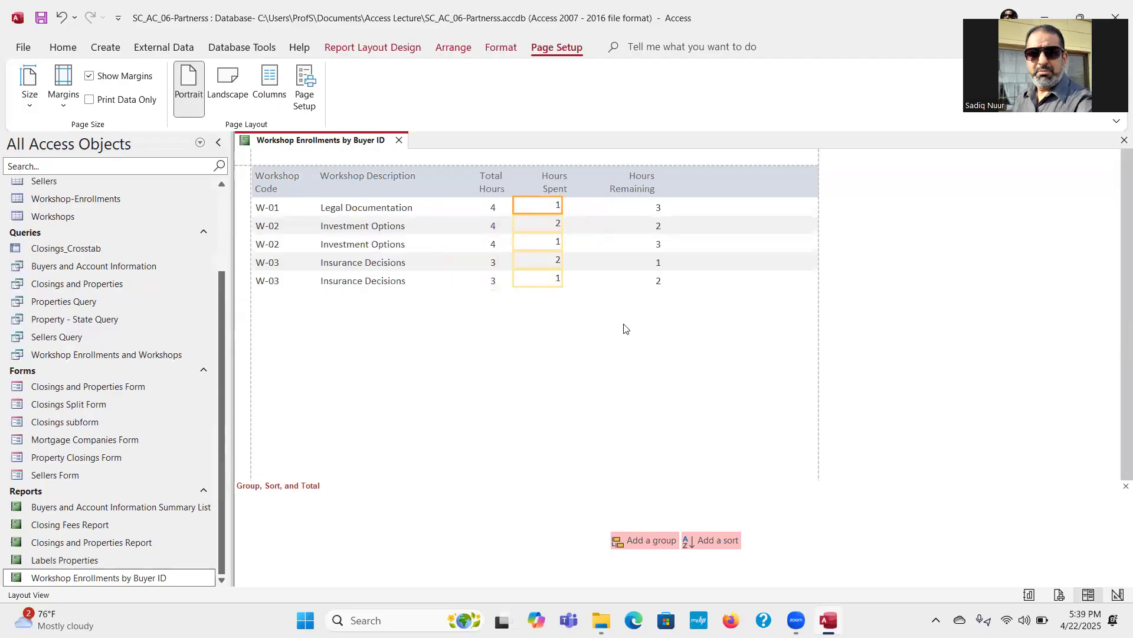
Step: Move the Hours Remaining values left so they sit under the Hours Remaining heading
click(643, 207)
drag(648, 207, 625, 211)
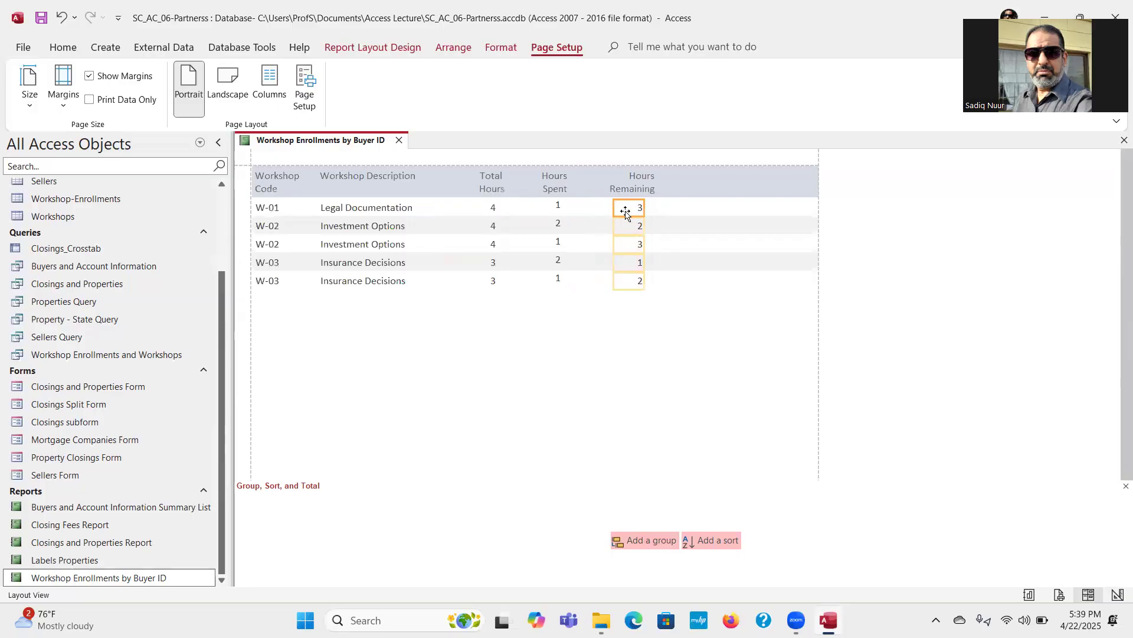
click(652, 354)
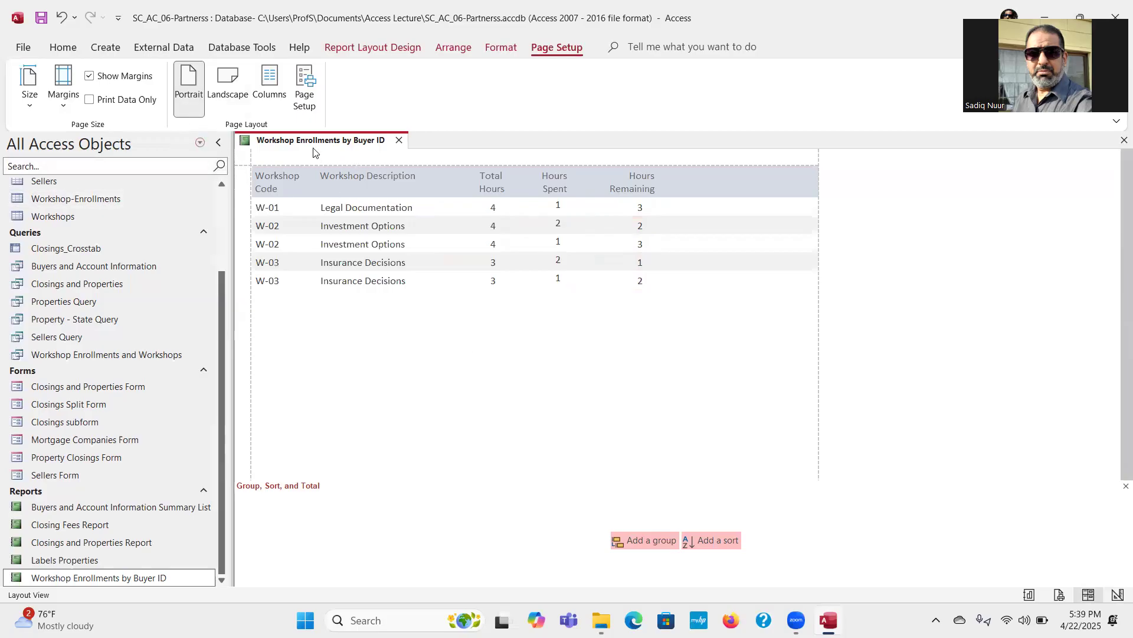
Step: In Design view, turn on the Can Grow property for the Workshop Description text box in the Detail section
click(397, 51)
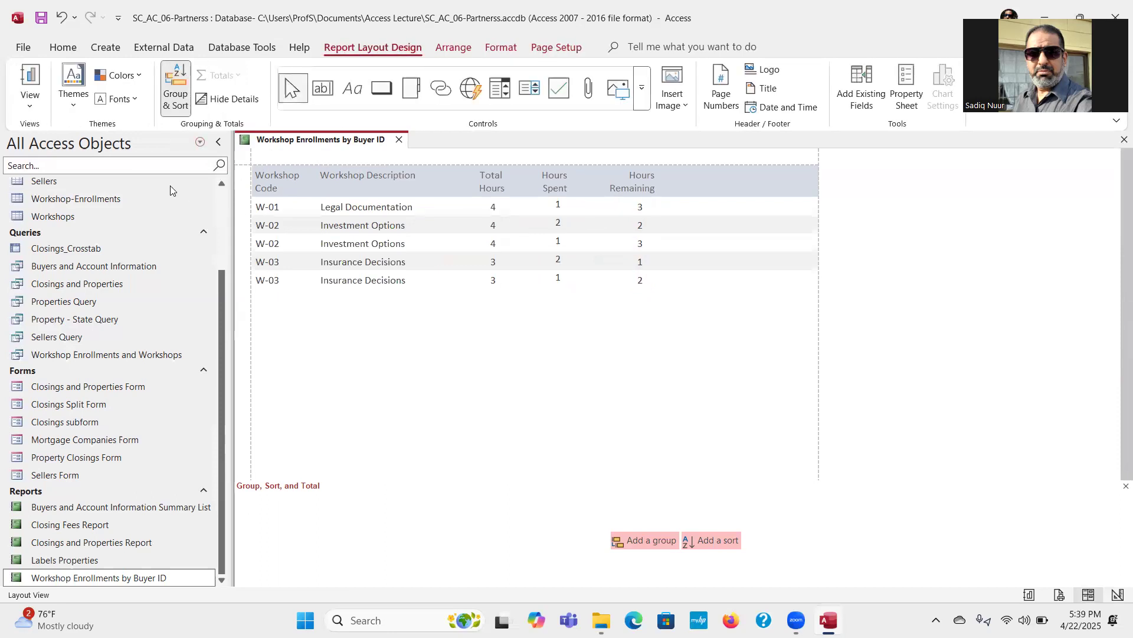
click(30, 106)
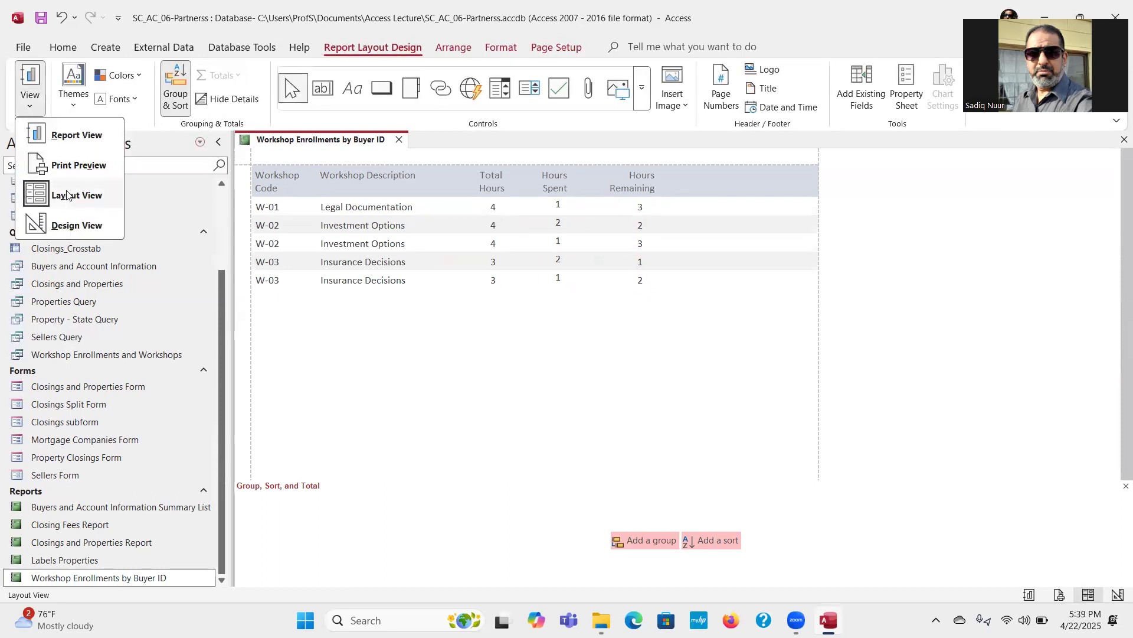
click(70, 228)
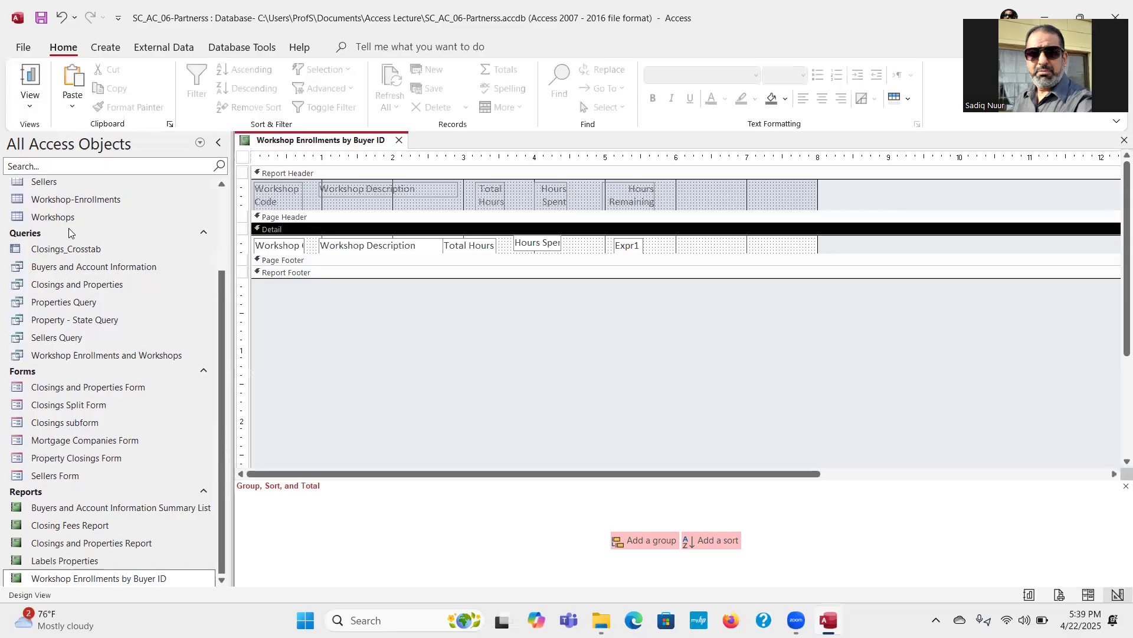
click(381, 246)
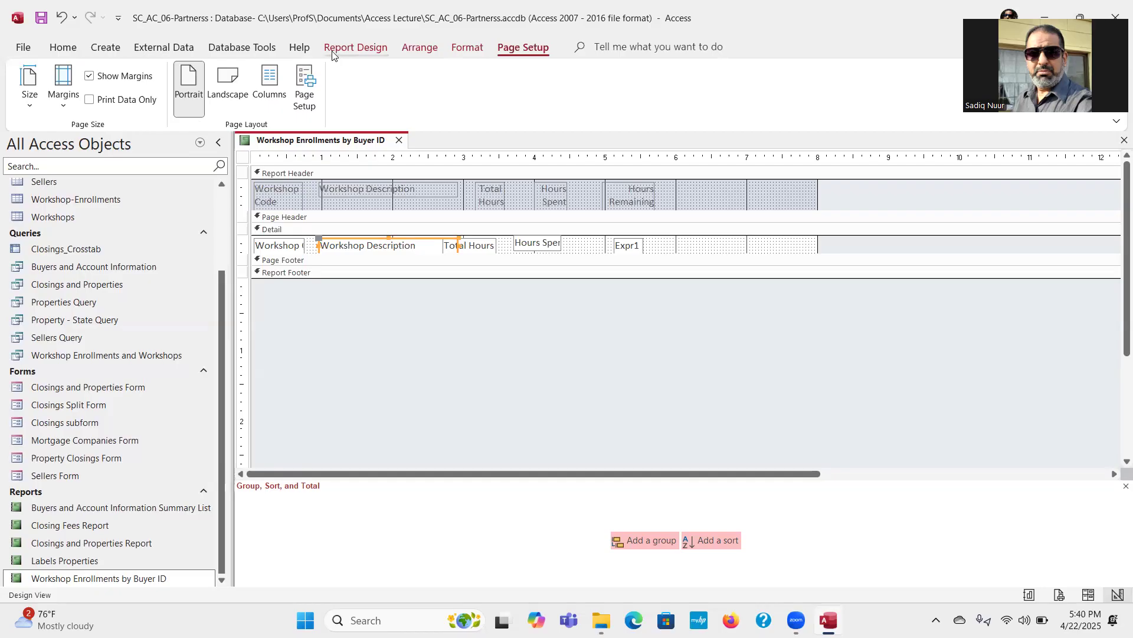
click(365, 47)
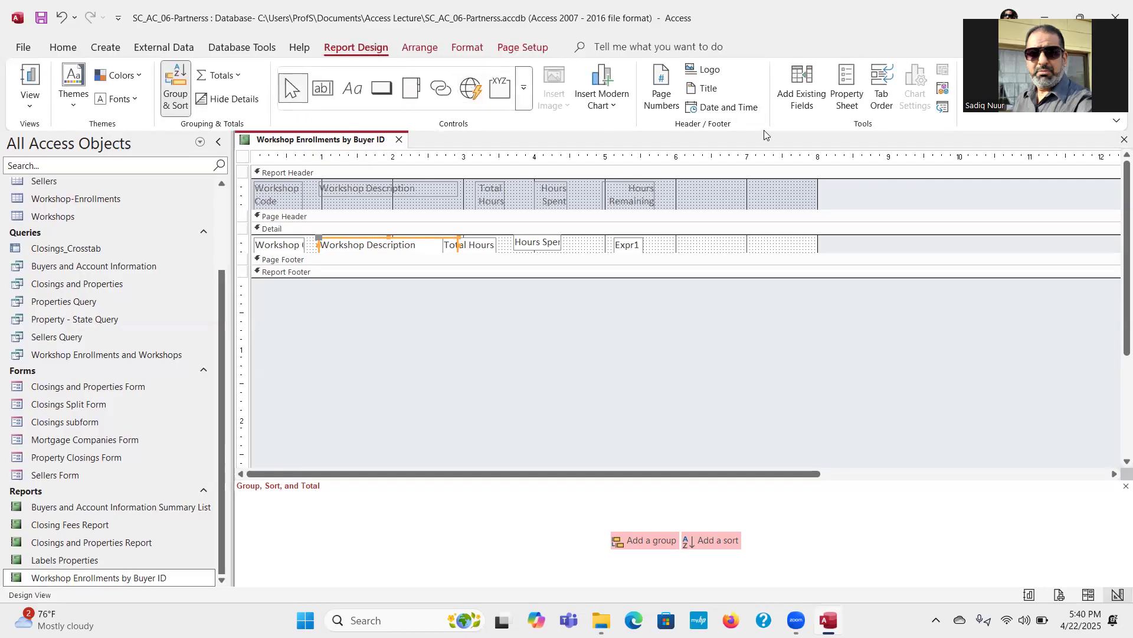
click(847, 89)
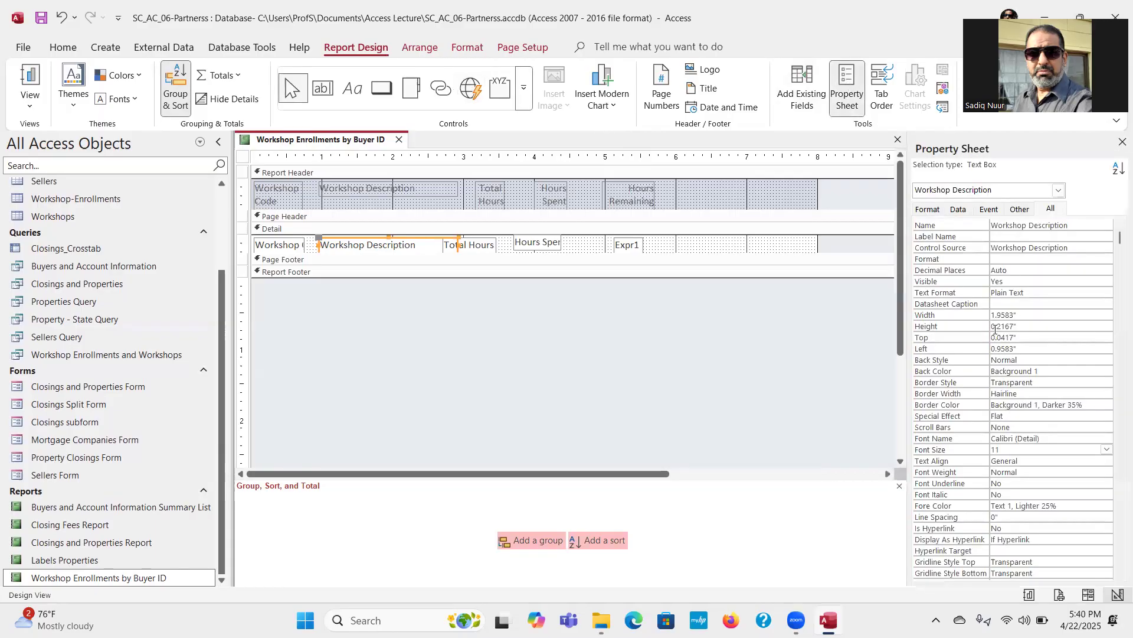
click(1117, 243)
scroll(1117, 246, down, 1)
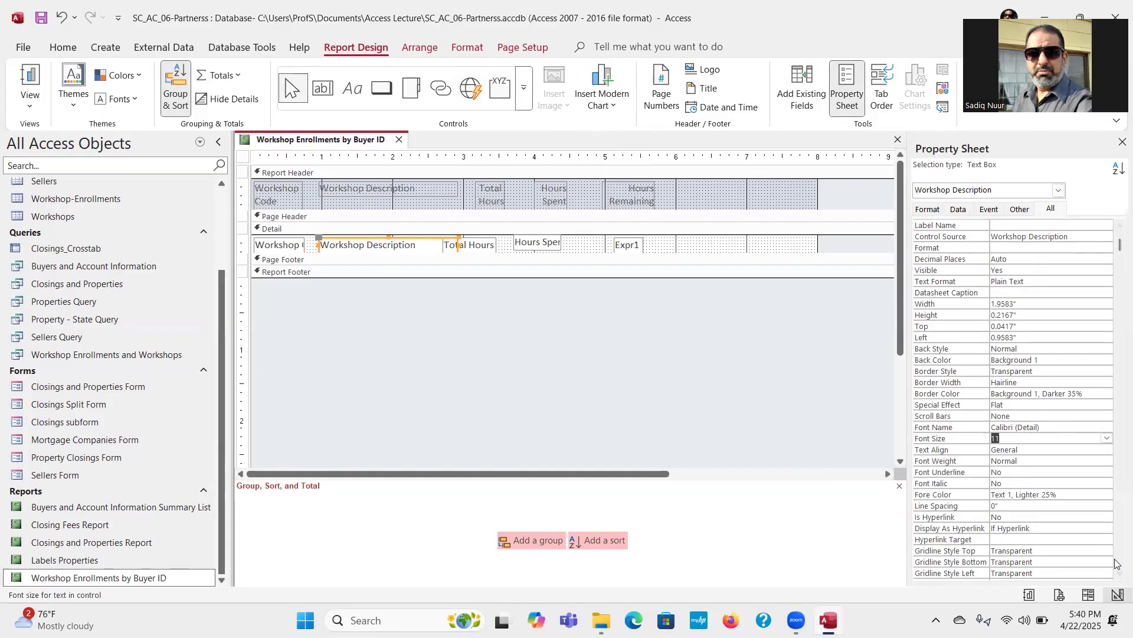
drag(1117, 247, 1117, 429)
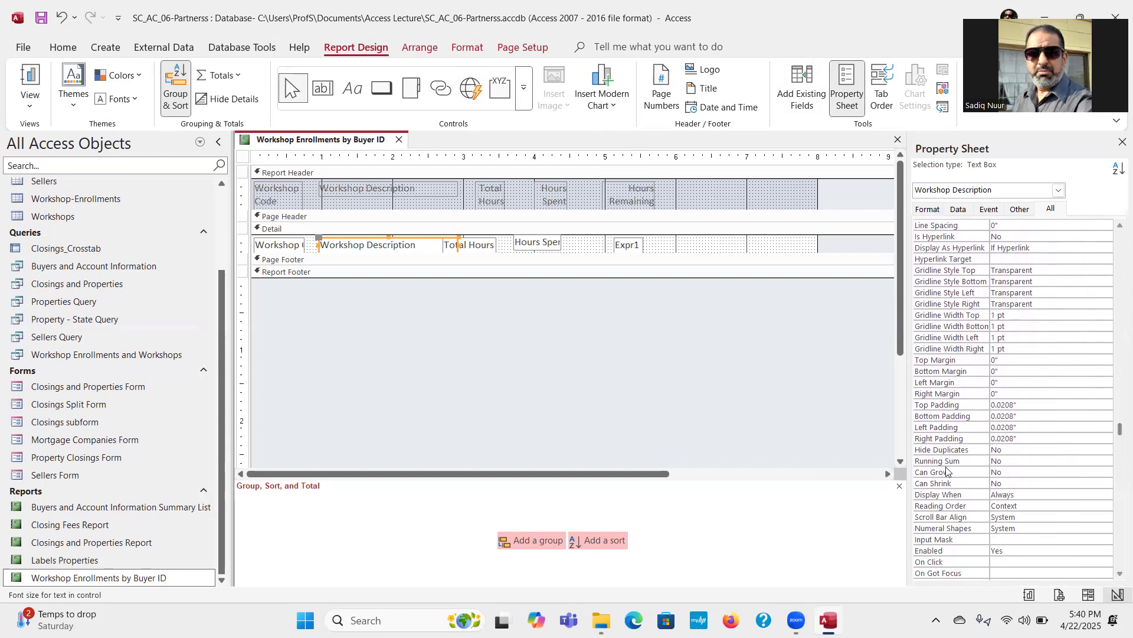
key(ctrl)
key(ctrl)
key(ctrl)
key(ctrl)
click(1014, 474)
click(1107, 472)
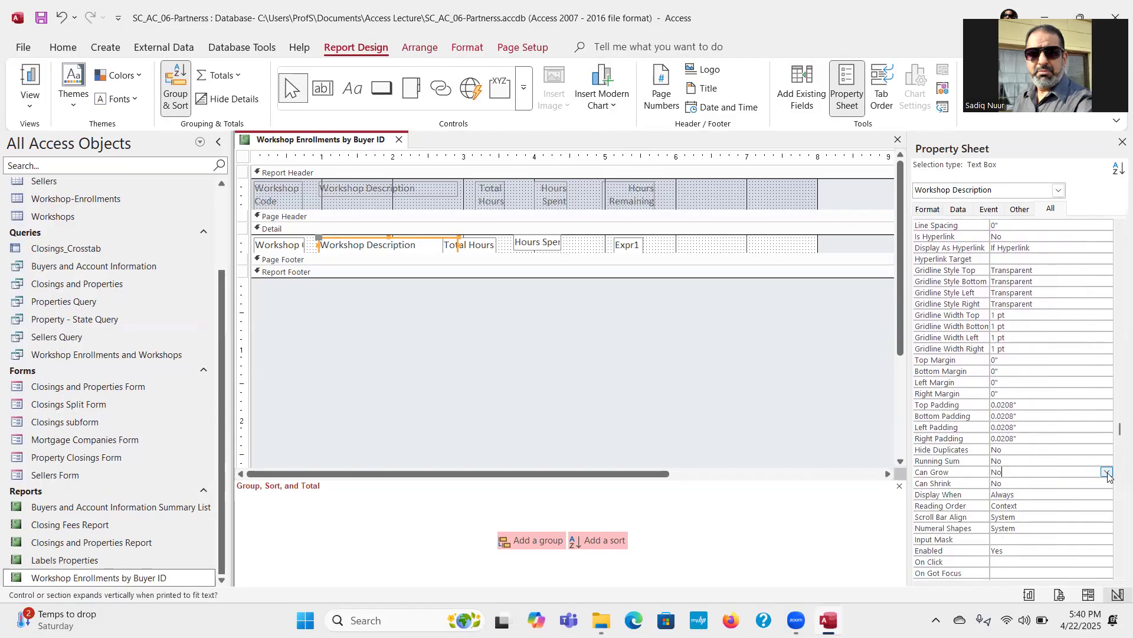
click(1087, 481)
click(1121, 142)
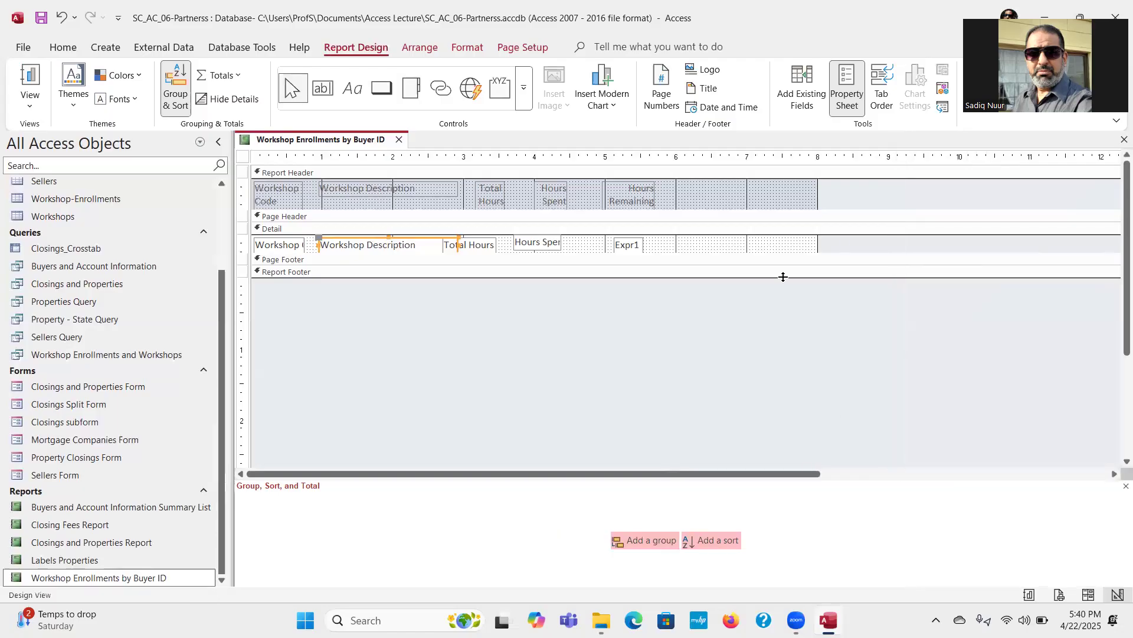
click(435, 349)
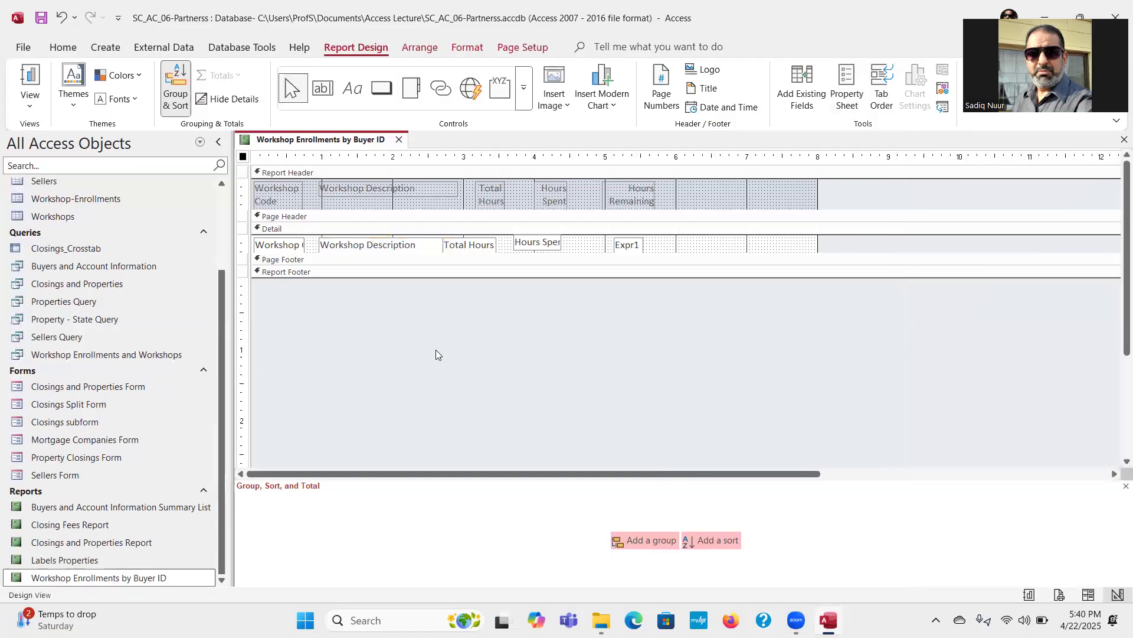
Step: Shift the Total Hours text box slightly right in the Detail section and check its alignment in Report view
click(490, 245)
drag(456, 237, 471, 239)
click(500, 318)
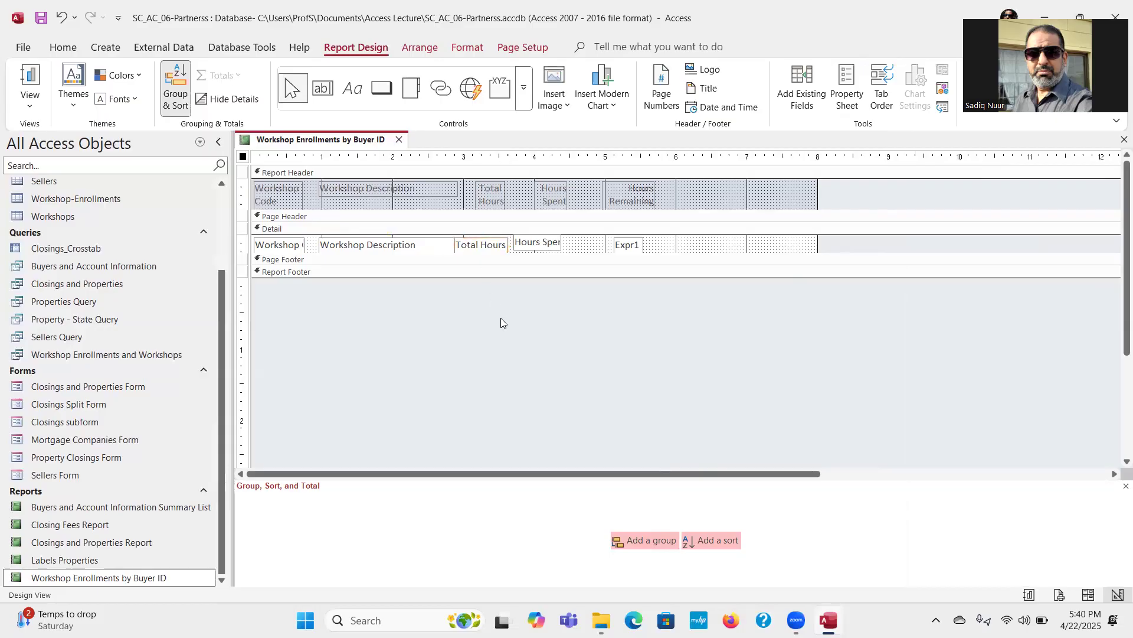
click(32, 77)
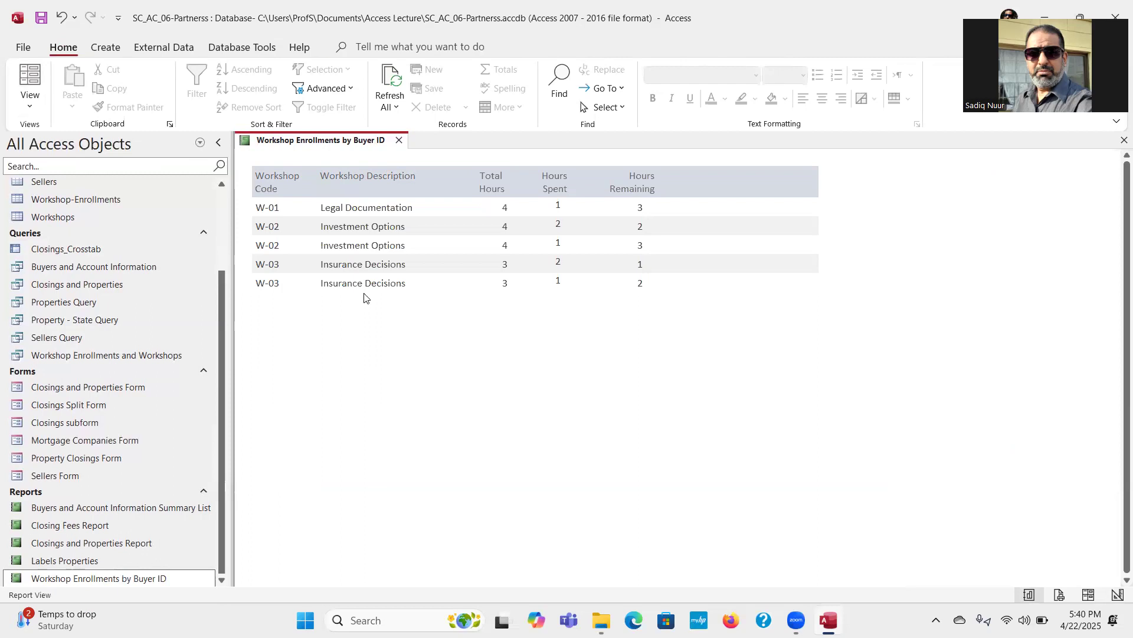
click(32, 74)
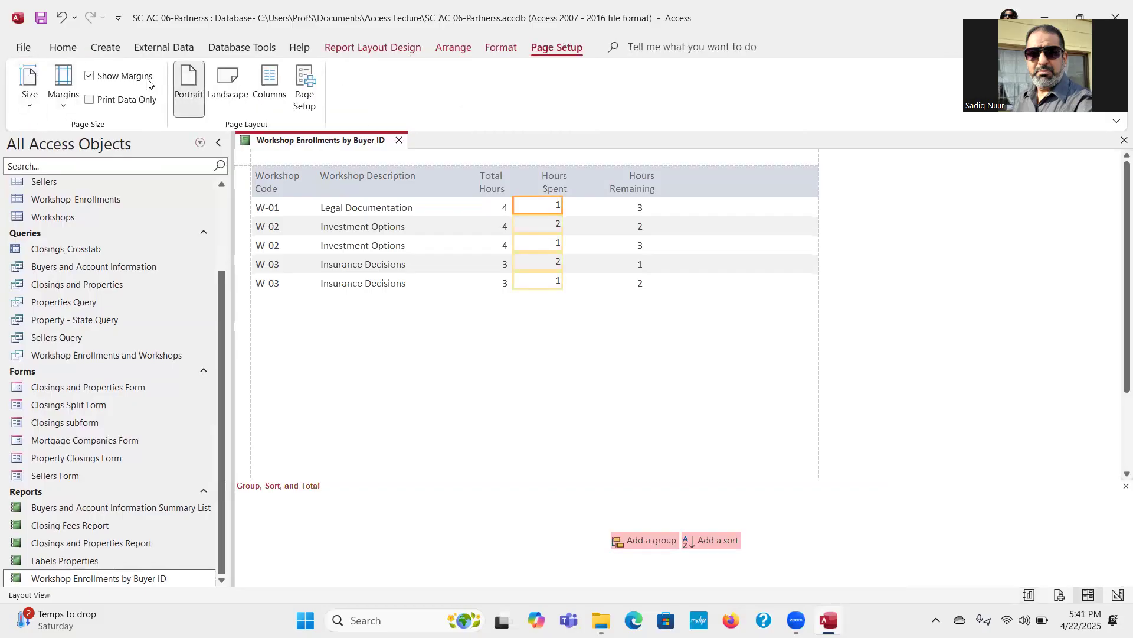
Step: Return to Design view and set the Report Header section's background color to White
click(363, 47)
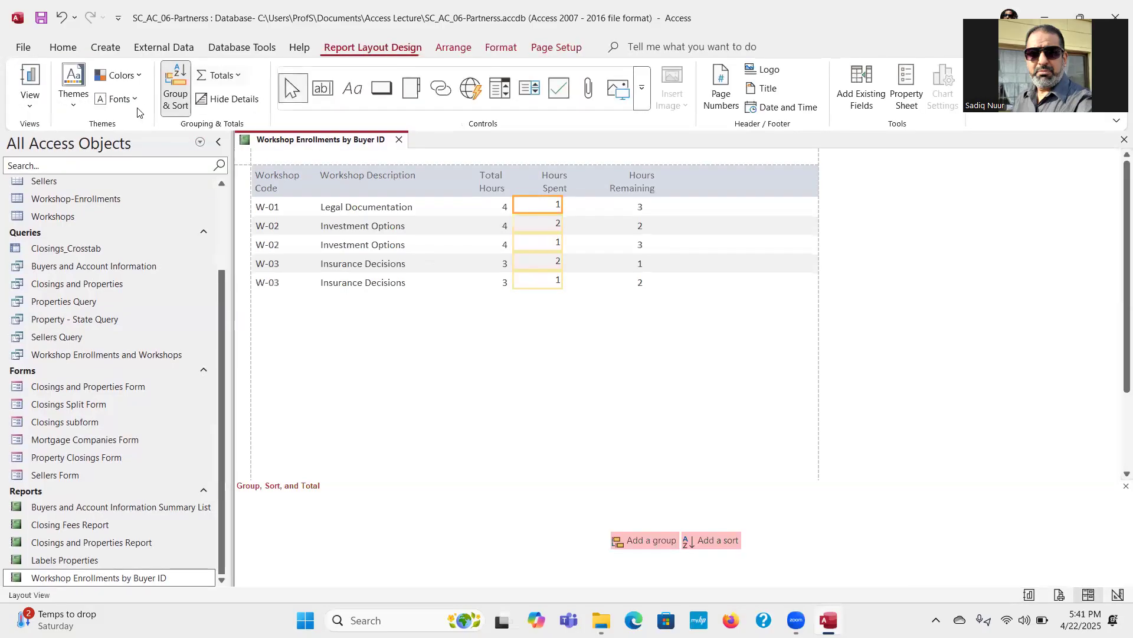
click(30, 109)
click(62, 225)
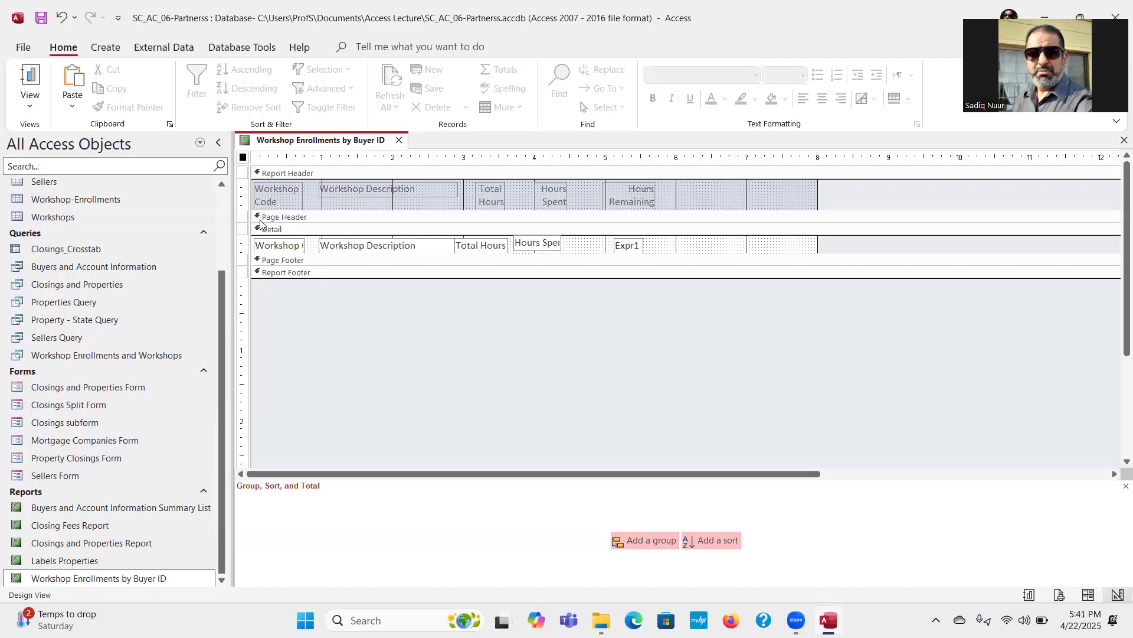
click(281, 174)
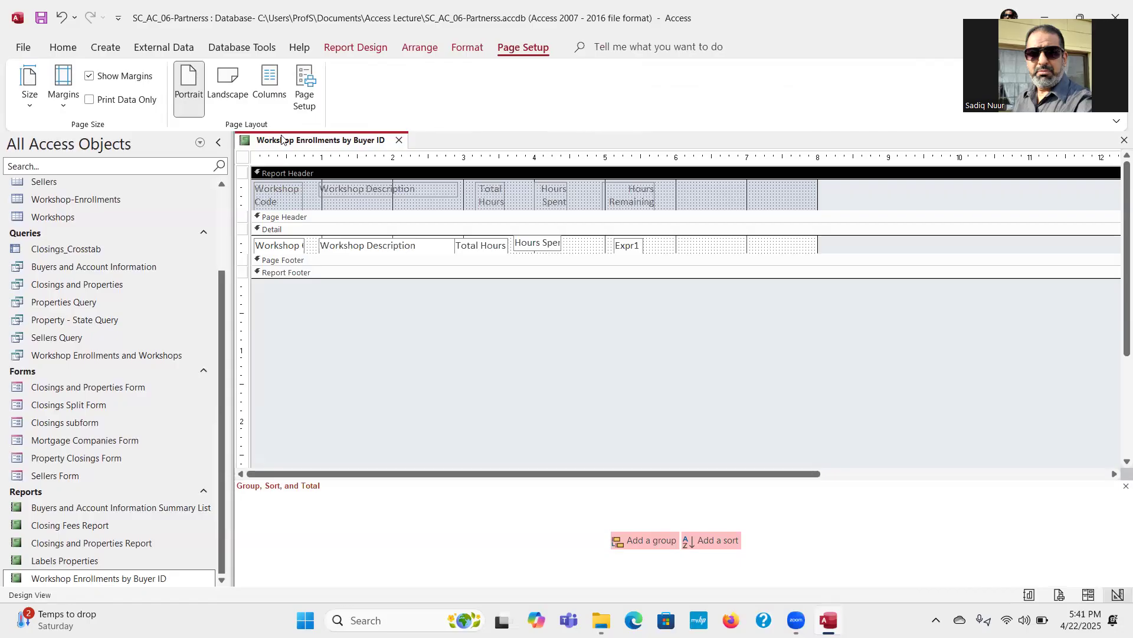
click(356, 47)
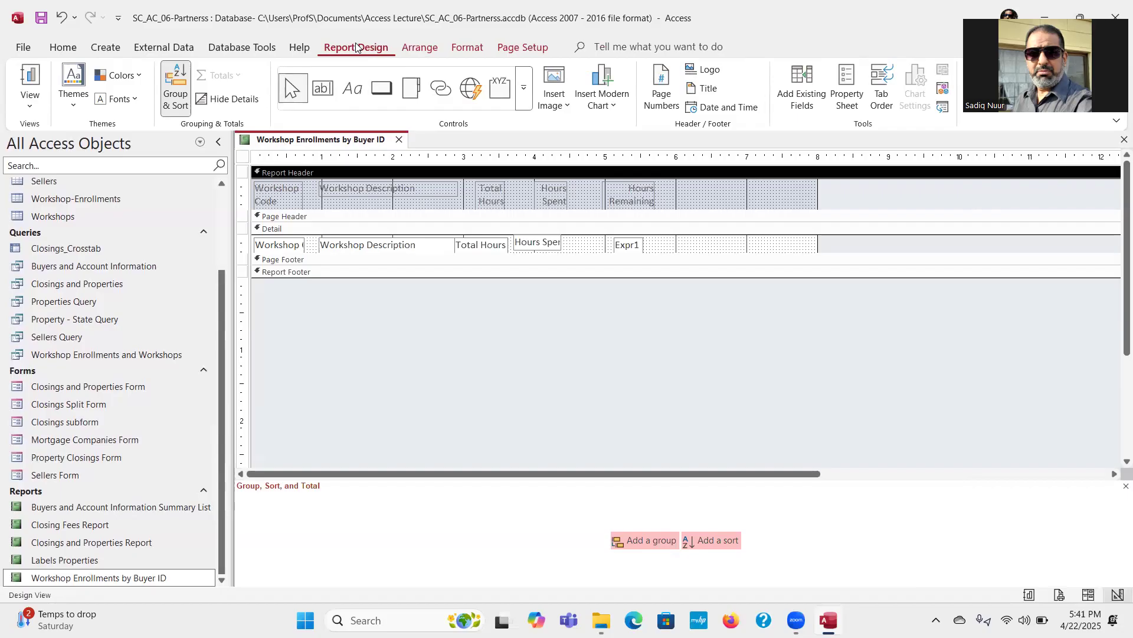
click(463, 49)
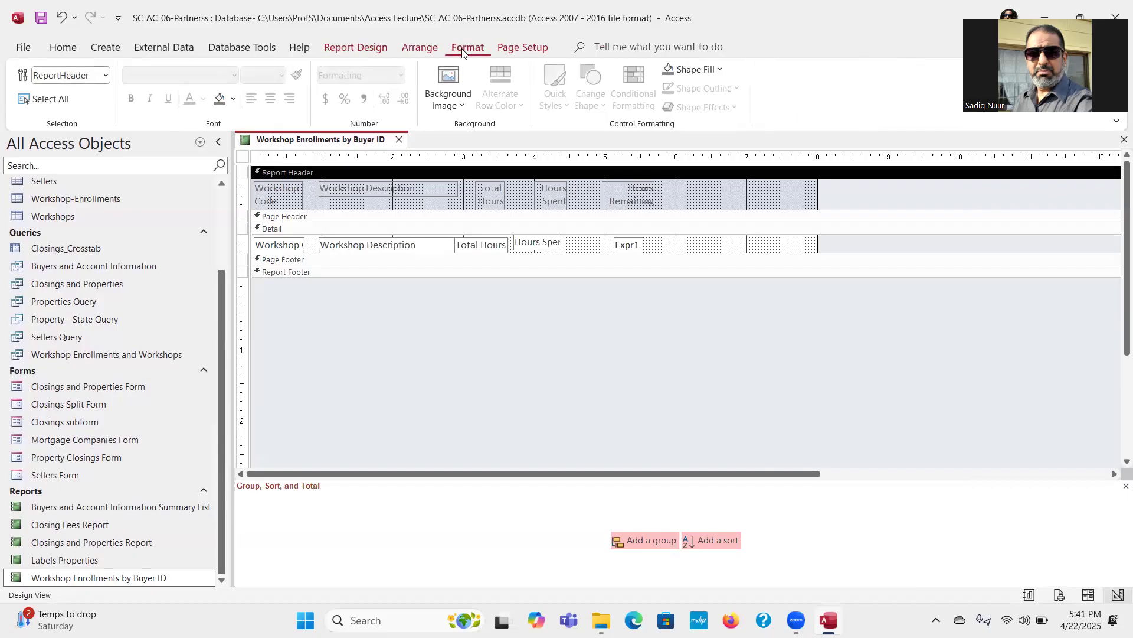
click(232, 99)
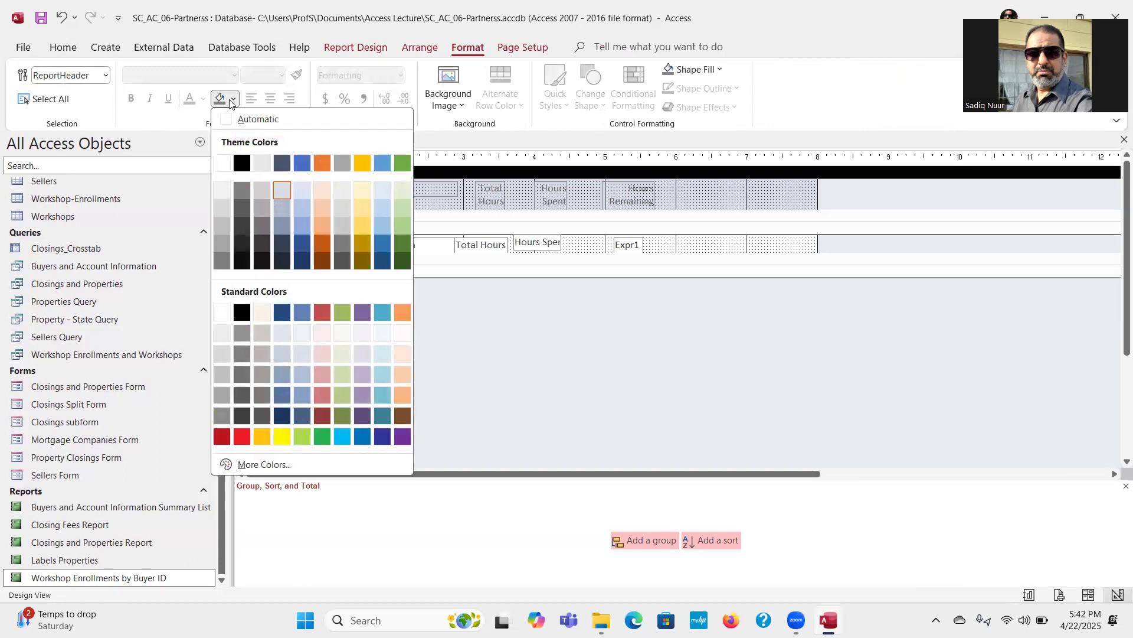
click(217, 318)
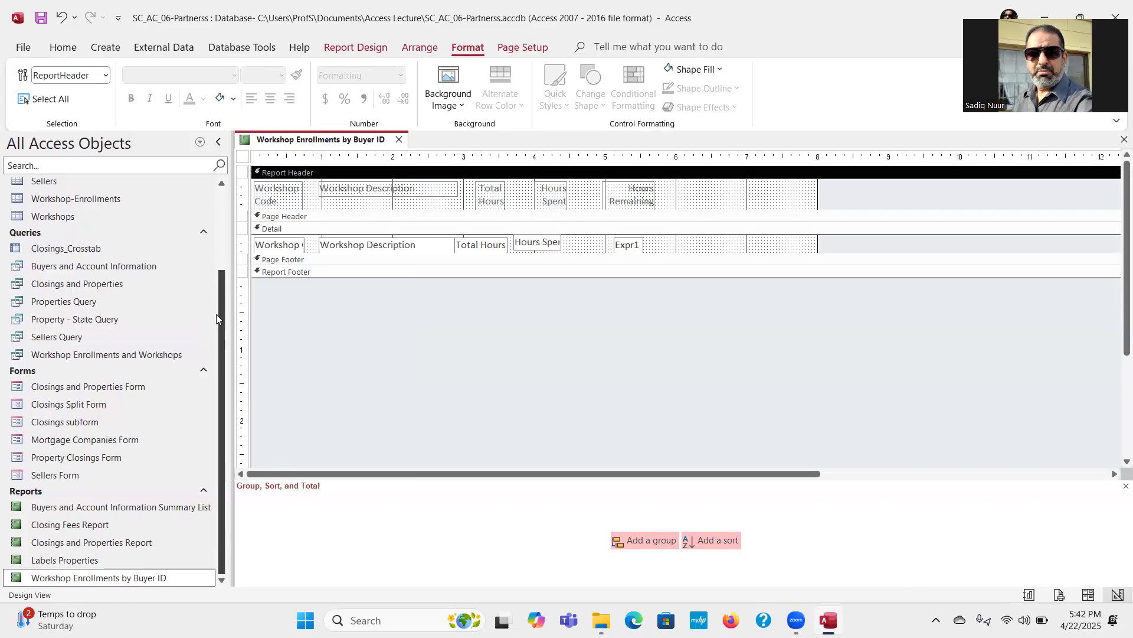
Step: Make all the text boxes in the Detail section bold
click(242, 246)
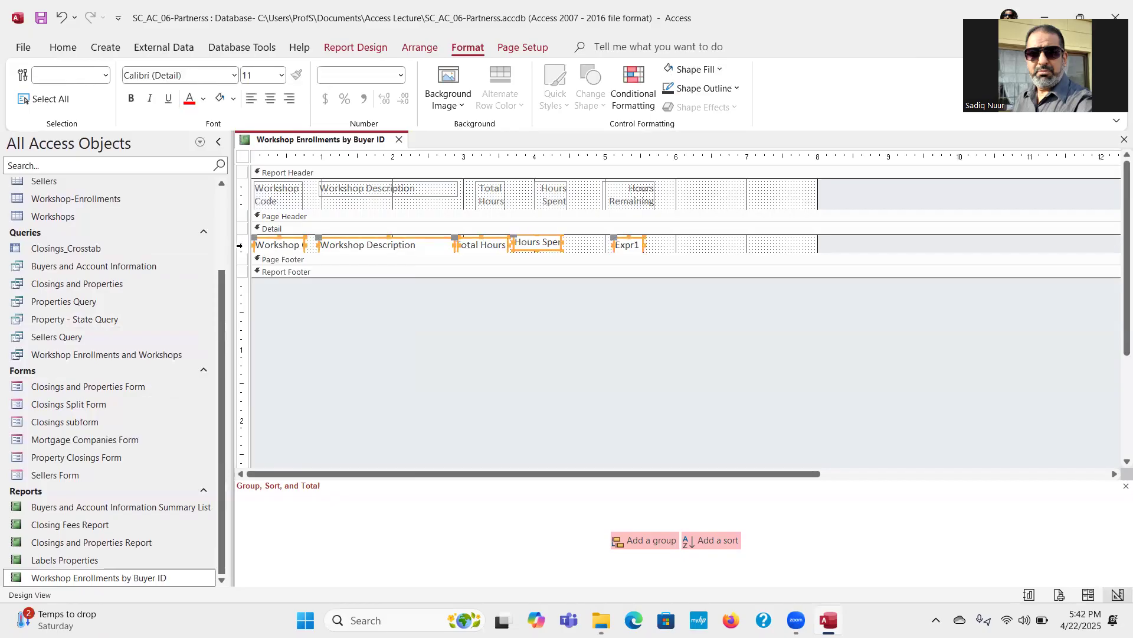
click(131, 99)
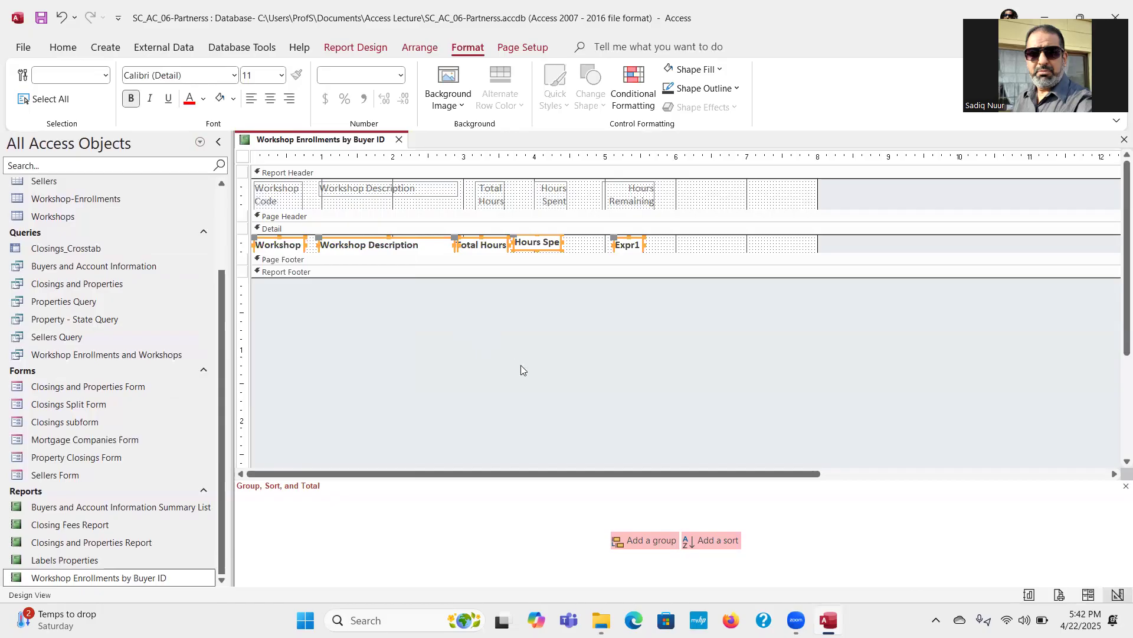
click(563, 243)
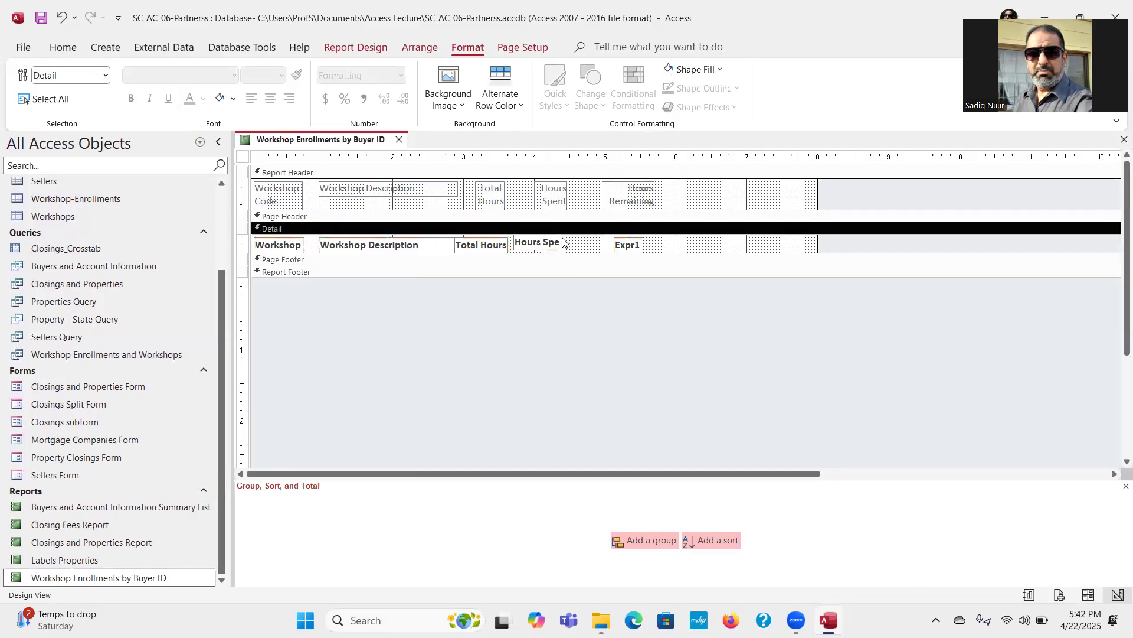
Step: Move the Hours Spent text box level with the others under its heading, and narrow the Workshop Description text box to clear Total Hours
click(539, 245)
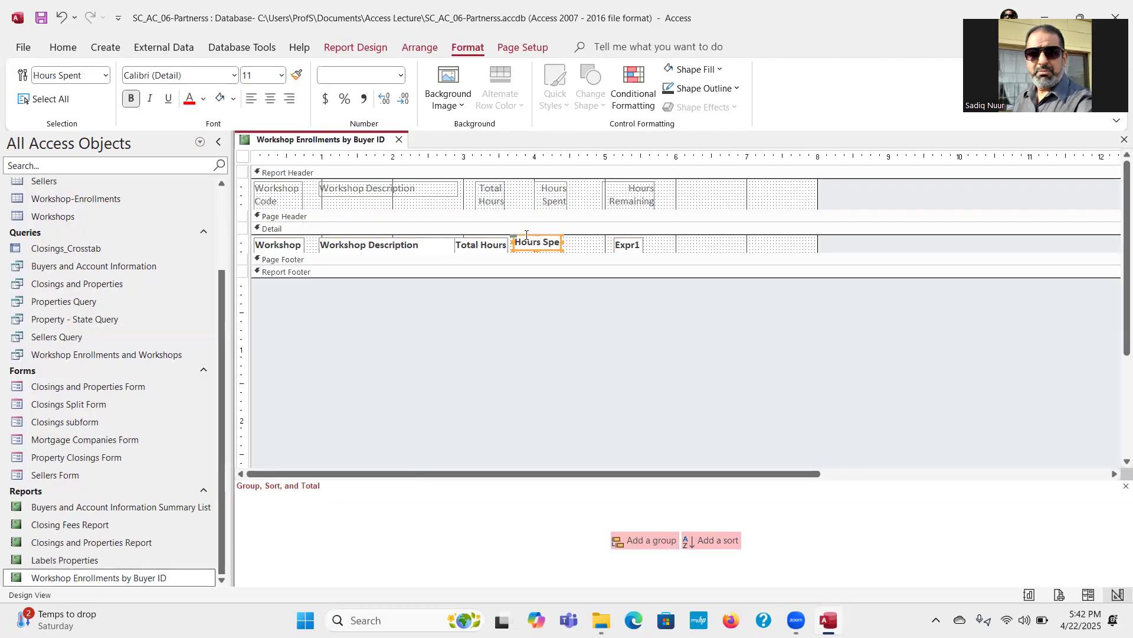
drag(526, 235, 532, 237)
click(595, 302)
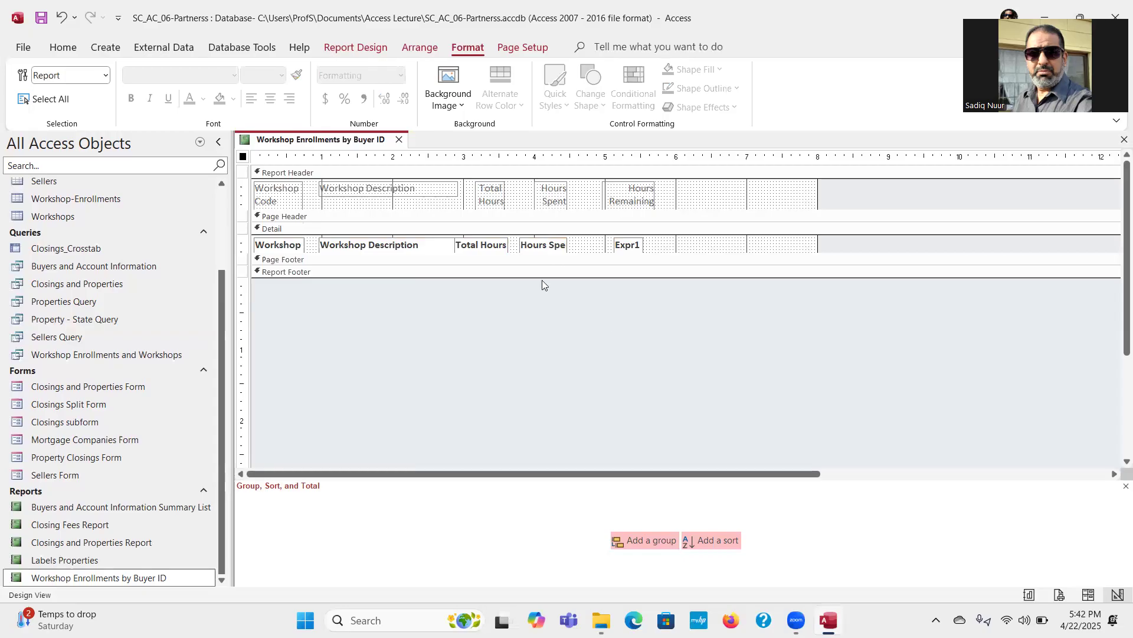
click(484, 247)
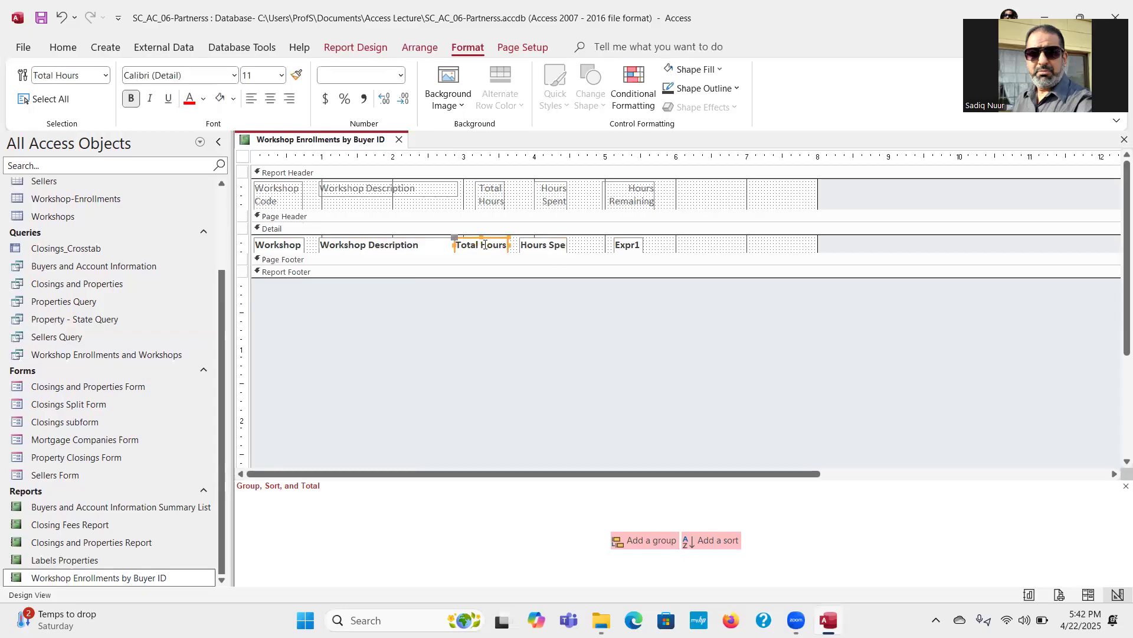
click(448, 250)
drag(457, 245, 446, 245)
click(501, 311)
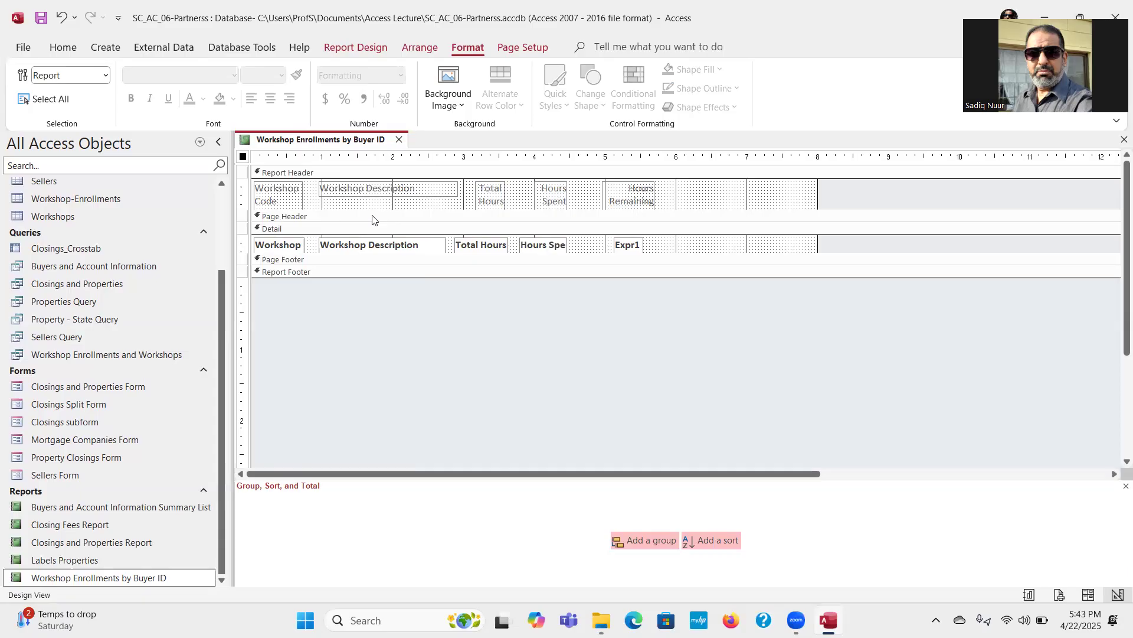
Step: Save and close the Workshop Enrollments by Buyer ID report, and open the Buyers and Account Information Summary List report in Design view
click(400, 142)
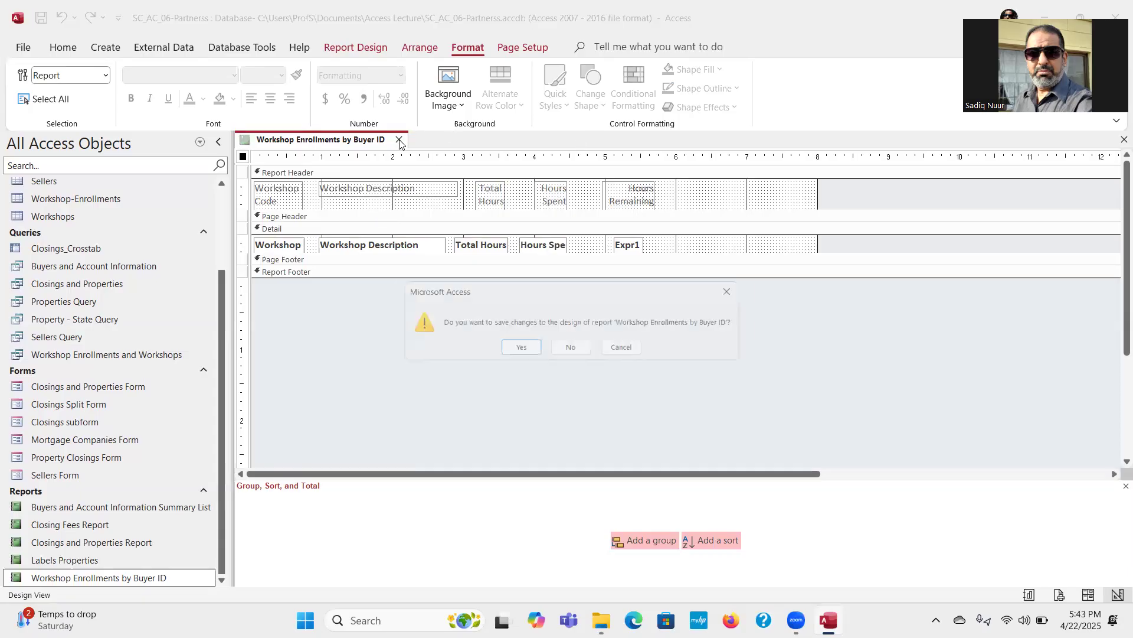
click(517, 350)
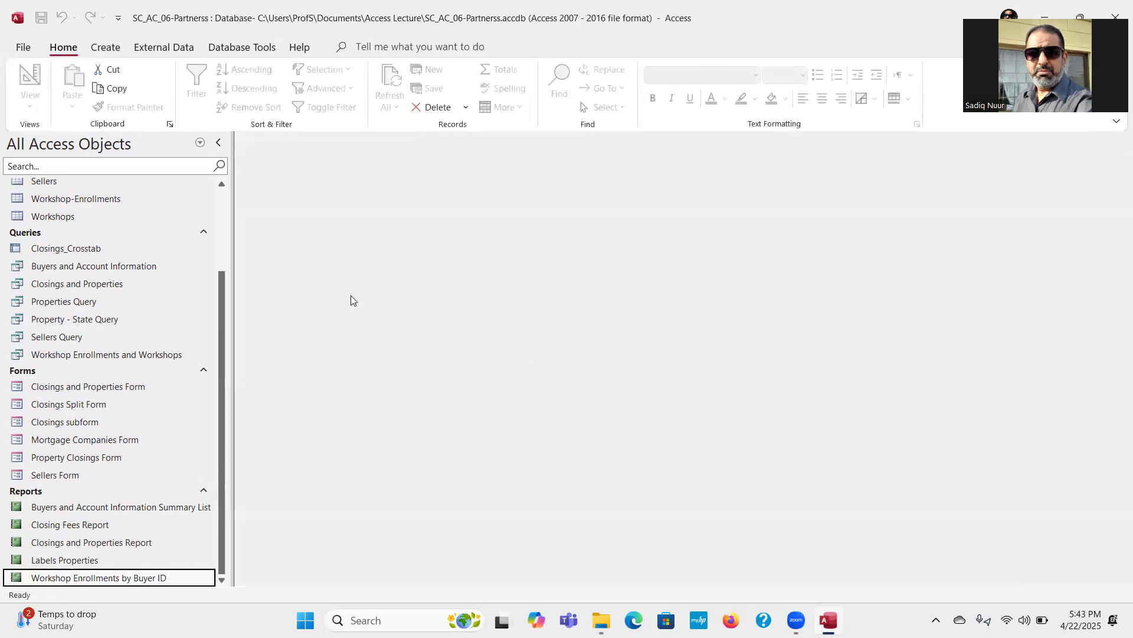
click(122, 508)
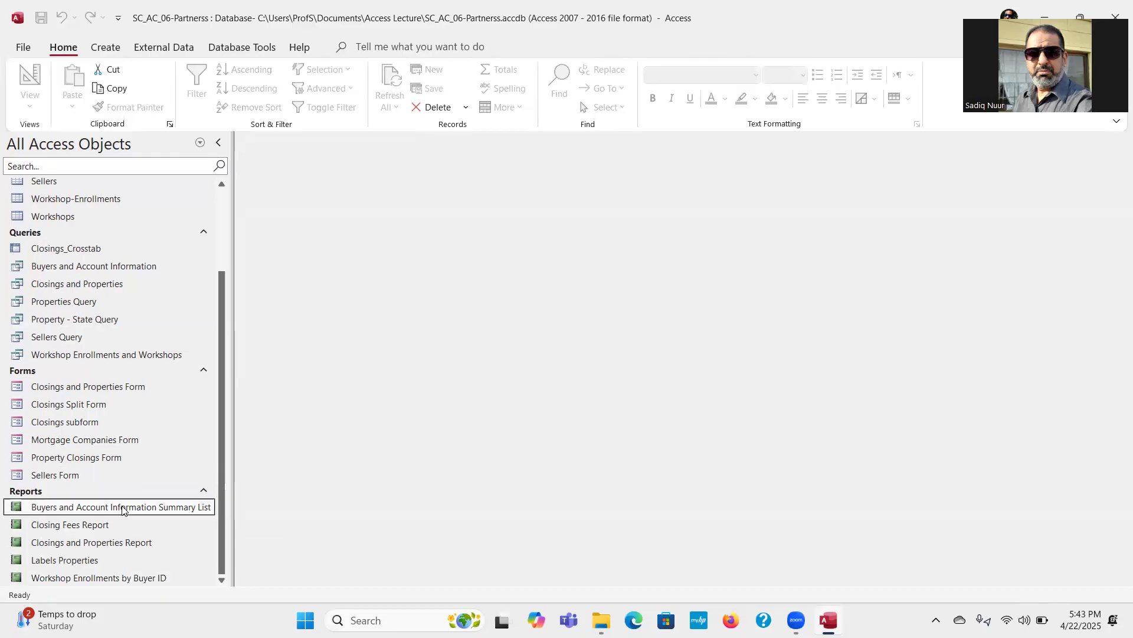
right_click(122, 507)
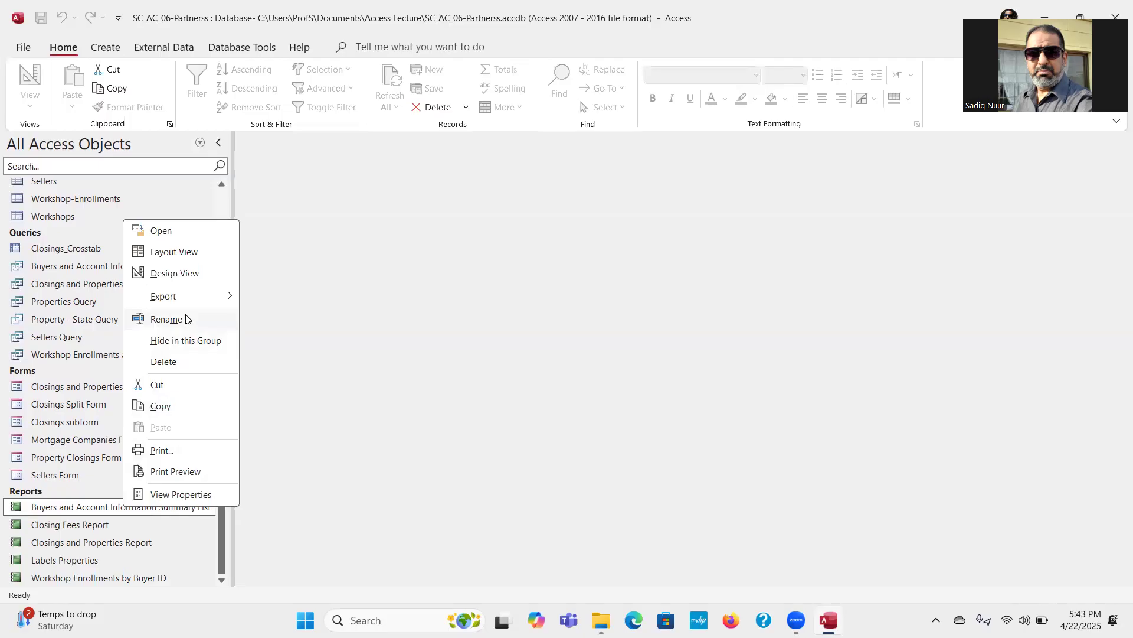
click(184, 273)
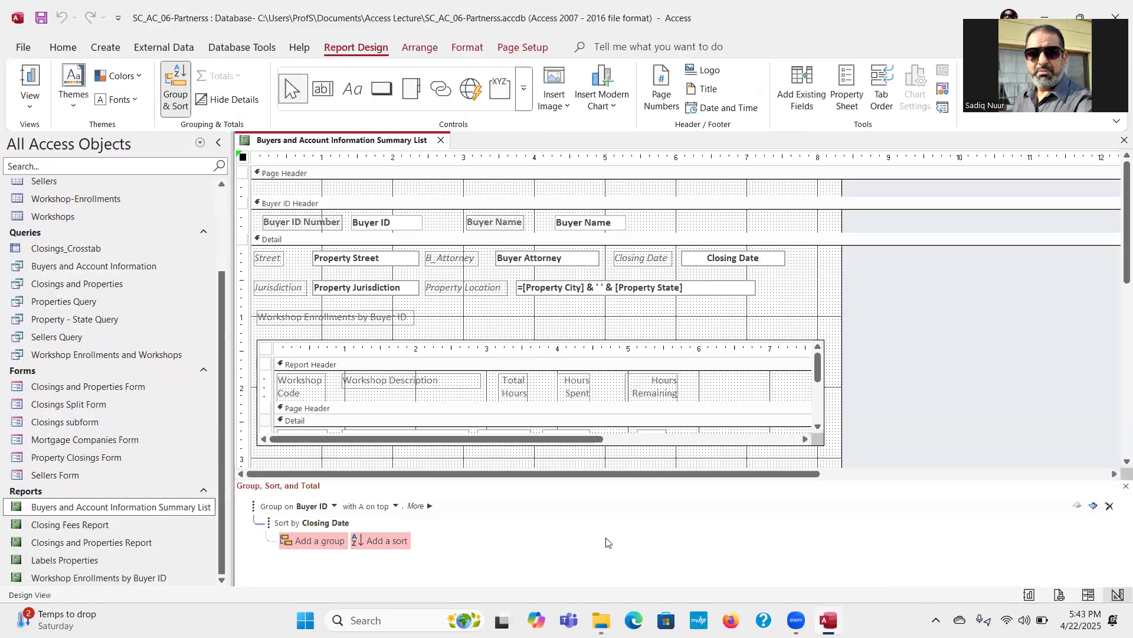
Step: Close the Group, Sort, and Total pane, and trim the Detail section to about 3.3 inches high and 8.2 inches wide, just beyond the subreport
click(1125, 486)
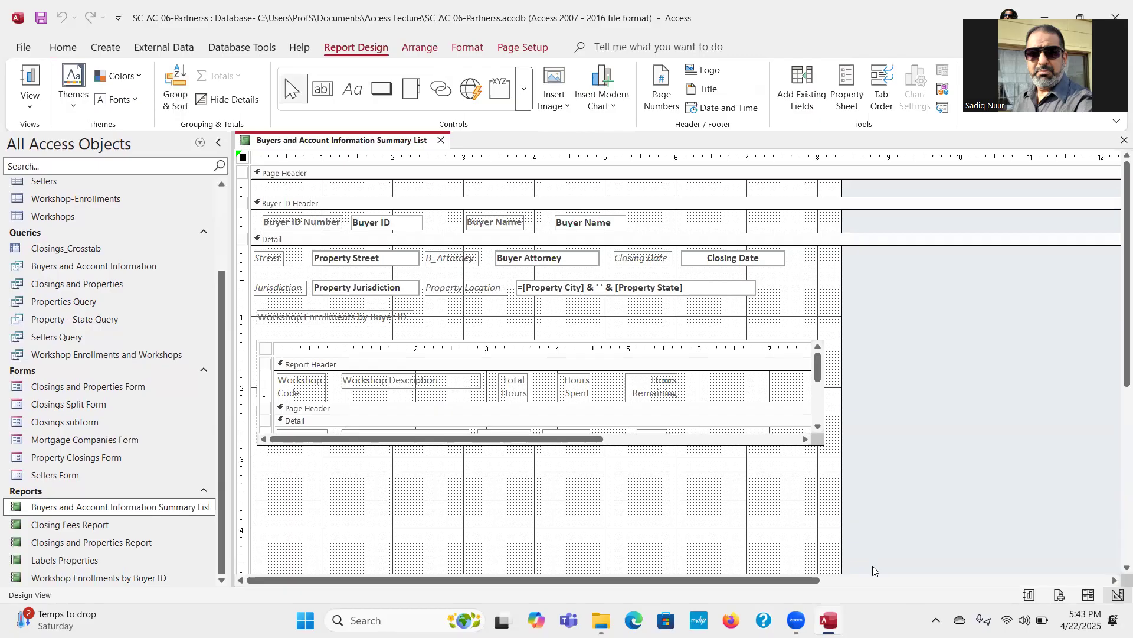
click(735, 354)
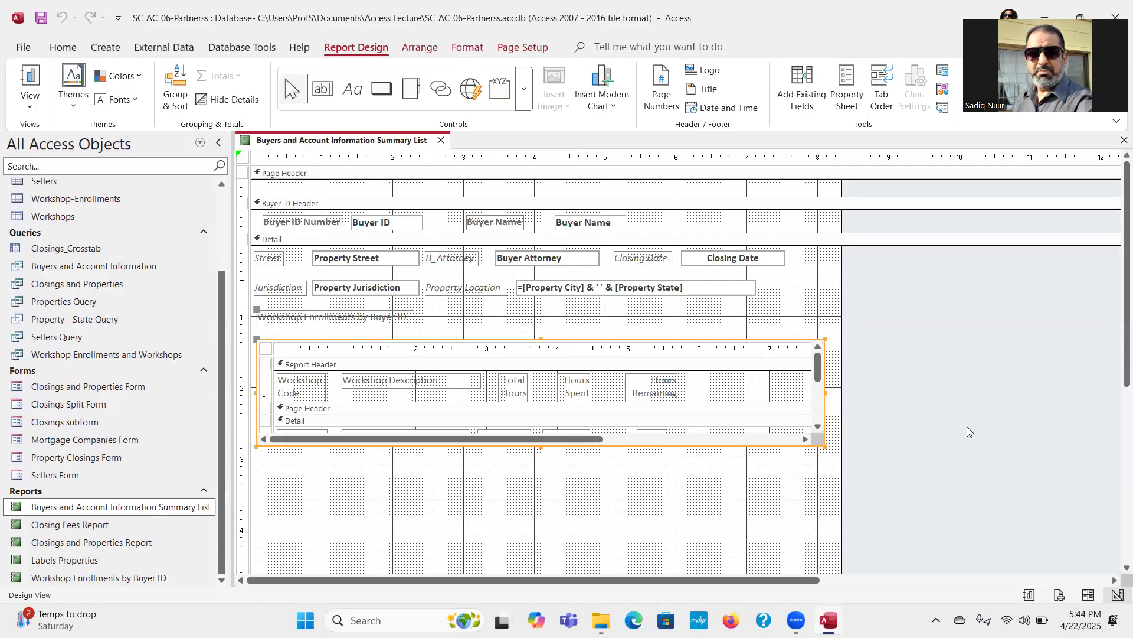
scroll(1115, 397, down, 1)
scroll(1116, 396, down, 4)
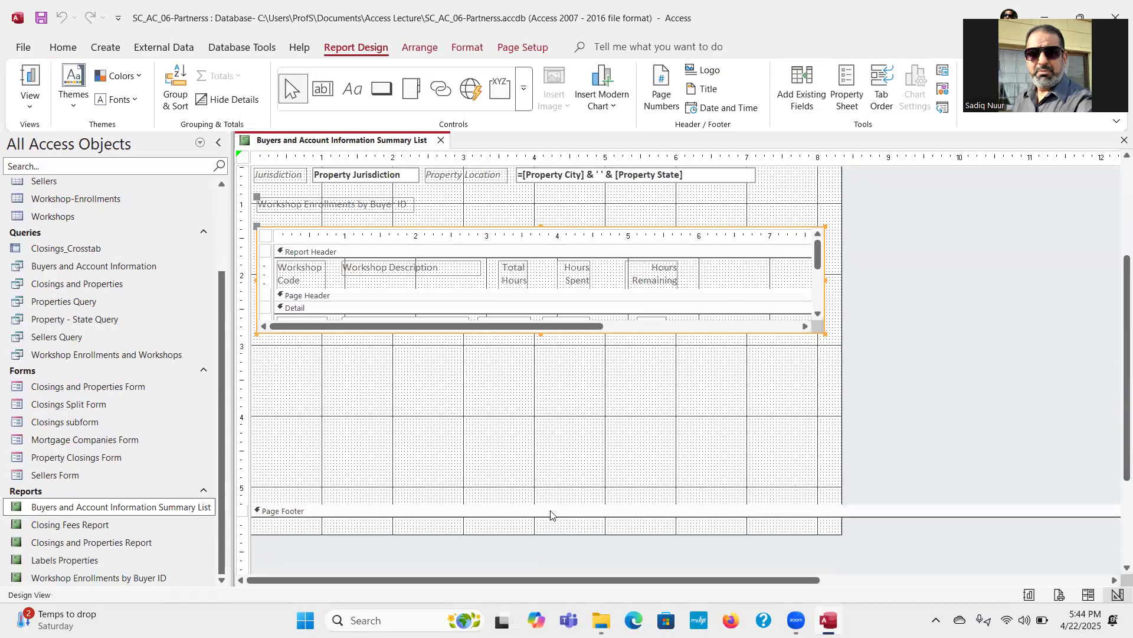
click(446, 502)
drag(446, 503, 454, 365)
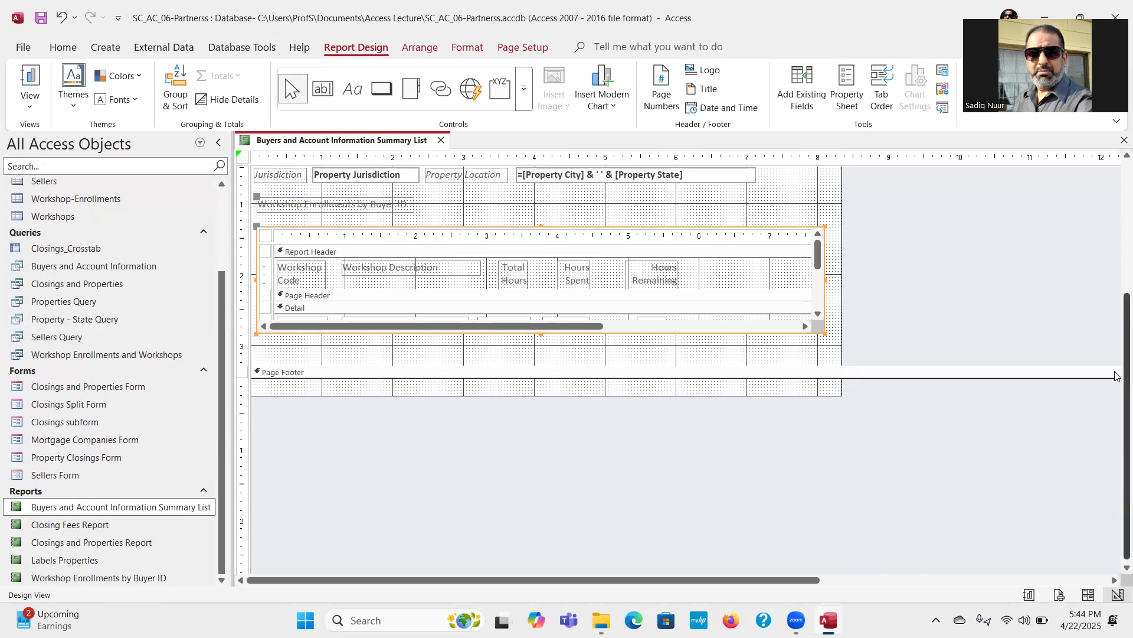
drag(1117, 376, 1117, 192)
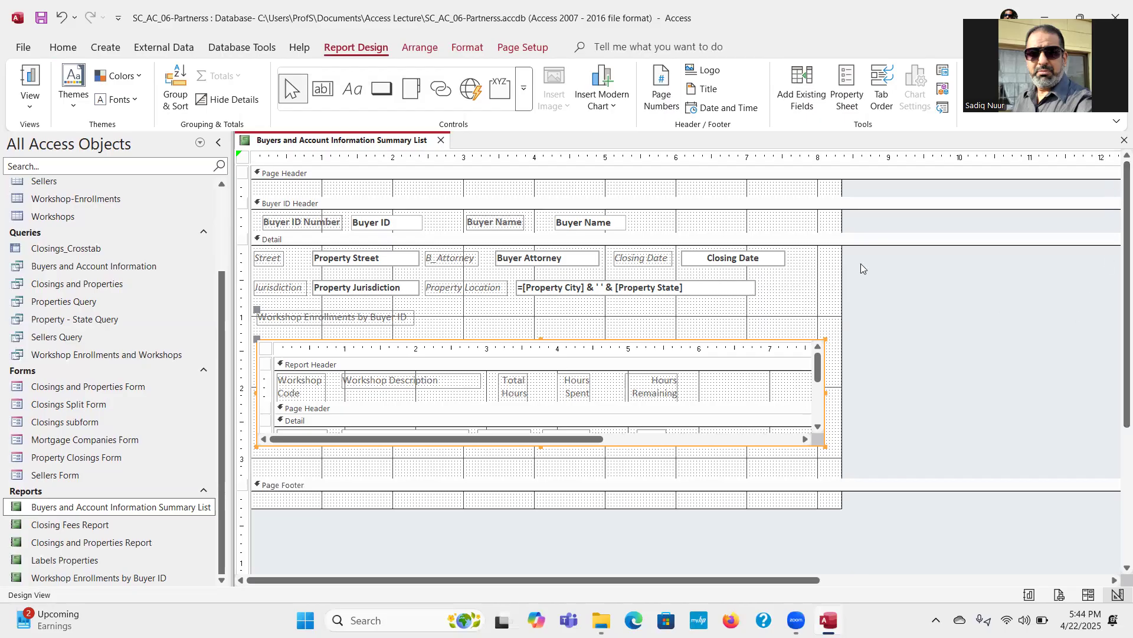
drag(840, 276, 832, 273)
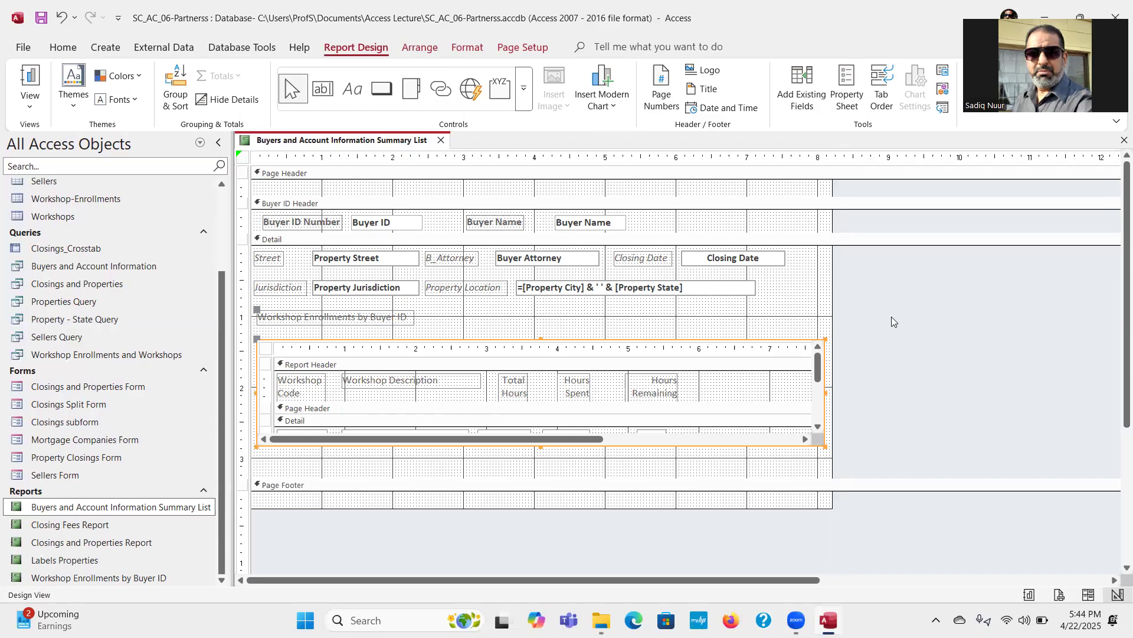
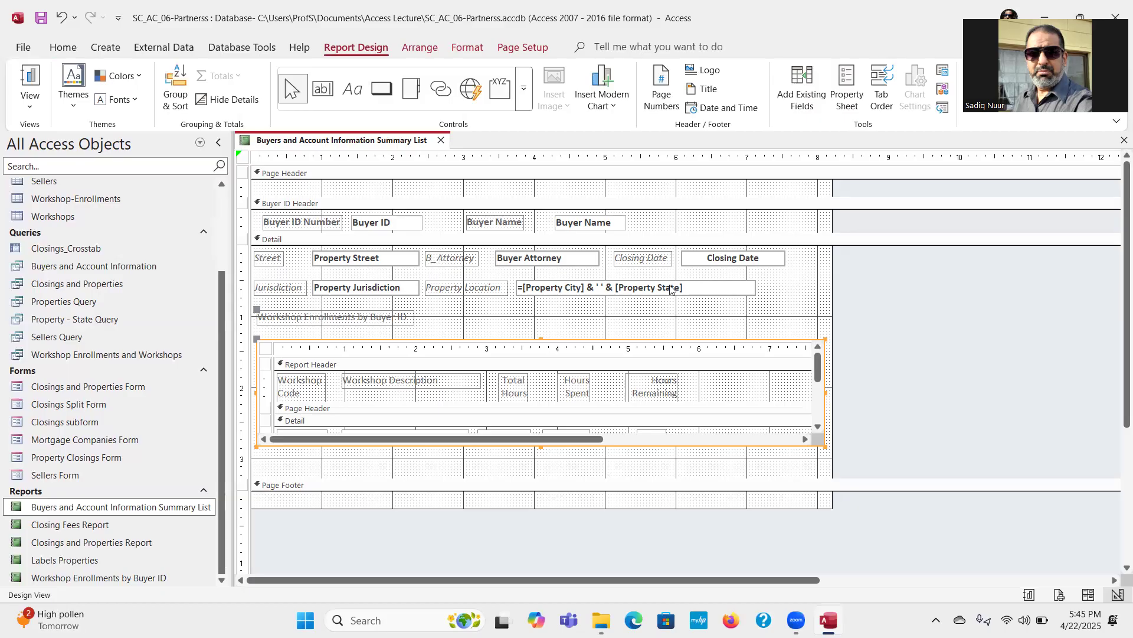
Step: Set the Repeat Section property of the Buyer ID Header section to Yes
click(424, 203)
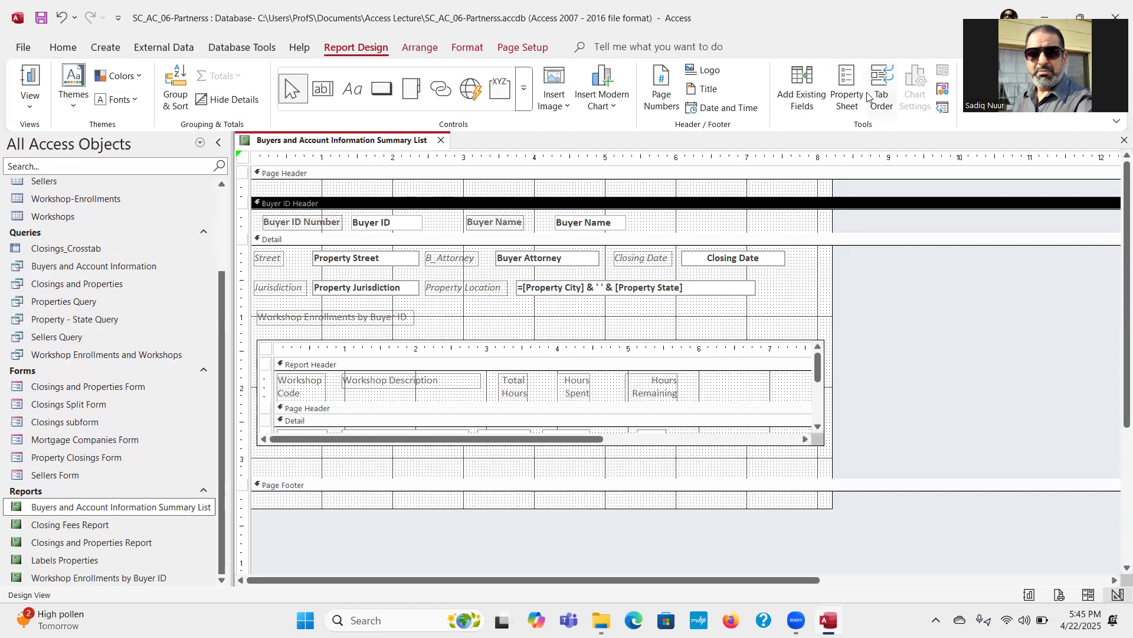
click(843, 86)
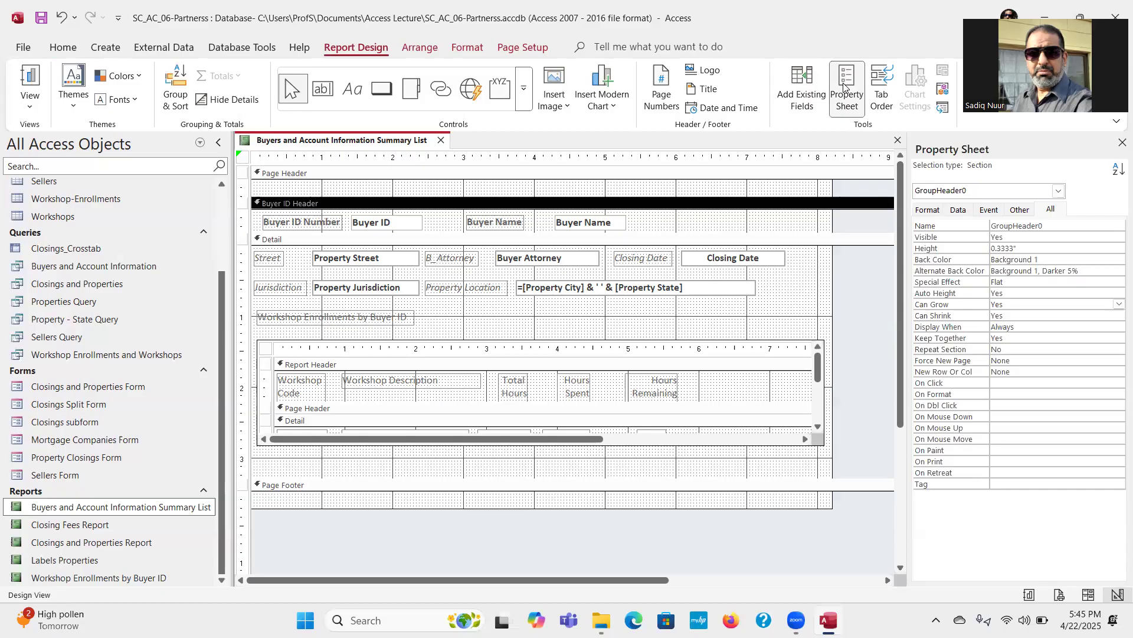
click(1053, 211)
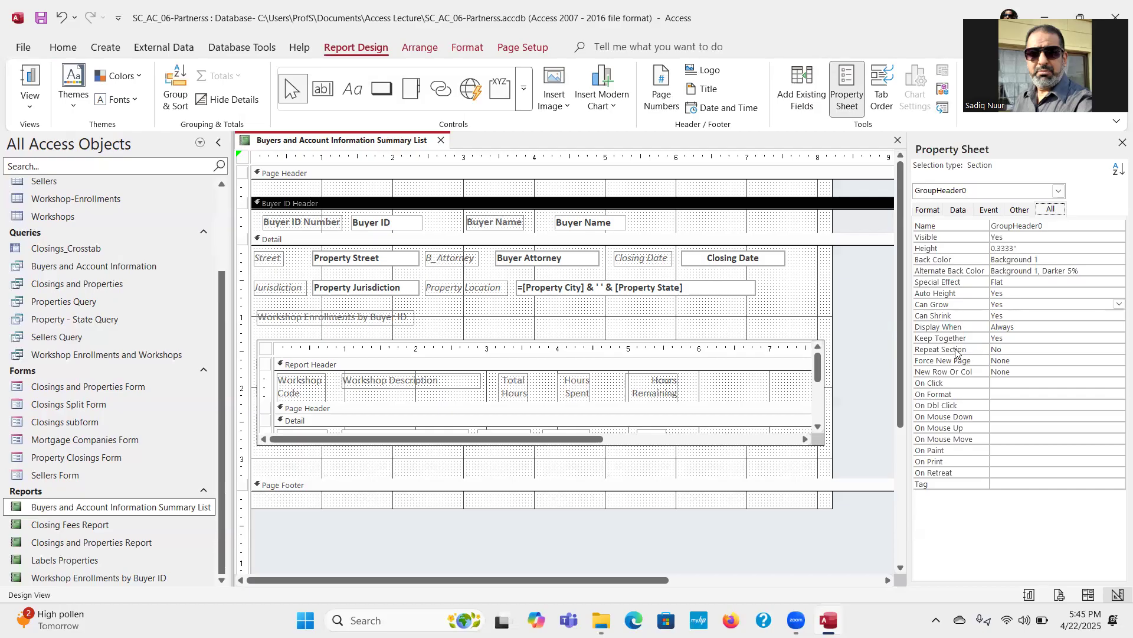
click(1017, 349)
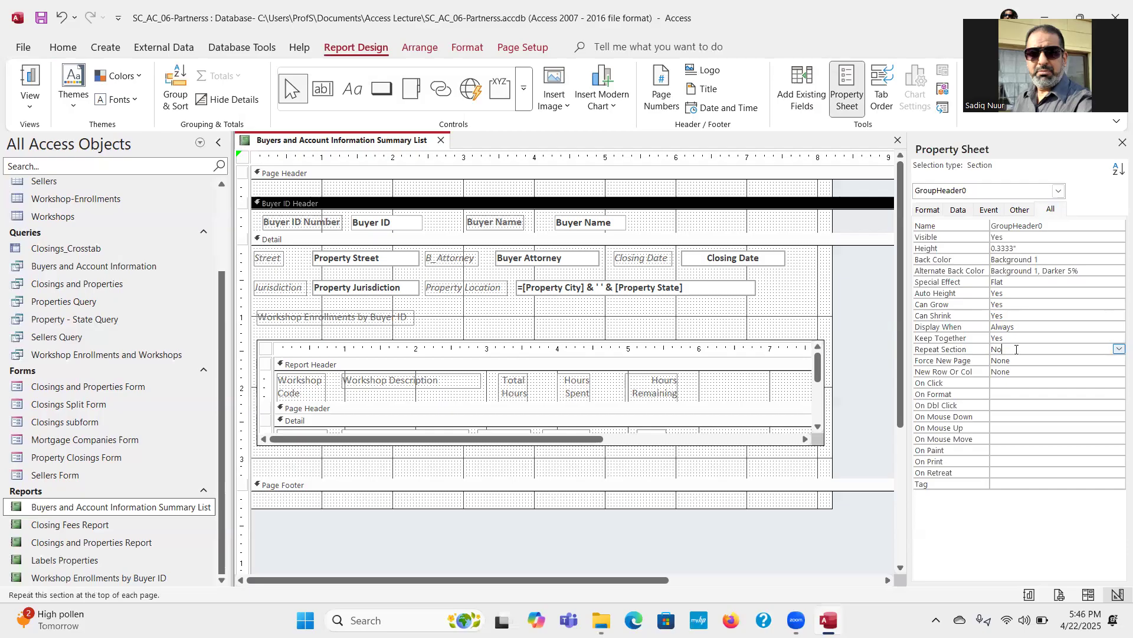
click(1116, 350)
click(1091, 361)
Step: Set the Buyer ID Header's Force New Page property to Before Section and close the Property Sheet
click(1029, 361)
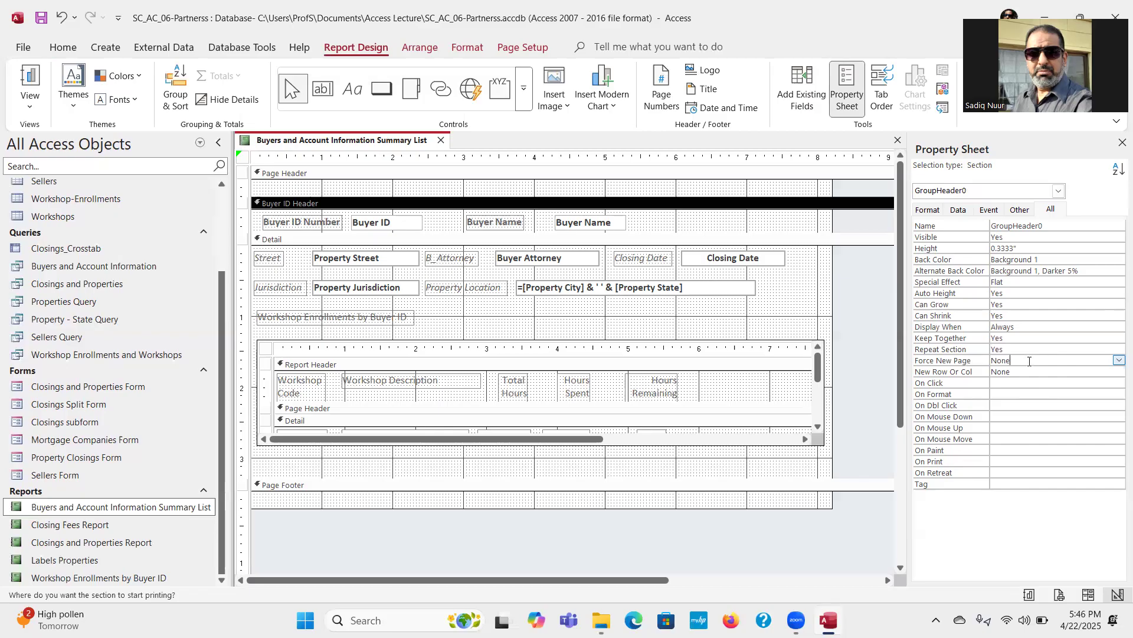
right_click(1117, 365)
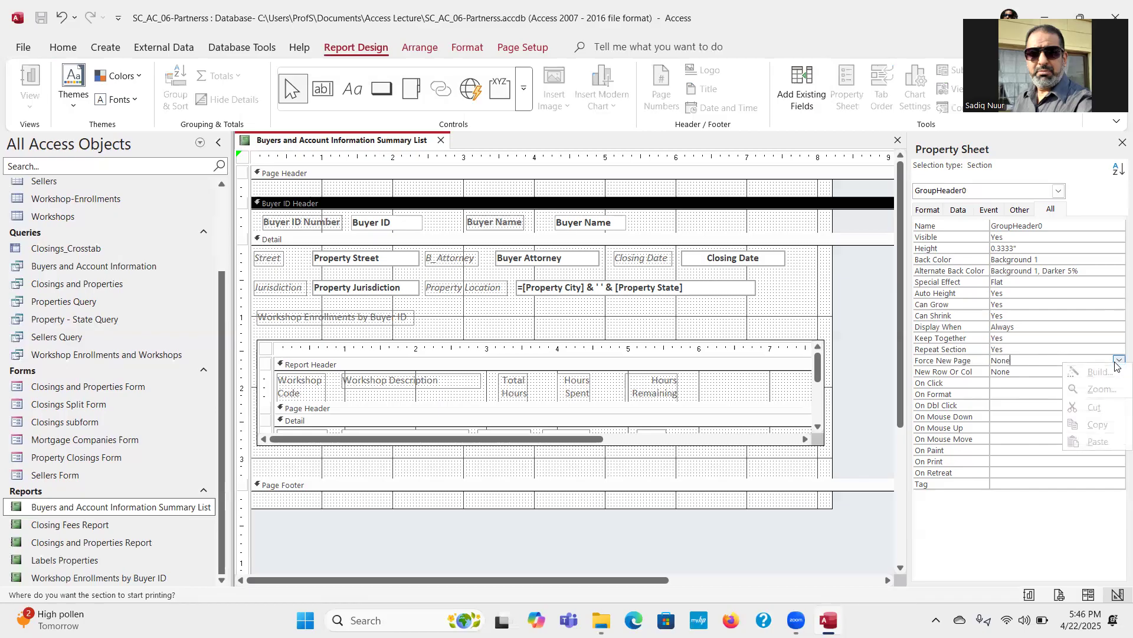
click(1116, 363)
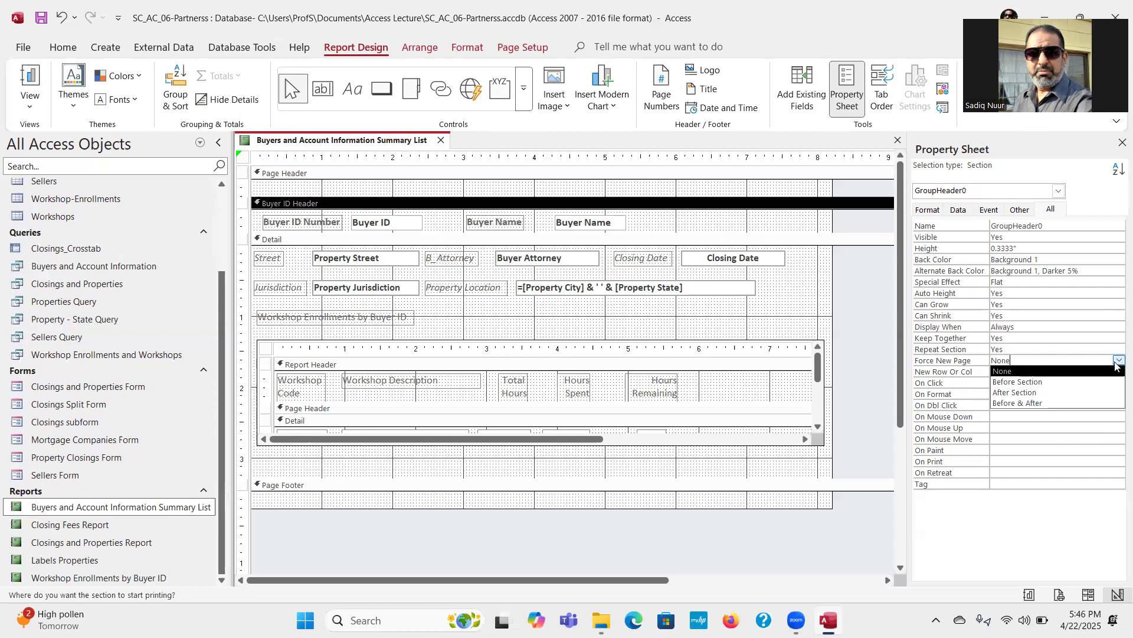
click(1065, 383)
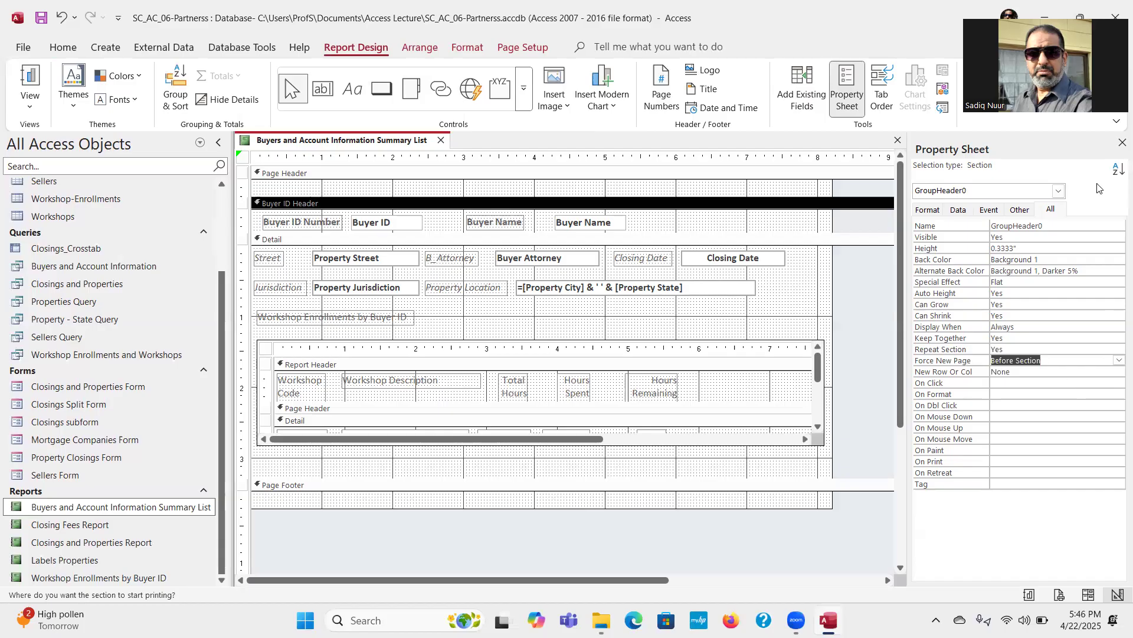
click(1120, 143)
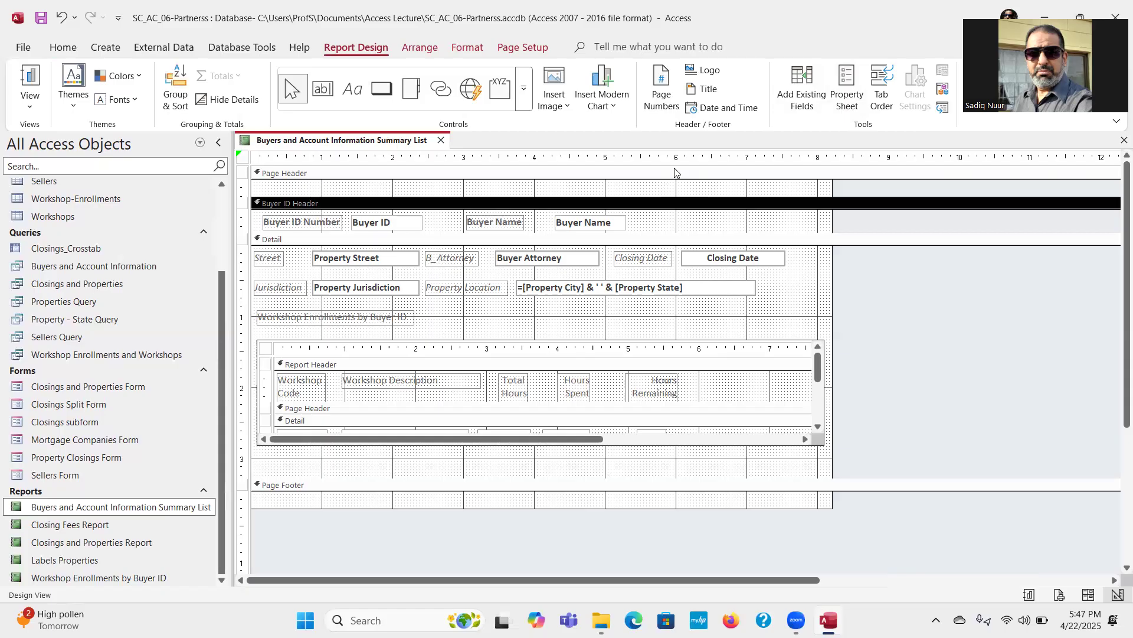
Step: Add the report title, and insert left-aligned page numbers in Page N format at the top of the page
click(709, 90)
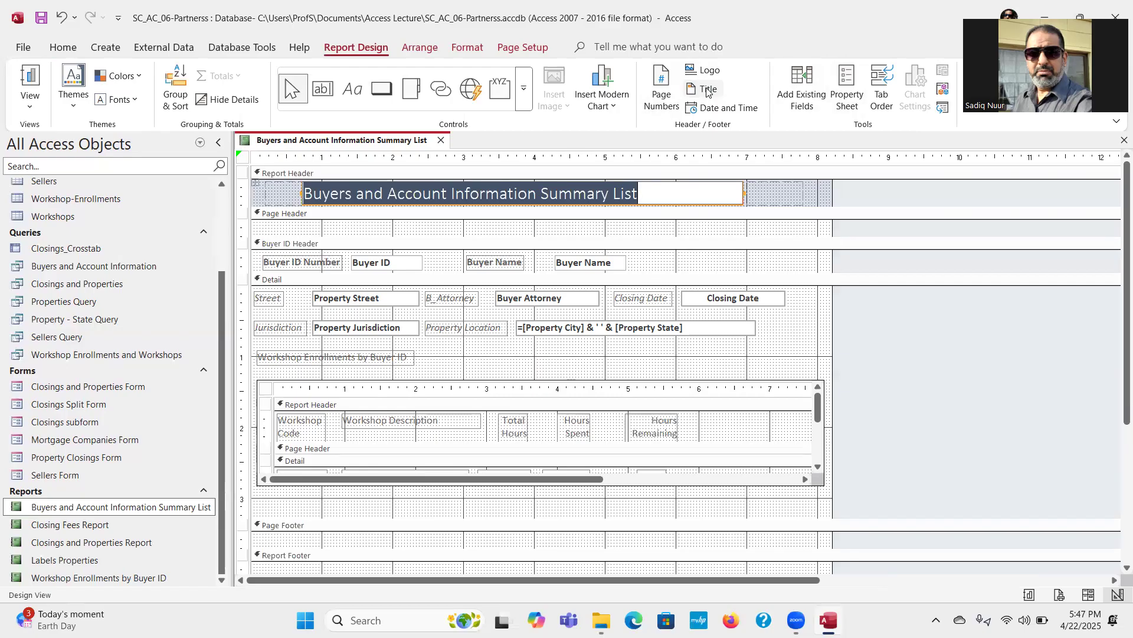
click(662, 84)
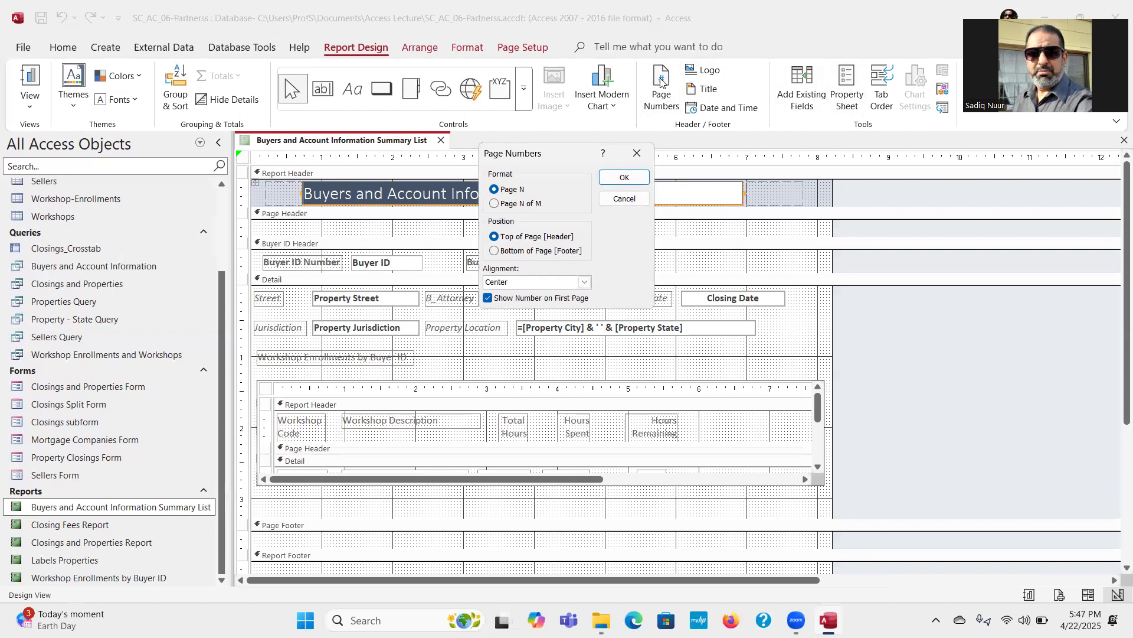
click(583, 282)
click(552, 296)
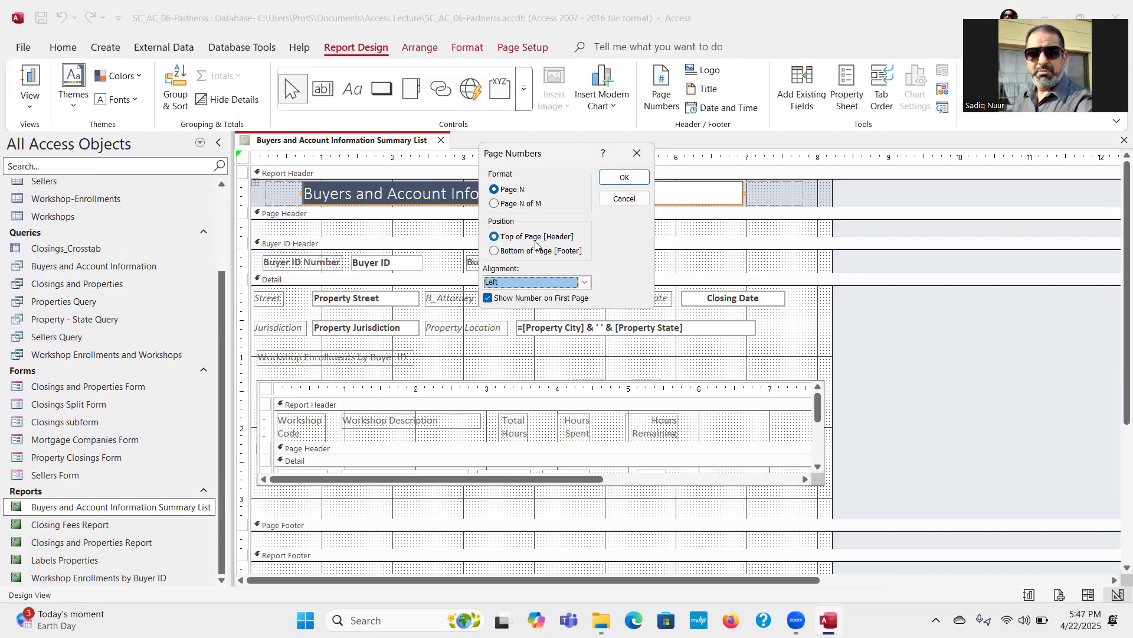
click(619, 178)
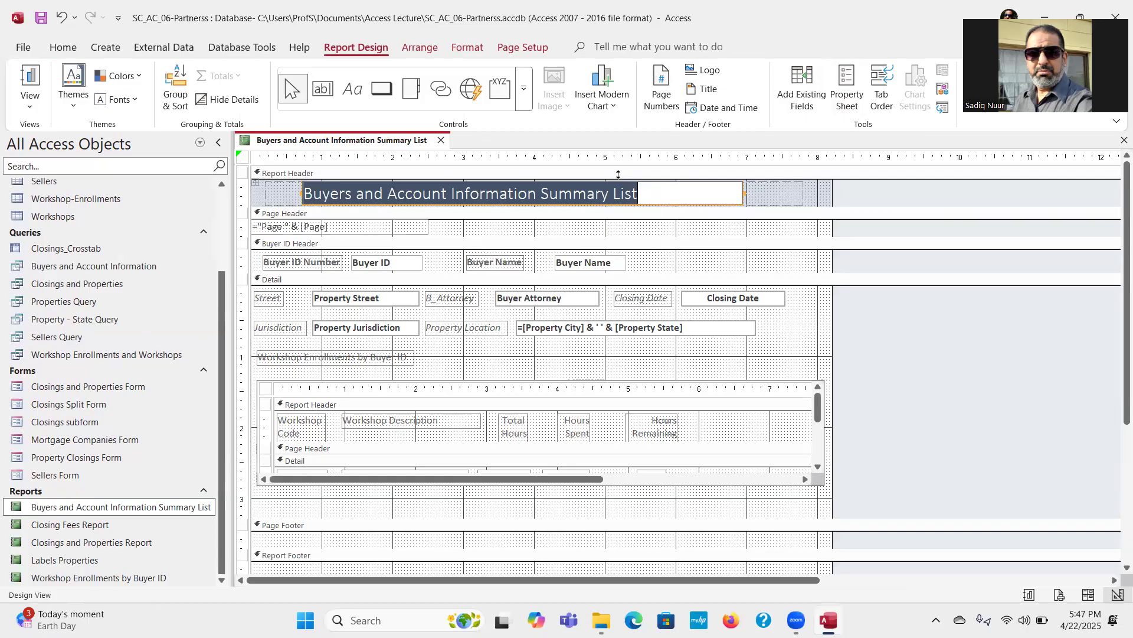
Step: Insert the date in the 4/22/2025 format without the time
click(728, 114)
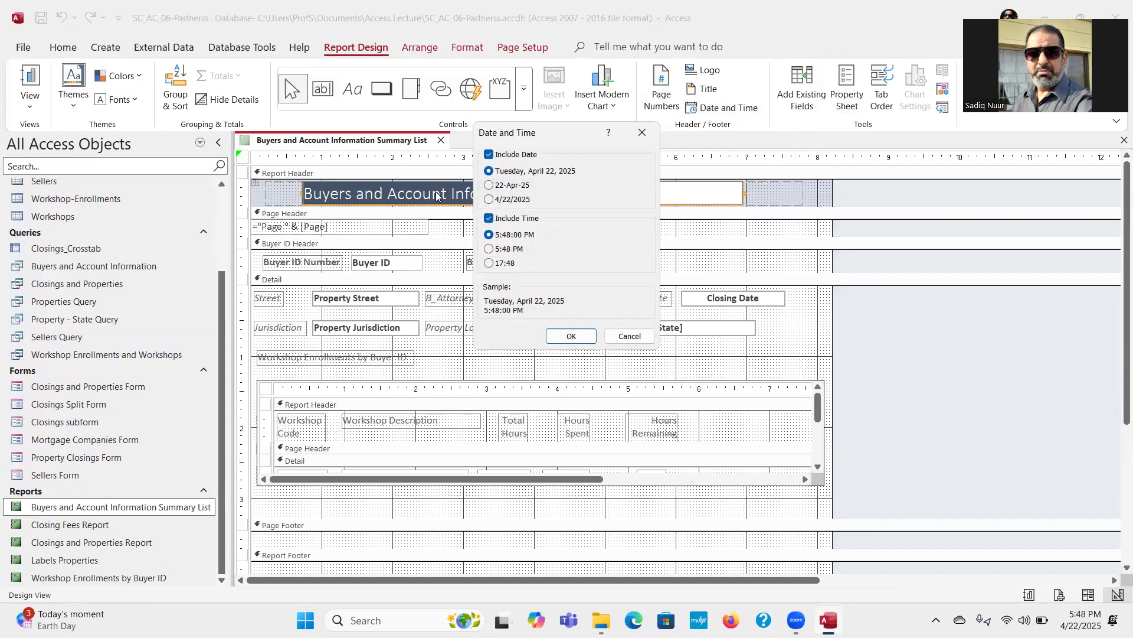
click(489, 200)
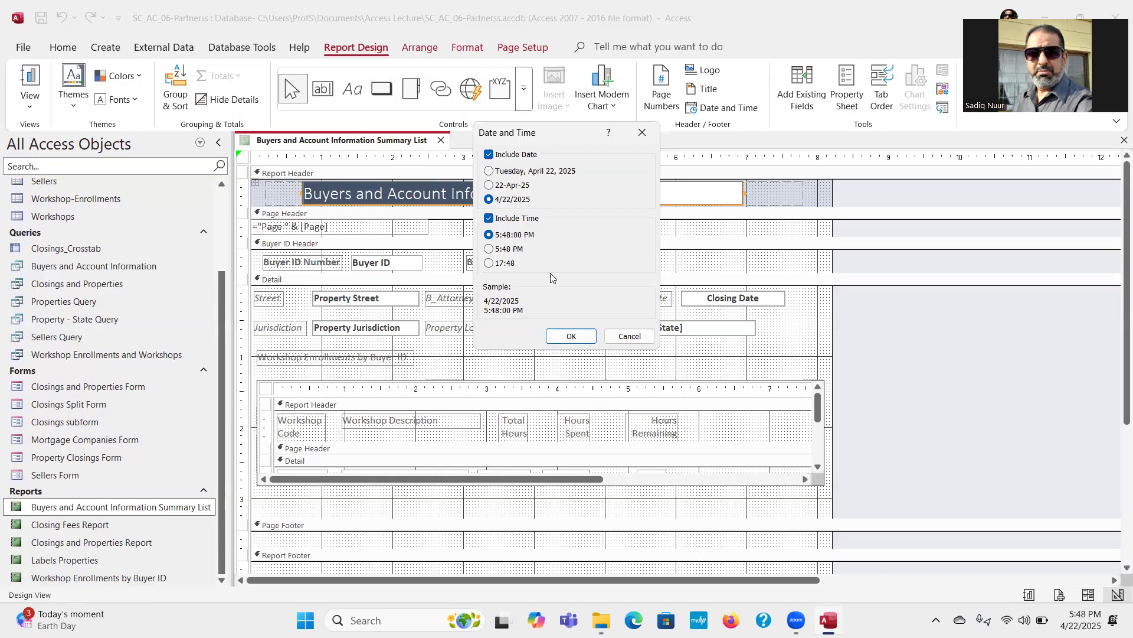
click(489, 219)
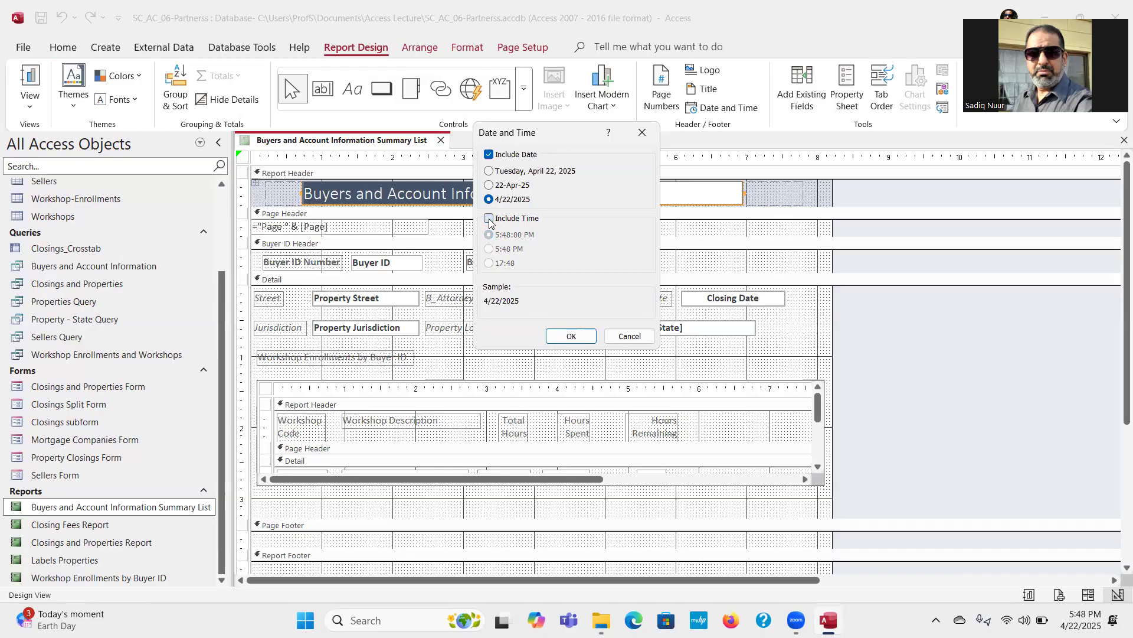
click(489, 220)
click(576, 337)
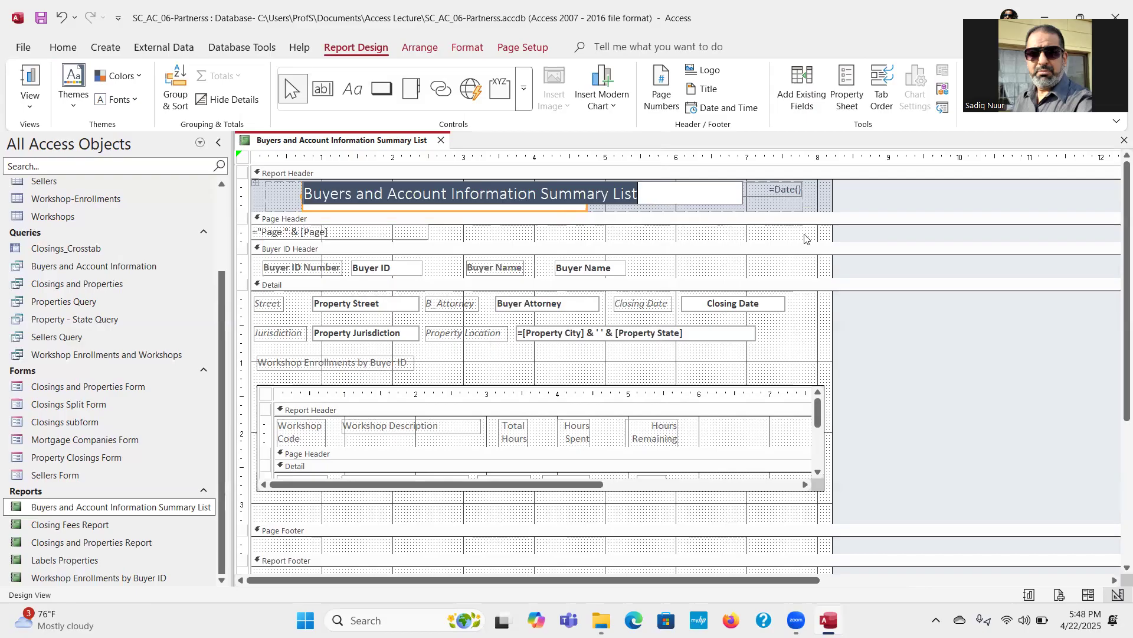
Step: Narrow the date text box in the Report Header to about 1.3 inches so the full report title fits beside it
click(763, 196)
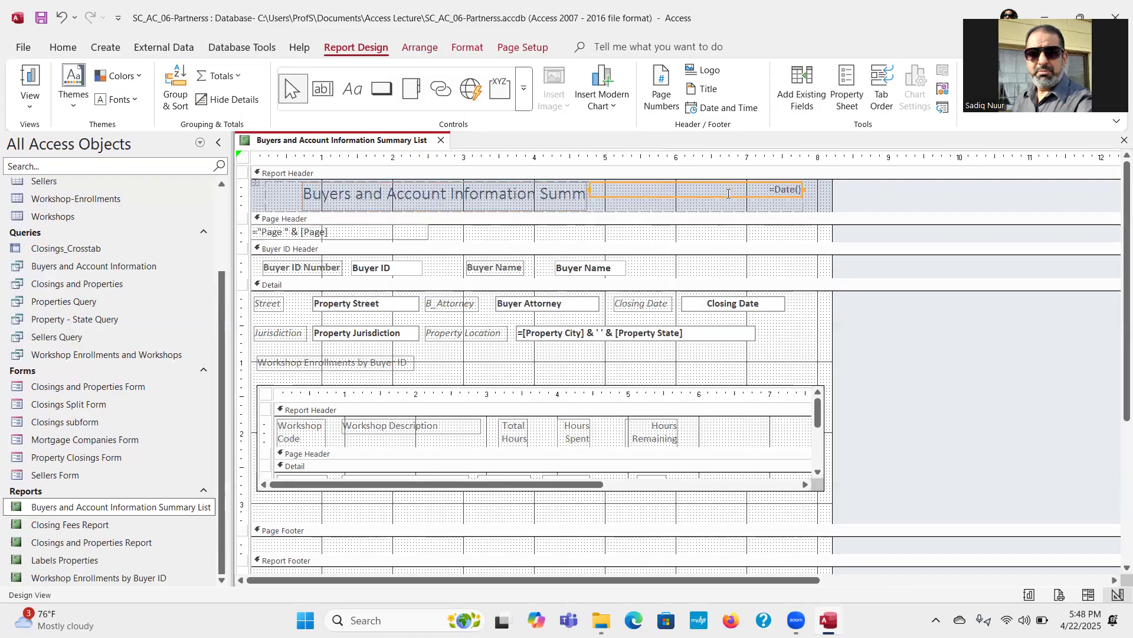
click(658, 205)
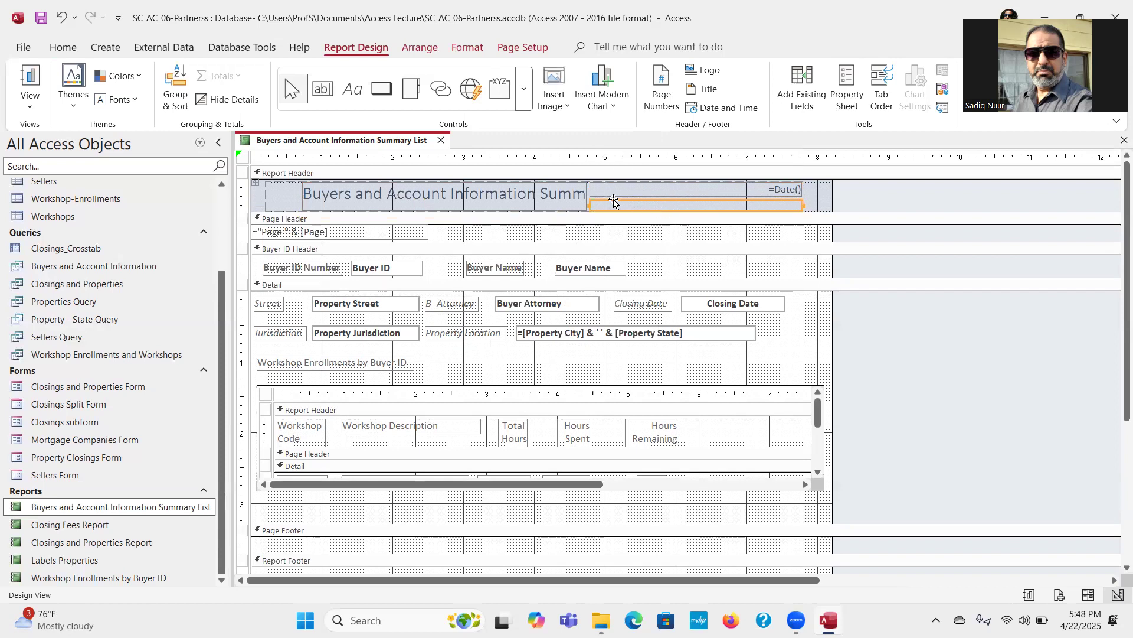
click(605, 189)
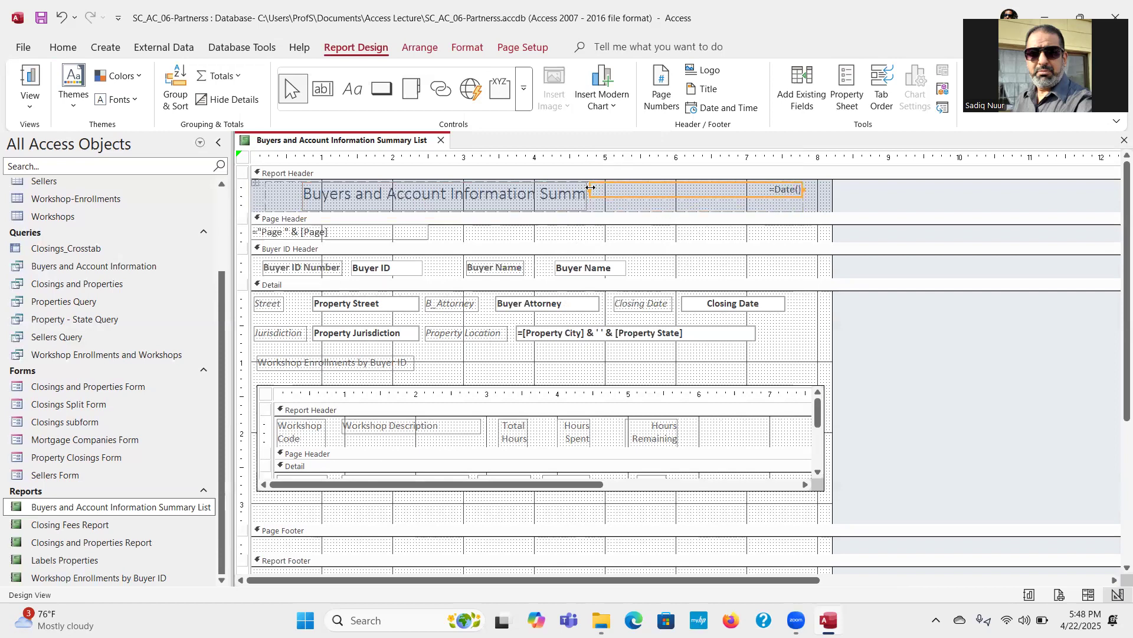
click(589, 187)
click(604, 190)
shift+click(608, 207)
click(613, 193)
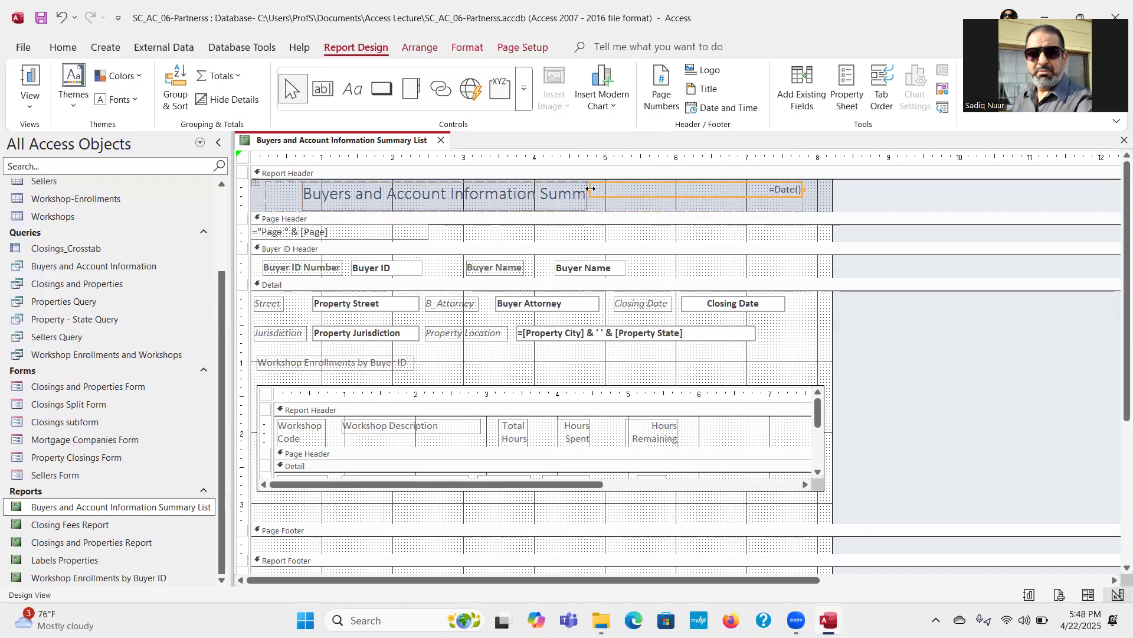
drag(589, 188, 710, 188)
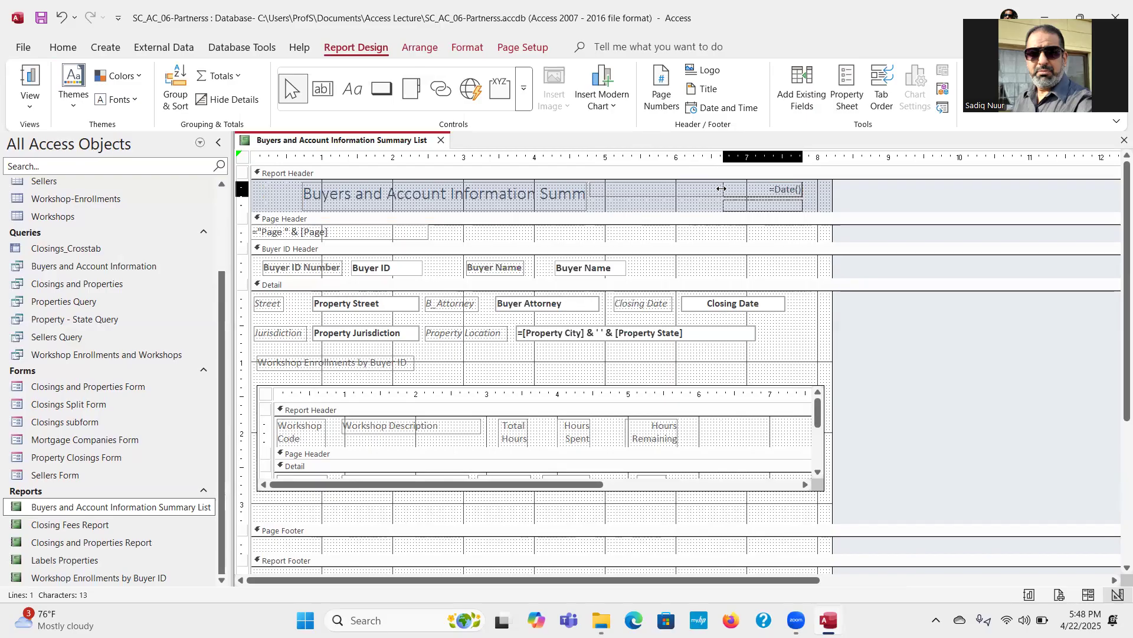
click(710, 188)
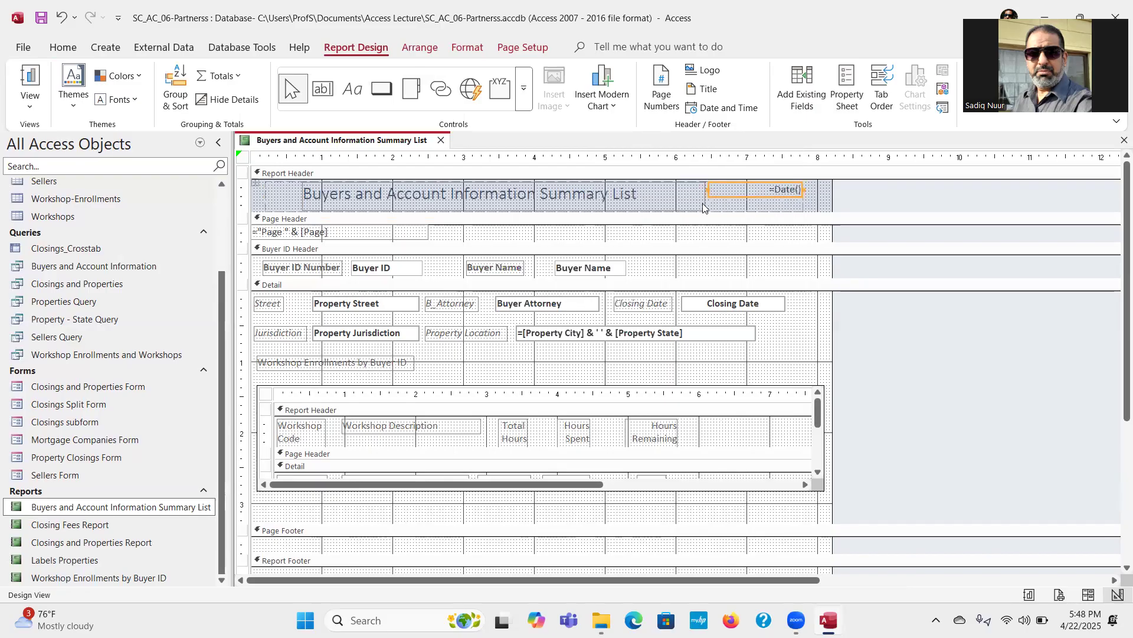
click(703, 205)
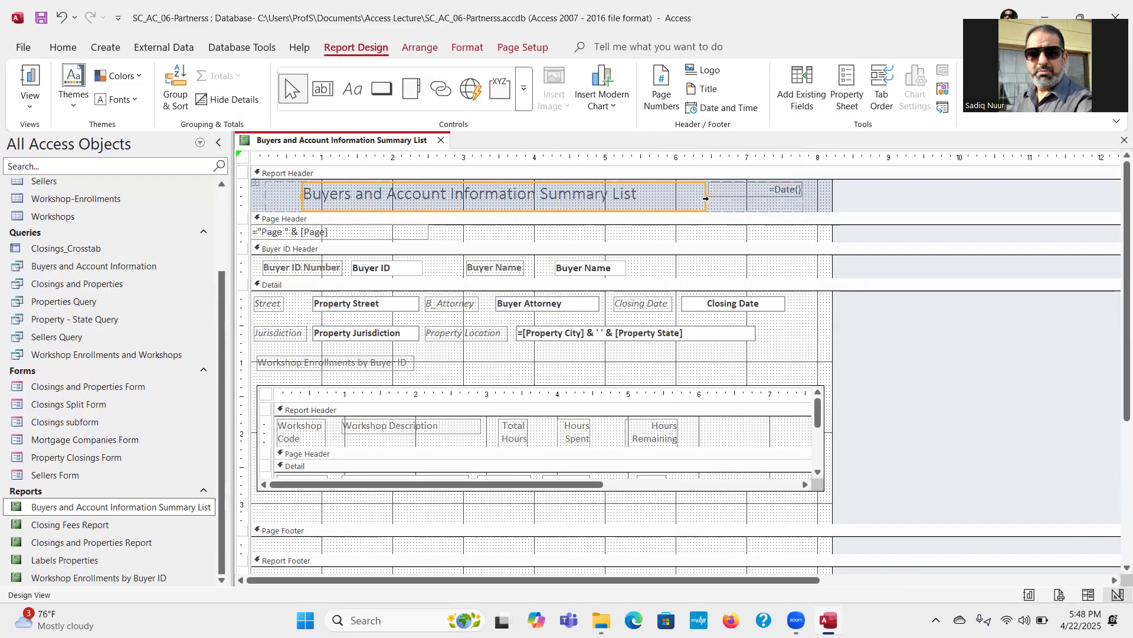
click(742, 197)
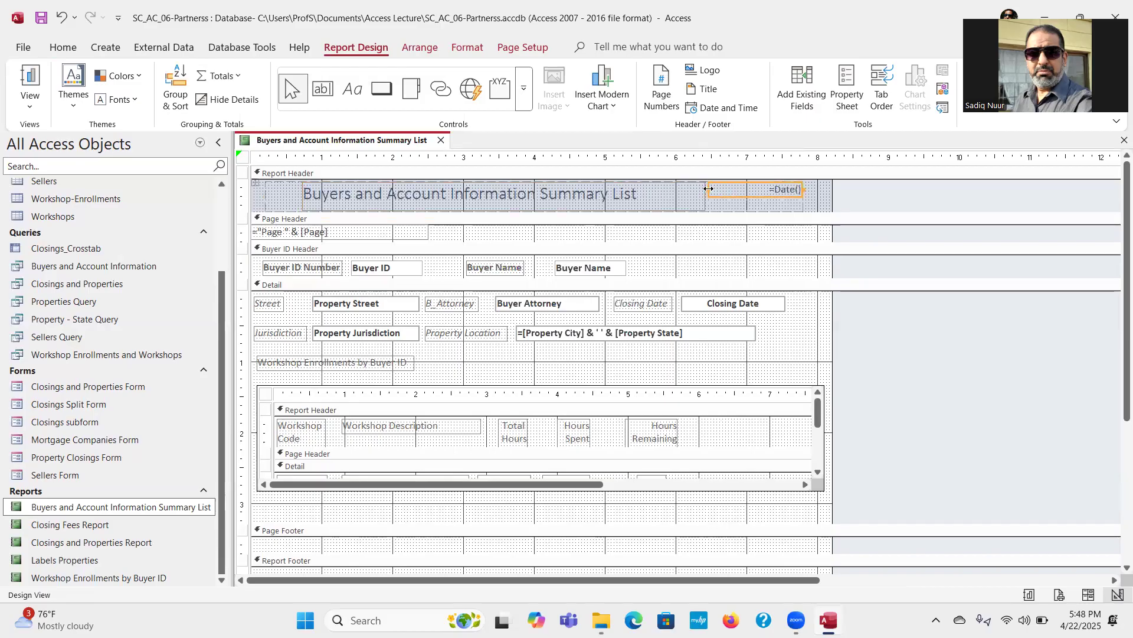
drag(711, 189, 712, 189)
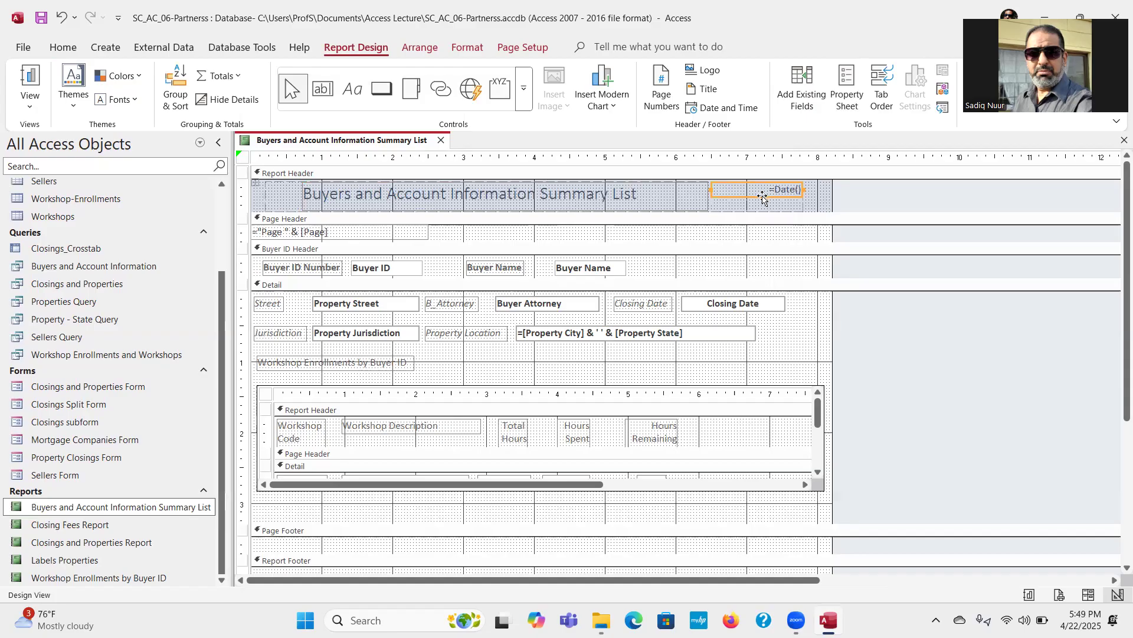
Step: Move the date text box from the Report Header to the right end of the Page Header and widen it to about 2.1 inches
key(Delete)
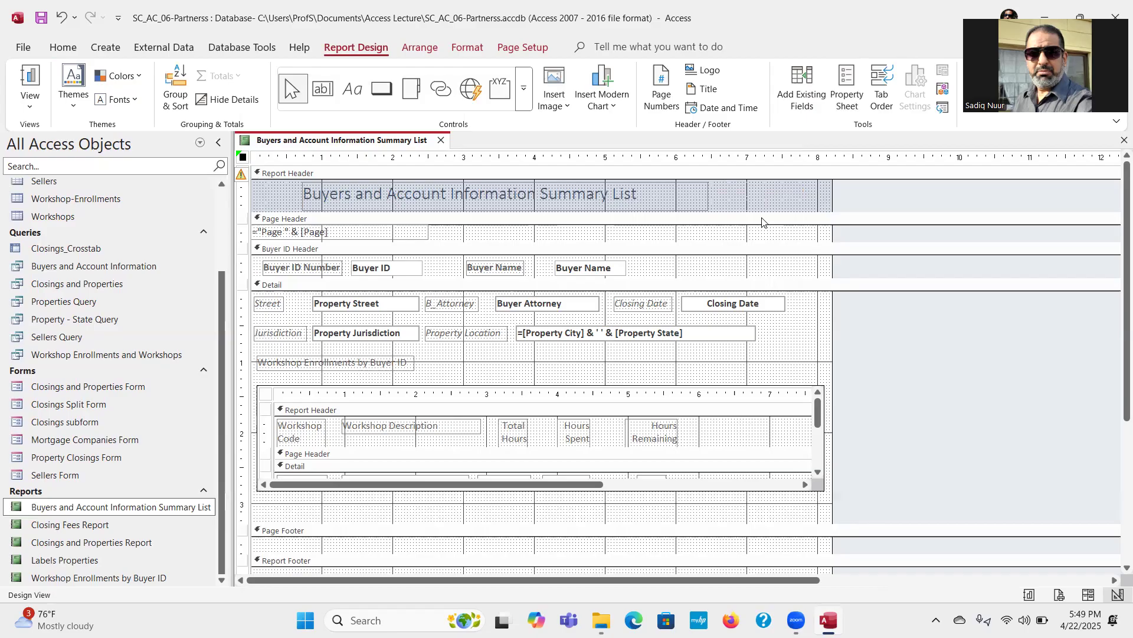
click(761, 220)
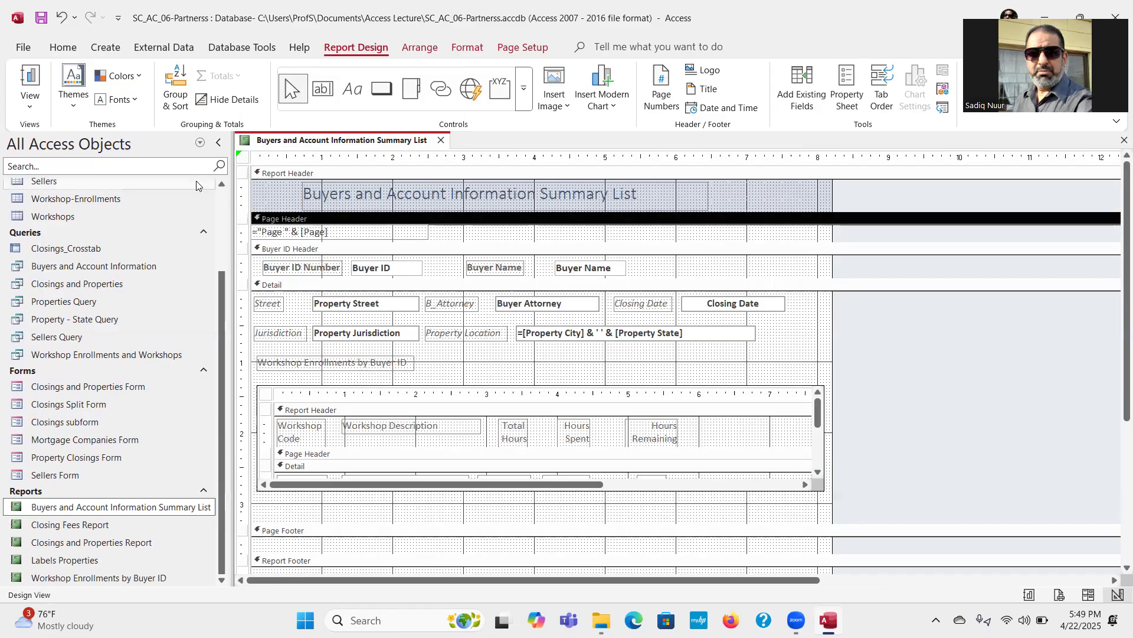
click(75, 50)
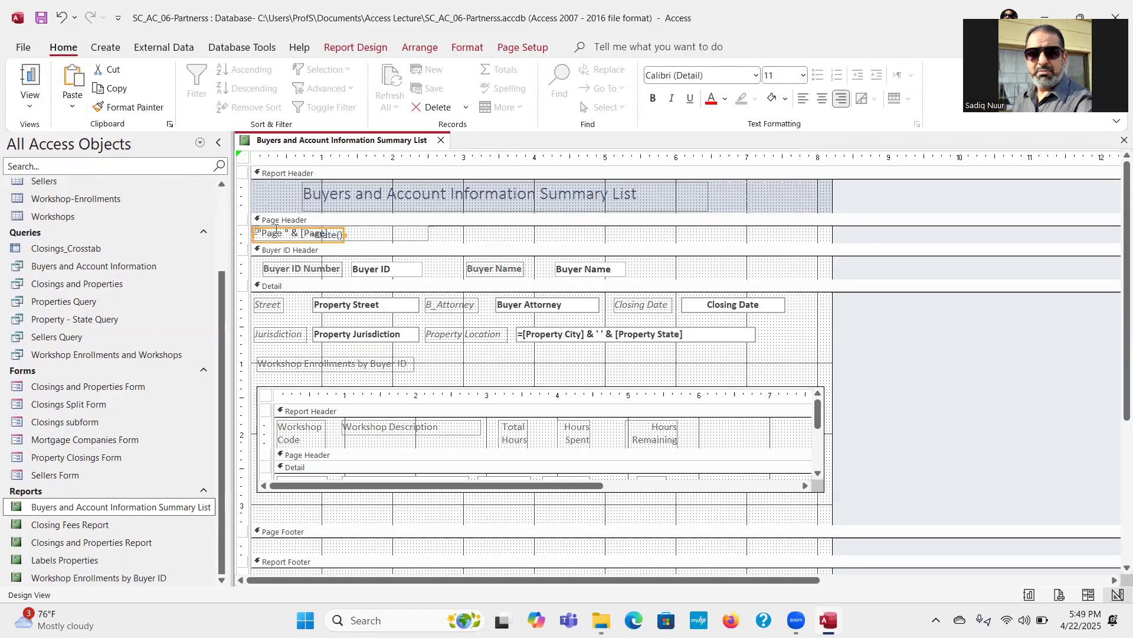
drag(276, 229, 735, 226)
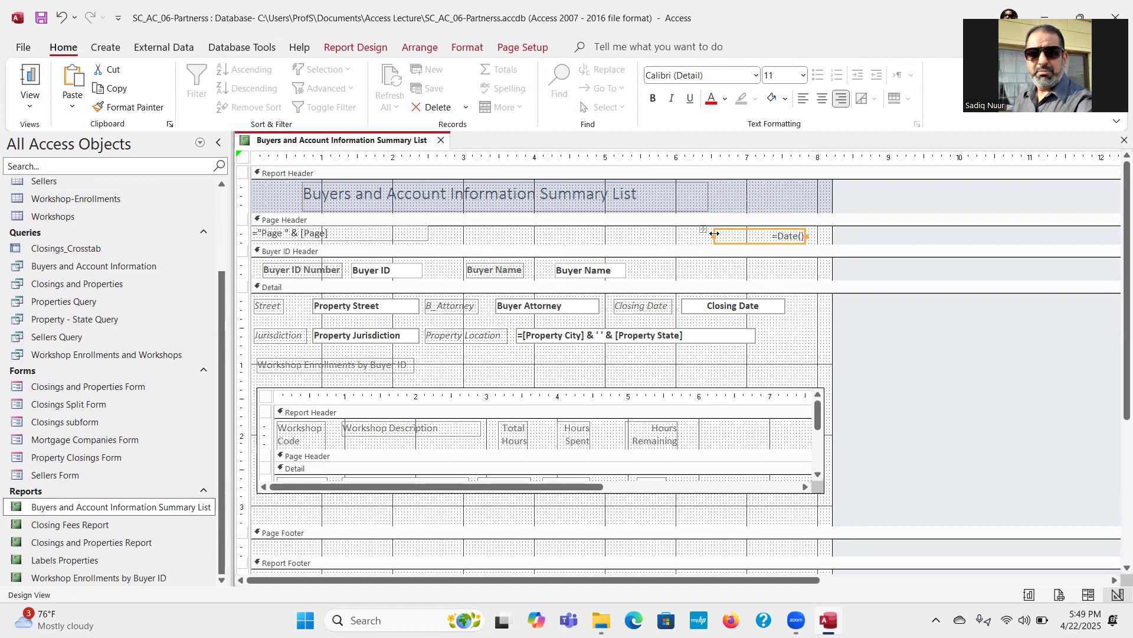
drag(715, 233, 659, 234)
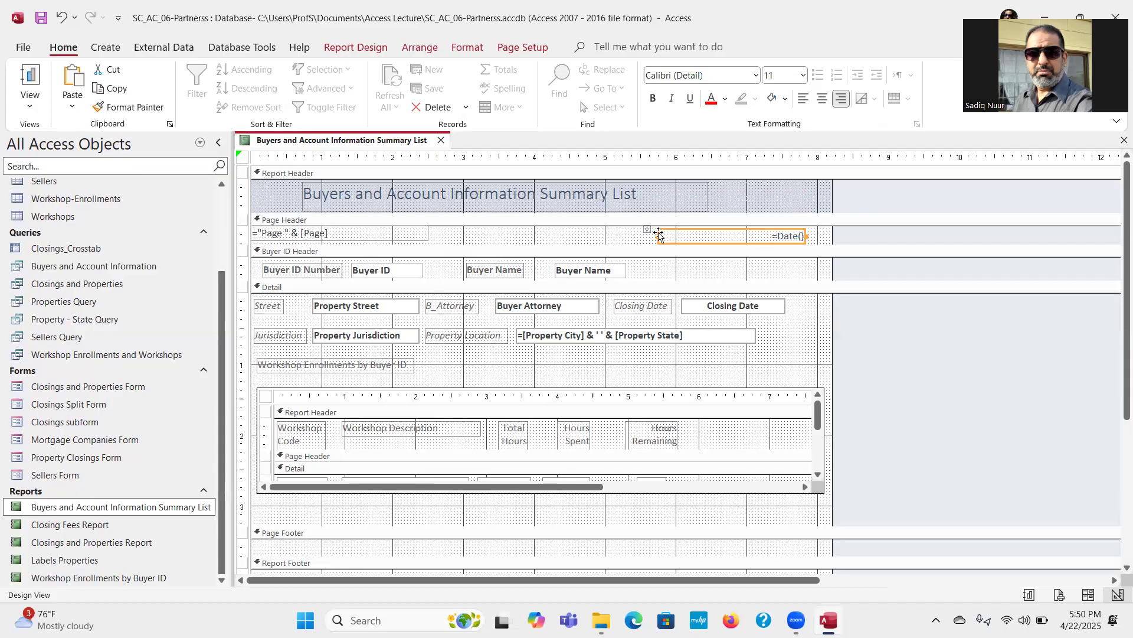
Step: Change the Report Header section's background fill color to white
click(333, 173)
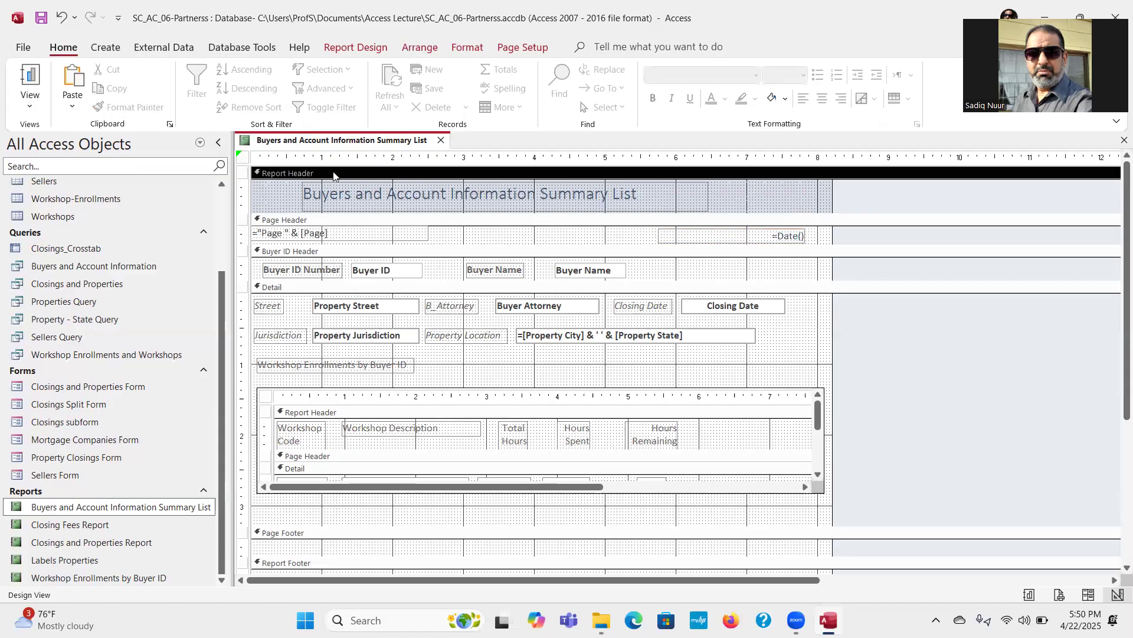
right_click(333, 175)
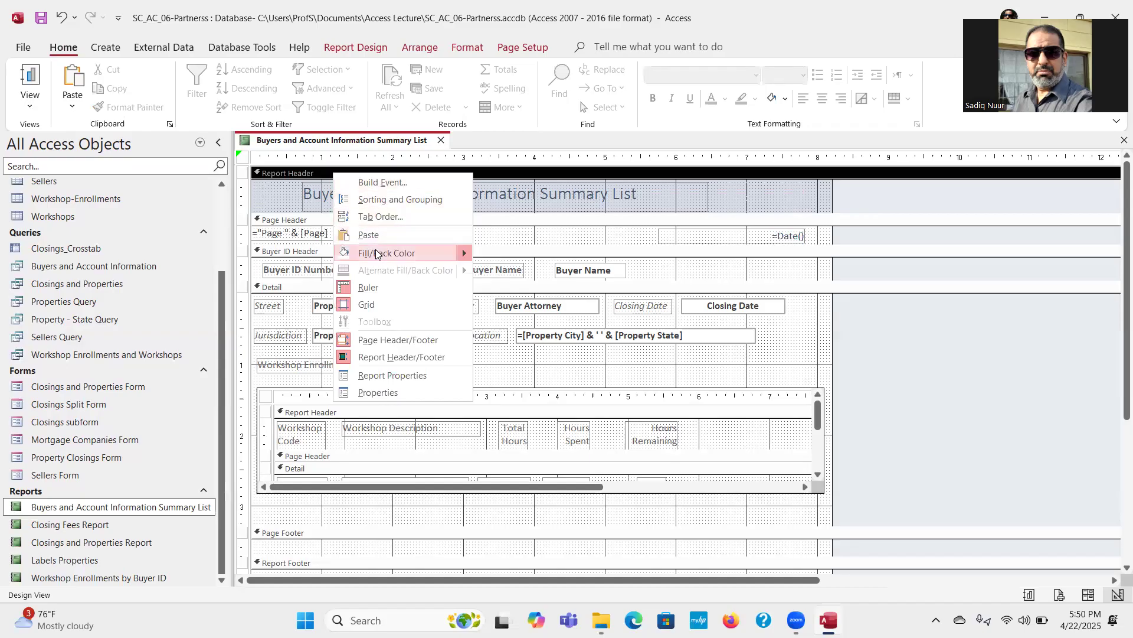
mouse_move(376, 253)
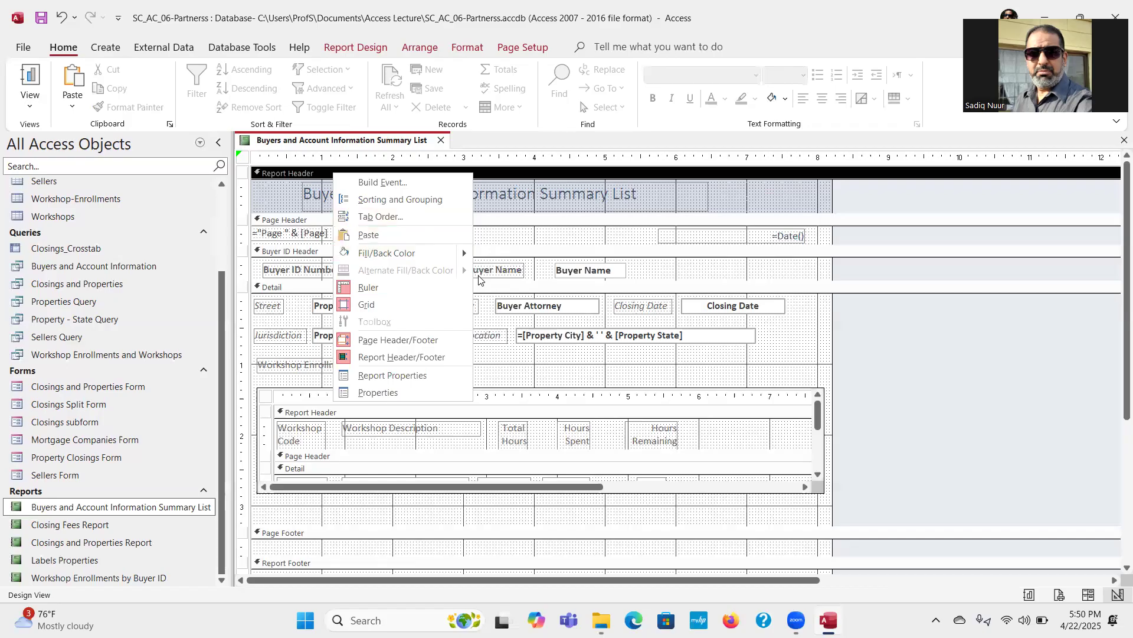
mouse_move(467, 252)
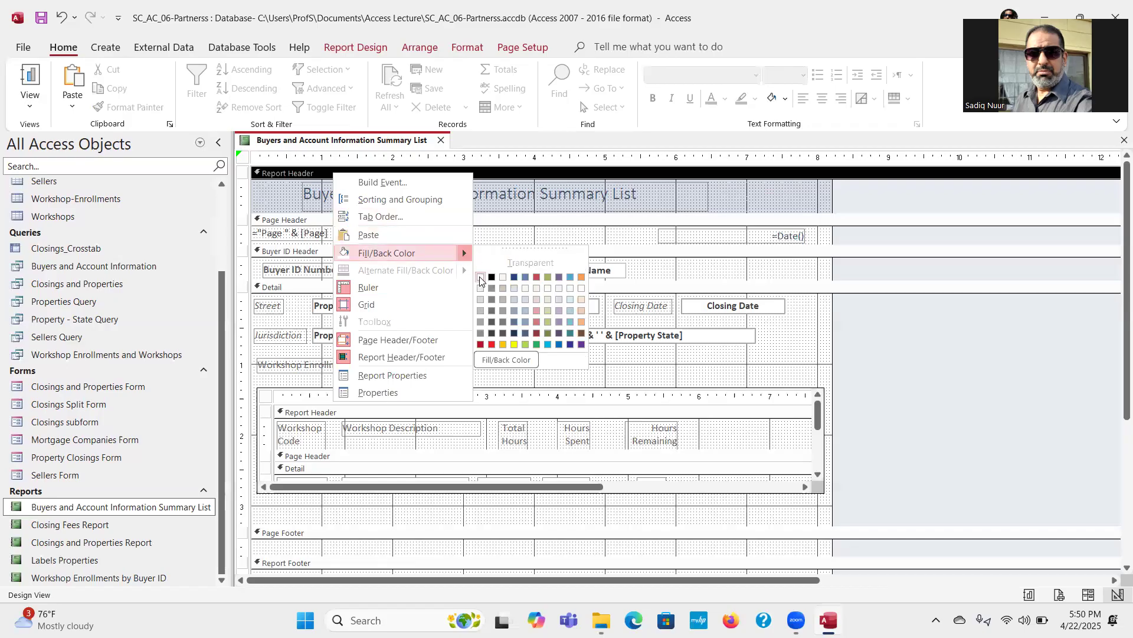
click(480, 277)
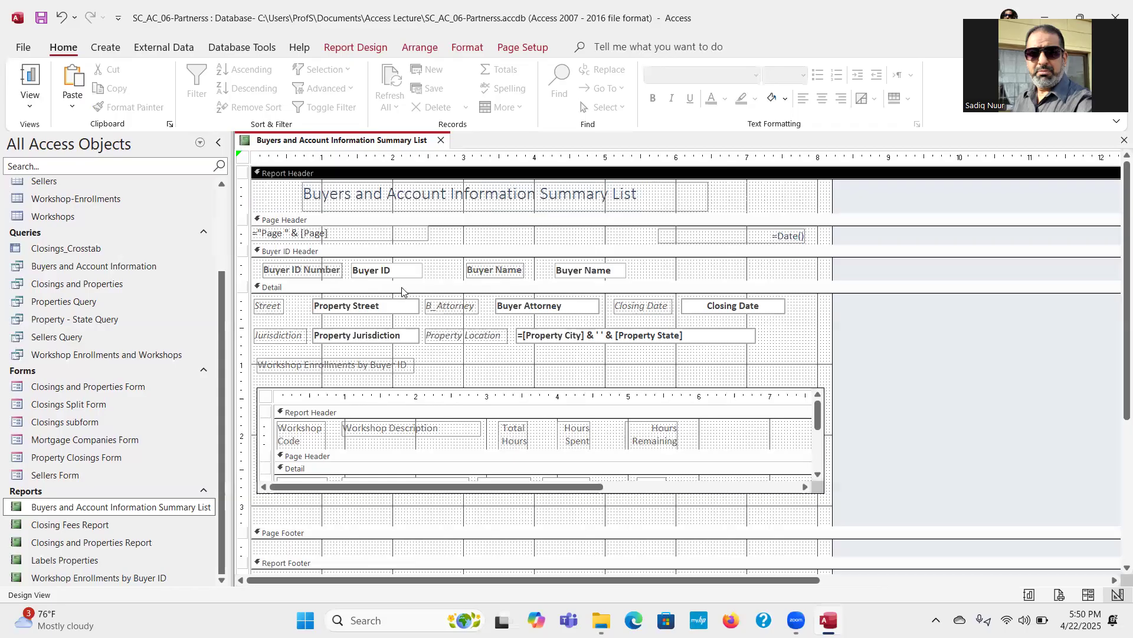
click(323, 288)
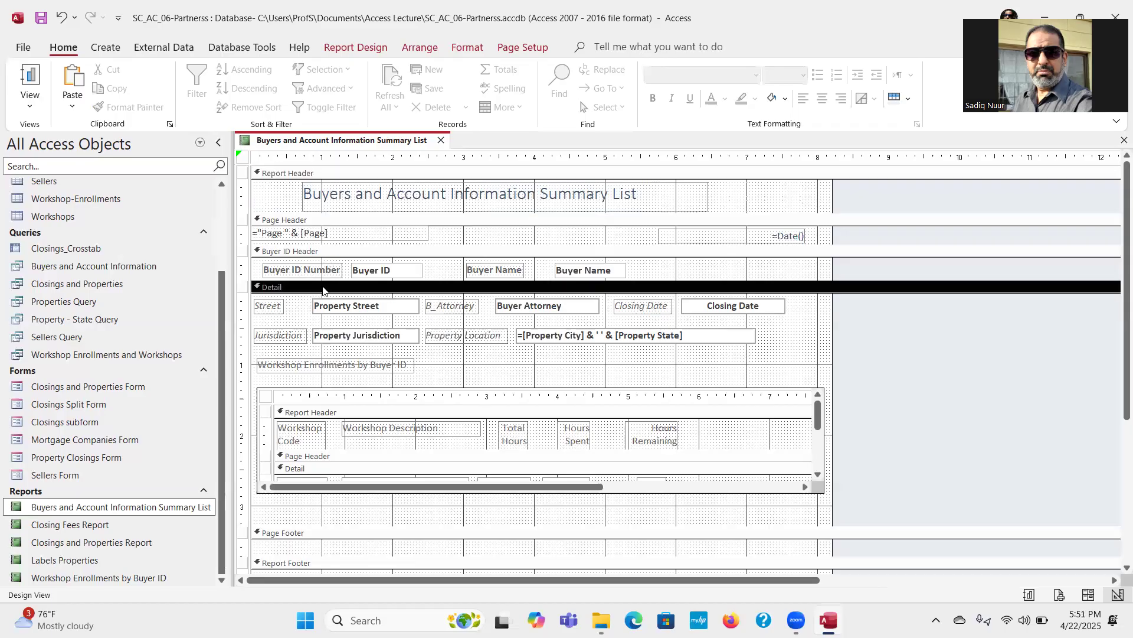
right_click(323, 289)
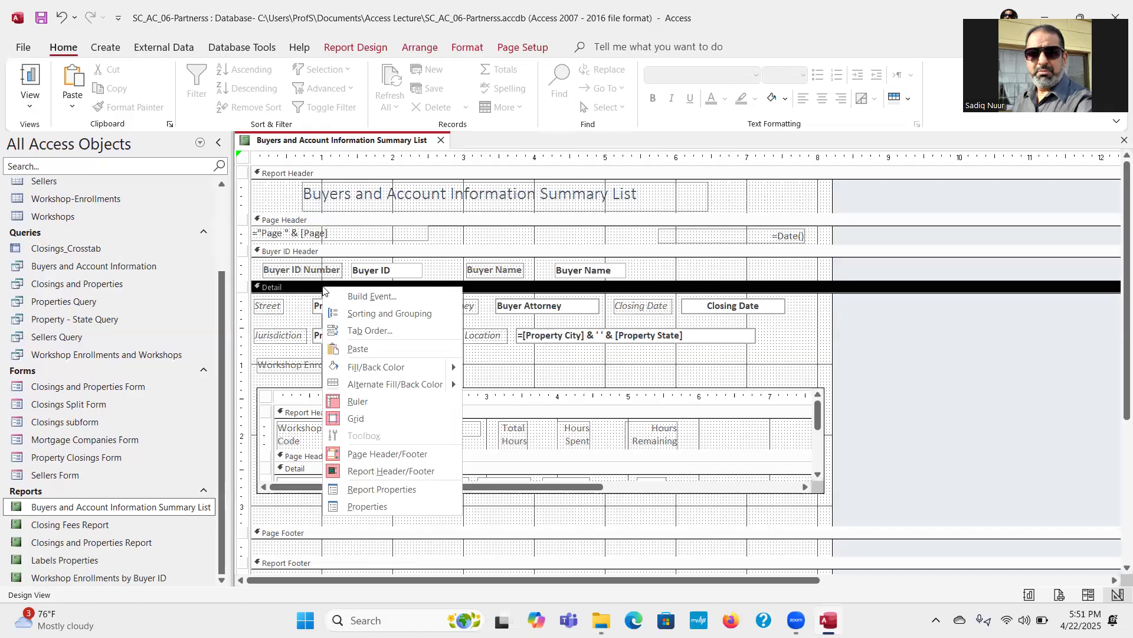
mouse_move(394, 368)
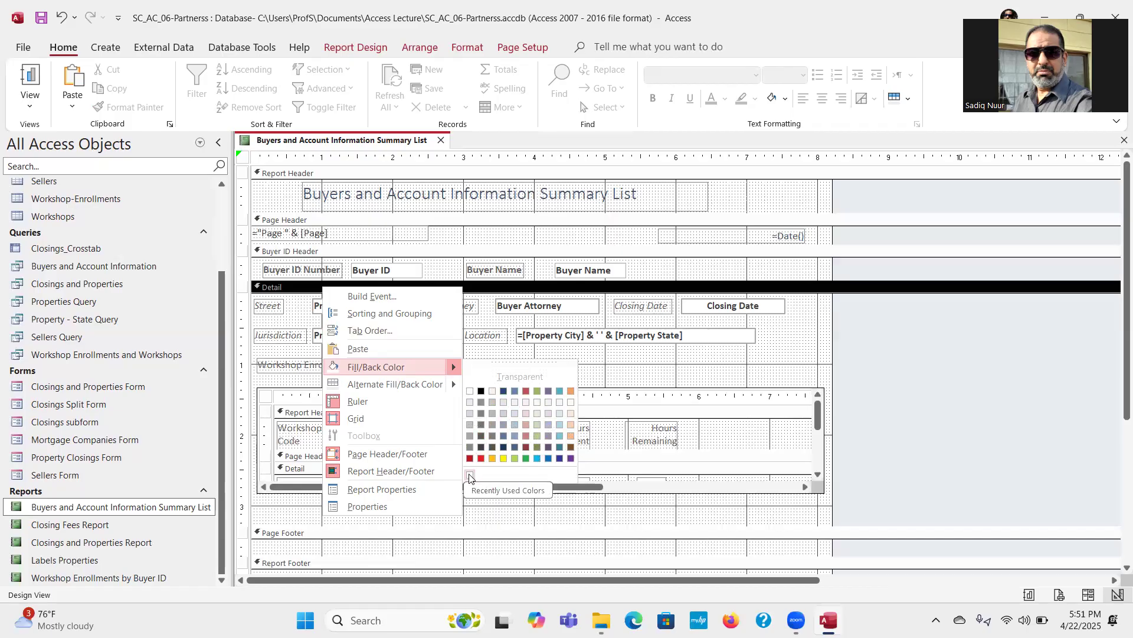
mouse_move(449, 373)
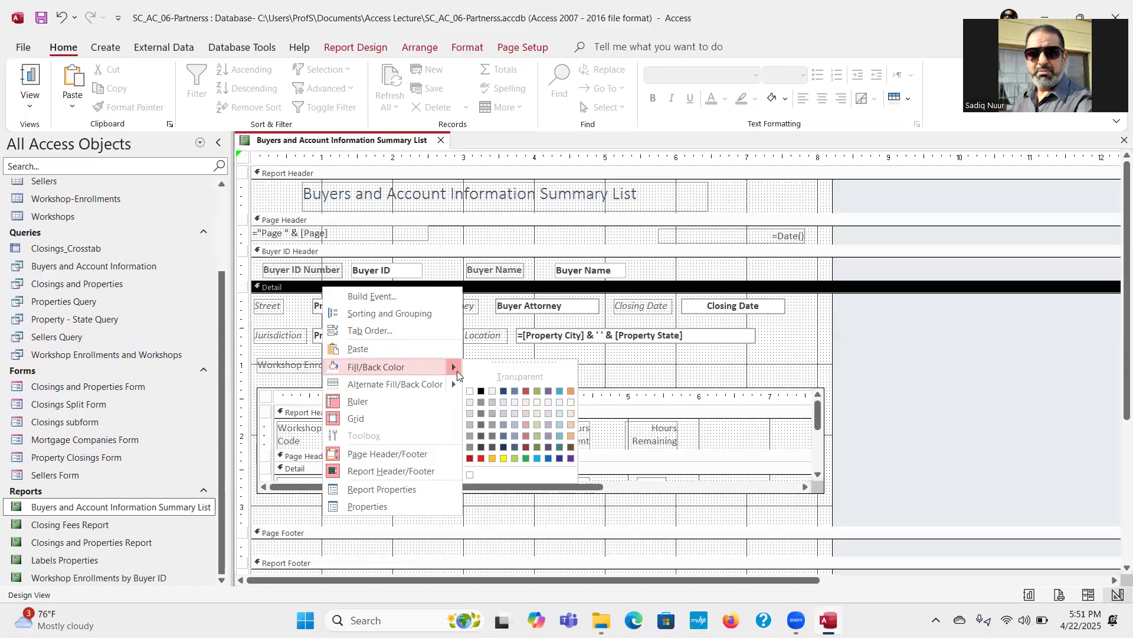
click(611, 355)
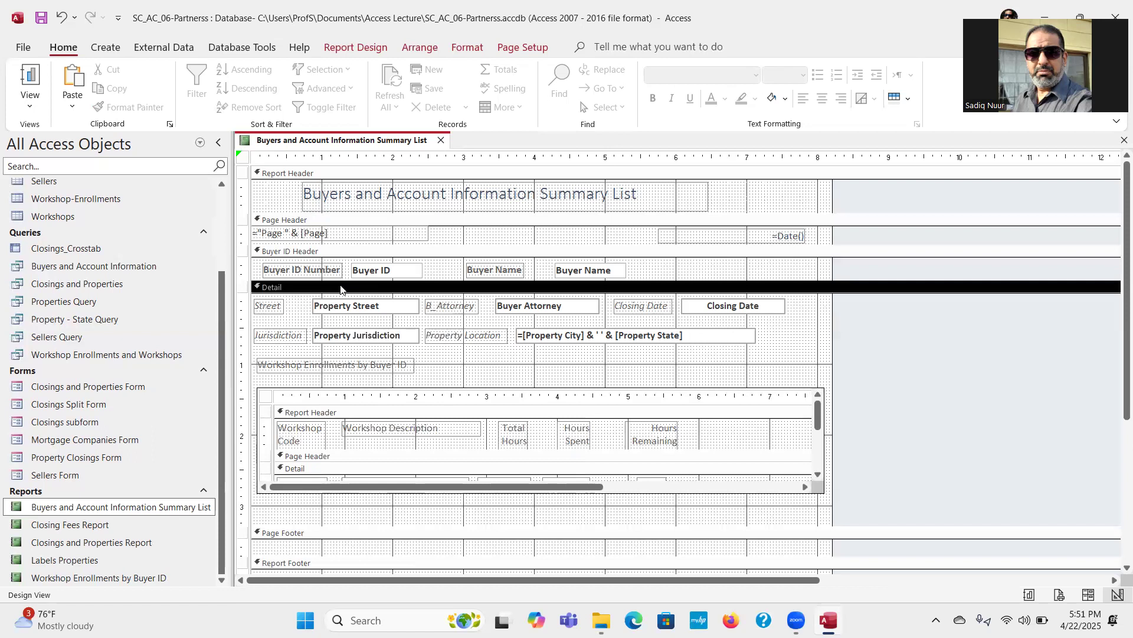
Step: Set the Detail section's alternate background color to None and save the report
right_click(793, 336)
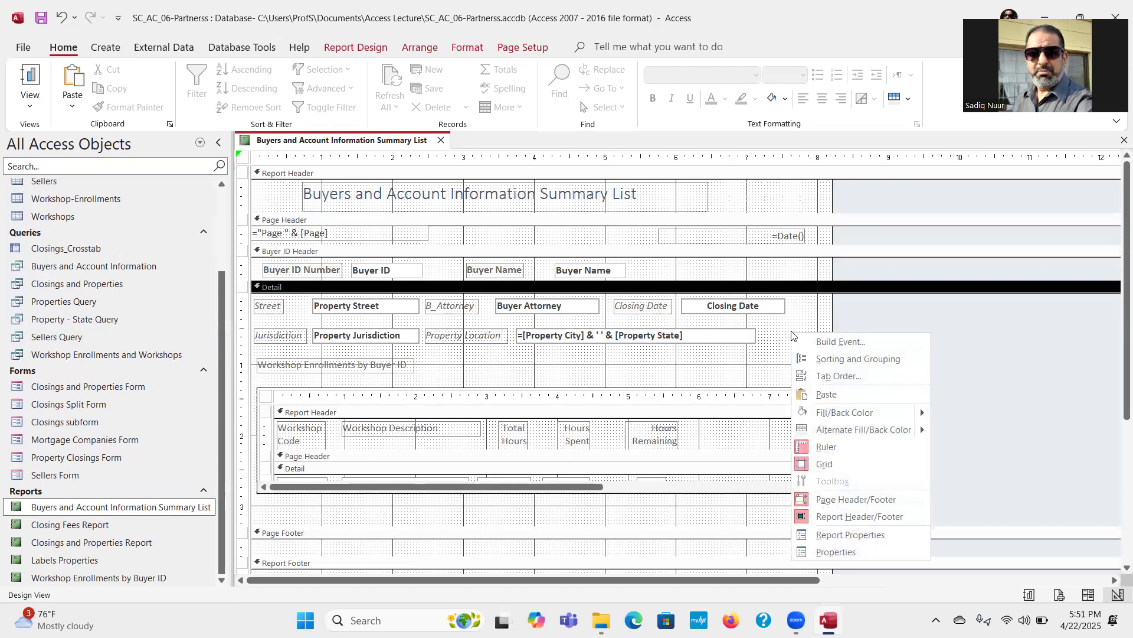
mouse_move(918, 413)
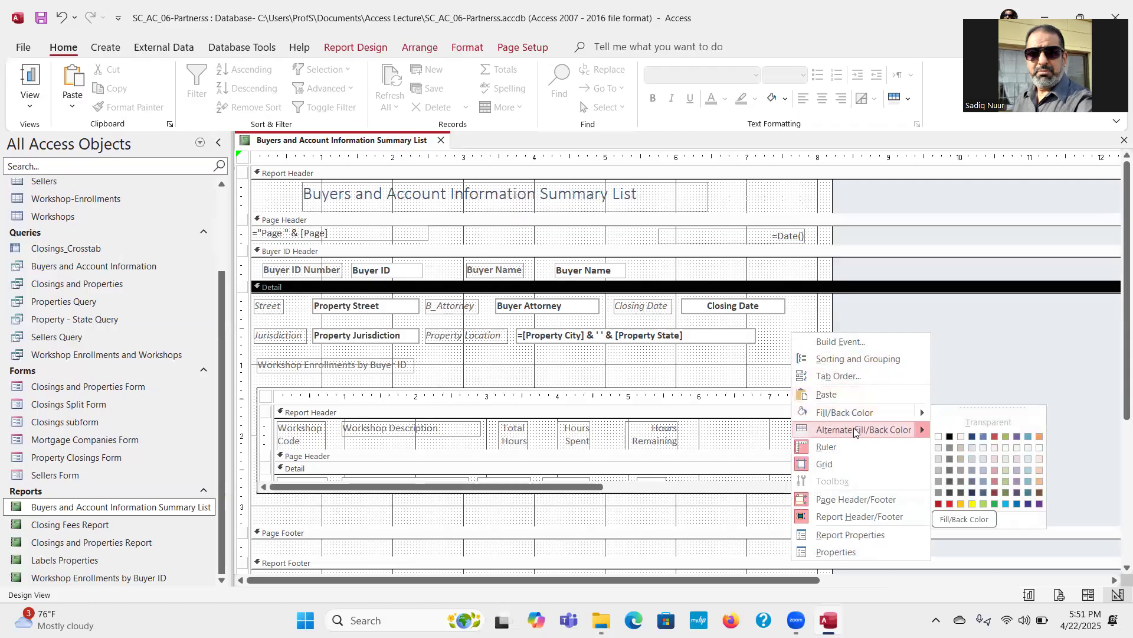
mouse_move(854, 430)
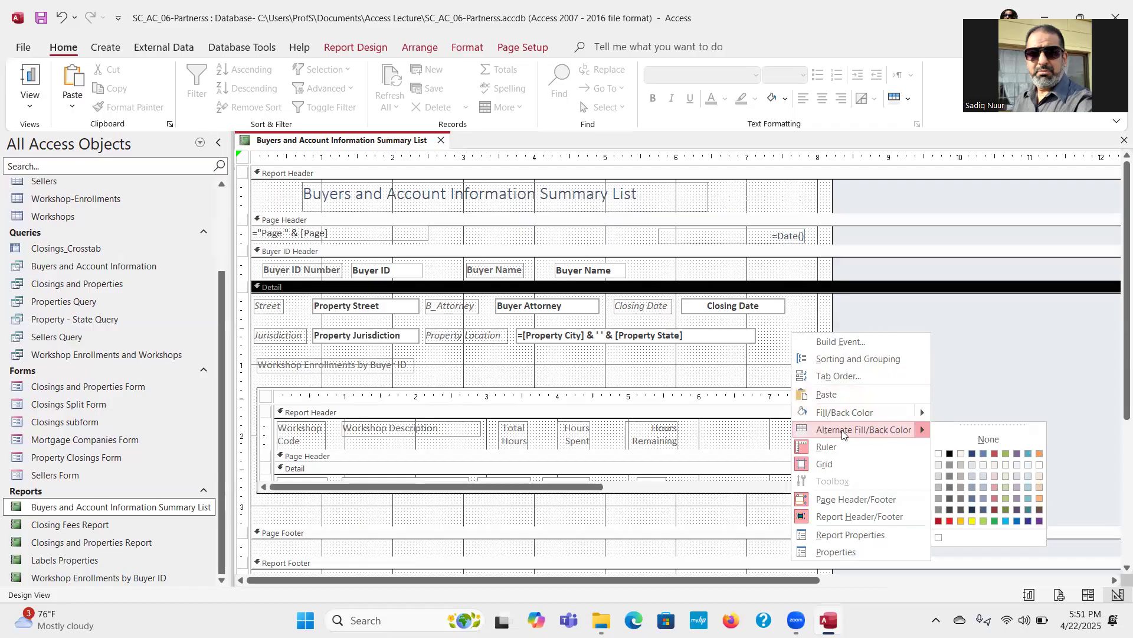
click(971, 438)
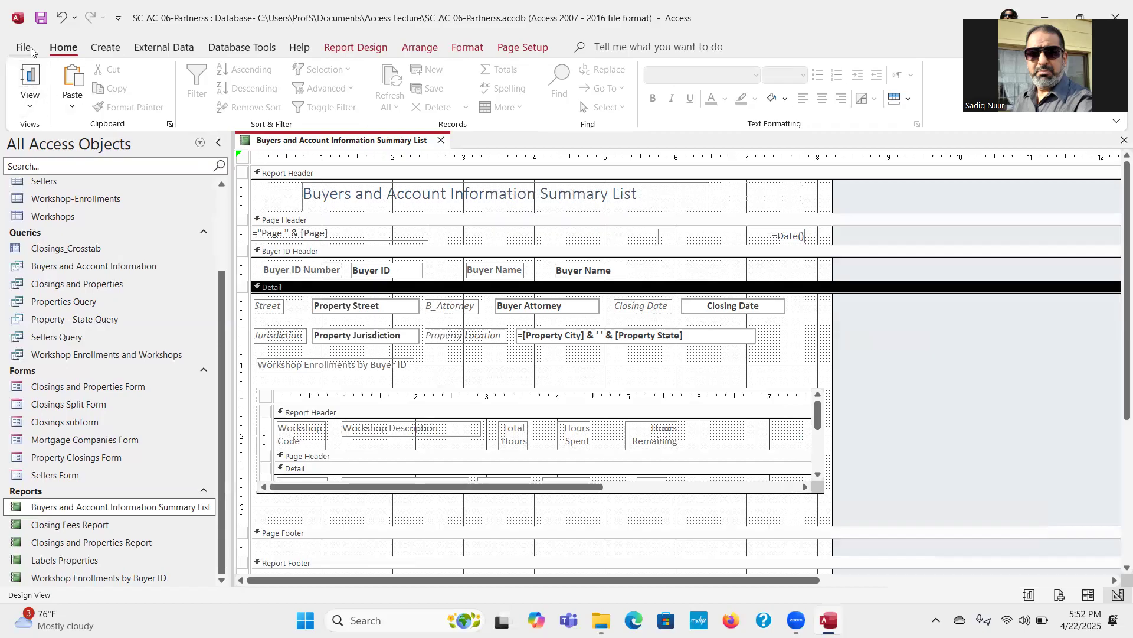
click(43, 19)
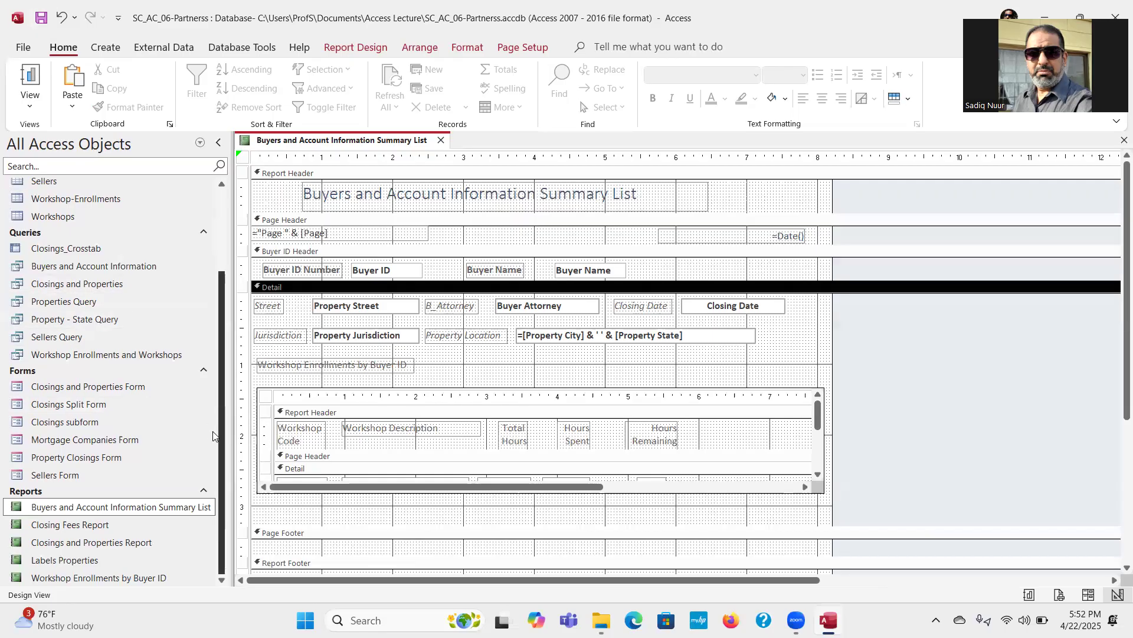
Step: Try to open the Workshop Enrollments by Buyer ID report in Design View while the summary list's design is open
click(67, 582)
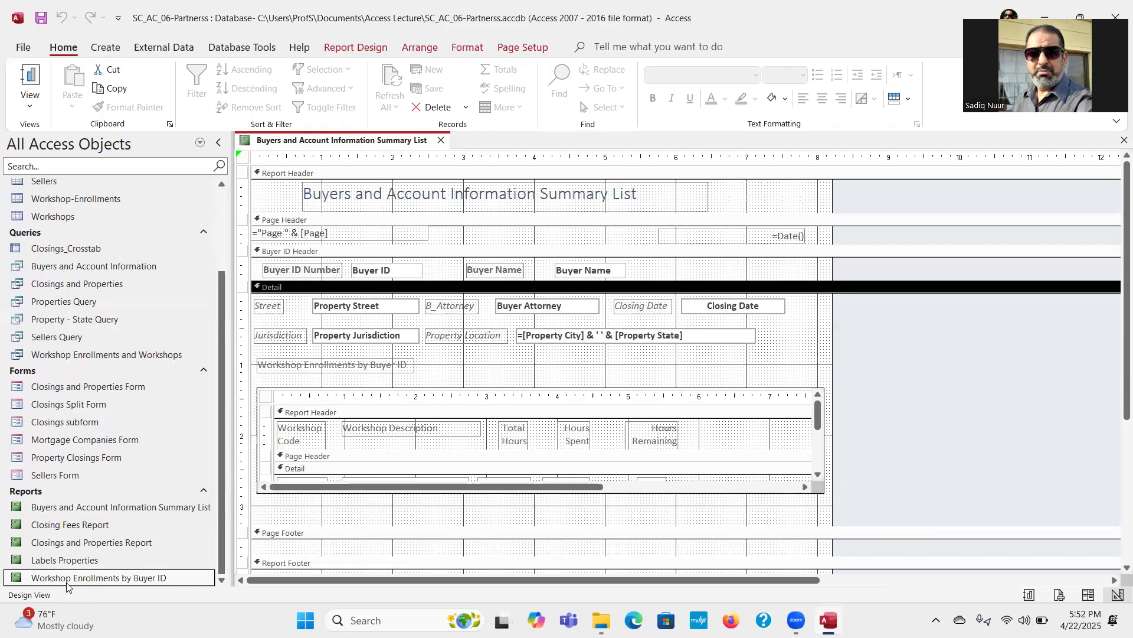
right_click(67, 582)
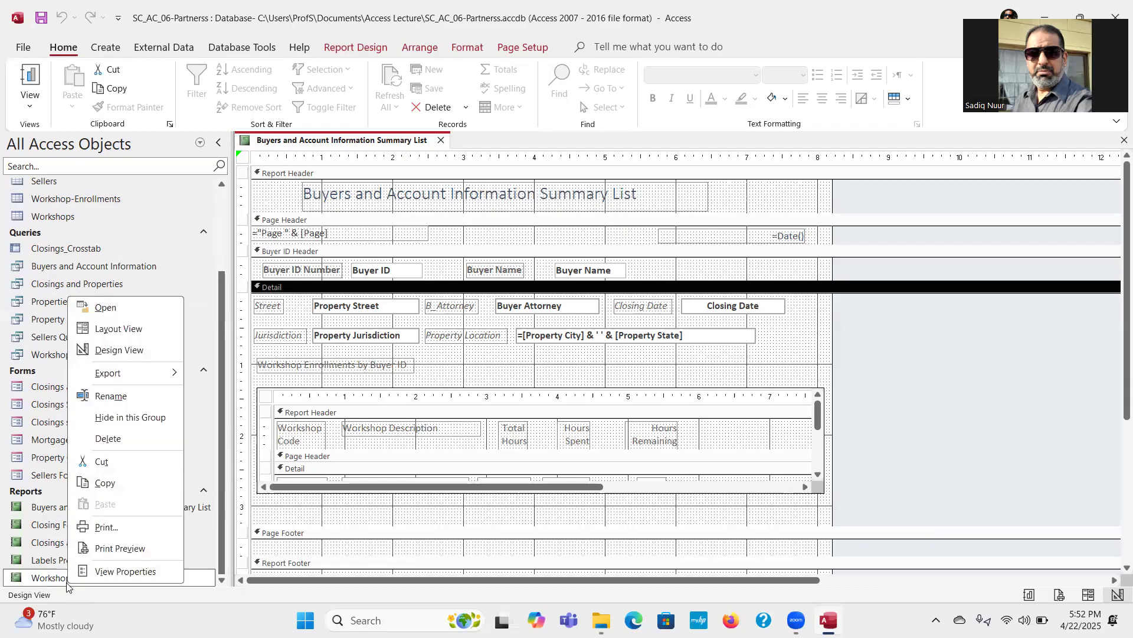
click(136, 352)
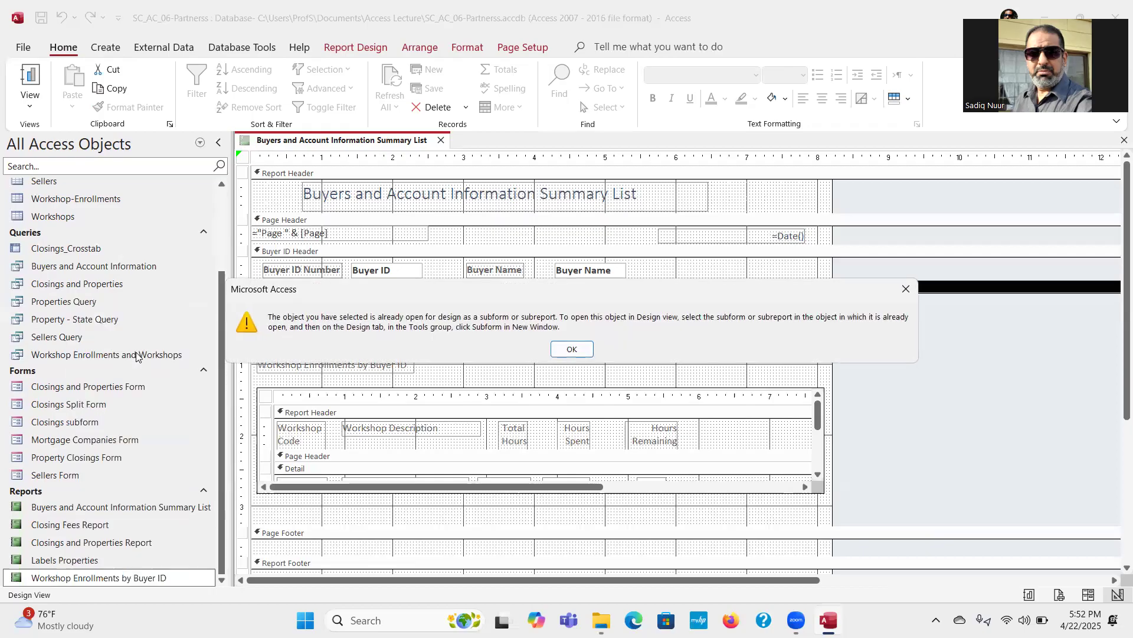
click(572, 349)
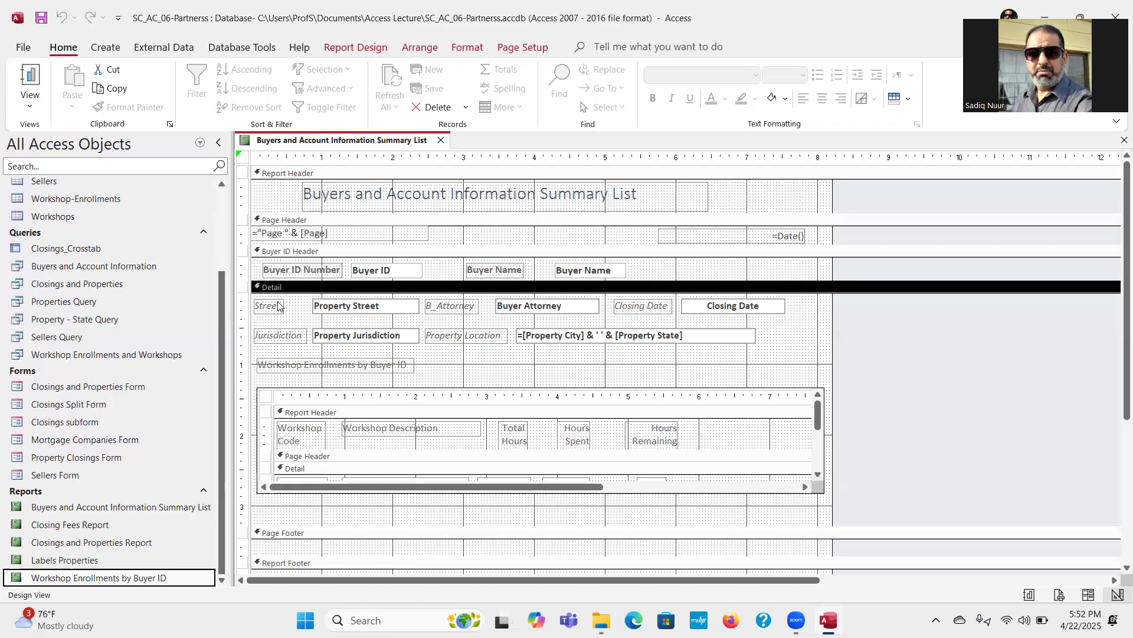
Step: Close the summary list report, inspect Workshop Enrollments by Buyer ID in Design View, and close it
click(440, 140)
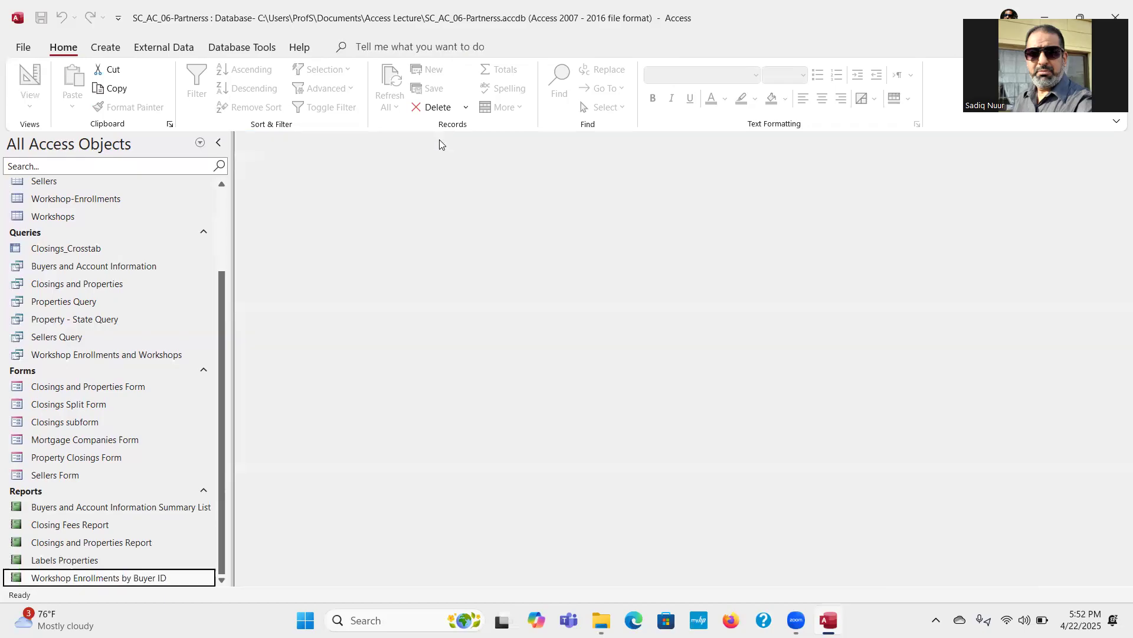
right_click(81, 582)
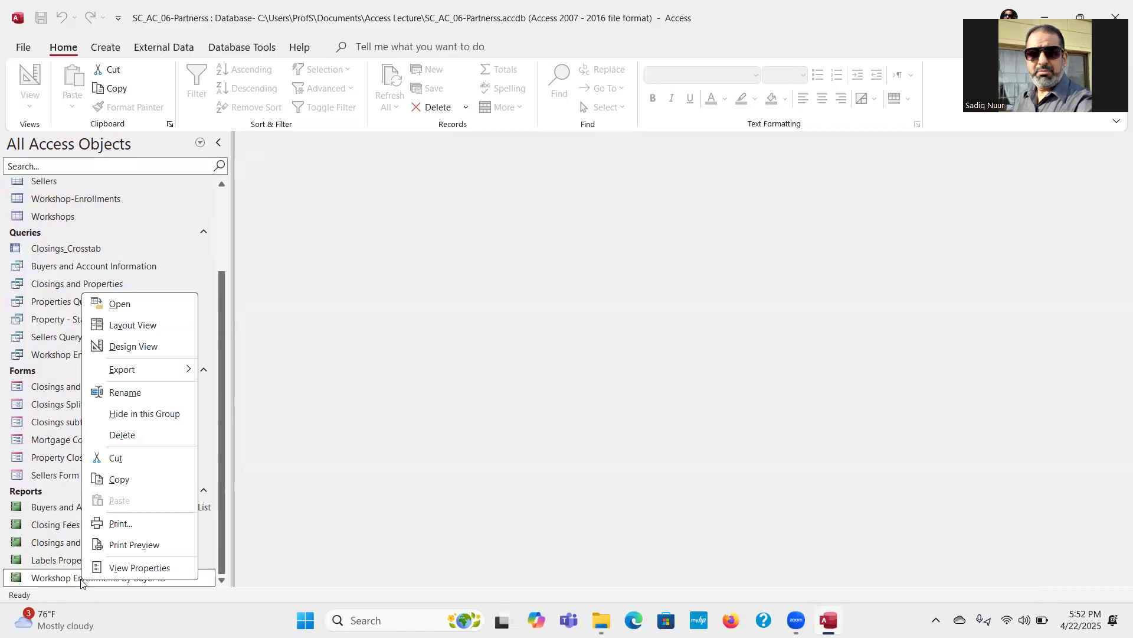
click(152, 351)
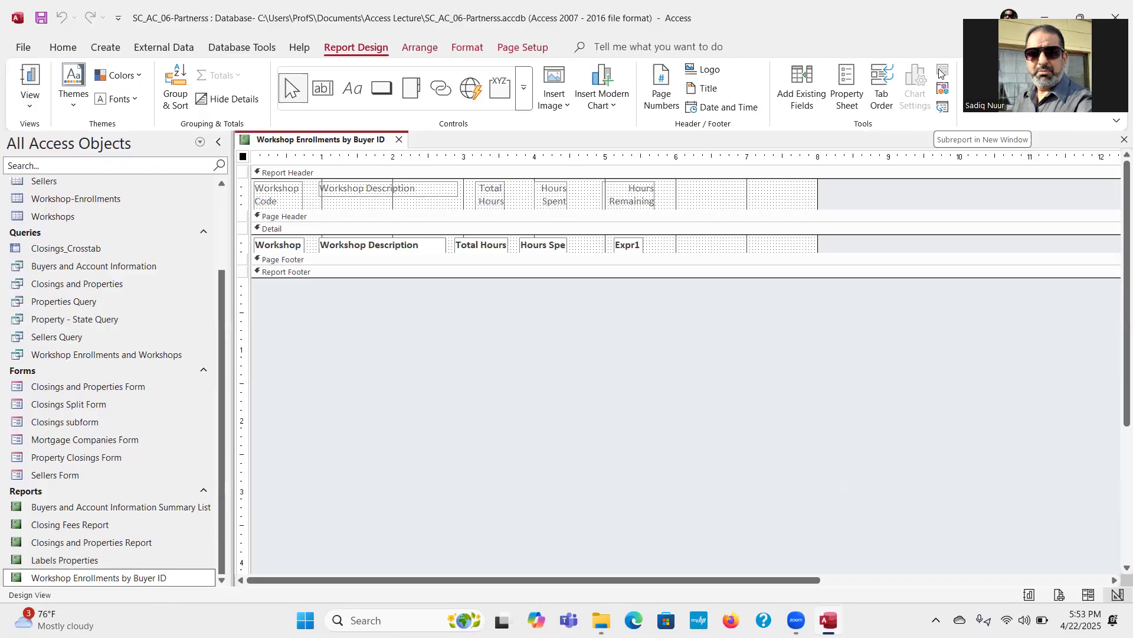
click(399, 140)
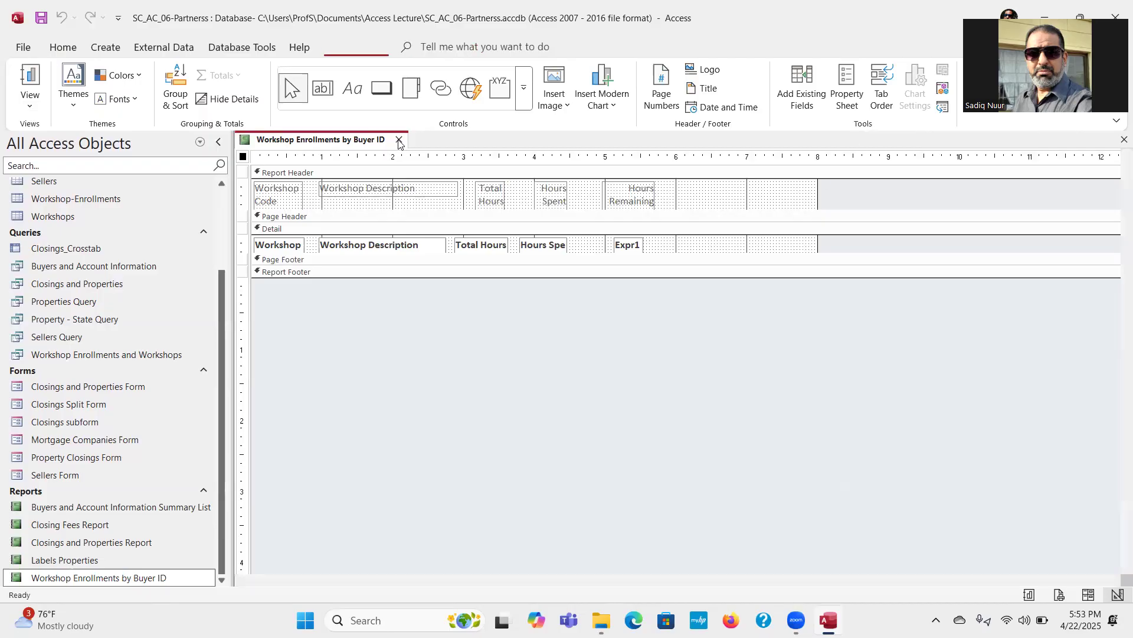
Step: Reopen the Buyers and Account Information Summary List in Design View and try opening its subreport's design separately
right_click(116, 513)
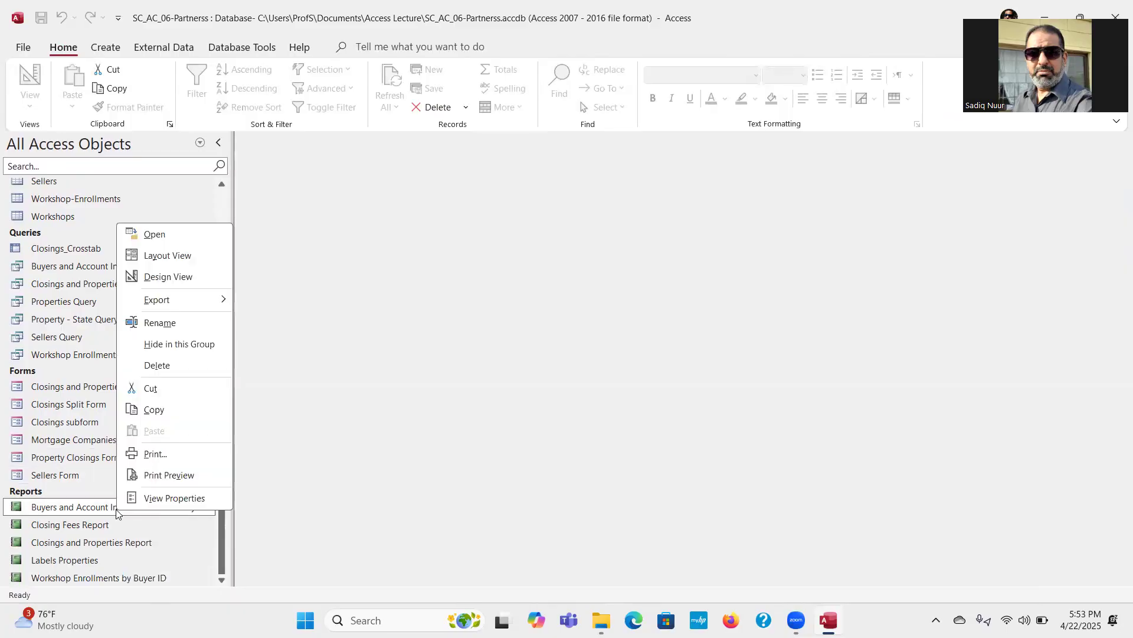
click(168, 276)
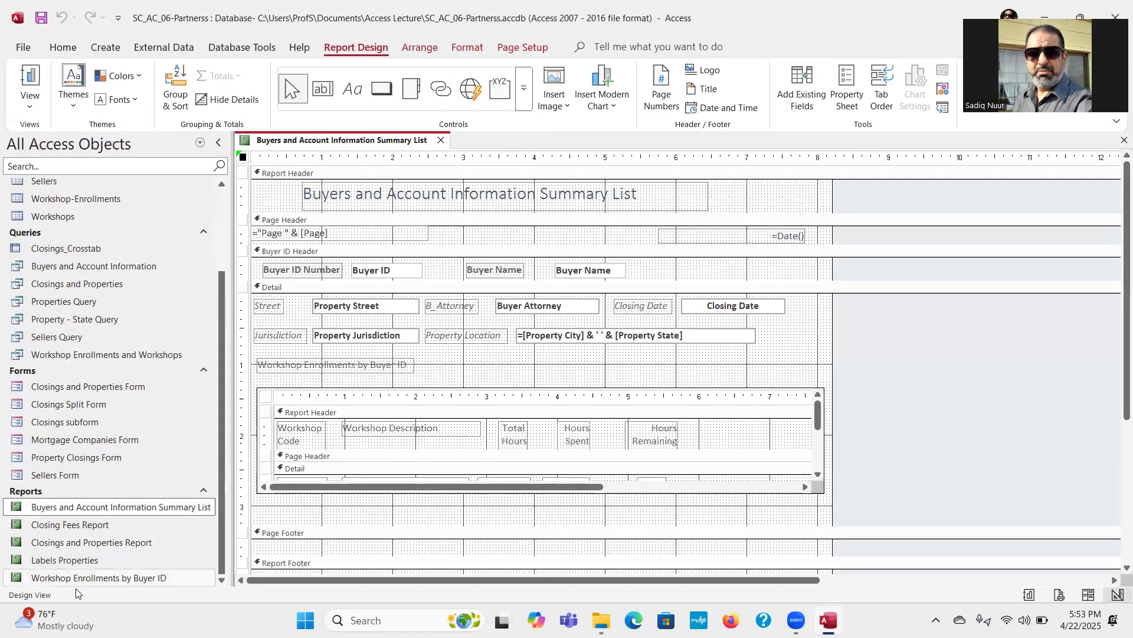
click(88, 578)
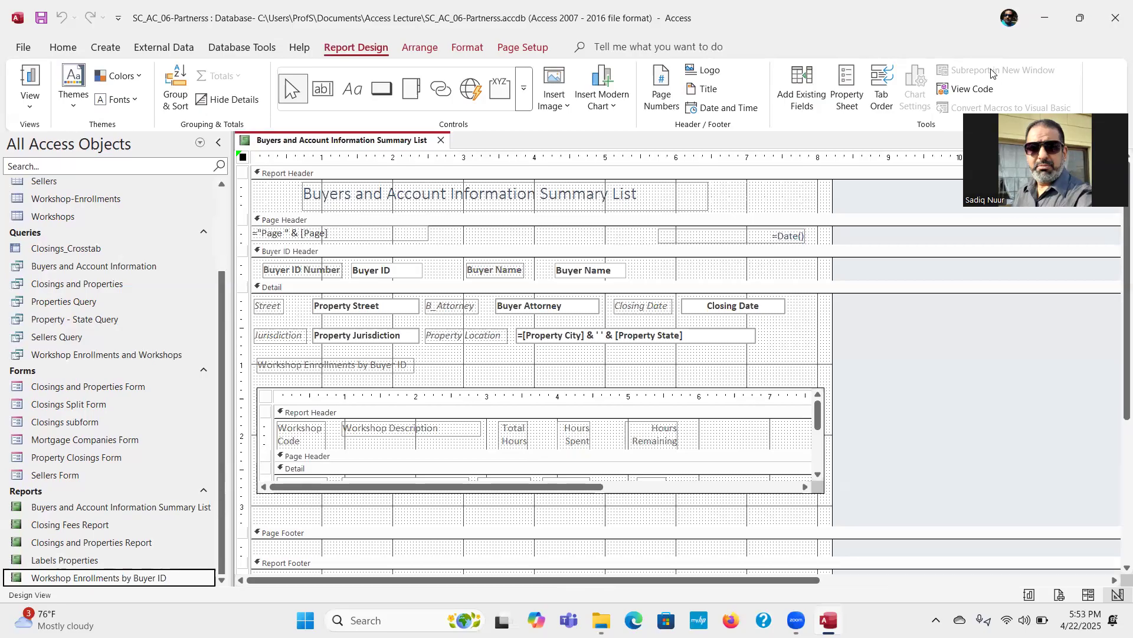
right_click(120, 580)
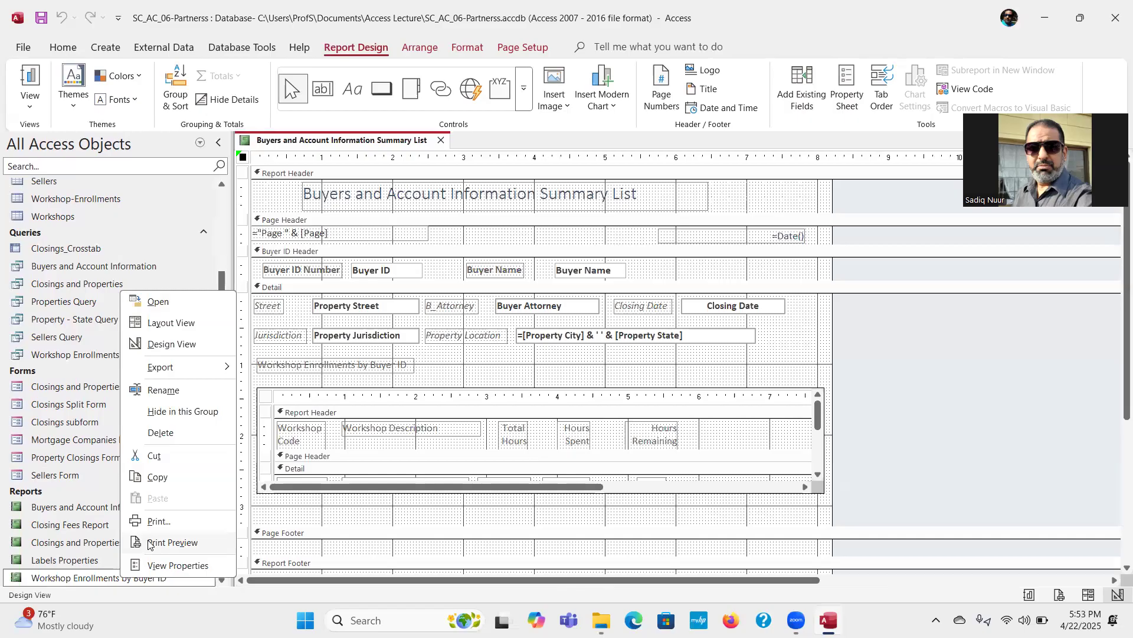
mouse_move(203, 363)
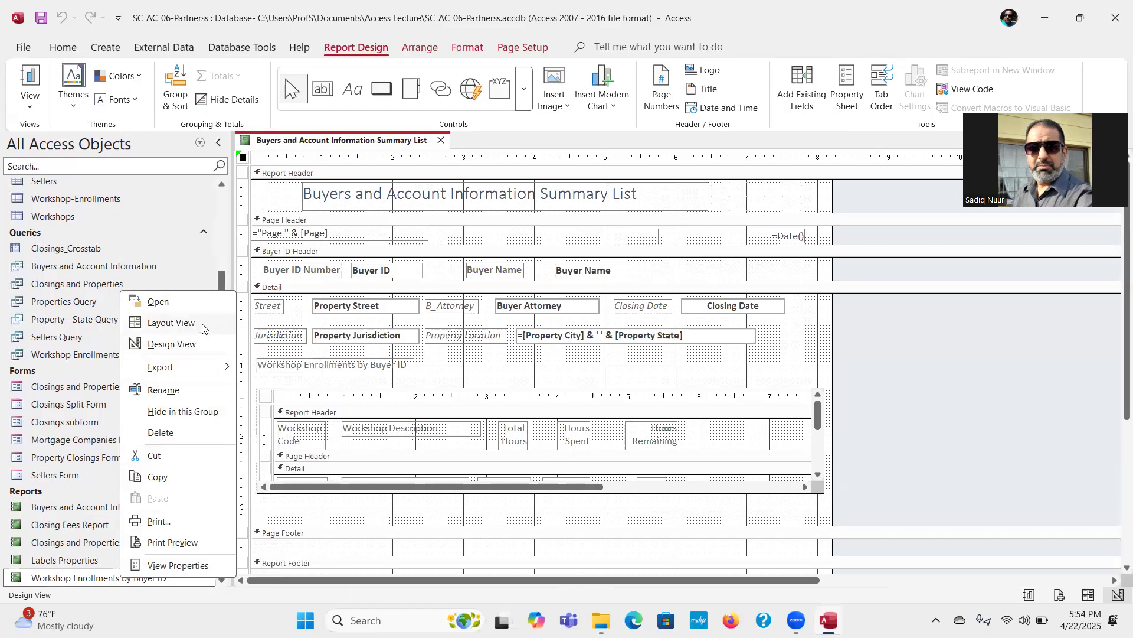
click(188, 345)
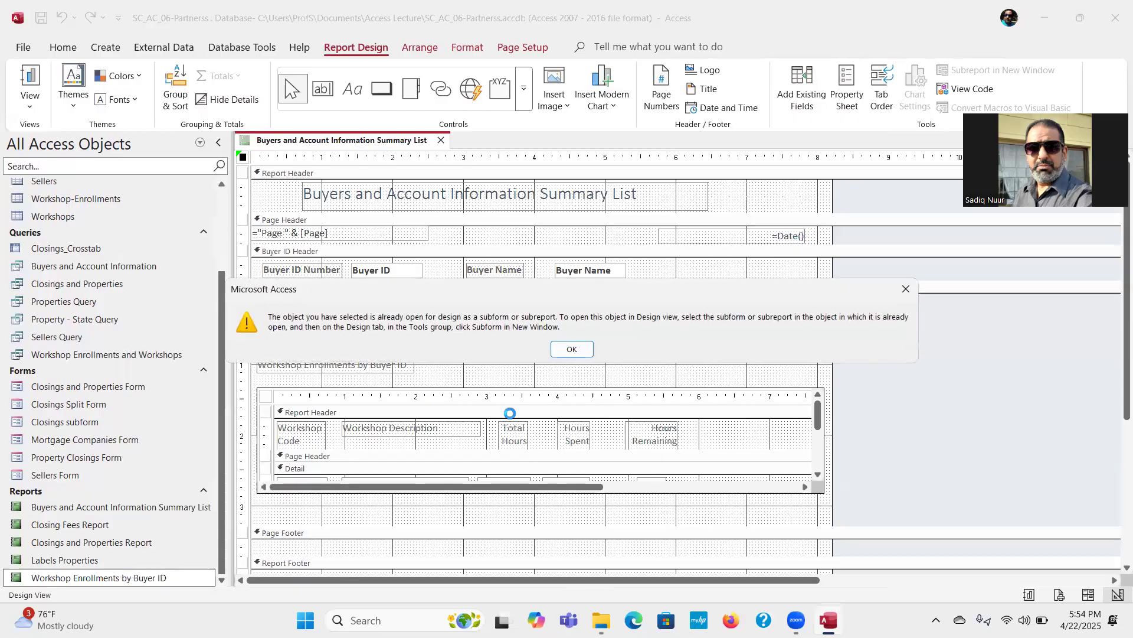
click(574, 348)
Step: Close the summary list design, view the Workshop Enrollments by Buyer ID design on its own, and close it
click(440, 142)
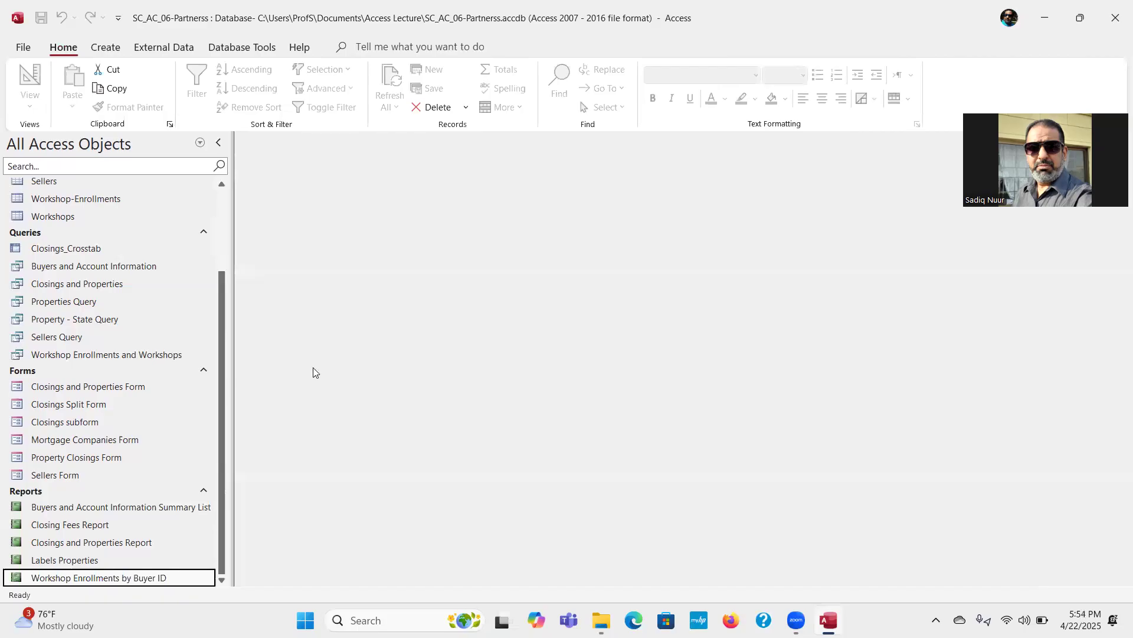
right_click(99, 580)
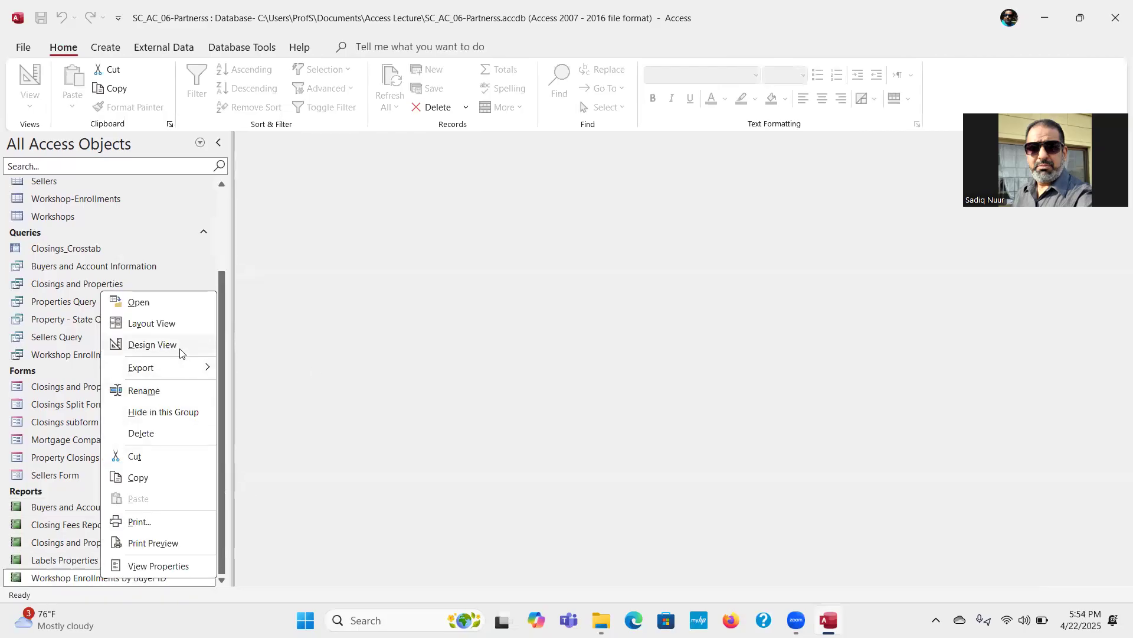
click(153, 345)
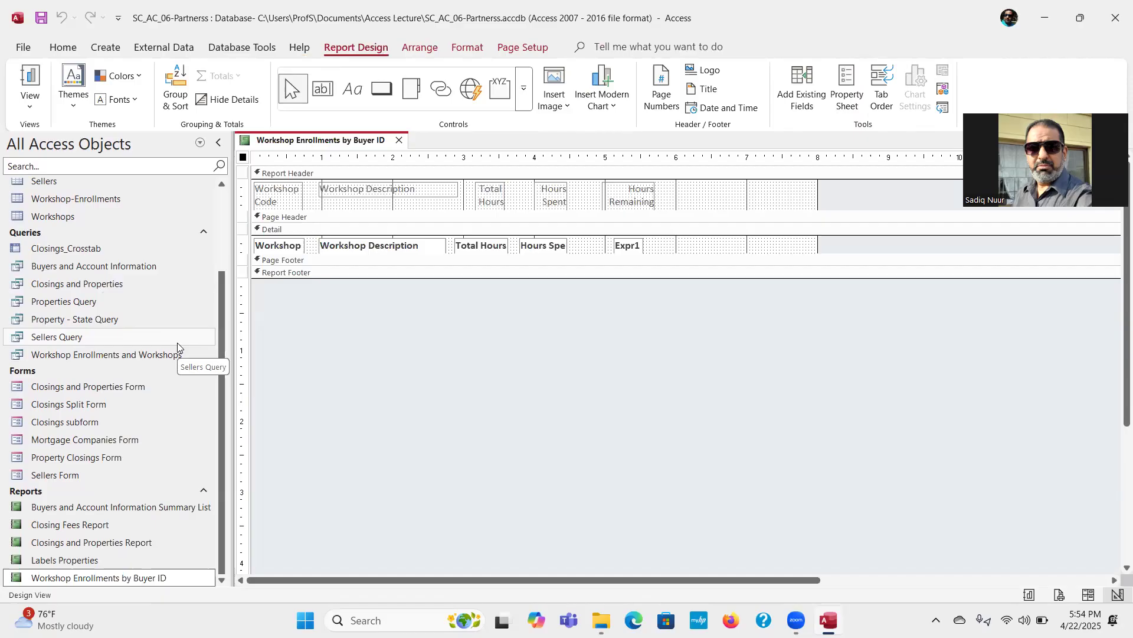
click(399, 141)
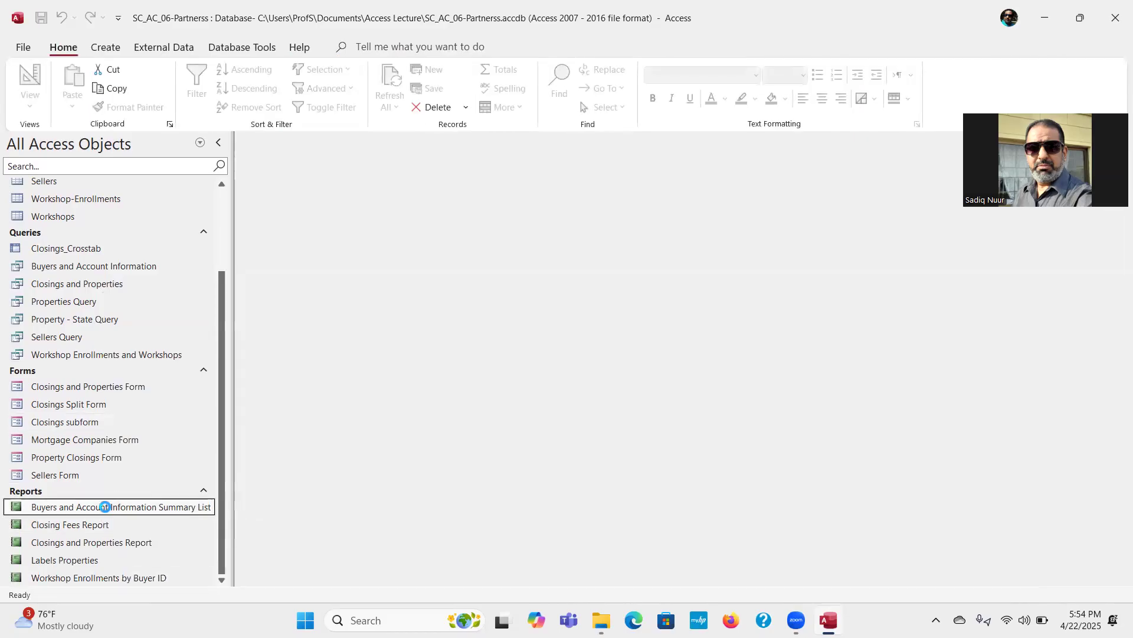
Step: Review the finished Buyers and Account Information Summary List in Report View and close it
double_click(106, 509)
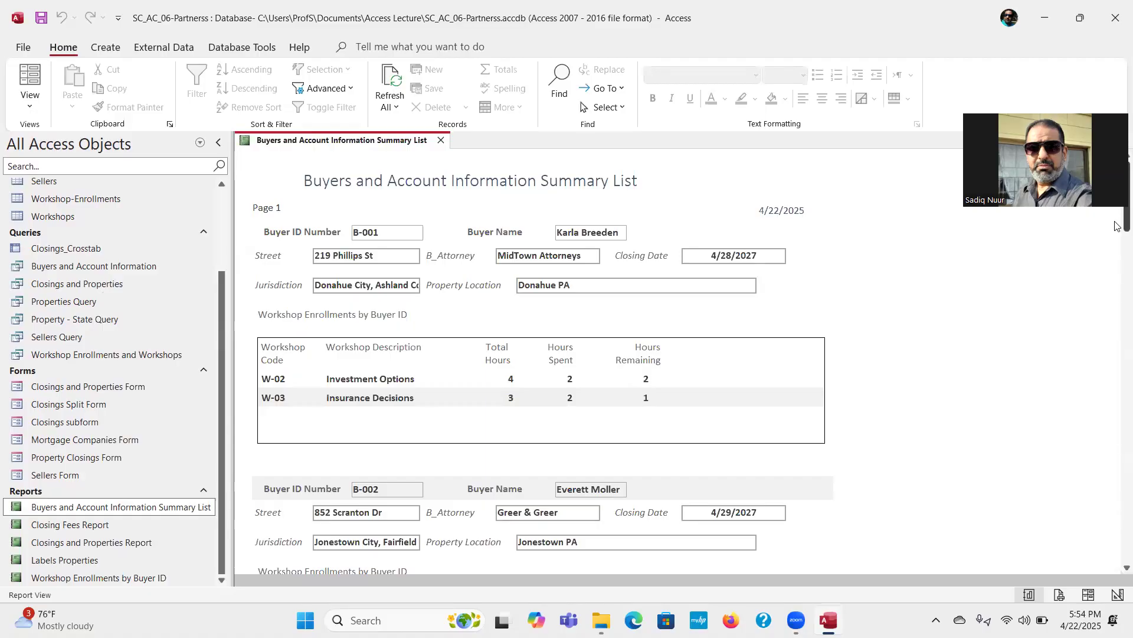
mouse_move(1115, 225)
mouse_down()
mouse_move(1115, 287)
mouse_move(1115, 217)
mouse_up()
click(441, 139)
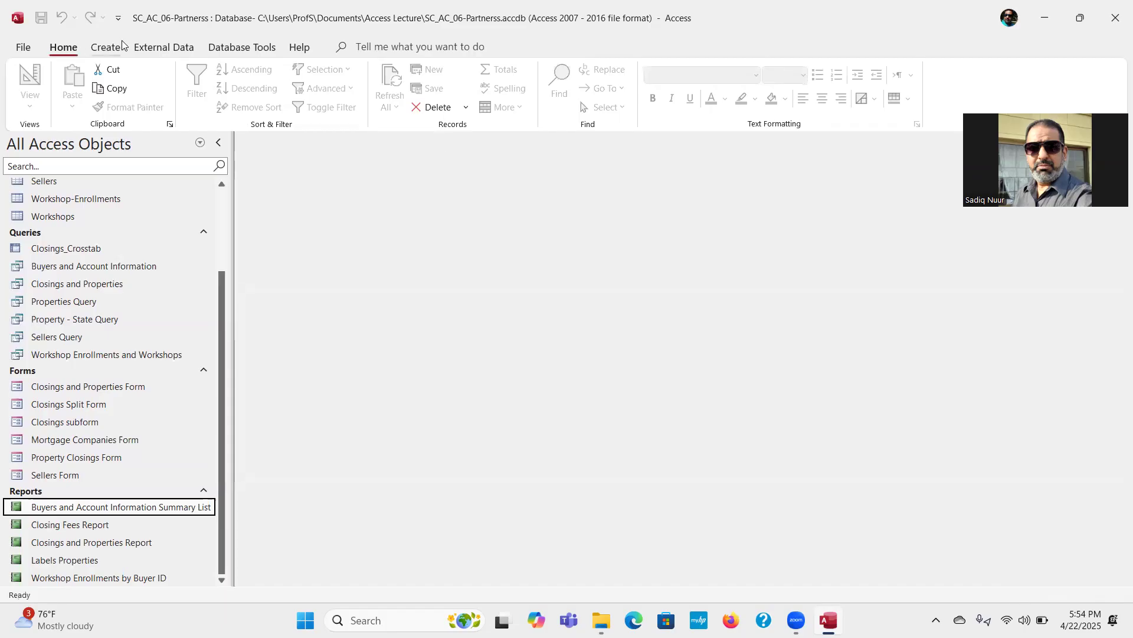
Step: Create a blank report in Design View and set its record source to the Workshop Enrollments and Workshops query
click(108, 51)
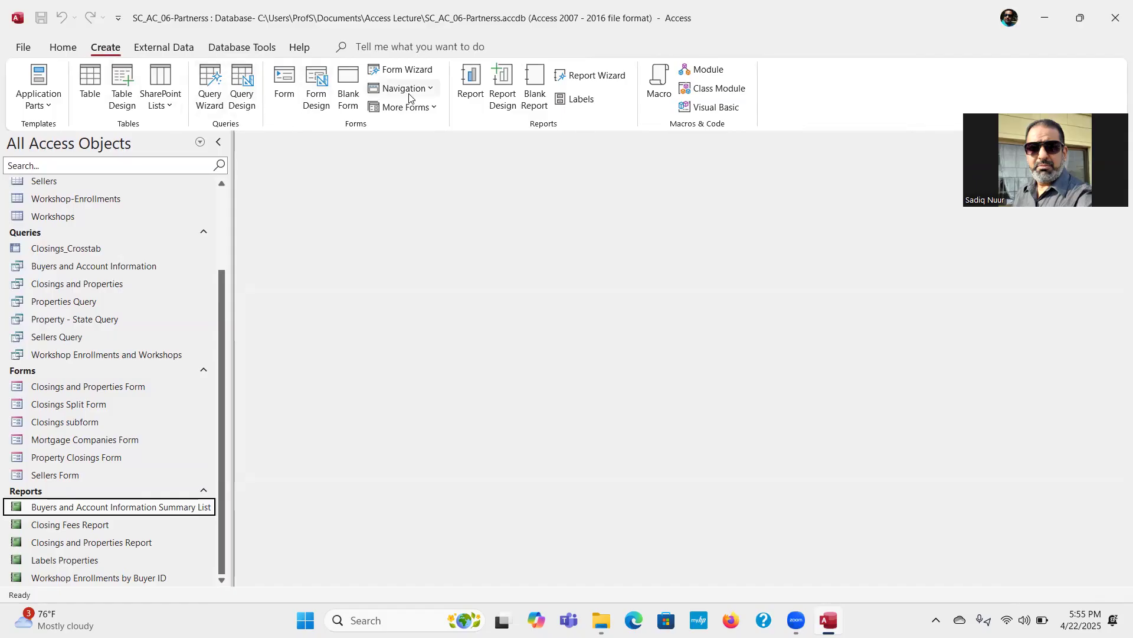
click(509, 81)
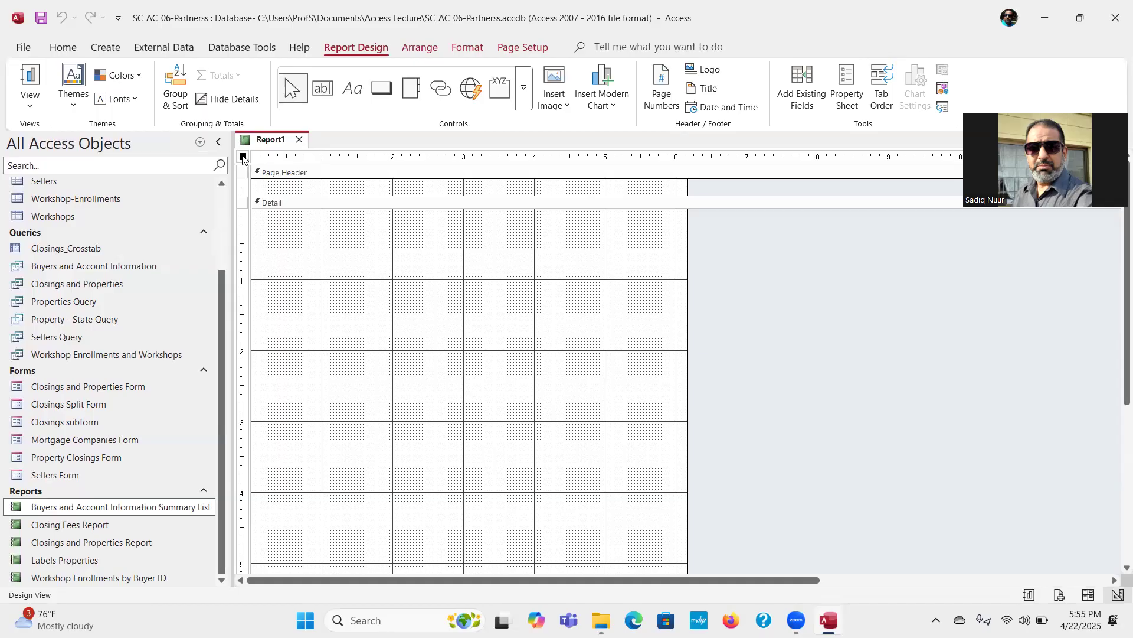
click(848, 87)
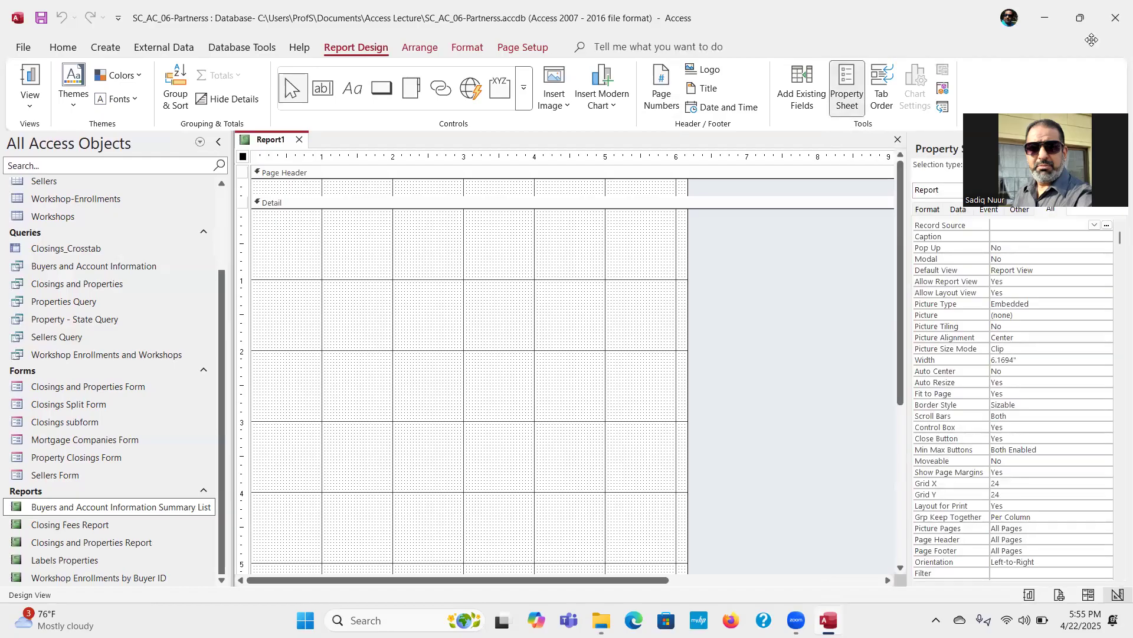
drag(1092, 39, 1081, 16)
click(1051, 210)
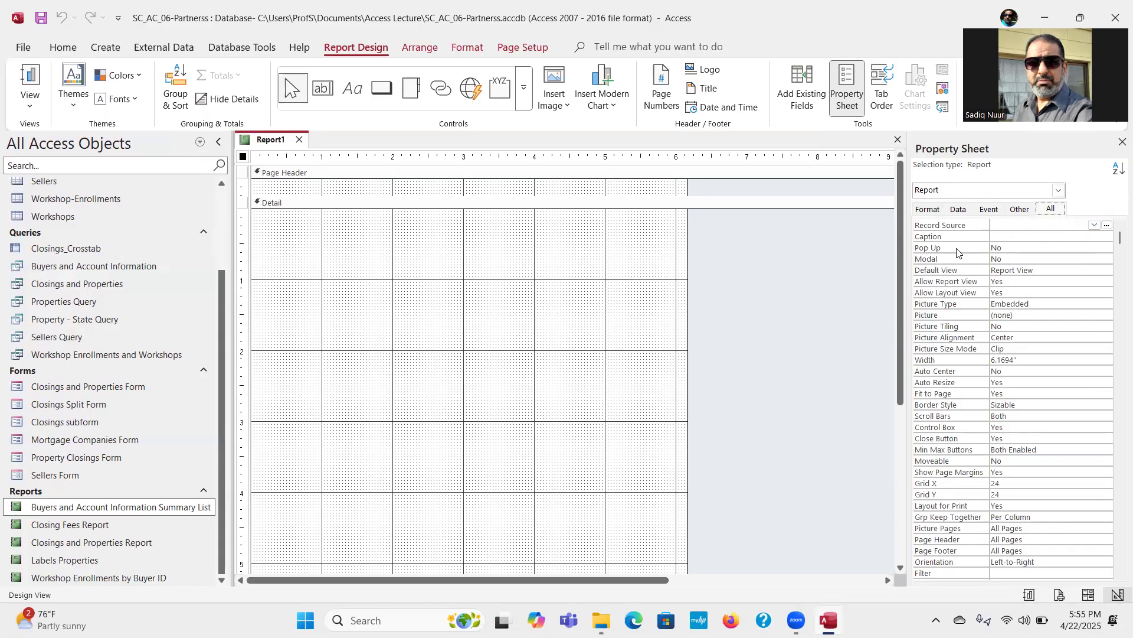
click(1119, 235)
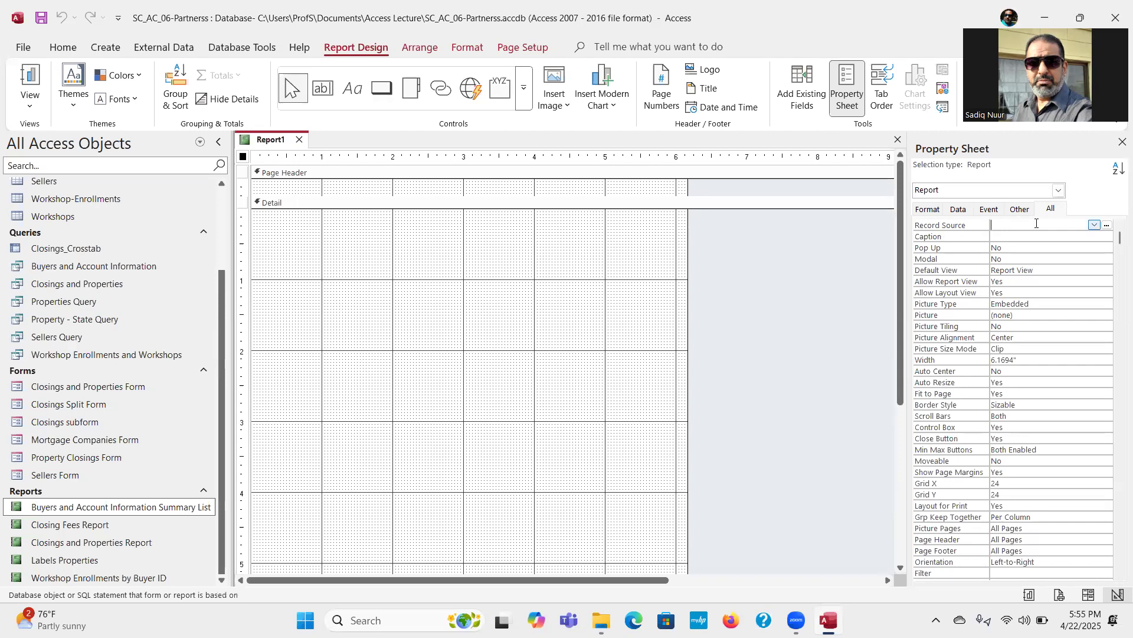
click(1094, 226)
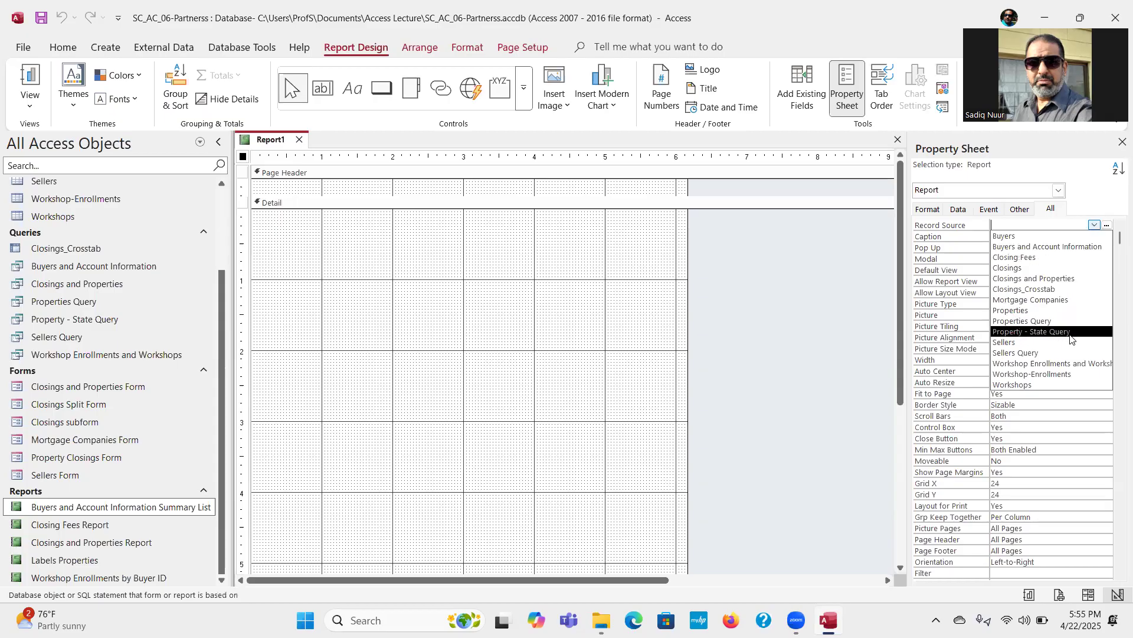
click(1056, 364)
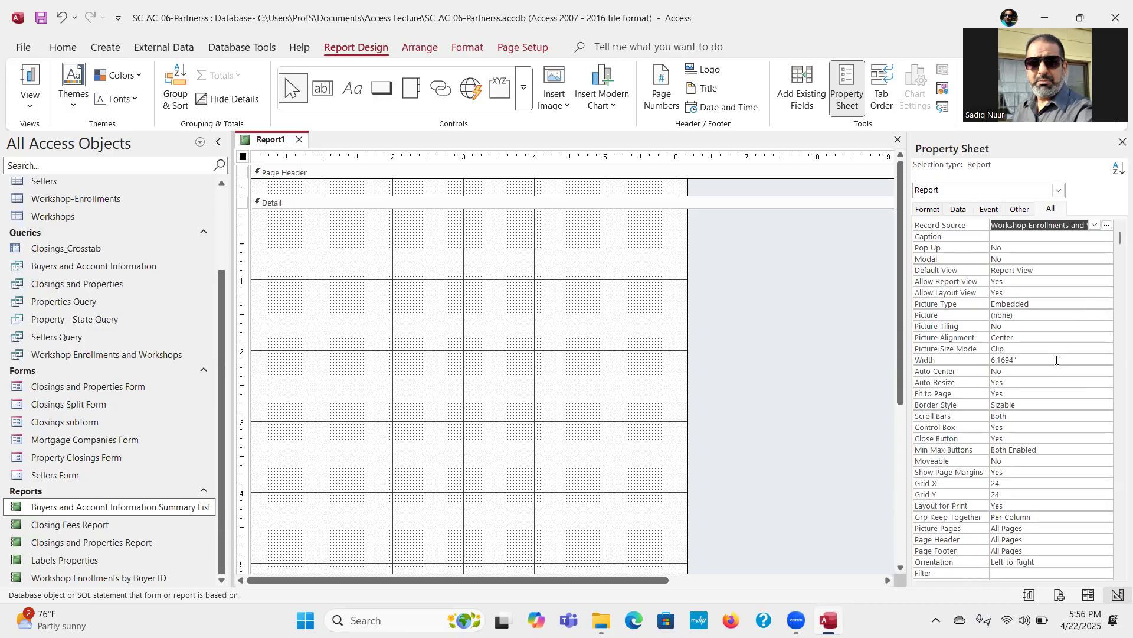
click(1115, 144)
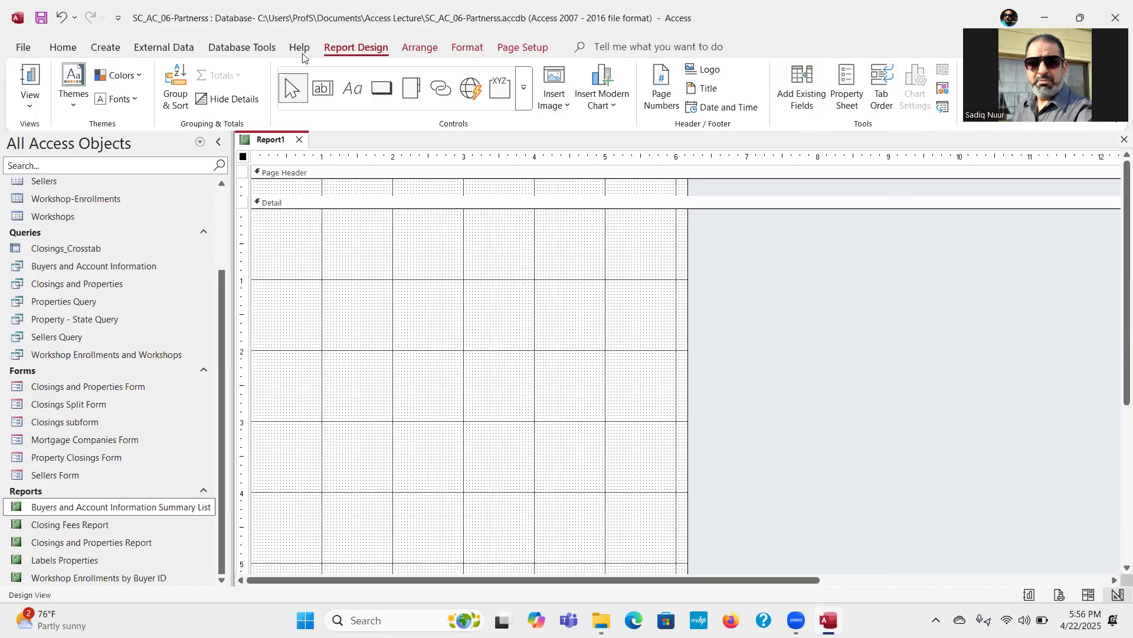
Step: Group the report on Buyer ID and give the group a footer section
click(172, 96)
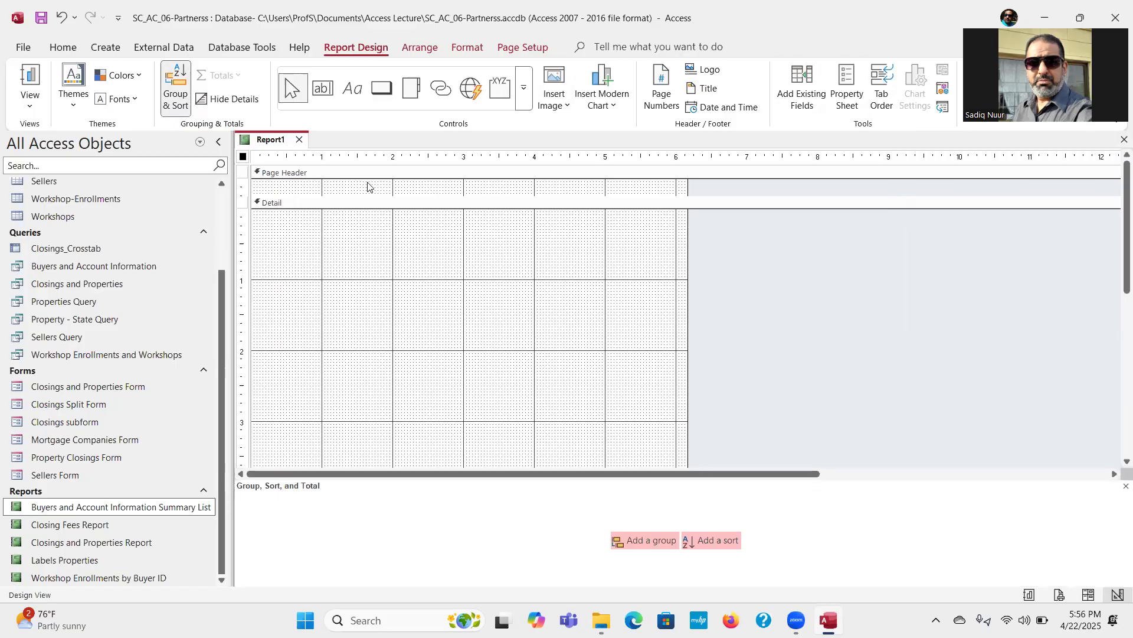
click(646, 542)
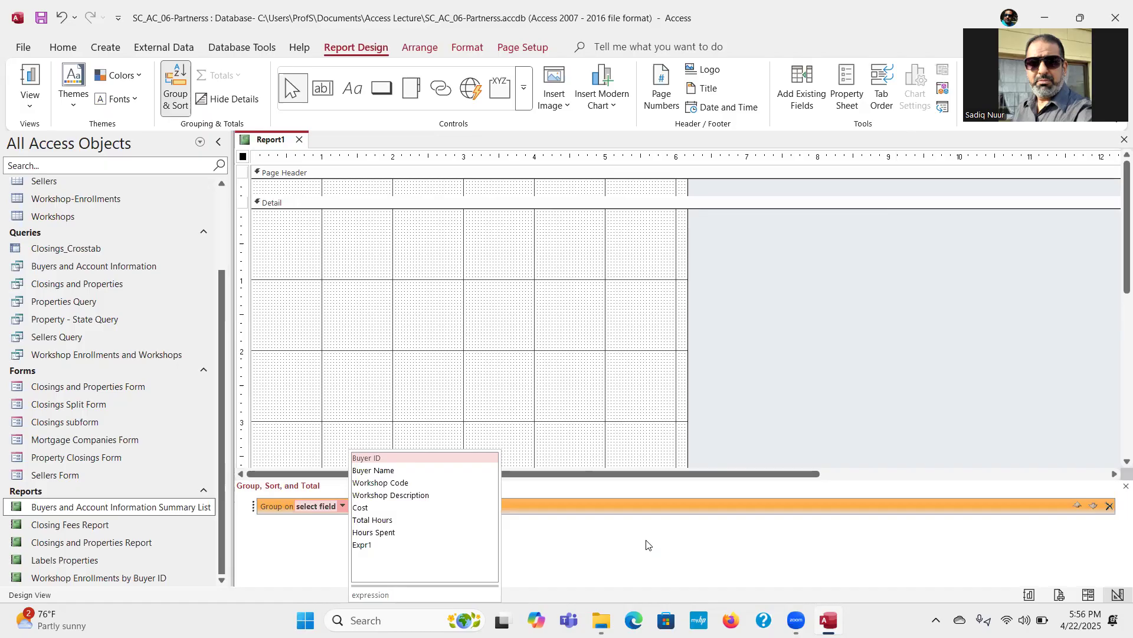
click(398, 458)
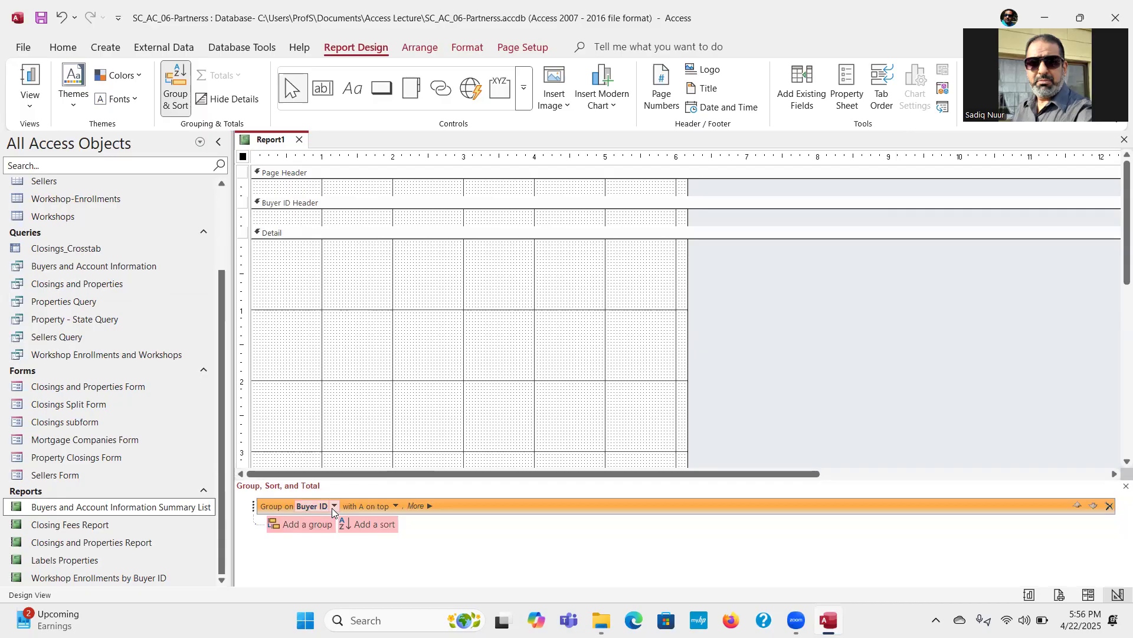
click(429, 506)
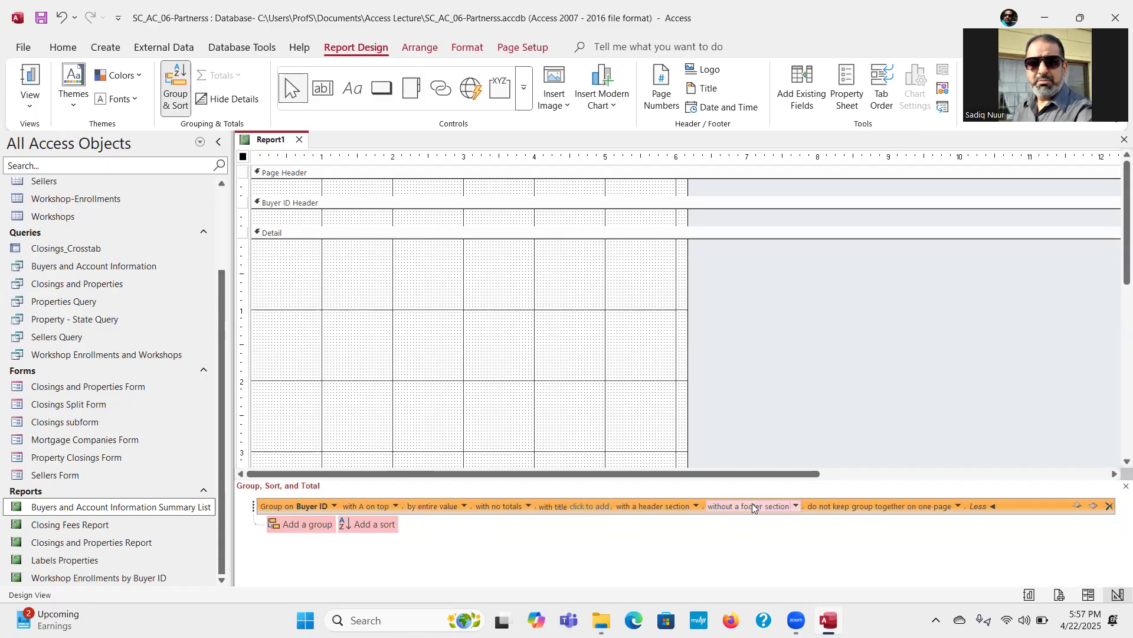
click(796, 506)
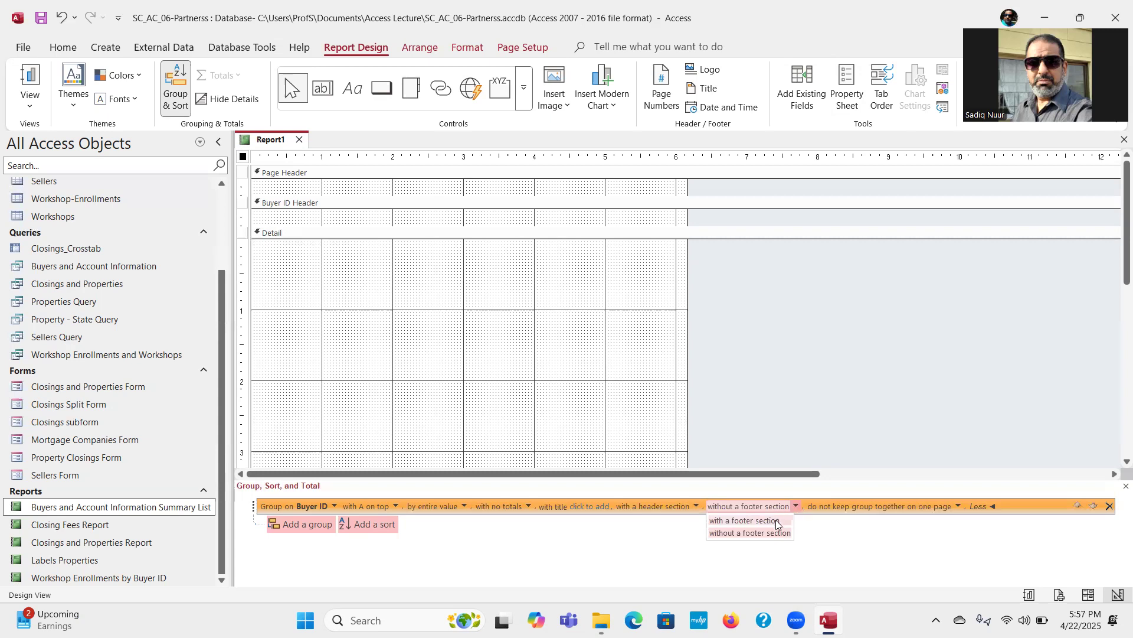
click(775, 520)
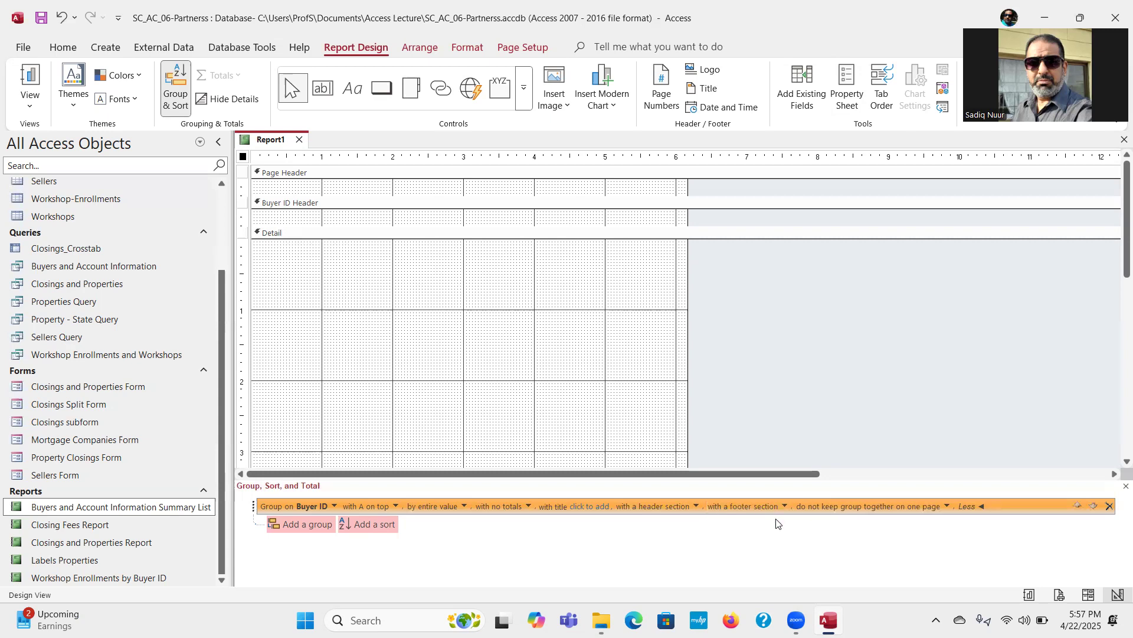
drag(1115, 265, 1116, 388)
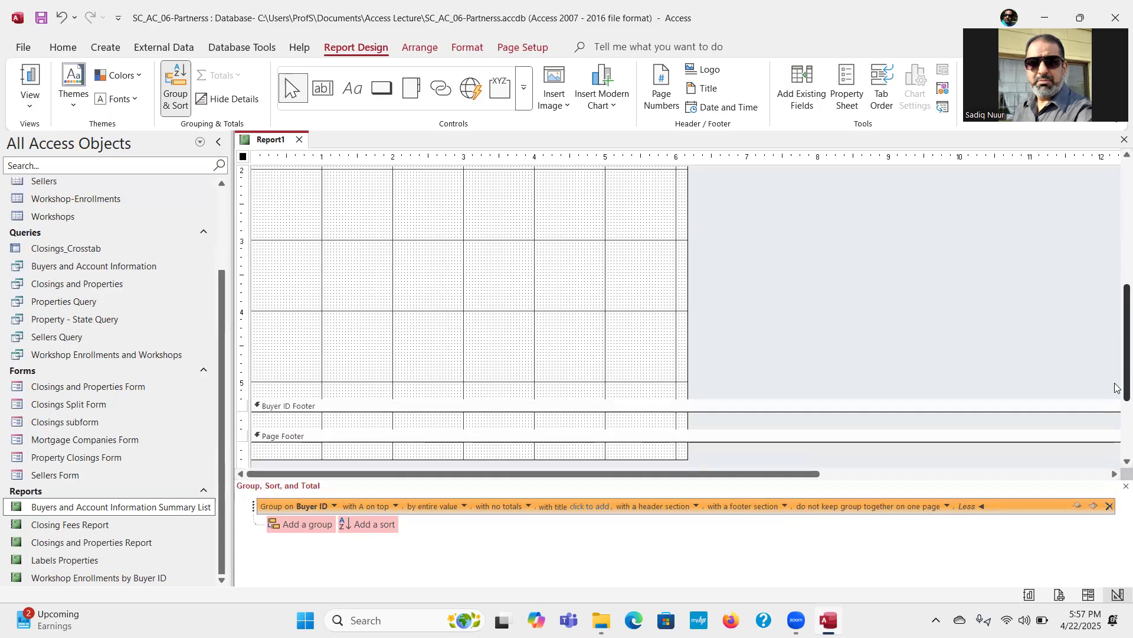
drag(1117, 388, 1116, 314)
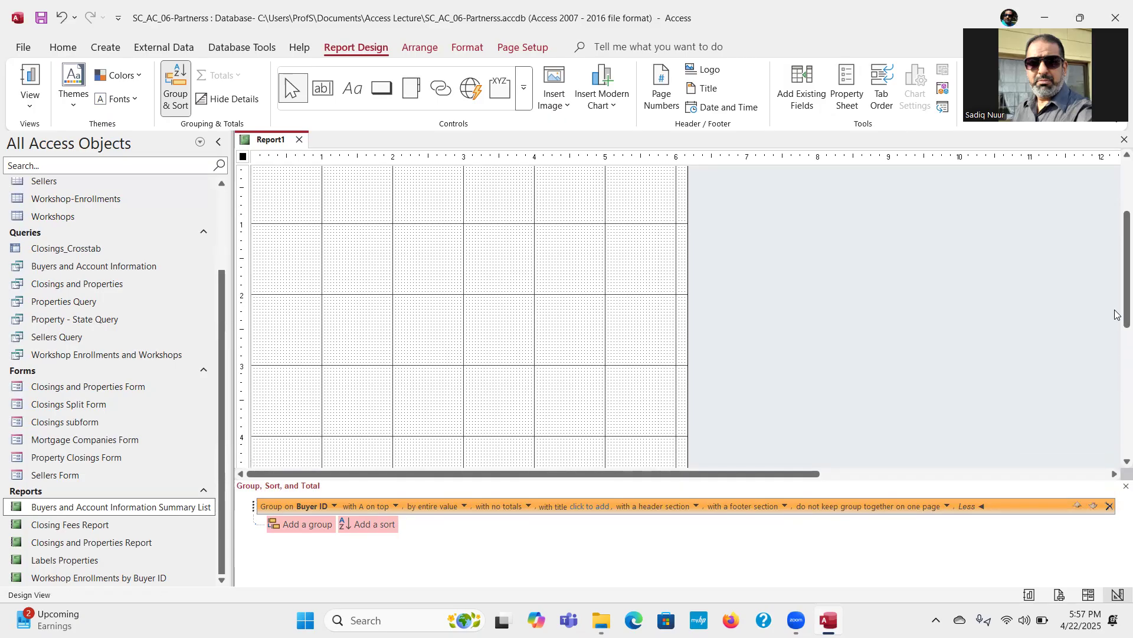
Step: Sort the records within each Buyer ID group by Workshop Code and close the grouping settings
click(367, 525)
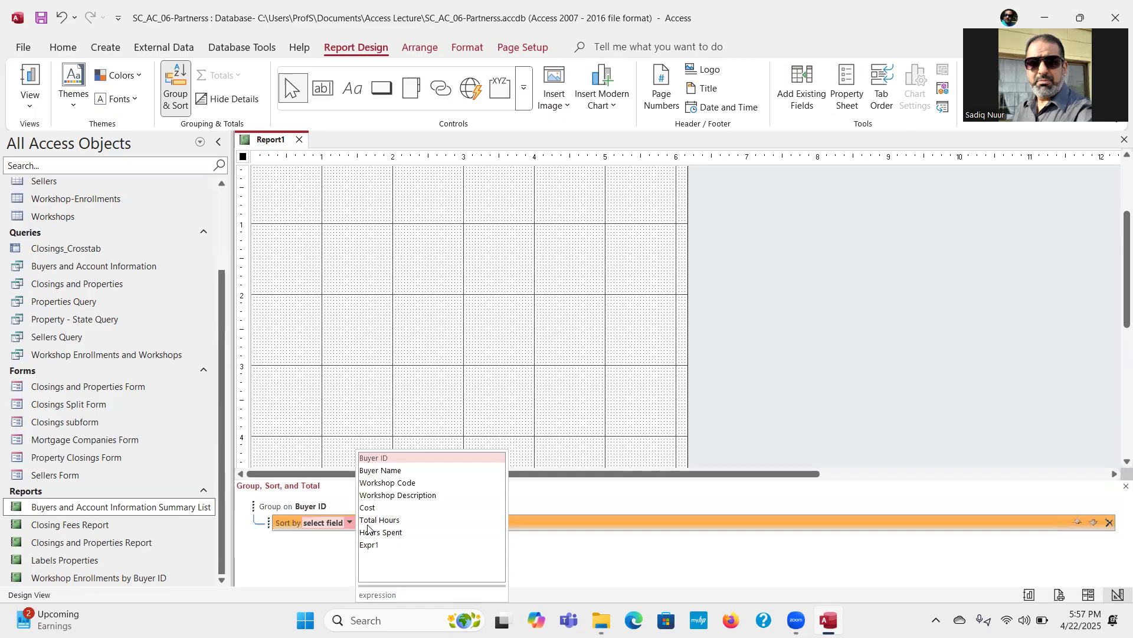
click(411, 487)
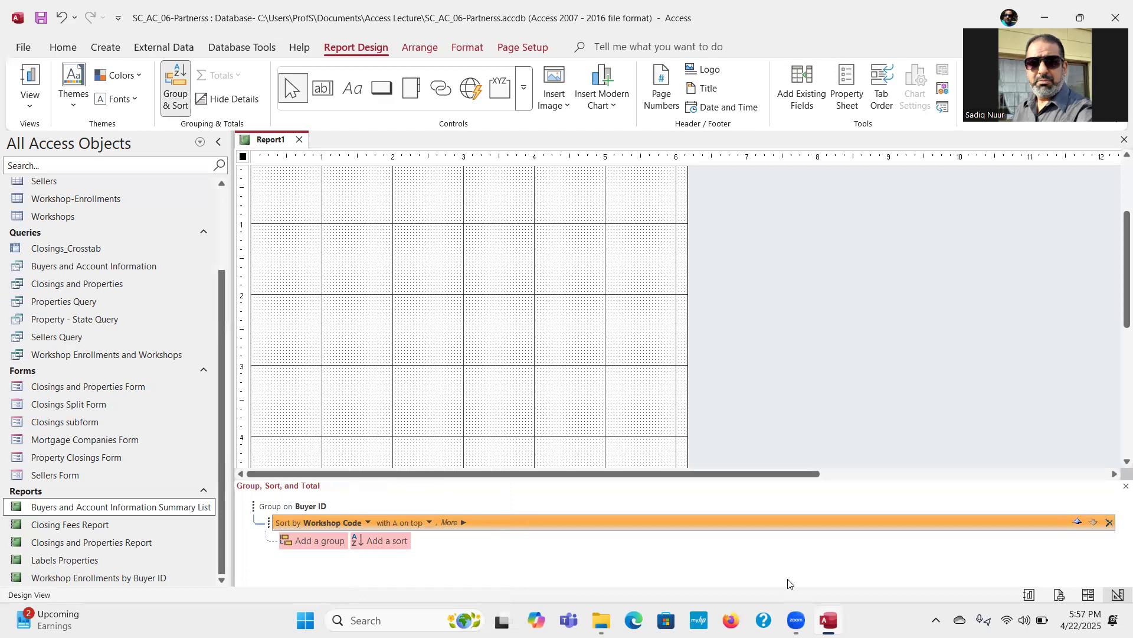
click(1125, 486)
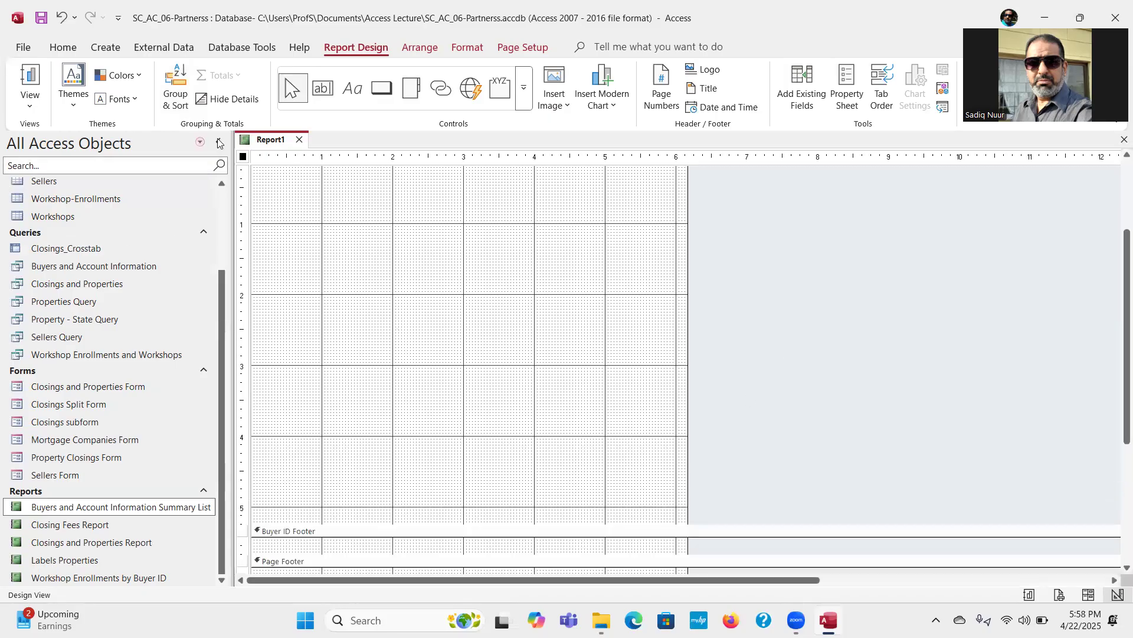
Step: Save the new report as Discount Report
click(41, 24)
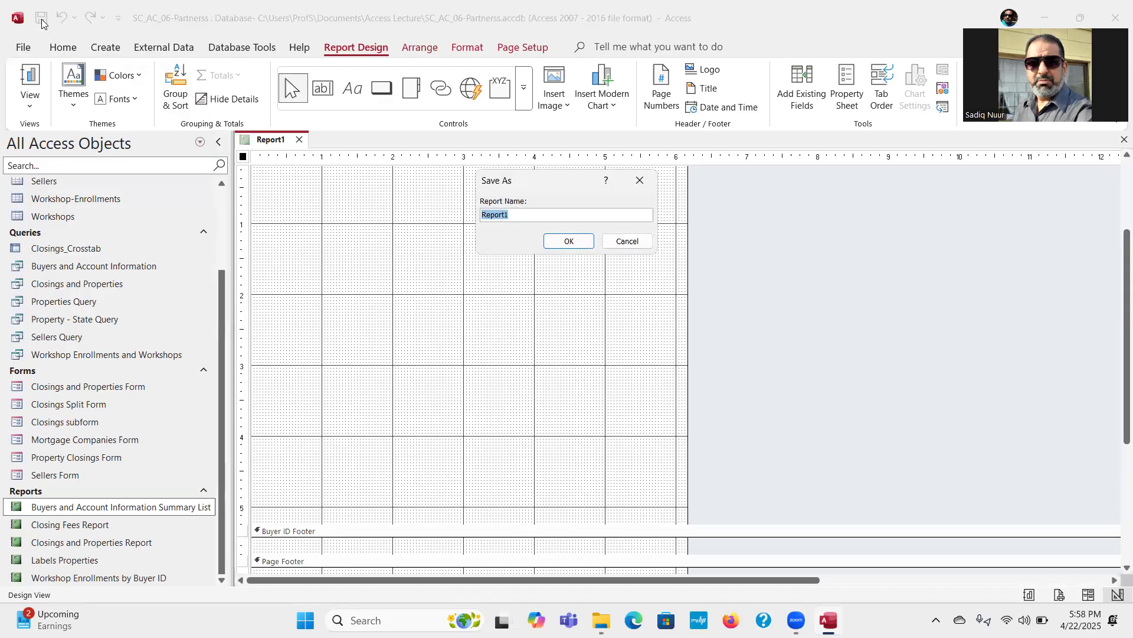
text(Discount Report)
click(567, 241)
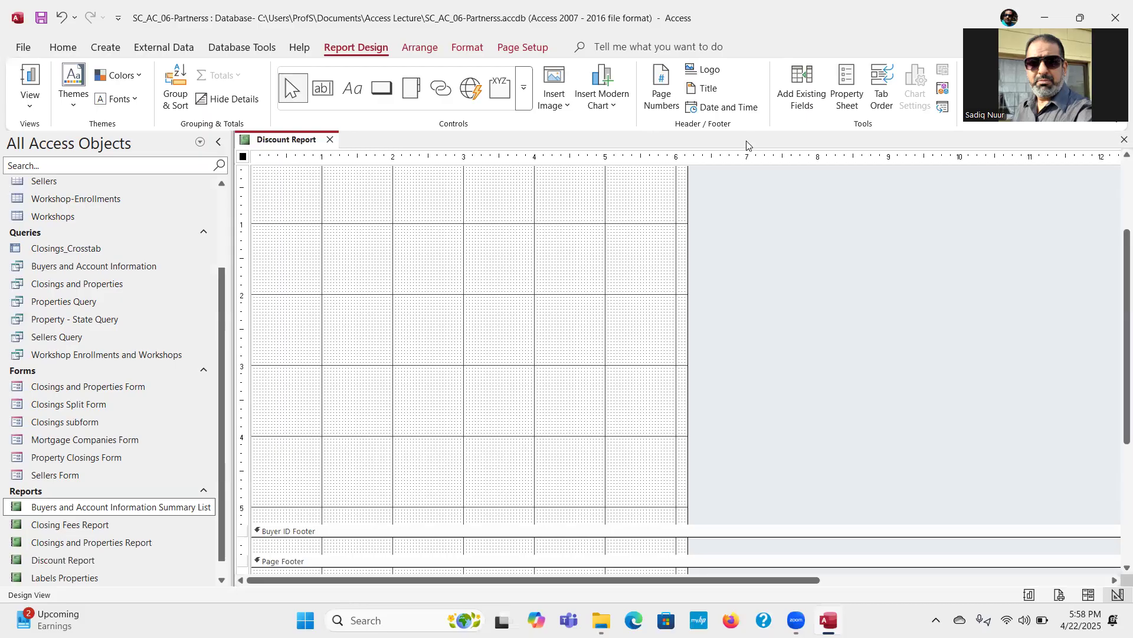
Step: Place the Buyer ID field from the available fields in the Buyer ID Header, about 1.2 inches from the report's left edge
click(806, 98)
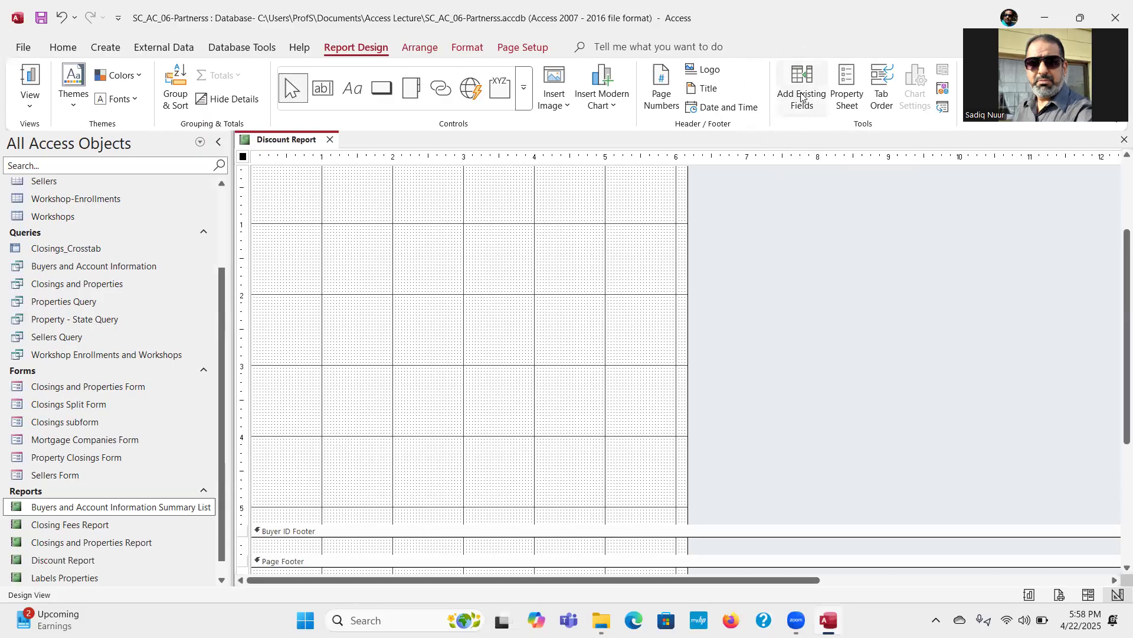
click(366, 53)
click(799, 87)
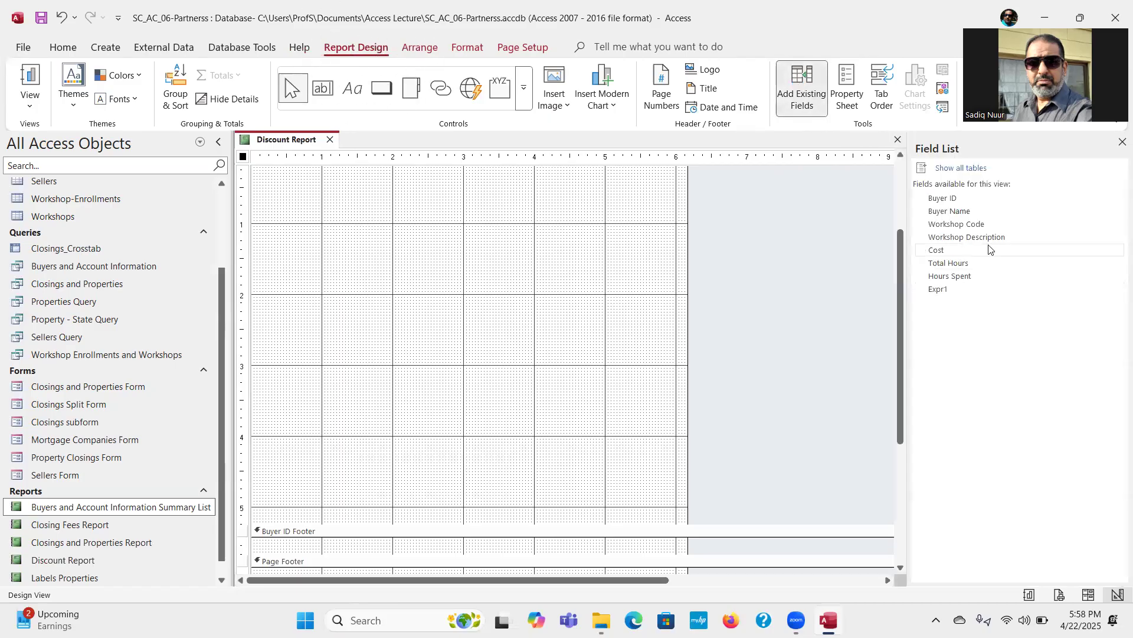
drag(899, 362, 905, 273)
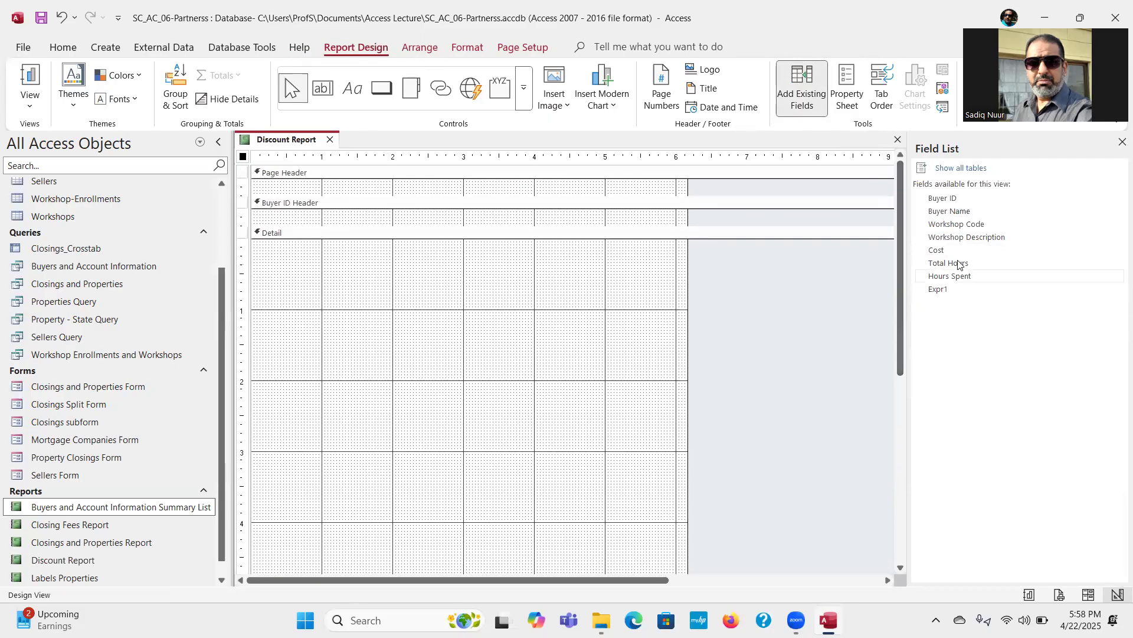
drag(953, 200, 337, 215)
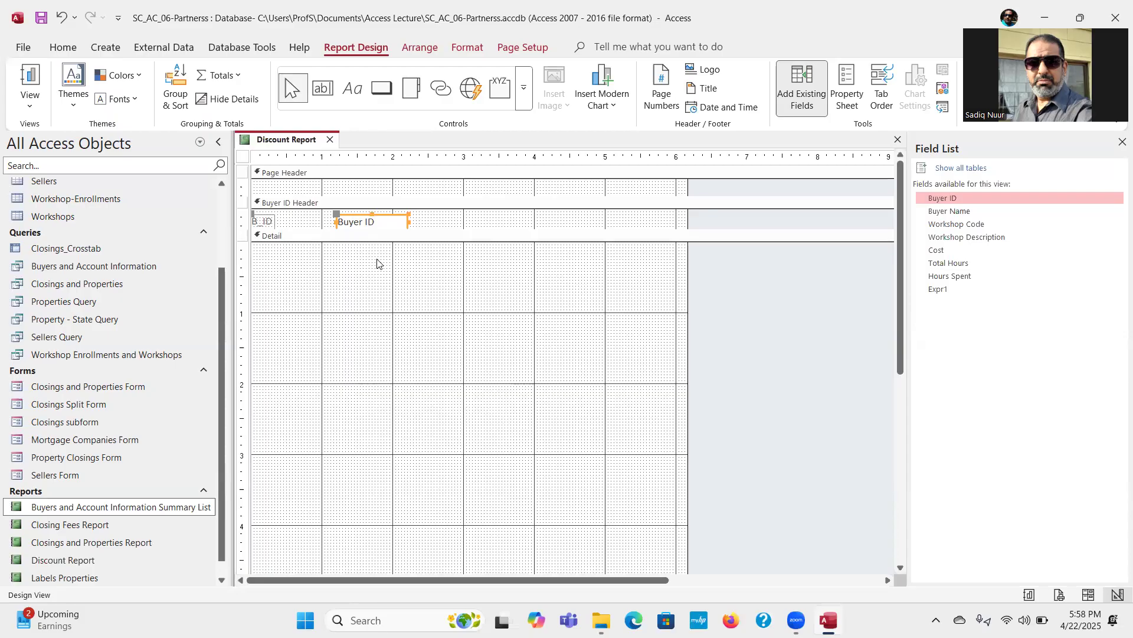
Step: Move the Buyer ID field's attached label out of the Buyer ID Header into the Page Header
click(264, 223)
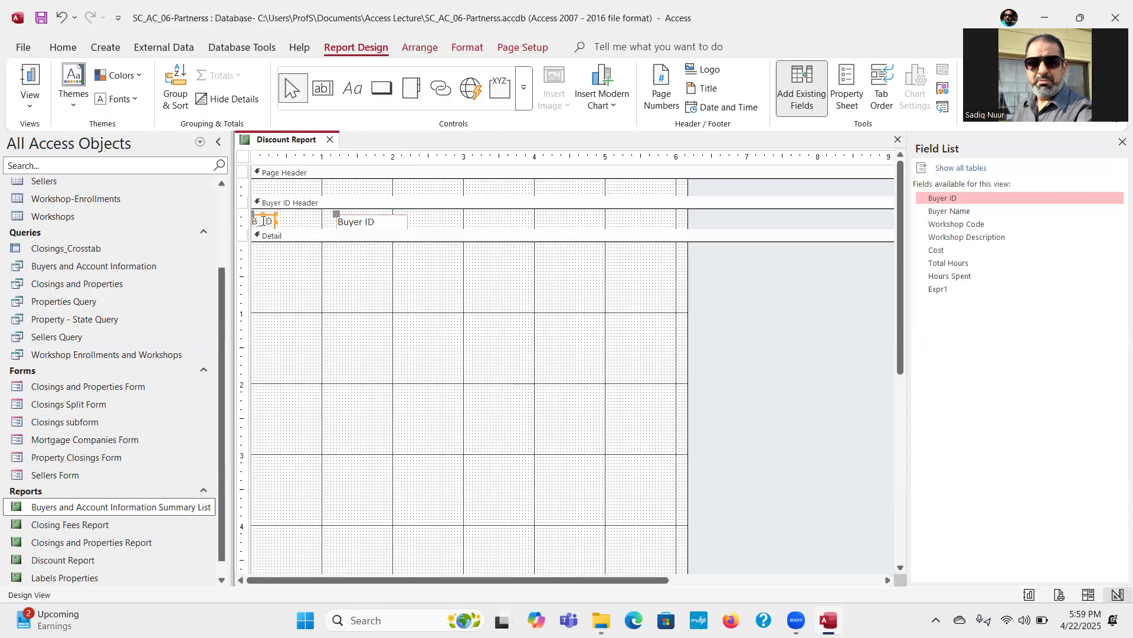
click(61, 50)
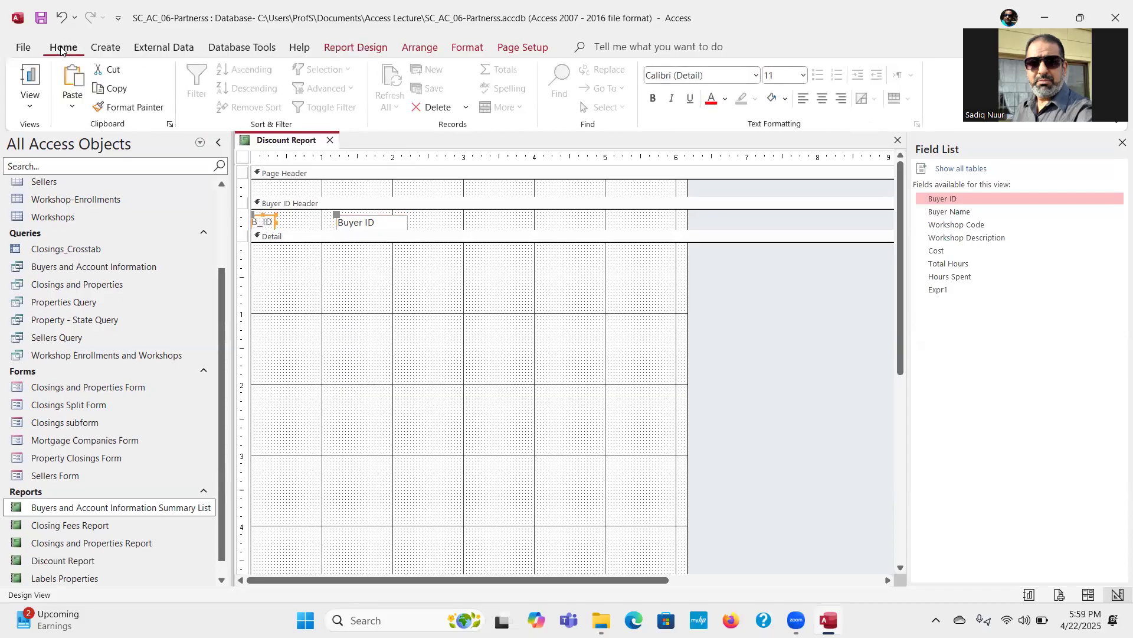
click(113, 69)
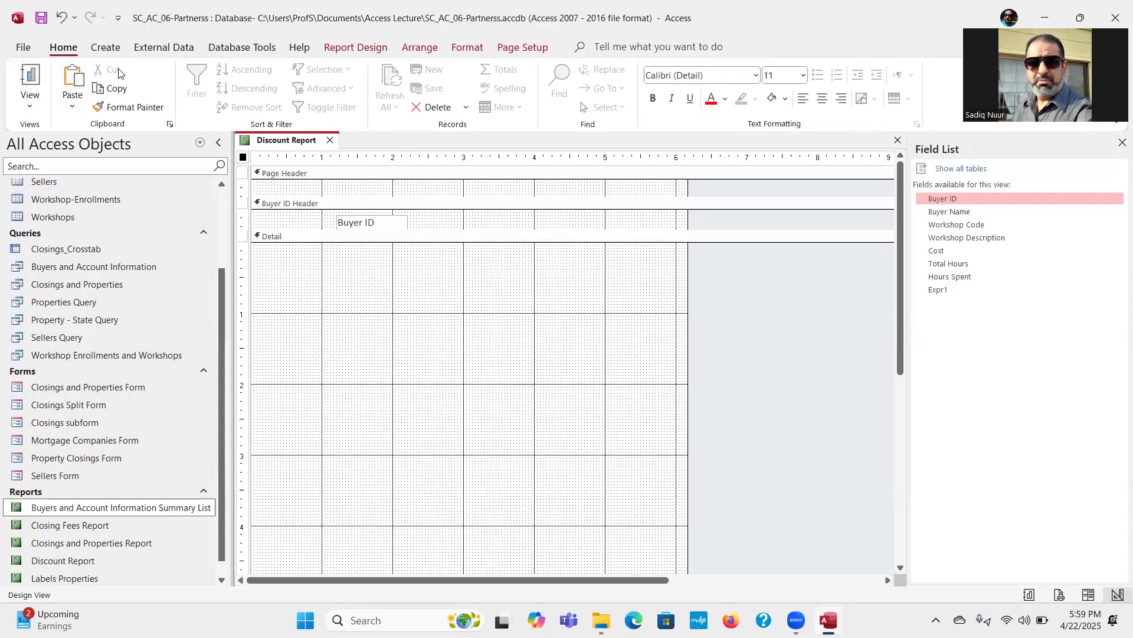
click(285, 174)
click(79, 81)
Step: Change the Page Header label's text to Buyer ID Number
click(258, 185)
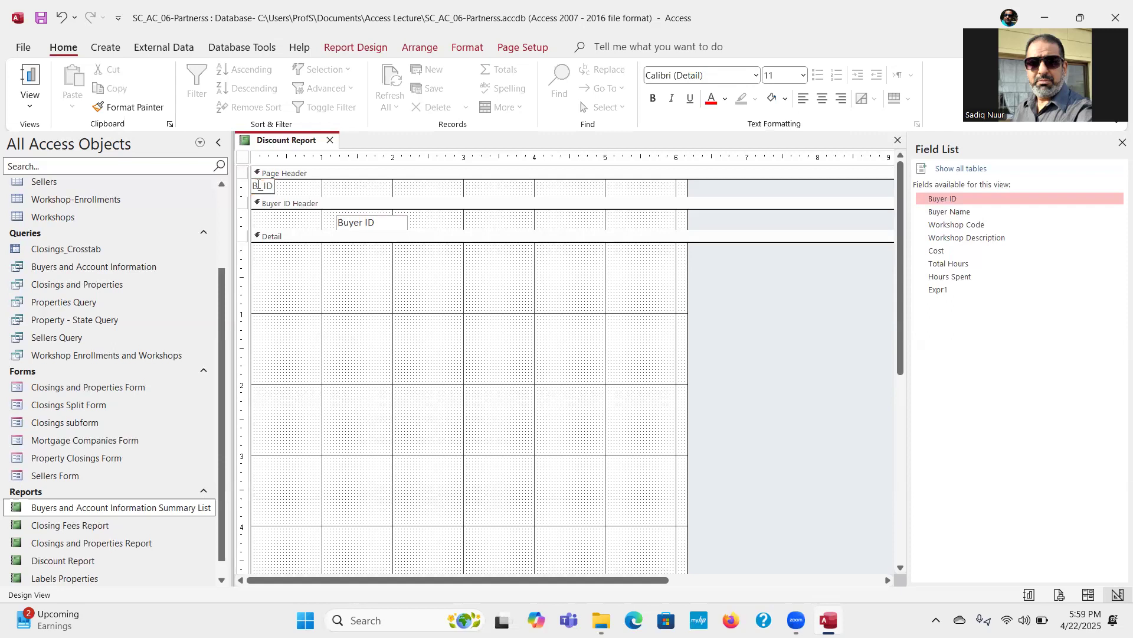
text(uyer)
key(Delete)
text(N)
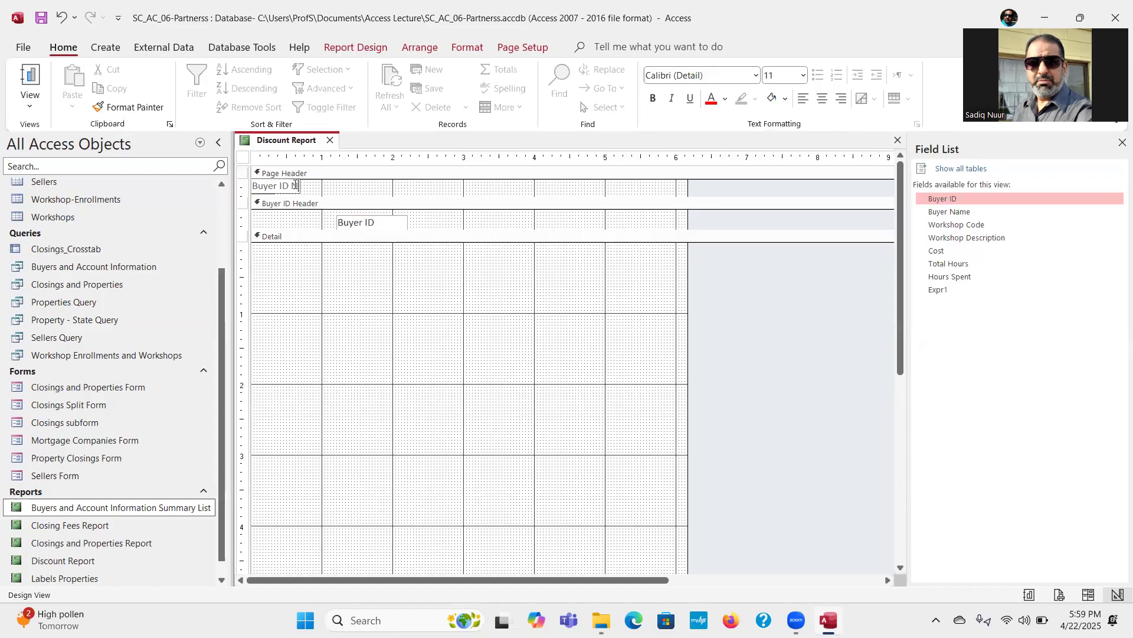
text(umber)
key(Return)
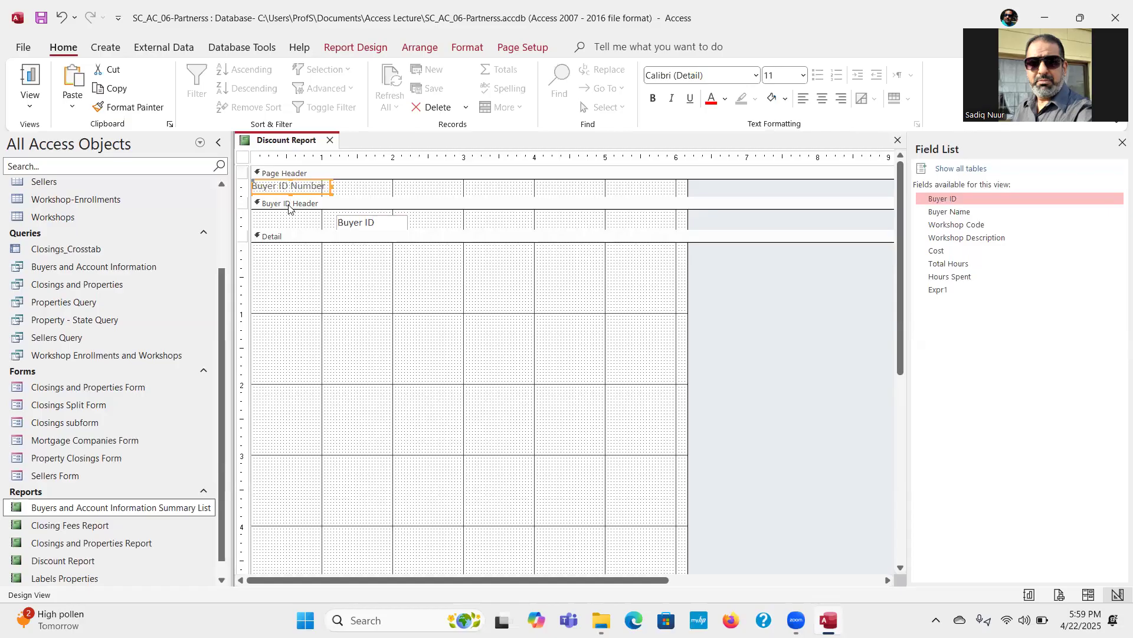
Step: Split the Page Header label onto two lines, with Buyer ID above Number
click(287, 185)
click(373, 204)
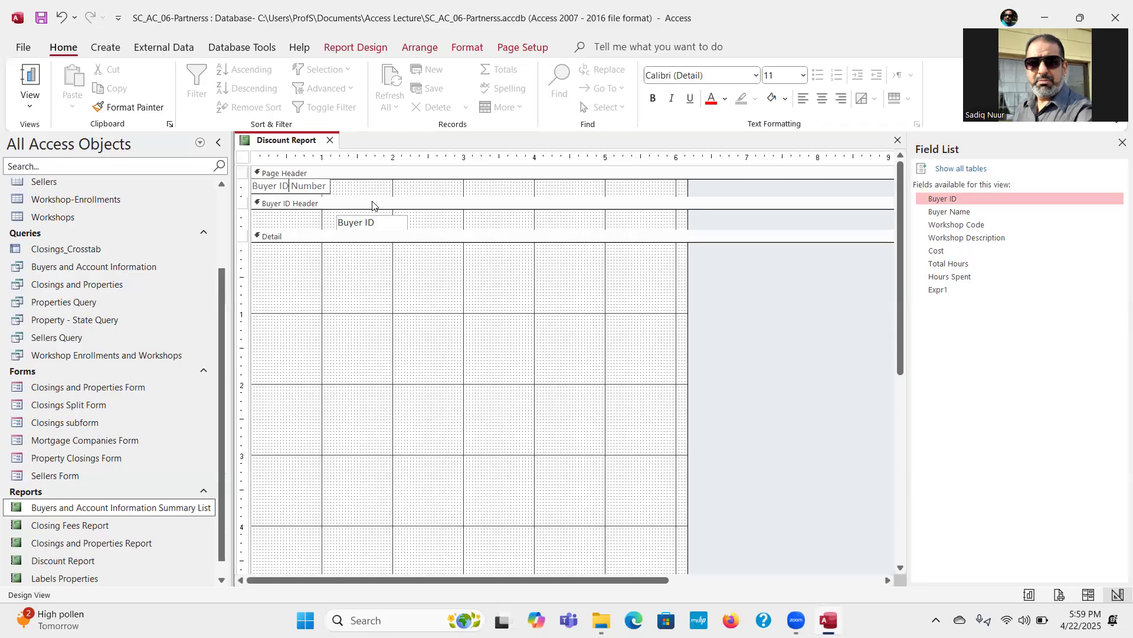
key(ctrl+Return)
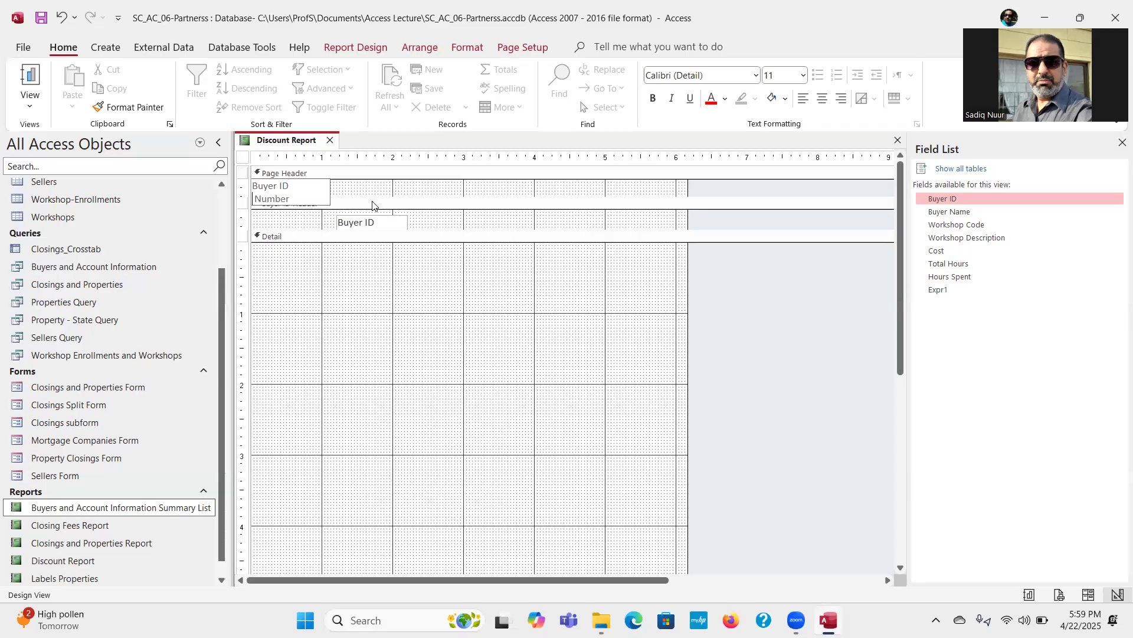
Step: Move the Buyer ID field to the left edge of the Buyer ID Header and narrow it to about 0.85 inches
key(Delete)
click(383, 187)
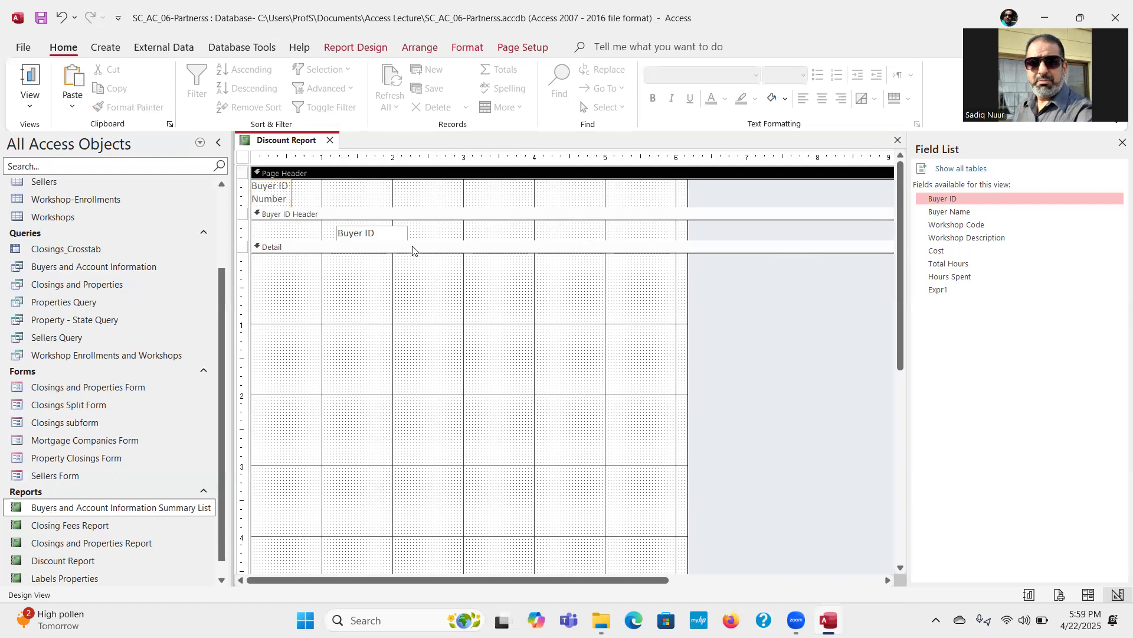
click(366, 235)
drag(365, 235, 277, 222)
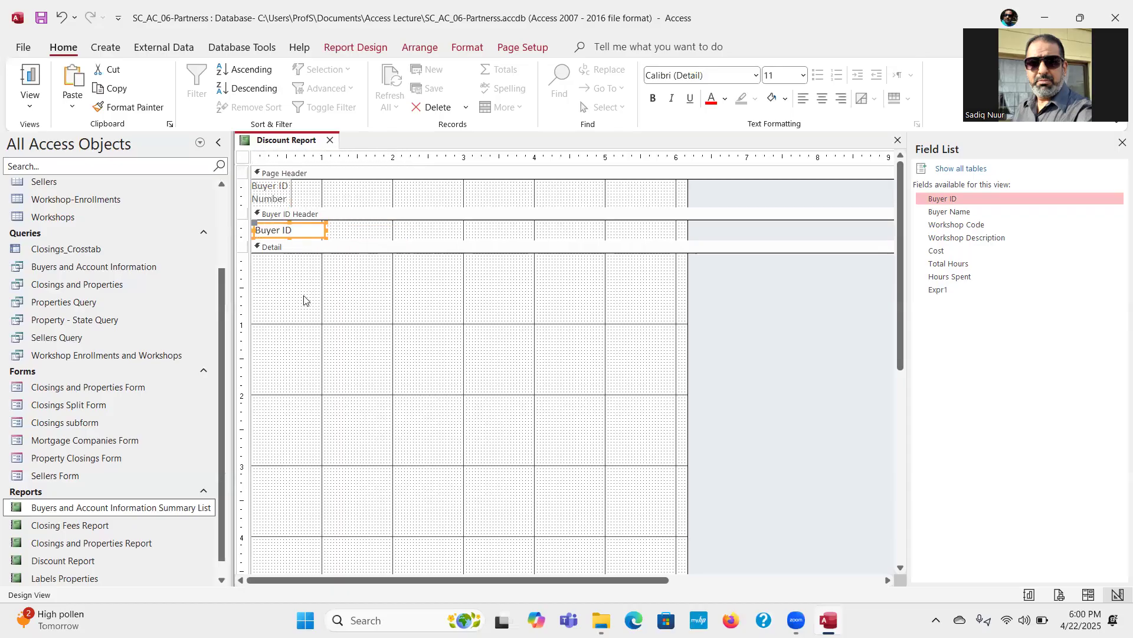
drag(324, 229, 315, 230)
Step: Add the Buyer Name, Workshop Code, Workshop Description and Cost fields together to the Detail section, text boxes about 2.8 inches from the left edge
click(965, 215)
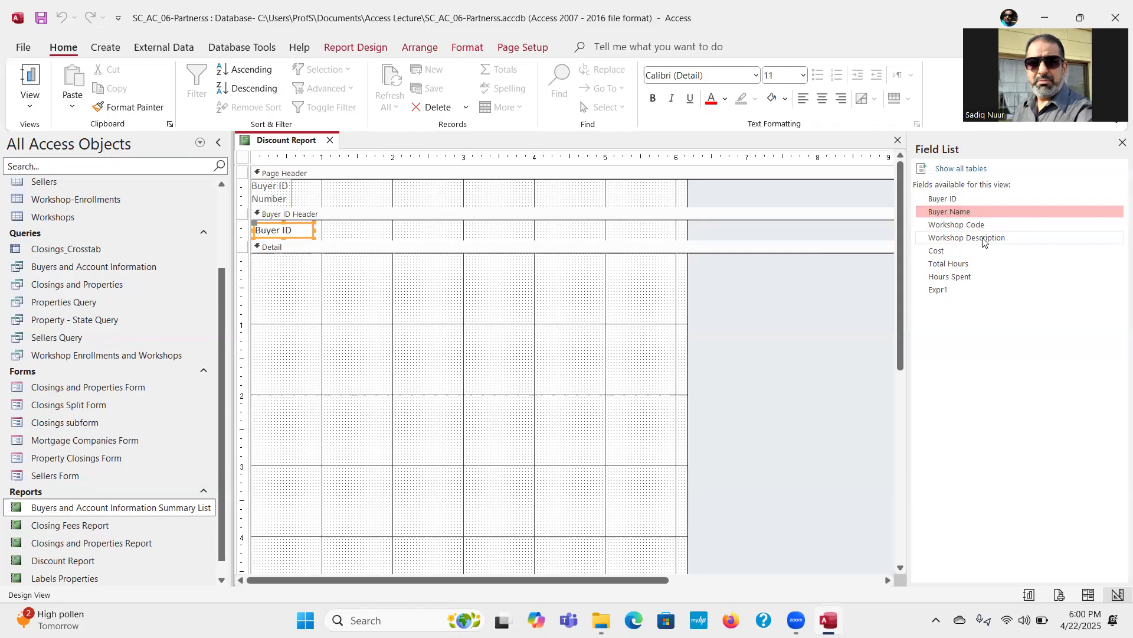
shift+click(961, 252)
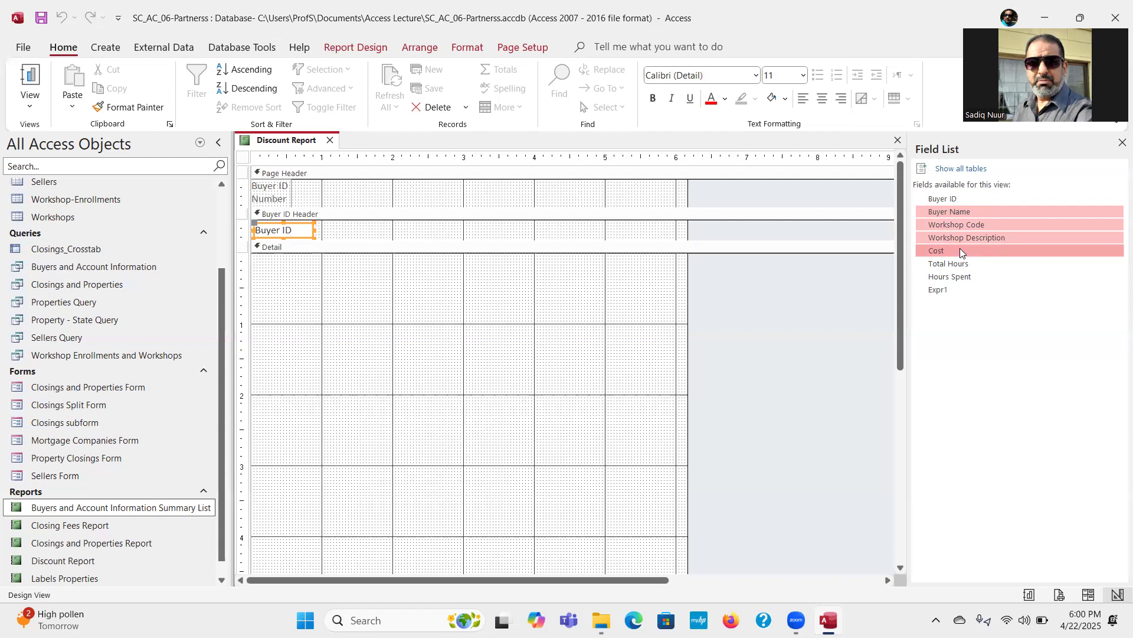
drag(947, 212, 450, 288)
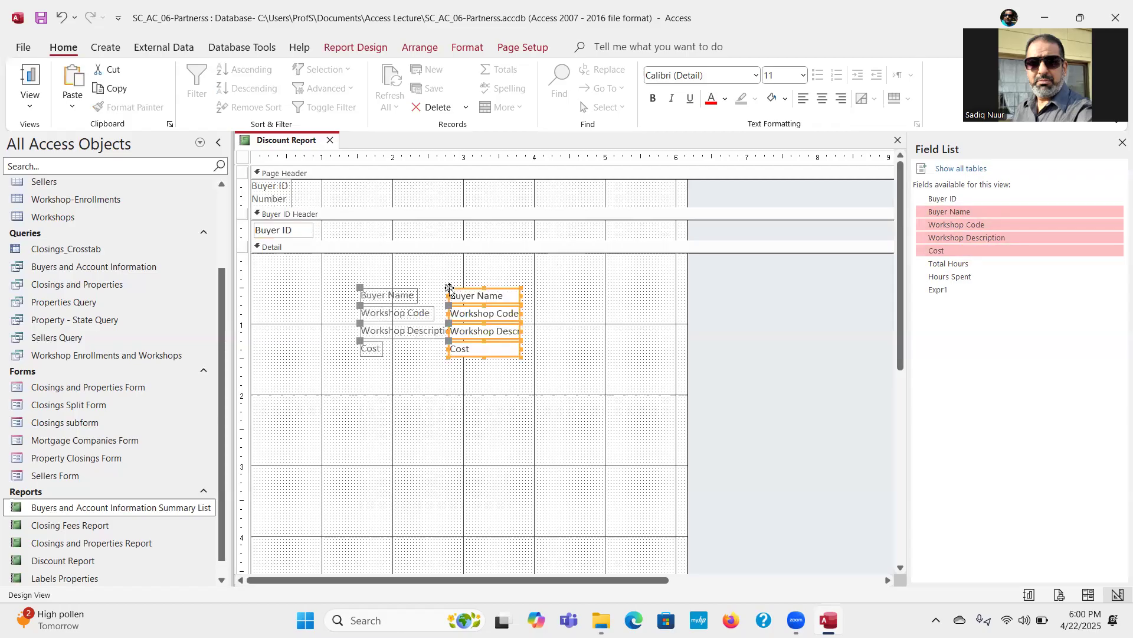
click(411, 447)
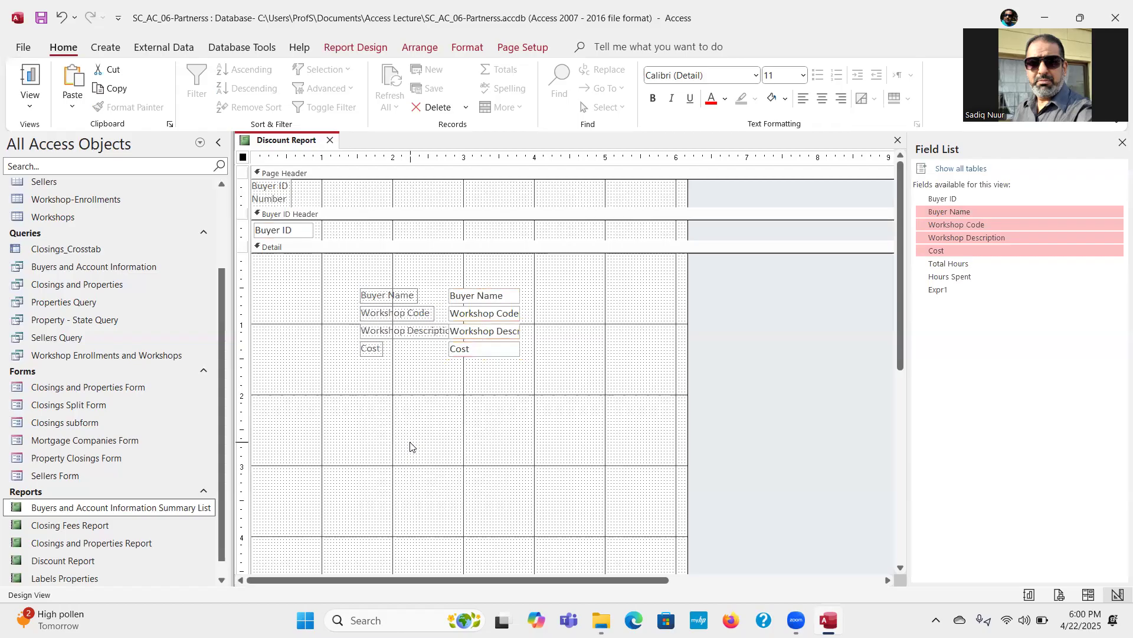
Step: Move the Buyer Name label from the Detail section into the Page Header, about 1 inch from the report's left edge
click(408, 296)
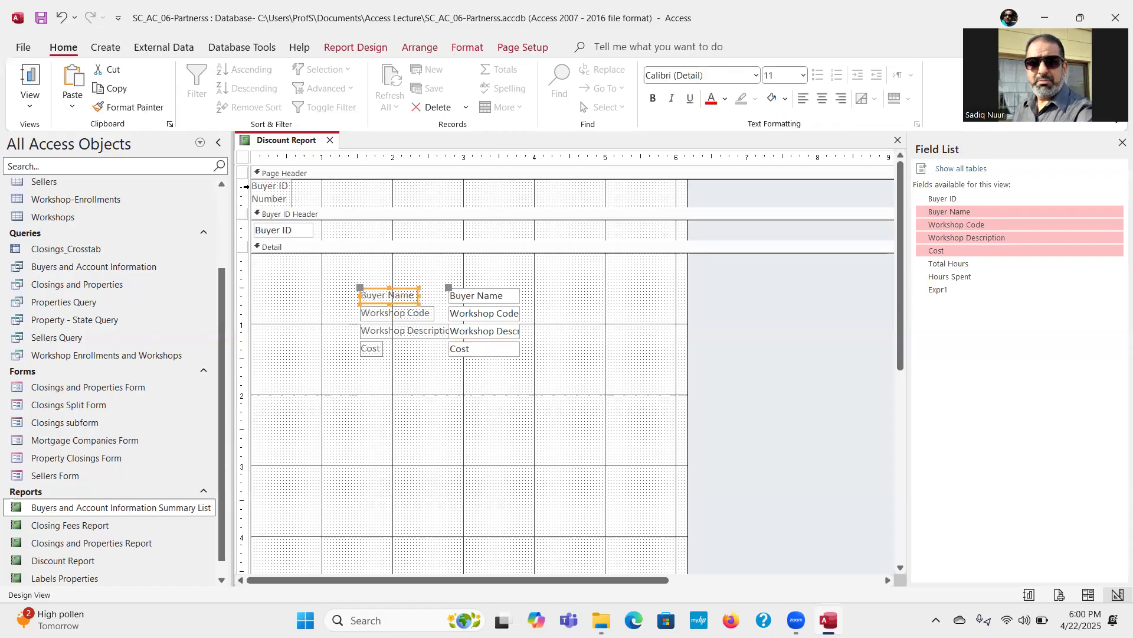
click(112, 70)
click(338, 173)
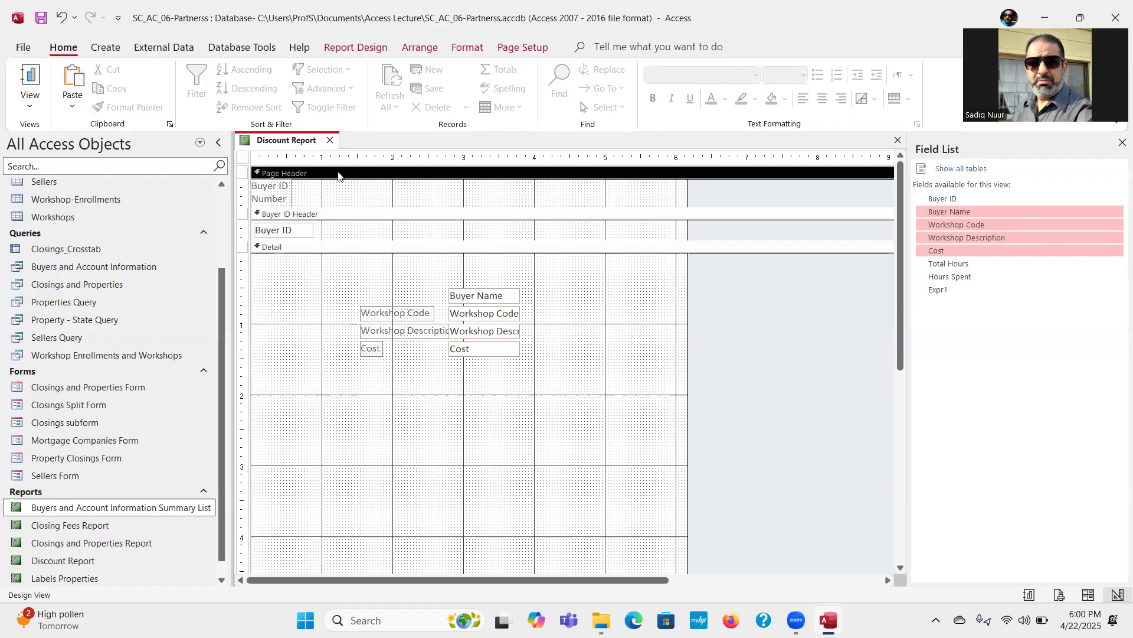
click(73, 76)
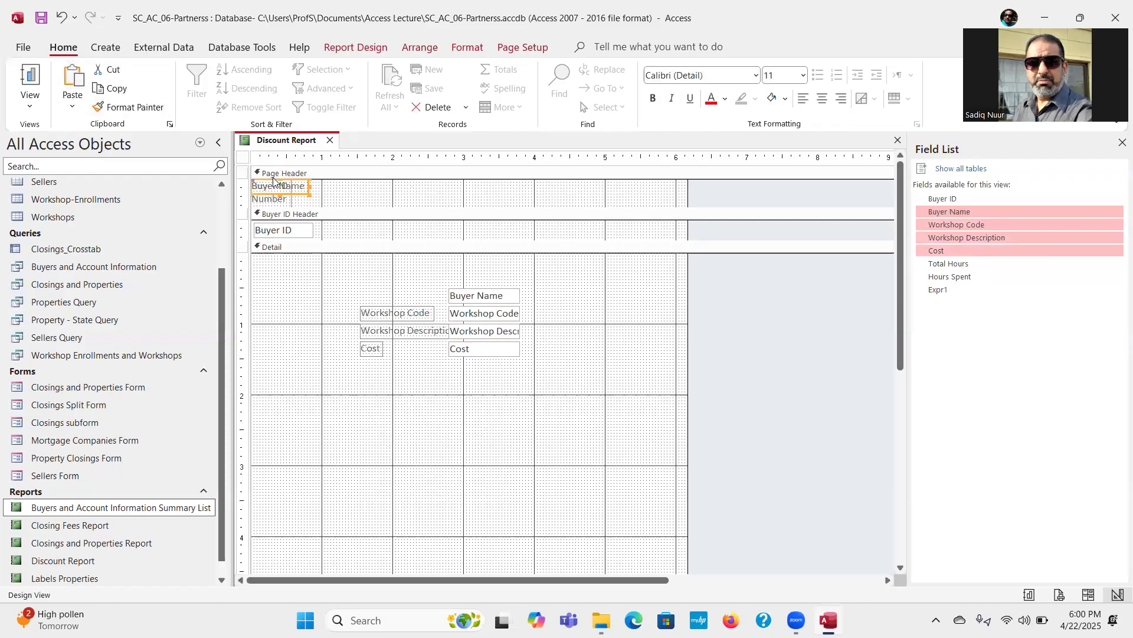
drag(274, 180, 347, 180)
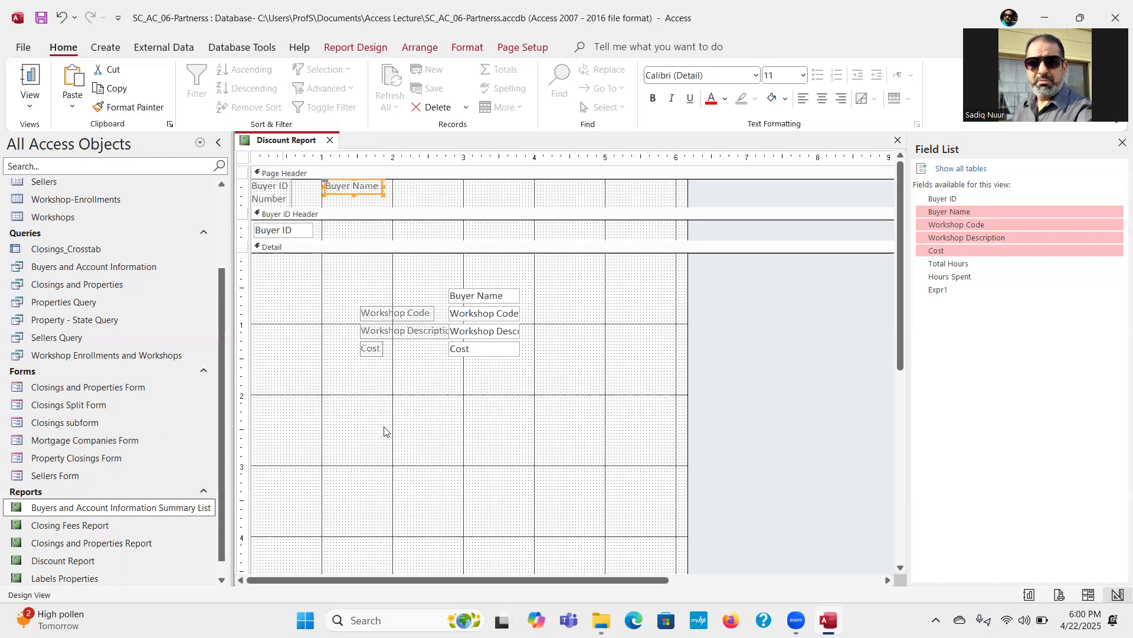
Step: Move the Buyer Name field from the Detail section into the Buyer ID Header, directly beneath its Page Header label
click(471, 293)
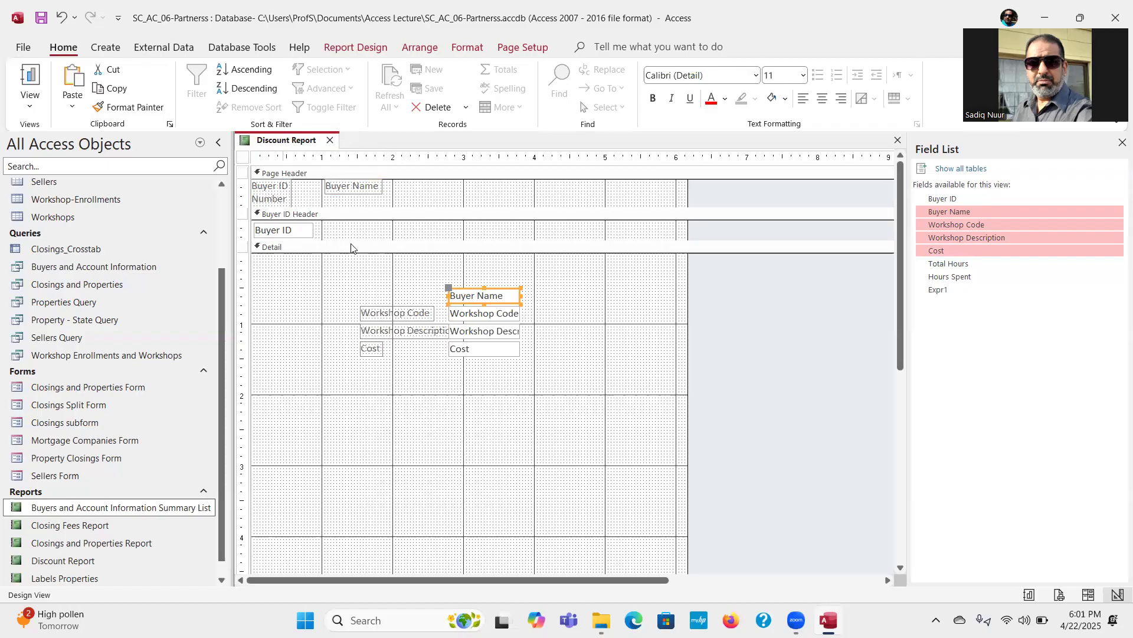
click(109, 70)
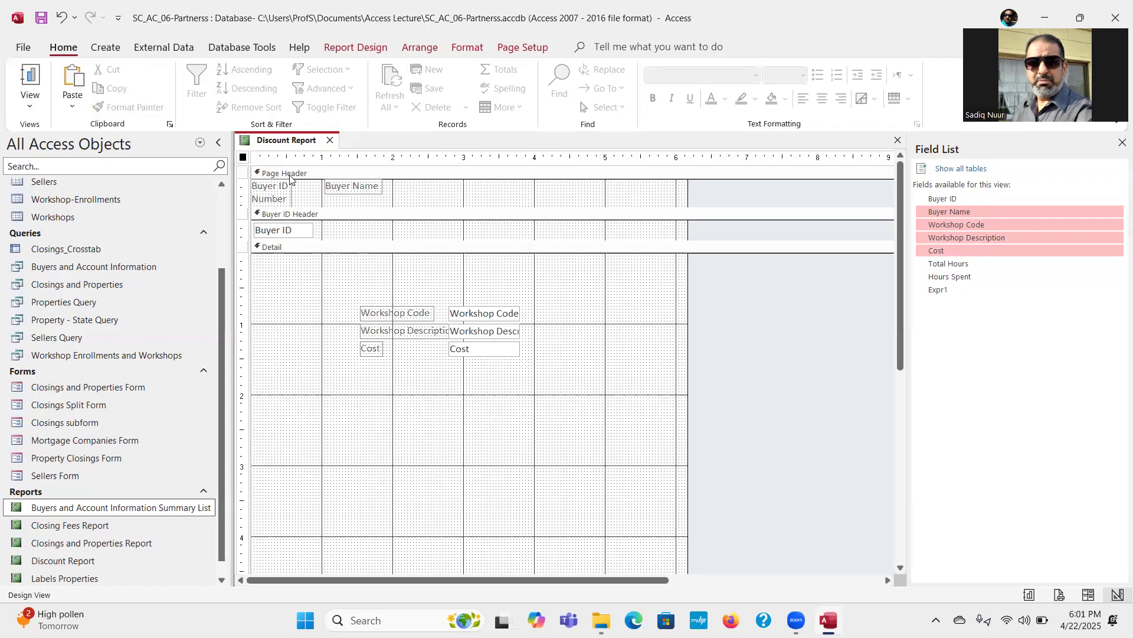
click(341, 217)
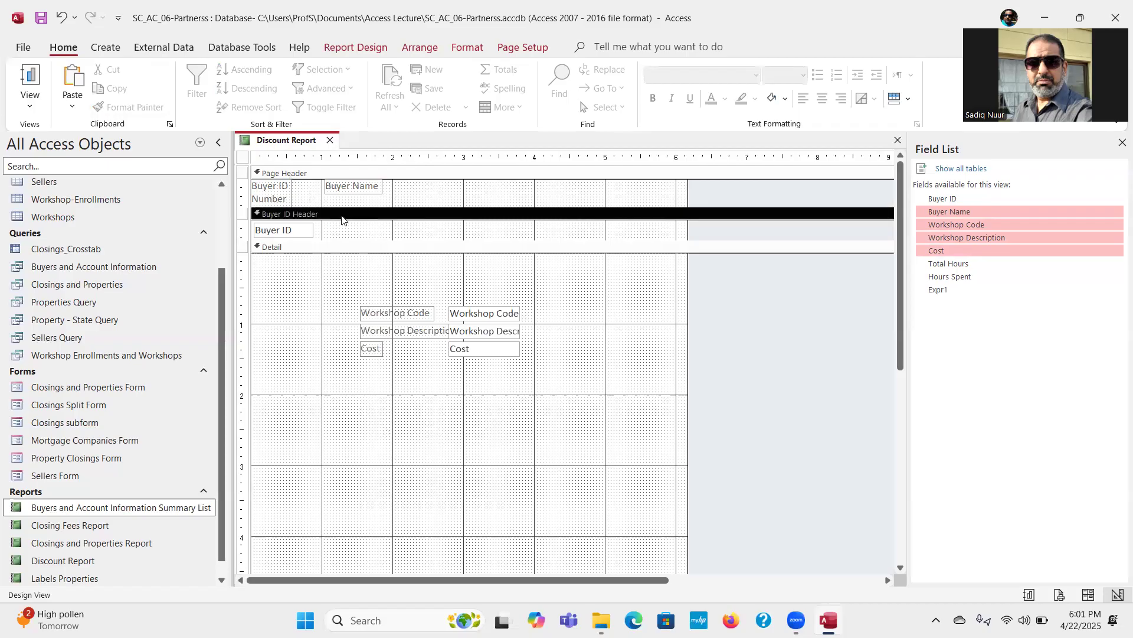
click(74, 75)
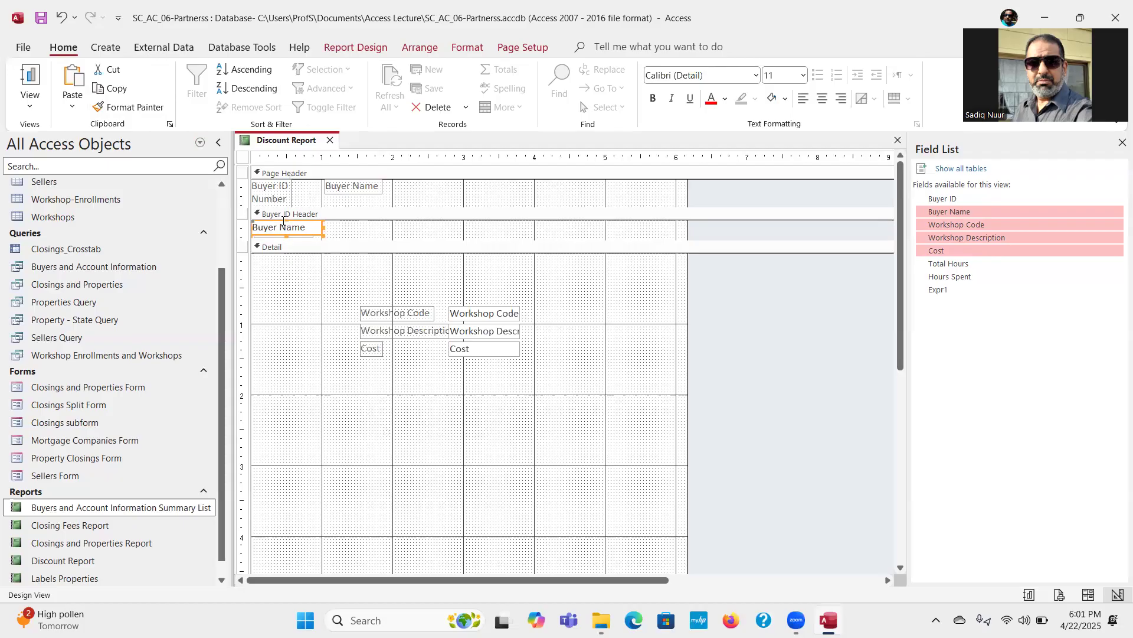
drag(283, 222, 356, 224)
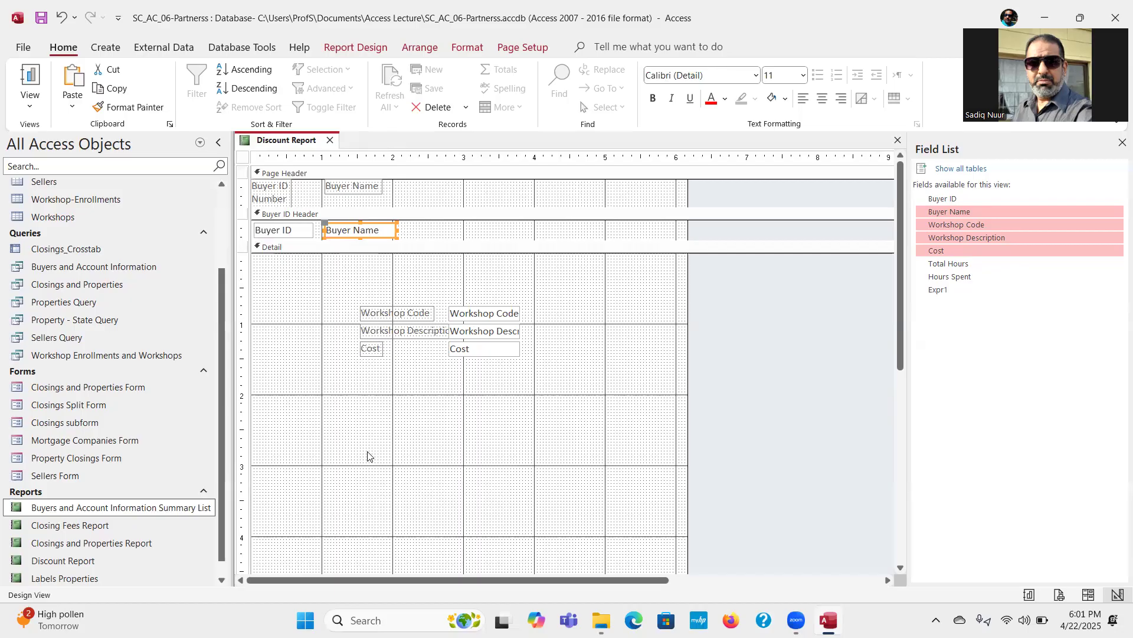
Step: Move the Workshop Code label from the Detail section into the Page Header, about 2.2 inches from the report's left edge
click(499, 312)
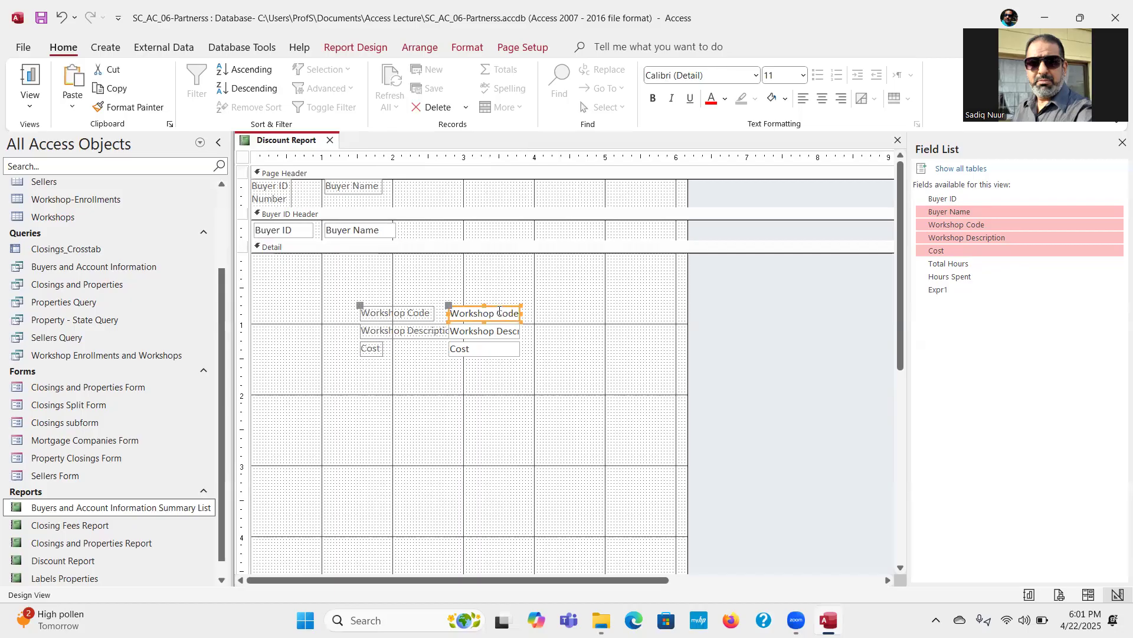
click(410, 314)
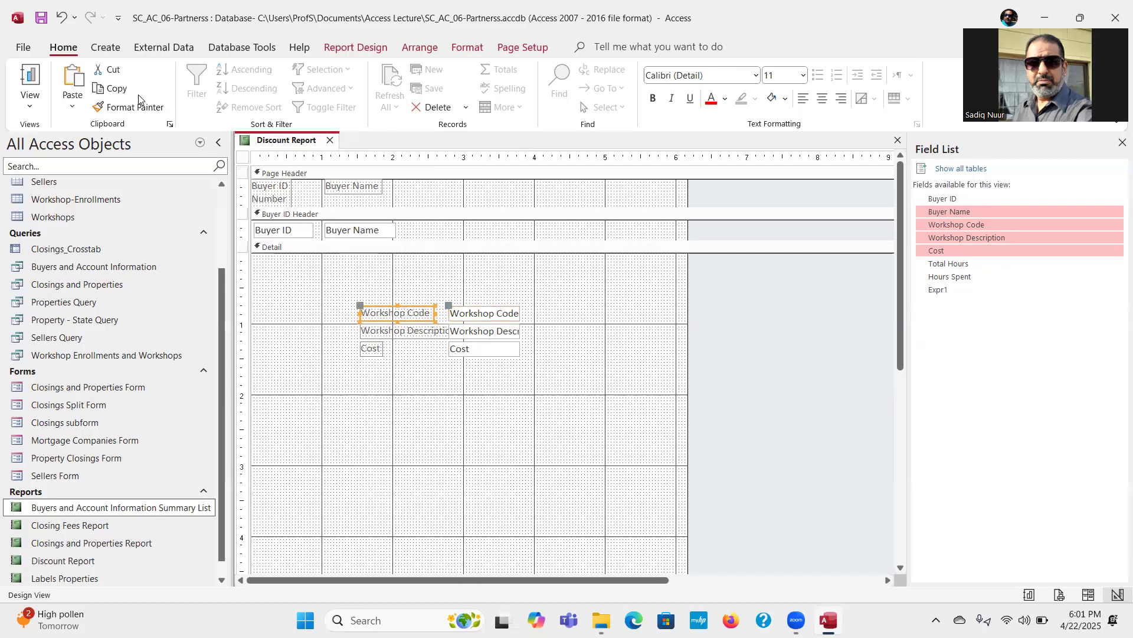
click(111, 70)
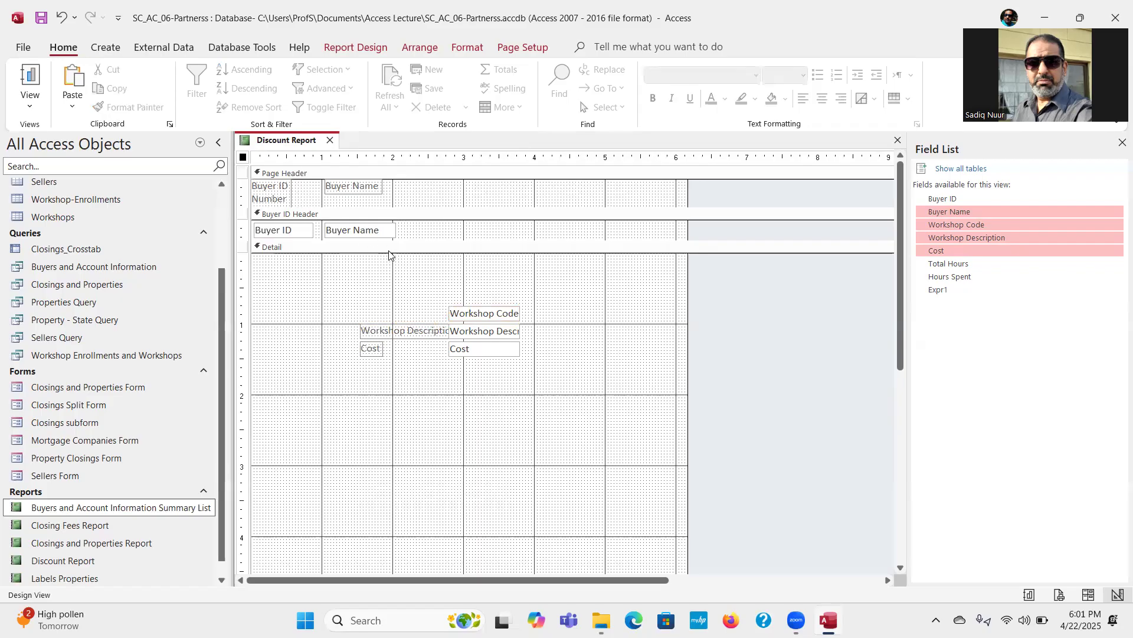
click(460, 175)
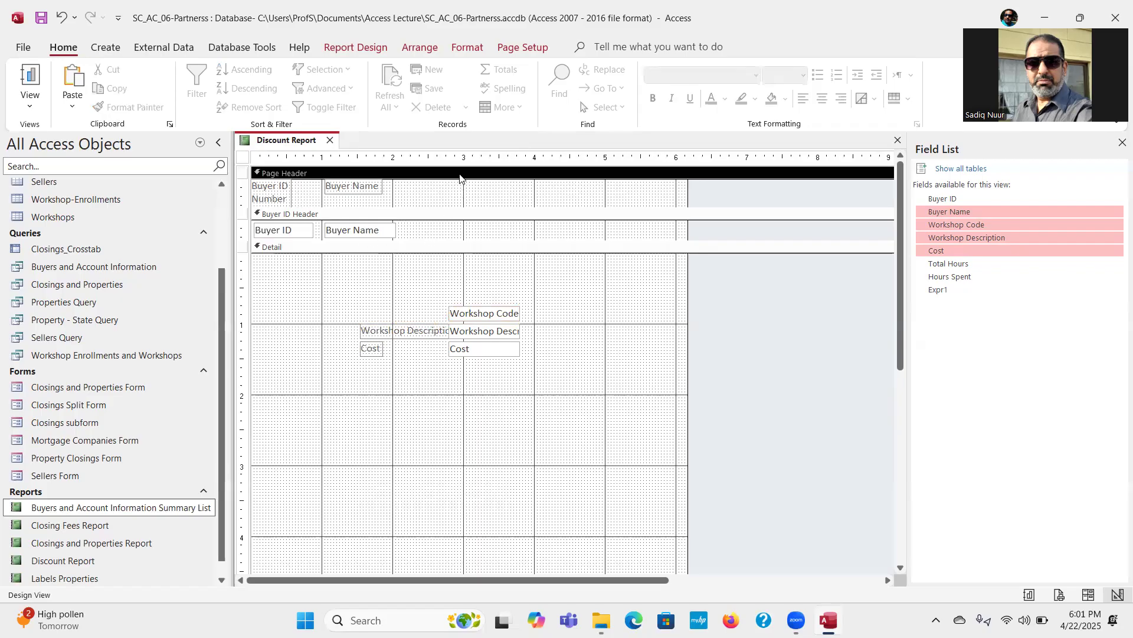
click(76, 78)
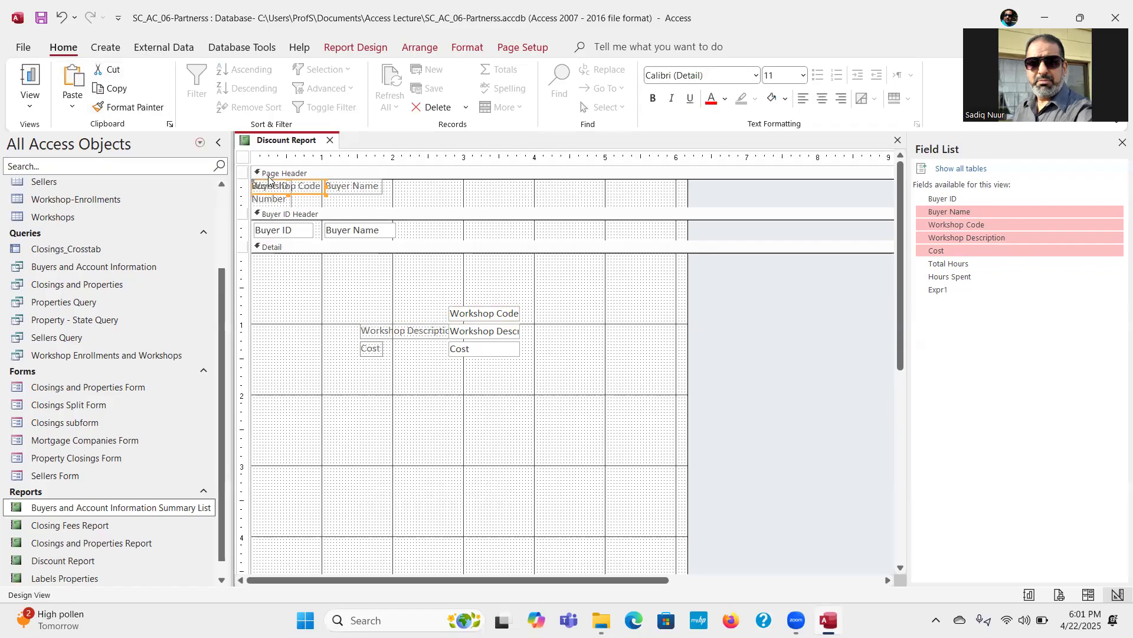
drag(269, 181, 430, 184)
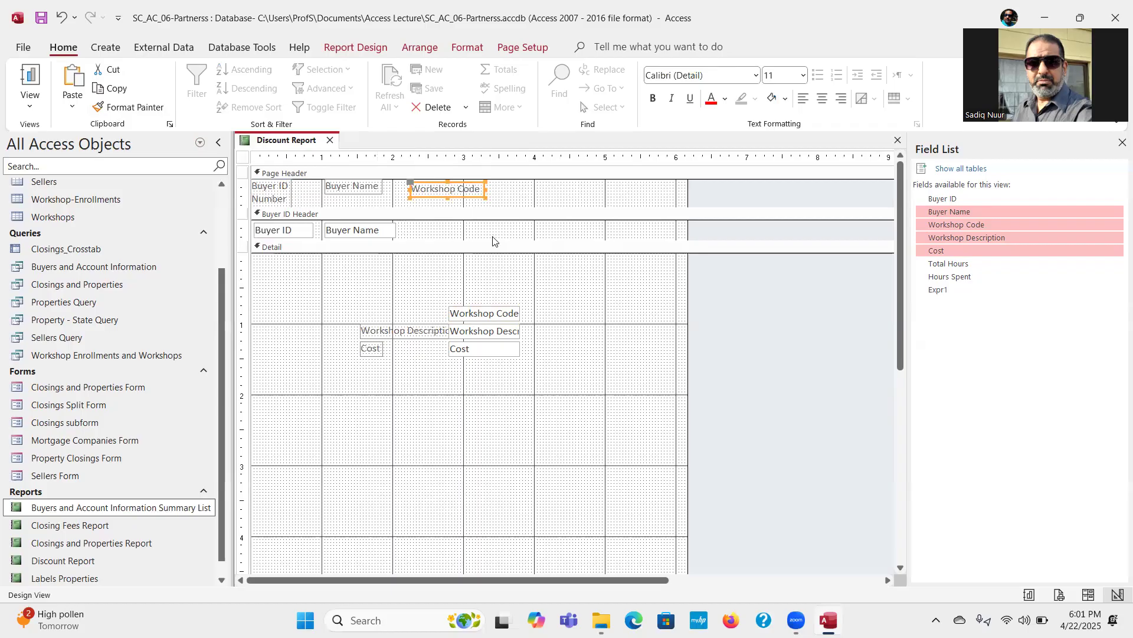
Step: Nudge the Workshop Code label up in the Page Header so it lines up with the Buyer Name label
click(531, 293)
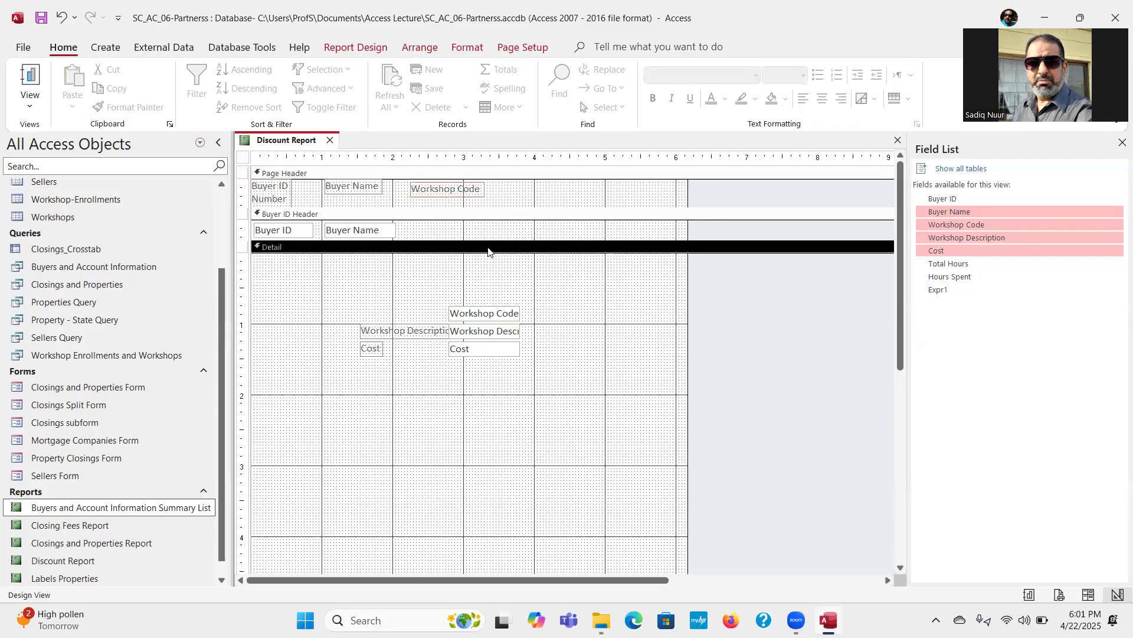
click(446, 192)
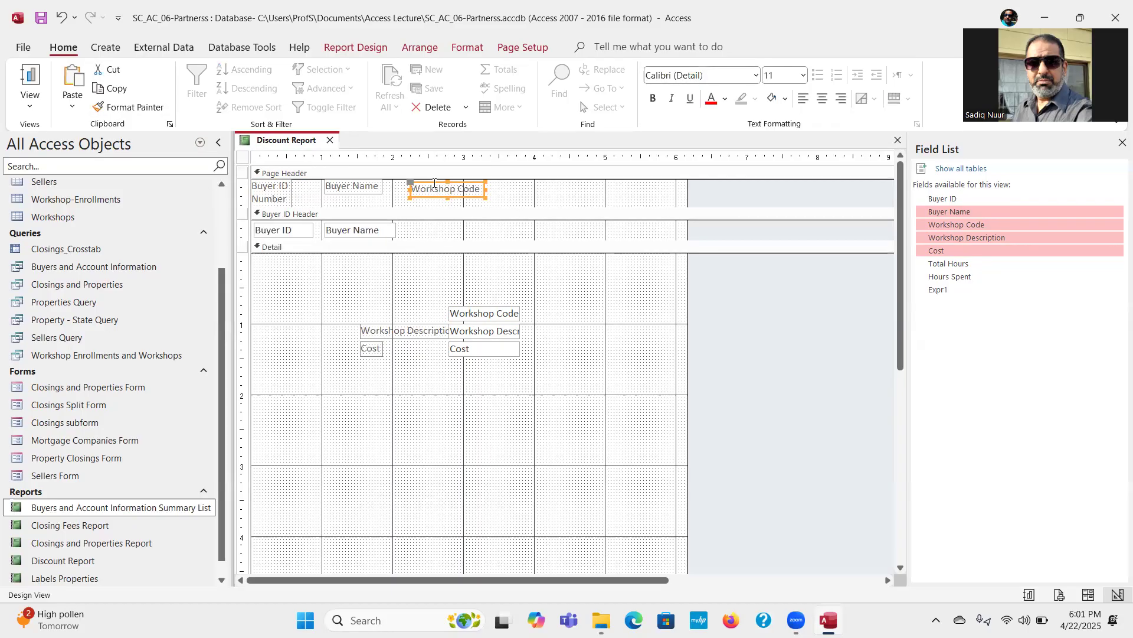
click(433, 182)
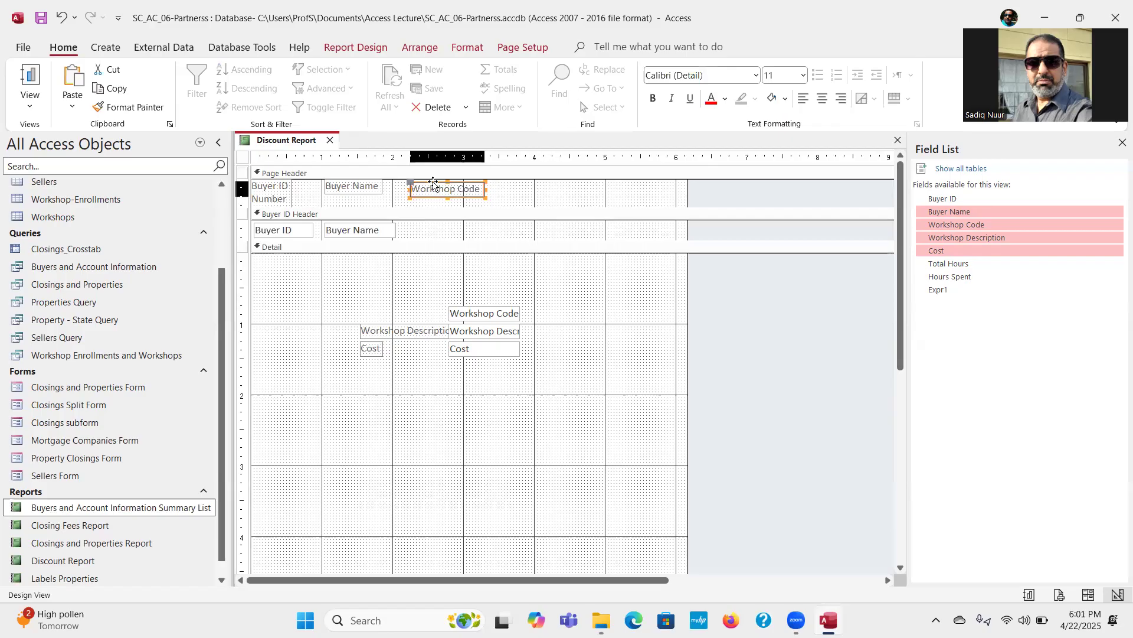
drag(433, 181, 432, 179)
click(513, 203)
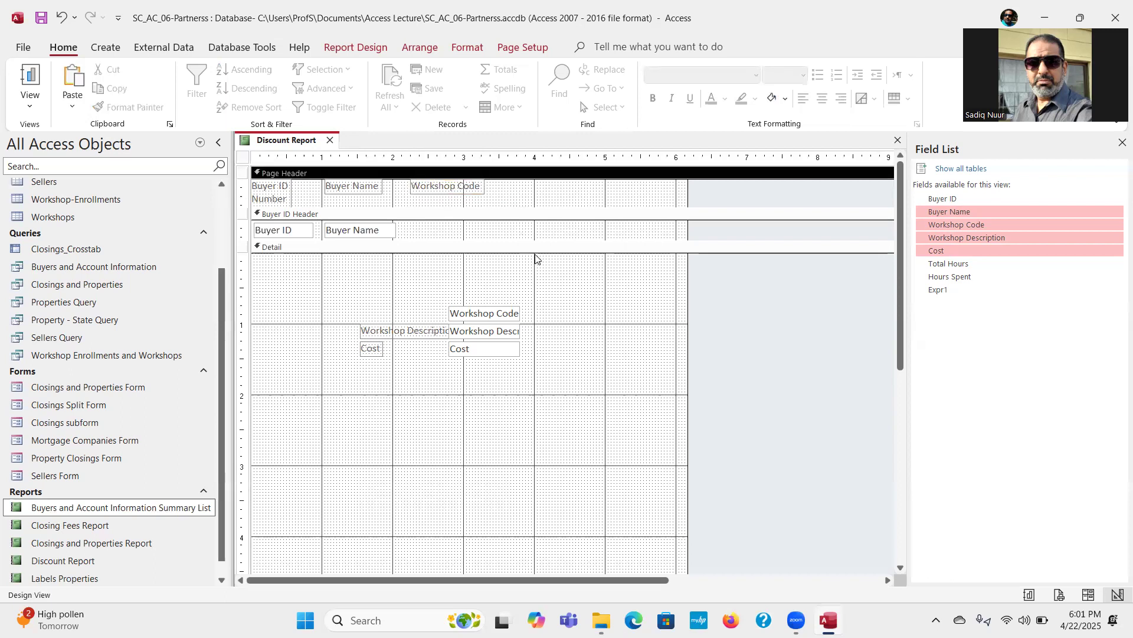
Step: Move the Workshop Code field to the top of the Detail section, beneath its label, about 2.2 inches from the left edge
click(478, 314)
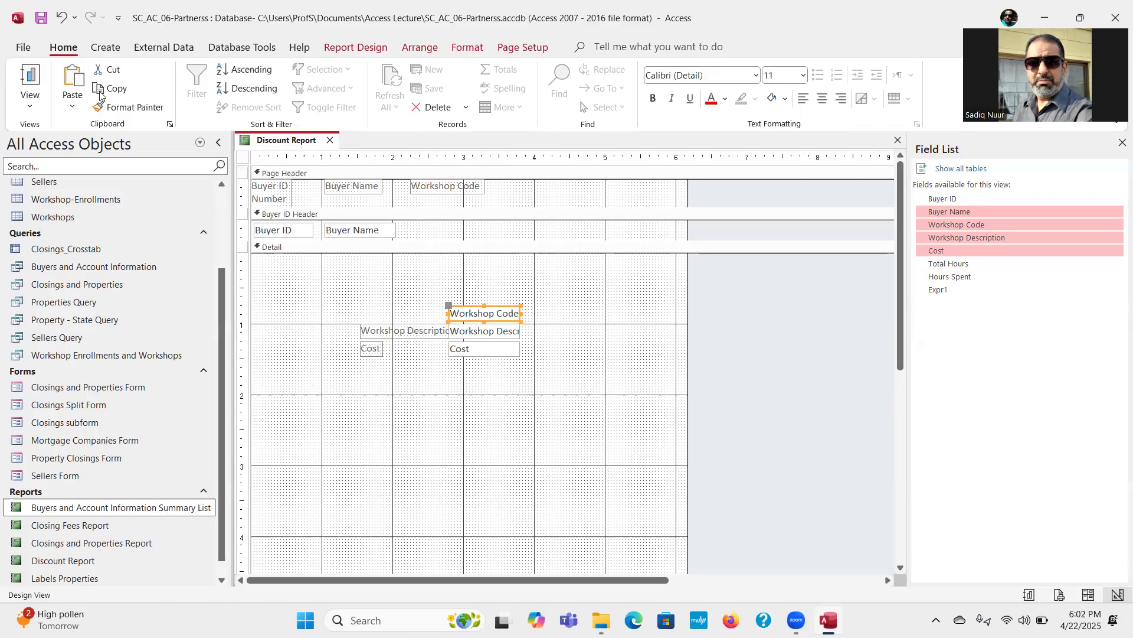
click(115, 70)
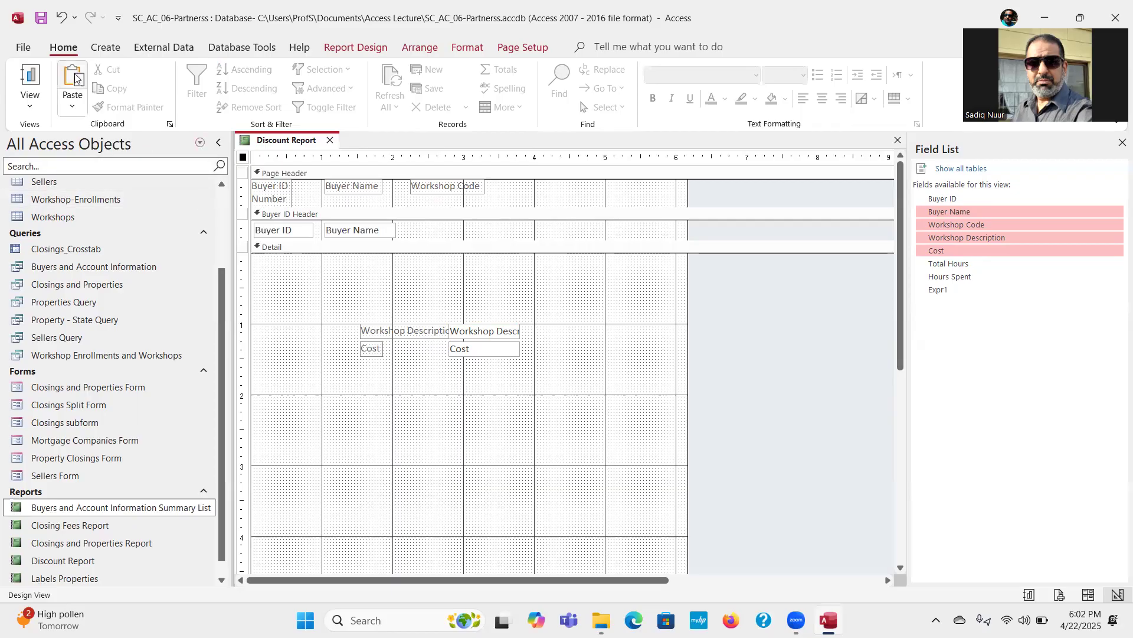
key(ctrl+z)
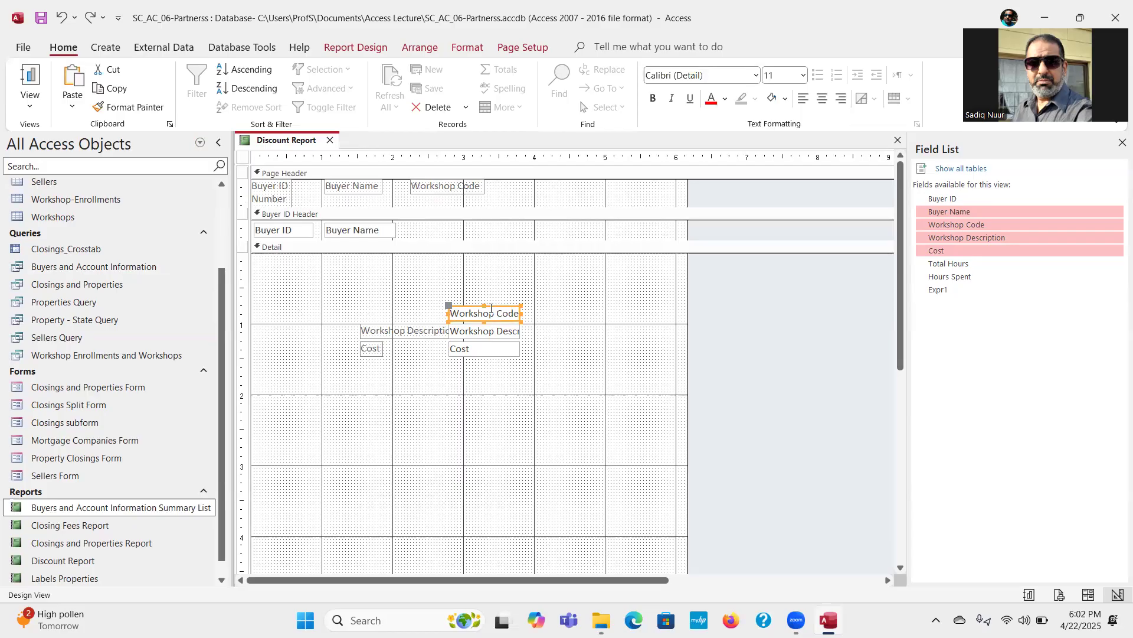
drag(489, 310, 447, 258)
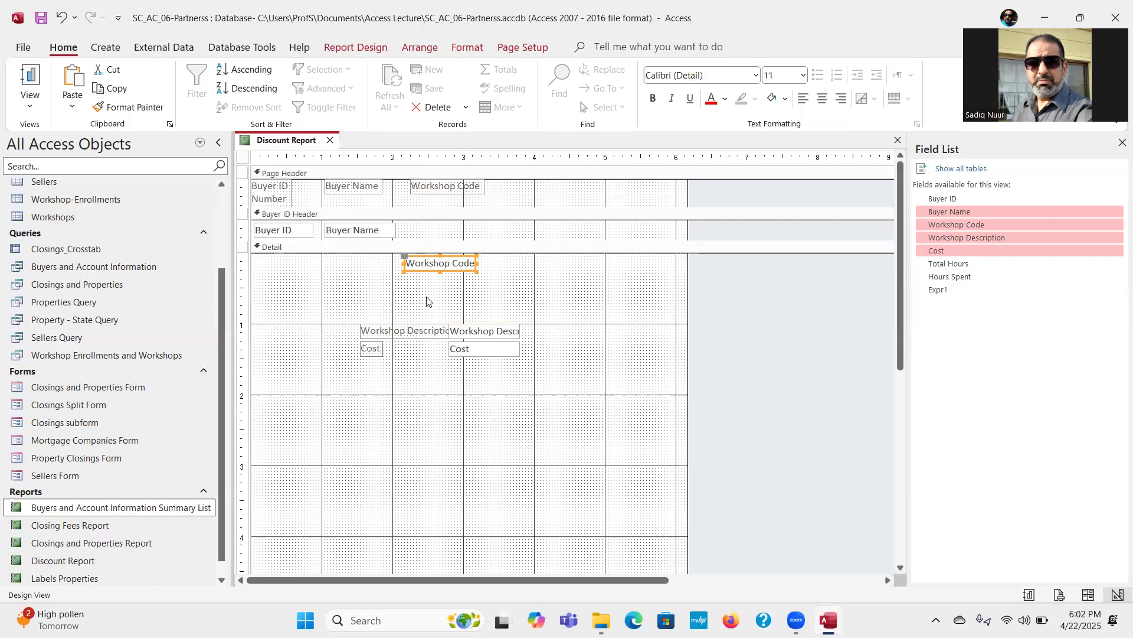
Step: Move the Workshop Description label from the Detail section into the Page Header, about 3.6 inches from the report's left edge
click(413, 333)
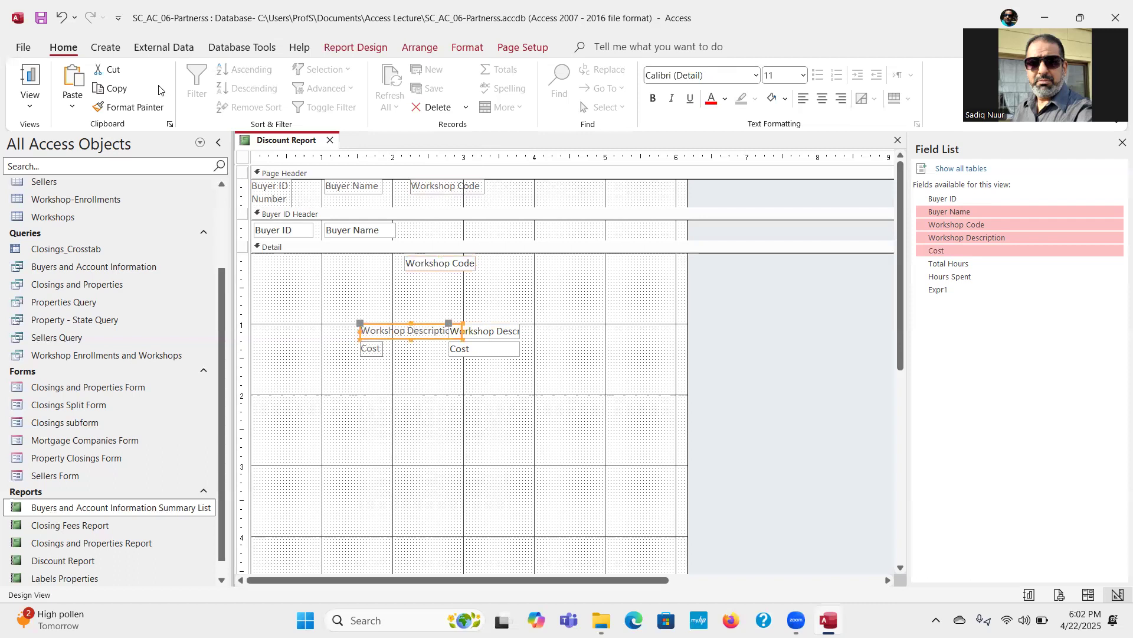
click(113, 70)
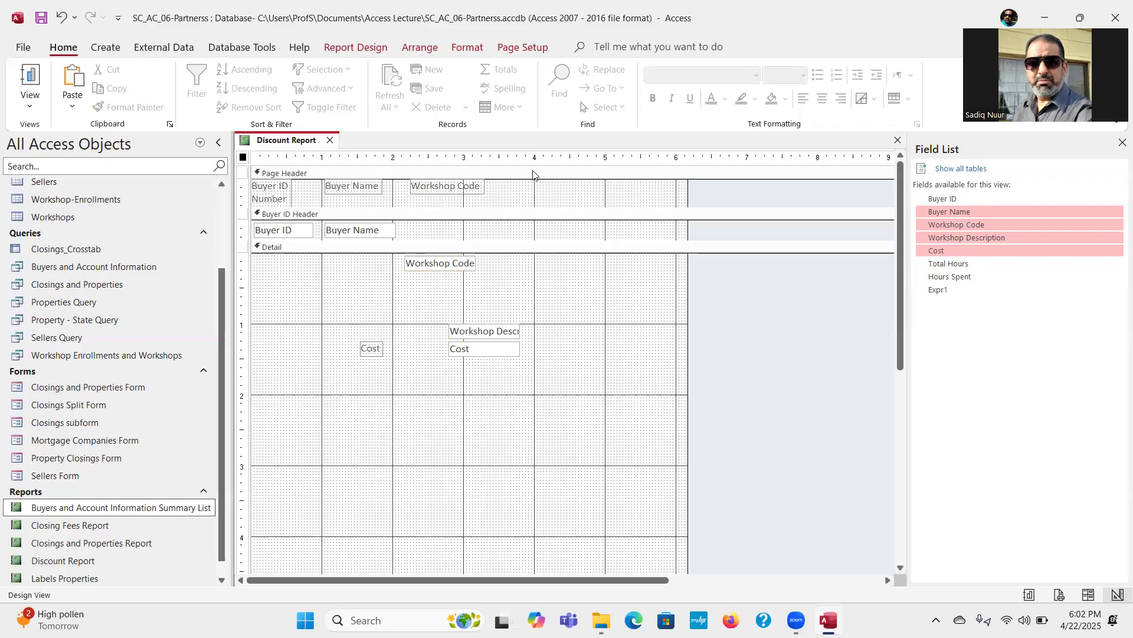
click(533, 174)
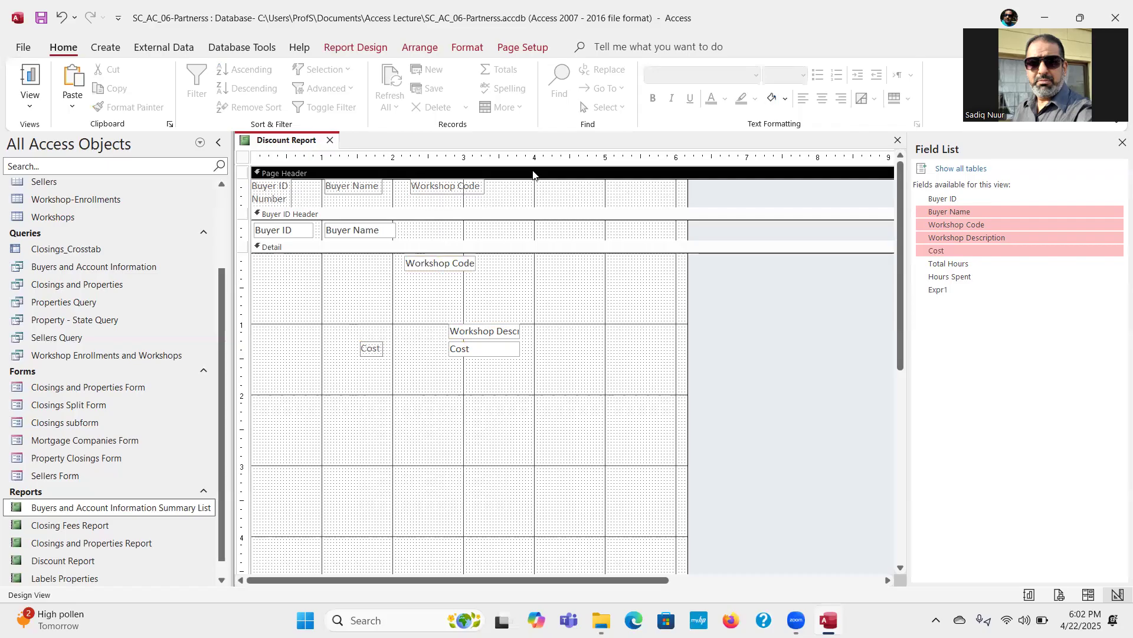
click(72, 77)
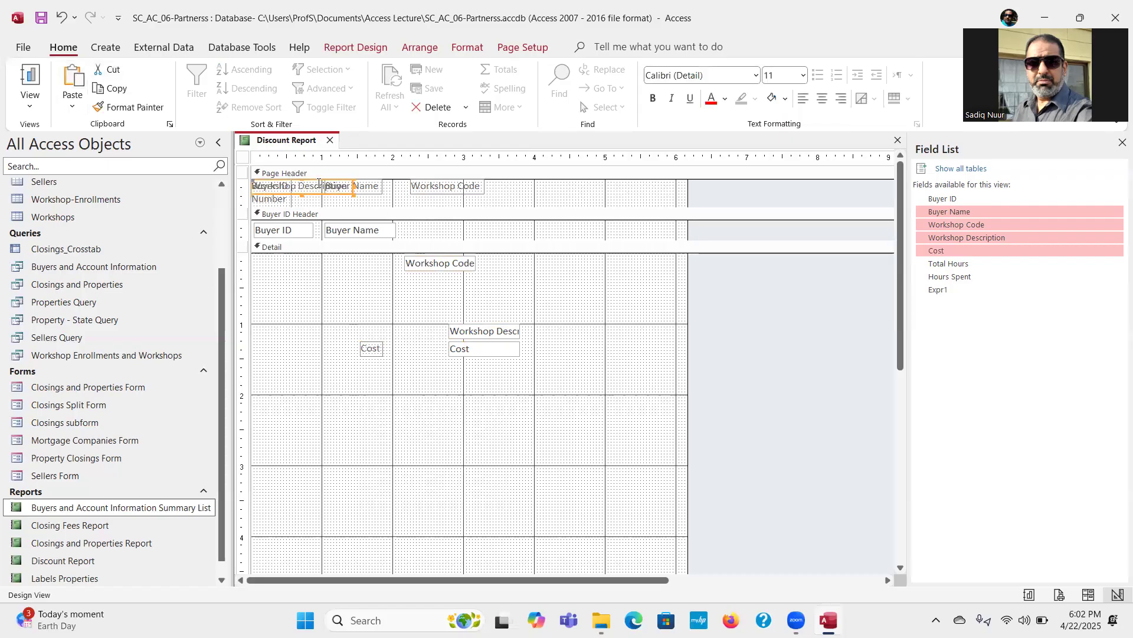
drag(319, 183, 570, 184)
drag(570, 178, 570, 179)
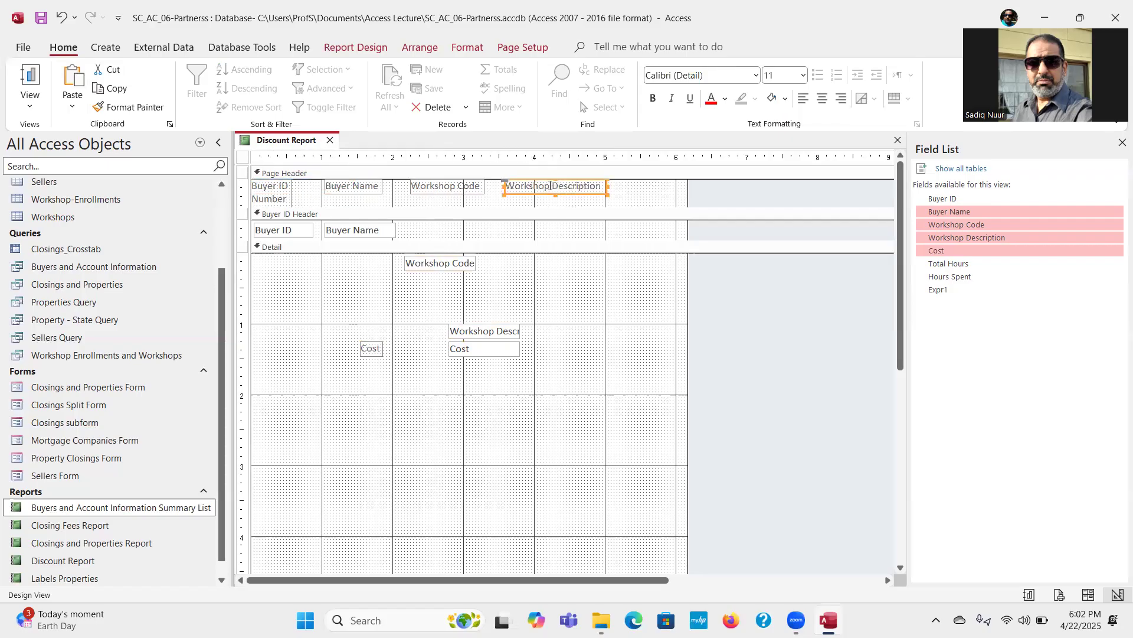
click(549, 186)
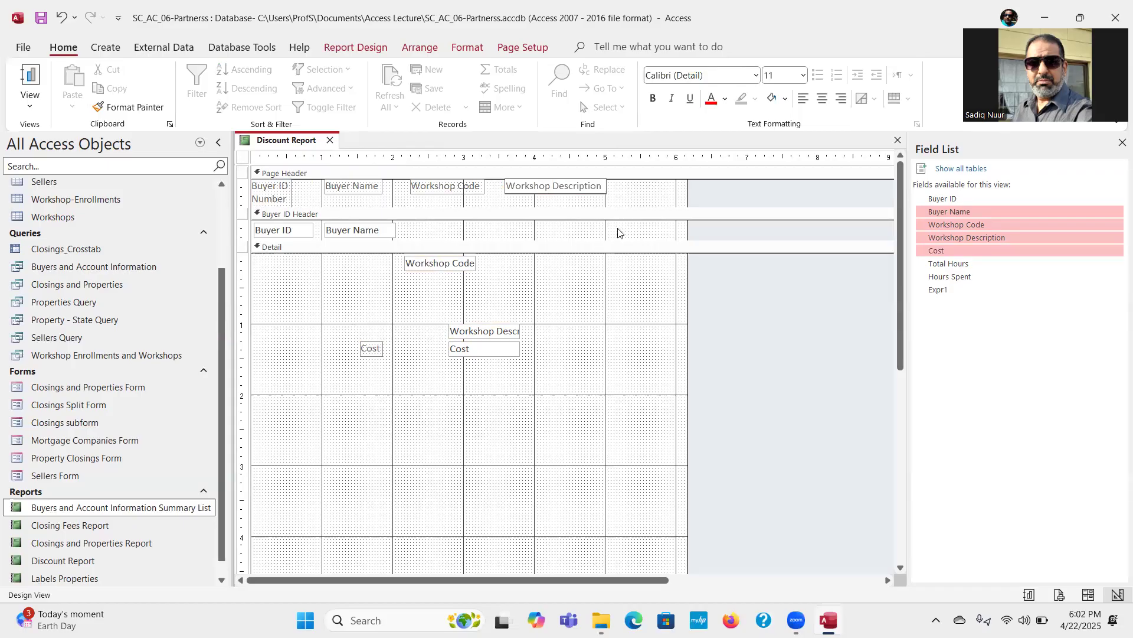
Step: Break the Workshop Description label onto two lines and move its field to the top of the Detail section, about 3.4 inches from the left edge
key(ctrl+Return)
key(Delete)
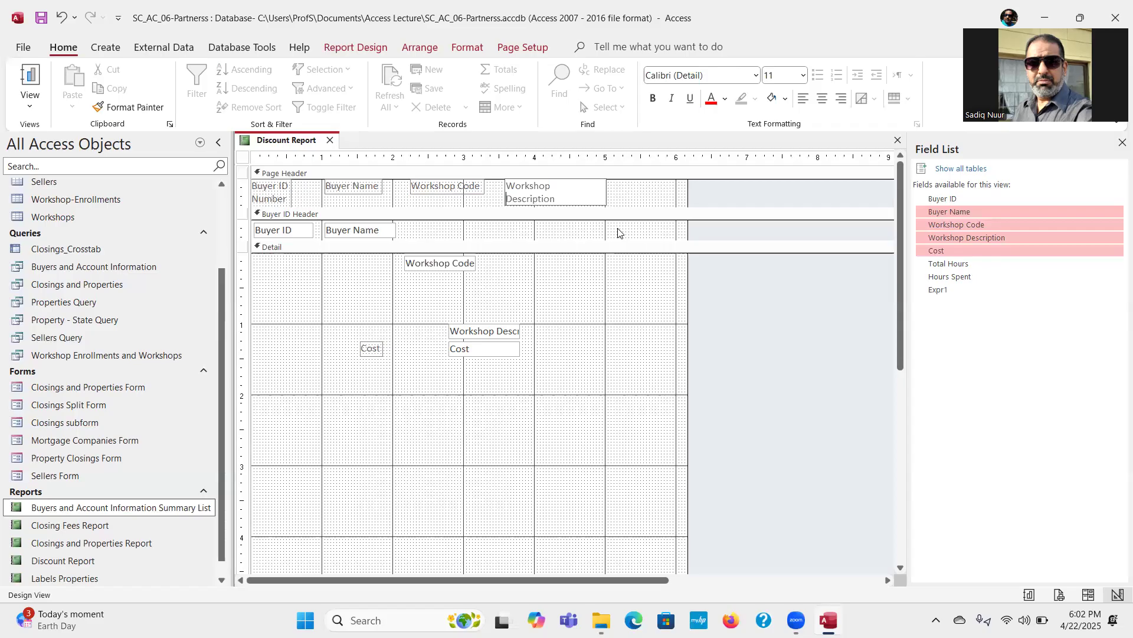
click(627, 196)
drag(496, 332, 543, 263)
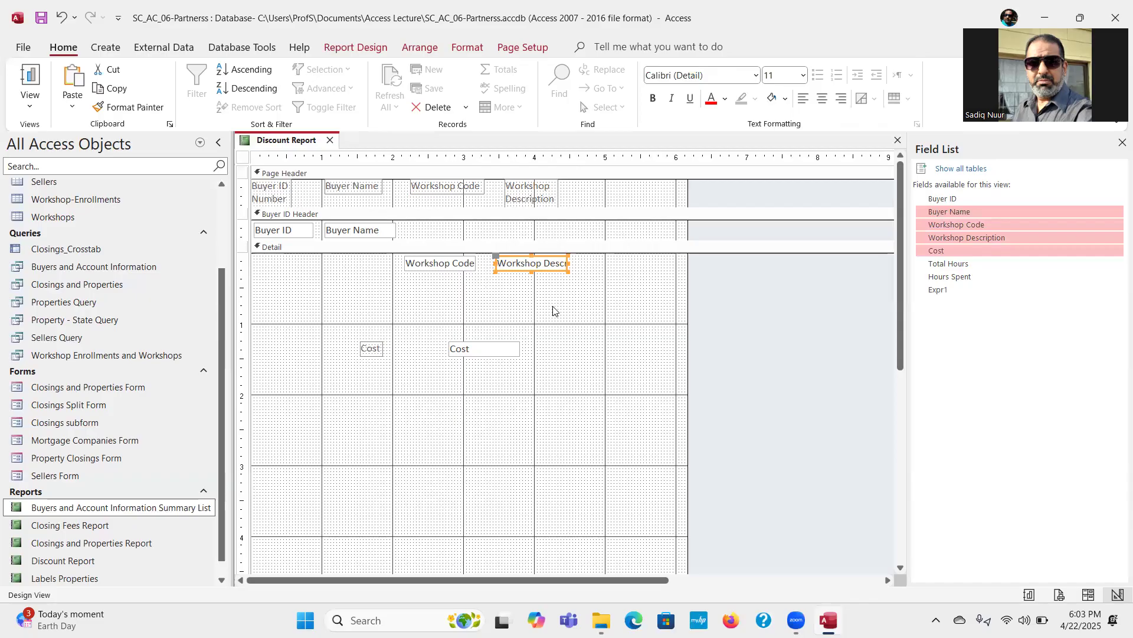
Step: Move the Cost label from the Detail section into the Page Header, about 4.7 inches from the report's left edge
click(371, 349)
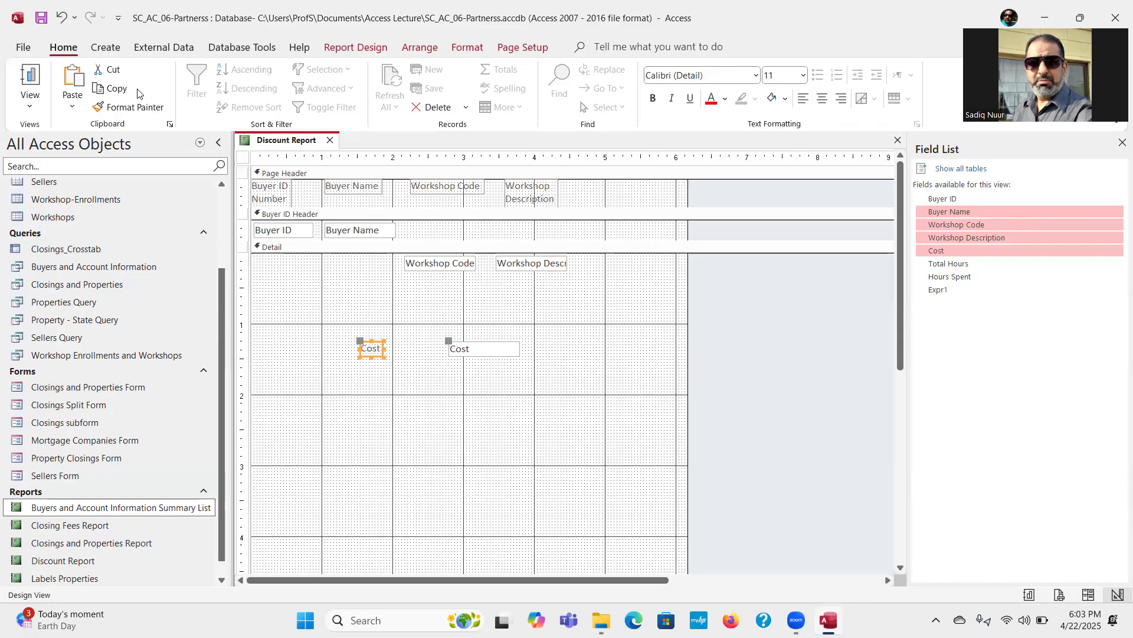
click(111, 72)
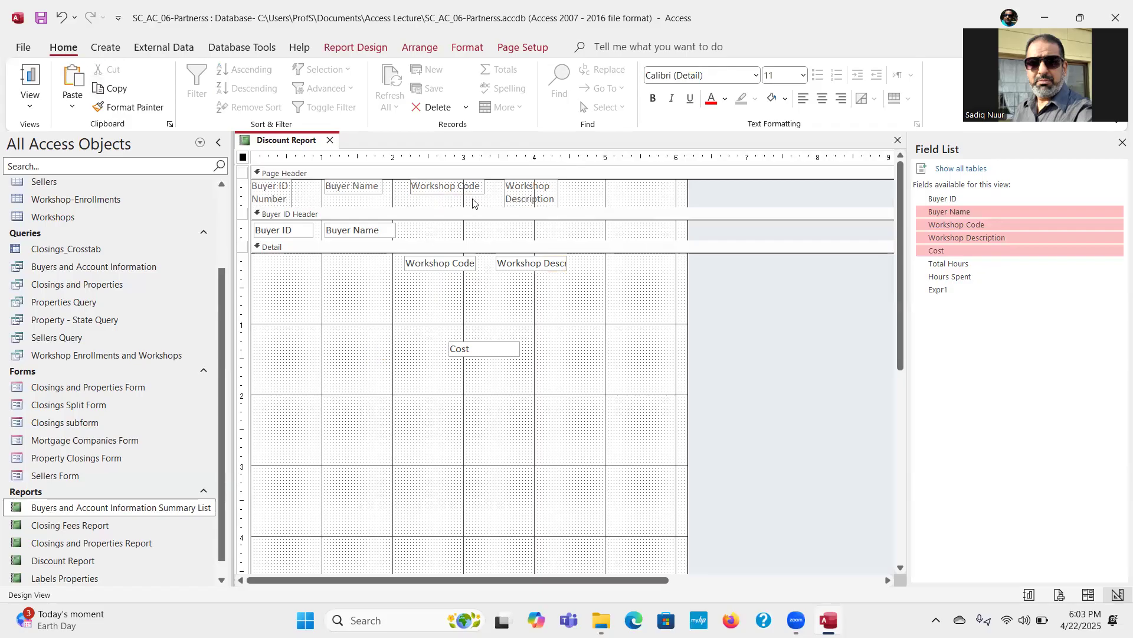
click(511, 174)
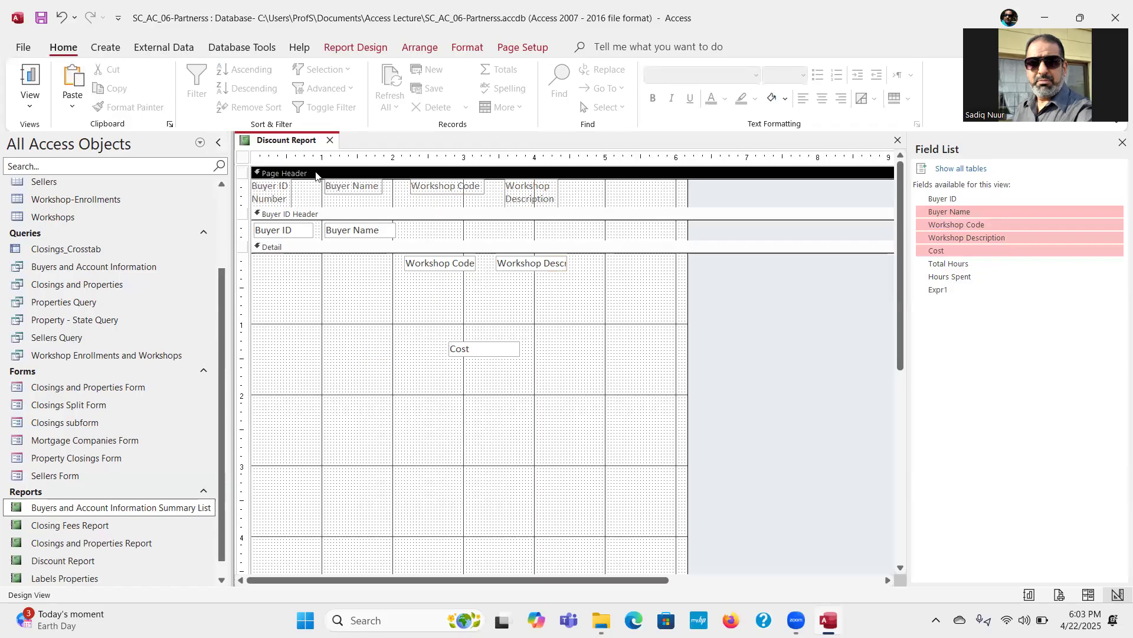
click(72, 72)
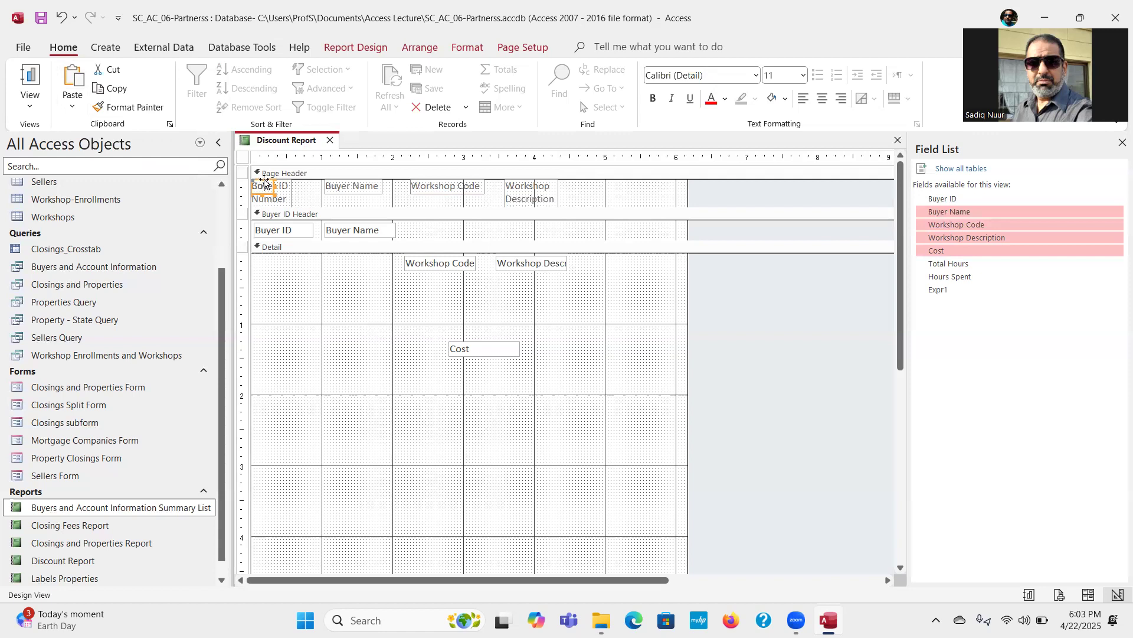
drag(272, 184, 602, 187)
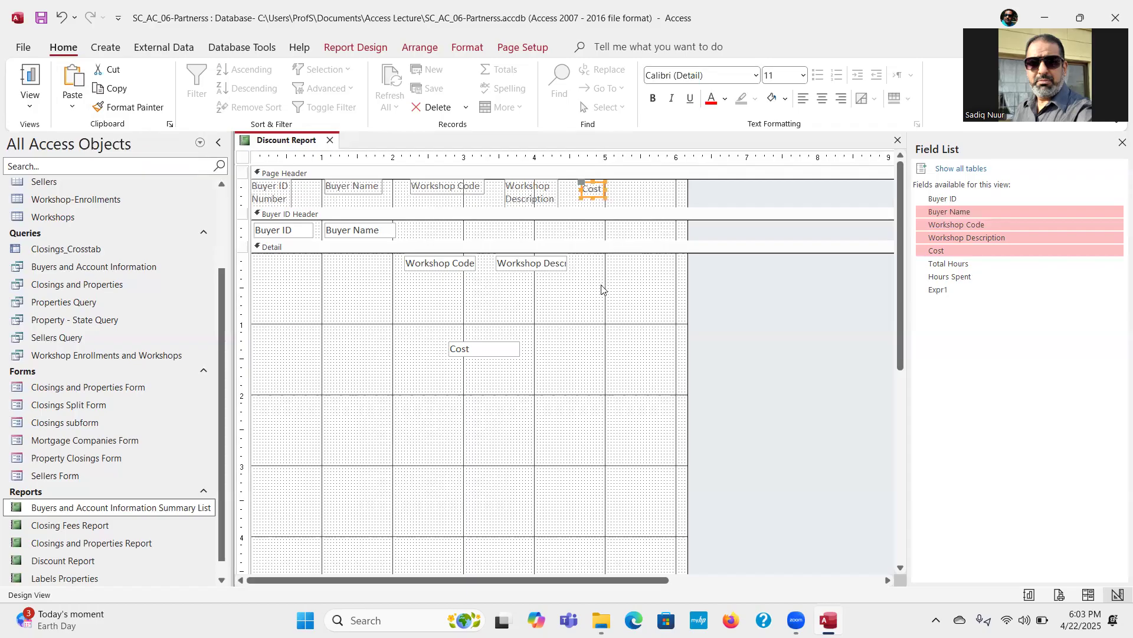
Step: Move the Cost field to the top of the Detail section, in line with the other fields, about 4.6 inches from the left edge
click(487, 345)
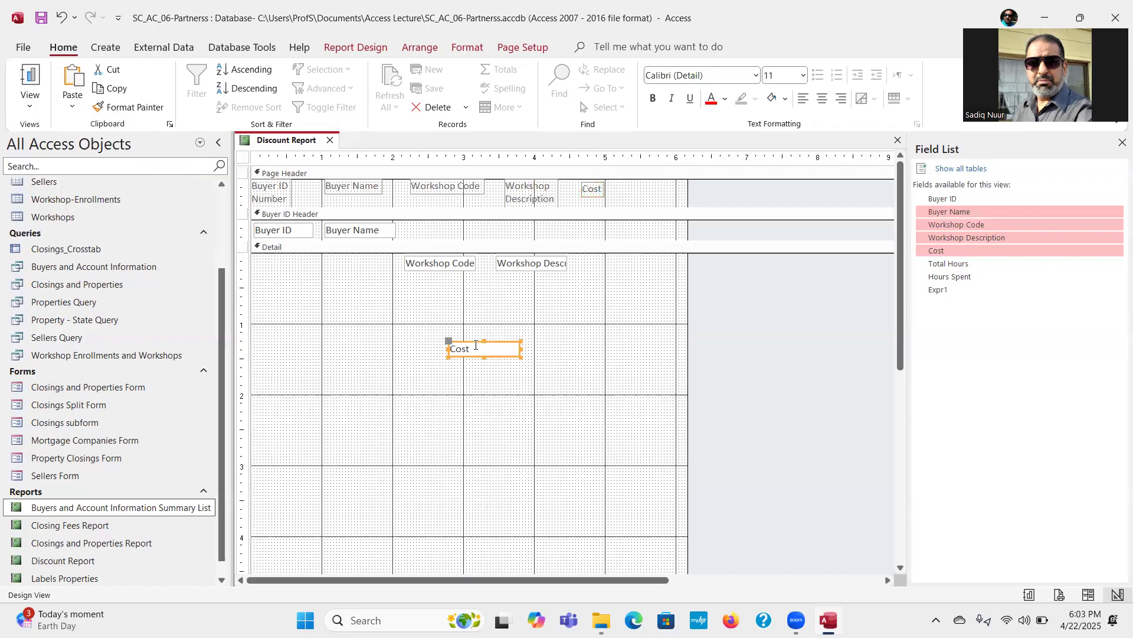
drag(475, 342, 602, 257)
click(601, 304)
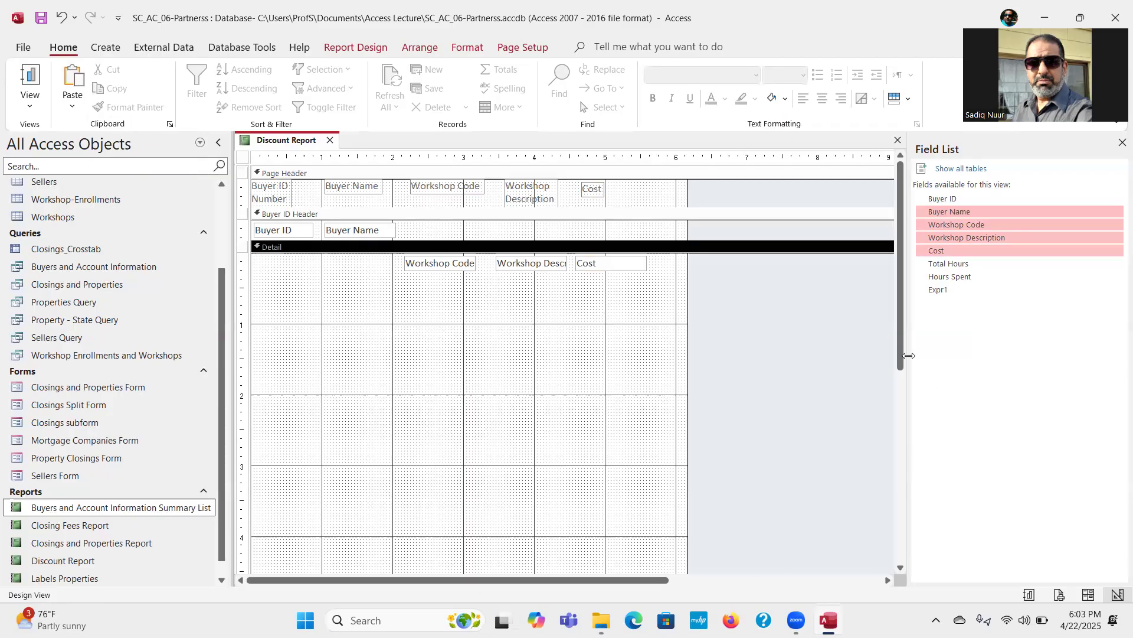
Step: Shrink the Detail section to fit its single row of fields and enlarge the Buyer ID Footer to about 0.8 inches high
drag(903, 360, 895, 433)
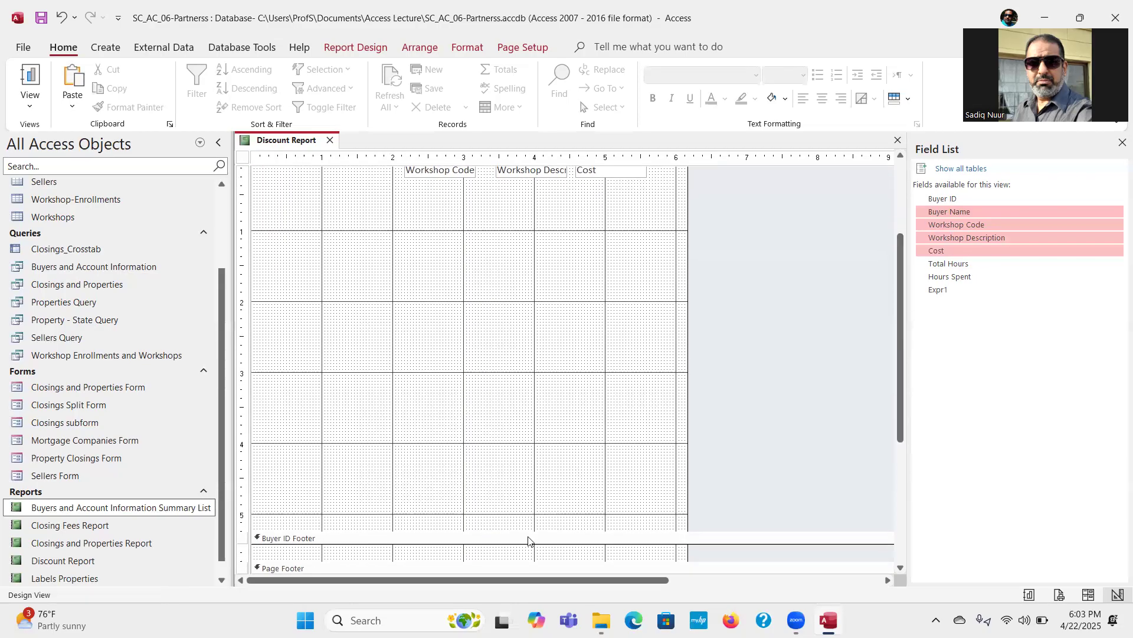
drag(529, 531, 540, 183)
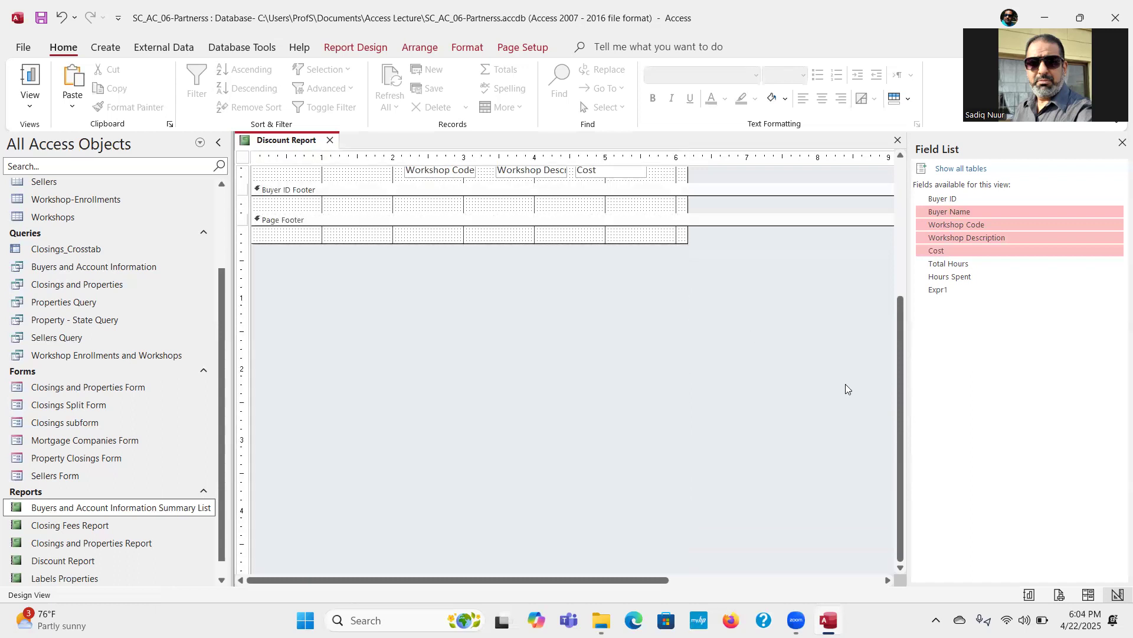
drag(896, 394, 911, 203)
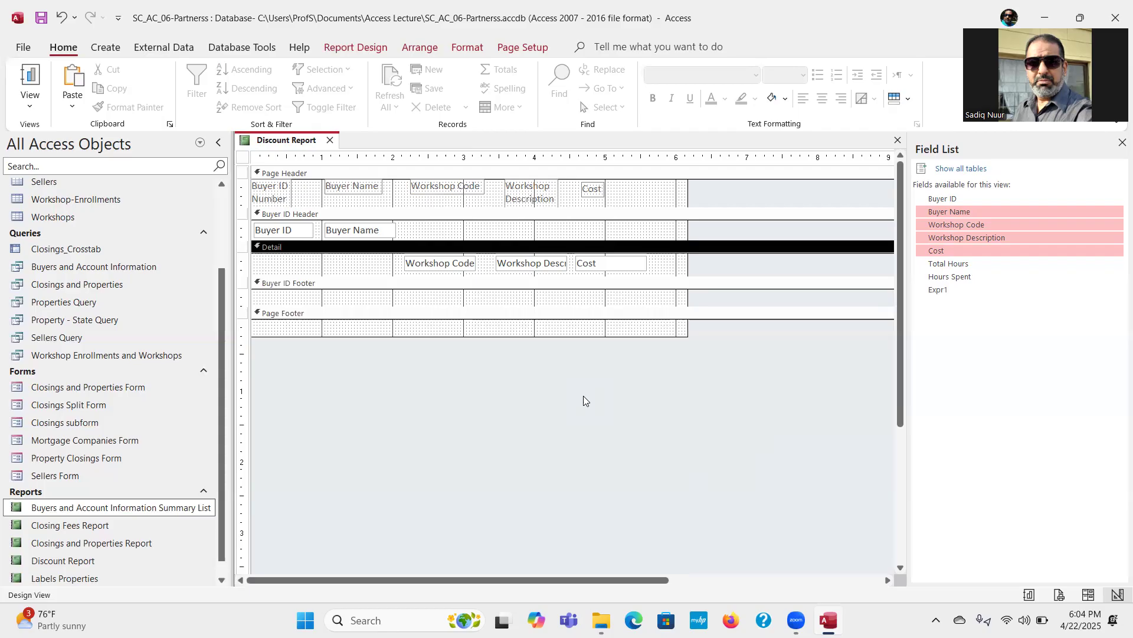
click(484, 304)
drag(484, 304, 490, 348)
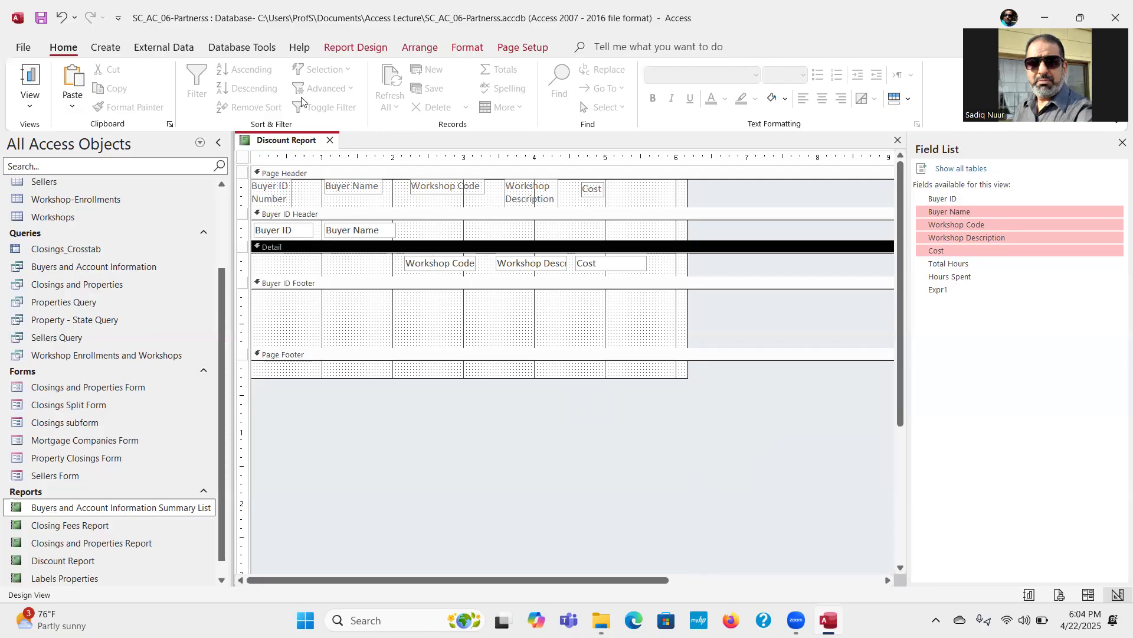
Step: Add a text box about 1.4 inches wide to the Buyer ID Footer, about 4.2 inches from the left edge
click(353, 48)
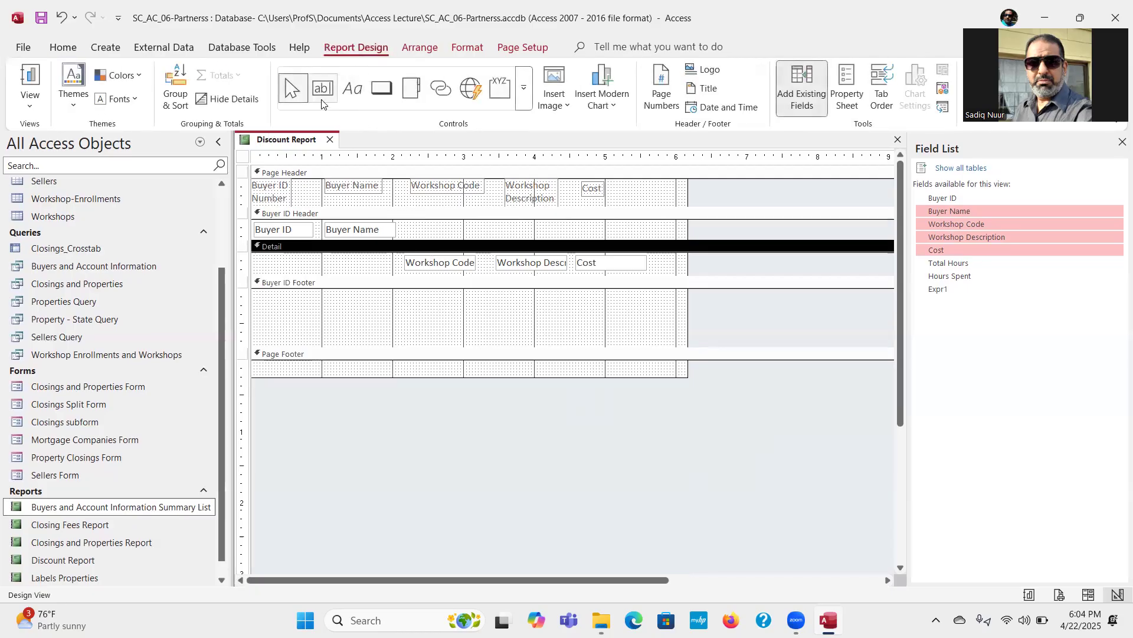
key(ctrl)
key(ctrl)
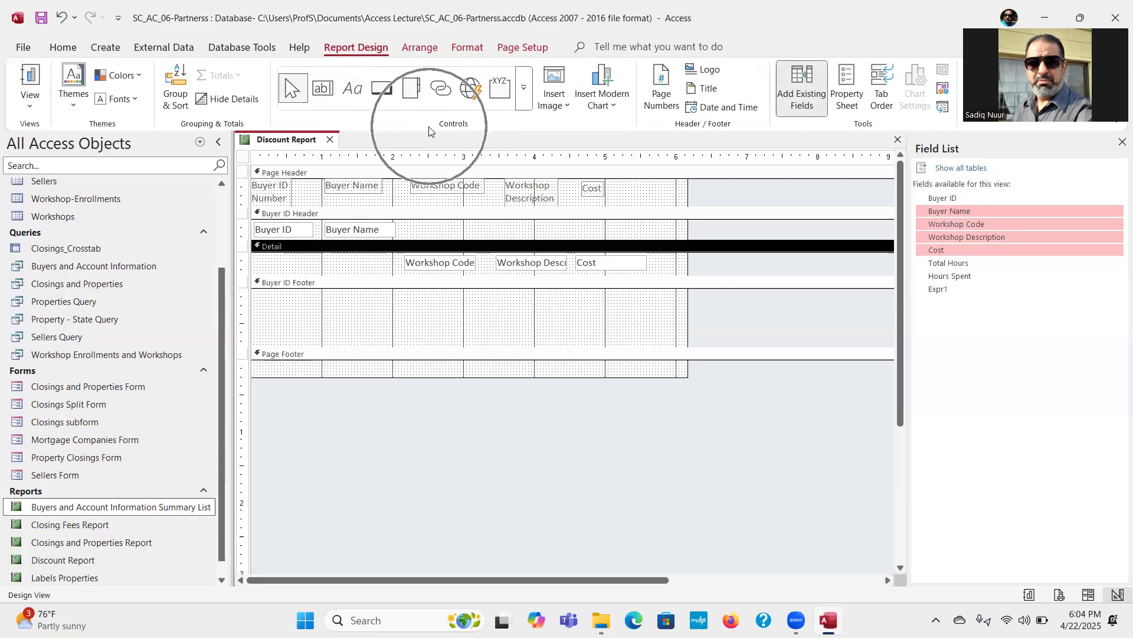
key(ctrl)
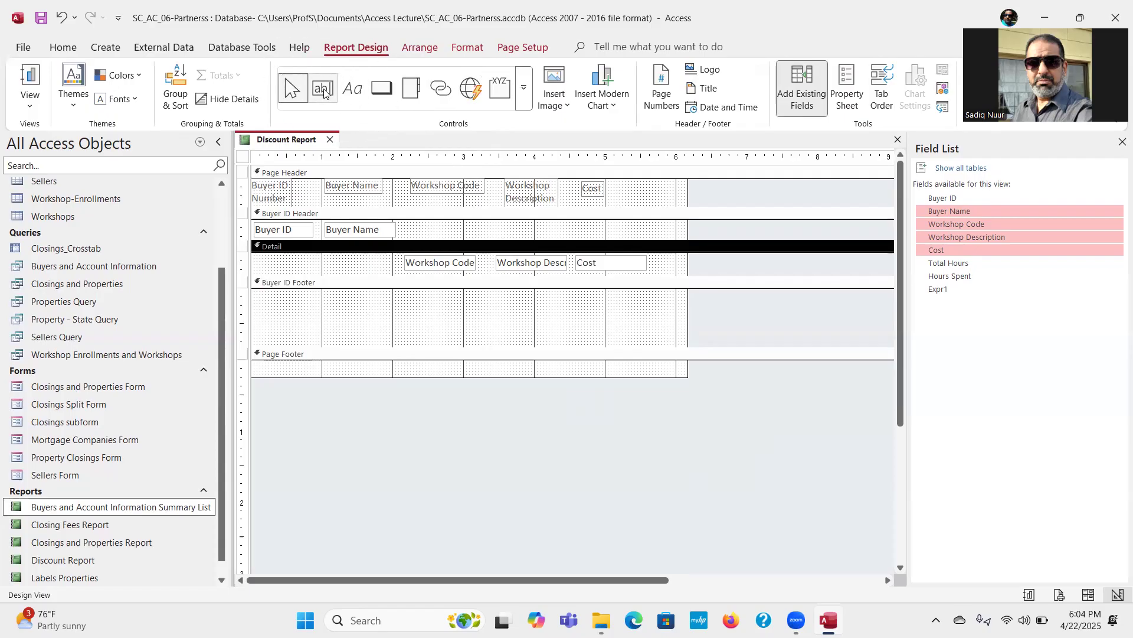
click(324, 89)
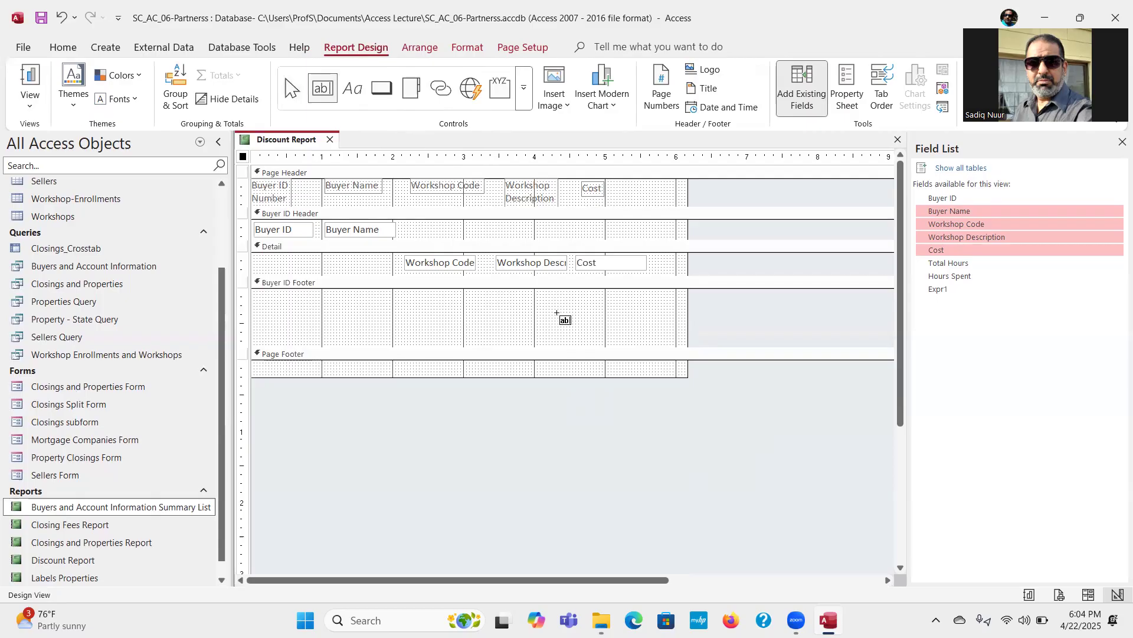
drag(549, 294, 647, 313)
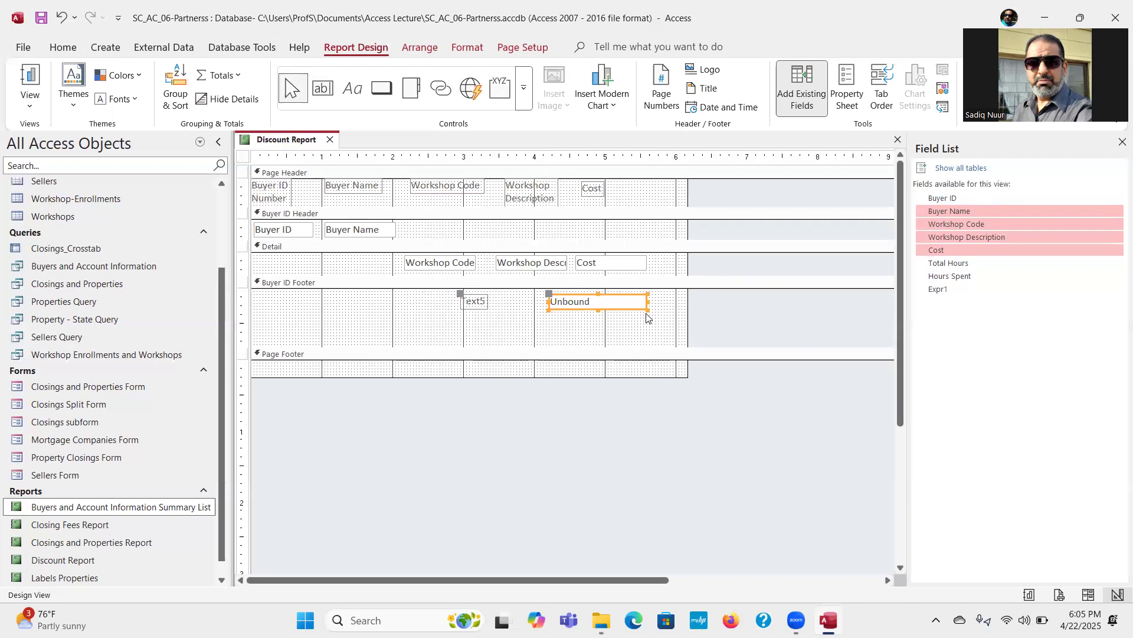
Step: Enter the expression =Sum([Cost]) in the unbound text box of the Buyer ID Footer
click(597, 301)
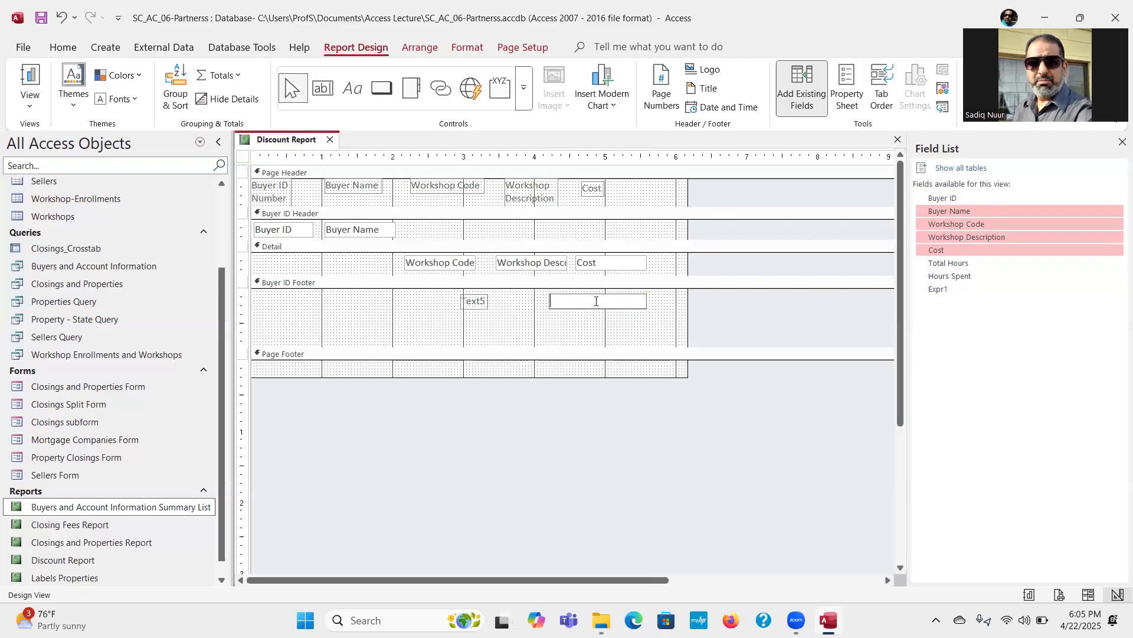
text(=s)
key(BackSpace)
text(Sum([)
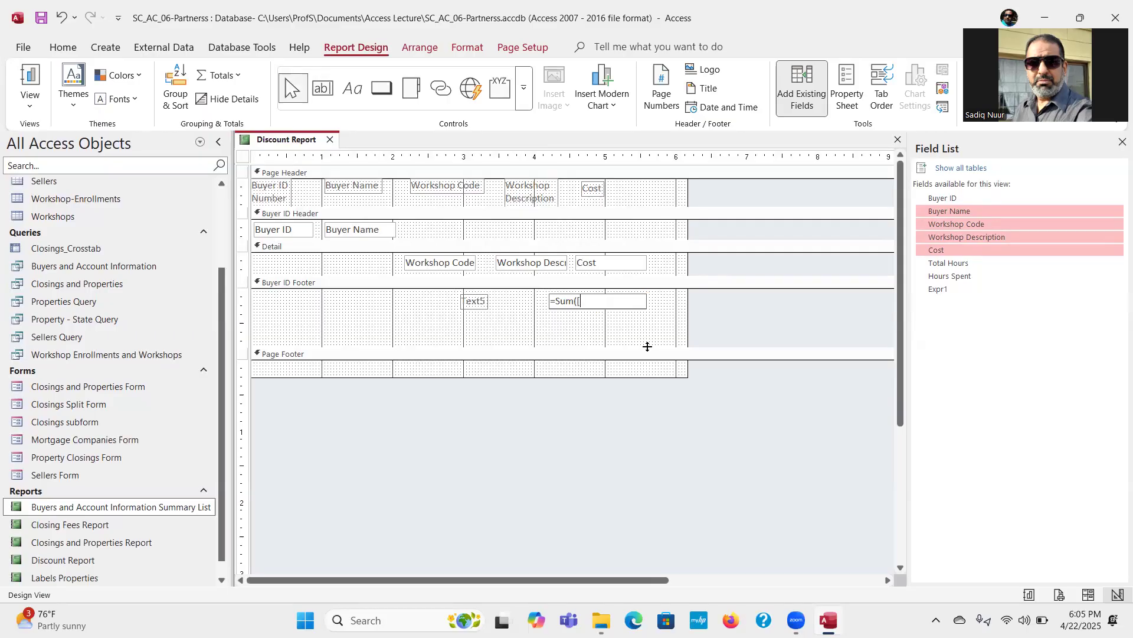
text(Cost]))
click(900, 72)
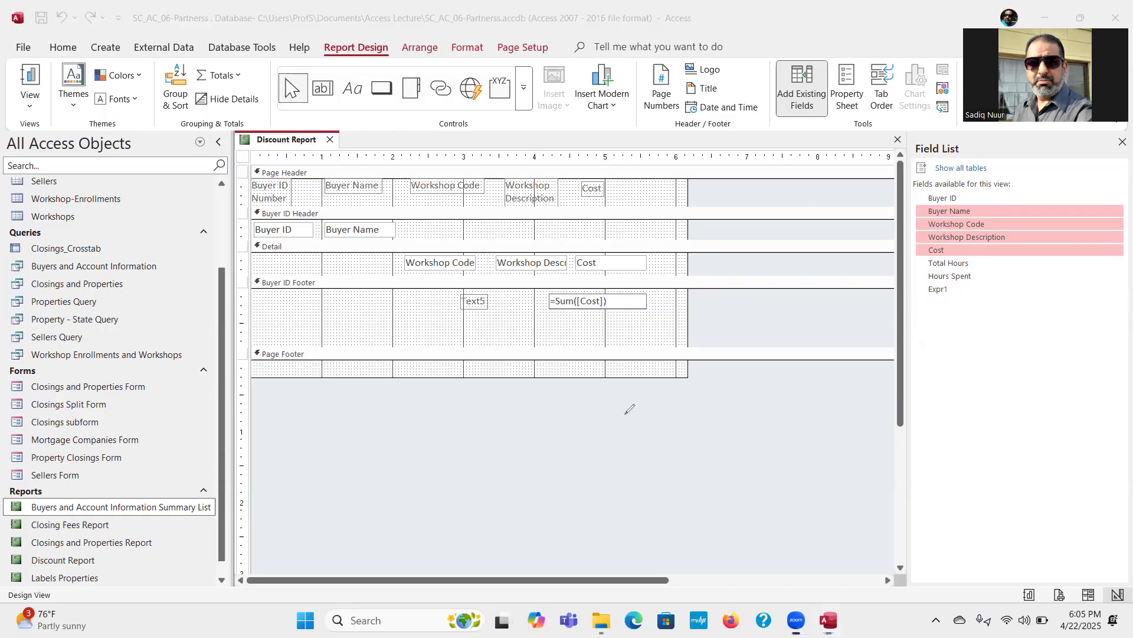
drag(466, 447, 481, 462)
mouse_move(530, 414)
mouse_down()
mouse_move(512, 420)
mouse_move(539, 440)
mouse_move(512, 446)
mouse_move(553, 463)
mouse_move(605, 448)
mouse_move(604, 461)
mouse_up()
mouse_move(648, 403)
mouse_down()
mouse_move(638, 422)
mouse_move(653, 476)
mouse_move(679, 481)
mouse_up()
mouse_move(670, 412)
mouse_down()
mouse_move(685, 409)
mouse_move(670, 413)
mouse_move(676, 459)
mouse_move(695, 457)
mouse_move(702, 427)
mouse_move(729, 446)
mouse_move(743, 426)
mouse_move(734, 434)
mouse_move(754, 436)
mouse_up()
drag(752, 397, 773, 429)
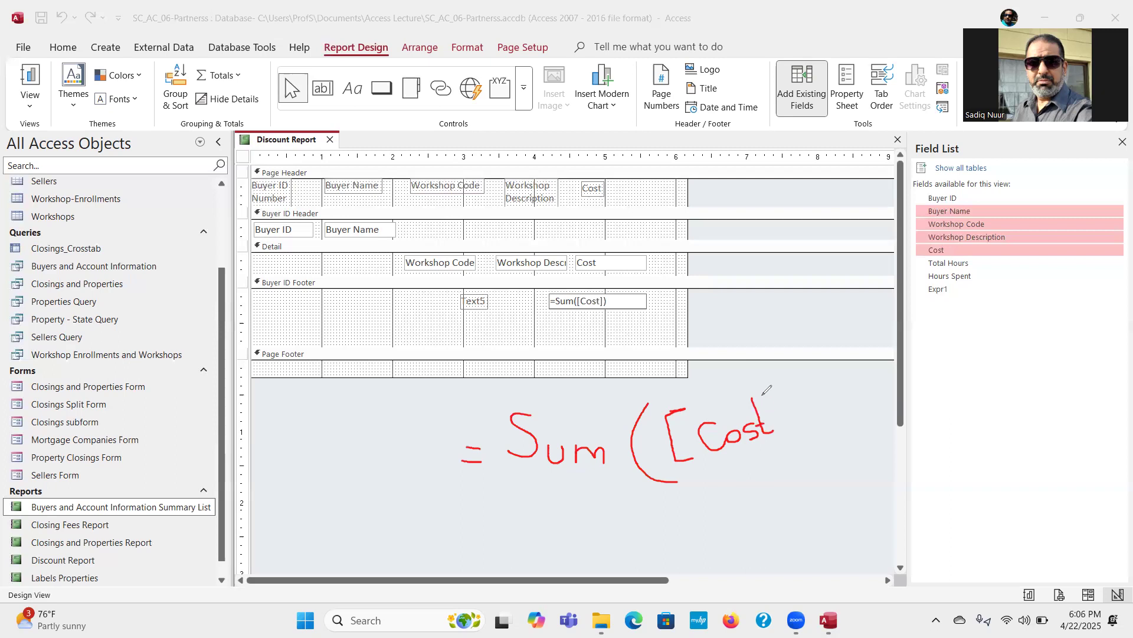
drag(758, 381, 764, 380)
mouse_move(783, 389)
mouse_down()
mouse_move(791, 435)
mouse_move(778, 443)
mouse_up()
mouse_move(761, 360)
mouse_down()
mouse_move(830, 391)
mouse_move(814, 464)
mouse_move(796, 477)
mouse_up()
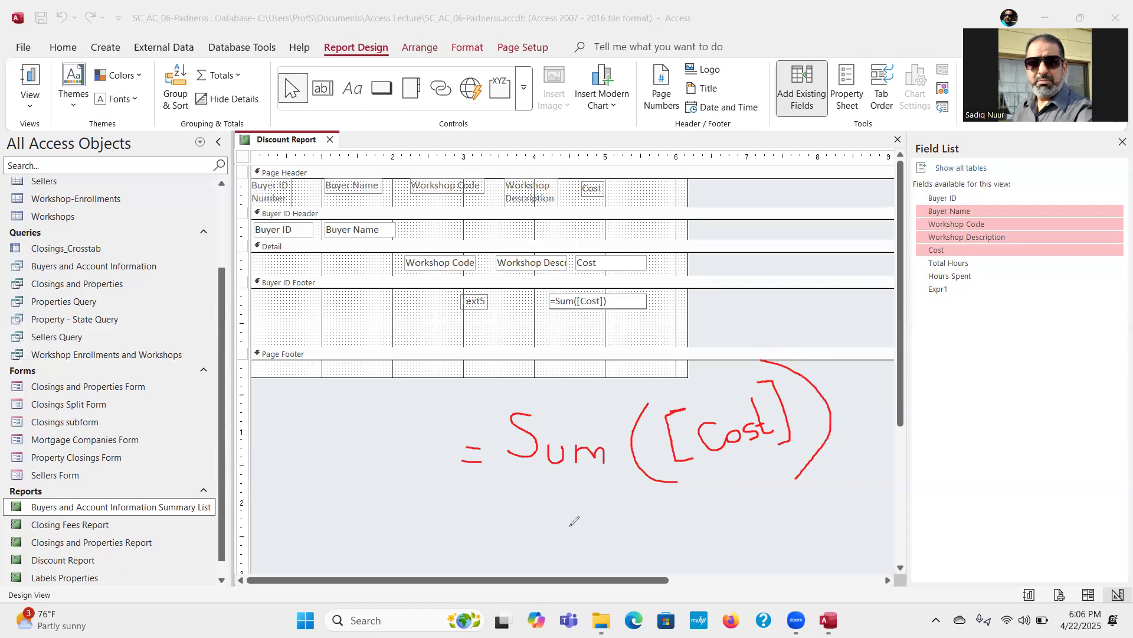
mouse_move(601, 412)
mouse_down()
mouse_move(590, 321)
mouse_move(602, 324)
mouse_up()
click(107, 406)
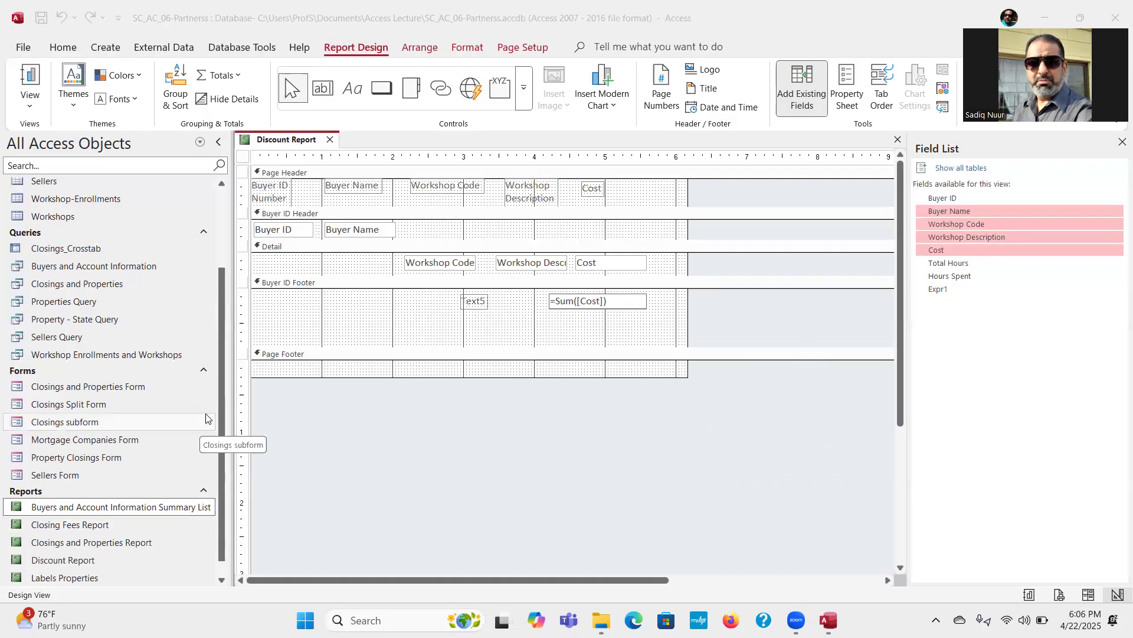
Step: Change the caption of the sum text box's label in the Buyer ID Footer to Subtotal
click(476, 302)
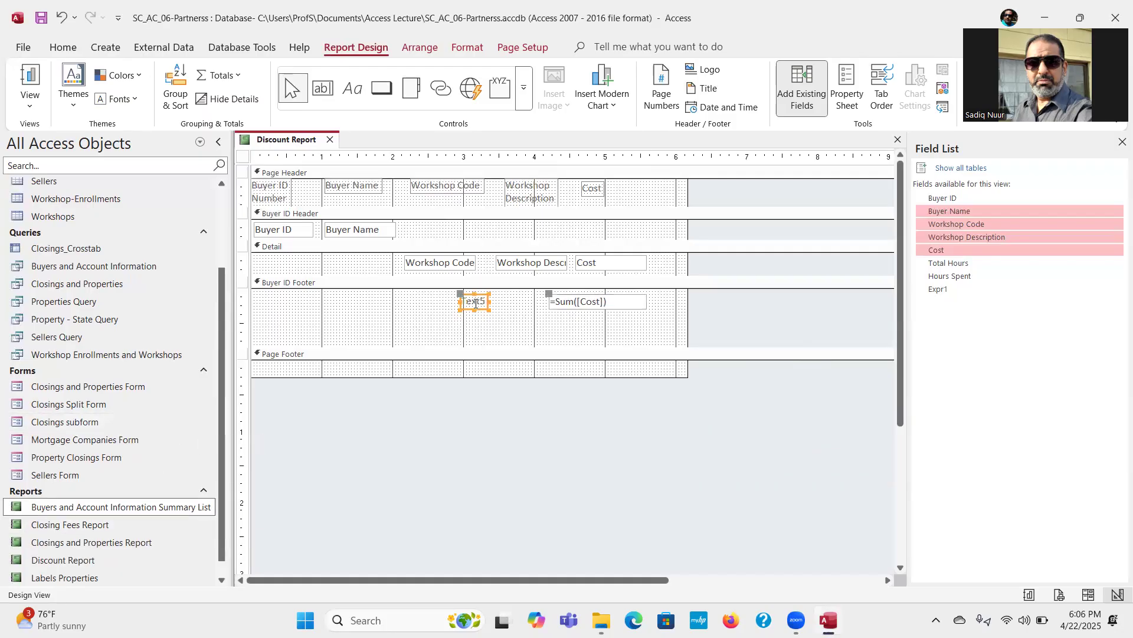
double_click(476, 303)
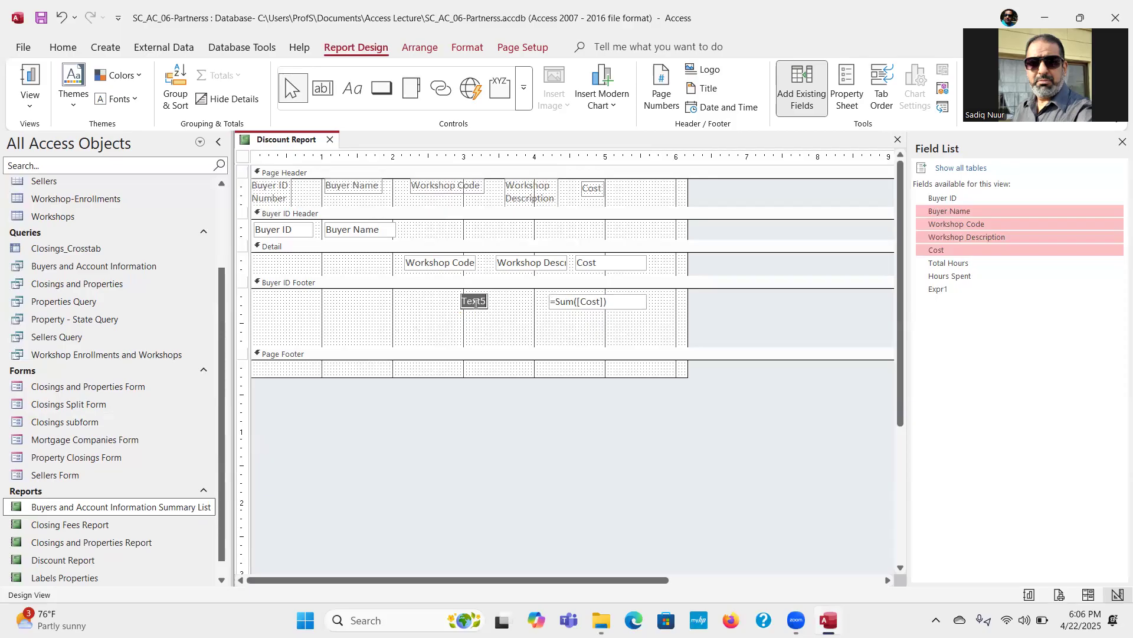
text(Subtotal)
click(530, 328)
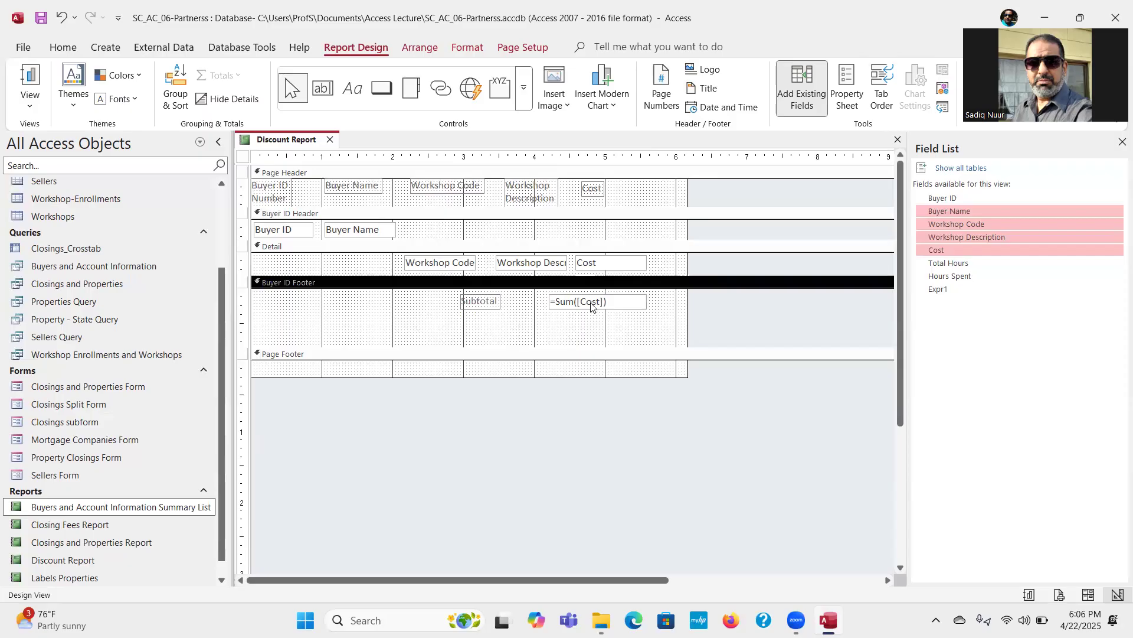
Step: Move the sum text box to about 4.6 inches from the left edge and the Subtotal label close beside it, at about 3.9 inches
click(592, 302)
drag(583, 295, 614, 290)
click(549, 331)
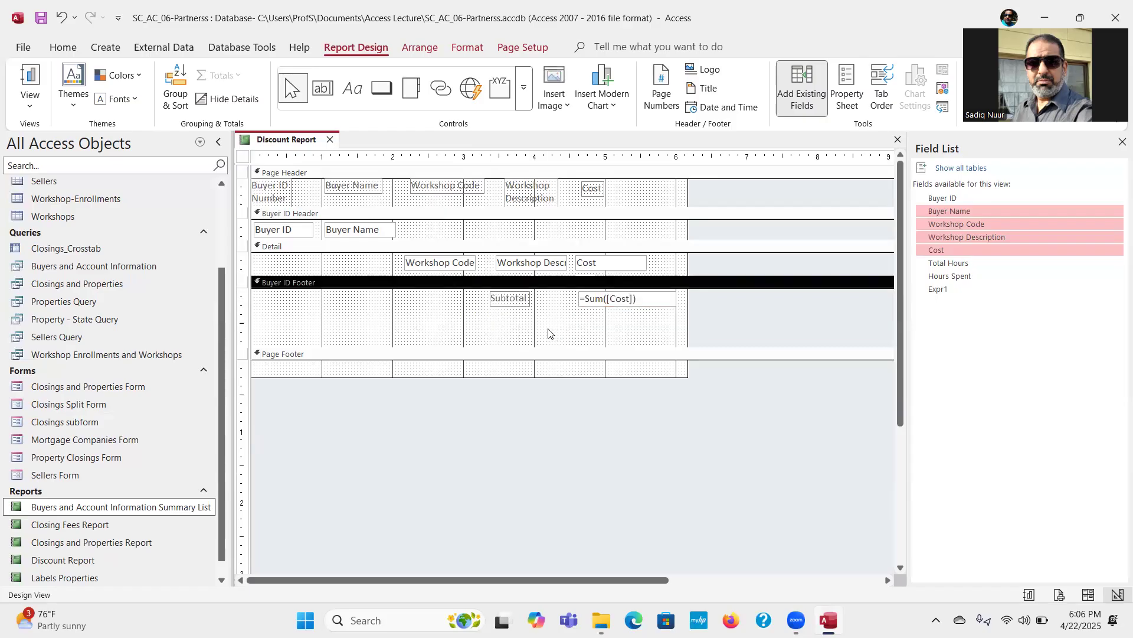
click(508, 299)
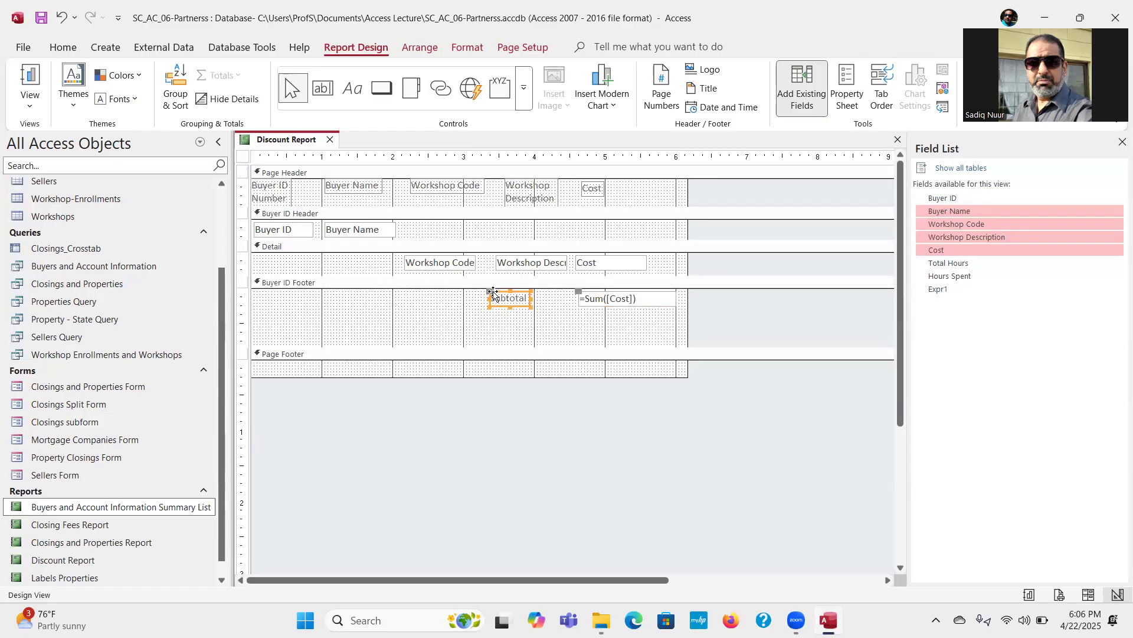
drag(492, 292, 529, 292)
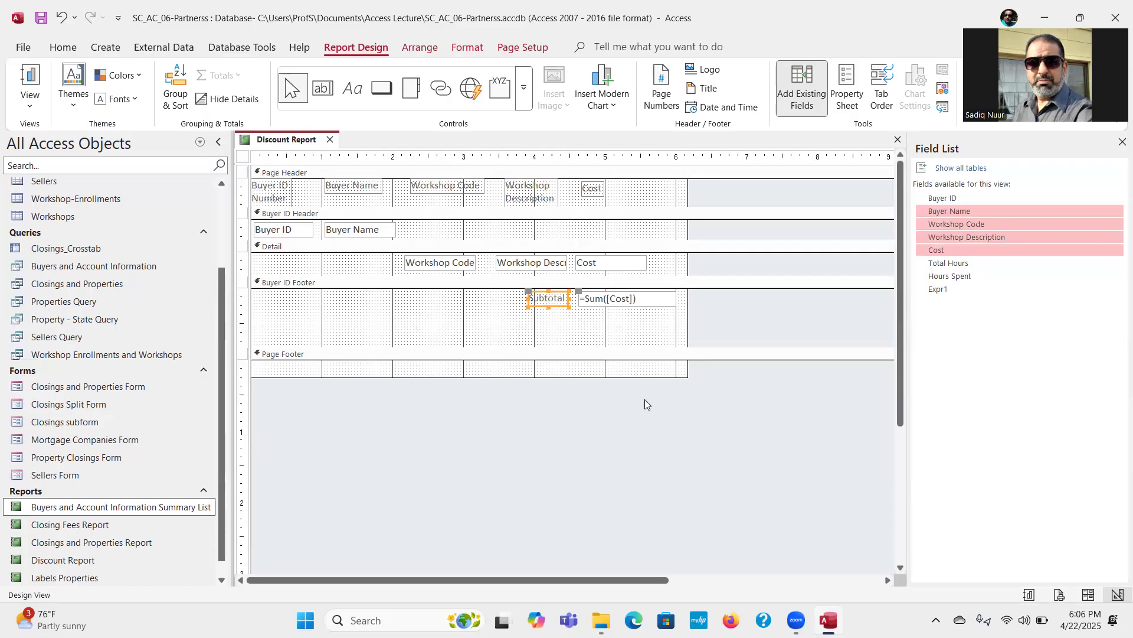
Step: Widen the report to about 6.5 inches and shift the Cost field and its Page Header label to about 5.2 inches from the left edge
drag(687, 325, 709, 326)
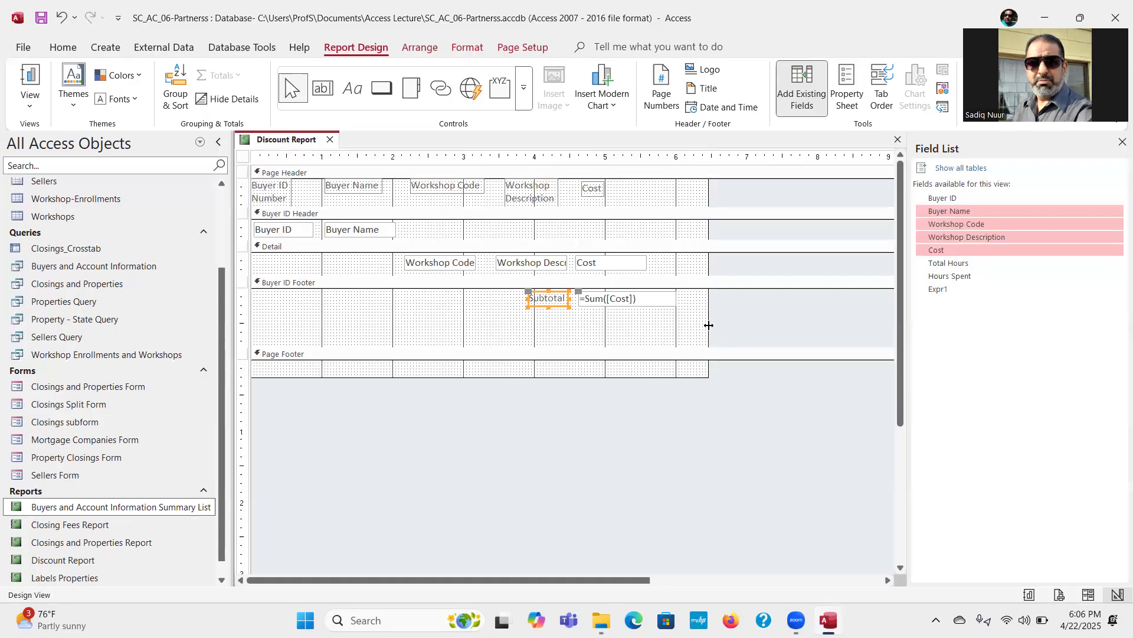
click(608, 265)
drag(604, 255, 638, 254)
click(597, 192)
drag(589, 181, 623, 181)
Step: Widen the Workshop Description field in the Detail section to about 1.5 inches so its full name fits
click(566, 262)
drag(566, 262, 624, 257)
click(645, 263)
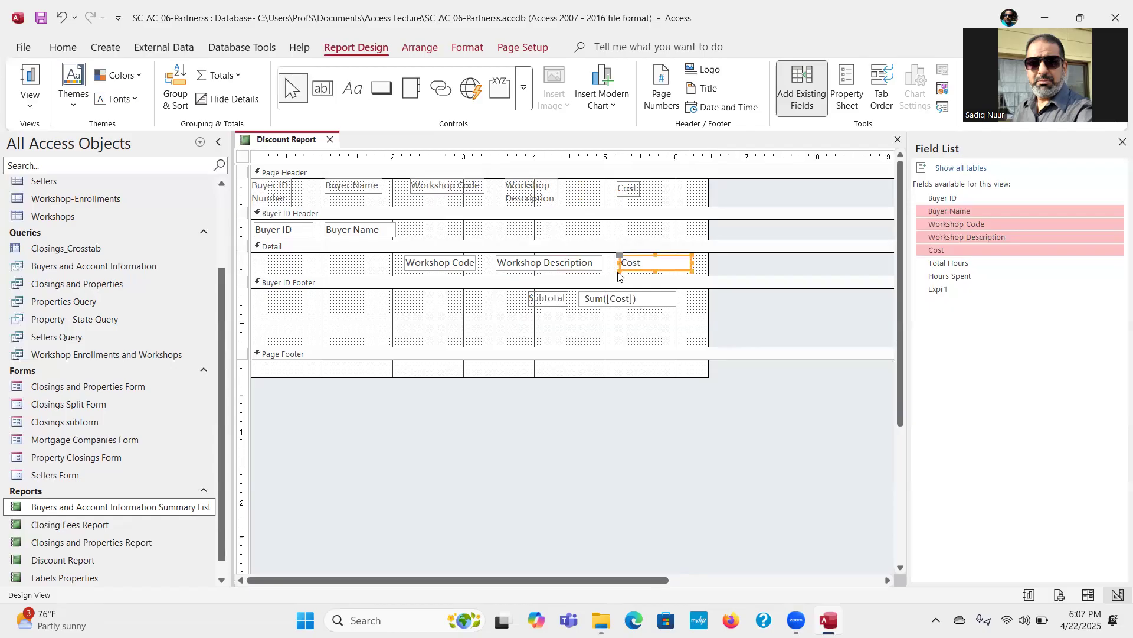
Step: Move the sum text box and its Subtotal label so the box sits beneath the Cost field, and extend the report width to about 6.7 inches
click(617, 300)
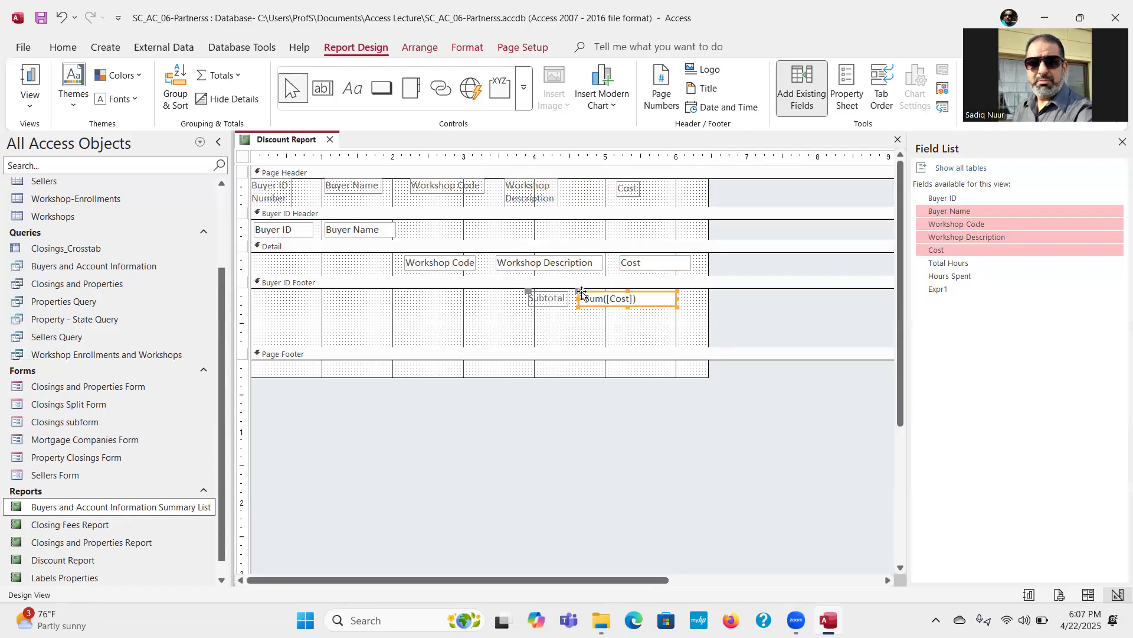
drag(587, 295, 629, 297)
drag(716, 323, 723, 327)
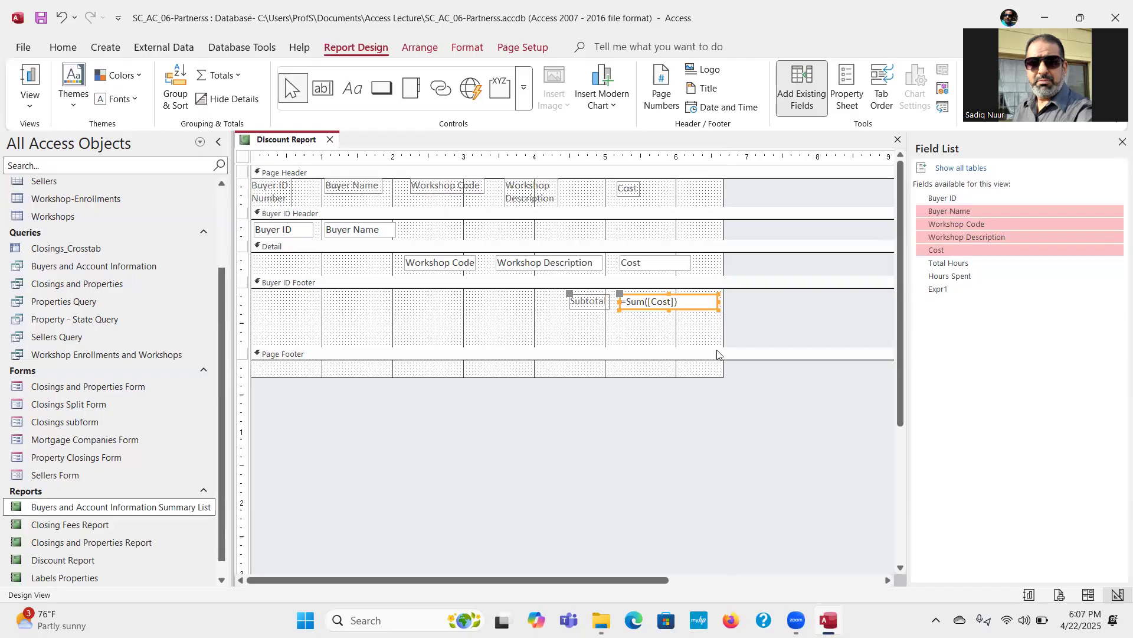
click(679, 341)
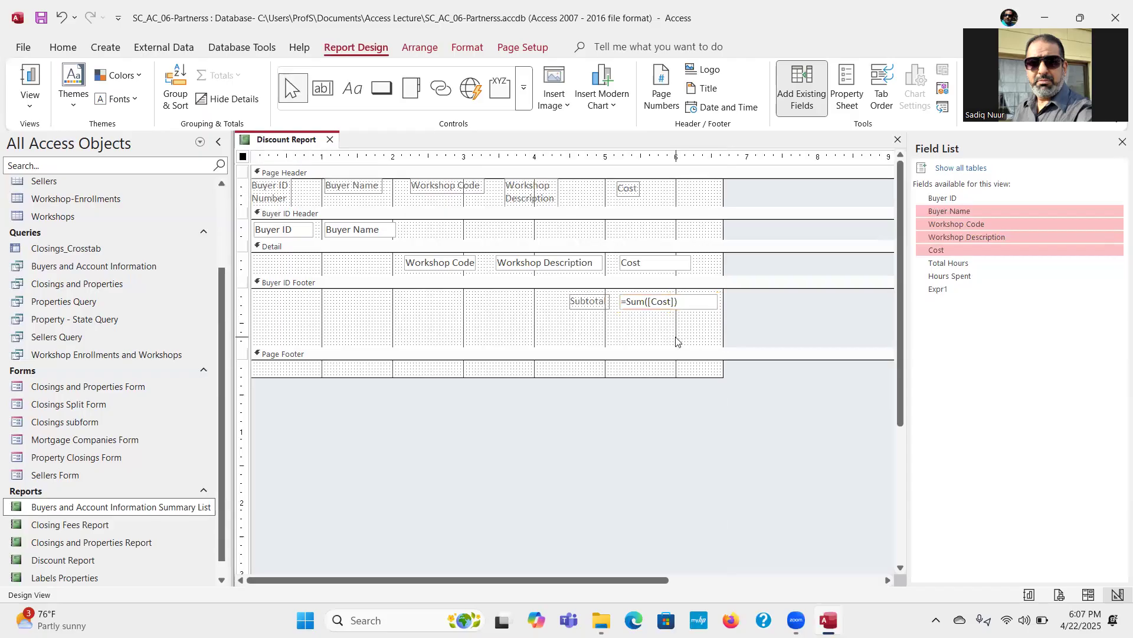
Step: Widen the Subtotal label in the Buyer ID Footer until its full caption fits beside the sum box
click(608, 302)
drag(608, 300, 617, 301)
click(614, 330)
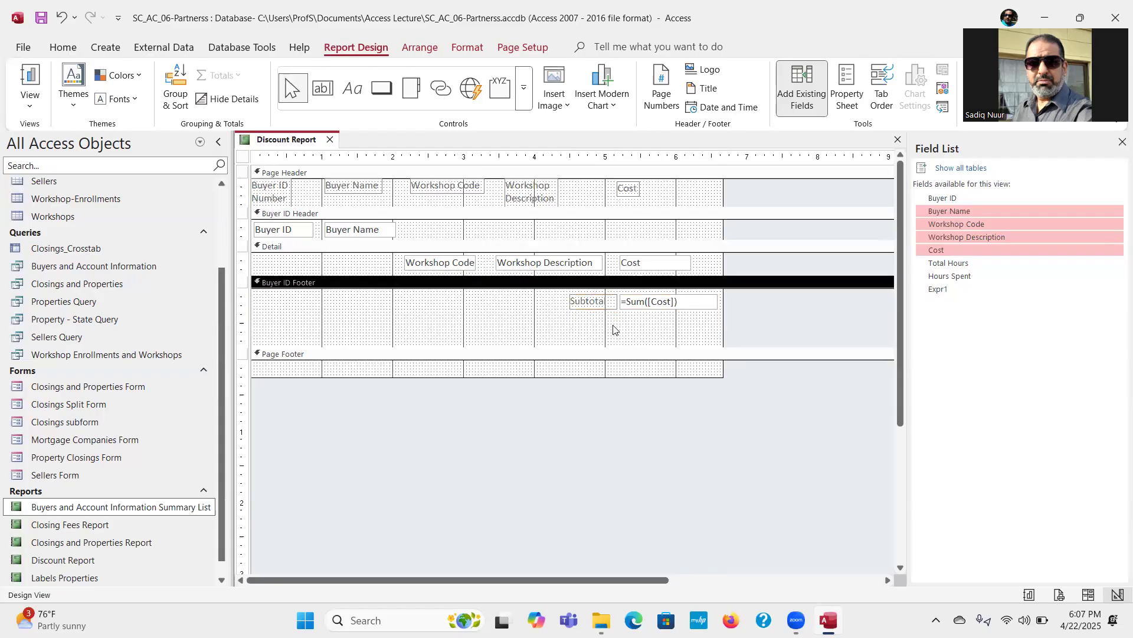
double_click(604, 302)
click(604, 302)
click(608, 323)
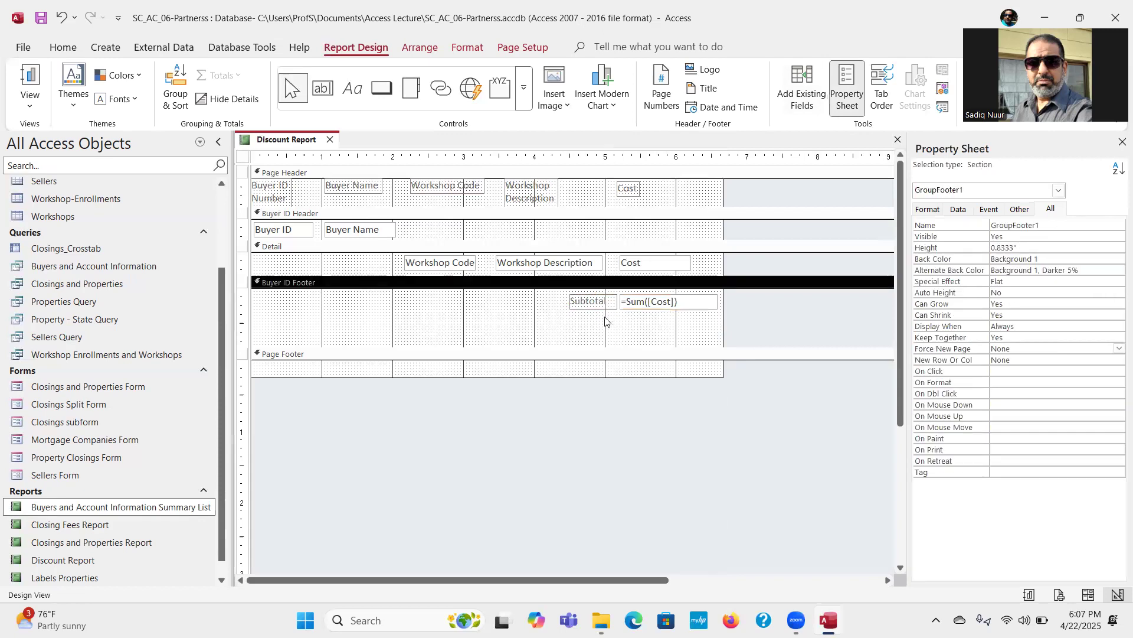
click(595, 303)
drag(571, 295, 567, 295)
click(622, 331)
Step: Add a text box about 1.4 inches wide beneath the sum box in the Buyer ID Footer
click(323, 88)
mouse_move(621, 321)
mouse_down()
mouse_move(626, 335)
mouse_move(719, 342)
mouse_up()
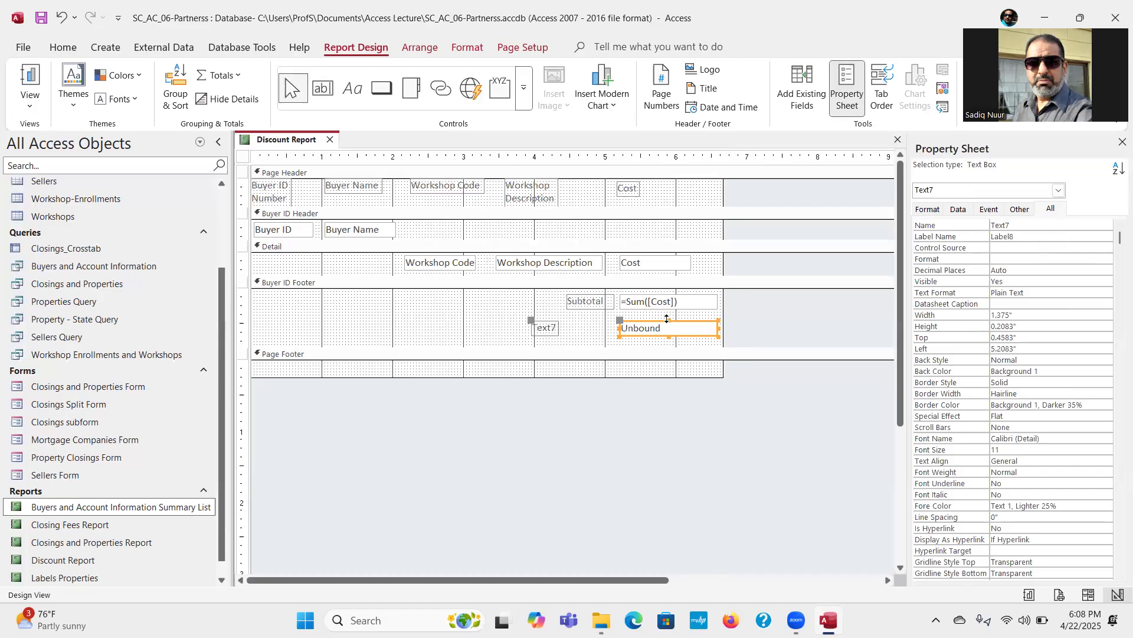
click(1003, 248)
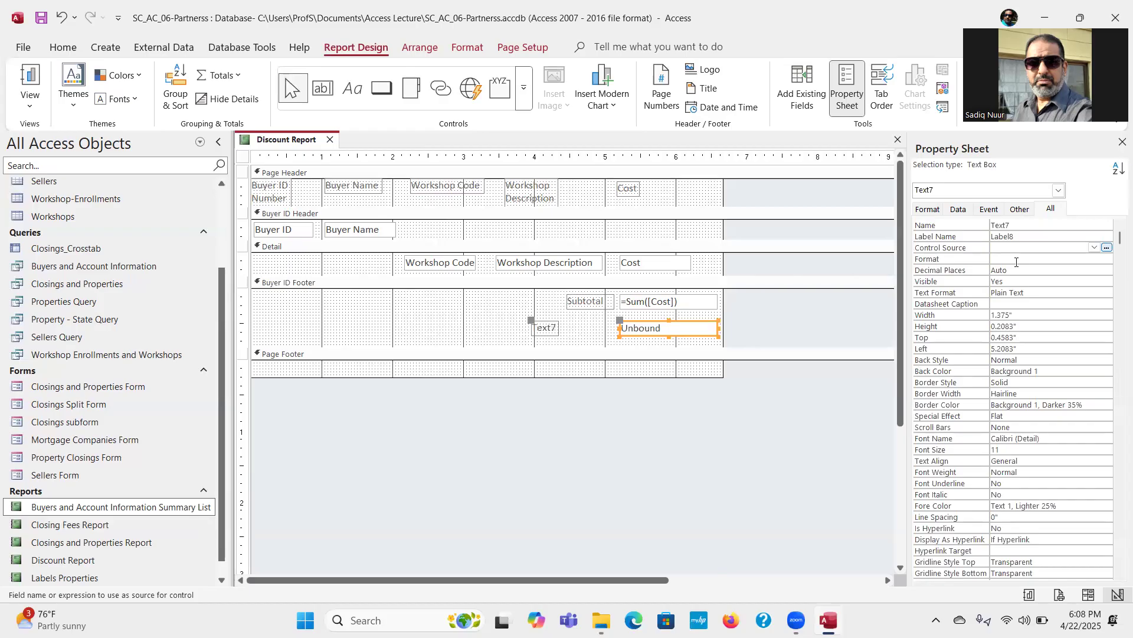
Step: Enter the expression =if([Subtotals]>300,[Subtotal]*0.2,0) in the new text box of the Buyer ID Footer
click(668, 324)
text(=if)
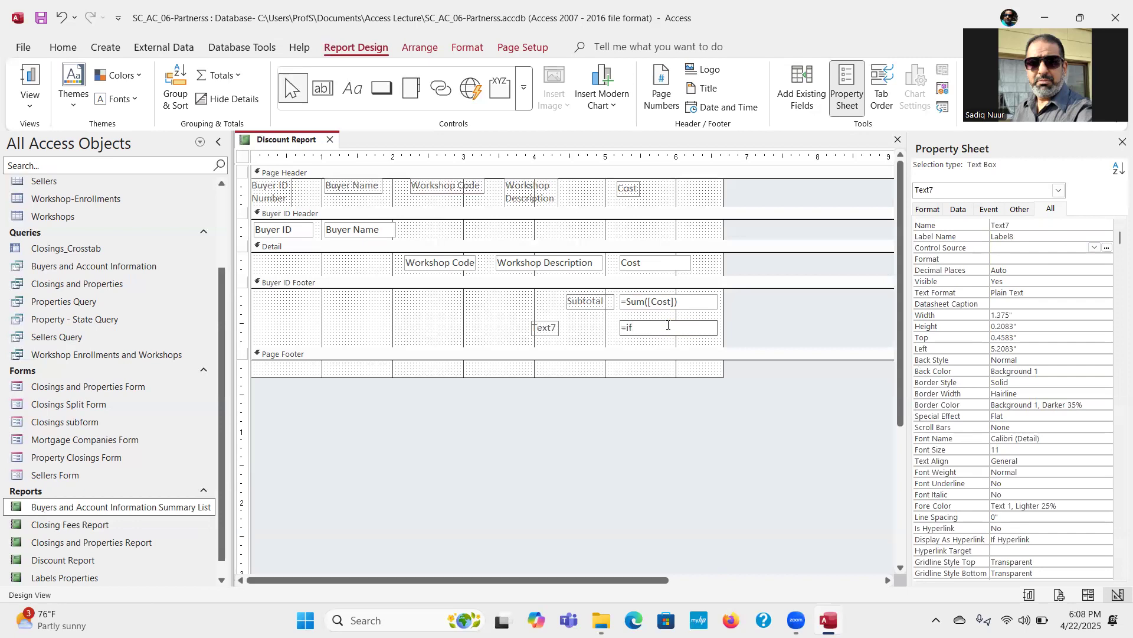
text(()
text([)
text(Subto)
text(t)
text(l)
text(s)
text(])
text(>)
text(300)
text(,)
text([)
text(Subtot)
text(al)
text(])
text(*)
text(0.2)
text(,)
click(707, 373)
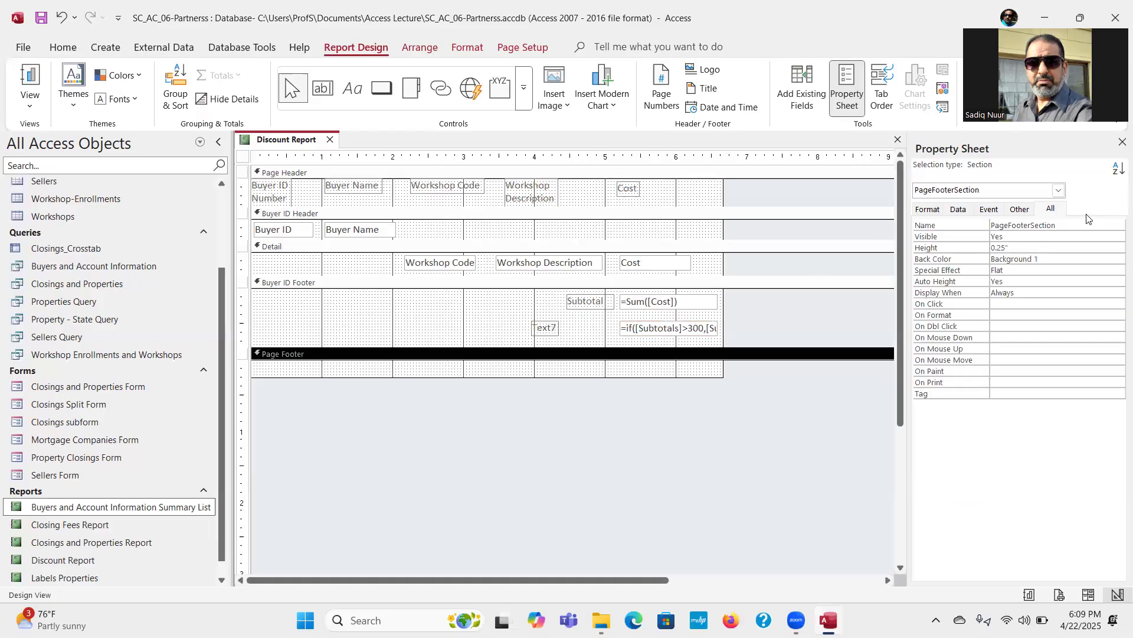
Step: Widen the property value column so the new text box's whole Control Source expression can be read
click(675, 326)
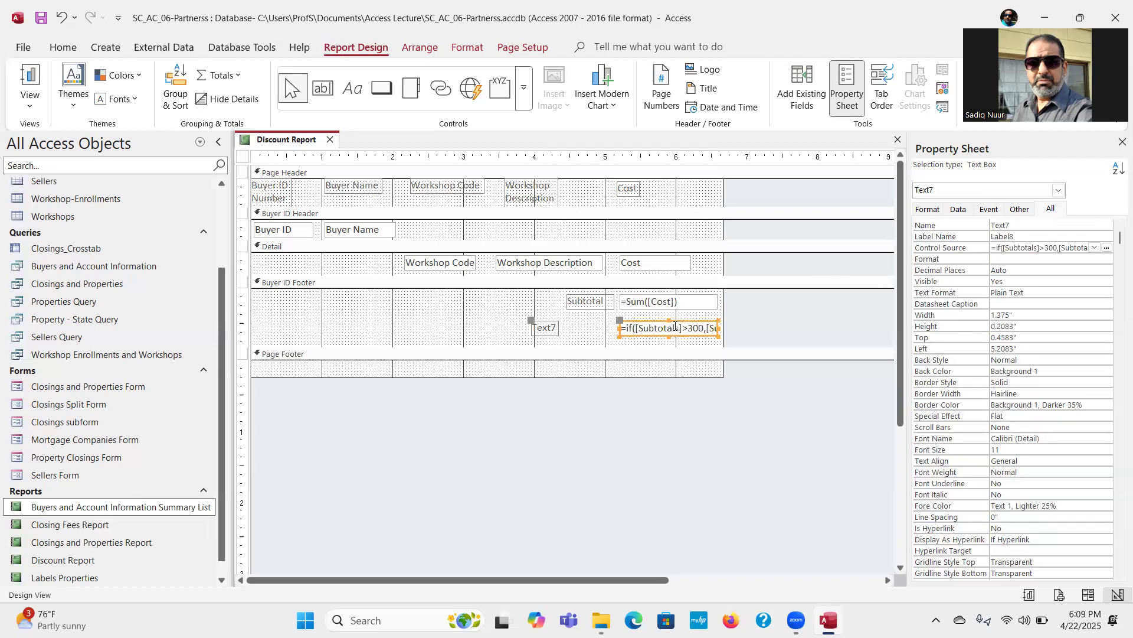
click(981, 249)
drag(982, 250, 957, 250)
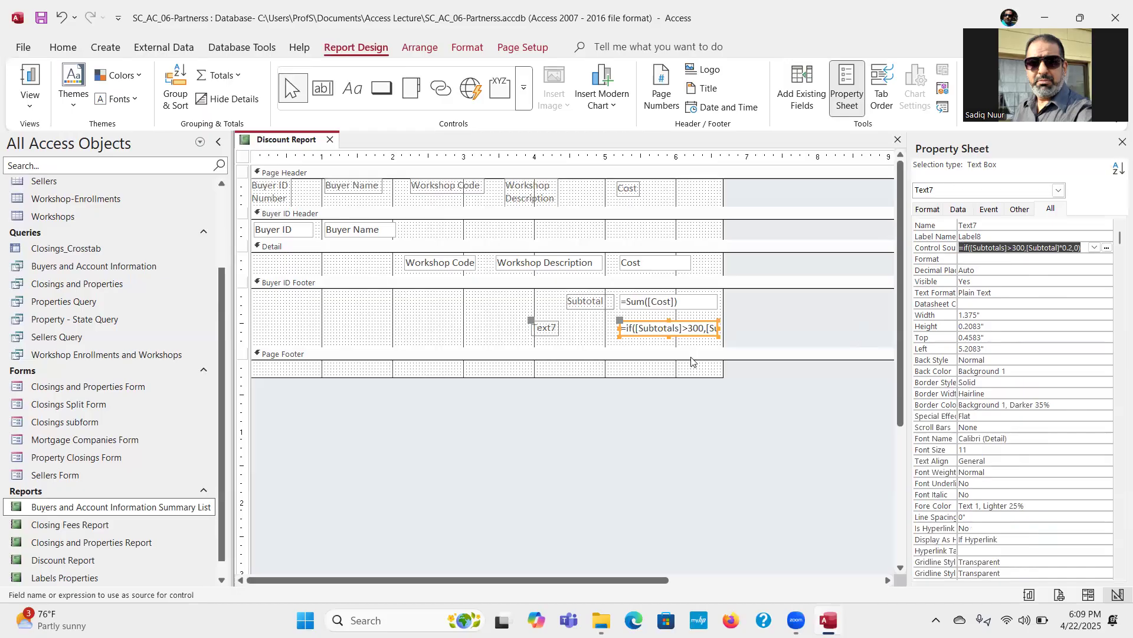
Step: Stretch the discount expression box to about 2.8 inches wide and move its Text7 label out of the way
drag(618, 328, 566, 328)
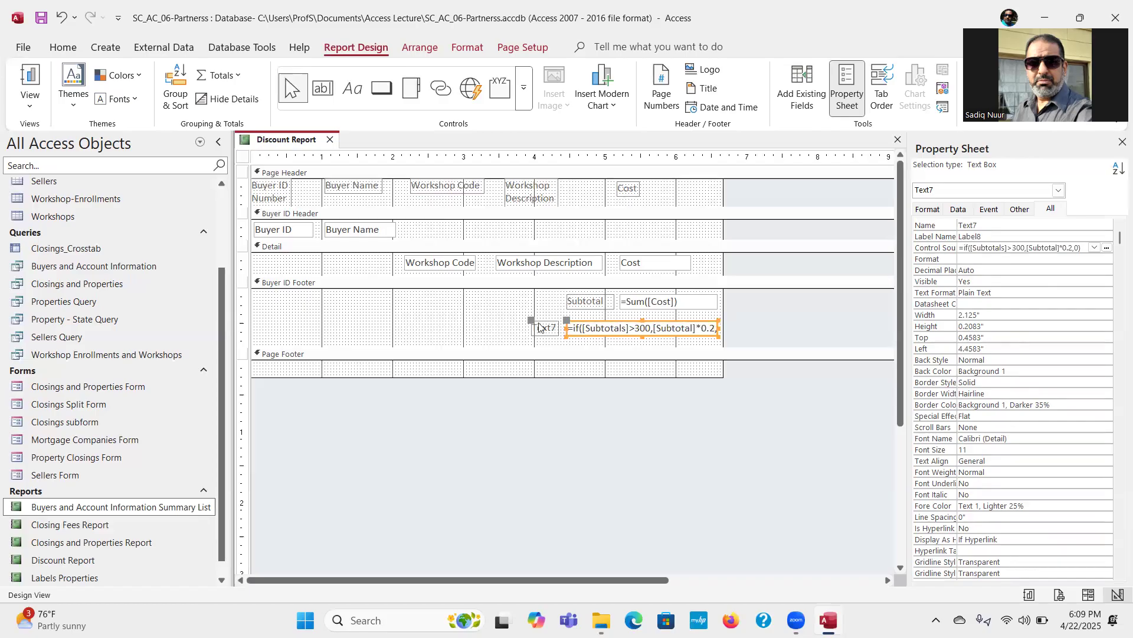
drag(531, 321, 449, 314)
drag(552, 328, 517, 326)
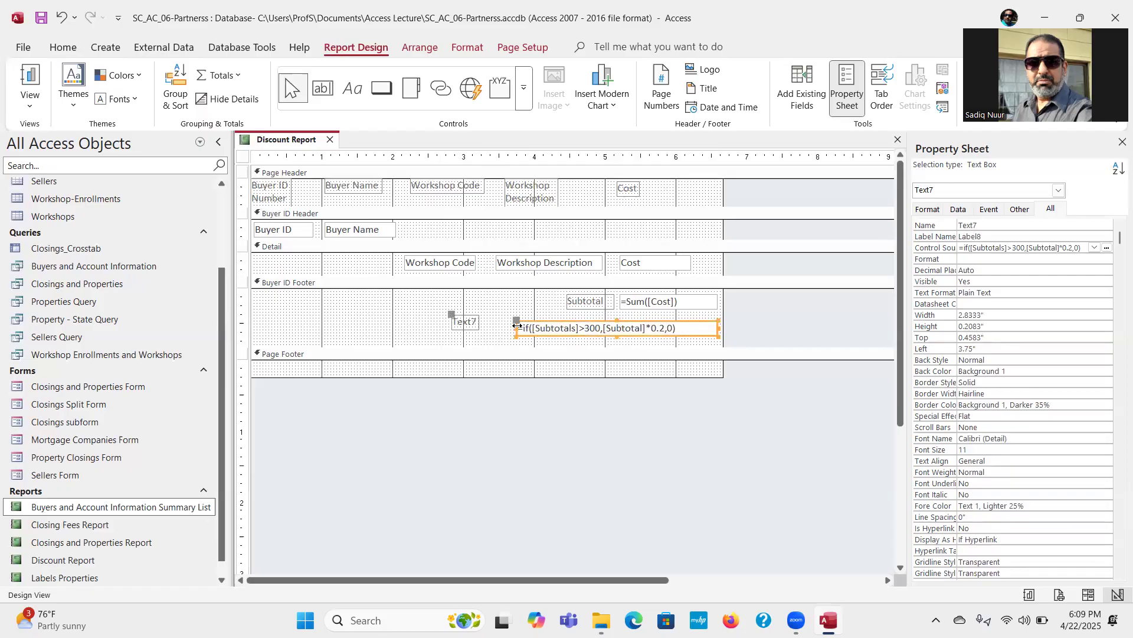
click(592, 428)
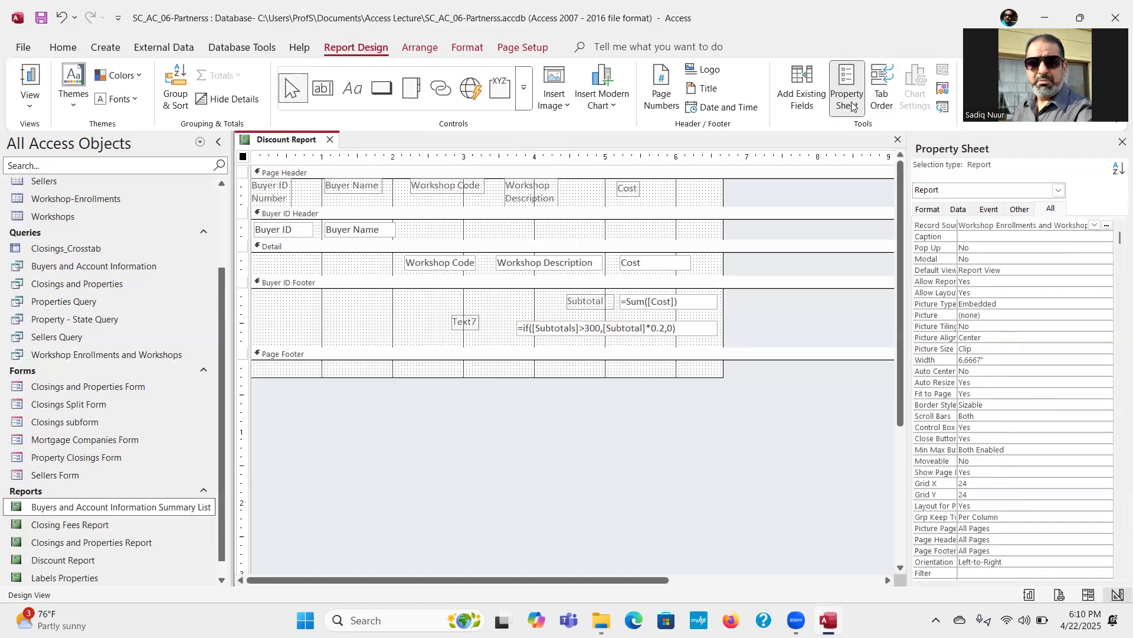
mouse_move(336, 426)
mouse_down()
mouse_move(363, 441)
mouse_move(379, 421)
mouse_move(378, 457)
mouse_move(366, 436)
mouse_move(390, 429)
mouse_move(420, 471)
mouse_up()
mouse_move(433, 428)
mouse_down()
mouse_move(421, 431)
mouse_move(421, 458)
mouse_move(438, 459)
mouse_move(454, 433)
mouse_move(448, 452)
mouse_move(474, 450)
mouse_move(481, 429)
mouse_move(488, 452)
mouse_move(513, 447)
mouse_up()
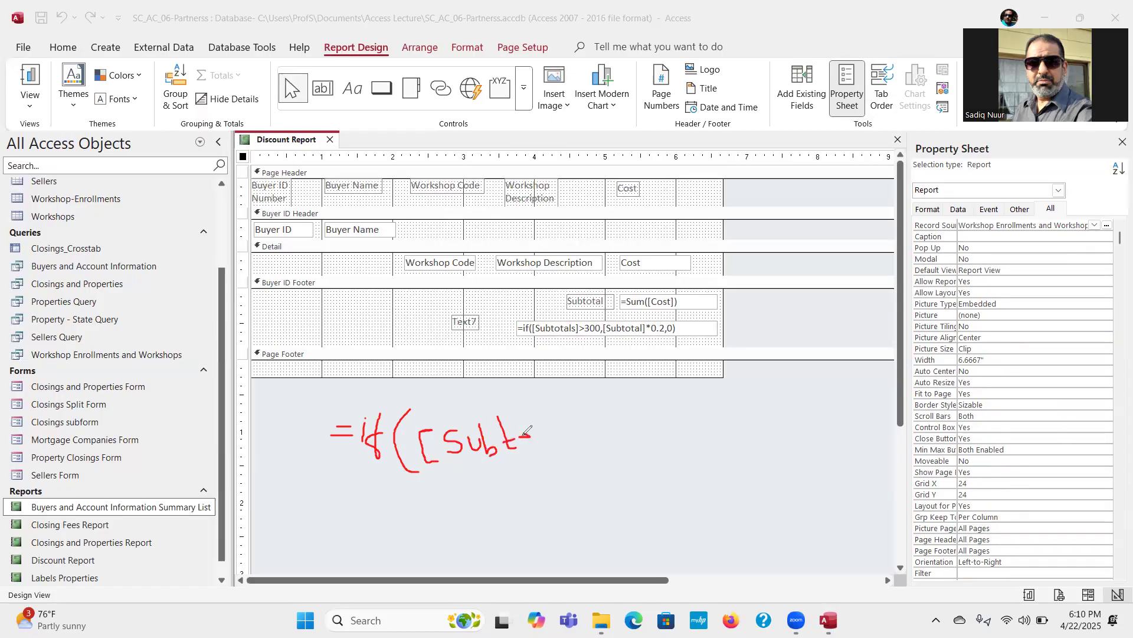
mouse_move(519, 442)
mouse_down()
mouse_move(560, 442)
mouse_move(563, 408)
mouse_move(591, 431)
mouse_up()
mouse_move(576, 390)
mouse_down()
mouse_move(590, 389)
mouse_move(595, 454)
mouse_up()
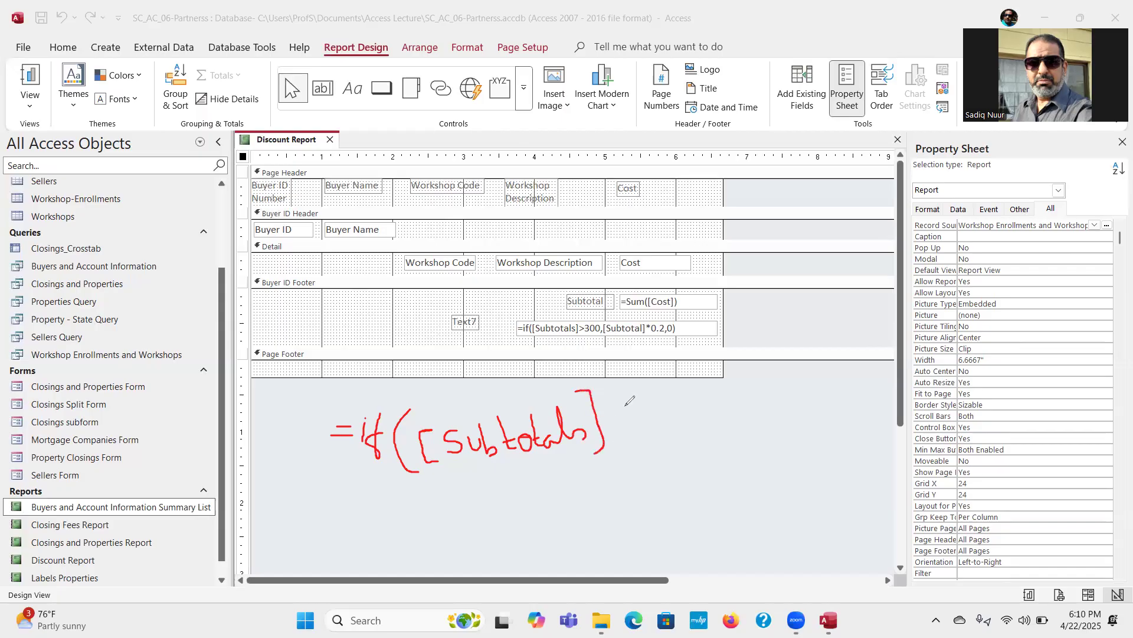
mouse_move(626, 405)
mouse_down()
mouse_move(649, 417)
mouse_move(641, 435)
mouse_move(673, 394)
mouse_move(675, 425)
mouse_move(723, 403)
mouse_move(704, 402)
mouse_move(745, 413)
mouse_move(739, 391)
mouse_move(795, 407)
mouse_up()
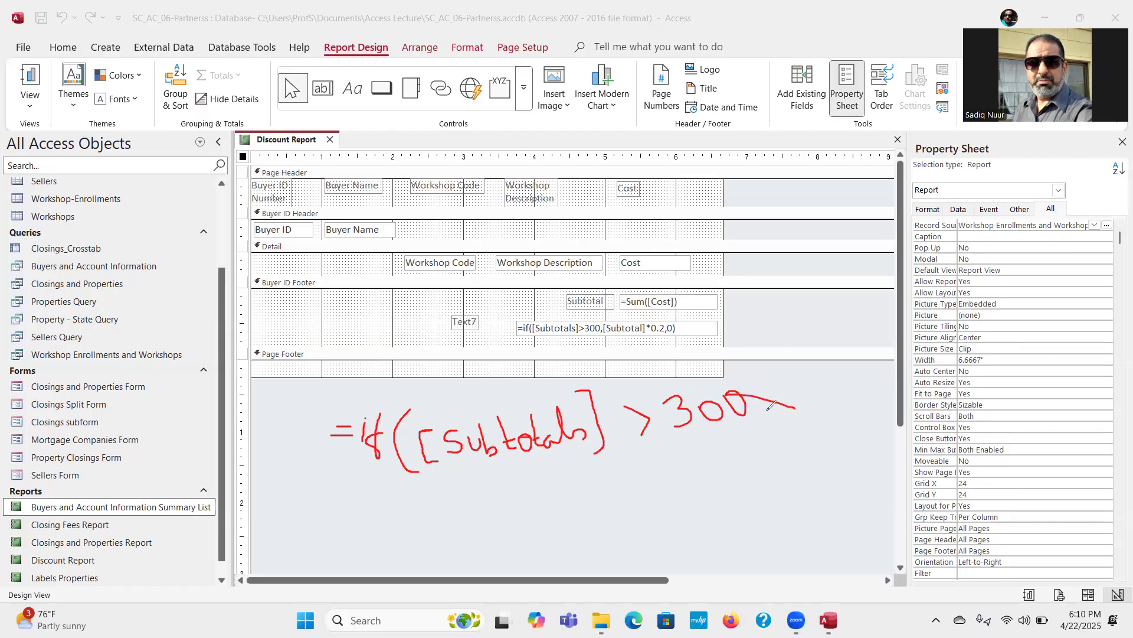
key(ctrl+z)
drag(753, 406, 751, 425)
mouse_move(779, 374)
mouse_down()
mouse_move(762, 383)
mouse_move(766, 425)
mouse_move(787, 431)
mouse_move(784, 415)
mouse_move(798, 421)
mouse_move(804, 407)
mouse_move(810, 420)
mouse_move(837, 400)
mouse_up()
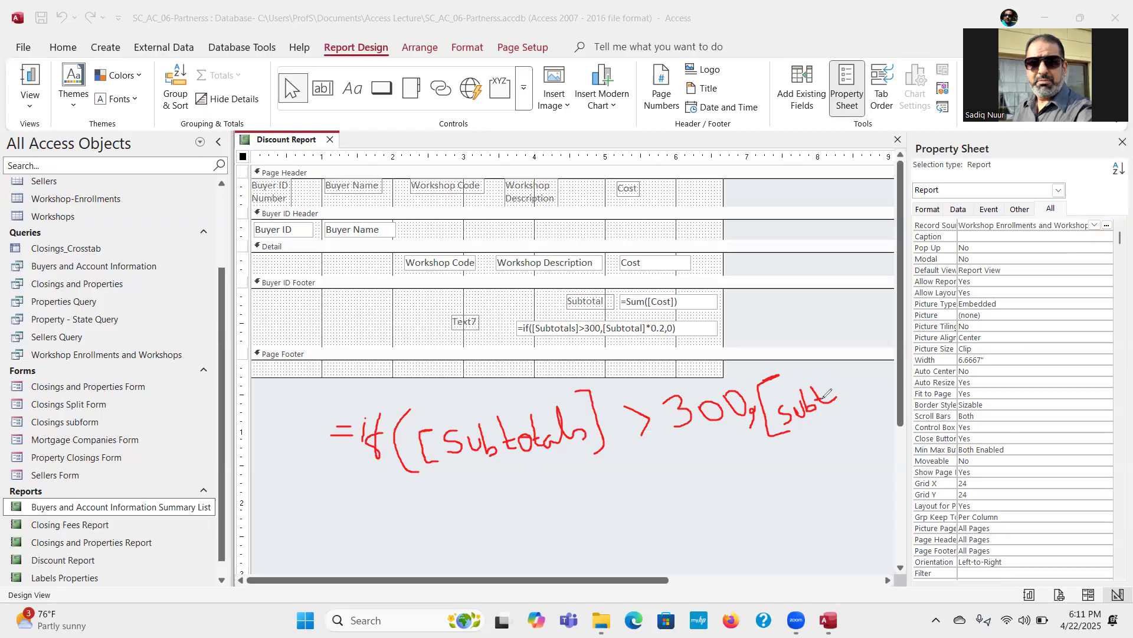
mouse_move(841, 389)
mouse_down()
mouse_move(865, 371)
mouse_move(873, 378)
mouse_move(862, 332)
mouse_move(885, 359)
mouse_move(891, 312)
mouse_move(916, 392)
mouse_move(902, 406)
mouse_up()
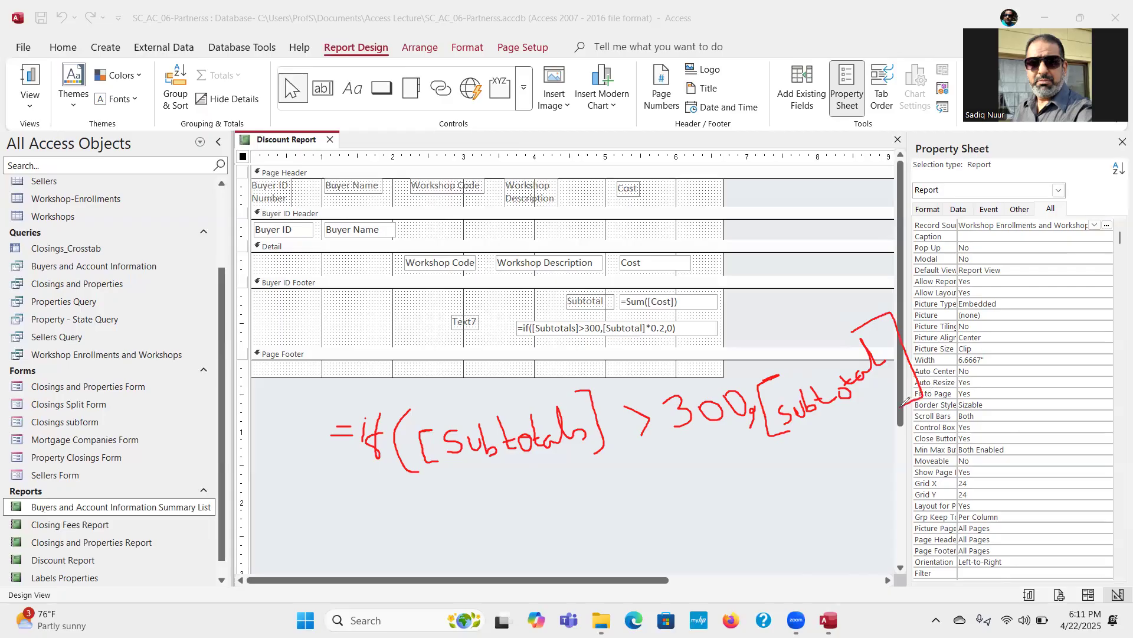
mouse_move(924, 342)
mouse_down()
mouse_move(969, 342)
mouse_move(948, 355)
mouse_up()
mouse_move(947, 342)
mouse_down()
mouse_move(986, 328)
mouse_move(978, 297)
mouse_up()
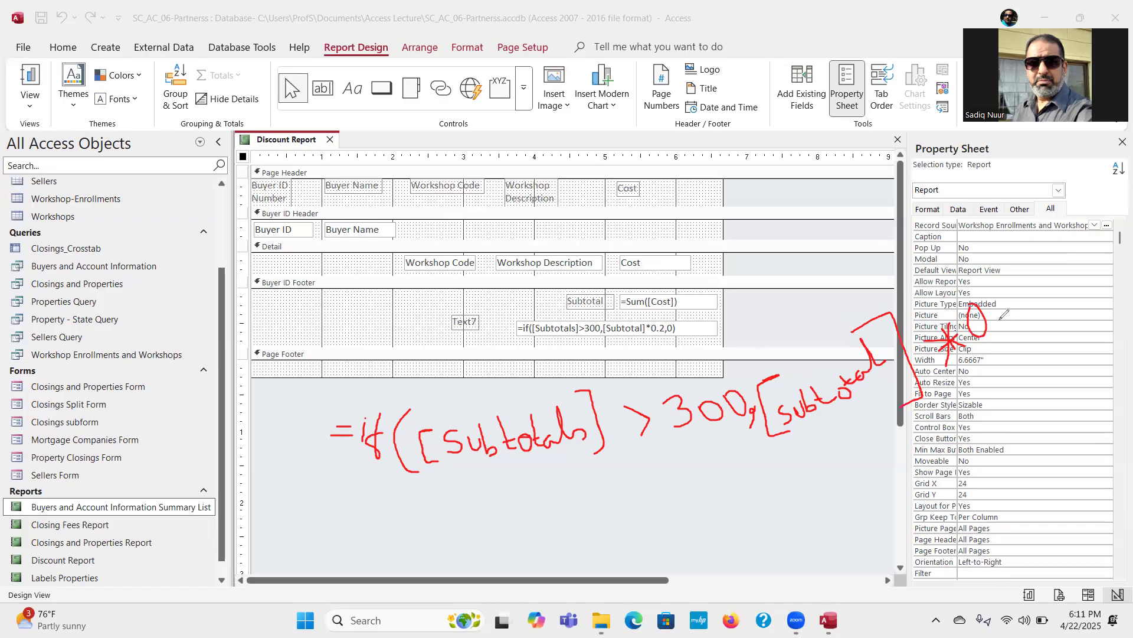
mouse_move(1004, 302)
mouse_down()
mouse_move(1013, 307)
mouse_move(1005, 320)
mouse_move(1026, 309)
mouse_move(1033, 331)
mouse_up()
mouse_move(1037, 276)
mouse_down()
mouse_move(1038, 287)
mouse_move(1062, 276)
mouse_move(1041, 266)
mouse_move(1039, 280)
mouse_up()
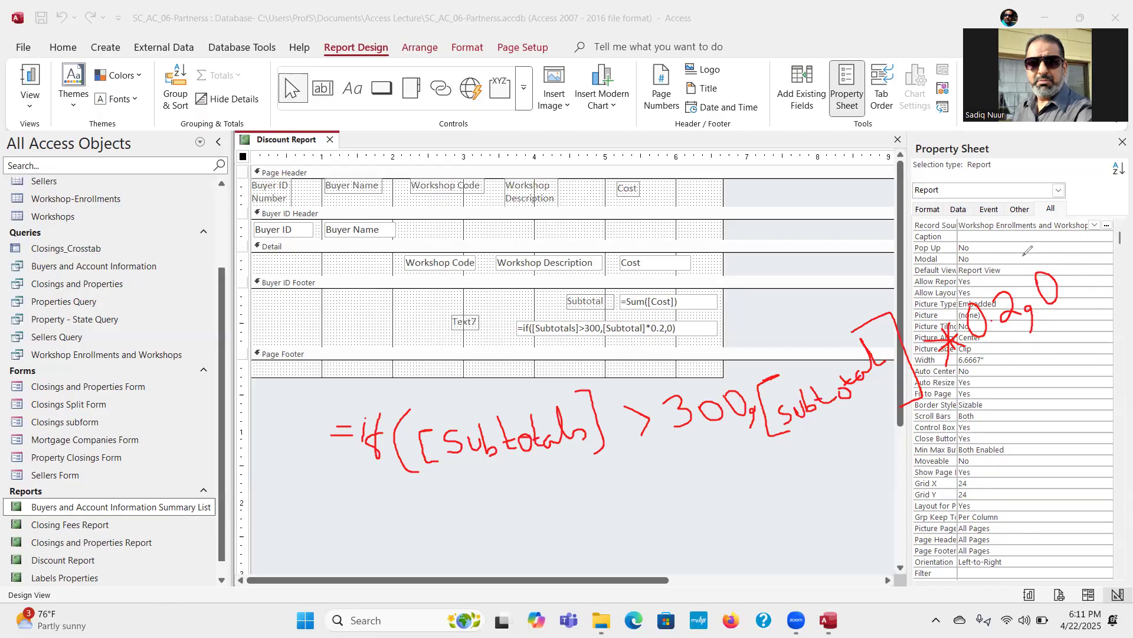
mouse_move(1013, 251)
mouse_down()
mouse_move(1063, 255)
mouse_move(1080, 340)
mouse_up()
click(54, 405)
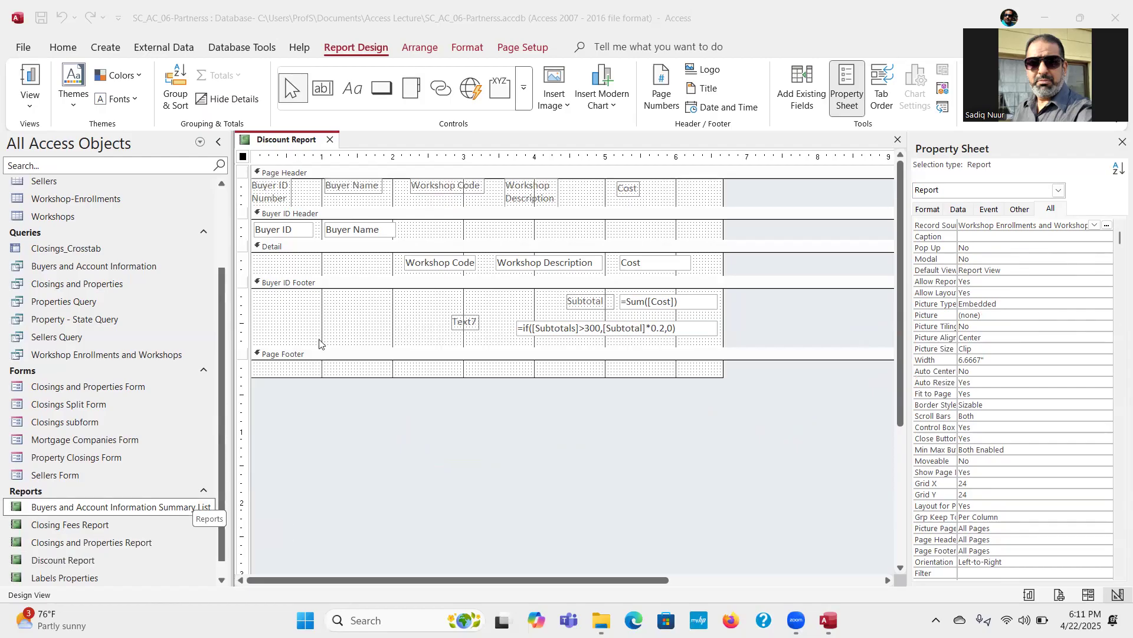
Step: Narrow the discount expression box to about 1.4 inches so its left edge lines up with the sum box
click(522, 329)
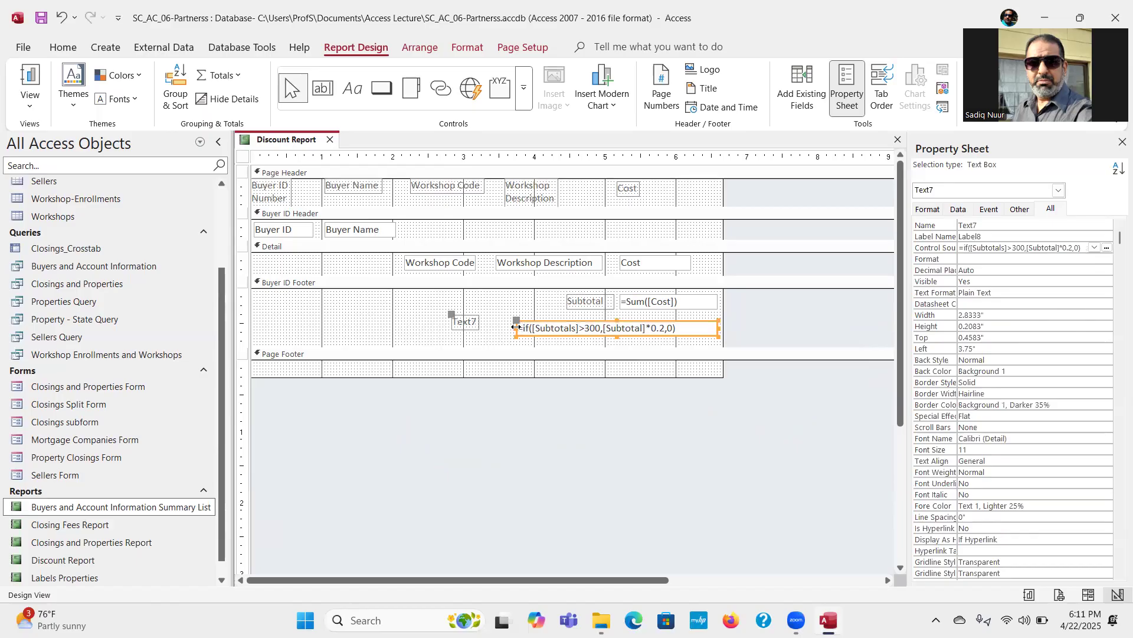
click(623, 326)
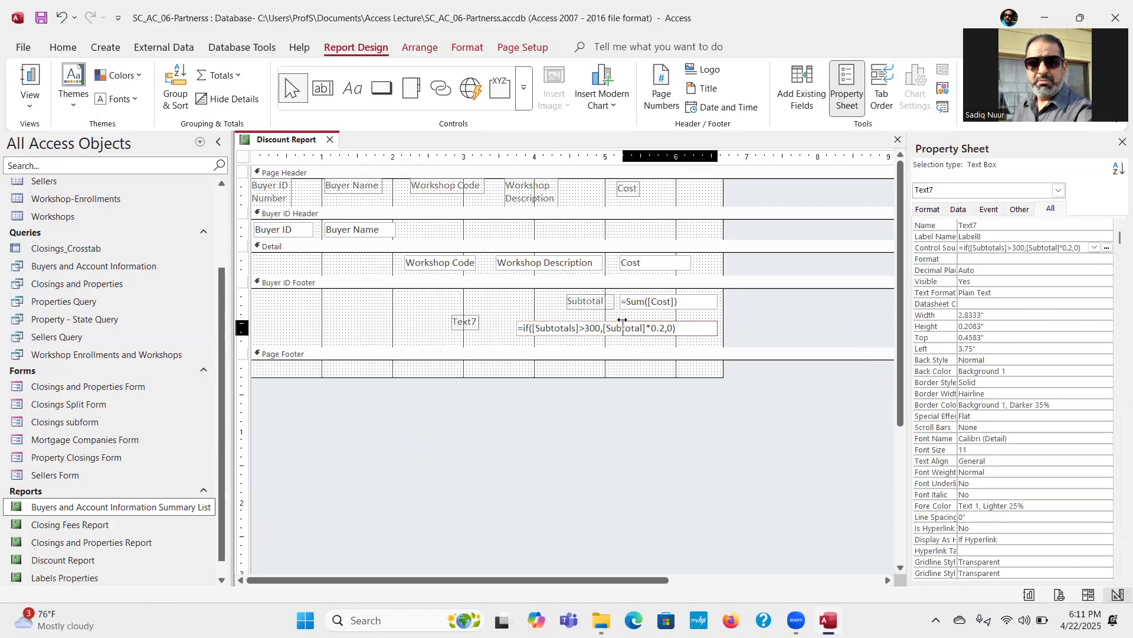
drag(622, 321, 621, 322)
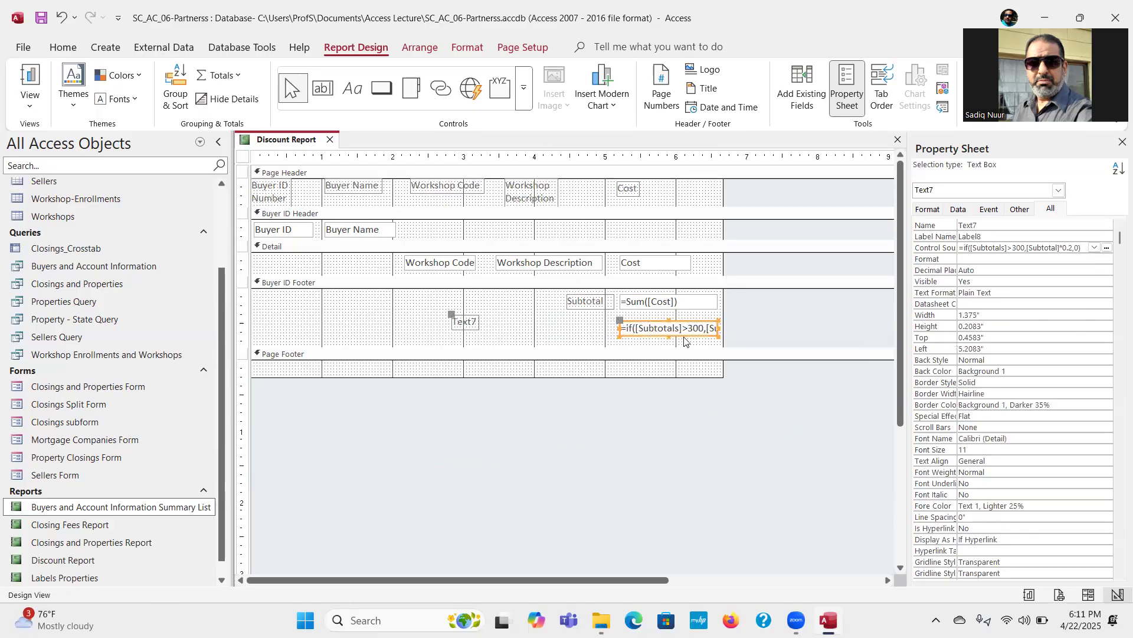
Step: Change the caption of the Text7 label in the Buyer ID Footer to Discount
click(449, 316)
click(466, 322)
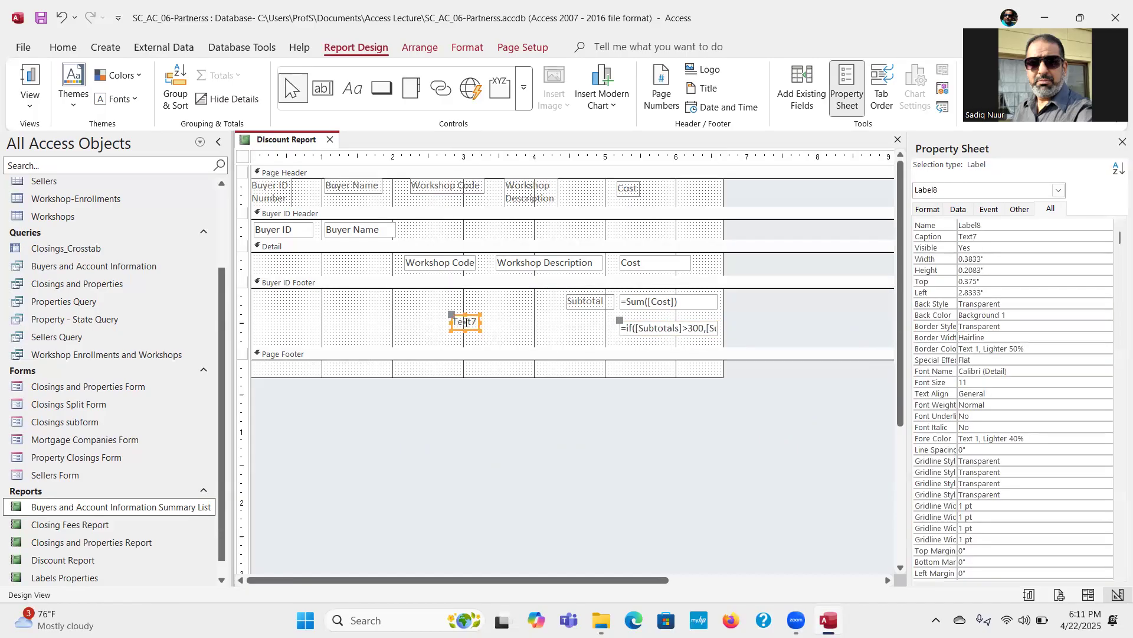
click(466, 322)
double_click(457, 322)
text(Discount)
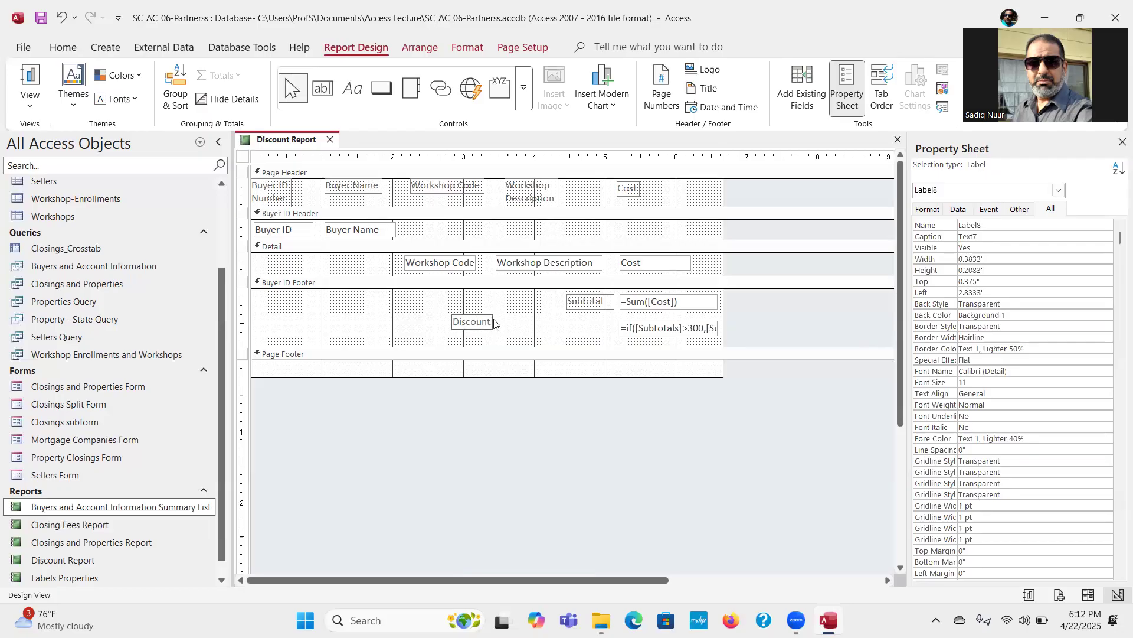
click(524, 331)
Step: Move the Discount label beneath the Subtotal label and widen it to match that label's width
click(456, 324)
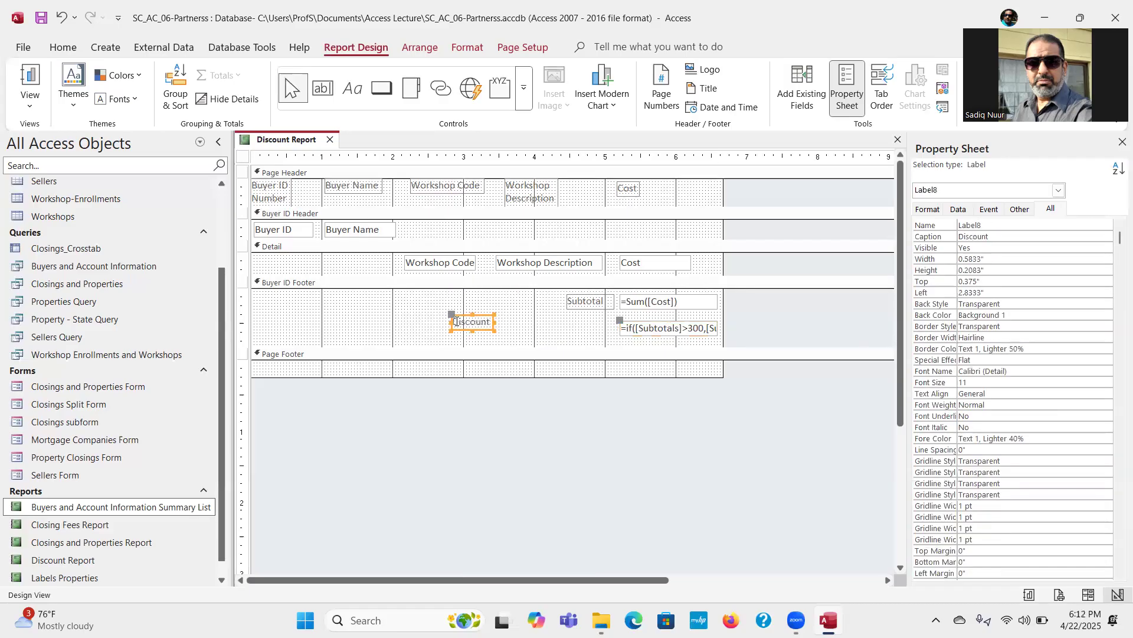
drag(456, 324, 568, 323)
click(538, 341)
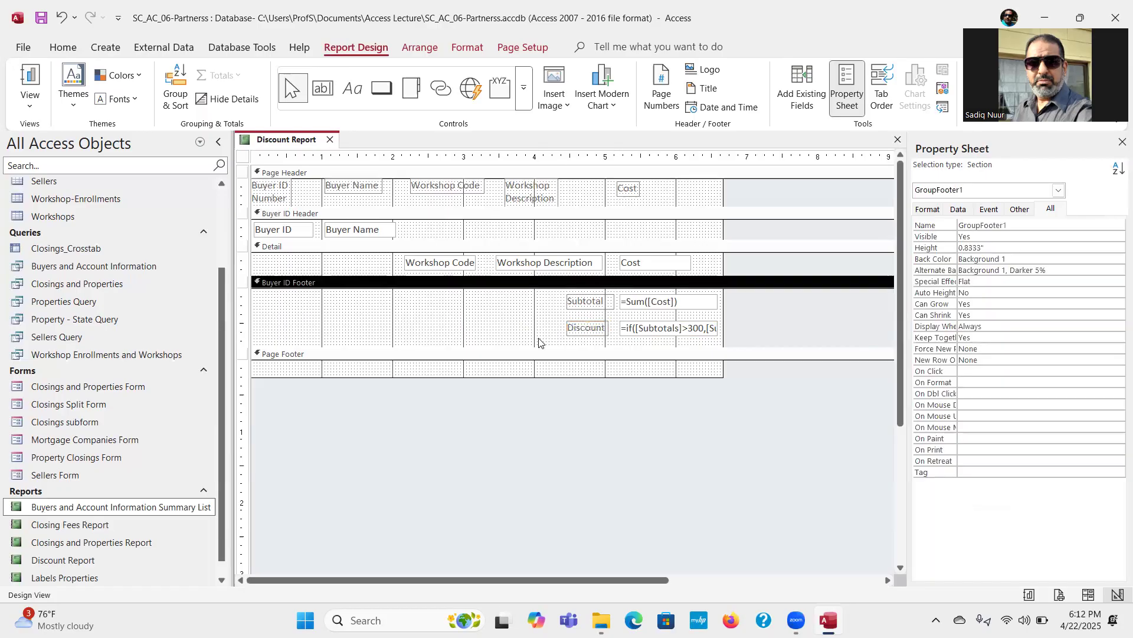
click(605, 332)
drag(606, 328, 615, 328)
click(504, 347)
Step: Try to display the Discount Report in Layout View
click(31, 105)
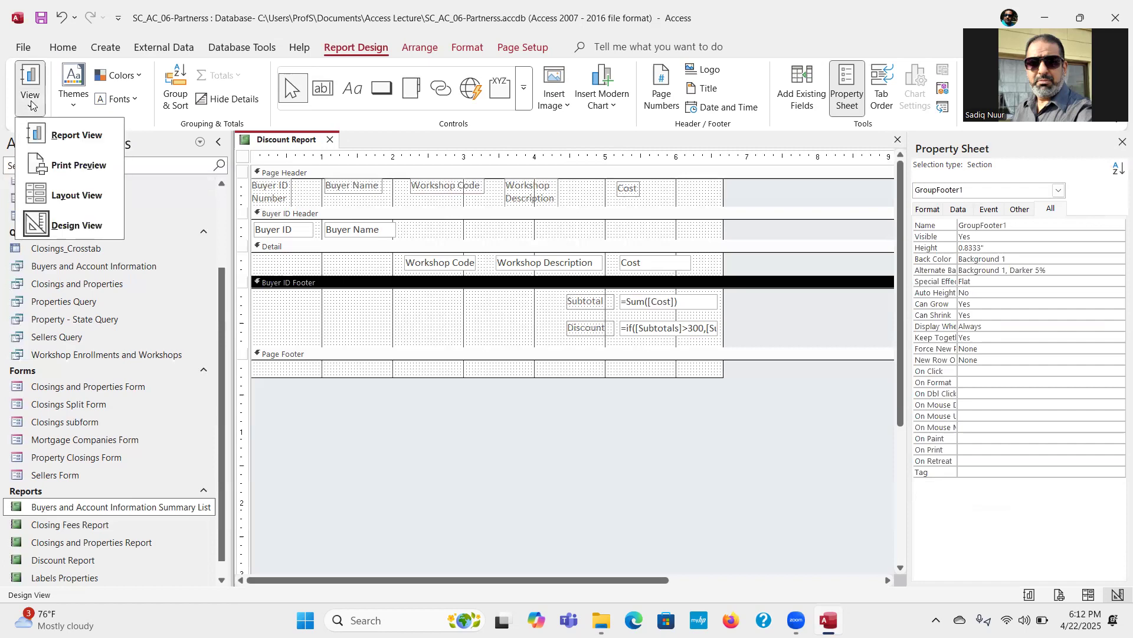
click(78, 195)
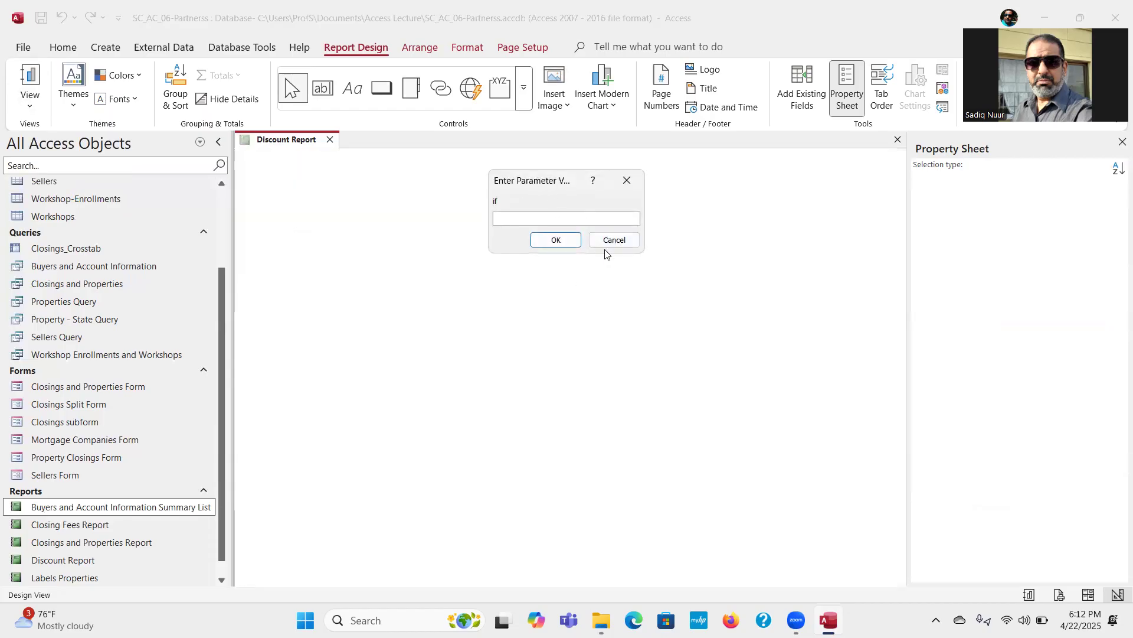
click(612, 246)
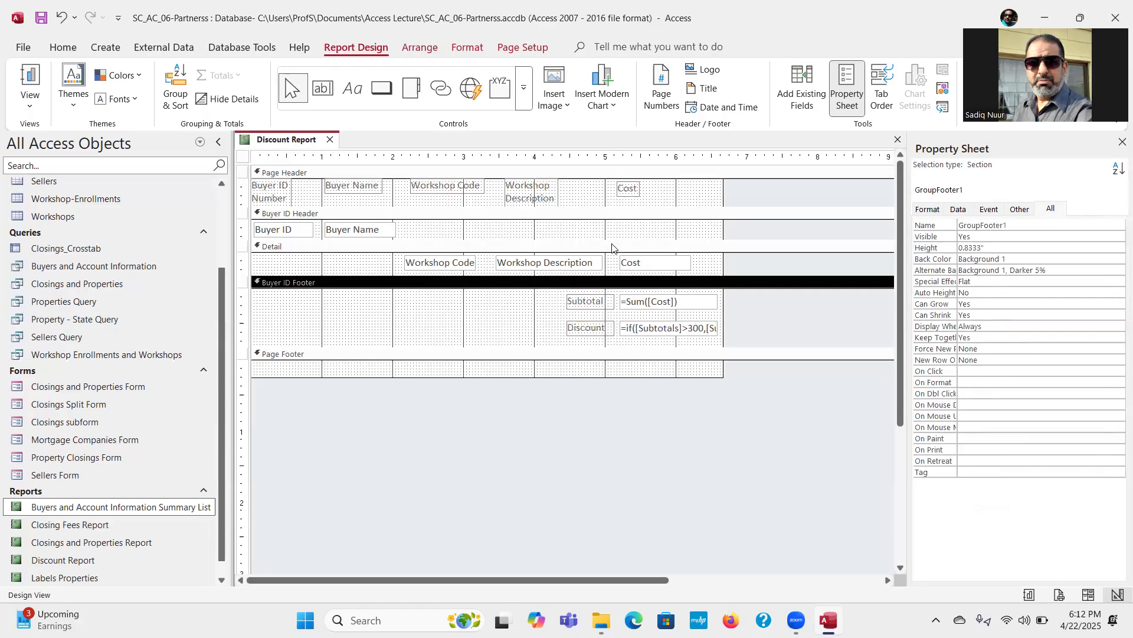
Step: Open the discount box's expression for editing at its if function name
click(640, 329)
double_click(640, 328)
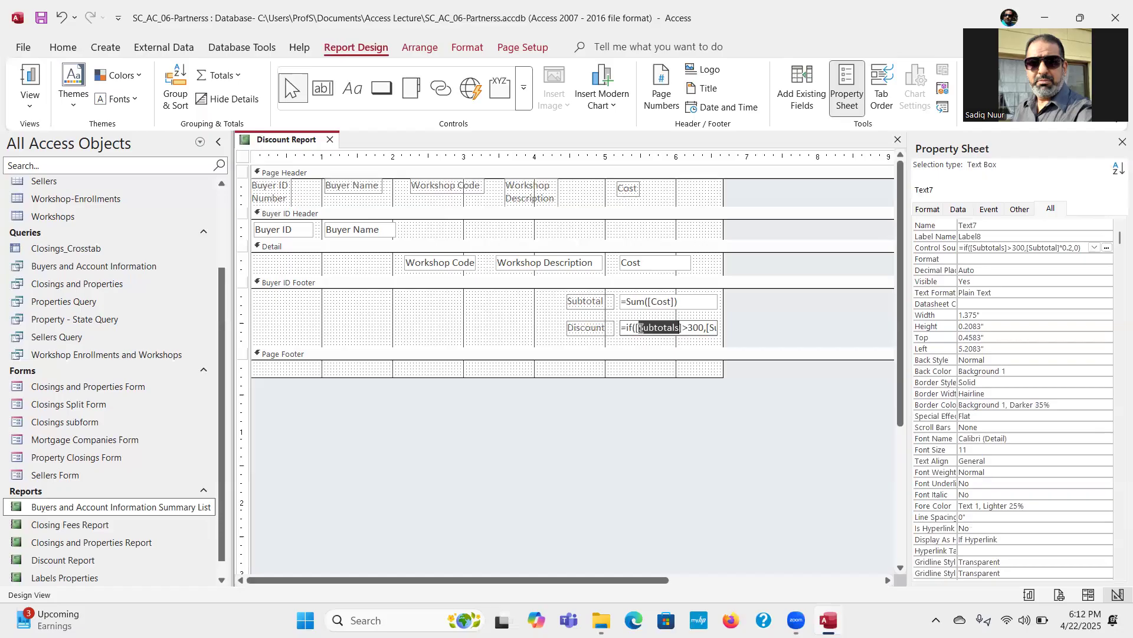
click(627, 328)
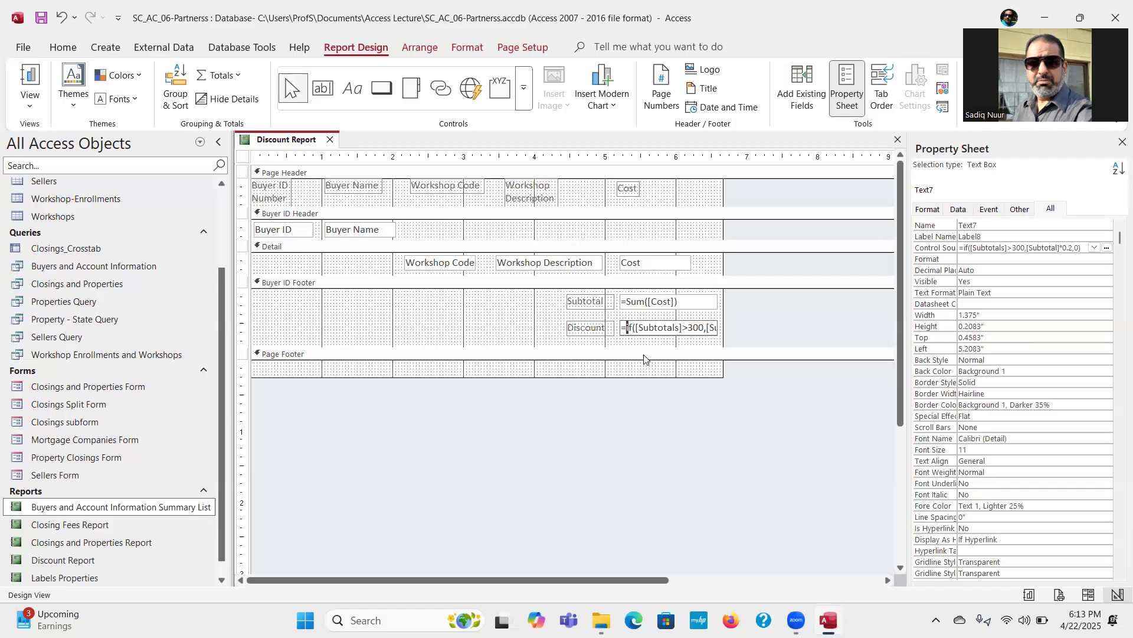
Step: Change the function name in the discount box's expression to IIf
text(I)
key(BackSpace)
text(F)
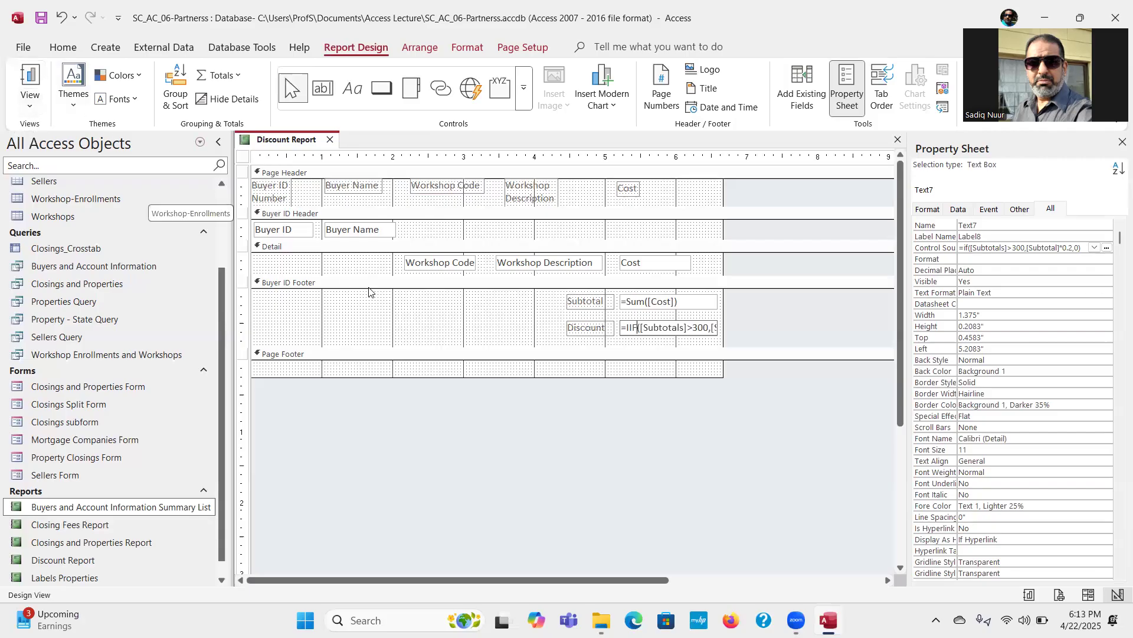
click(472, 324)
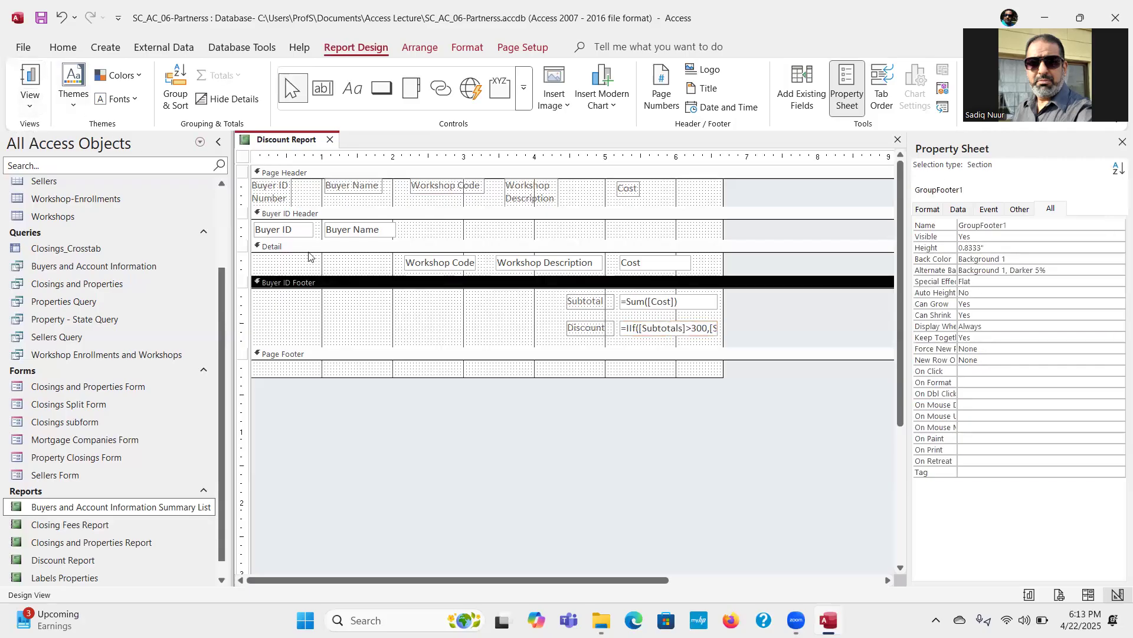
Step: Try to display the Discount Report in Layout View, cancelling the parameter request for Subtotals
click(30, 104)
click(82, 198)
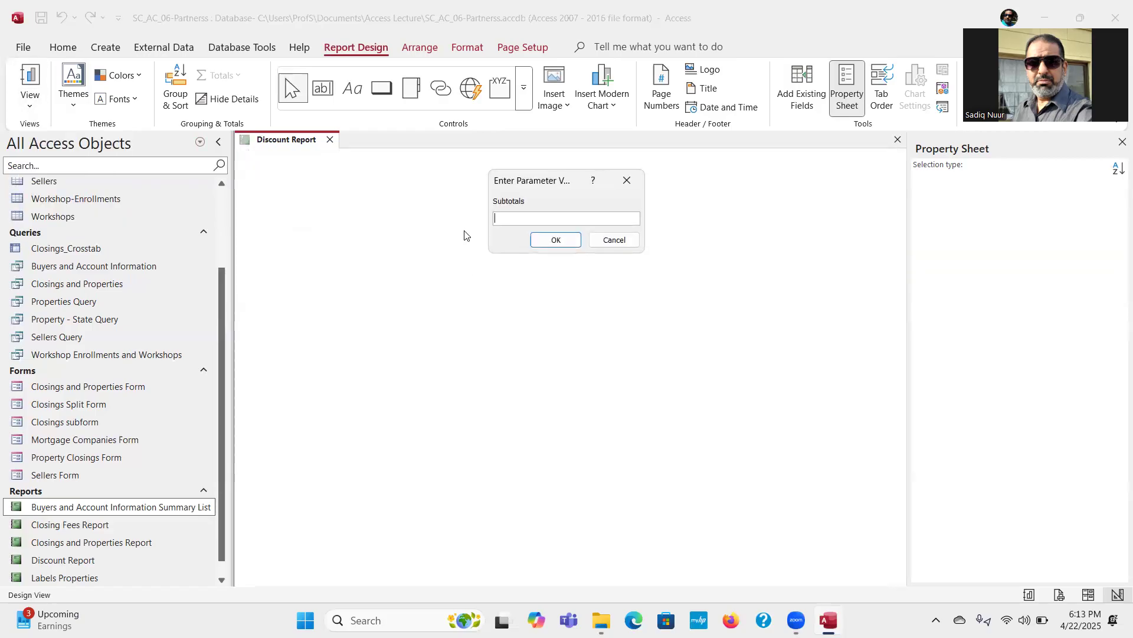
click(618, 243)
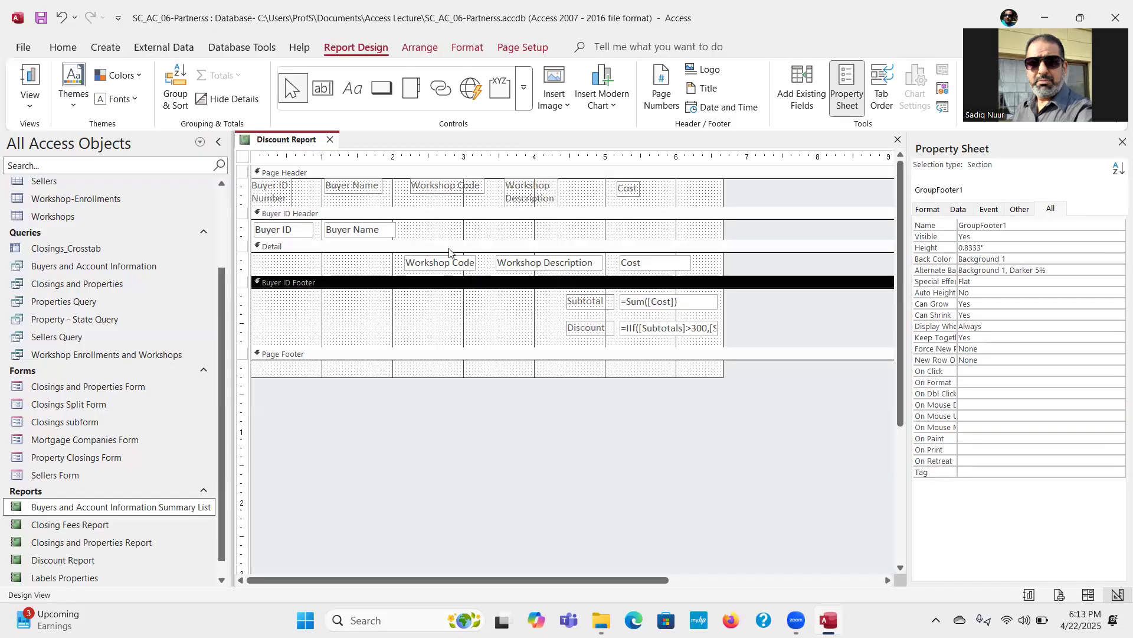
Step: Correct the field reference in the discount expression's condition to [Subtotal] and check the rest of the expression
click(671, 328)
click(671, 328)
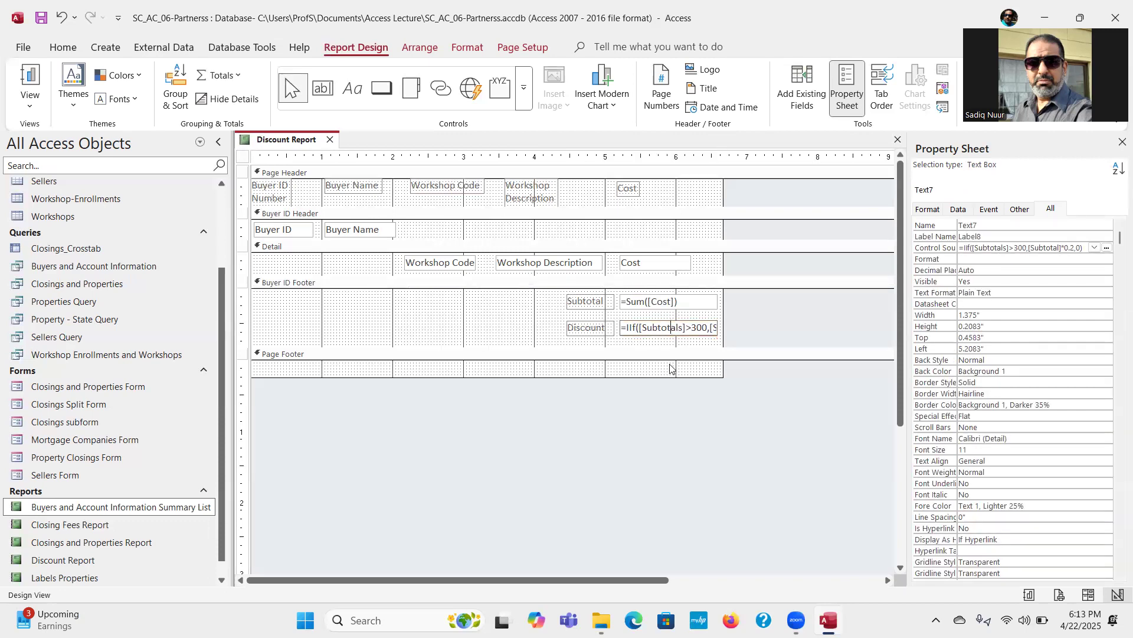
click(683, 327)
key(BackSpace)
key(Right)
key(Right)
key(Right)
key(Right)
key(Right)
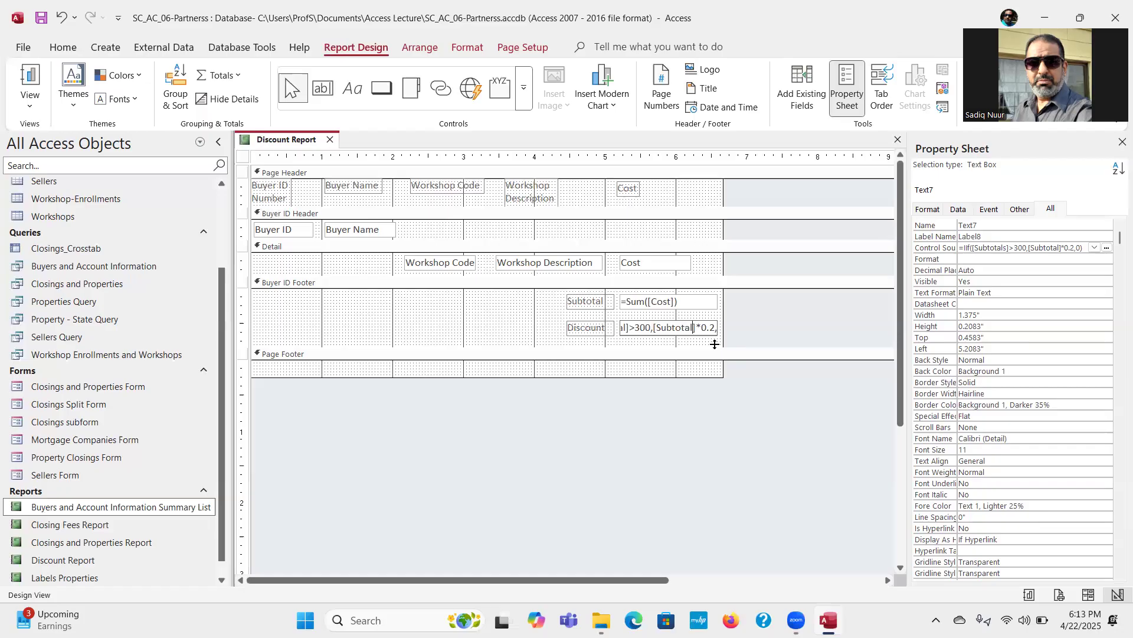
key(Left)
key(Left)
key(Left)
key(Left)
key(Left)
key(Left)
key(Left)
key(Left)
key(Left)
key(Left)
key(Left)
key(Left)
key(Left)
key(Left)
key(Left)
key(Left)
key(Left)
key(Right)
key(Right)
key(Right)
key(Right)
key(Right)
key(Right)
key(Right)
Step: Try to display the Discount Report in Layout View, cancelling the parameter request for Subtotal
click(30, 106)
click(78, 201)
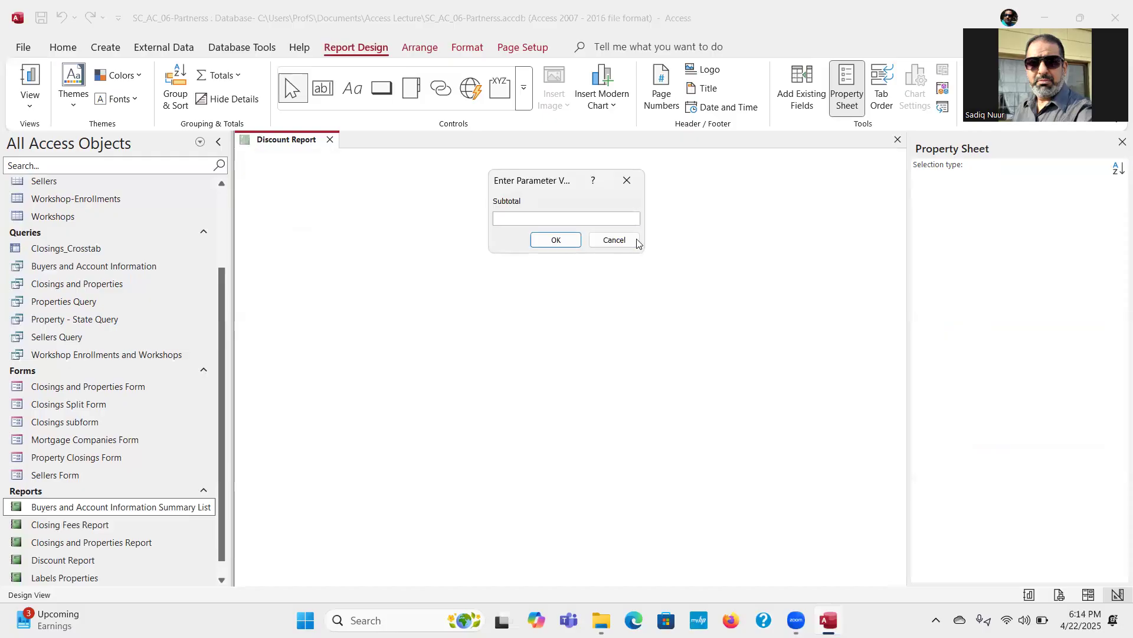
click(614, 240)
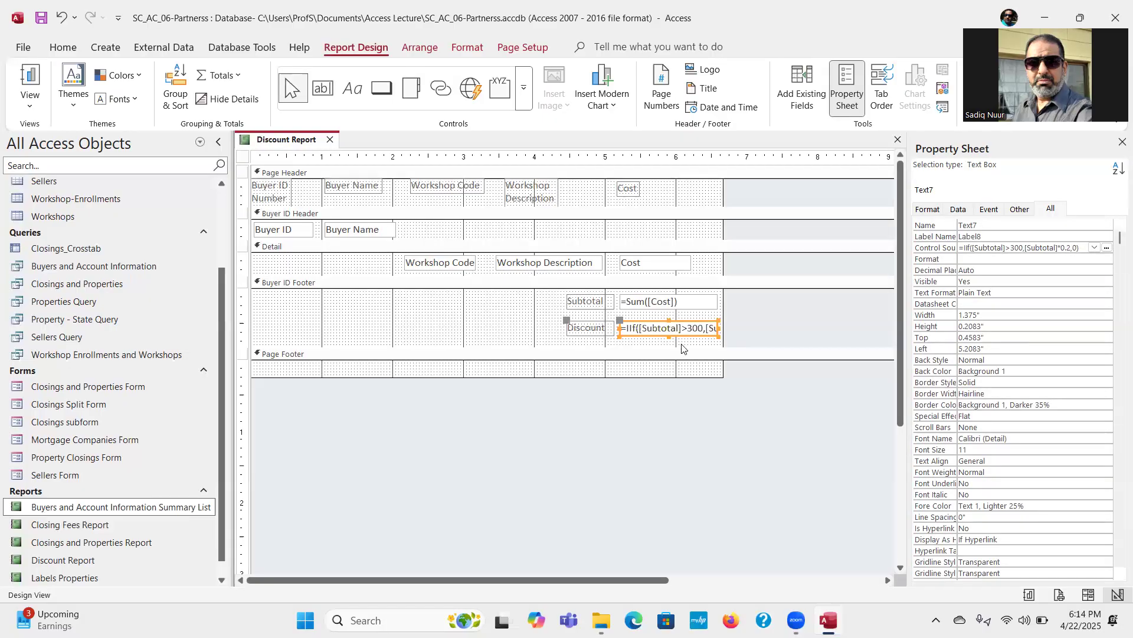
Step: Replace the entire discount box expression with =IIF([Subtotal]>300,[Subtotal]*0.2,0)
click(685, 326)
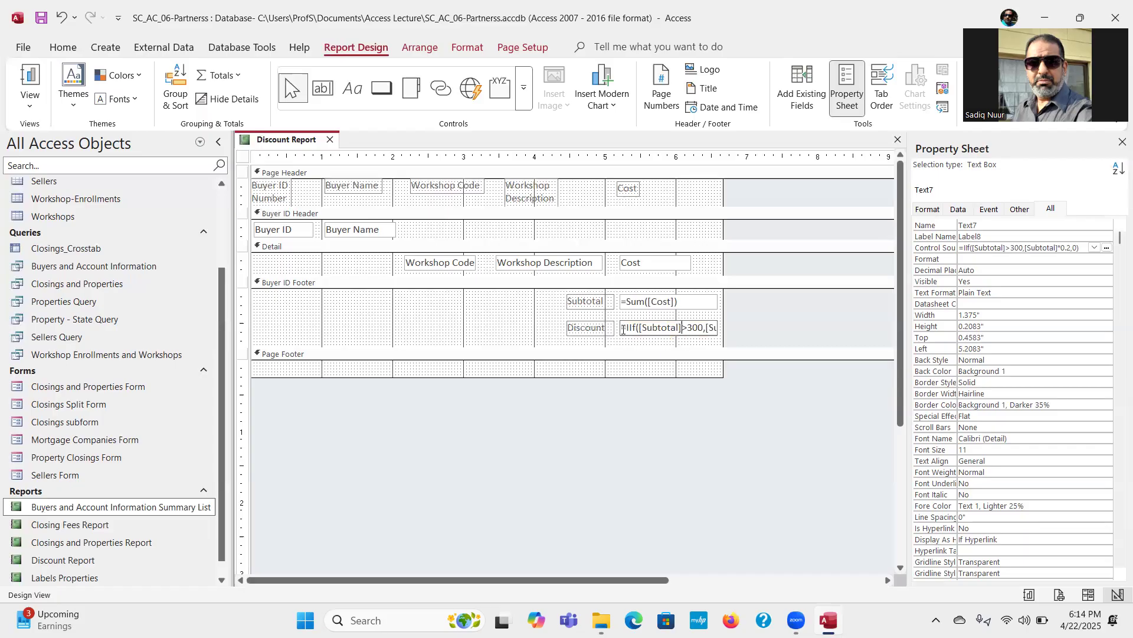
drag(623, 330, 738, 329)
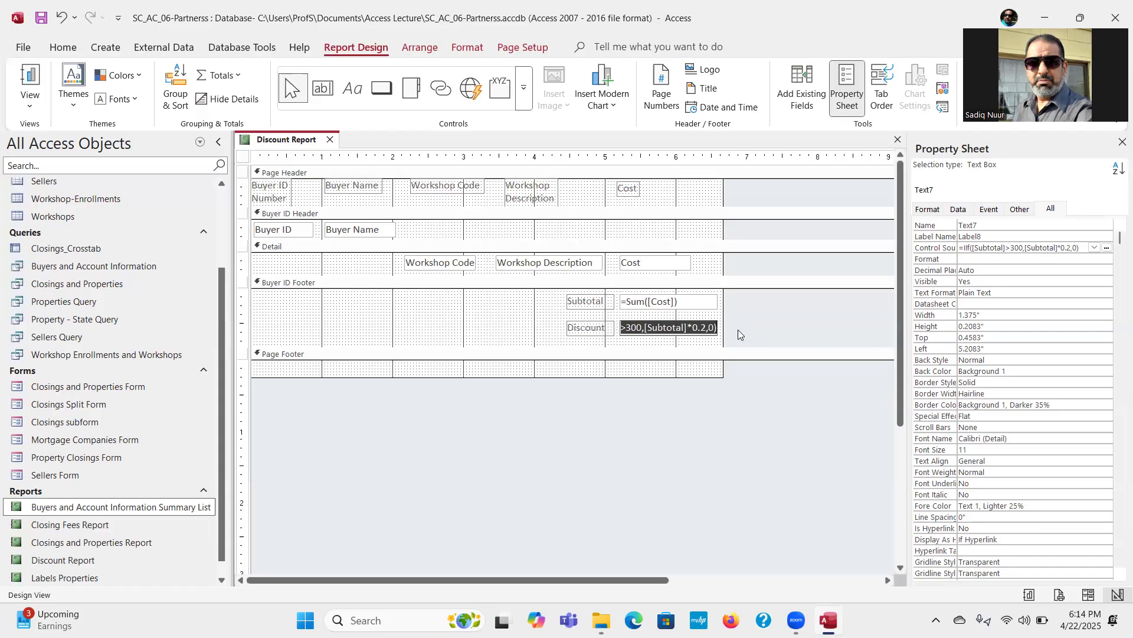
key(Delete)
text(=)
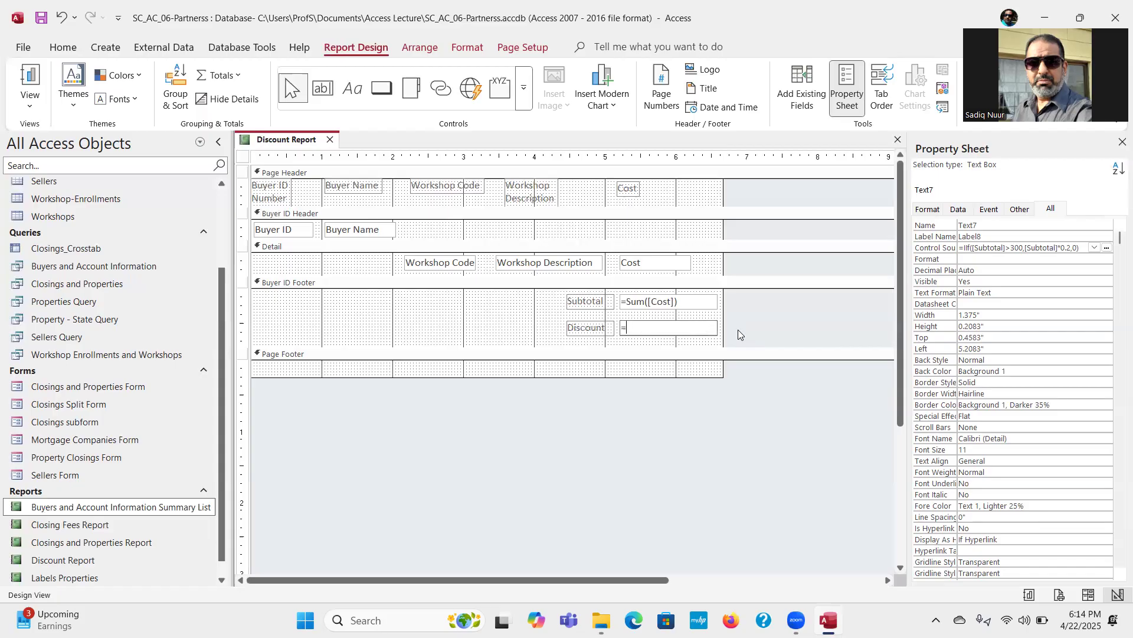
text(I)
text(IF)
text(()
text([)
text(Su)
text(b)
text(total)
text(])
text(>)
text(300)
text(Su)
text(b)
text(tot)
text(al)
text(])
text(,)
text(0)
text())
key(Return)
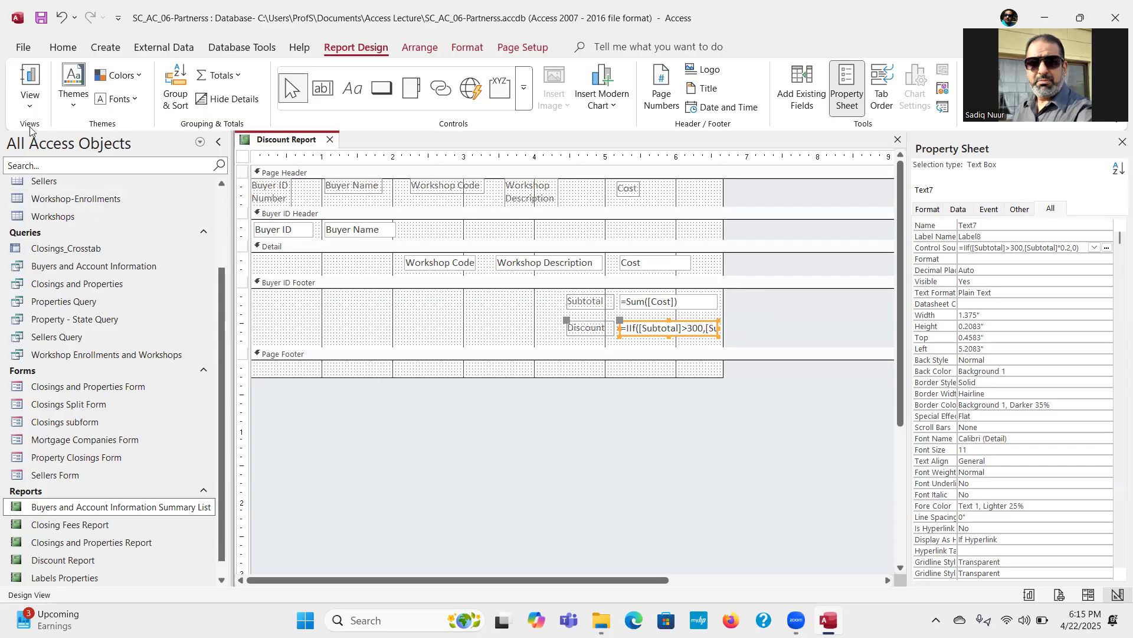
Step: Try again to display the Discount Report in Layout View with the re-entered discount expression, cancelling the parameter request
click(33, 105)
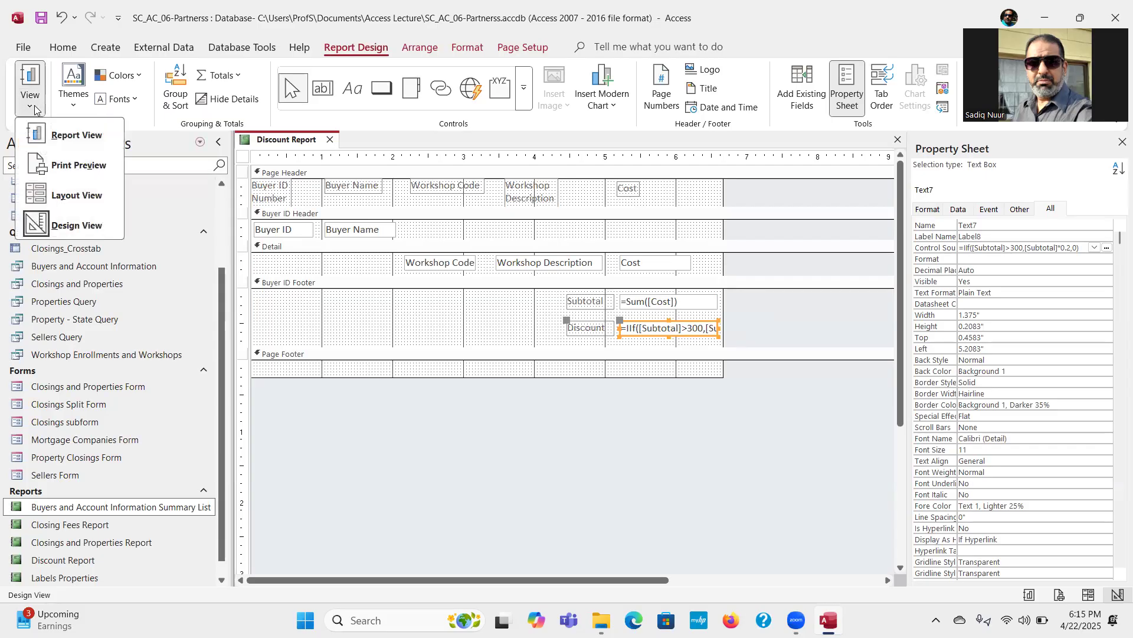
click(86, 199)
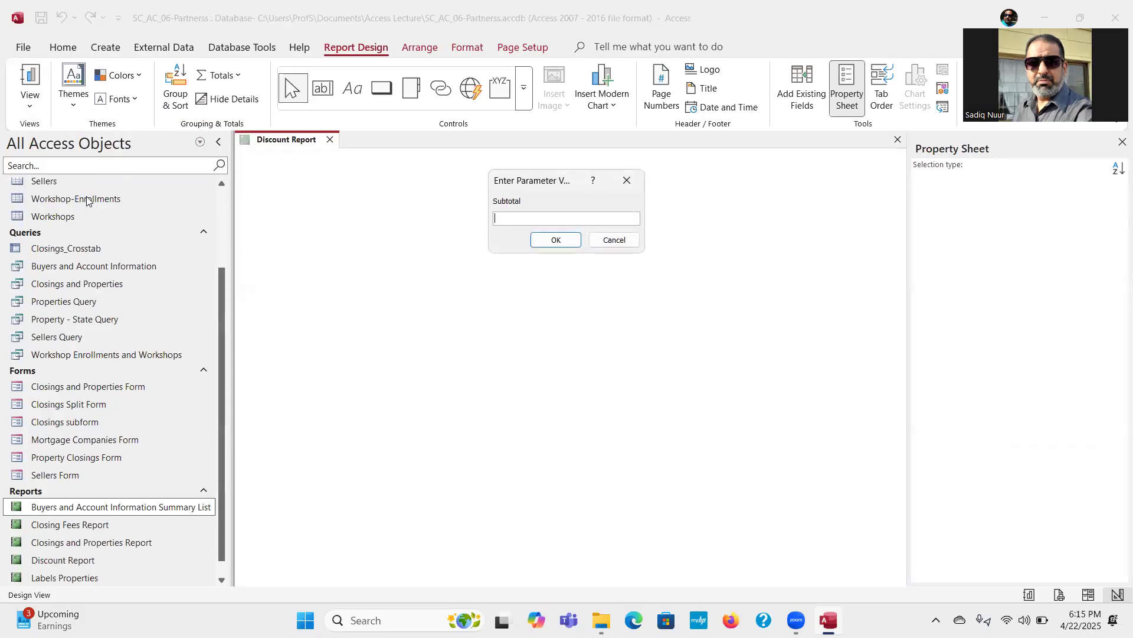
click(622, 246)
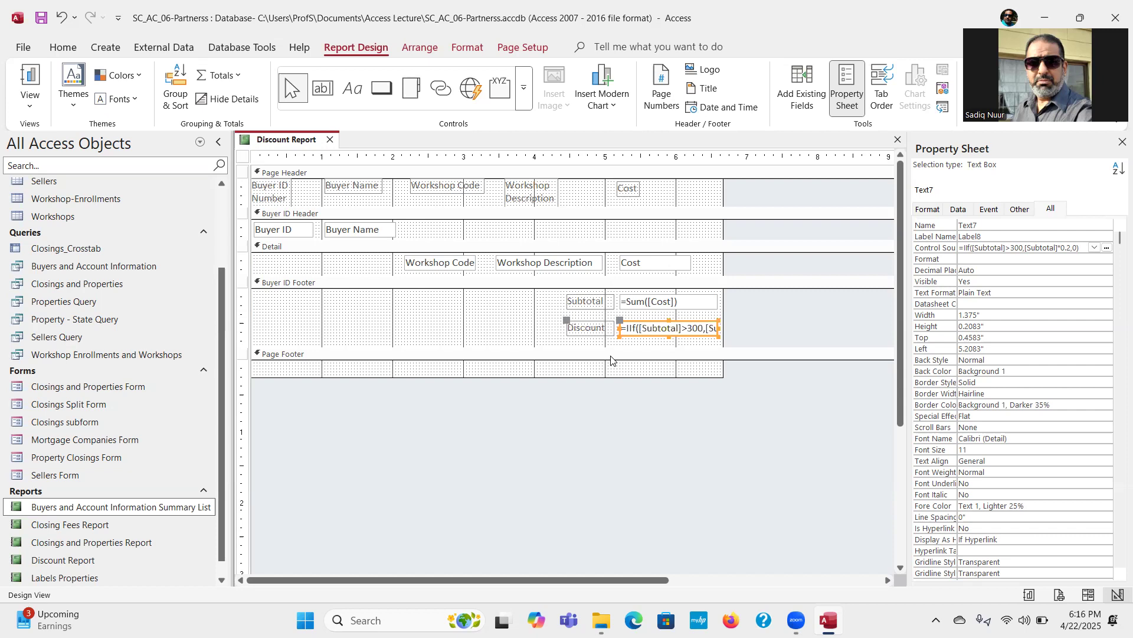
Step: Set the Name property of the =Sum([Cost]) text box in the Buyer ID Footer to Subtotal
click(642, 301)
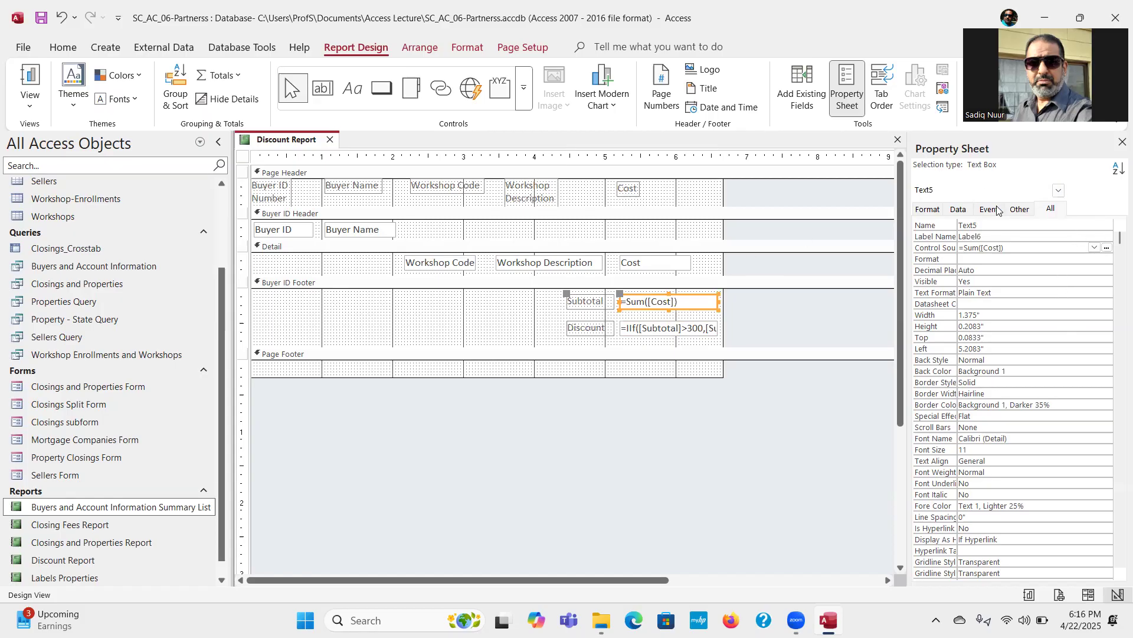
drag(981, 223, 956, 224)
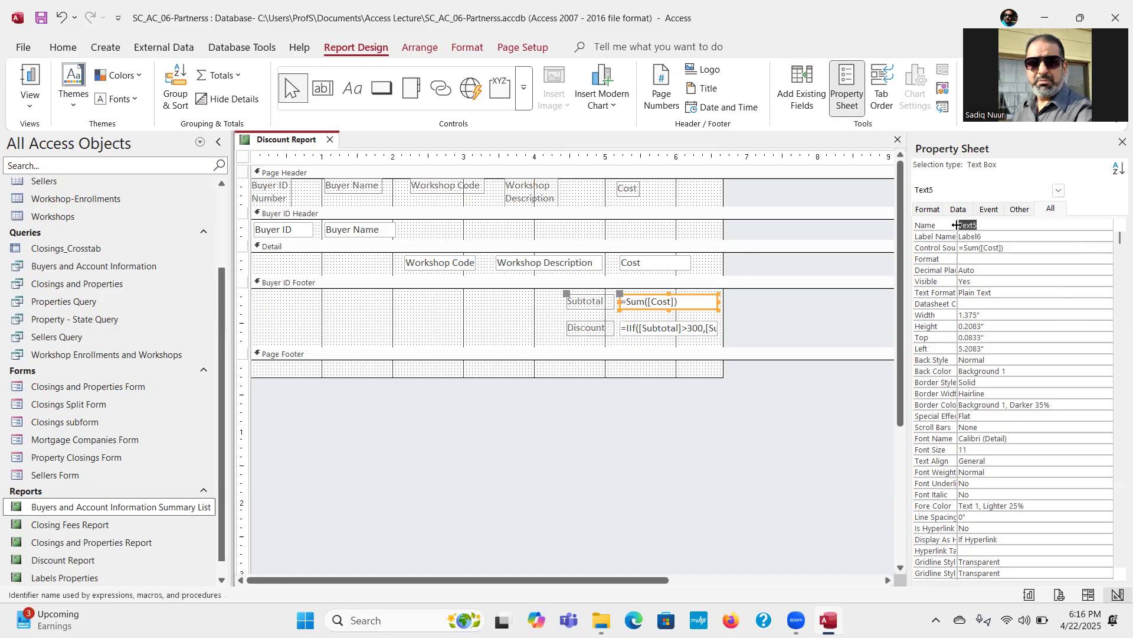
text(Subtotal)
Step: Set the Name property of the text box holding the IIf expression to Discount
click(656, 330)
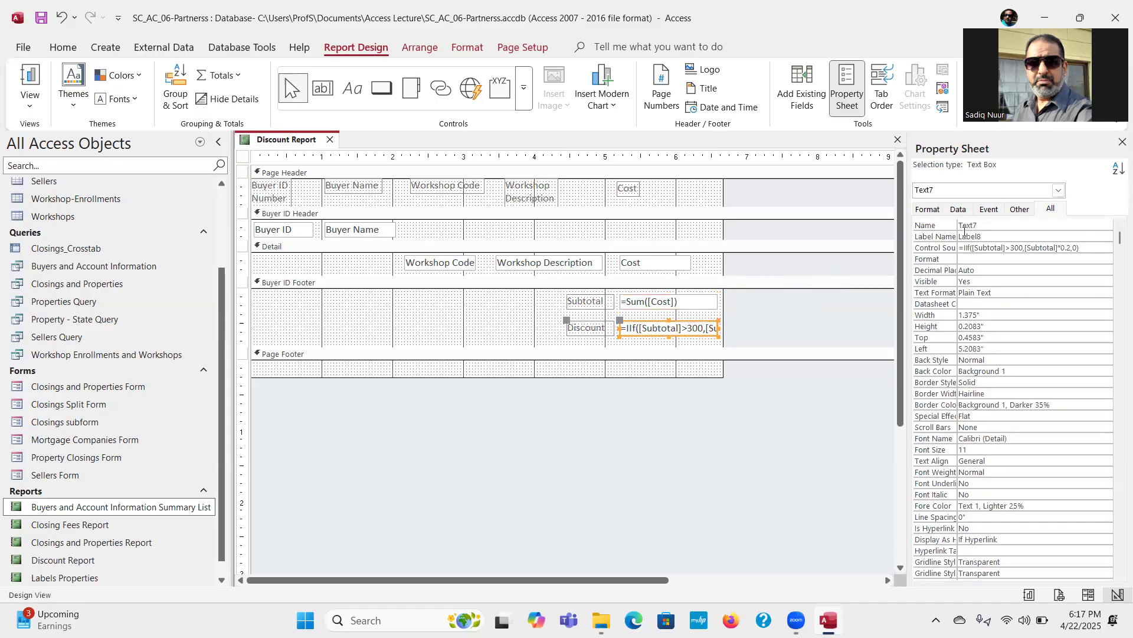
drag(982, 226, 957, 228)
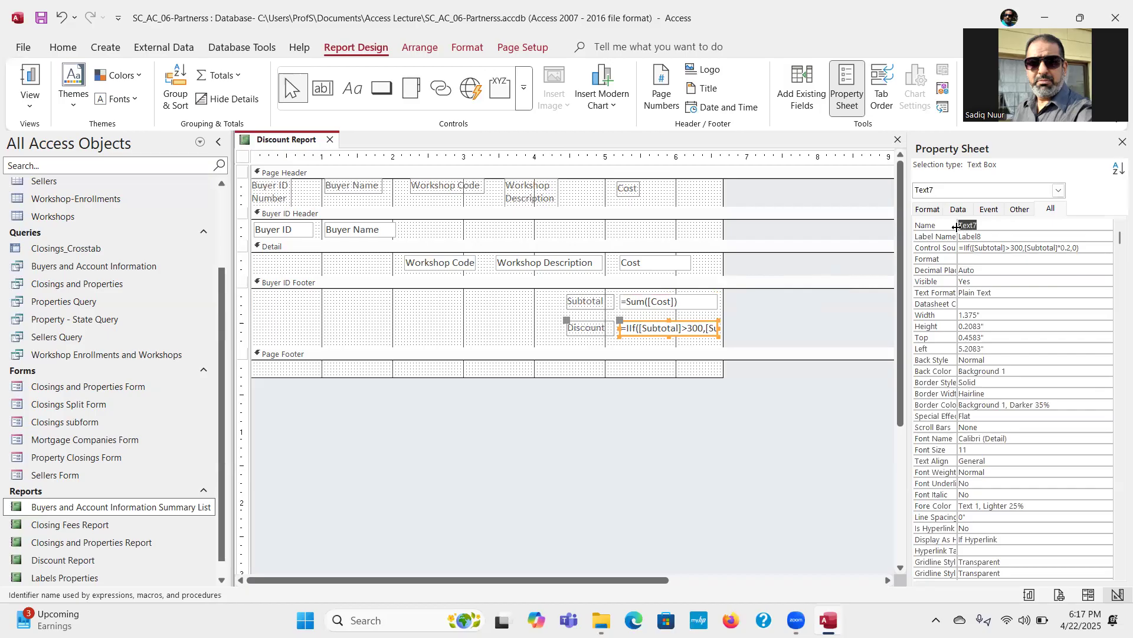
text(Discount)
key(Return)
Step: Display the Discount Report in Report View to check each buyer's subtotal and discount
click(682, 304)
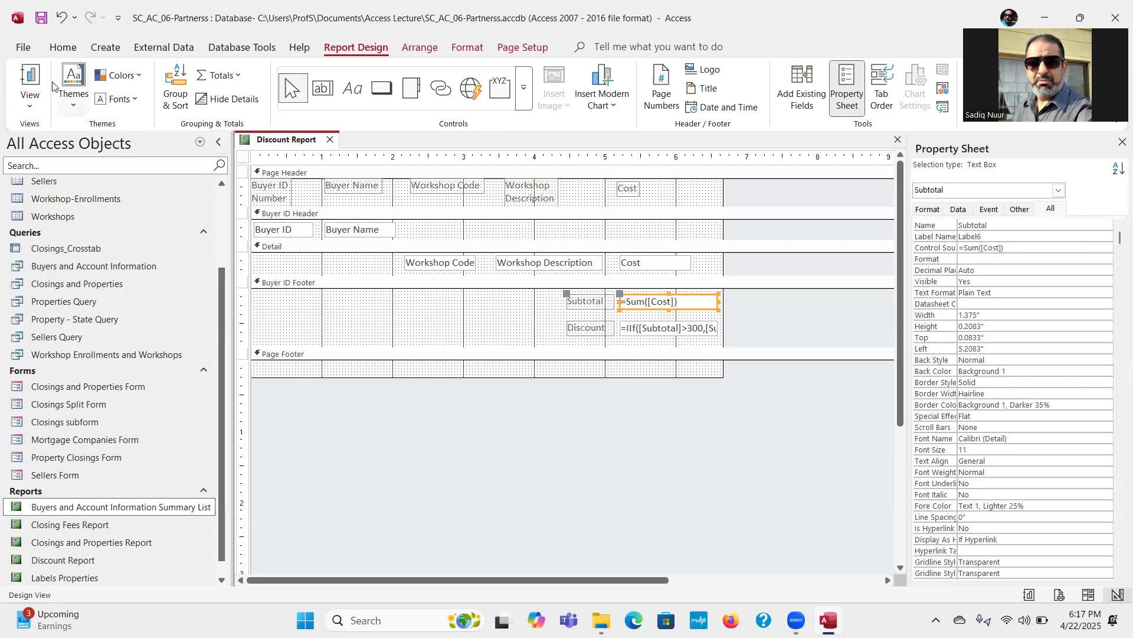
click(31, 77)
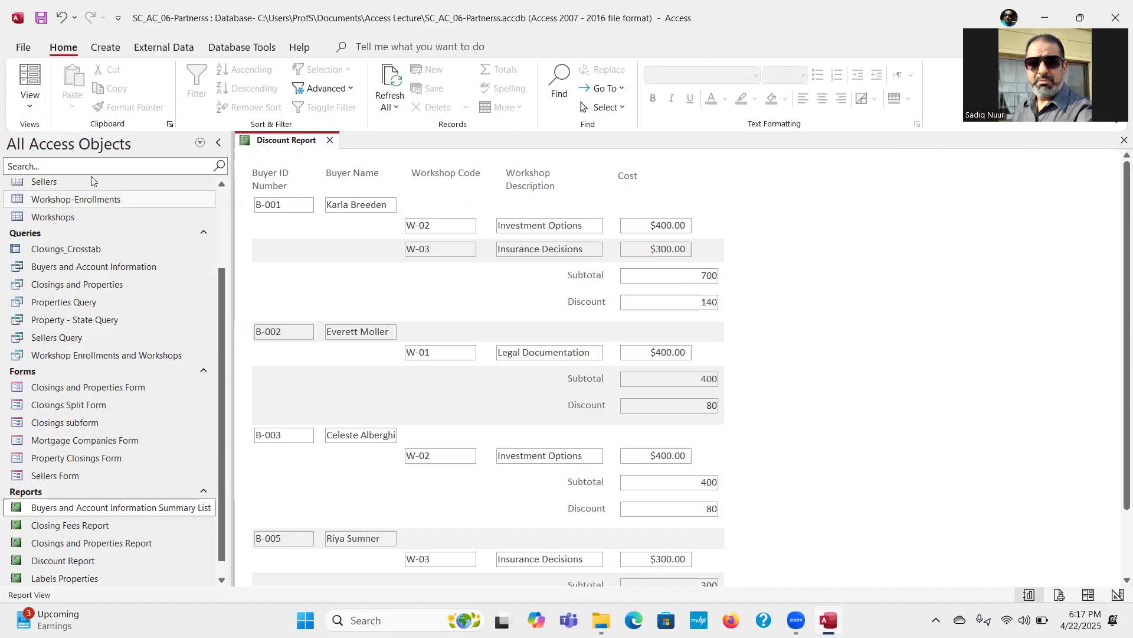
Step: Return the report to Design View and examine the Name properties of the Discount and Subtotal text boxes
click(31, 112)
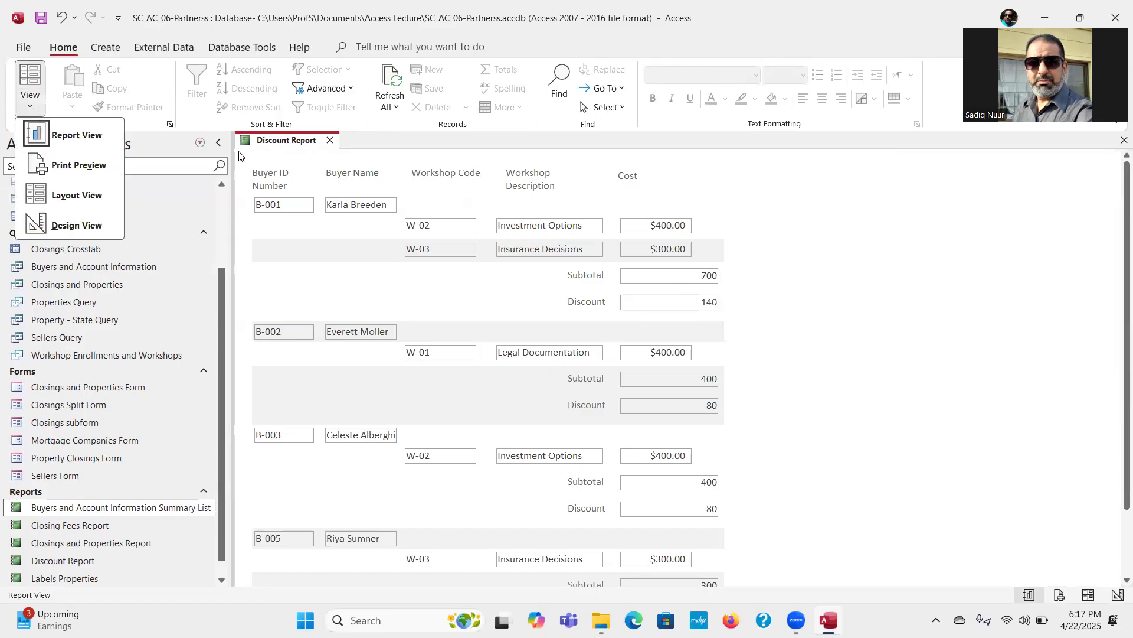
click(49, 226)
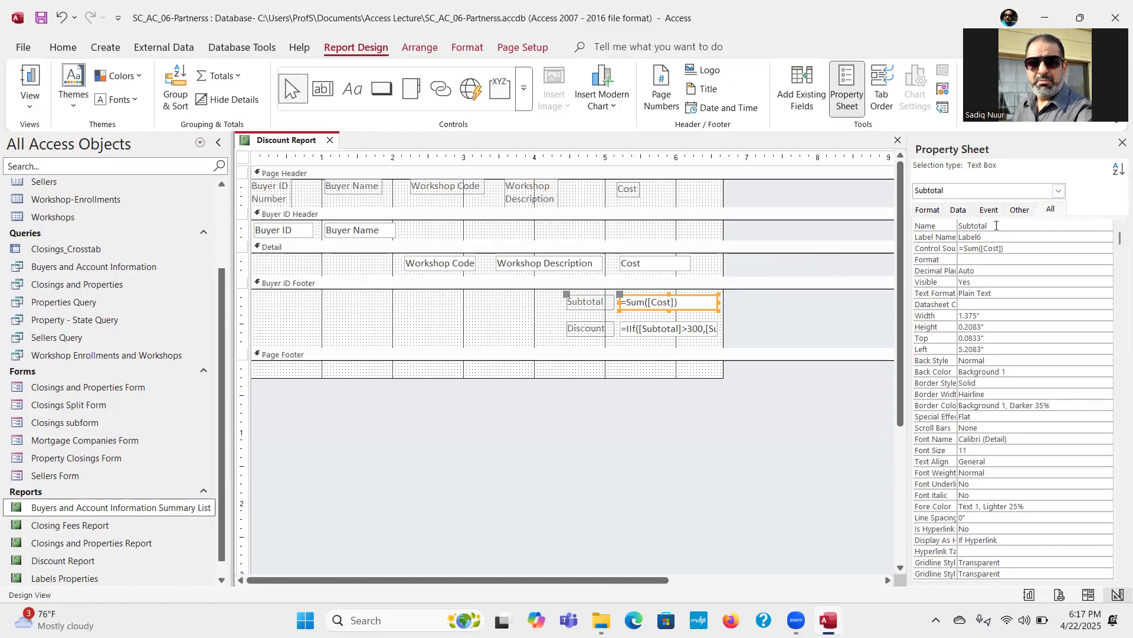
click(688, 328)
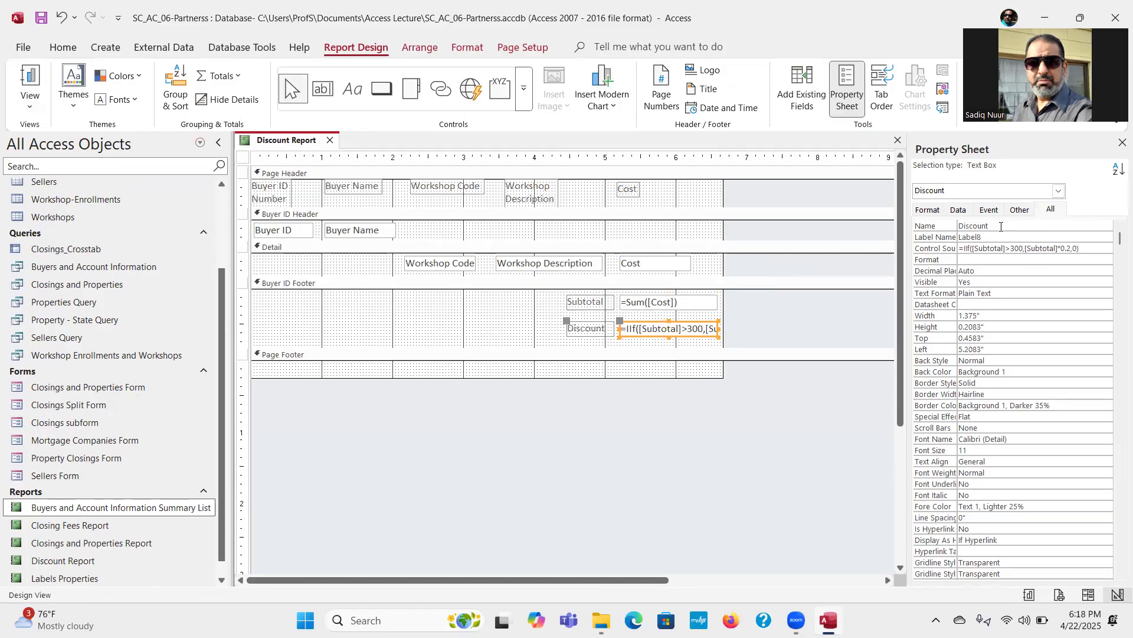
click(669, 303)
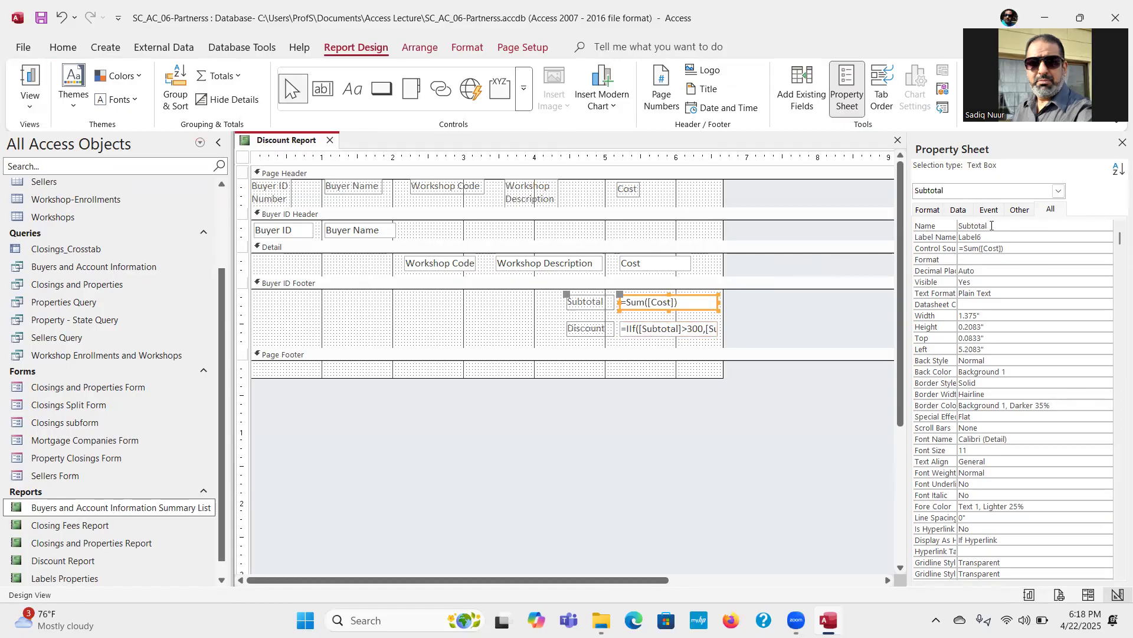
click(889, 86)
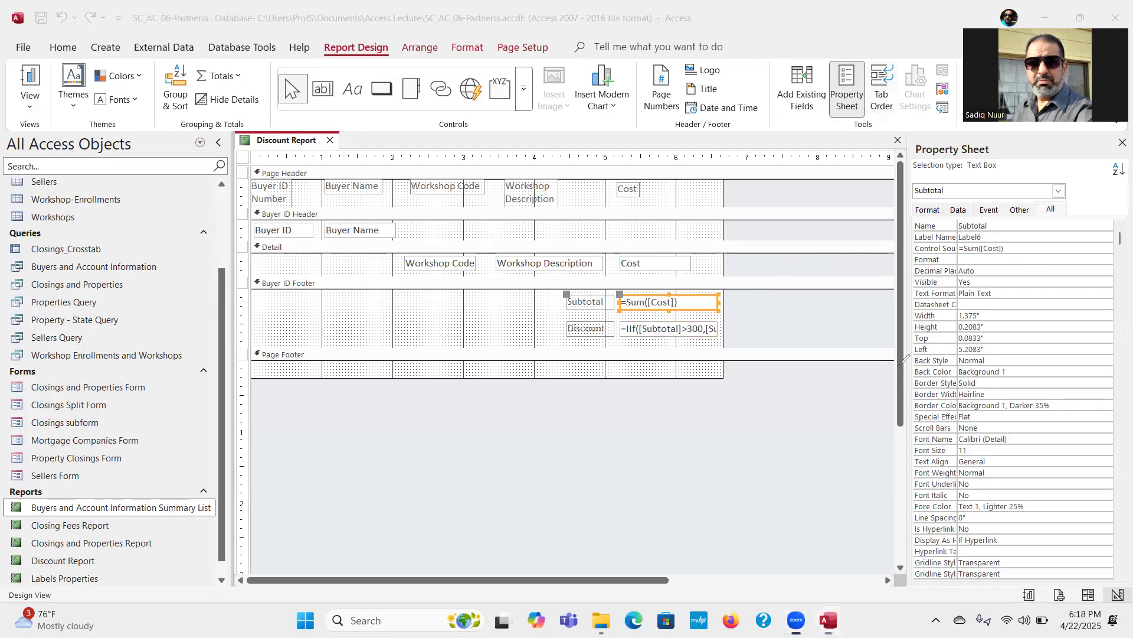
mouse_move(803, 481)
mouse_down()
mouse_move(816, 390)
mouse_move(885, 259)
mouse_move(926, 229)
mouse_move(911, 234)
mouse_move(923, 231)
mouse_move(920, 240)
mouse_up()
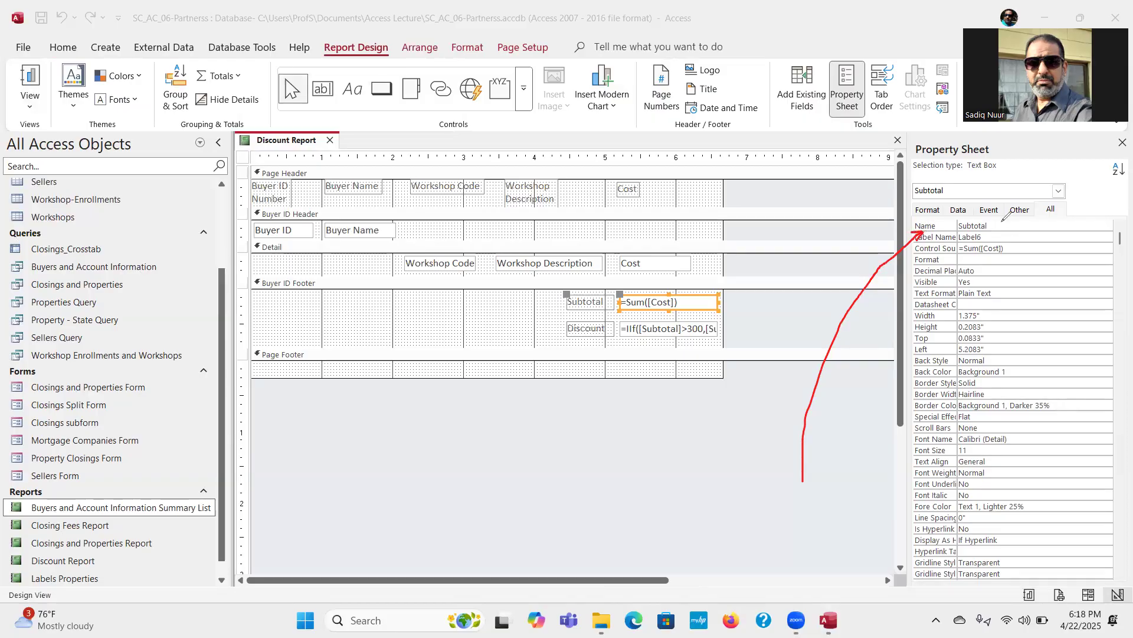
mouse_move(981, 216)
mouse_down()
mouse_move(992, 218)
mouse_move(962, 209)
mouse_move(952, 225)
mouse_move(995, 234)
mouse_move(1004, 222)
mouse_move(987, 210)
mouse_up()
mouse_move(825, 359)
mouse_down()
mouse_move(776, 307)
mouse_move(735, 294)
mouse_move(738, 307)
mouse_up()
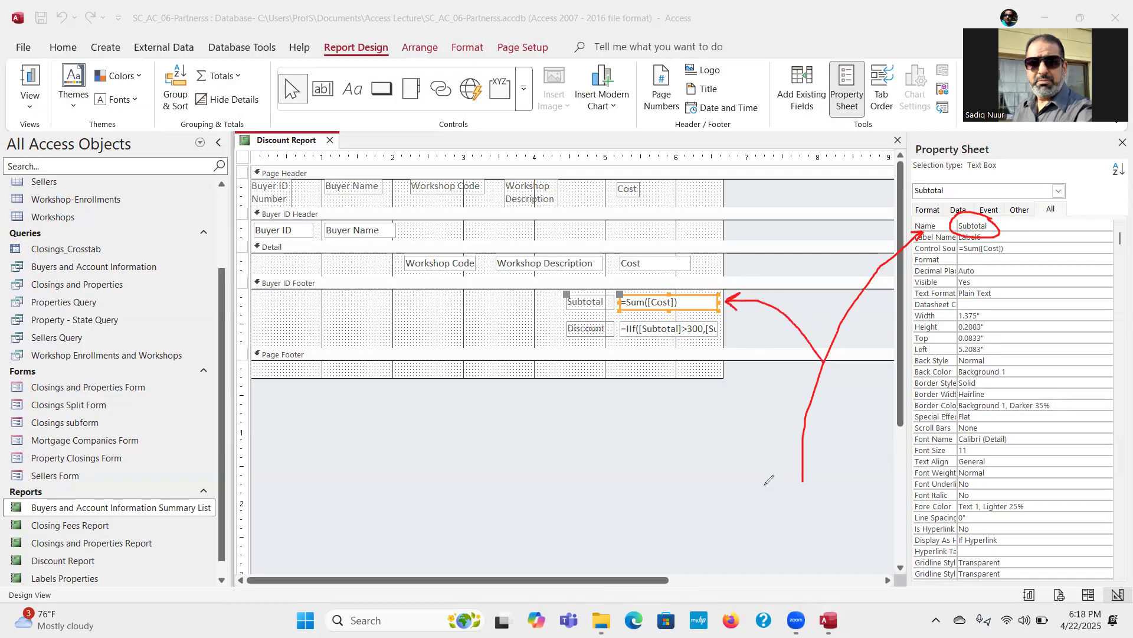
mouse_move(990, 141)
mouse_down()
mouse_move(957, 120)
mouse_move(901, 157)
mouse_move(975, 162)
mouse_move(1008, 147)
mouse_move(990, 137)
mouse_up()
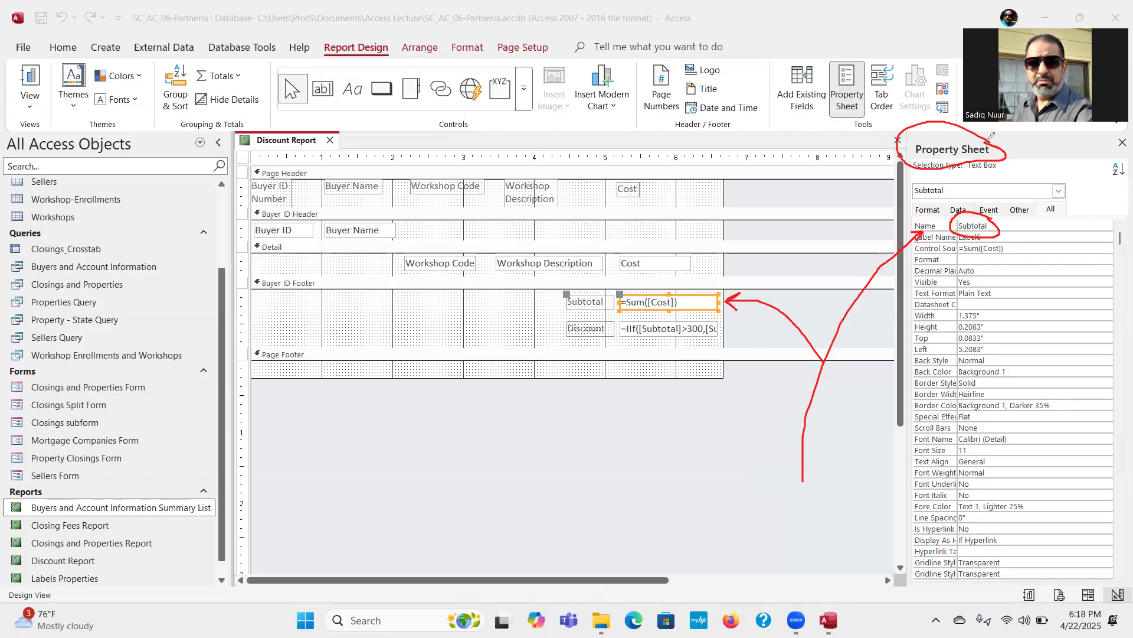
click(5, 456)
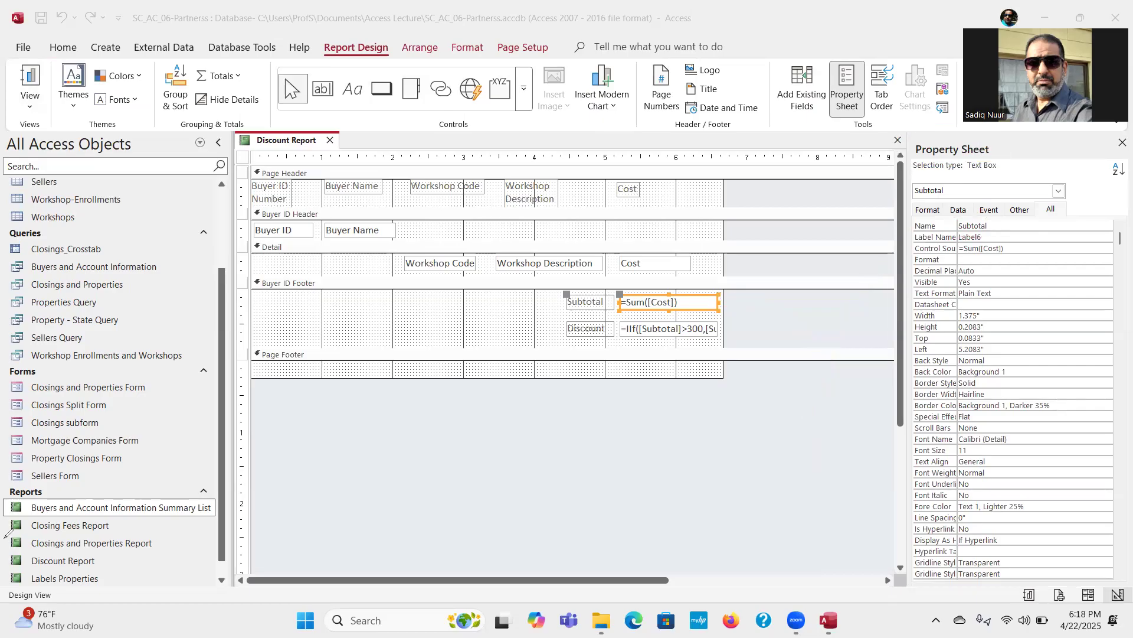
click(516, 534)
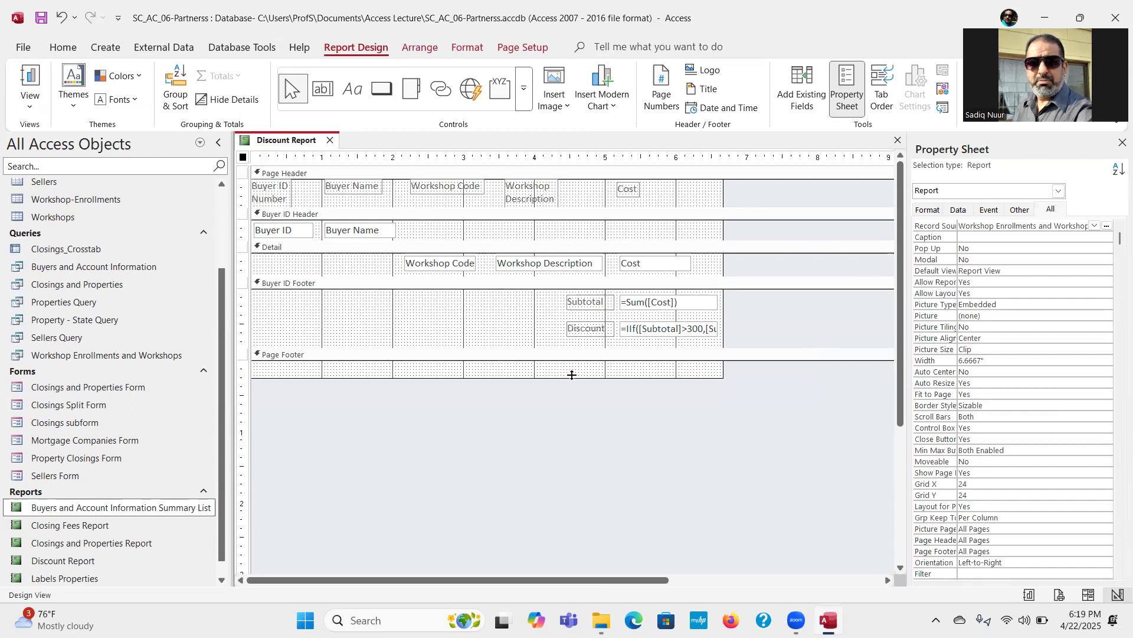
Step: Increase the Buyer ID Footer's height and add a text box about 1.33 inches wide beneath the discount box
click(574, 346)
drag(574, 346, 575, 354)
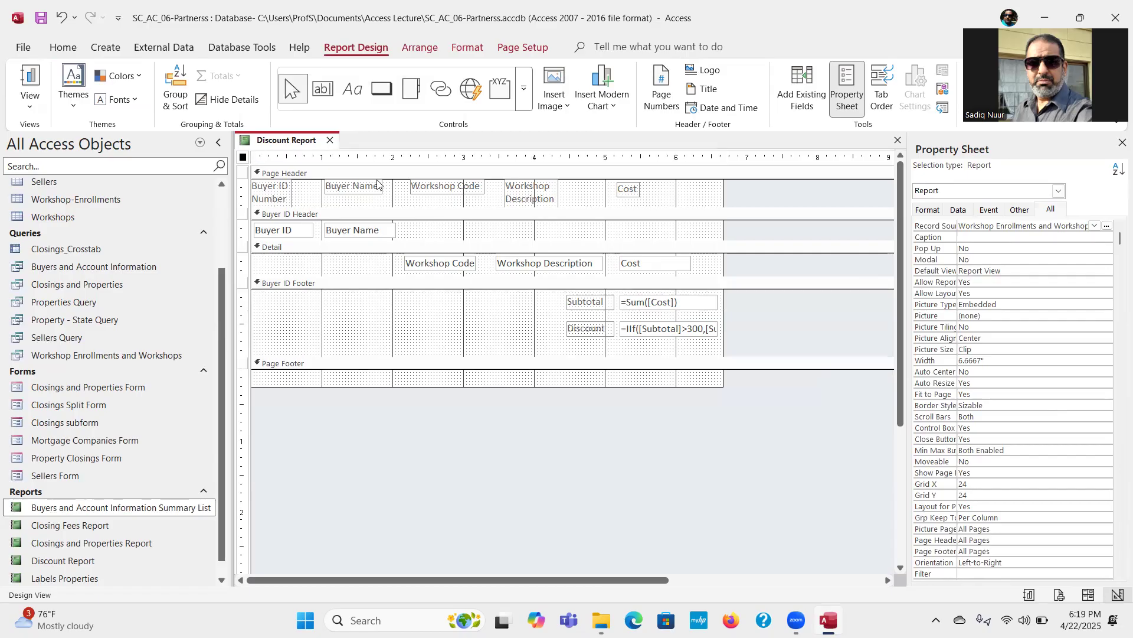
click(319, 91)
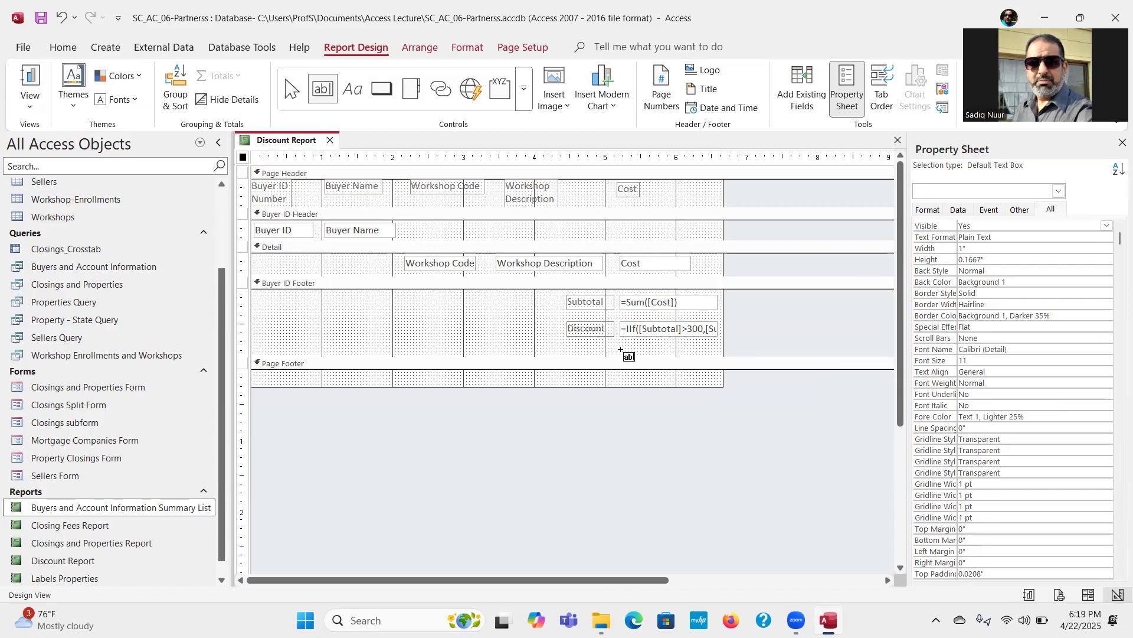
drag(623, 348, 718, 364)
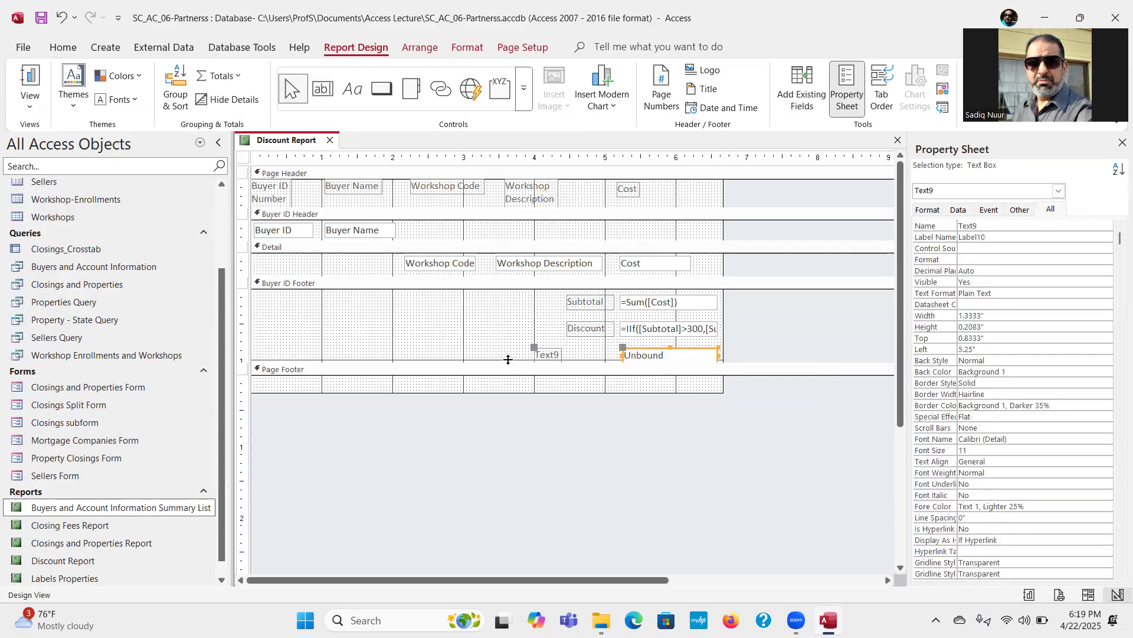
Step: Increase the Buyer ID Footer's height to about 1.29 inches and widen the unbound text box to about 1.375 inches
drag(509, 371, 508, 389)
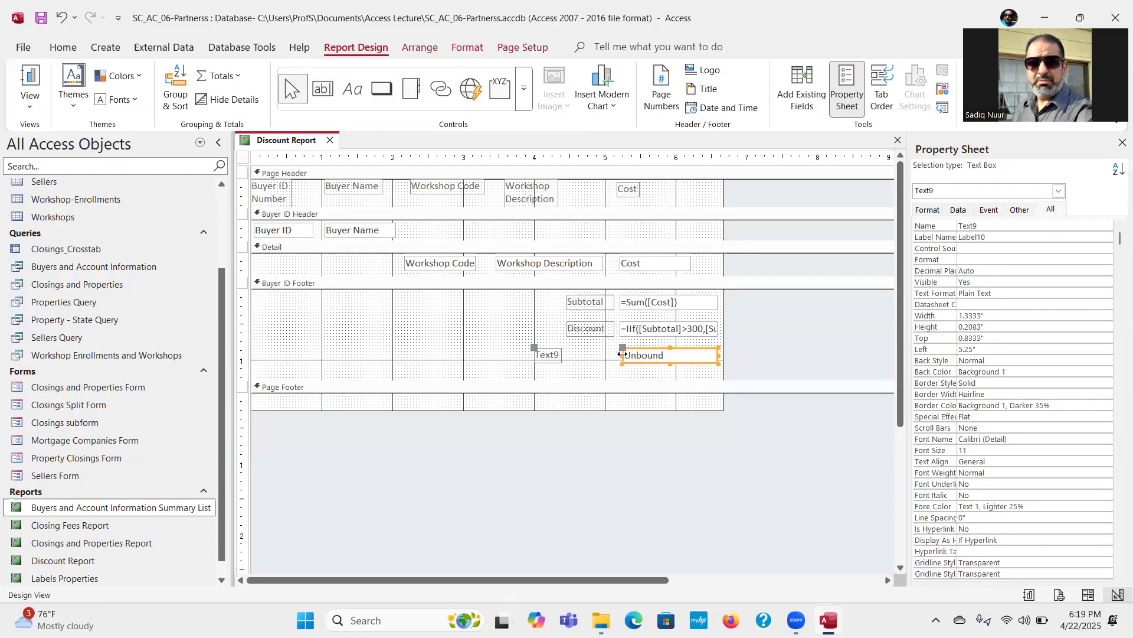
drag(622, 355, 619, 355)
Step: Set the unbound text box's Control Source to =[Subtotal]-[Discount] using the Expression Builder
click(993, 247)
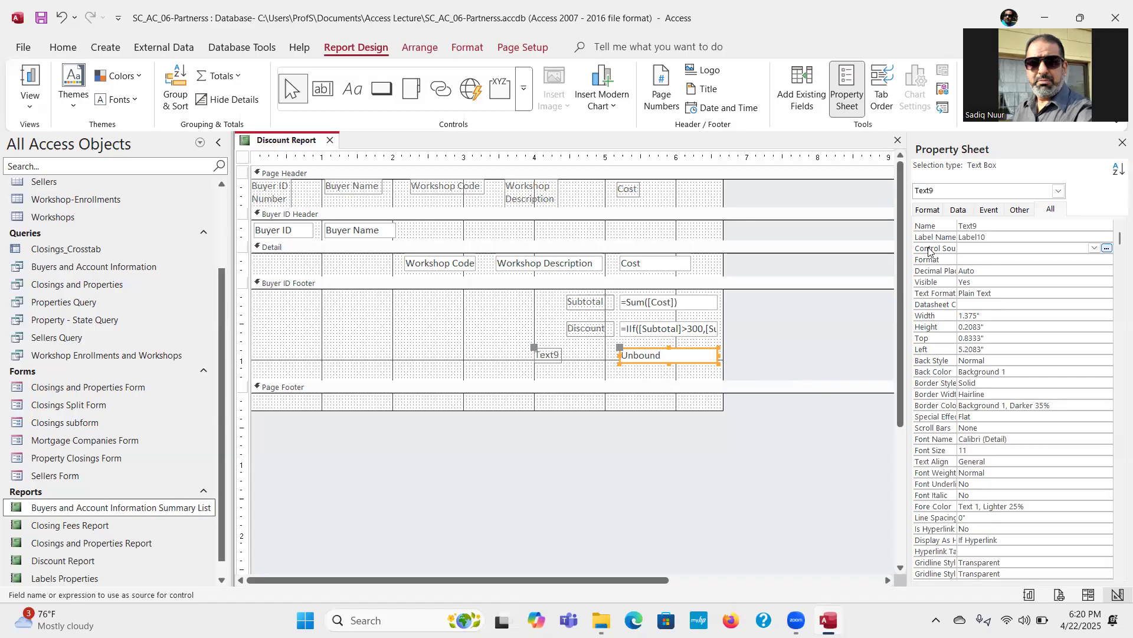
drag(957, 244, 999, 244)
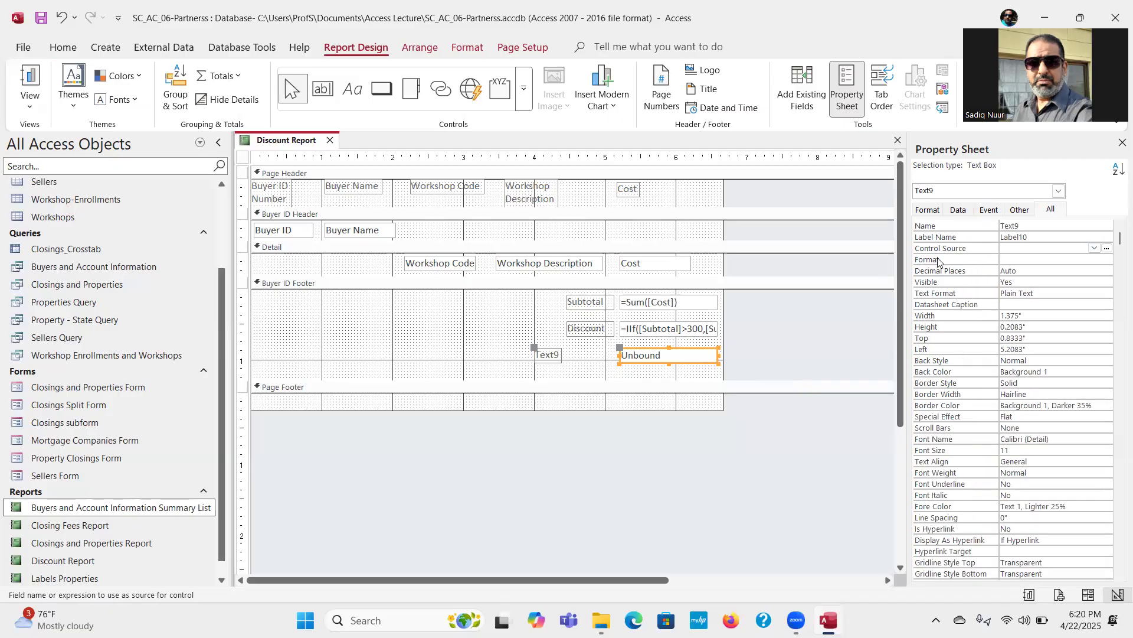
click(1107, 249)
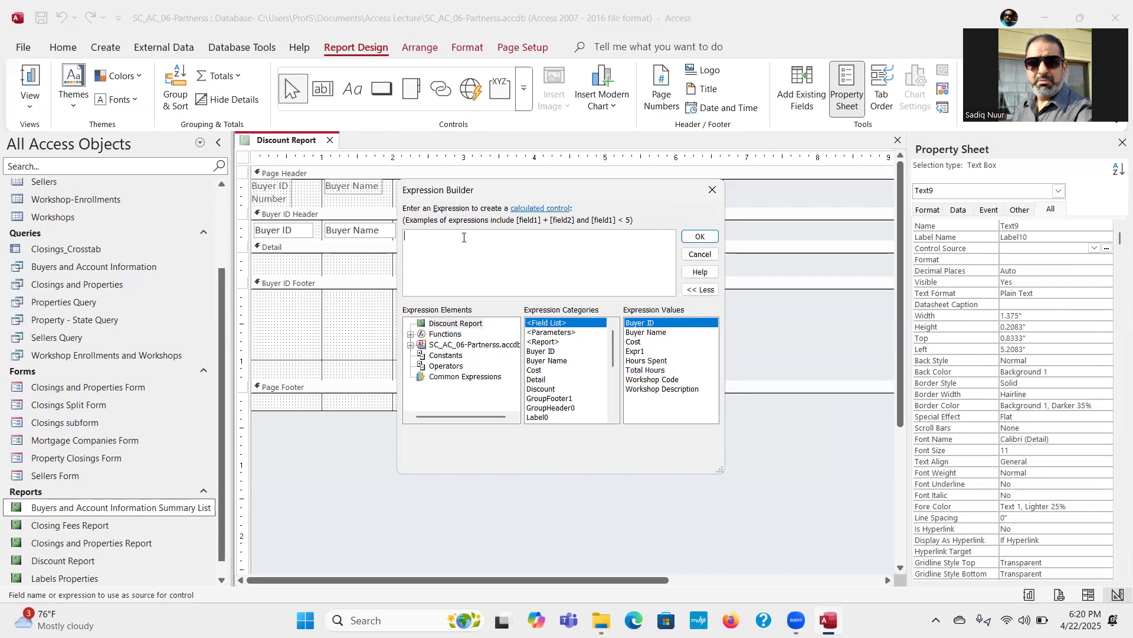
text(=)
click(465, 324)
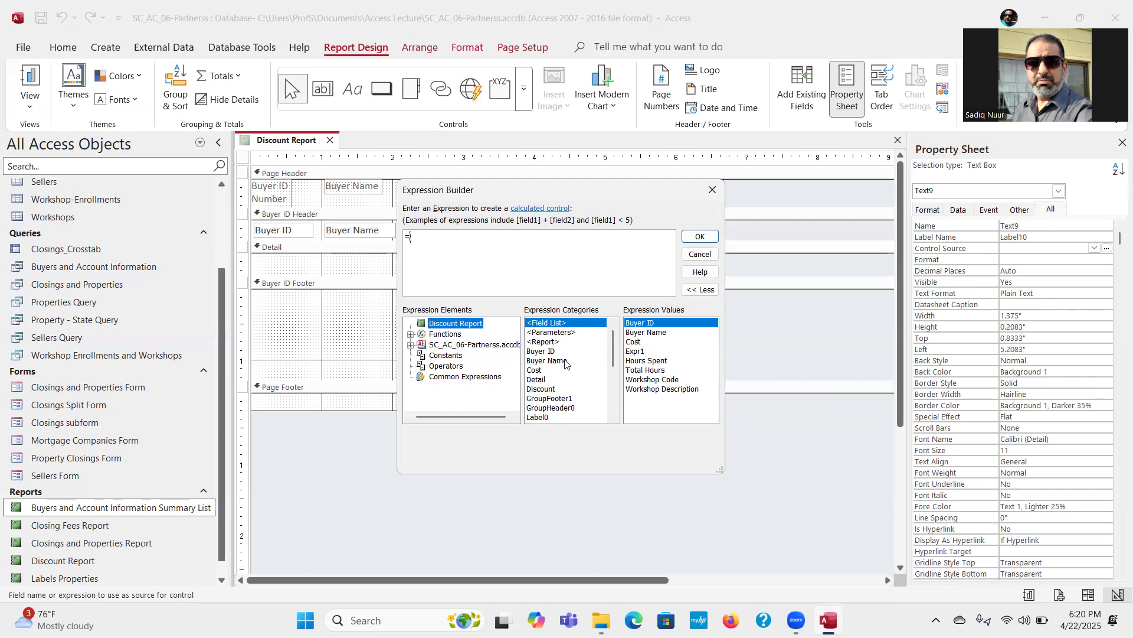
drag(616, 351, 612, 397)
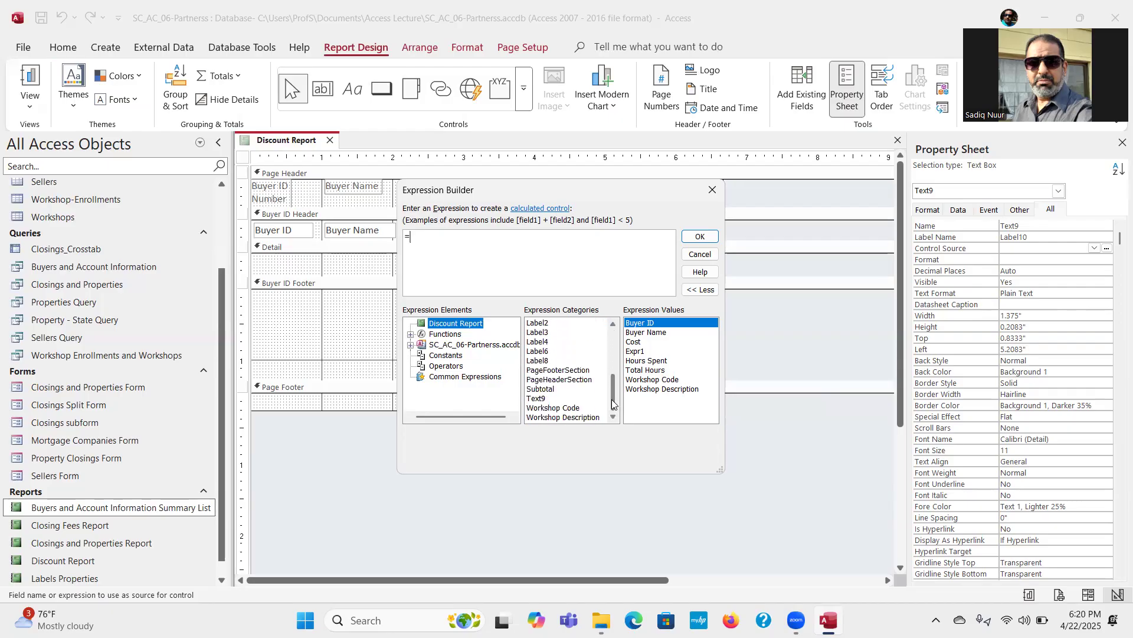
double_click(541, 389)
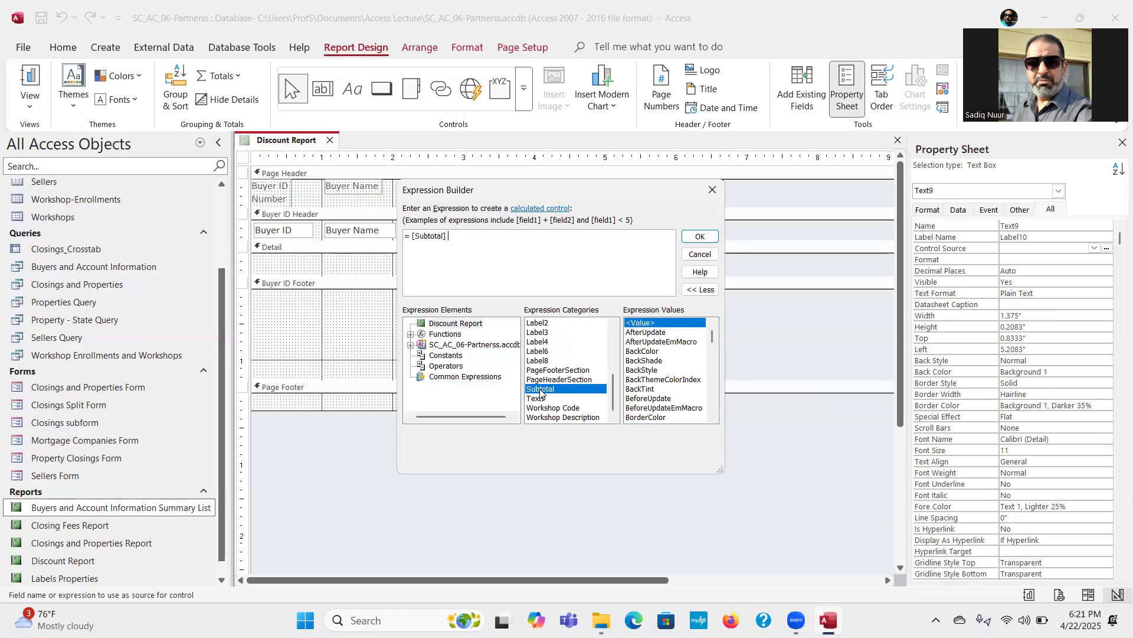
text(-)
drag(616, 395, 611, 364)
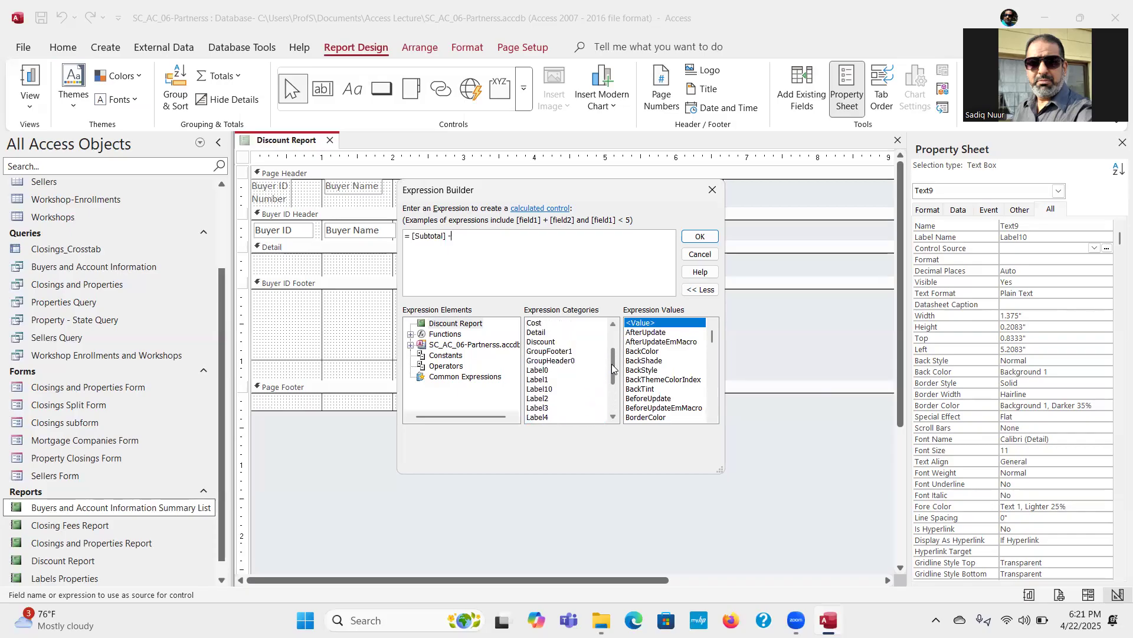
double_click(541, 342)
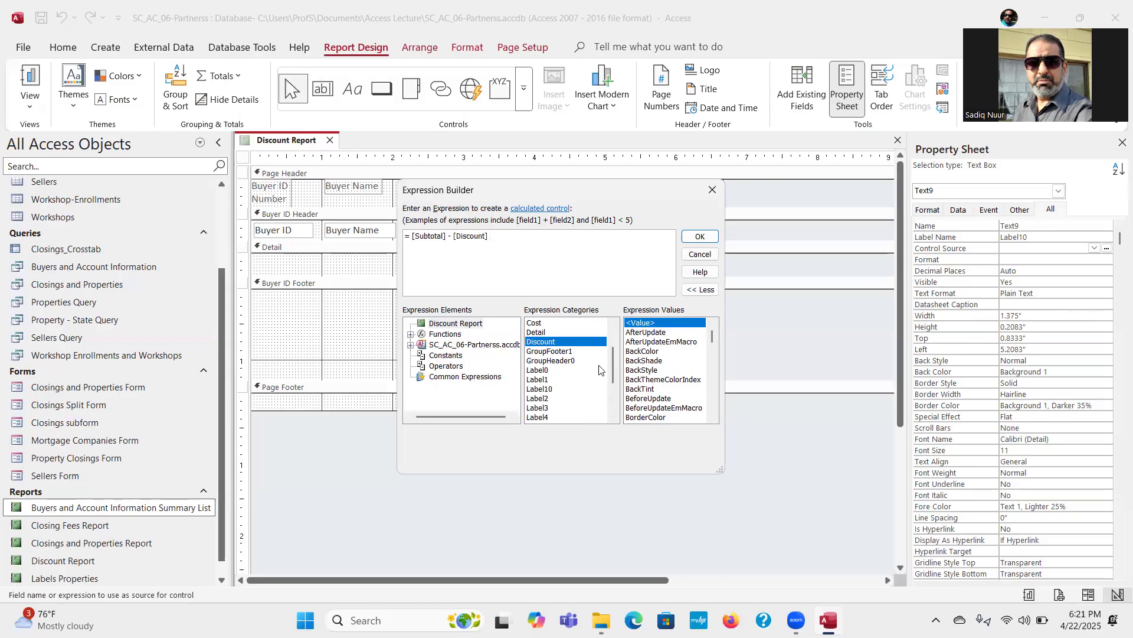
click(700, 237)
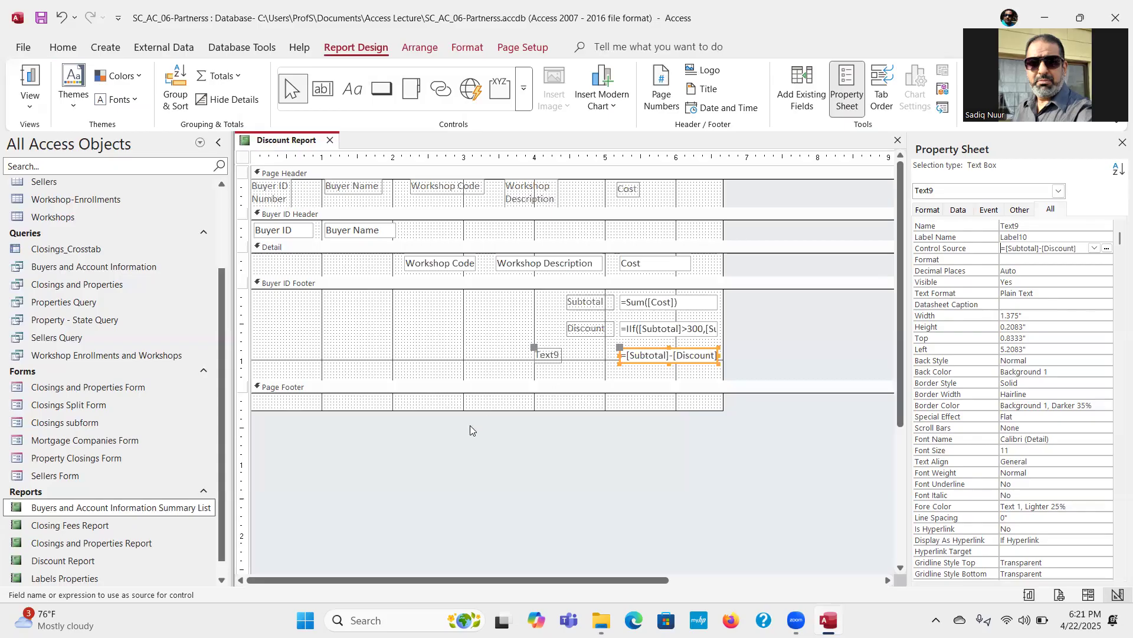
click(546, 356)
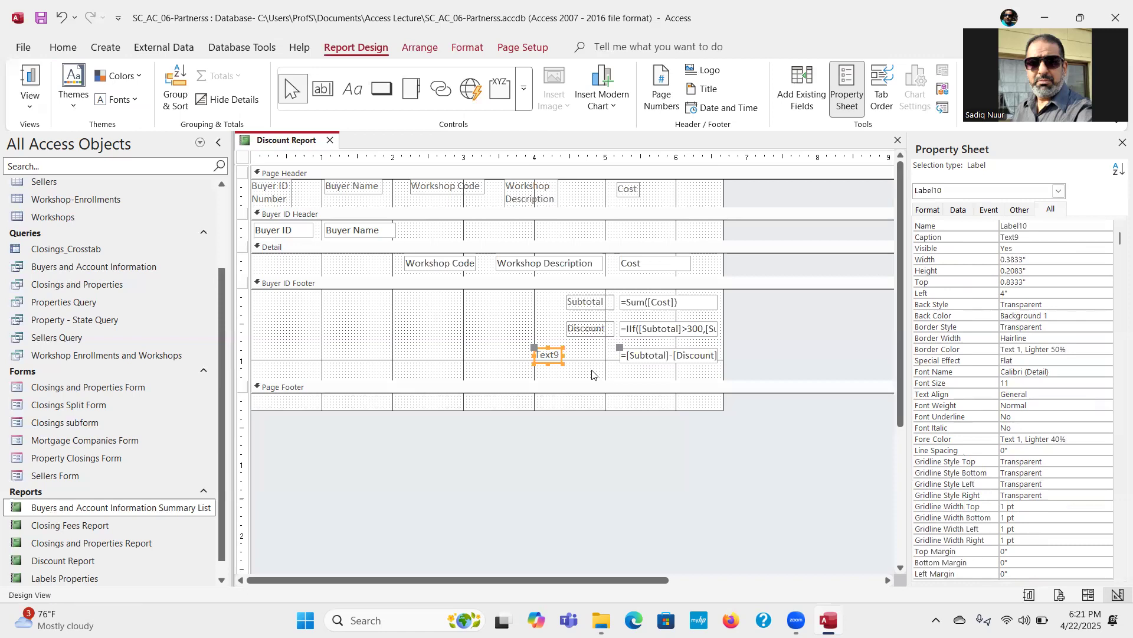
key(Delete)
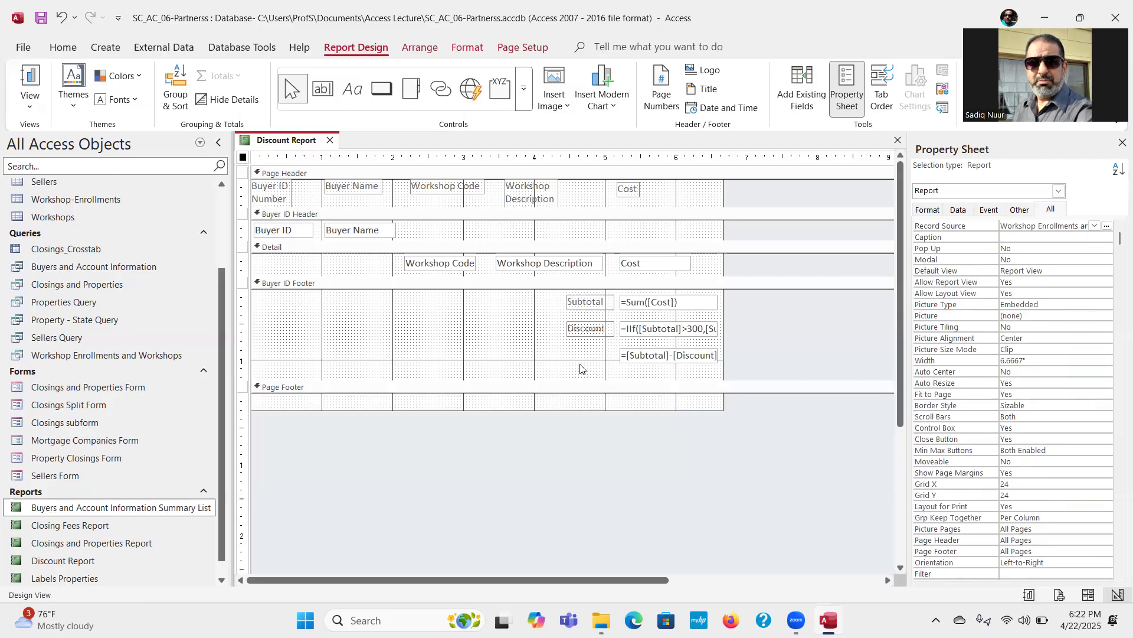
key(ctrl+z)
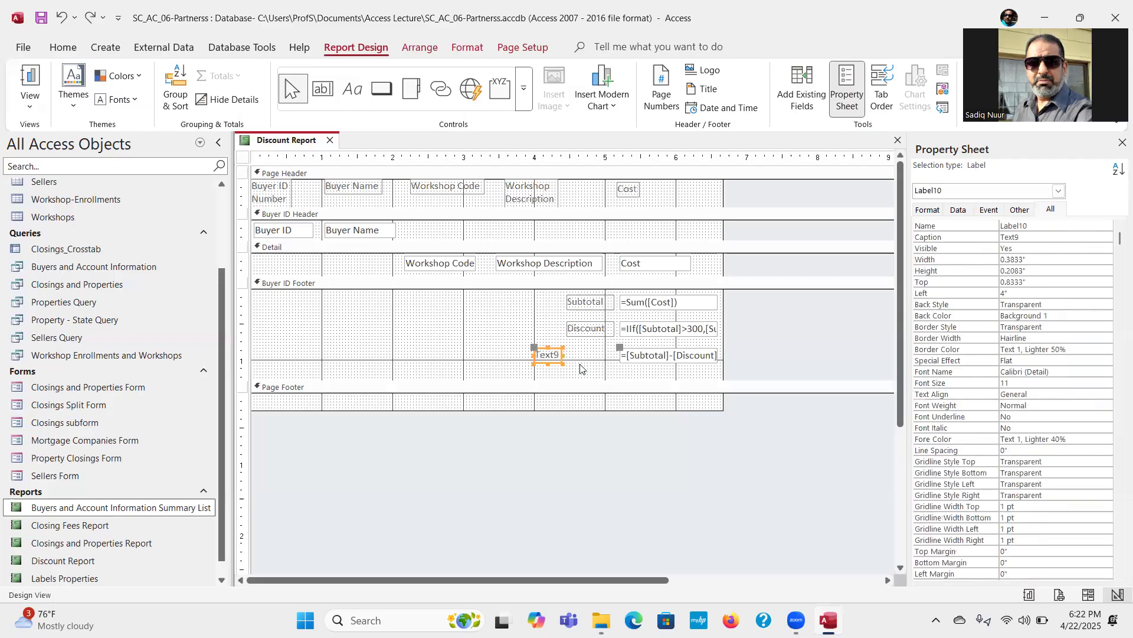
Step: Change the caption of the label beside the =[Subtotal]-[Discount] text box to Cost After Discount
click(543, 353)
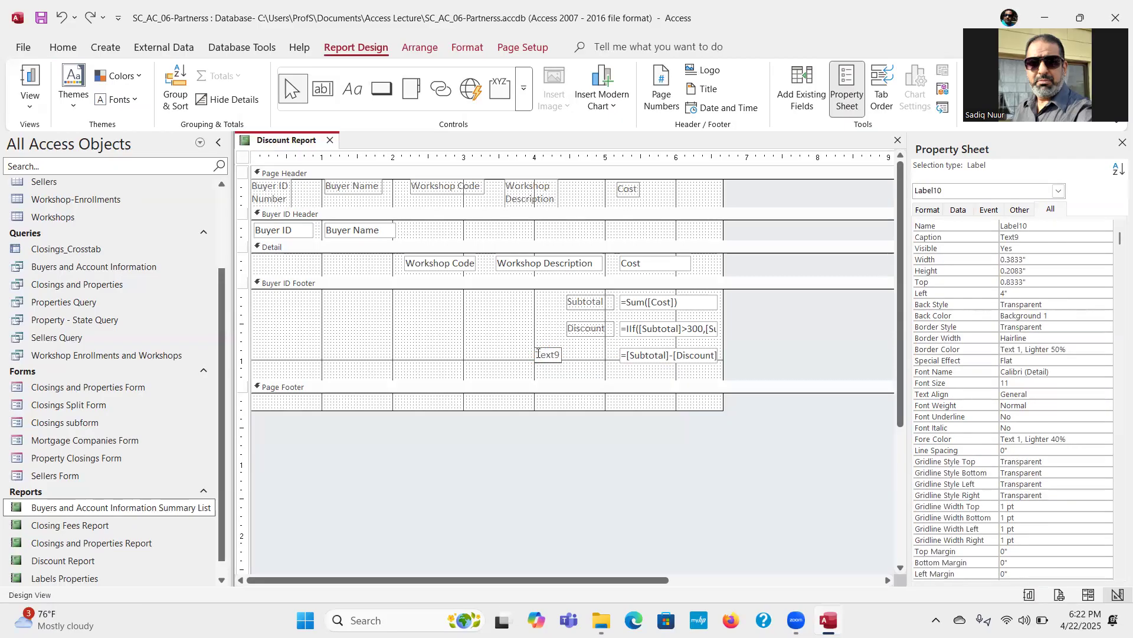
drag(543, 355, 560, 354)
text(Cost After Discount)
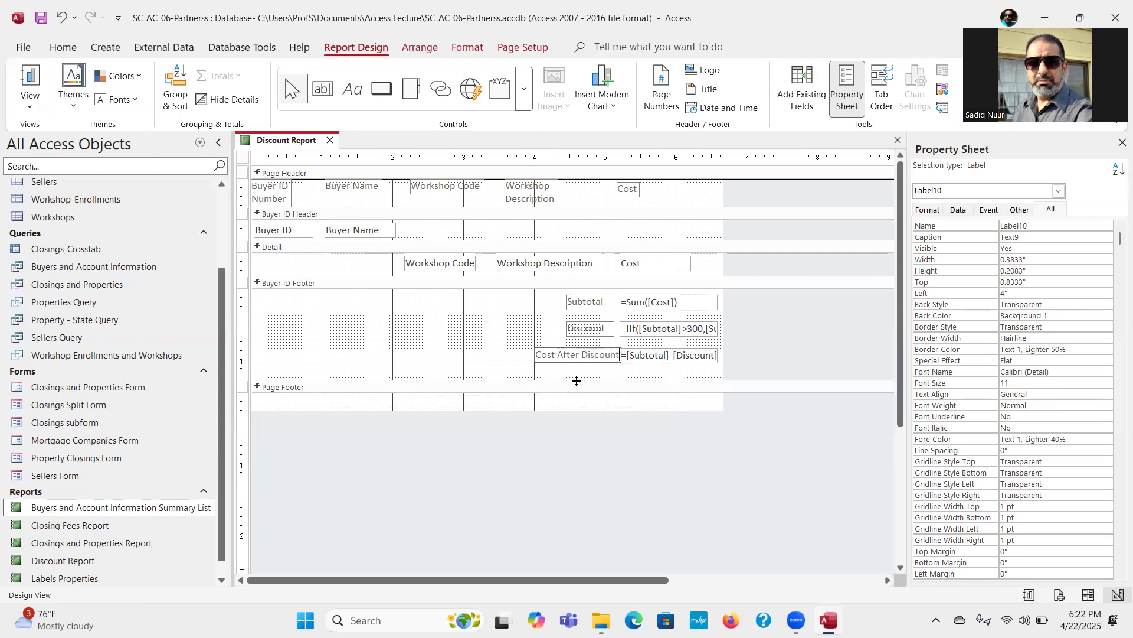
key(Return)
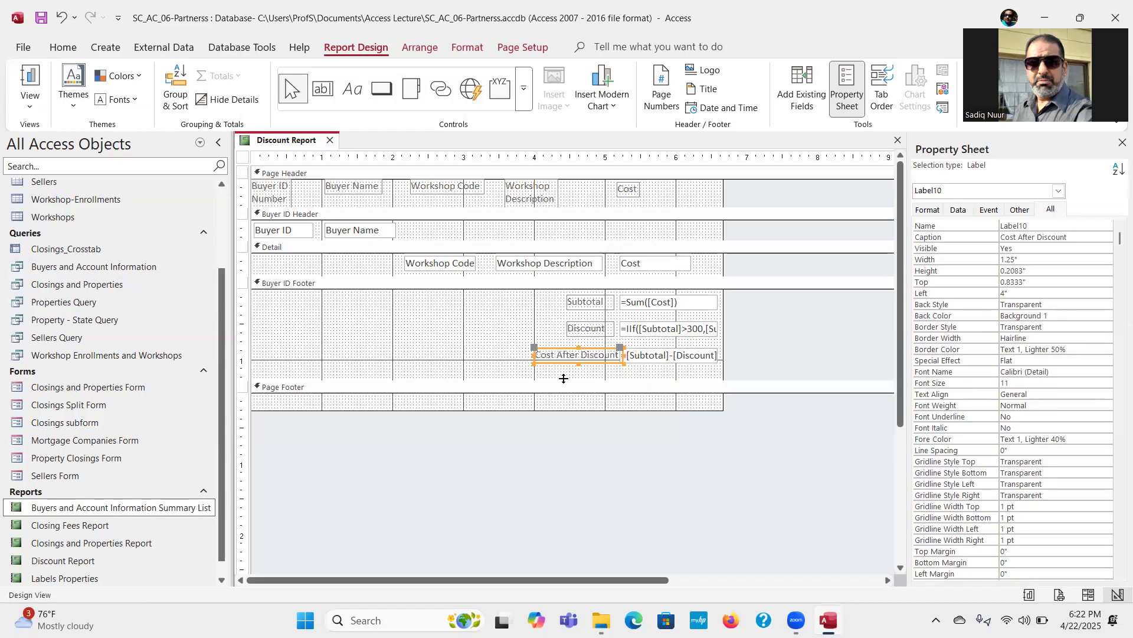
click(488, 351)
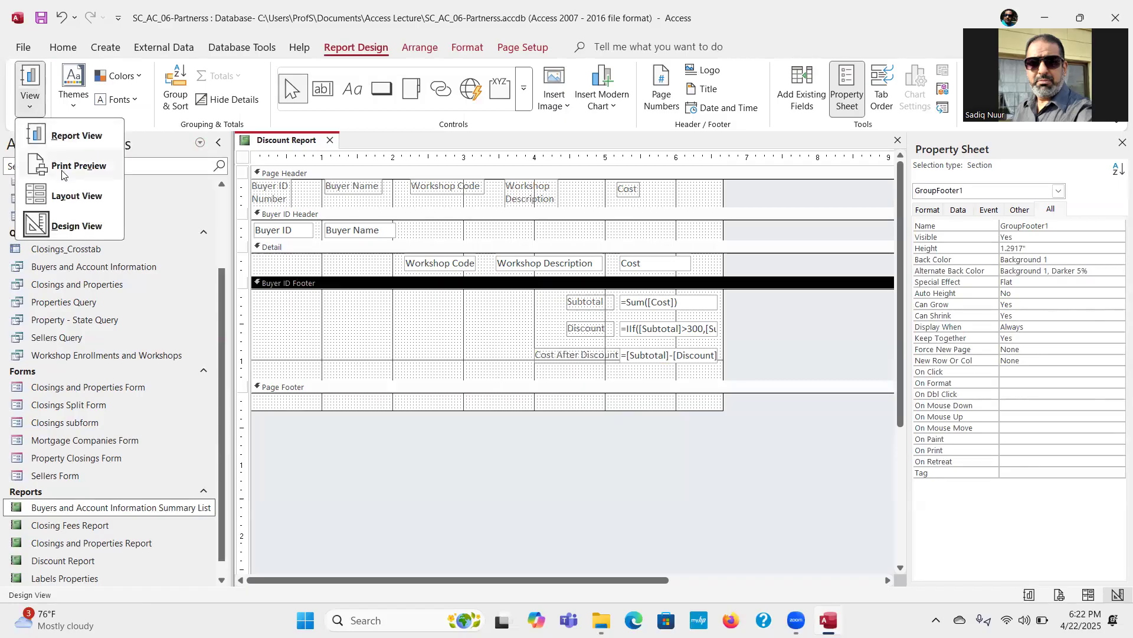
Step: Check each buyer's cost after discount in Report View, and return the report to Design View
click(80, 138)
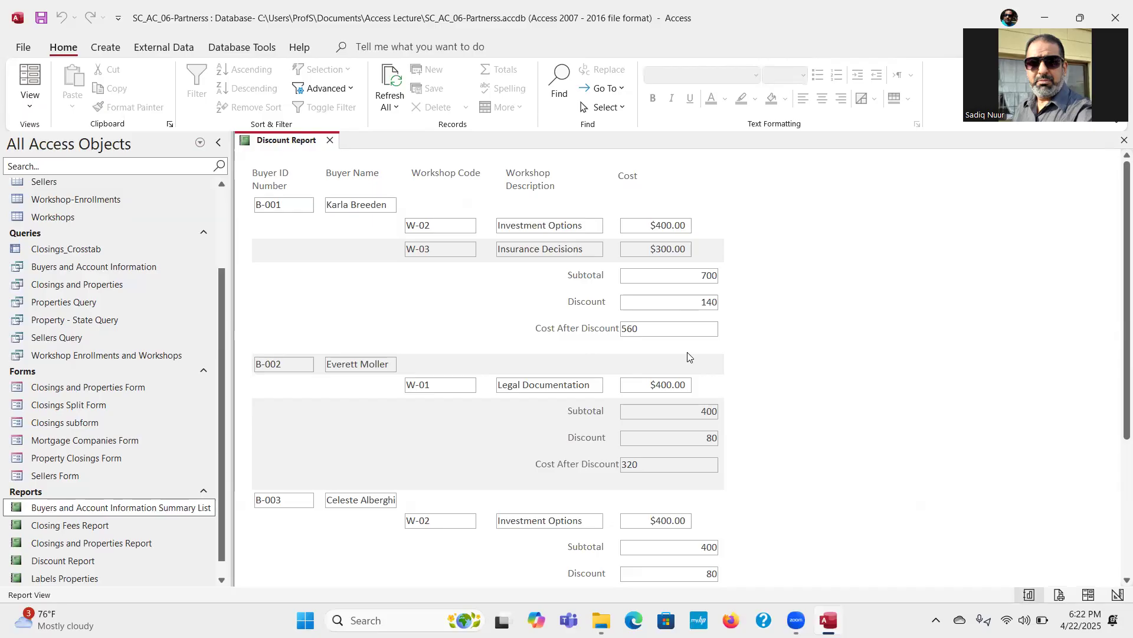
click(31, 106)
click(69, 223)
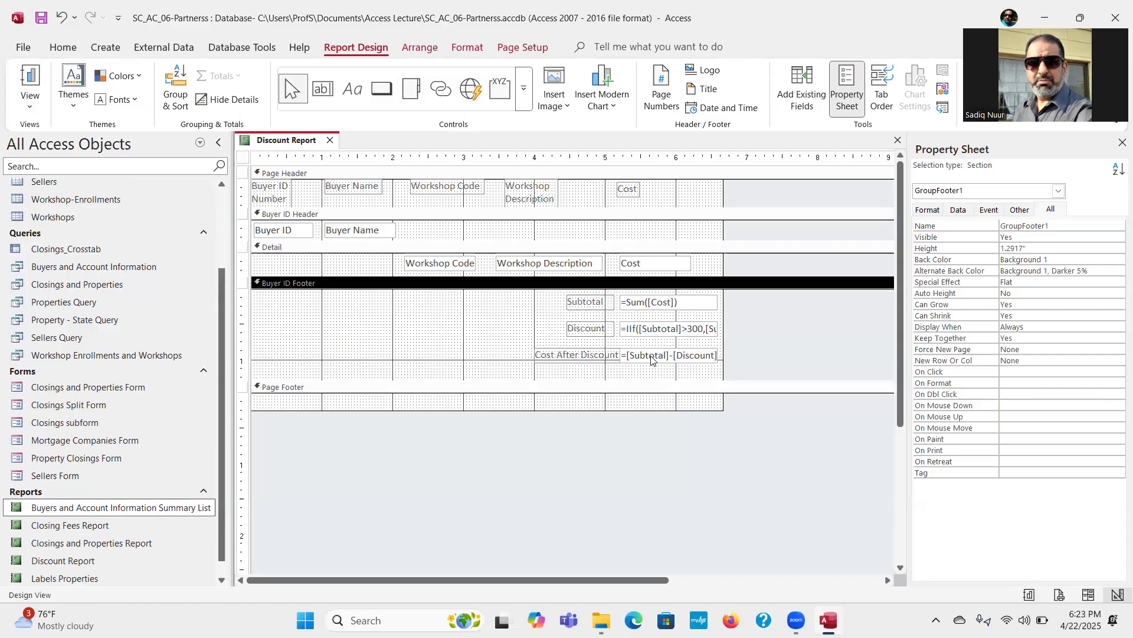
Step: Set the Format property of the subtotal, discount and cost-after-discount text boxes to Currency
click(671, 302)
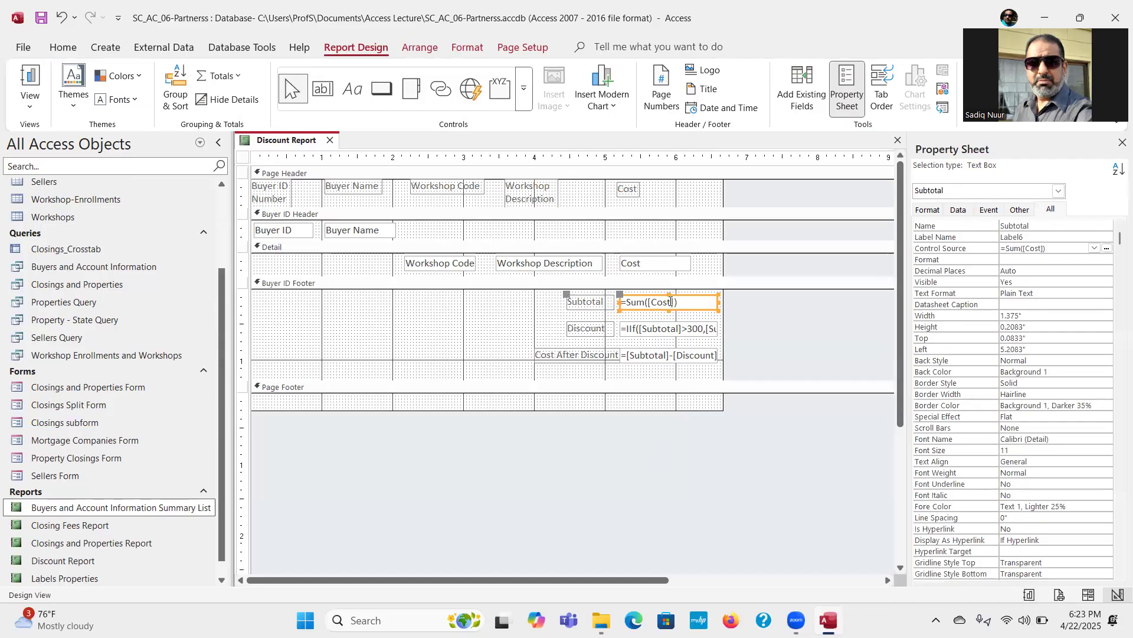
shift+click(671, 334)
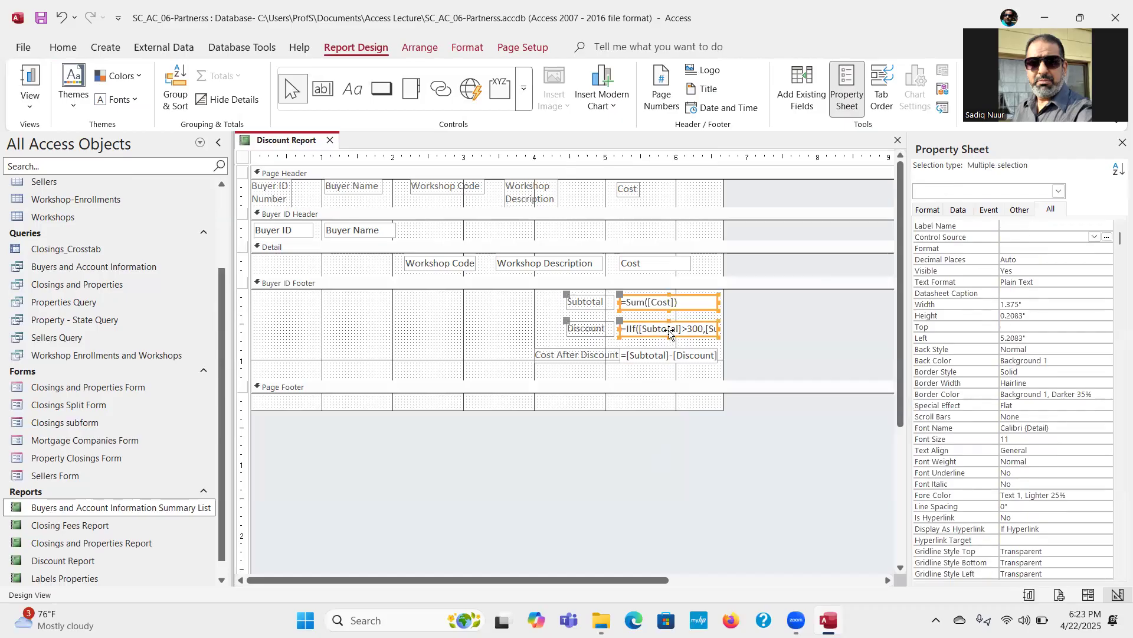
shift+click(666, 357)
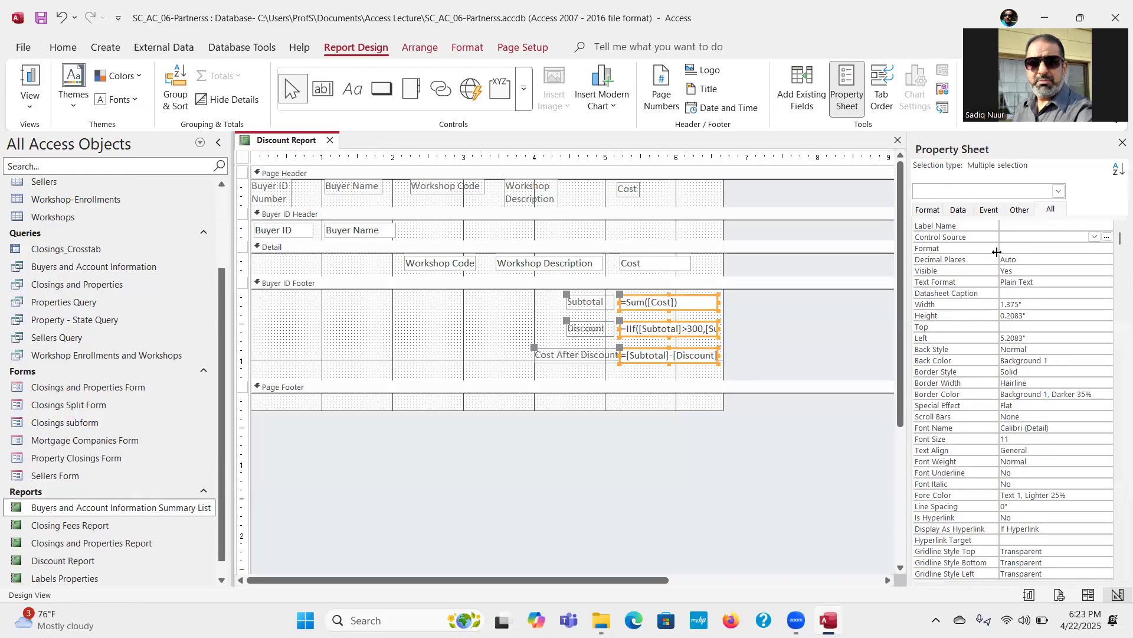
click(1087, 248)
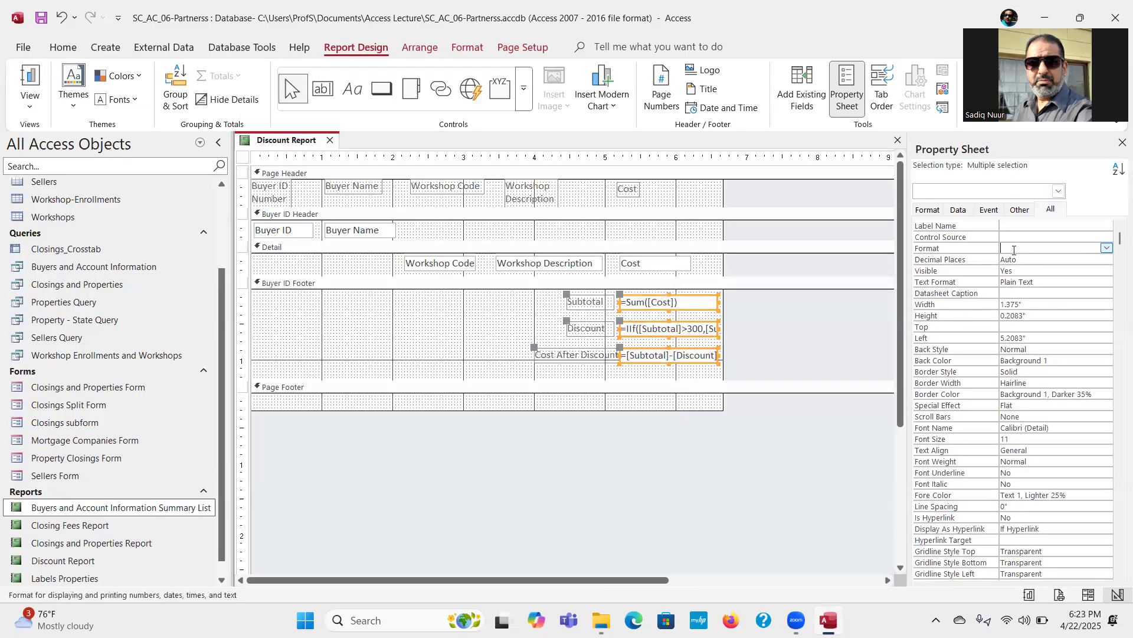
click(1107, 248)
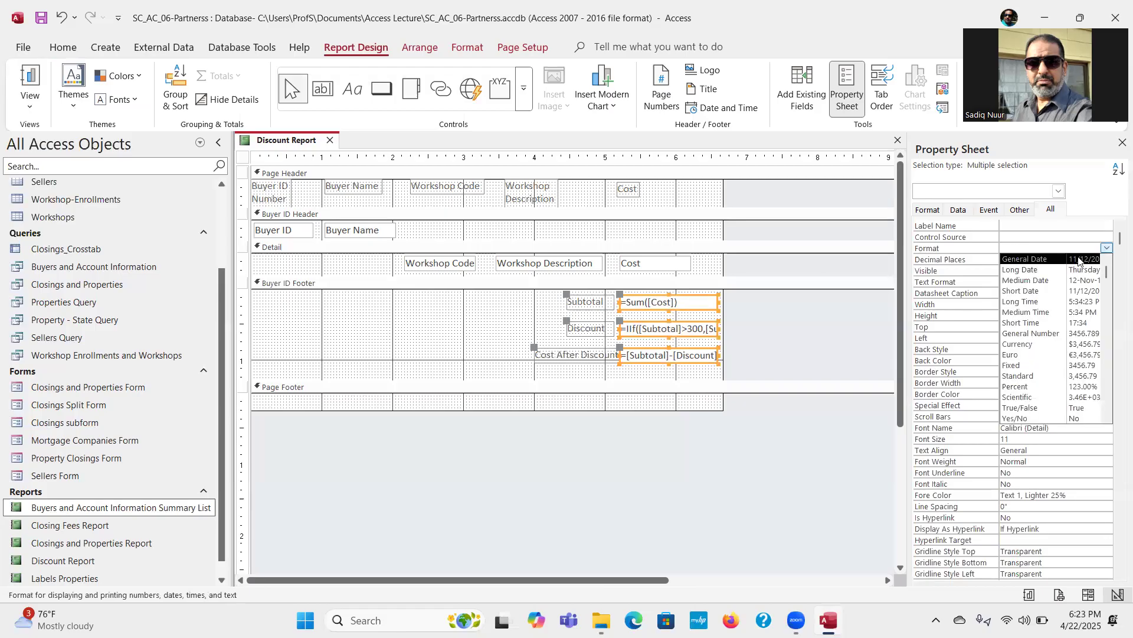
click(1020, 345)
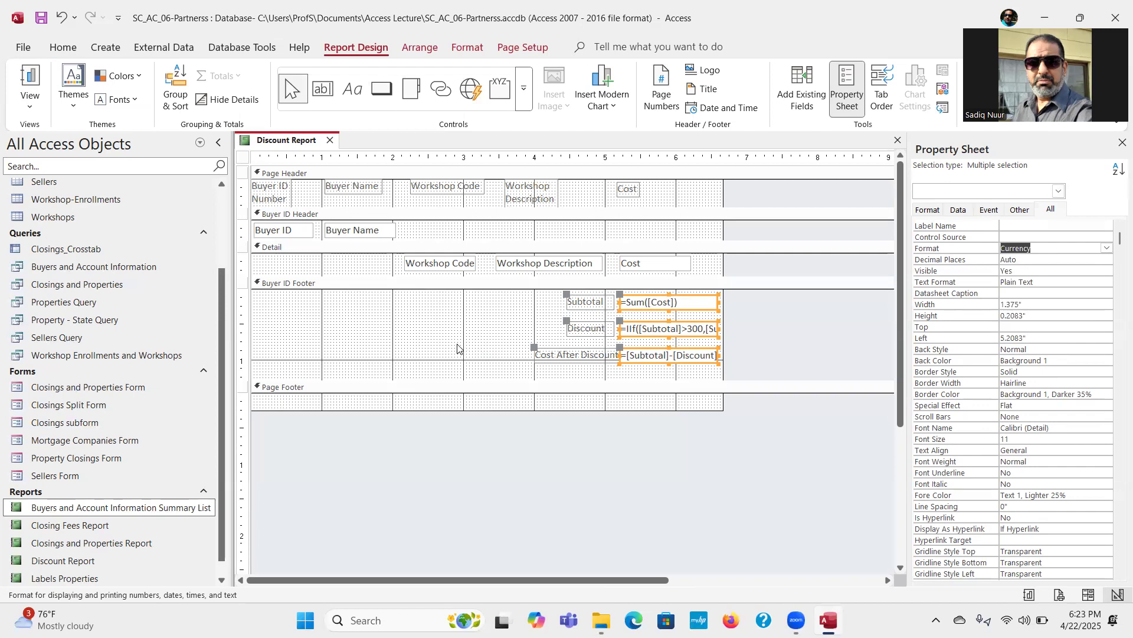
Step: Check the currency formatting of the footer amounts in Report View, and go back to Design View
click(34, 77)
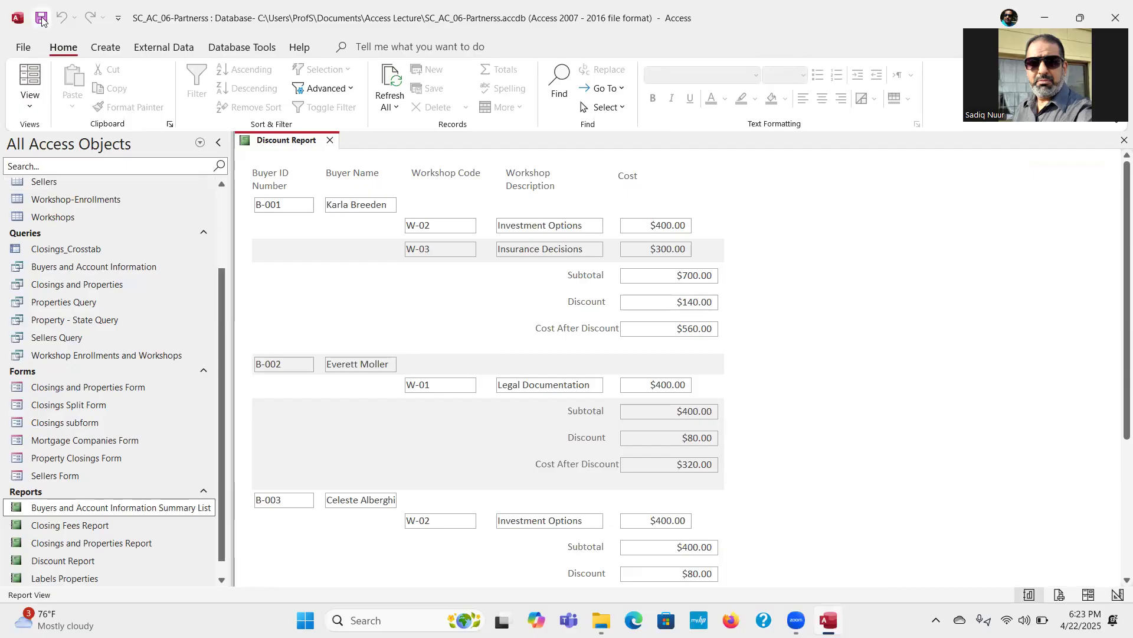
click(30, 109)
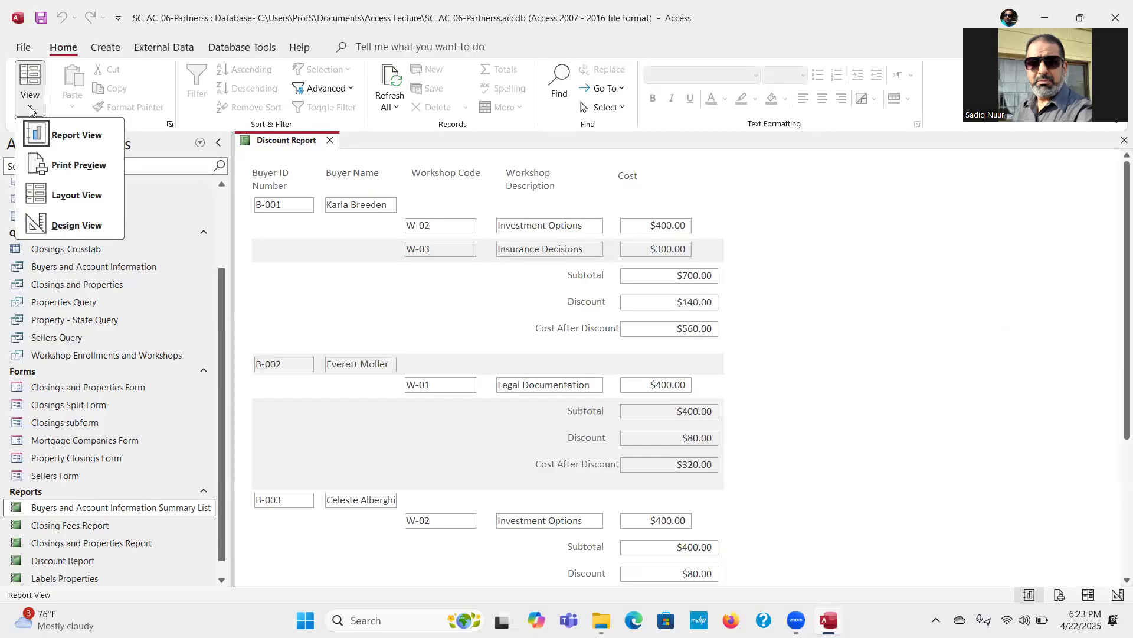
click(81, 226)
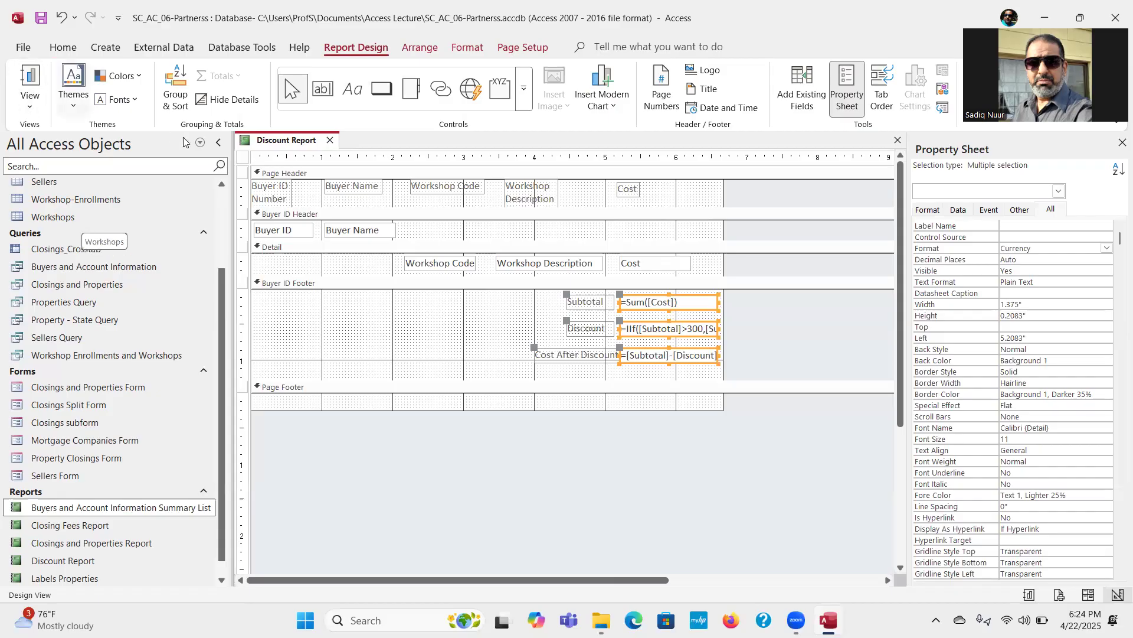
Step: Add the Report Header and Report Footer sections to the Discount Report
click(343, 173)
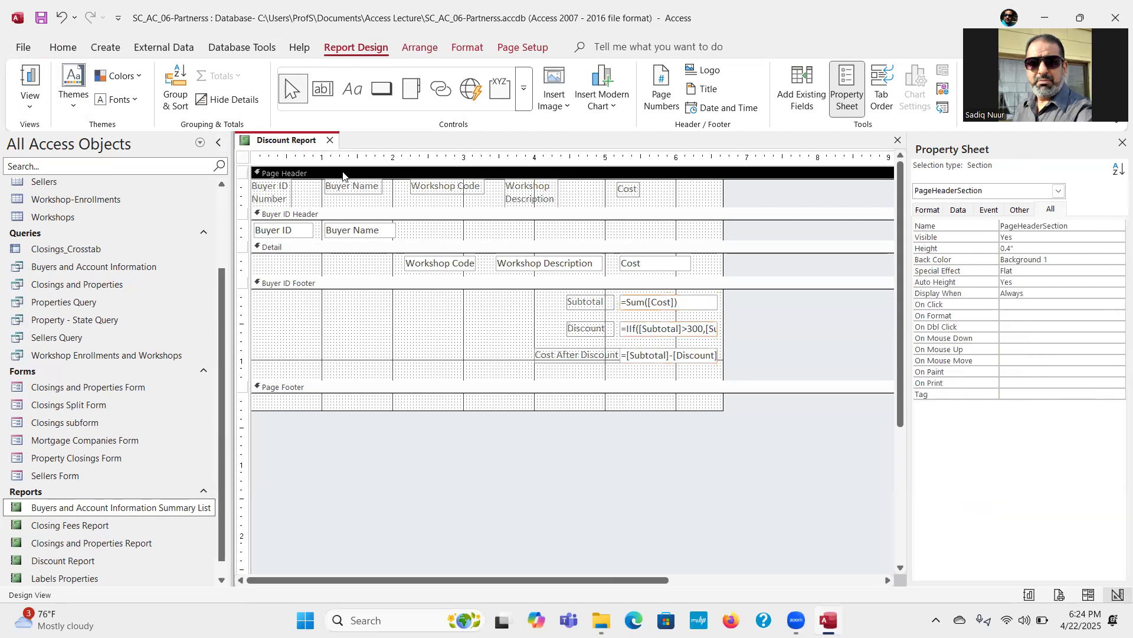
right_click(343, 173)
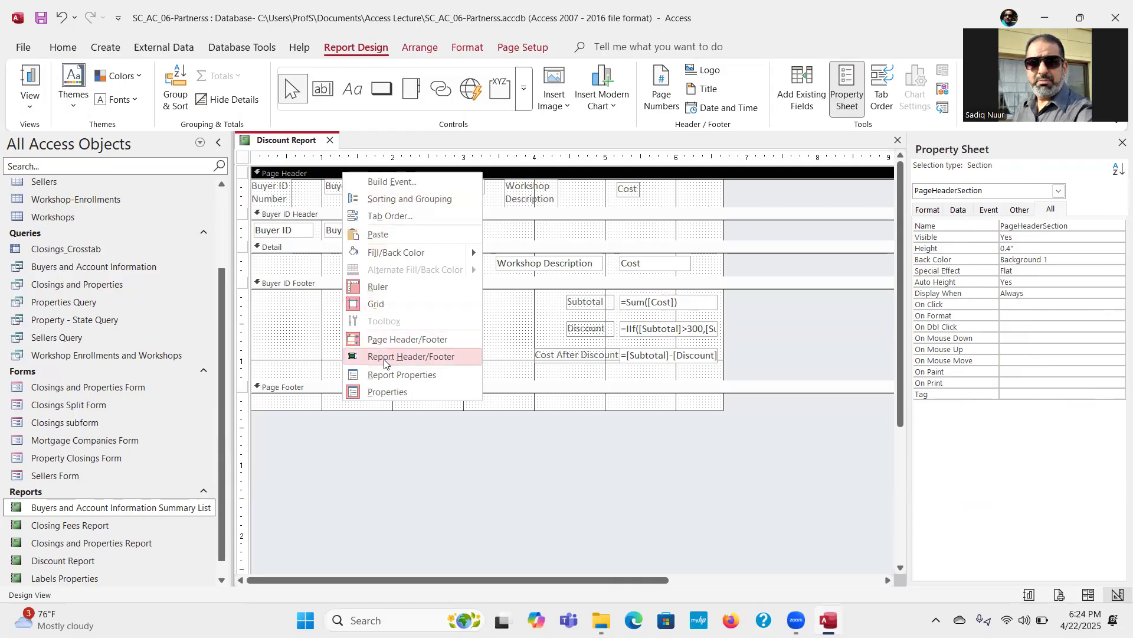
click(420, 356)
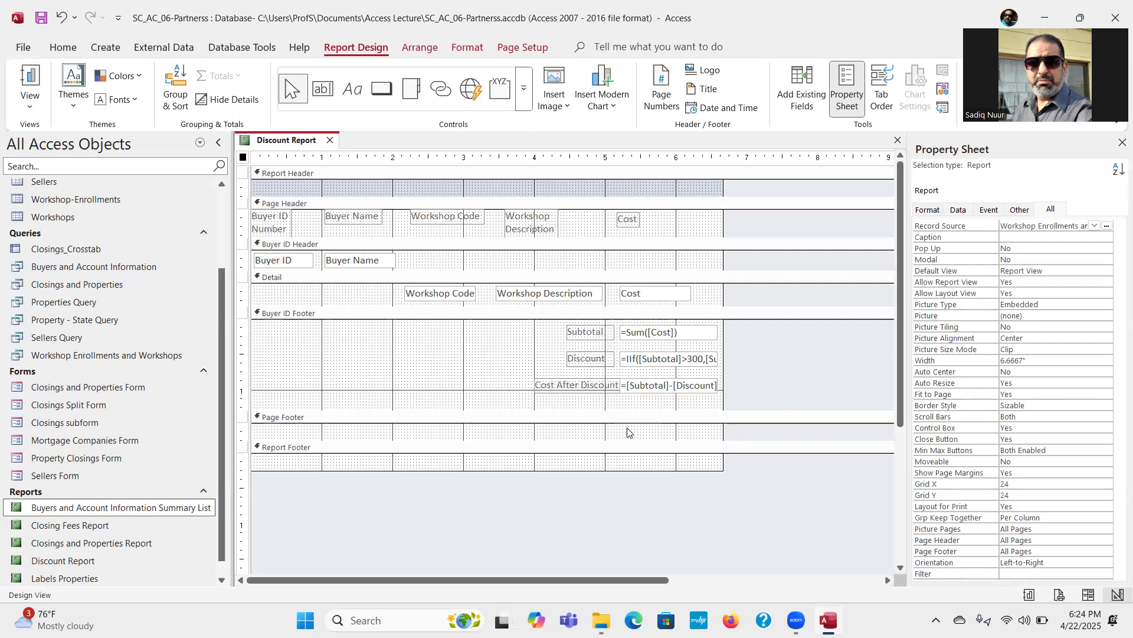
Step: Copy the Subtotal label and its =Sum([Cost]) text box from the Buyer ID Footer into the Report Footer
click(656, 334)
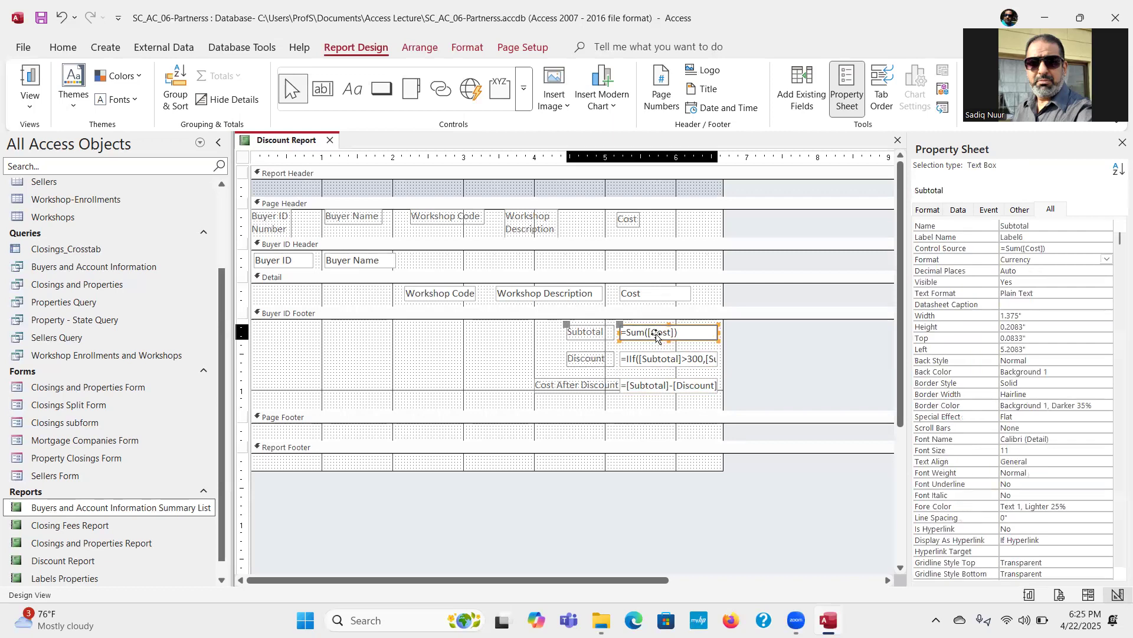
shift+click(590, 335)
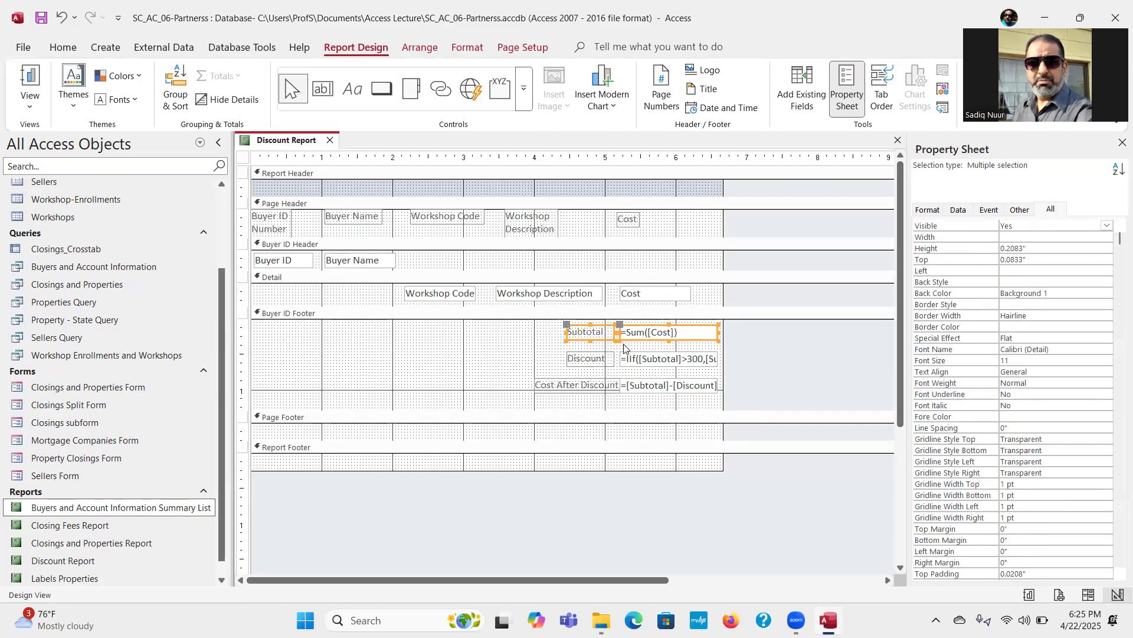
click(53, 50)
click(124, 94)
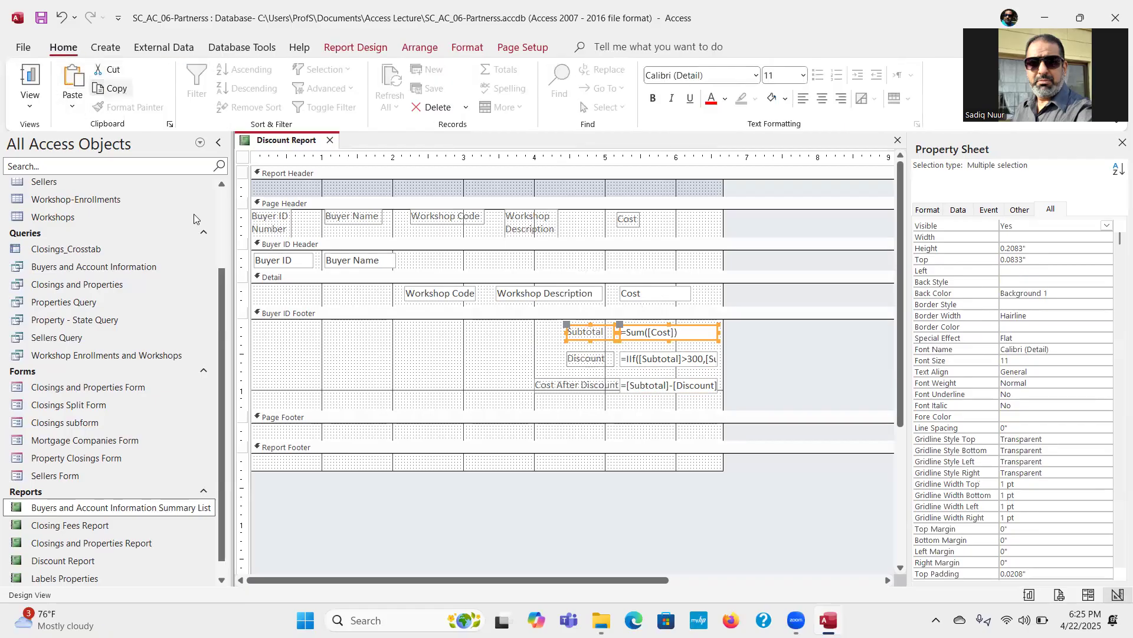
click(278, 449)
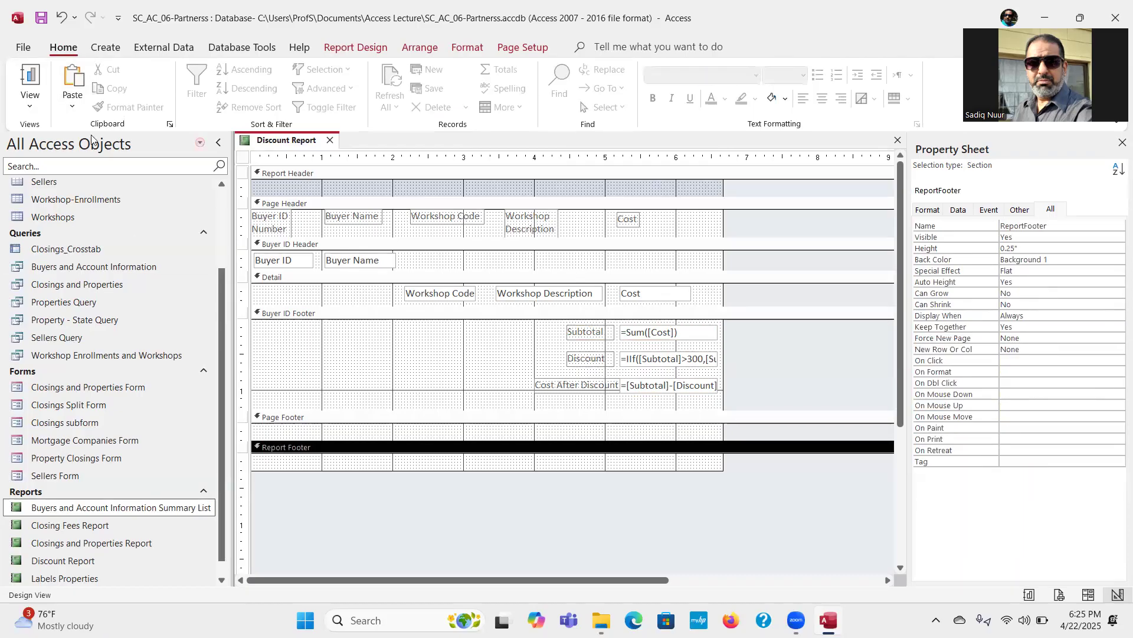
click(70, 73)
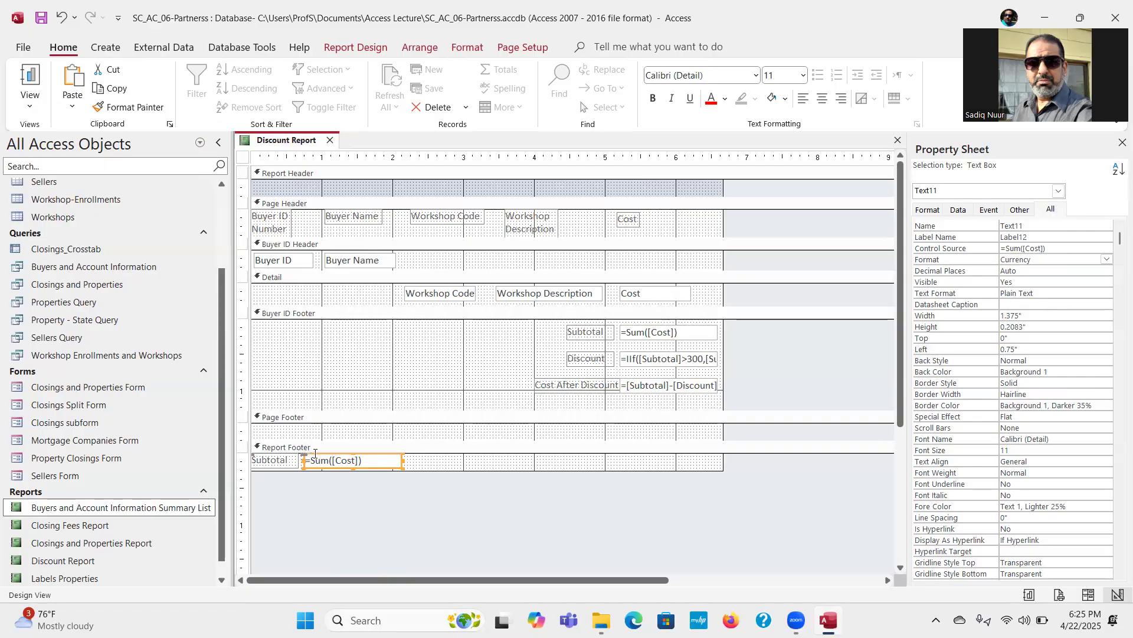
Step: Move the pasted sum text box and its label beneath the buyer amounts, with the text box about 5.25" from the report's left edge
drag(314, 455, 578, 432)
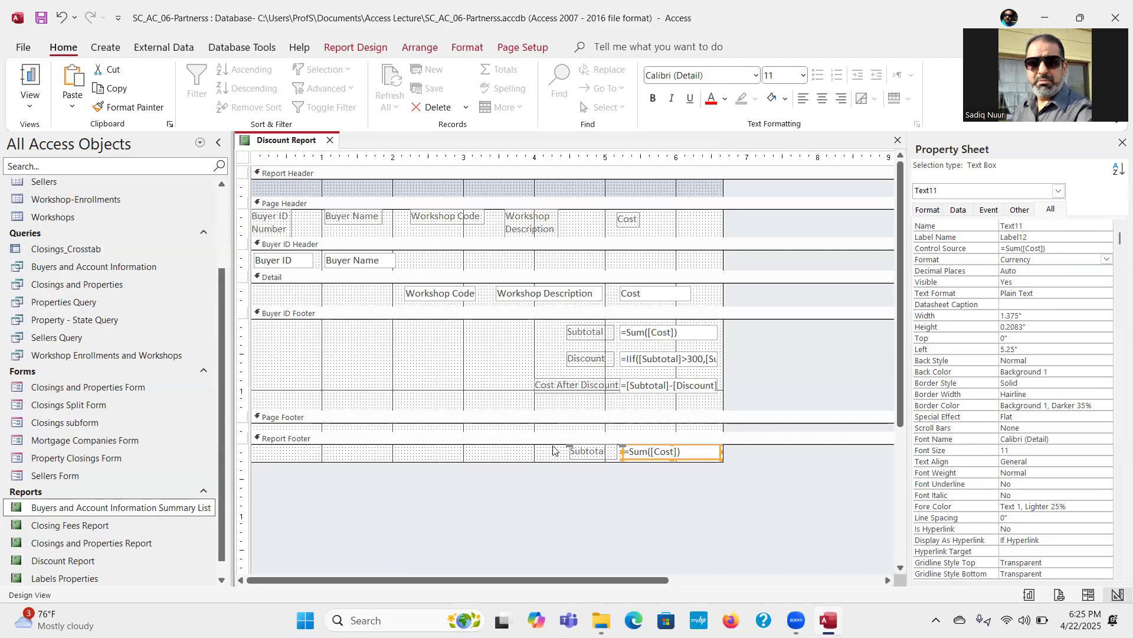
drag(543, 461, 568, 447)
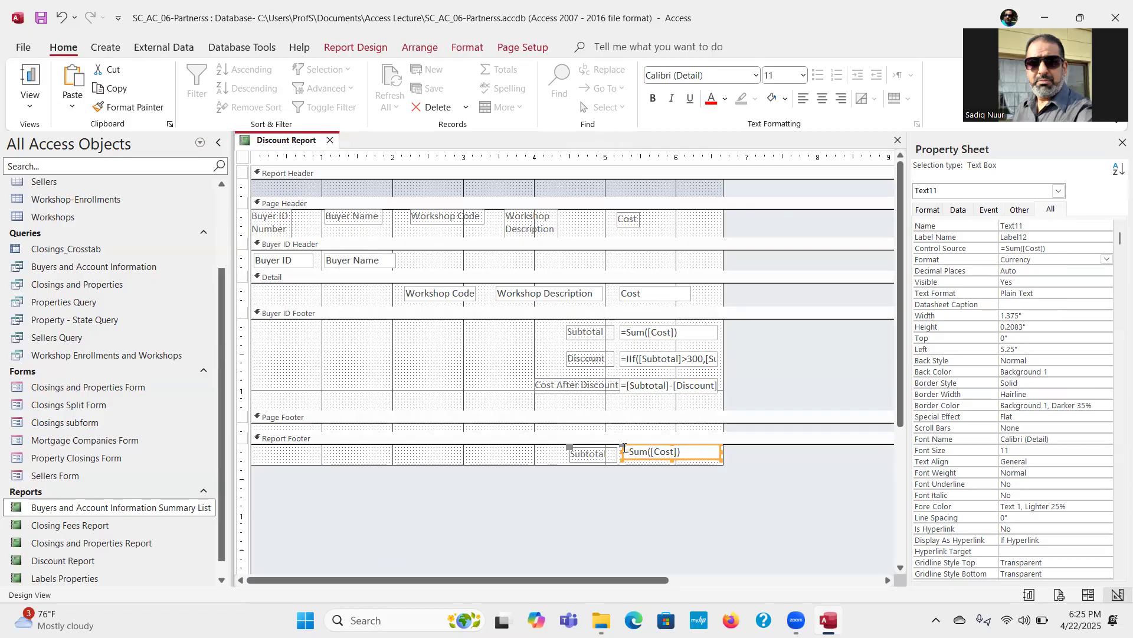
click(526, 455)
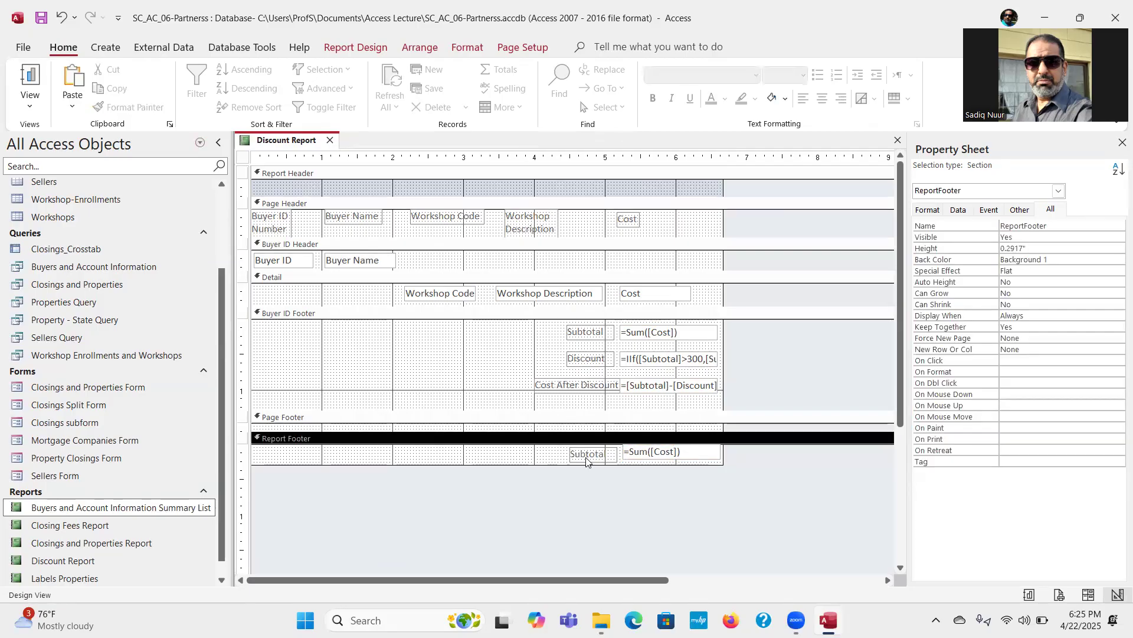
click(636, 452)
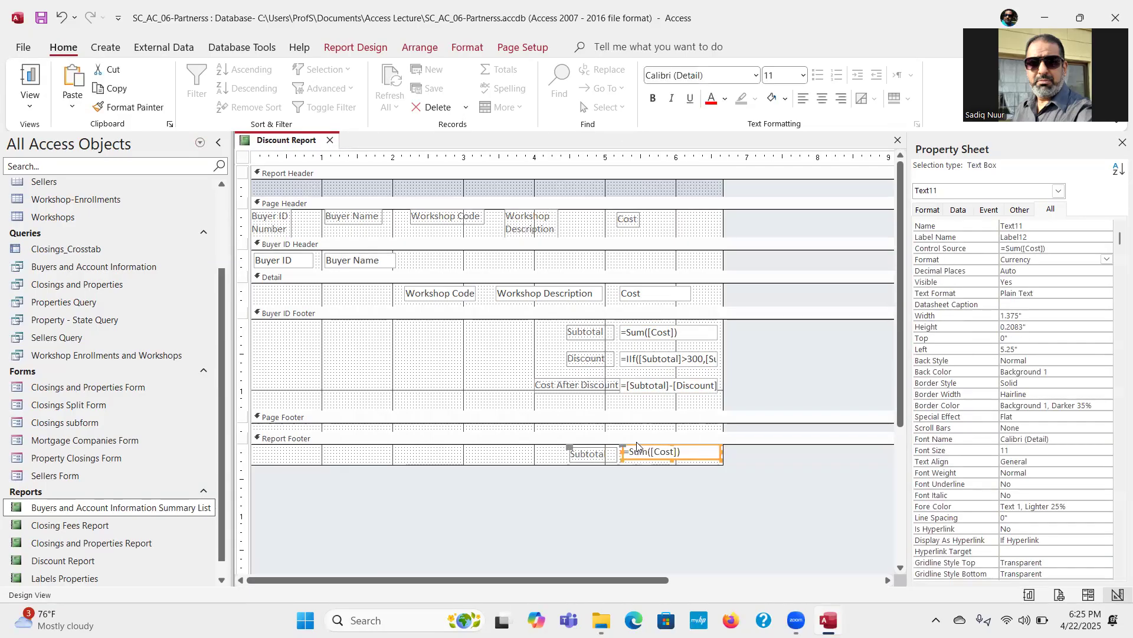
drag(636, 446, 636, 449)
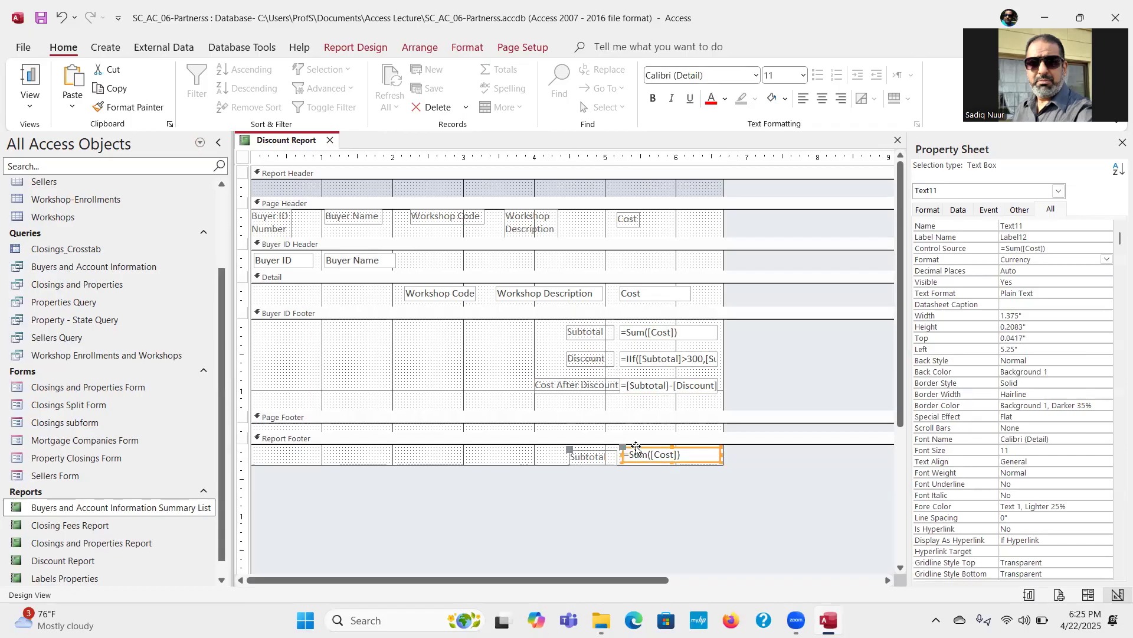
click(569, 449)
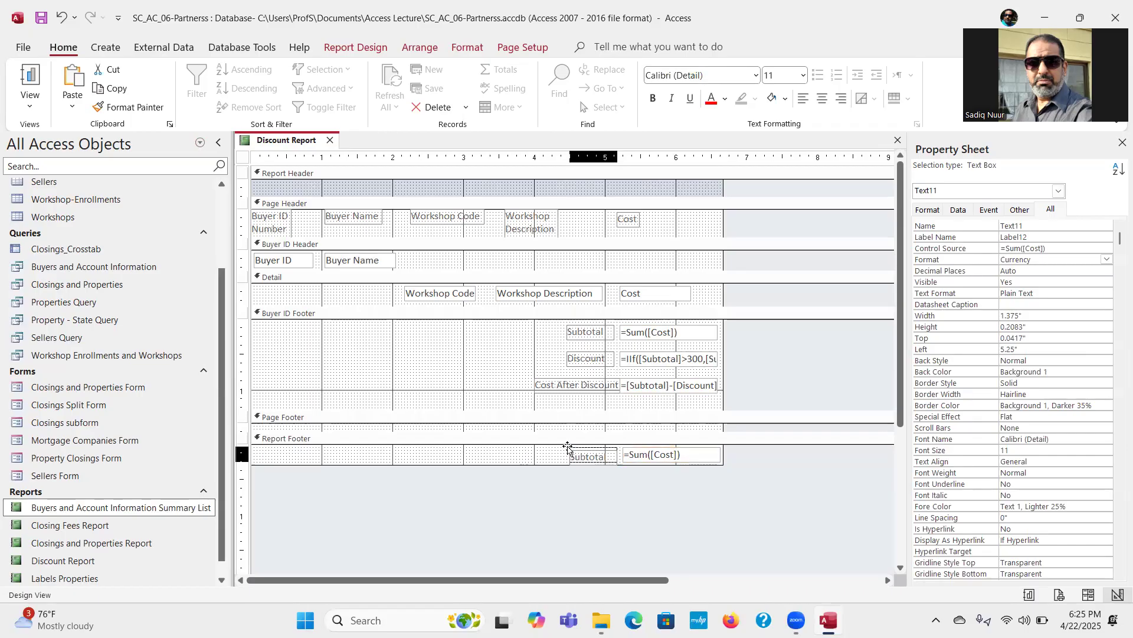
click(542, 462)
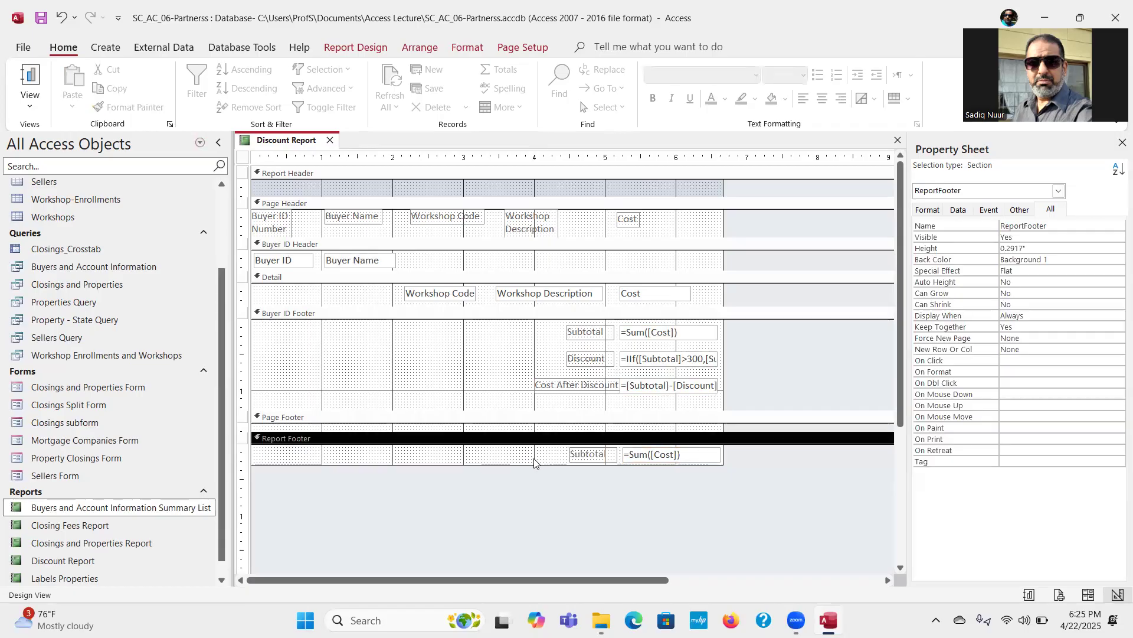
Step: Change the caption of the Report Footer label to Total
click(599, 455)
drag(606, 454, 569, 454)
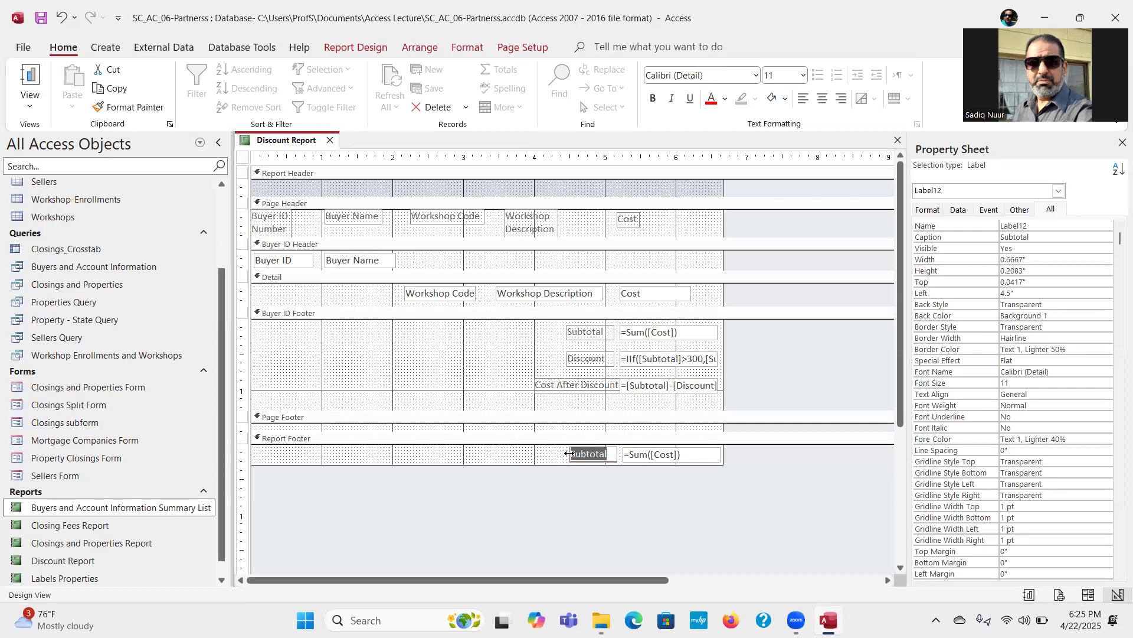
text(Tot)
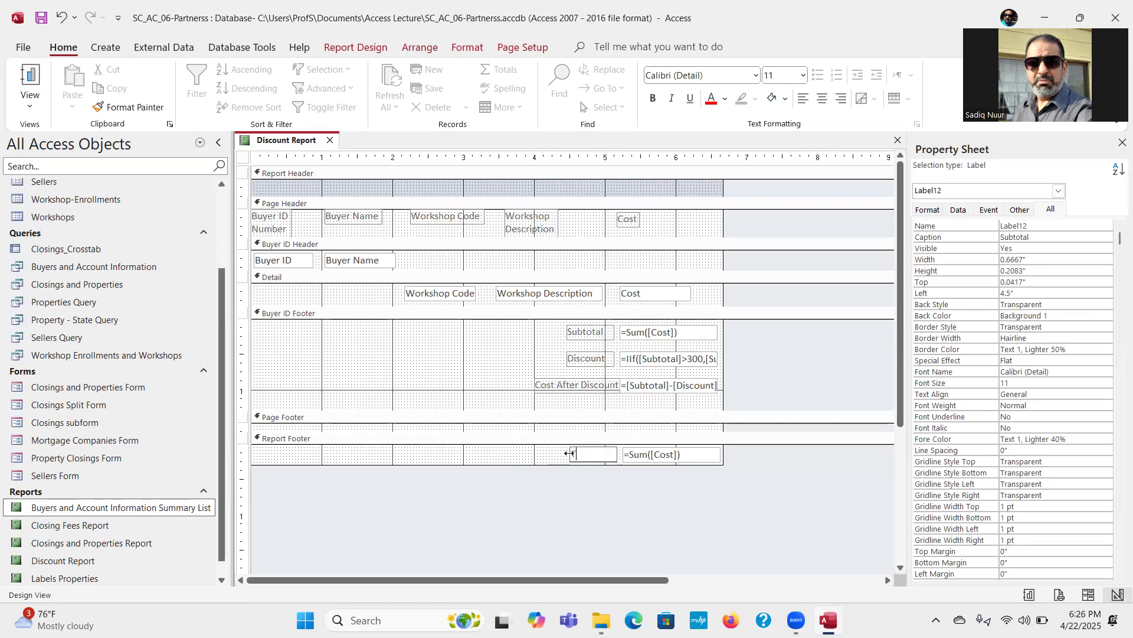
text(l)
click(521, 459)
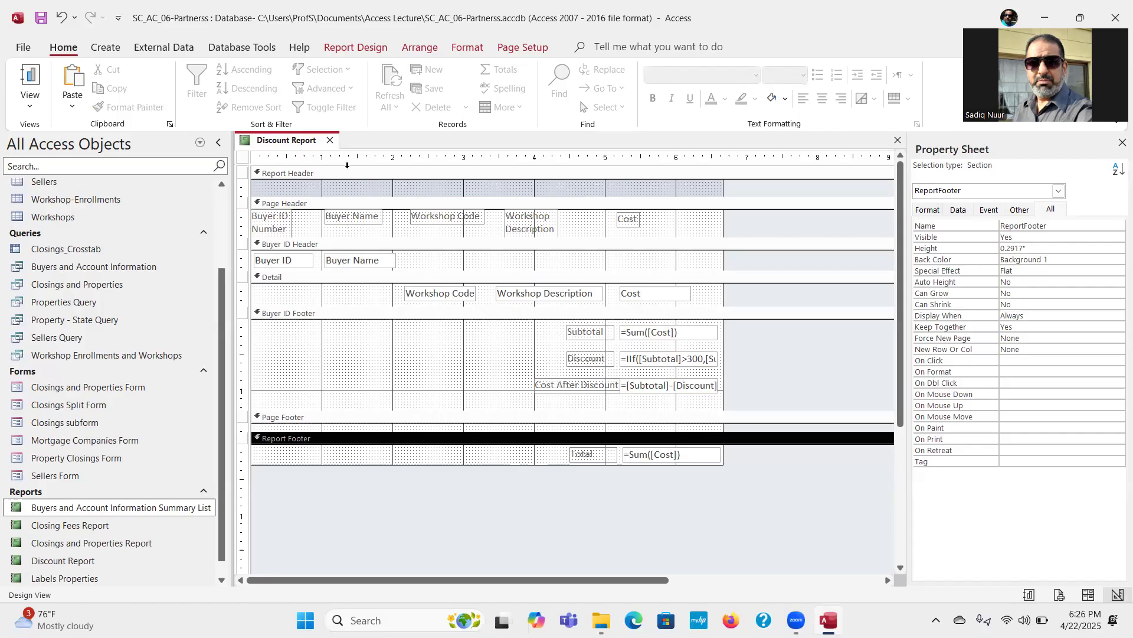
Step: Set the Report Header section's background color to white (#FFFFFF)
right_click(346, 175)
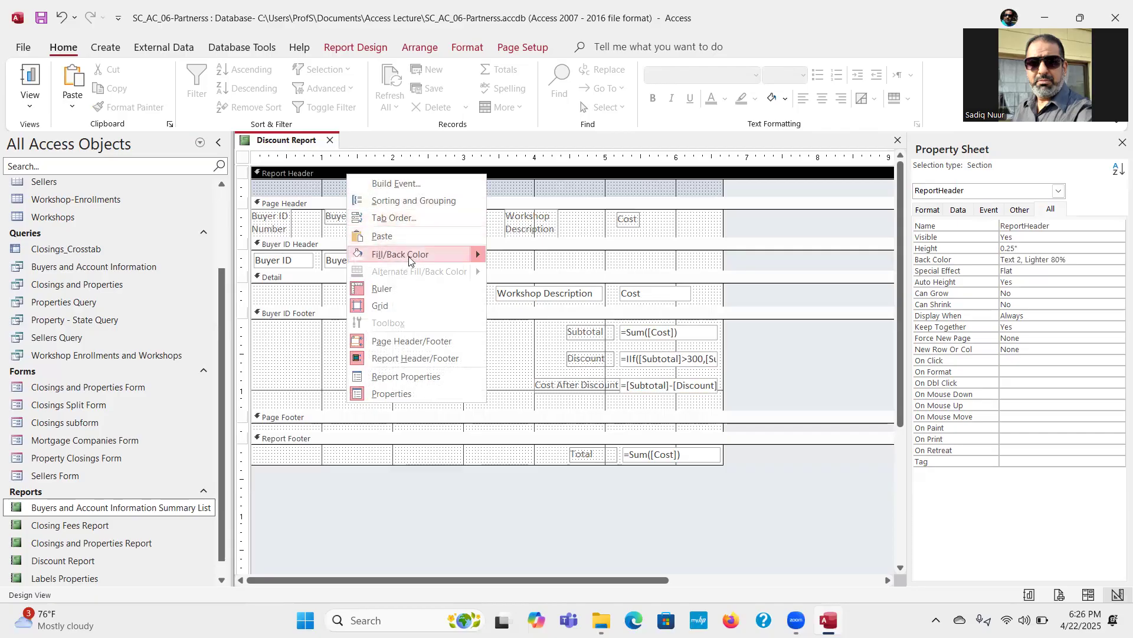
mouse_move(409, 260)
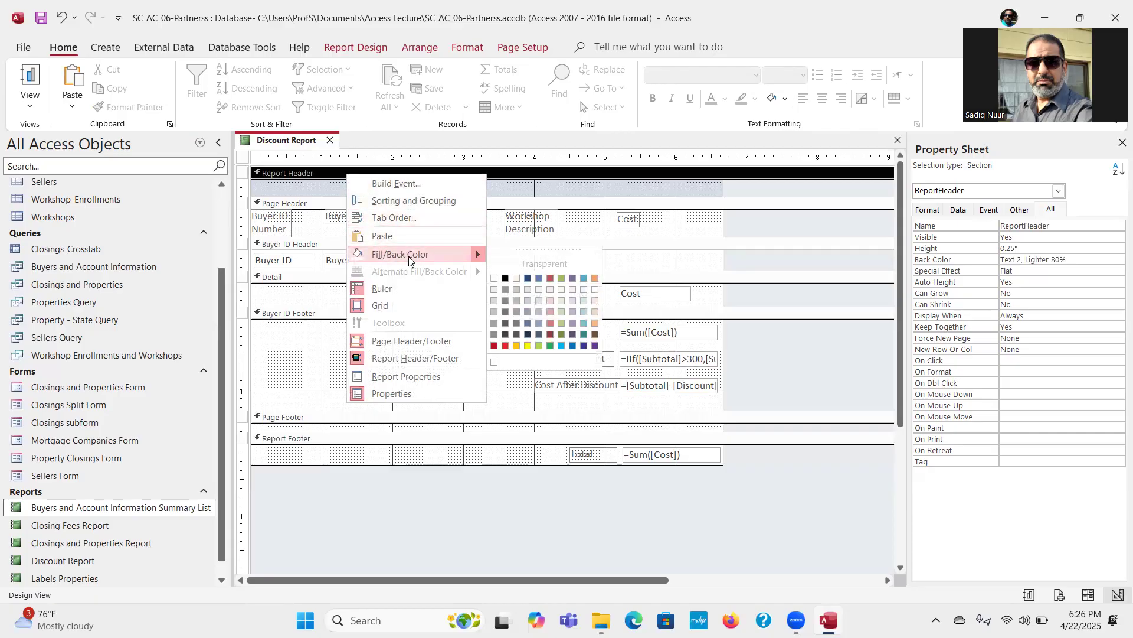
click(494, 278)
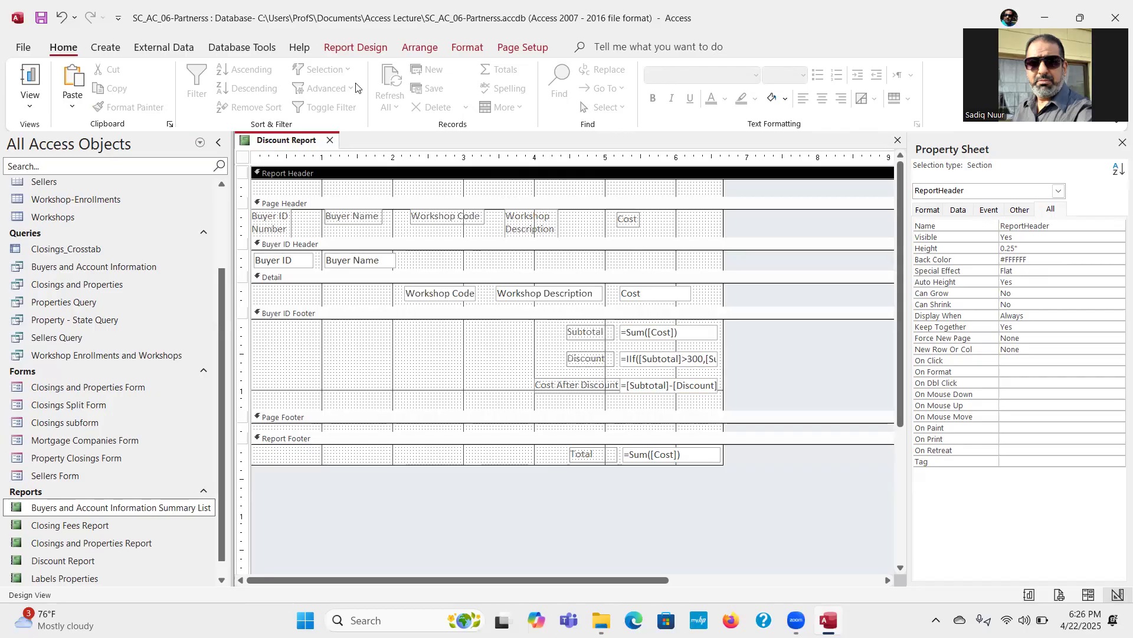
Step: Add a title to the Report Header reading "Discount Report For Workshop Costs"
click(353, 49)
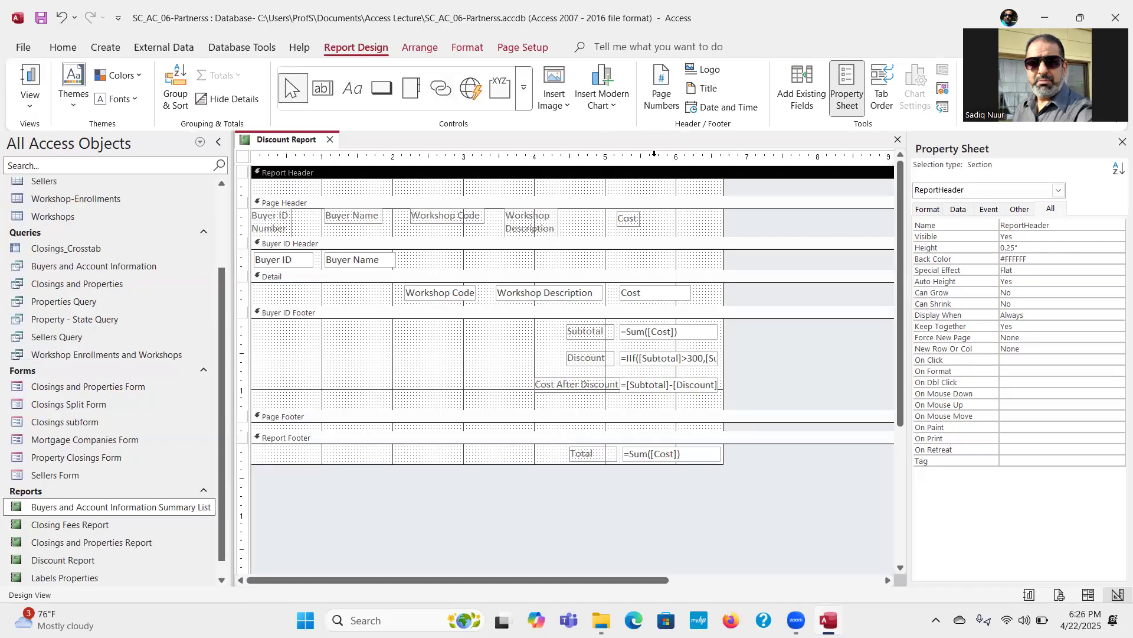
click(717, 90)
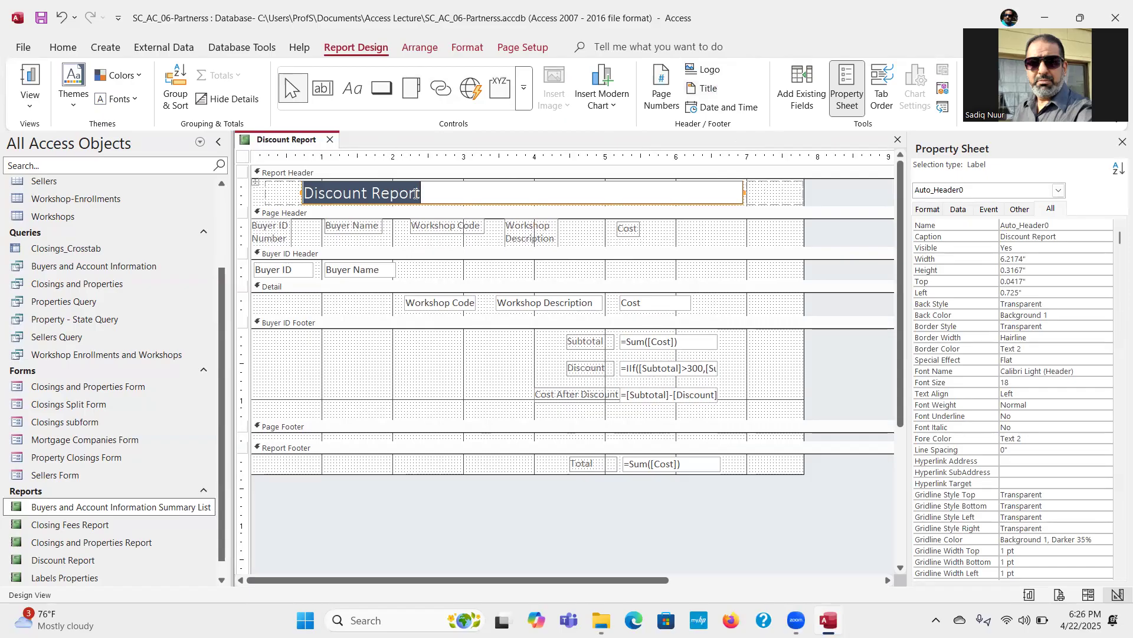
click(441, 193)
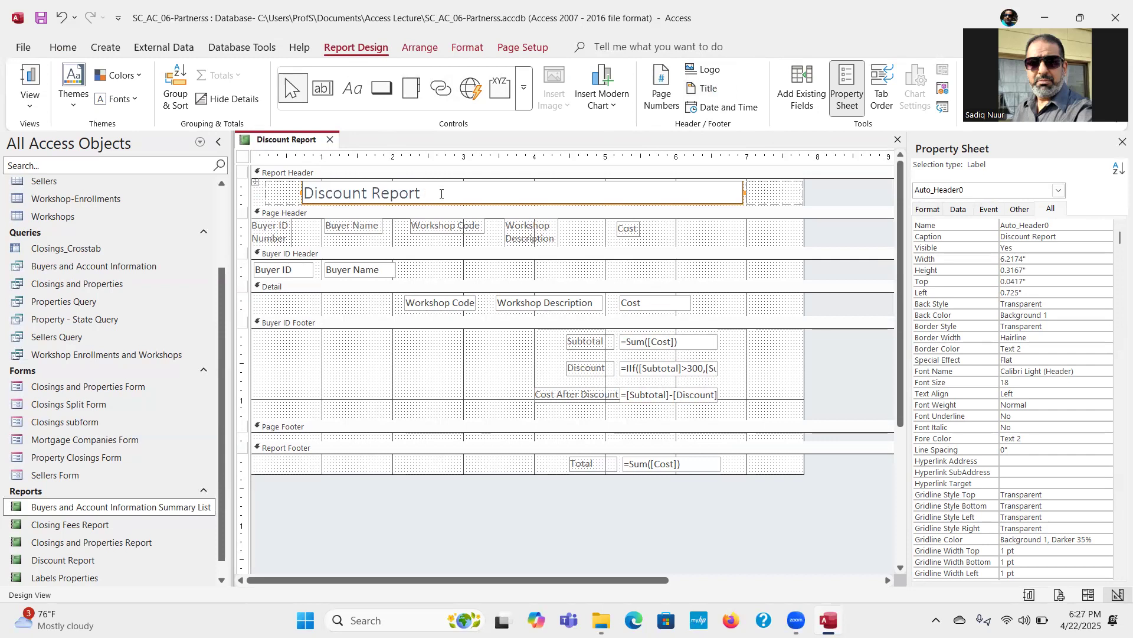
text(For )
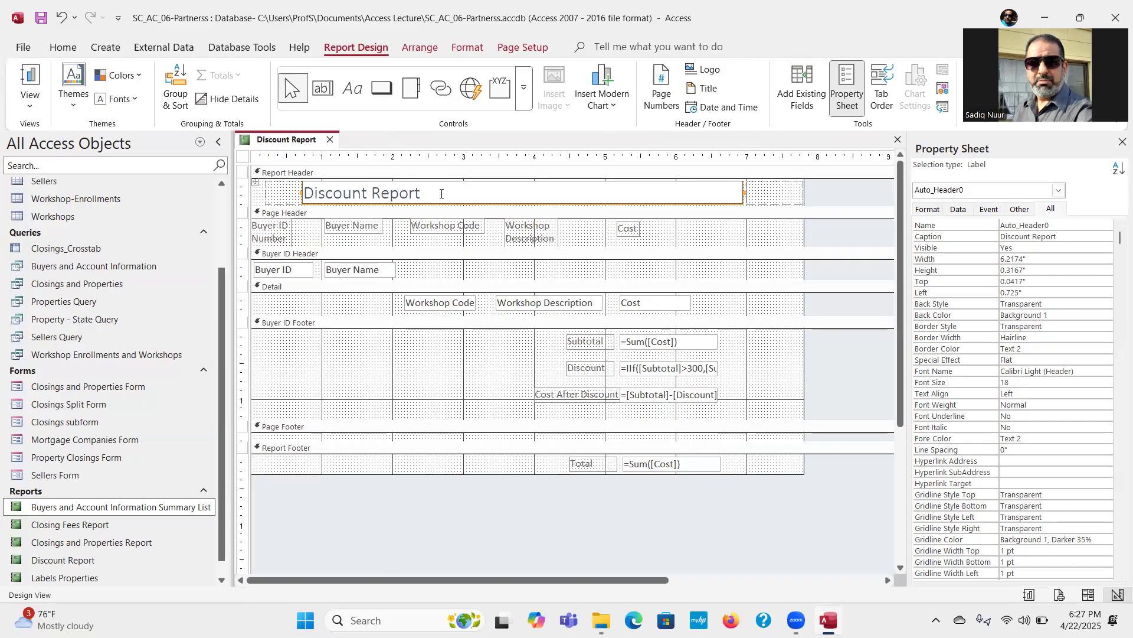
text(Worl)
key(BackSpace)
text(ks)
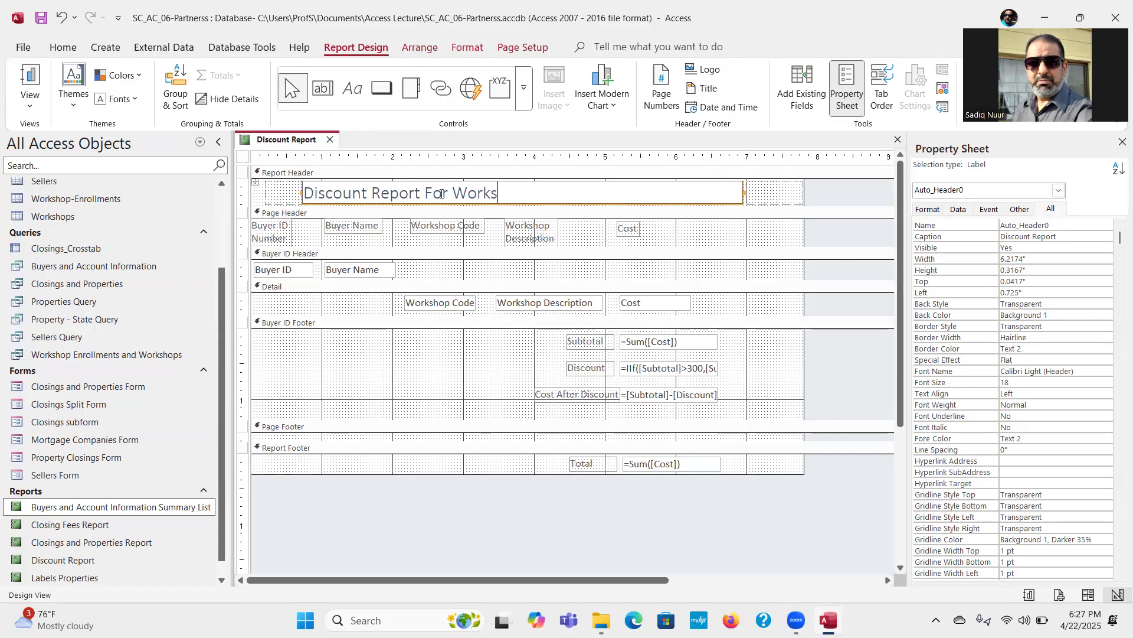
text(hop Costs)
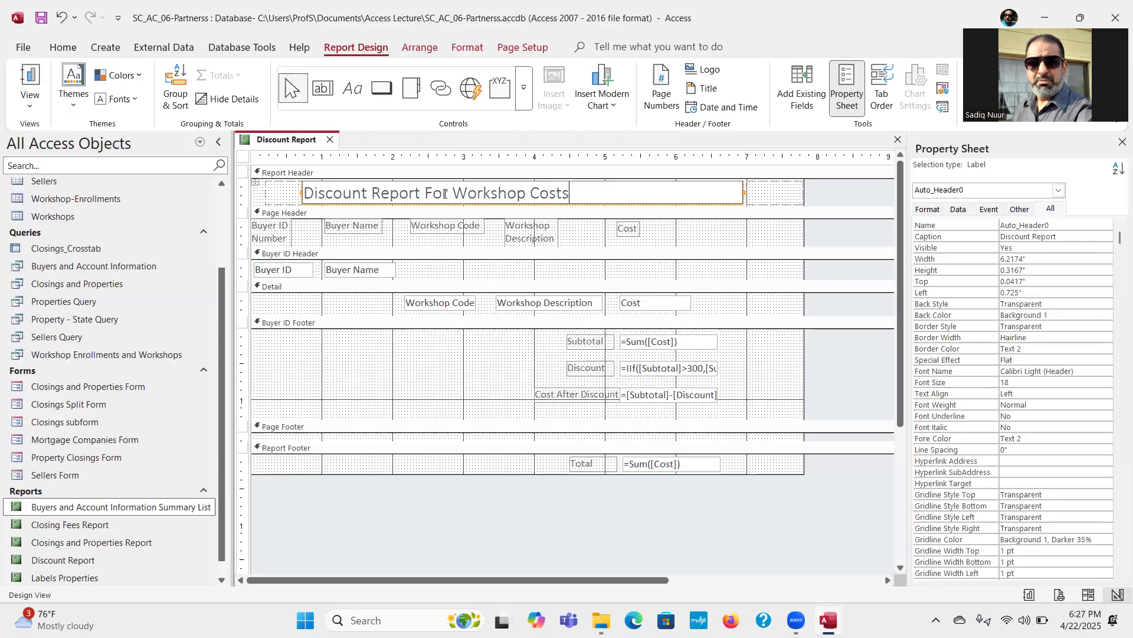
click(704, 244)
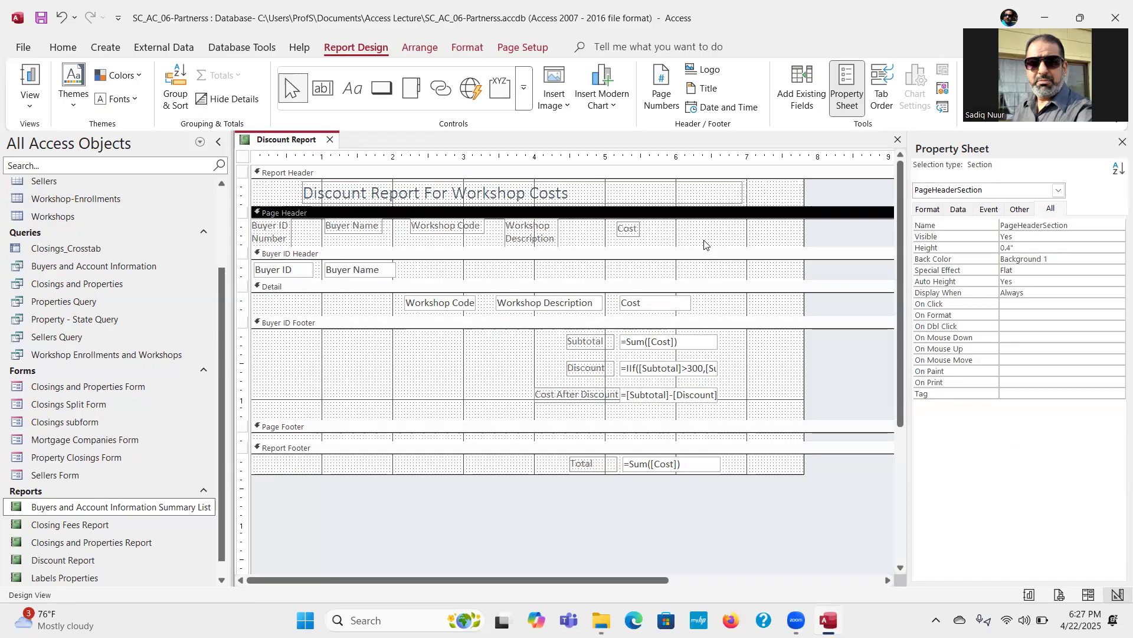
Step: Make the report title bold and center it within its label
click(650, 188)
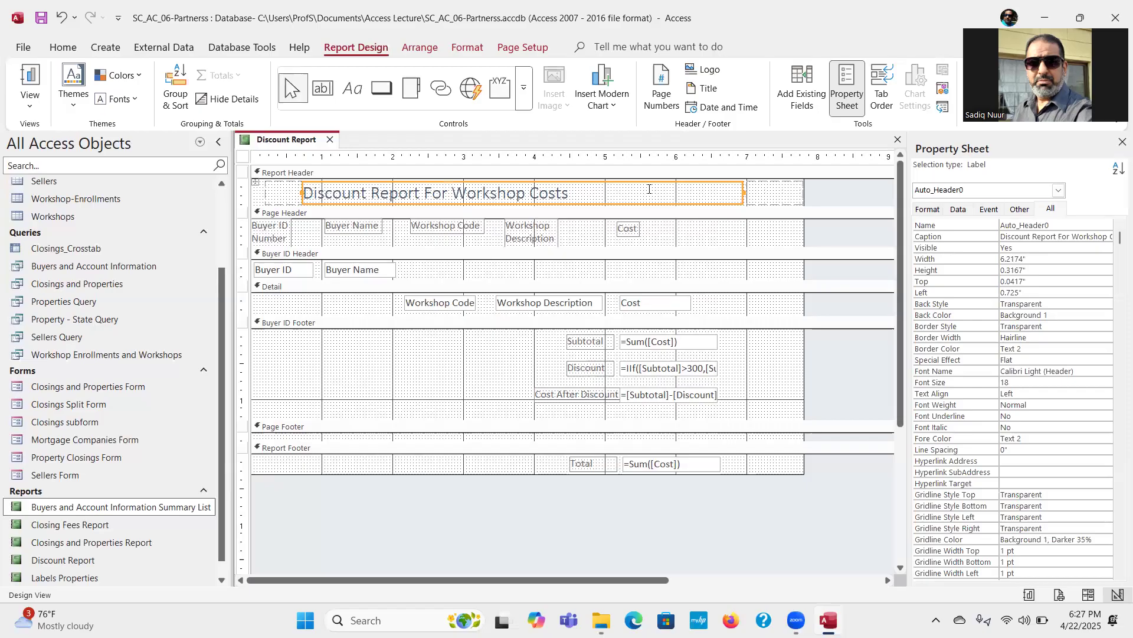
click(463, 48)
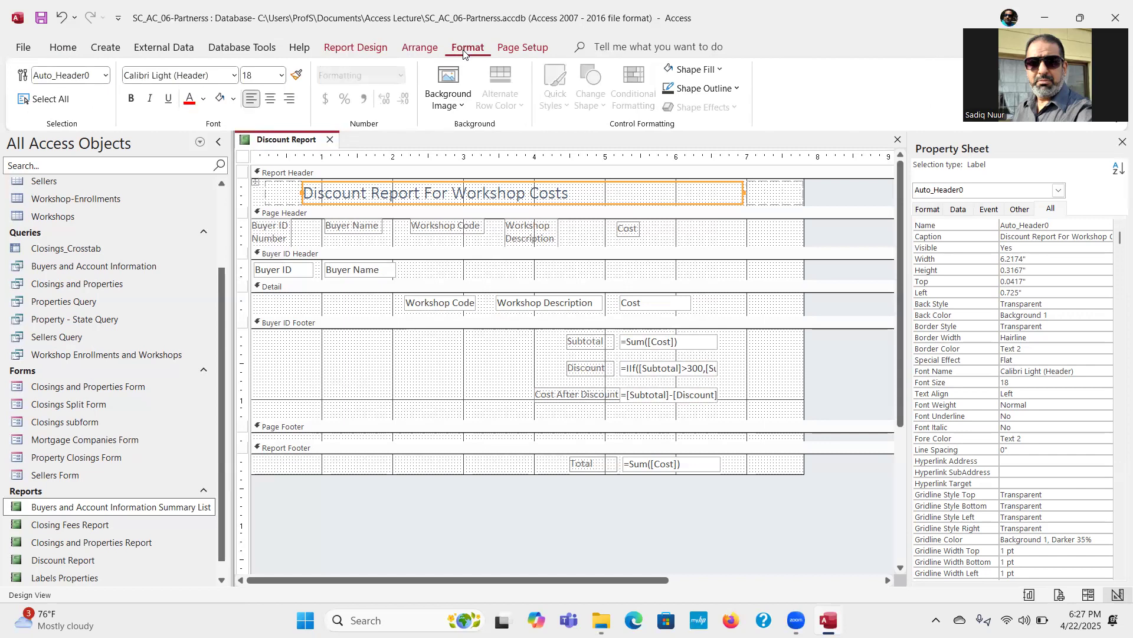
click(131, 105)
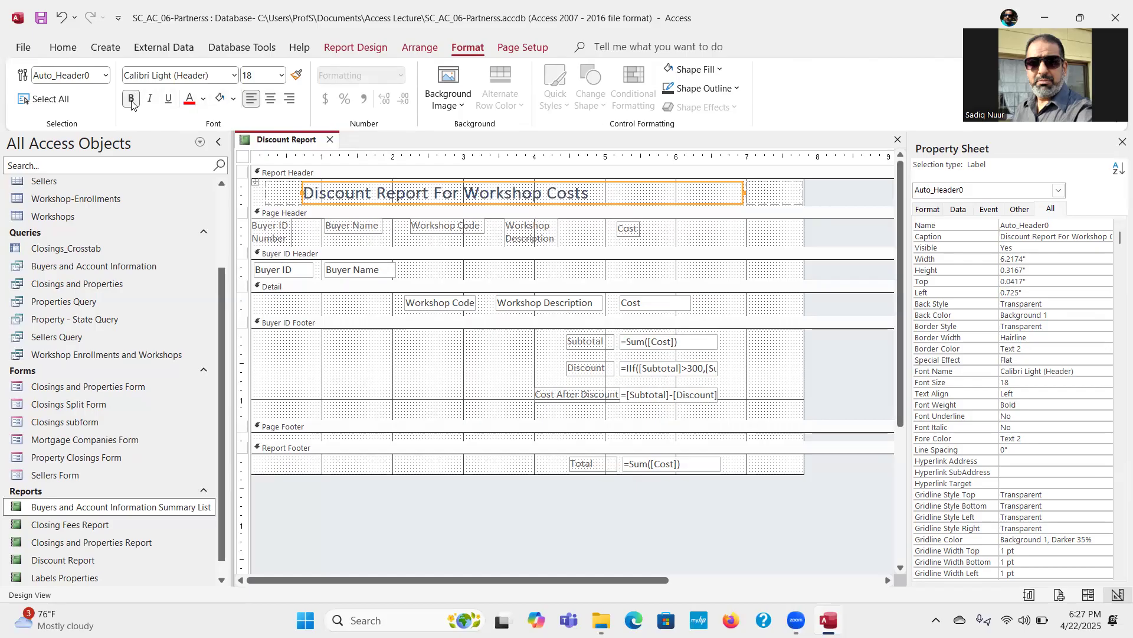
click(270, 100)
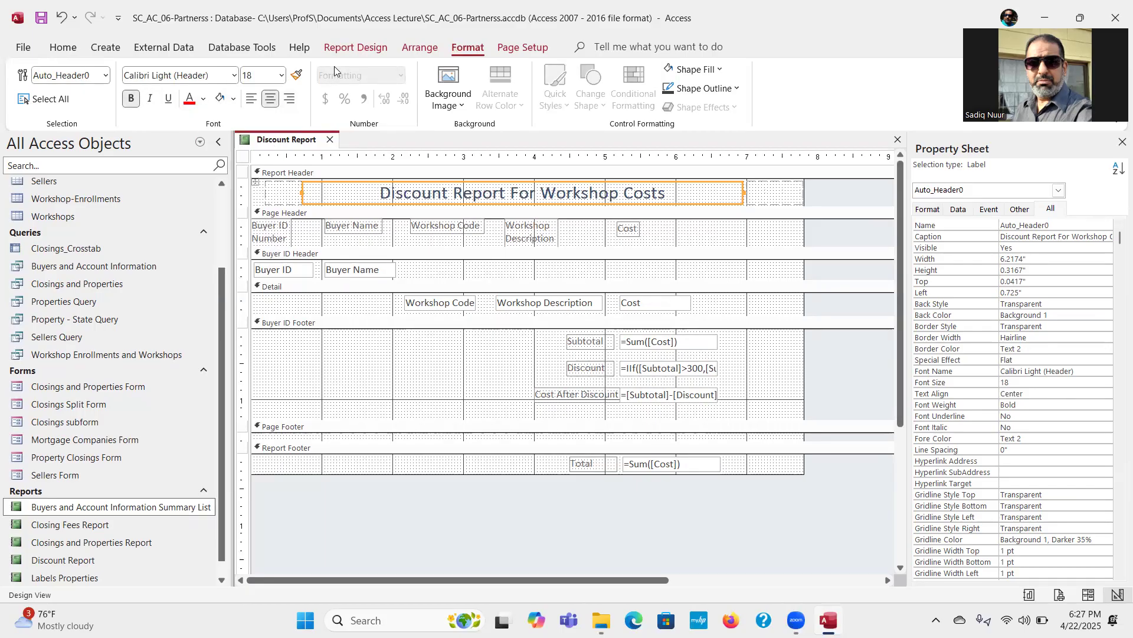
Step: Check the title, buyer amounts and grand total of the Discount Report in Report View
click(355, 49)
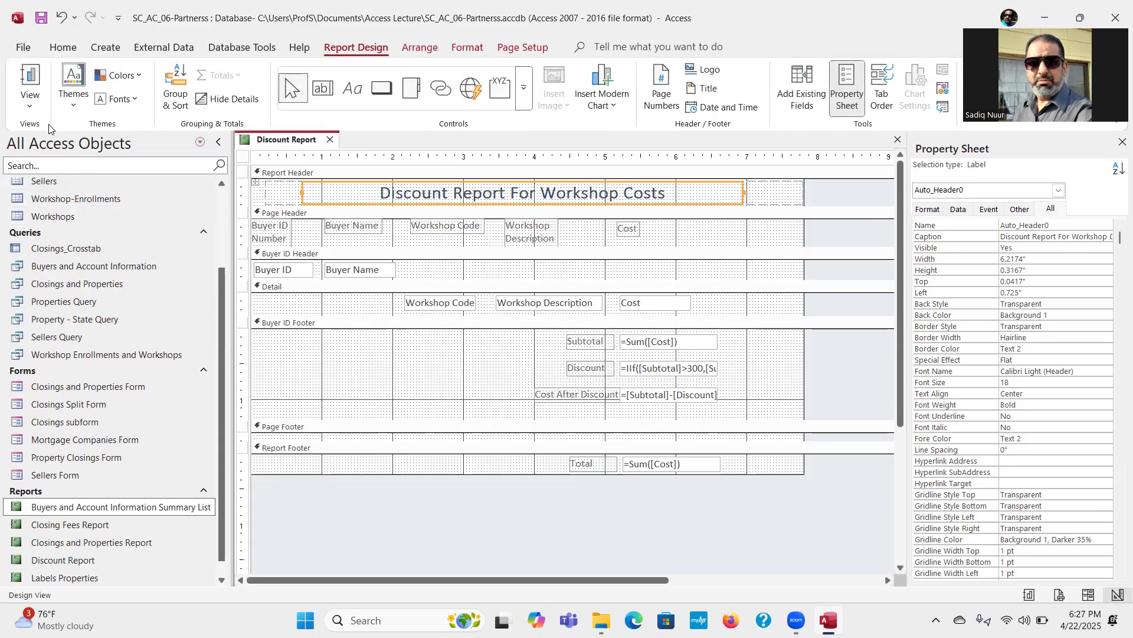
click(29, 103)
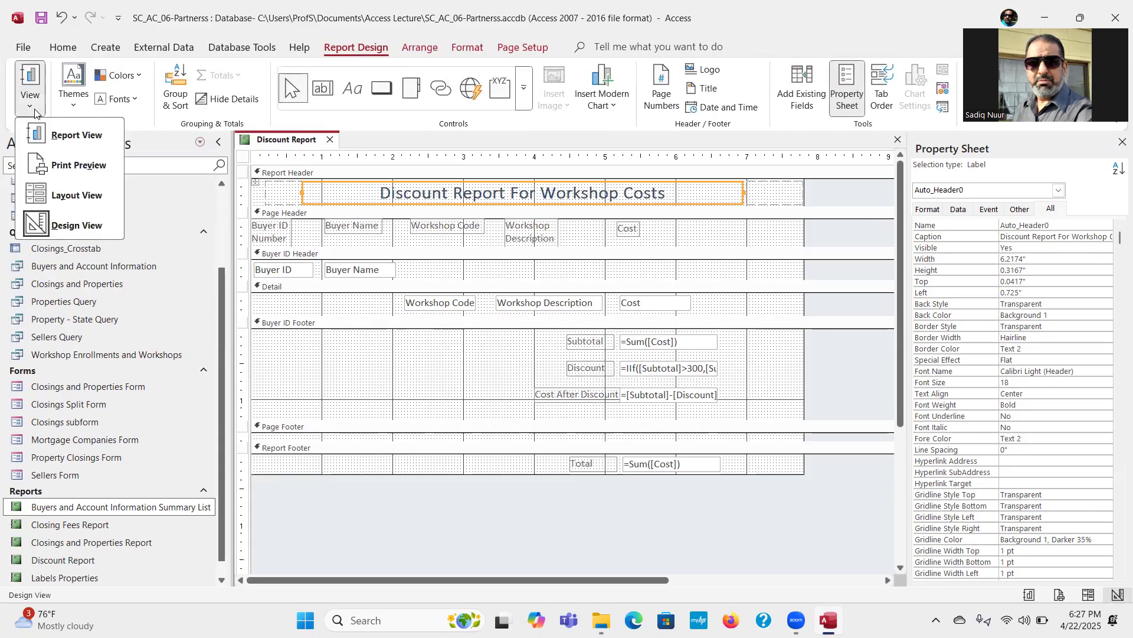
click(72, 137)
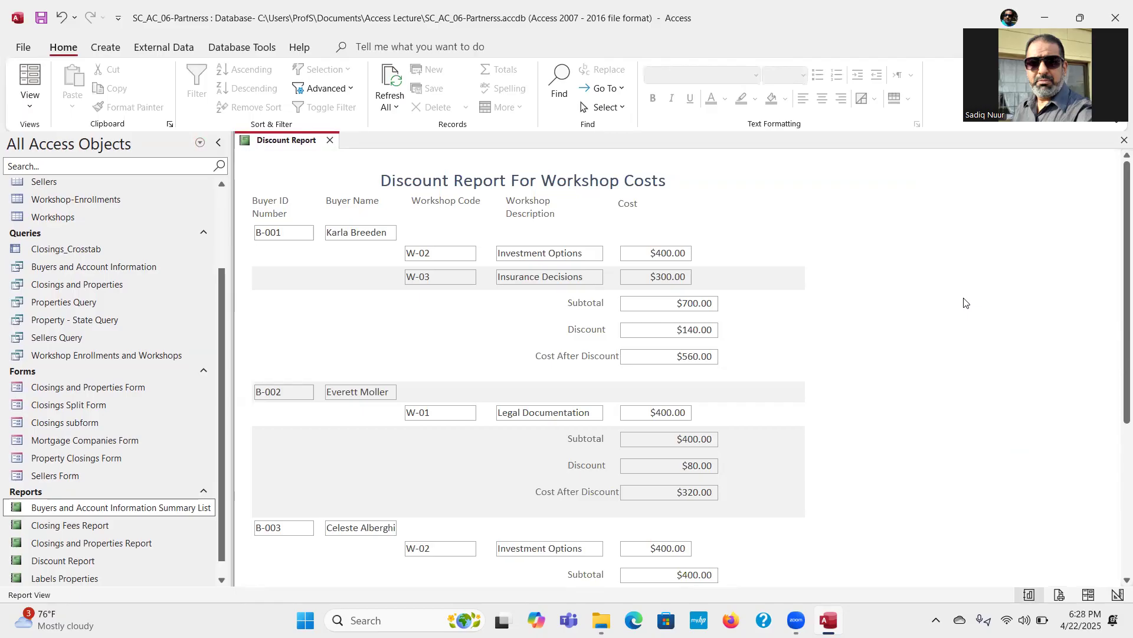
scroll(1115, 359, down, 1)
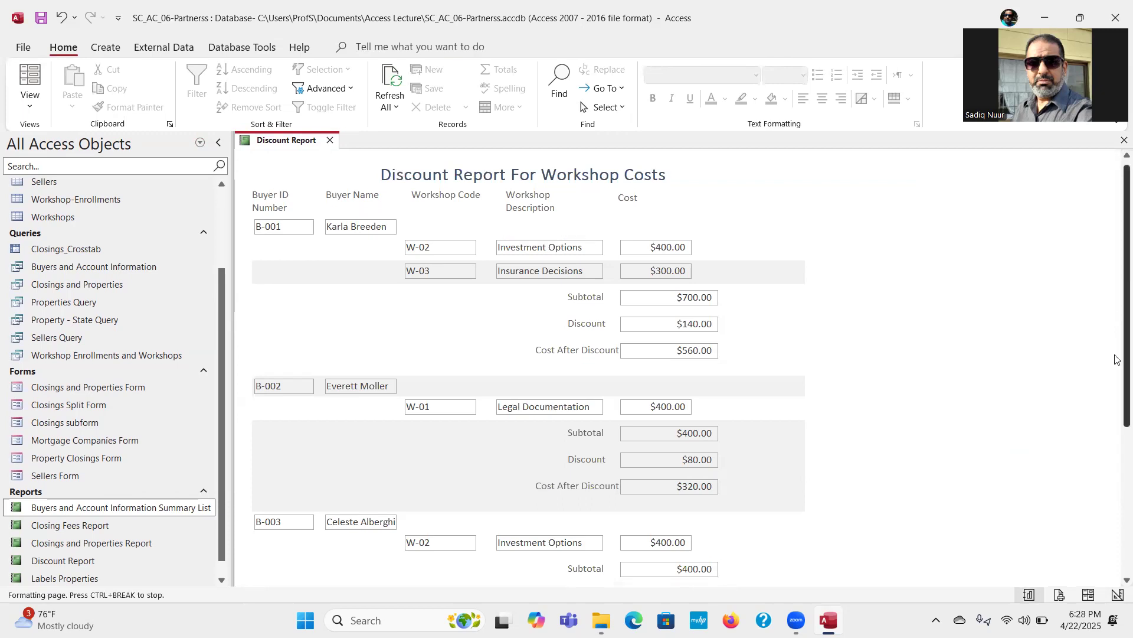
scroll(1116, 359, down, 4)
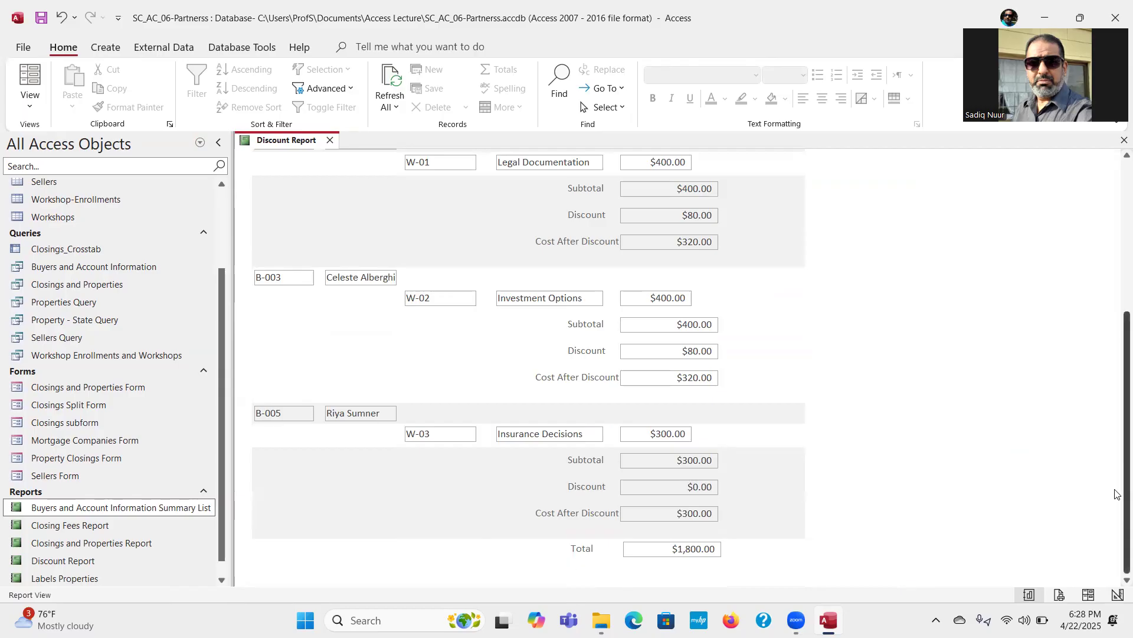
scroll(1117, 493, up, 5)
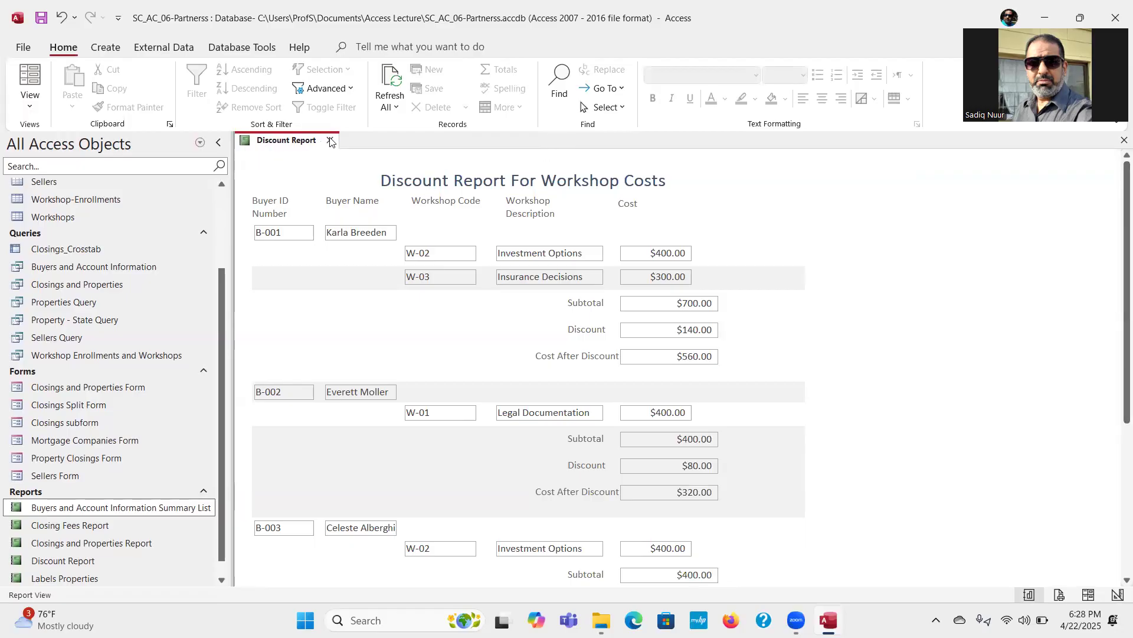
Step: Check the Discount Report's printed page layout in Print Preview and return to the report
click(22, 109)
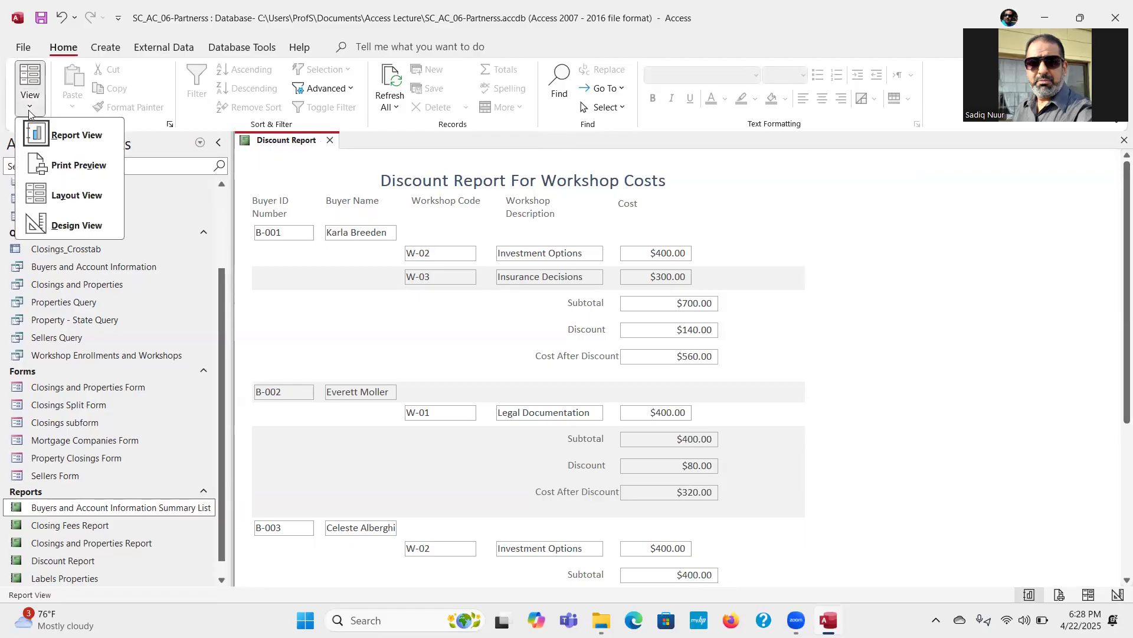
click(77, 165)
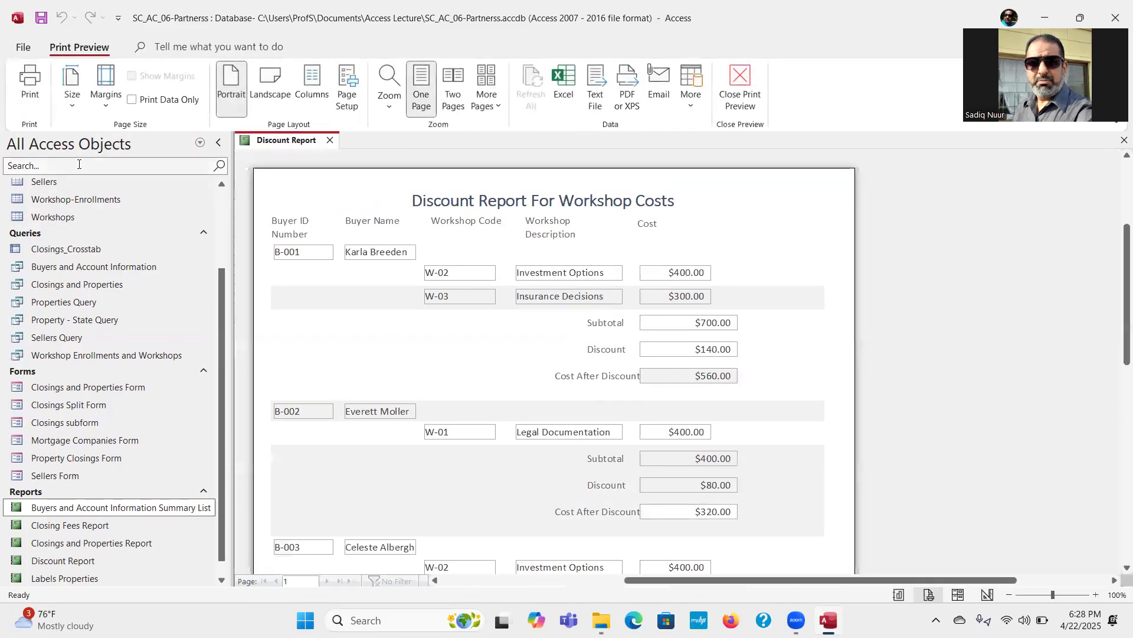
click(744, 88)
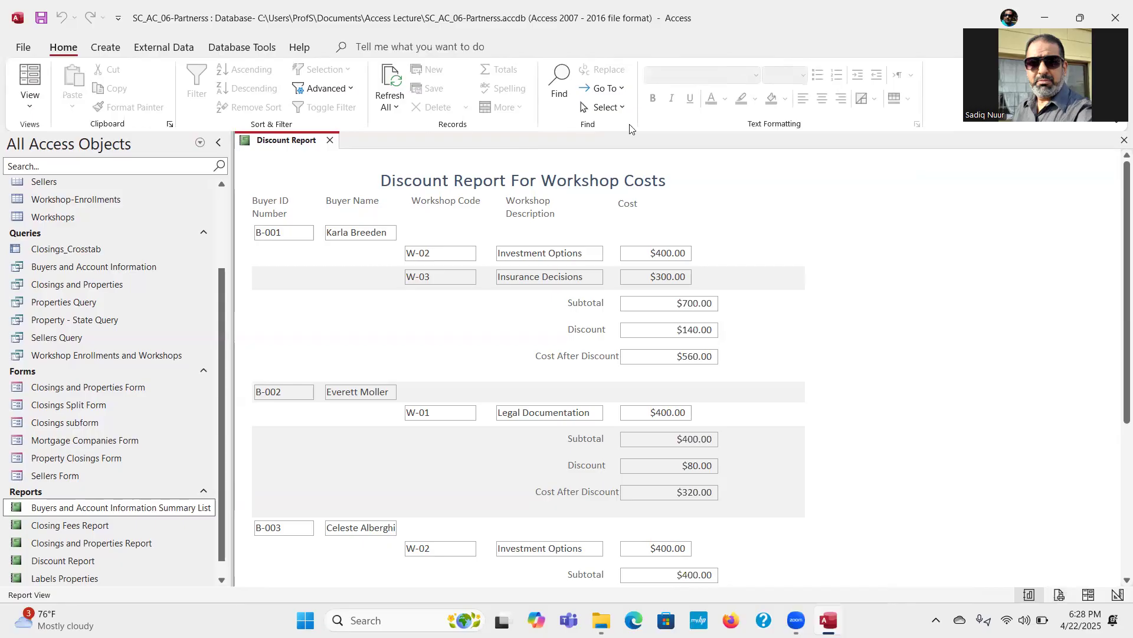
Step: Switch the Discount Report to Design View and examine its margin presets and the column settings in Page Setup
click(31, 112)
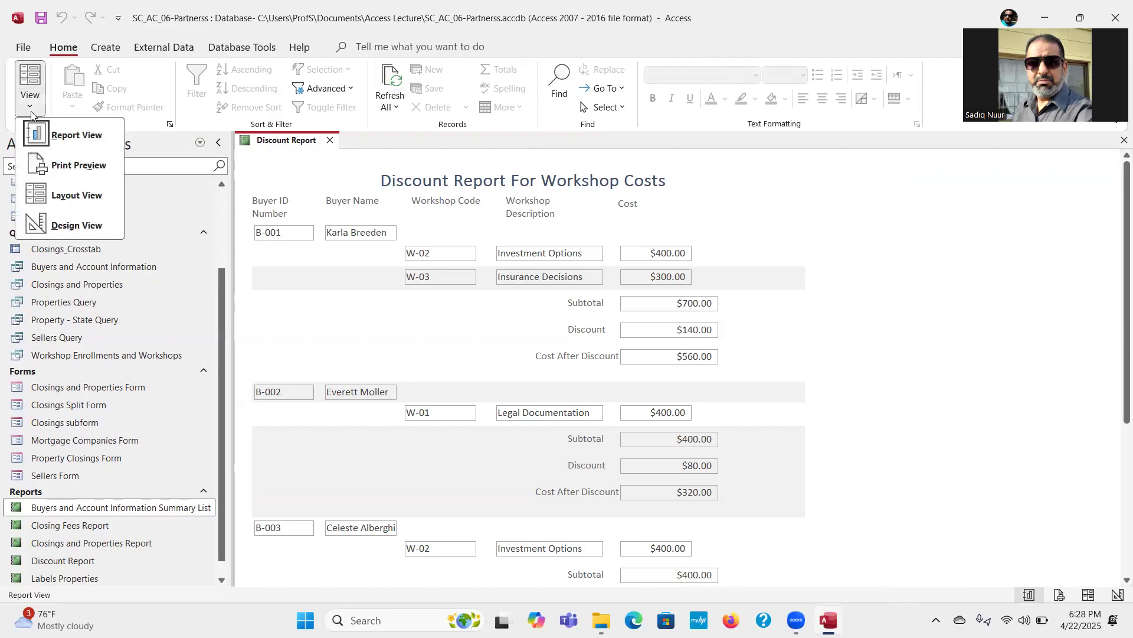
click(76, 226)
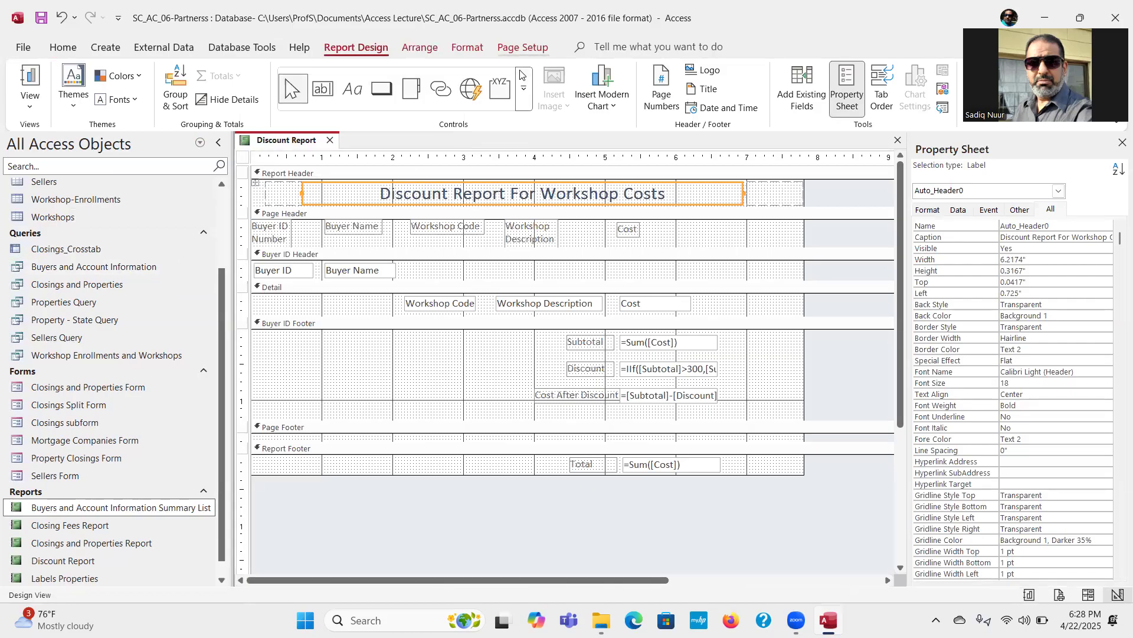
click(523, 47)
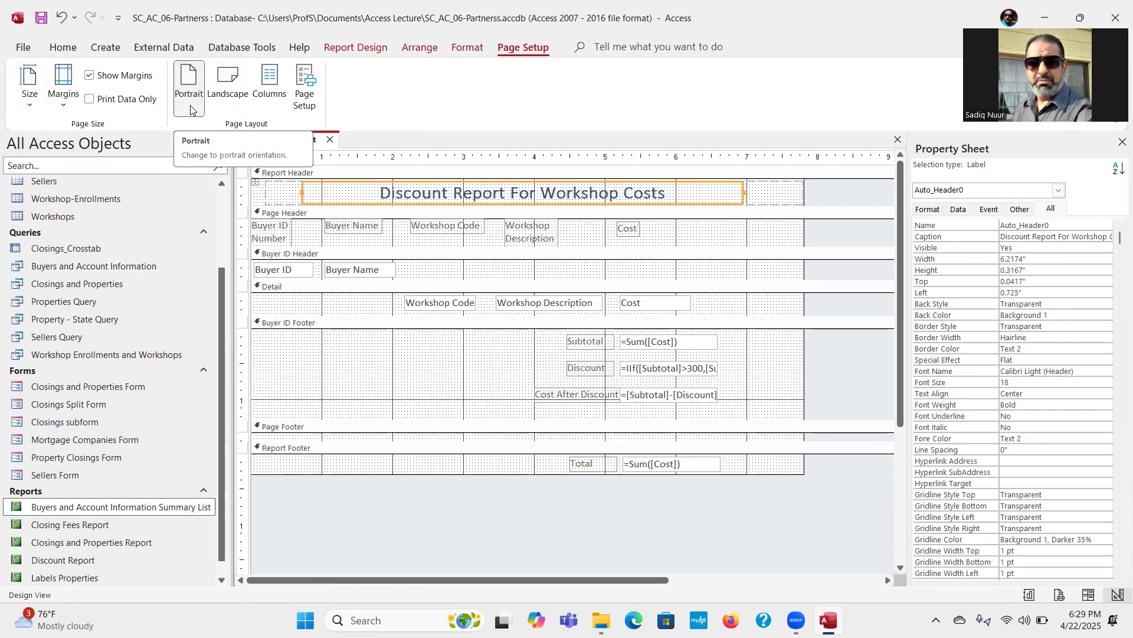
click(62, 111)
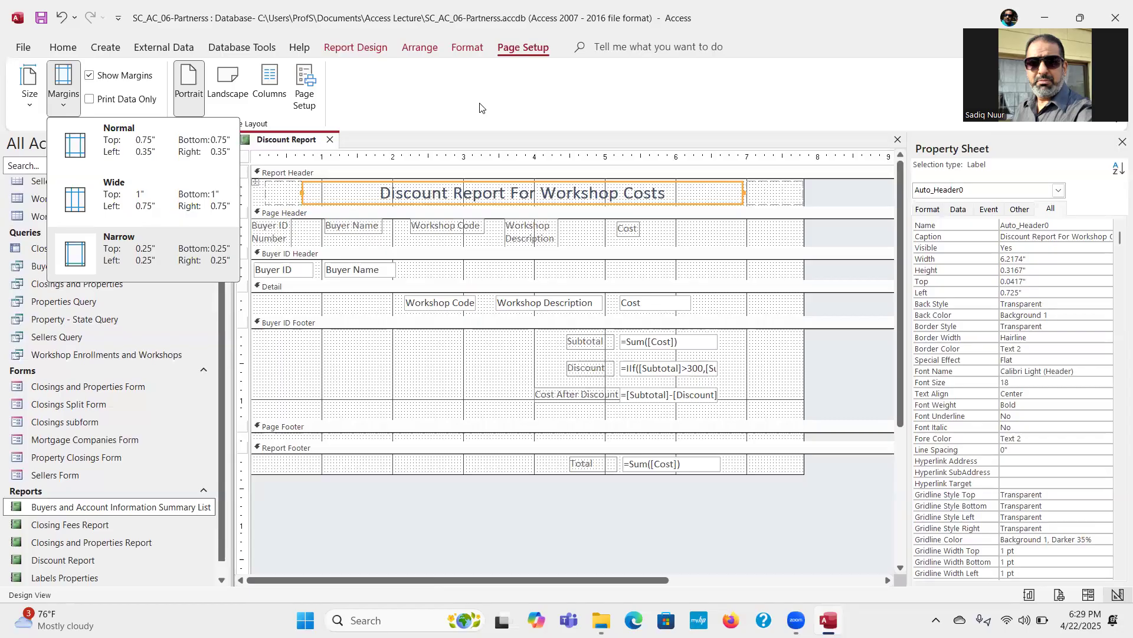
click(434, 102)
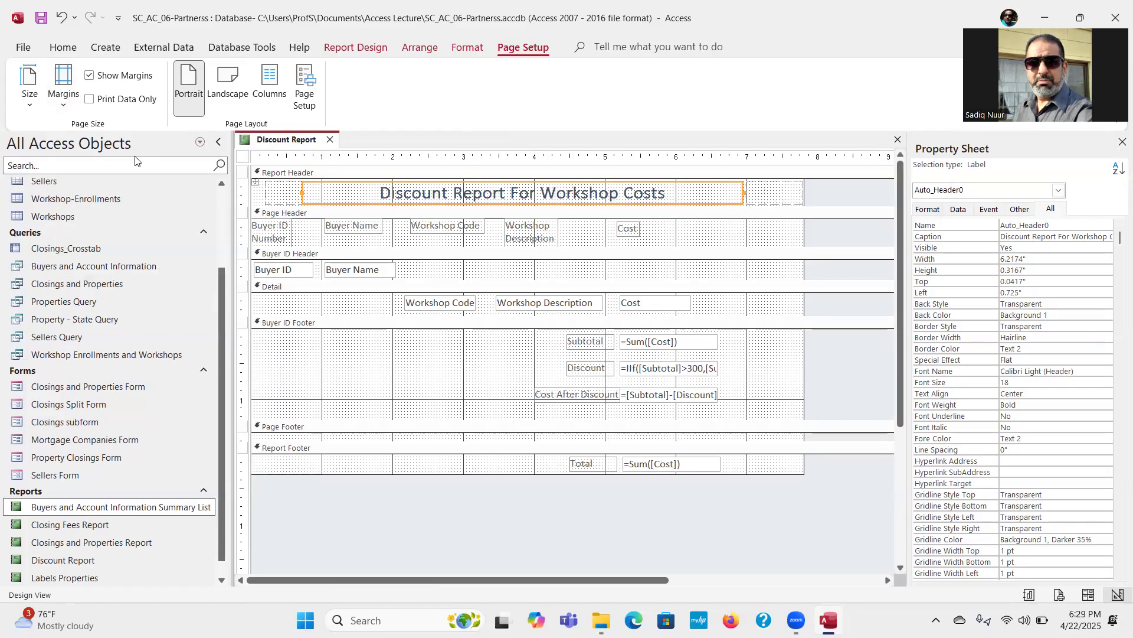
click(305, 76)
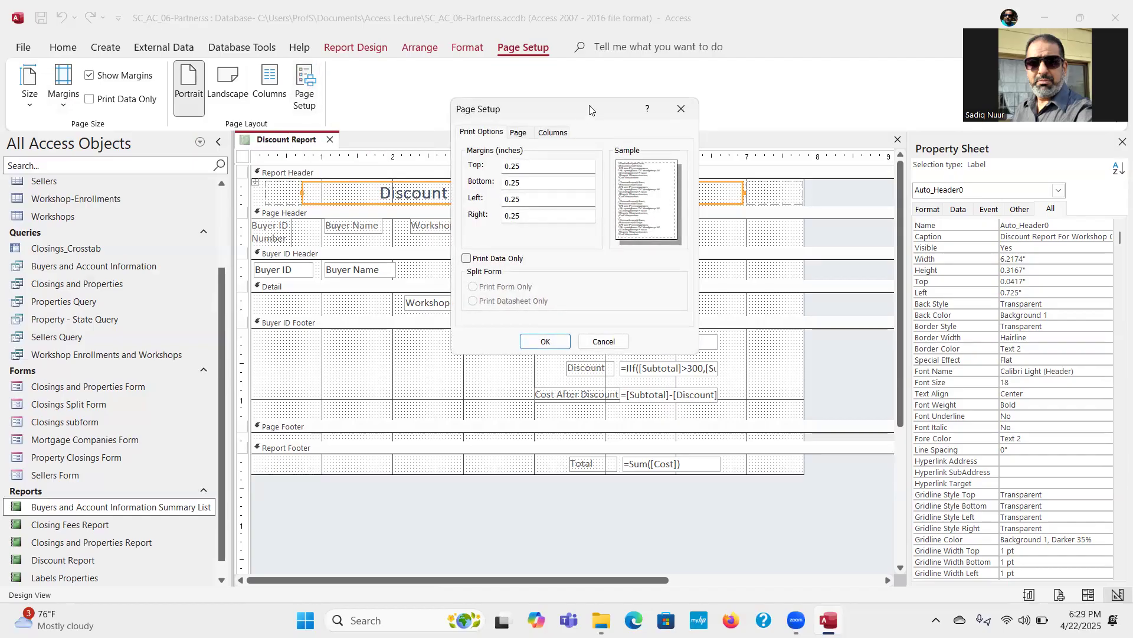
drag(590, 110, 354, 199)
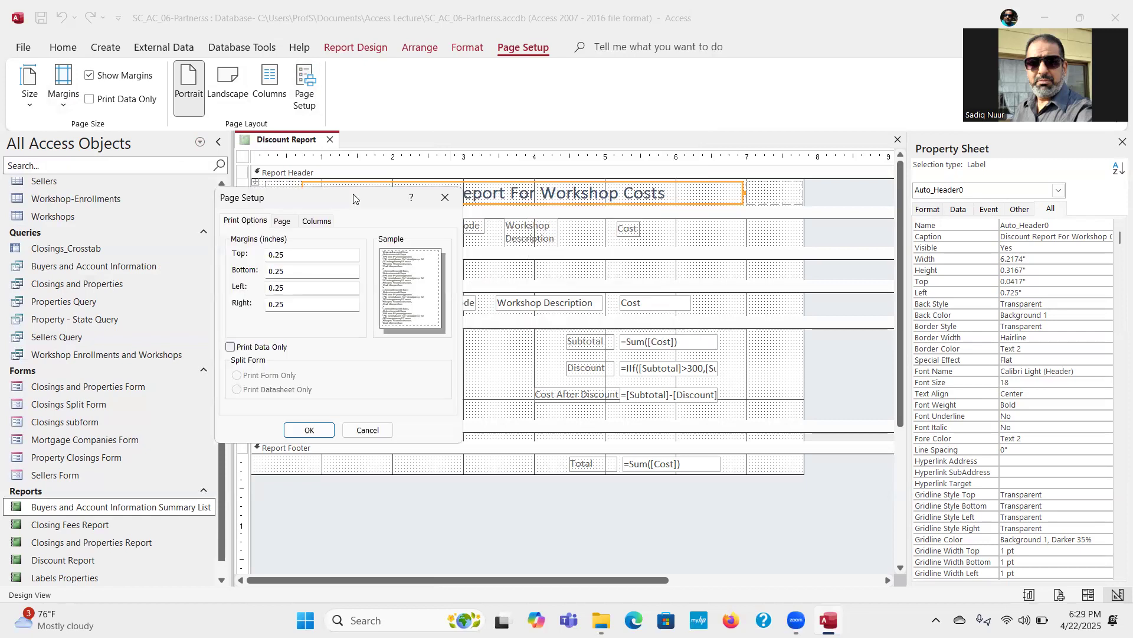
click(318, 225)
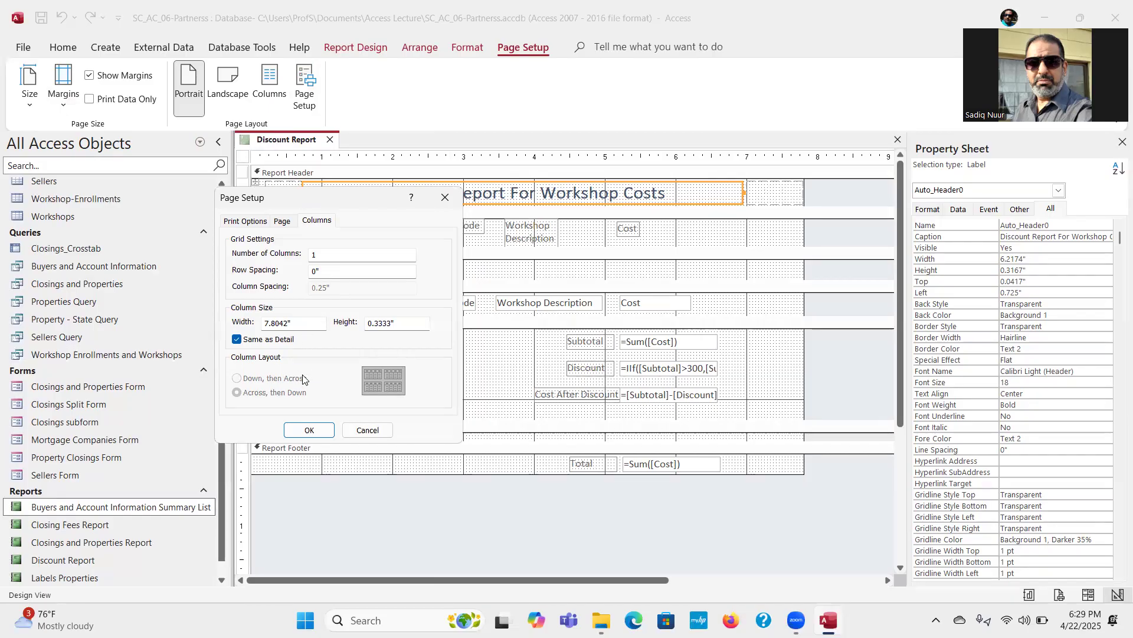
click(304, 436)
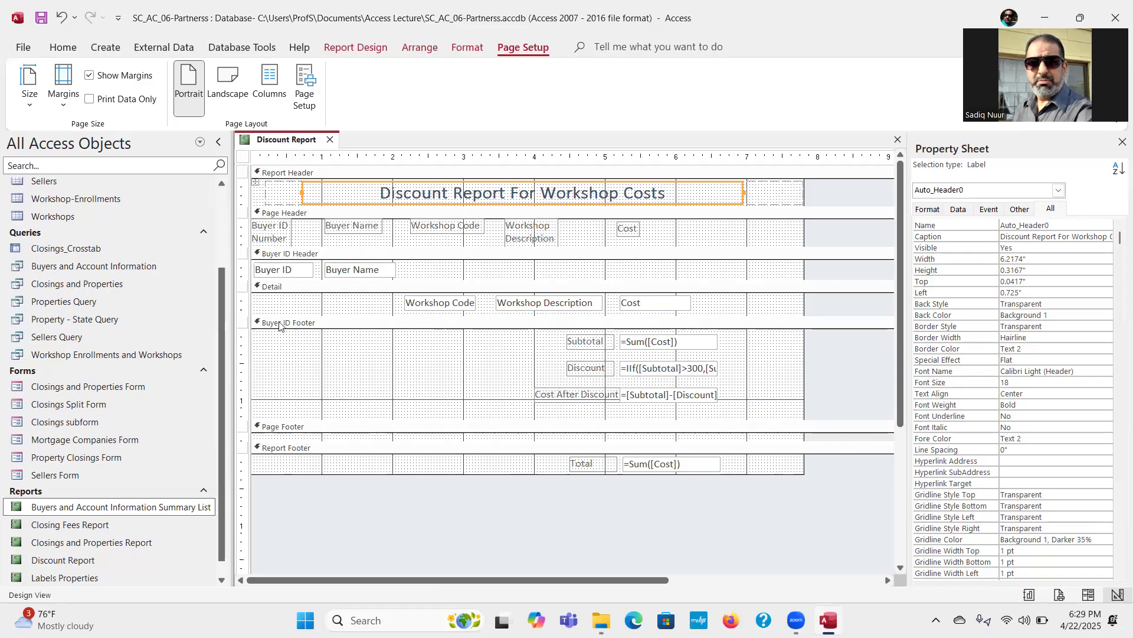
Step: Review the report's page orientation, available paper sizes and print margins in Page Setup
click(306, 87)
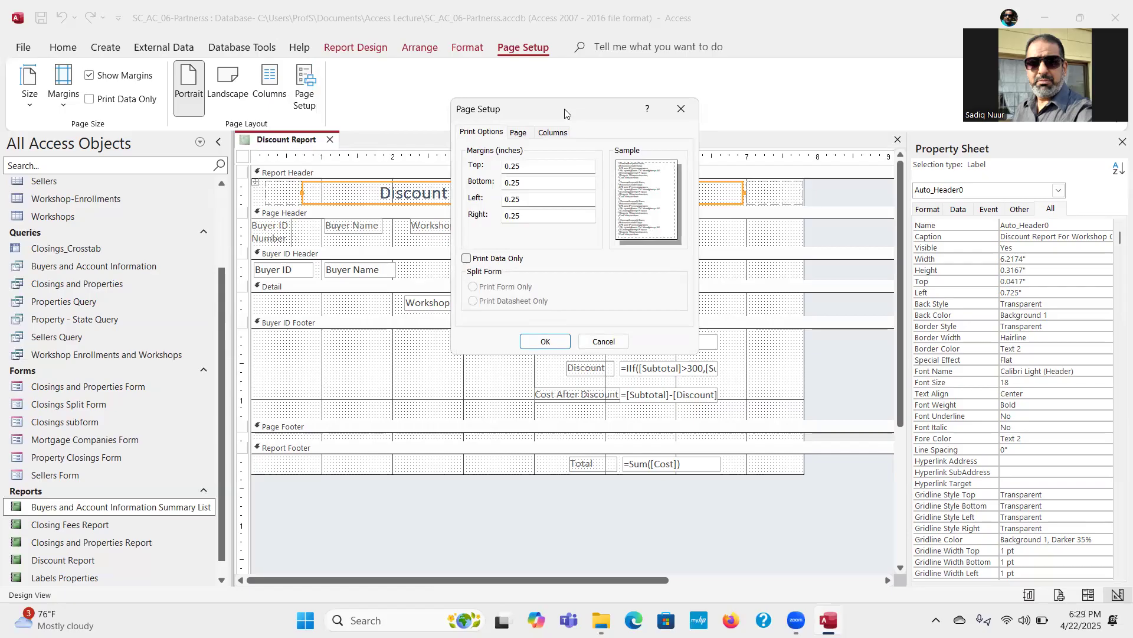
drag(565, 112, 478, 121)
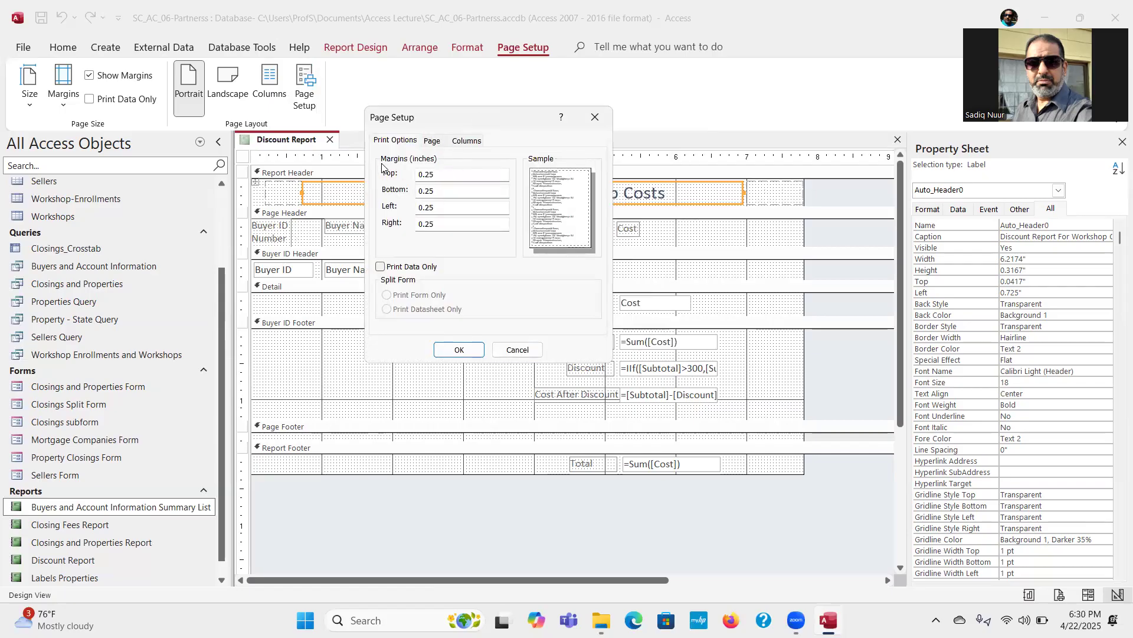
click(433, 143)
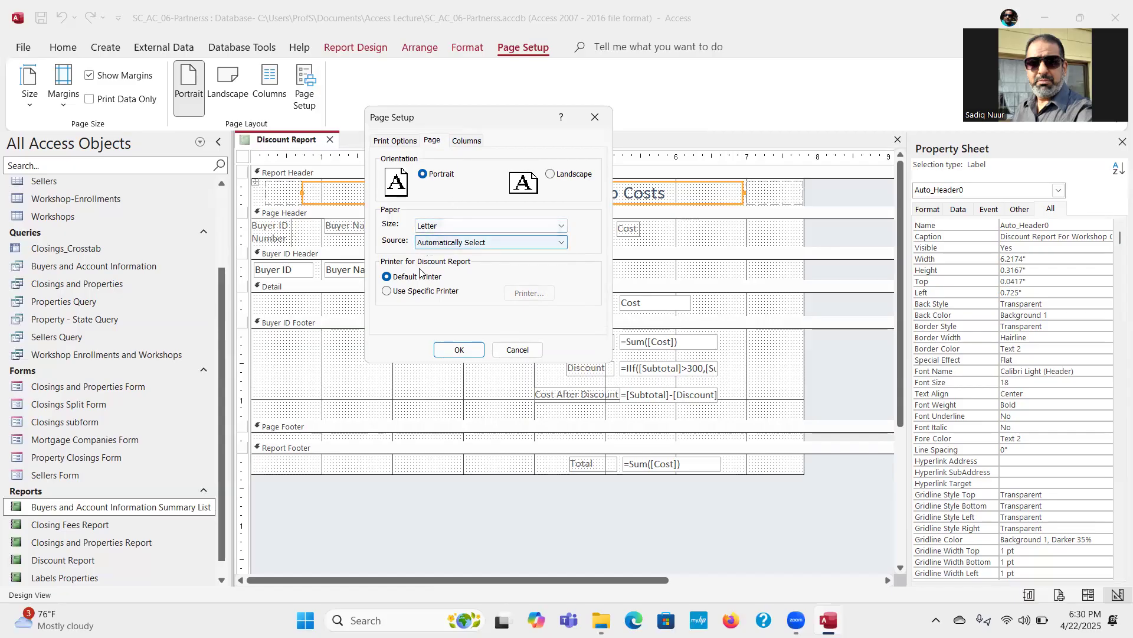
click(489, 226)
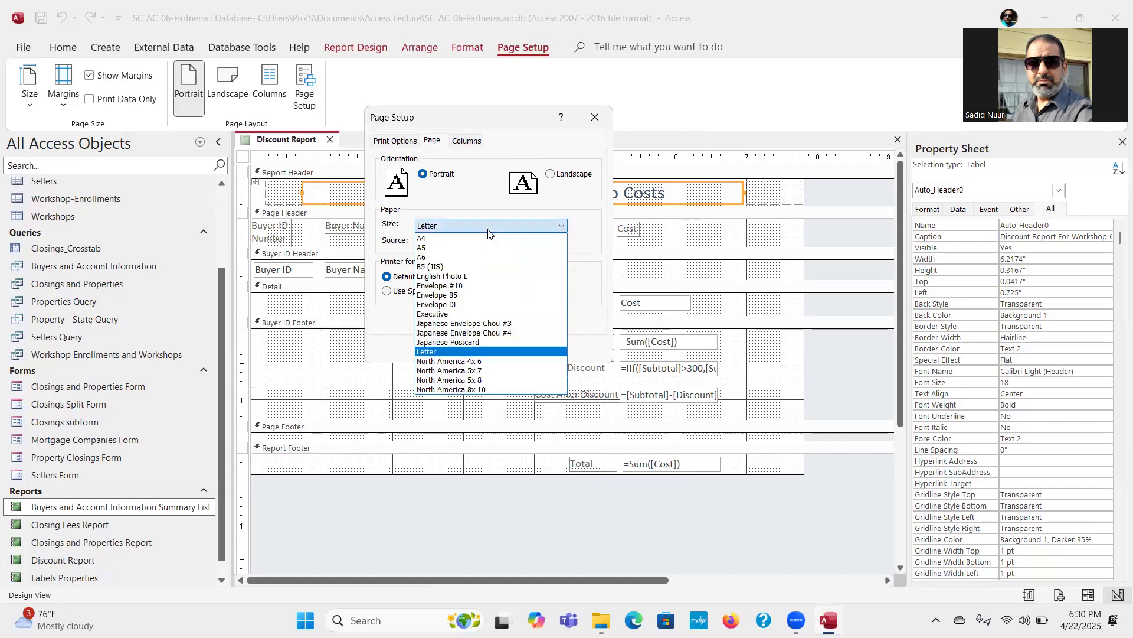
click(490, 208)
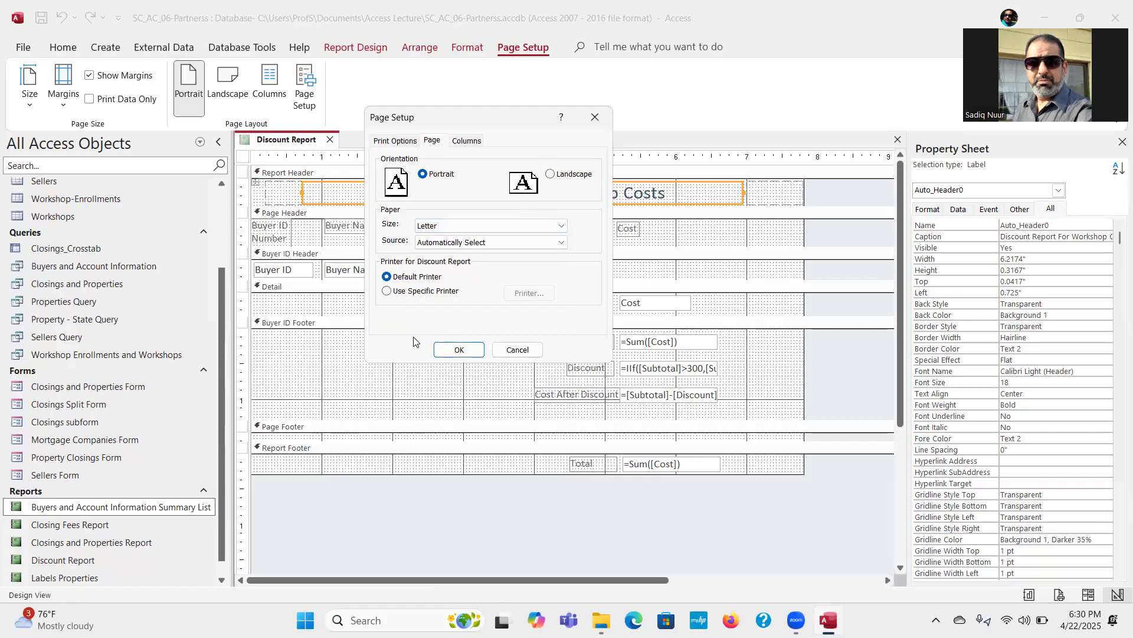
click(397, 142)
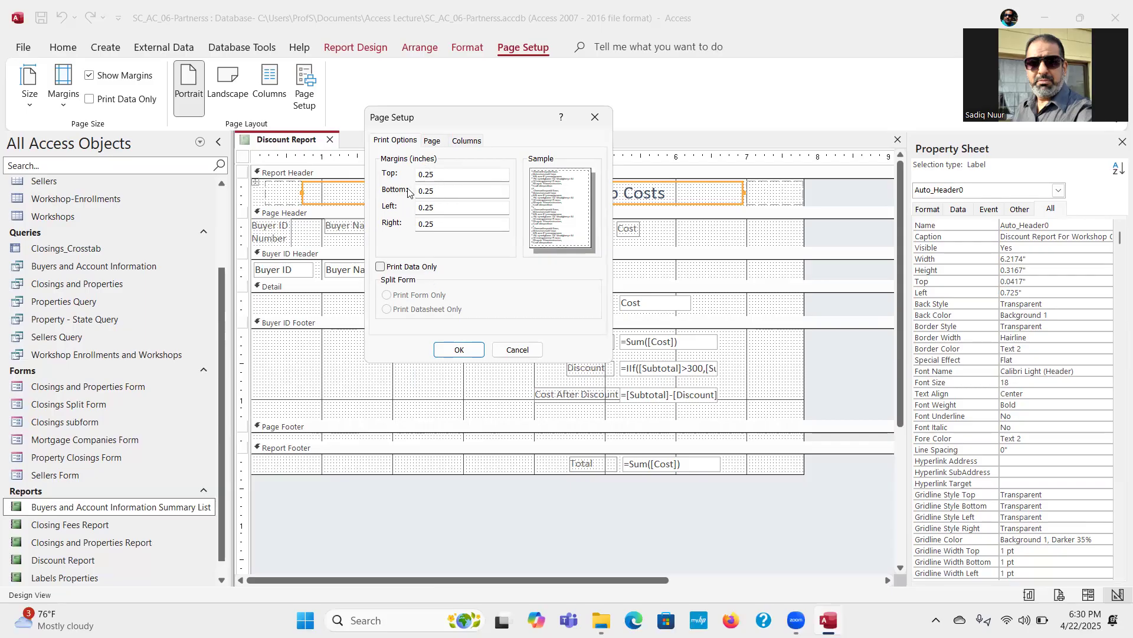
click(460, 350)
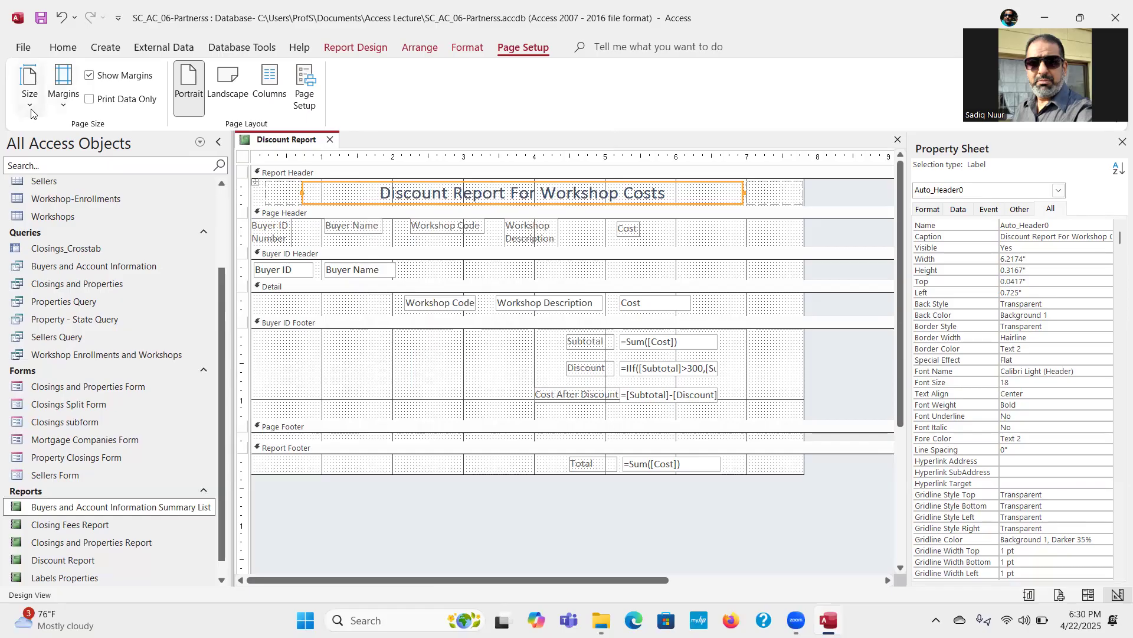
Step: Apply the Narrow margins preset to the Discount Report and collapse the empty Page Footer section to no height
click(65, 106)
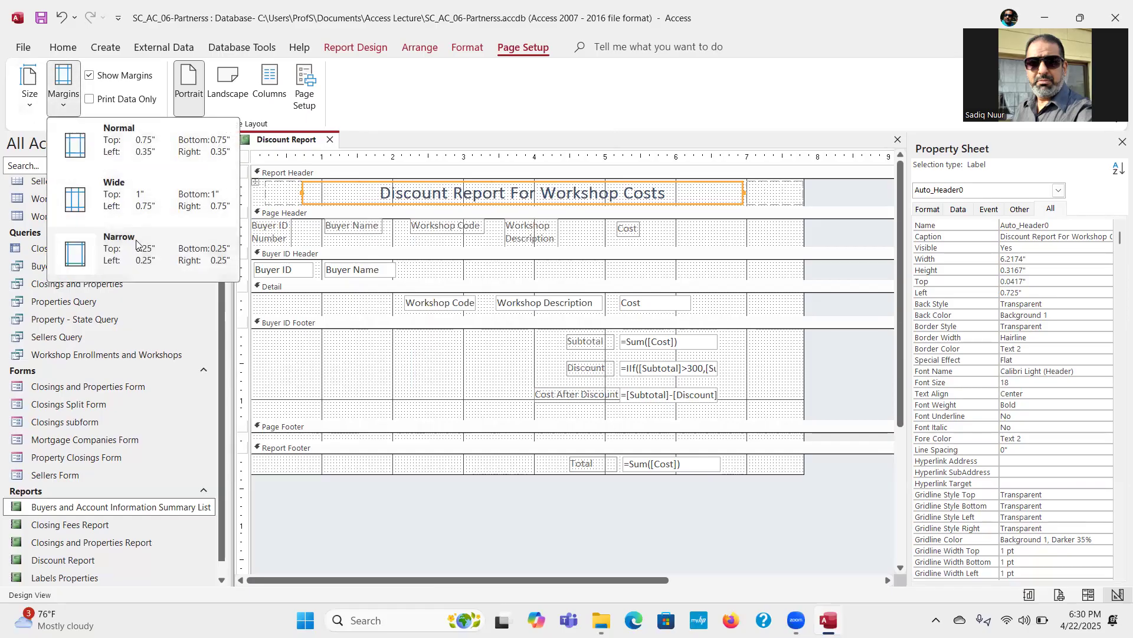
click(138, 255)
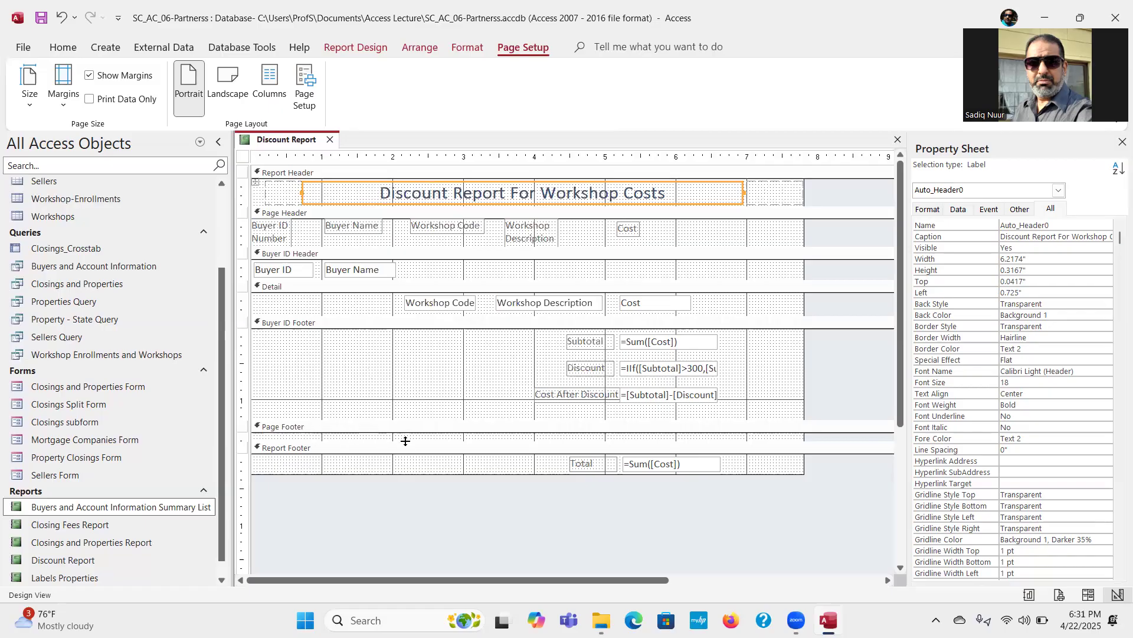
drag(406, 441, 405, 431)
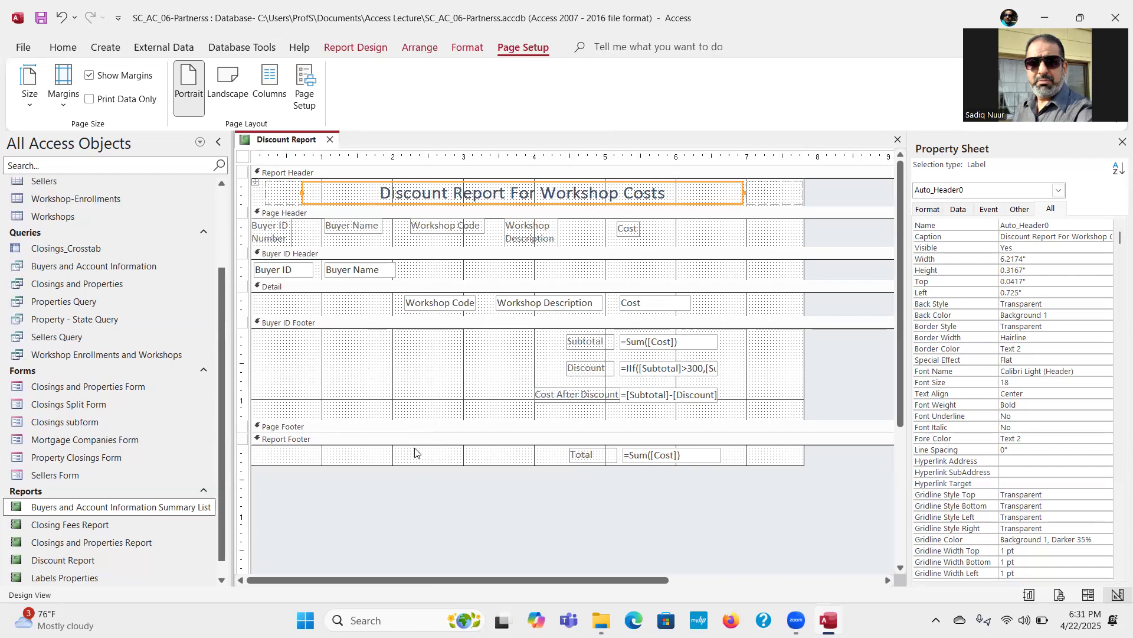
Step: Show the Discount Report in Report View, save and close it, and close the SC_AC_06-Partnerss database
click(362, 49)
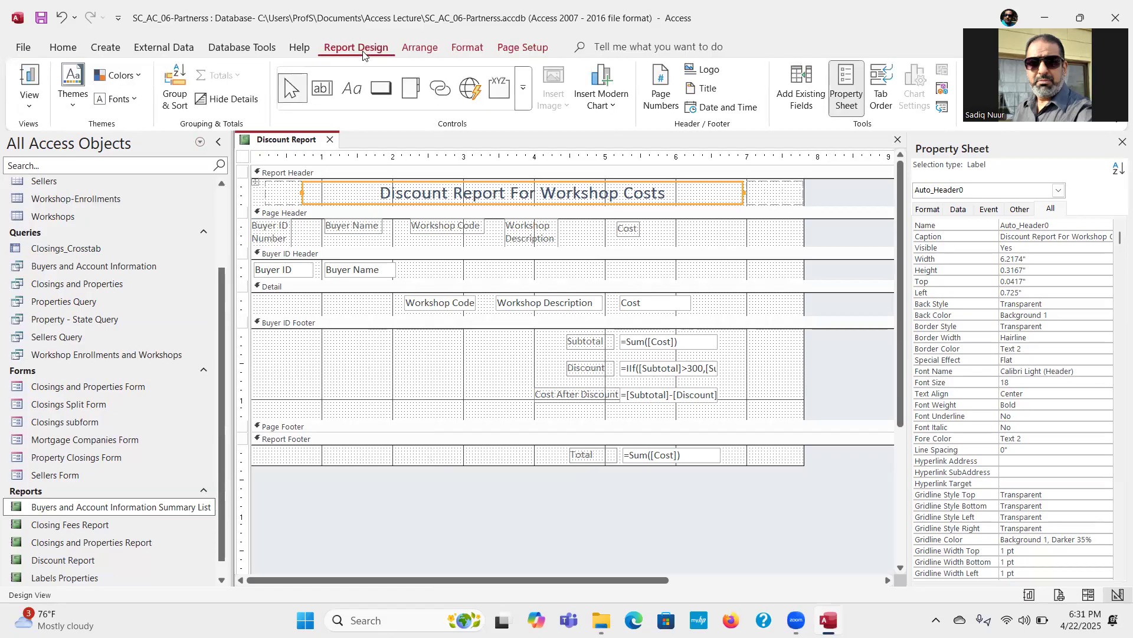
click(27, 75)
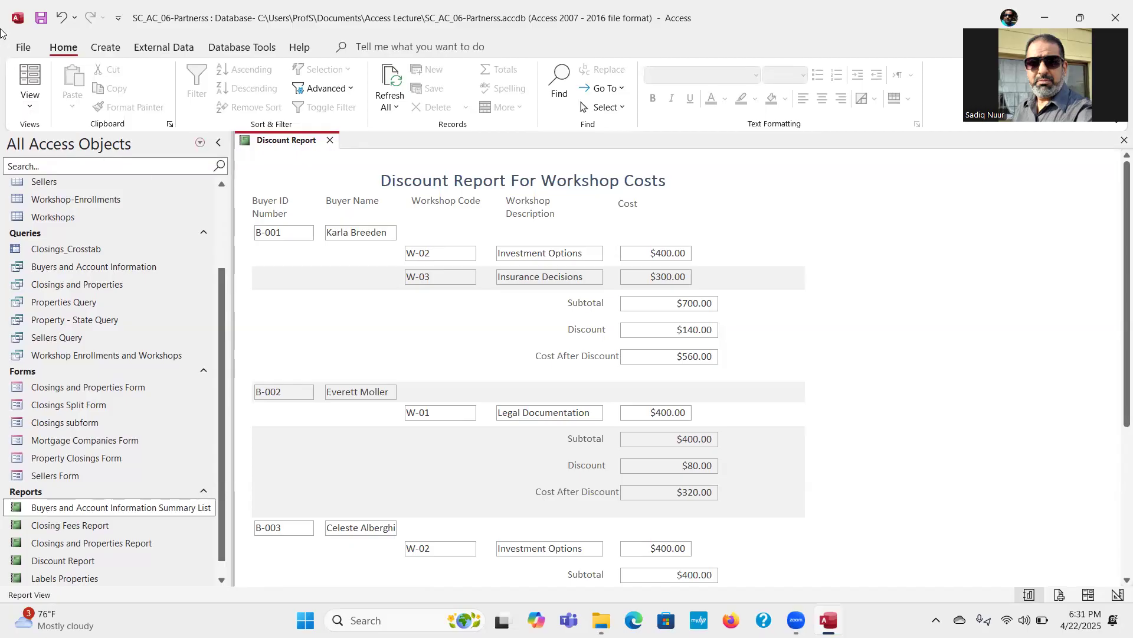
click(45, 23)
click(330, 140)
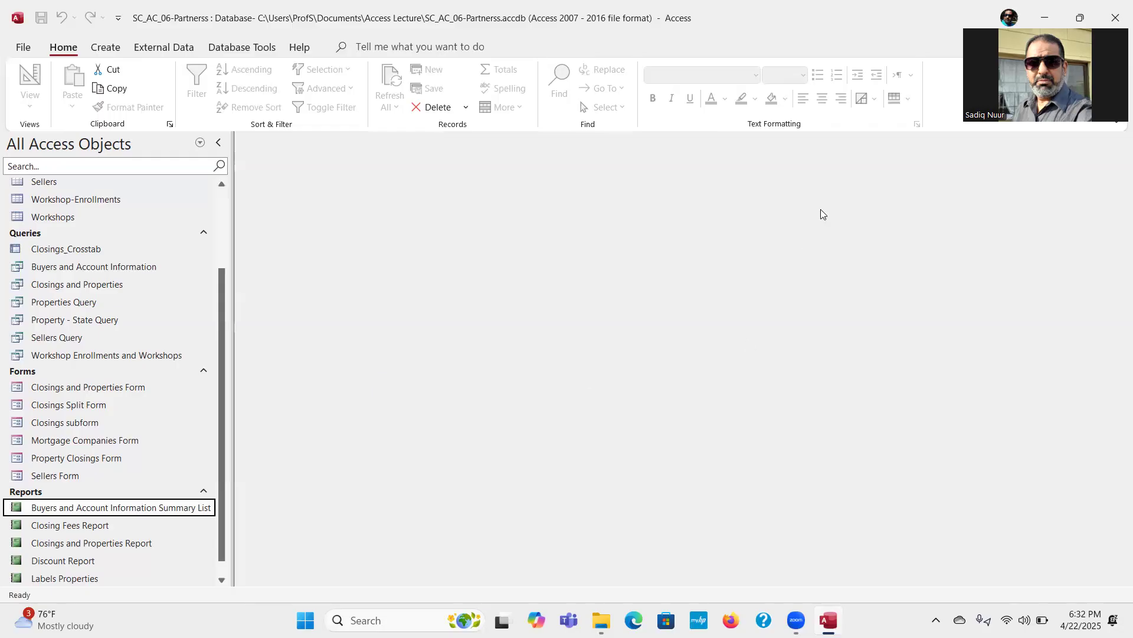
click(22, 49)
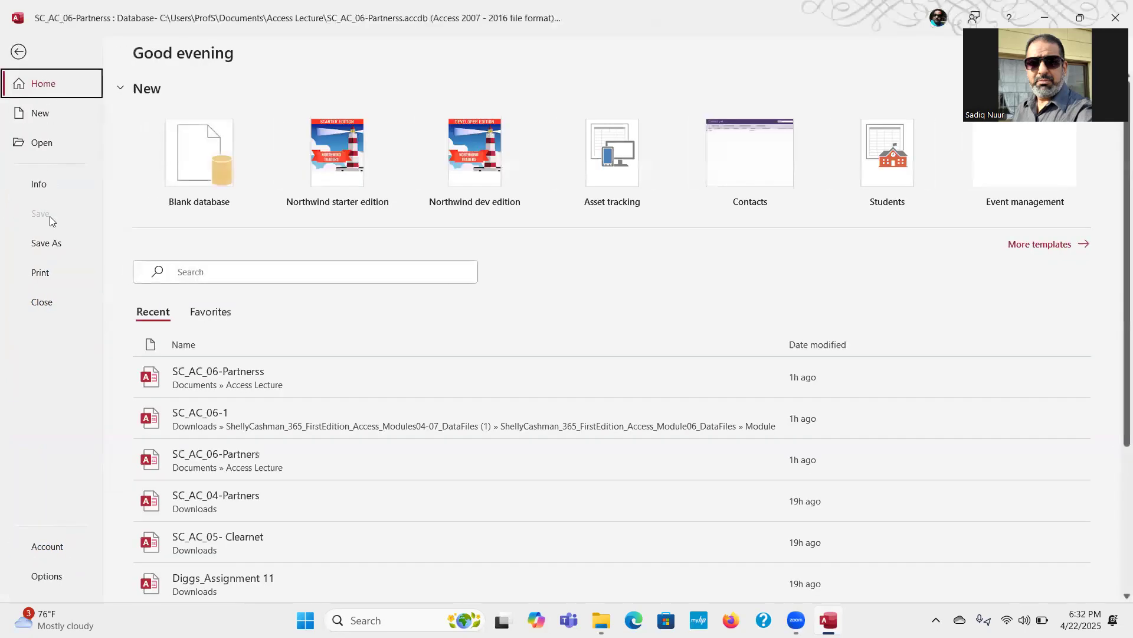
click(43, 300)
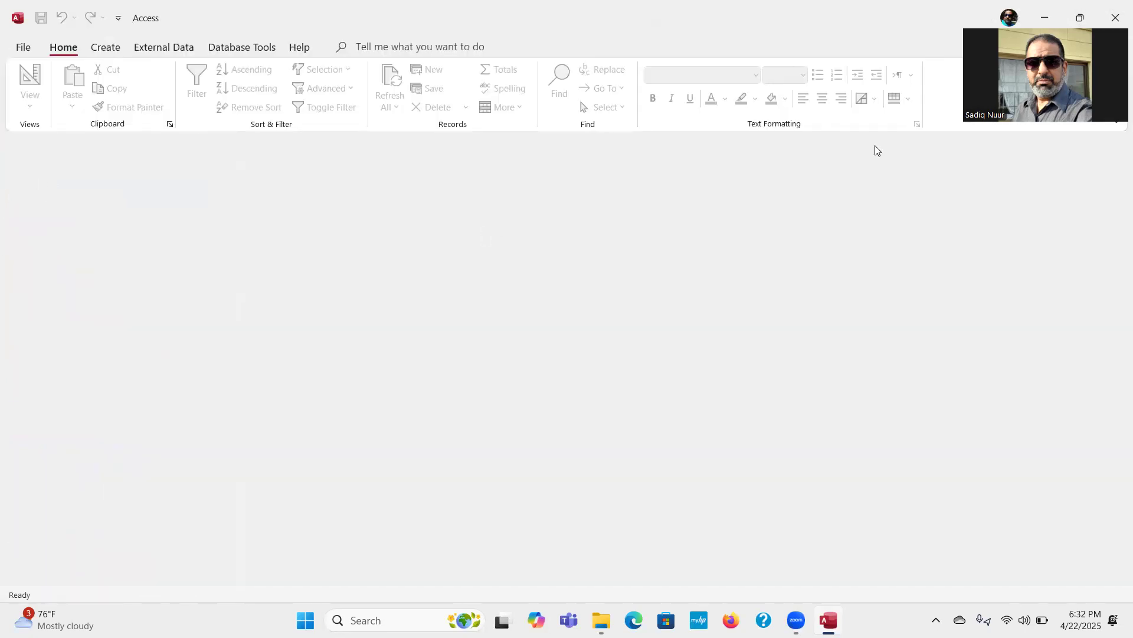